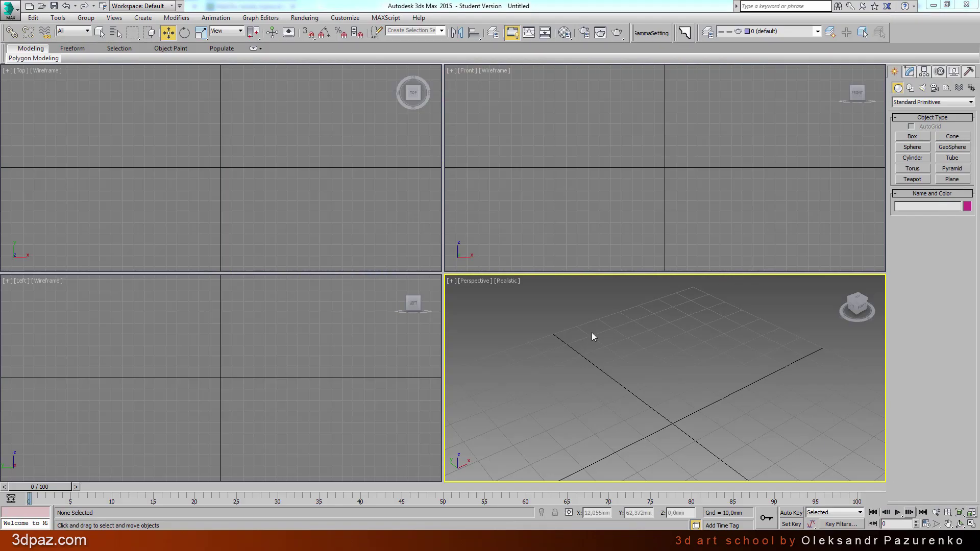
Step: Set both the display units and system units to millimetres
left_click(345, 18)
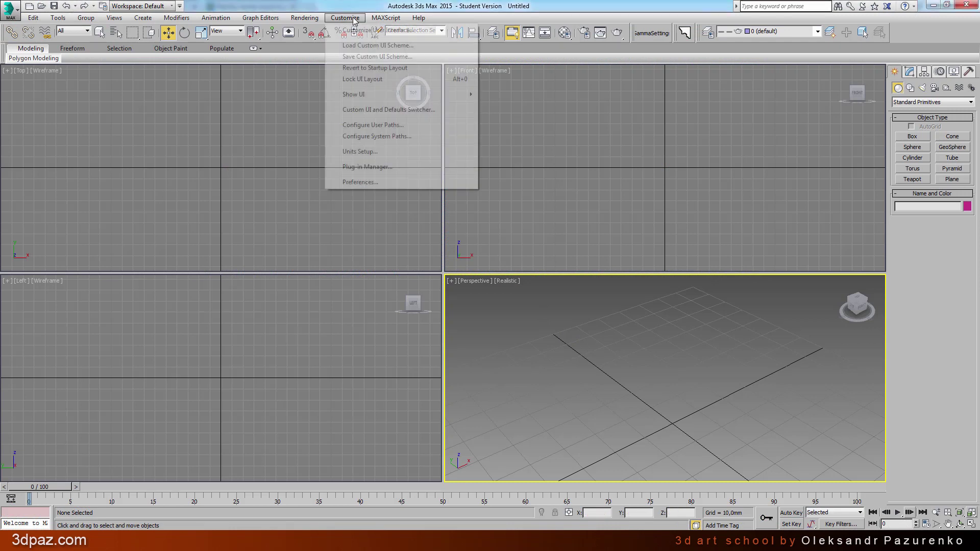
left_click(365, 151)
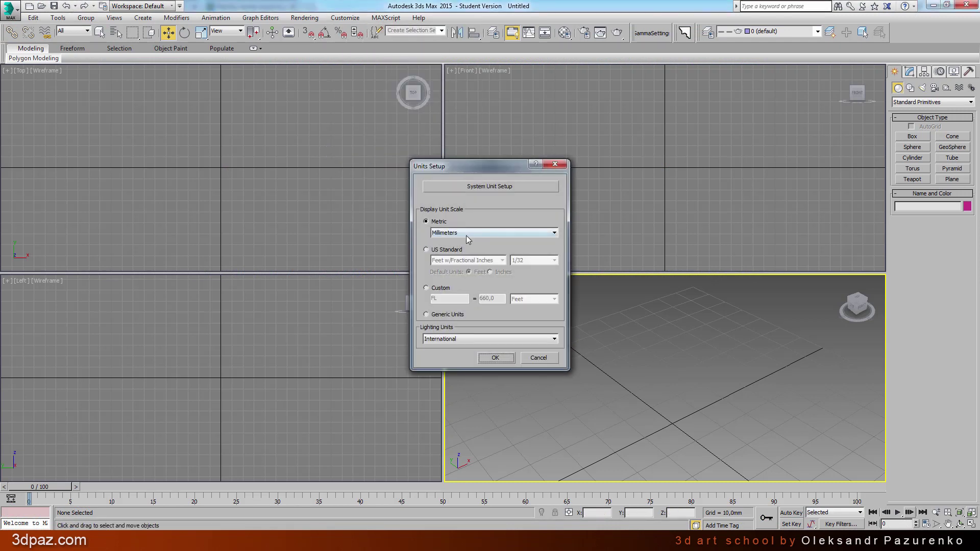
left_click(444, 234)
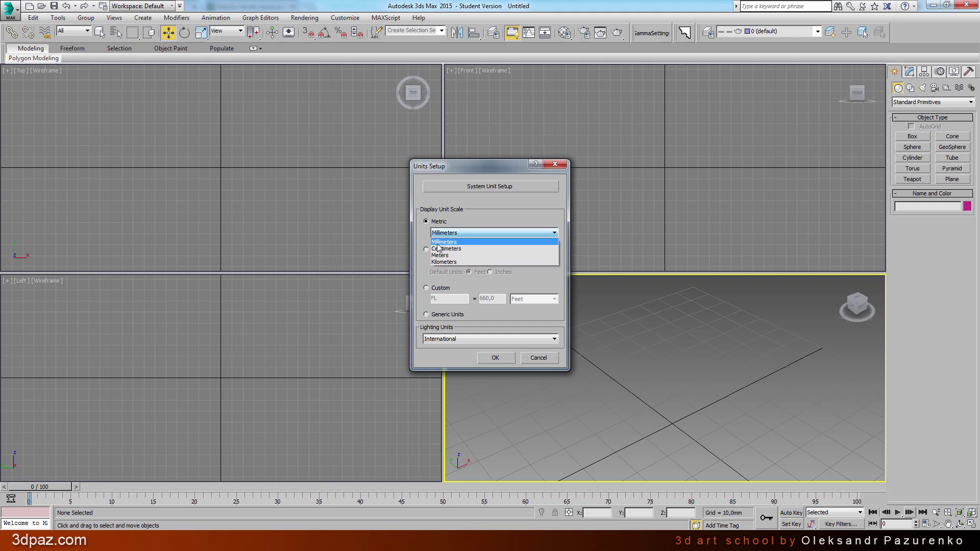
left_click(455, 242)
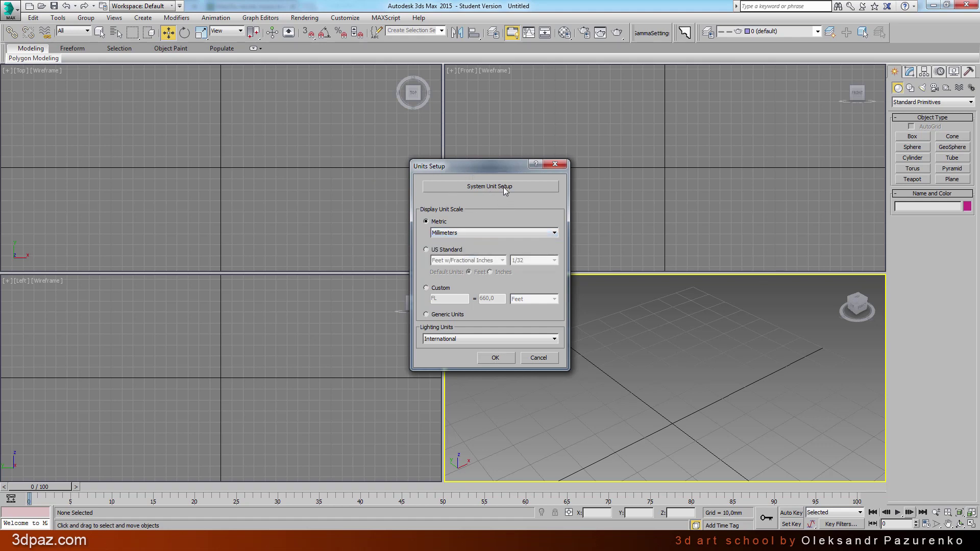
left_click(504, 186)
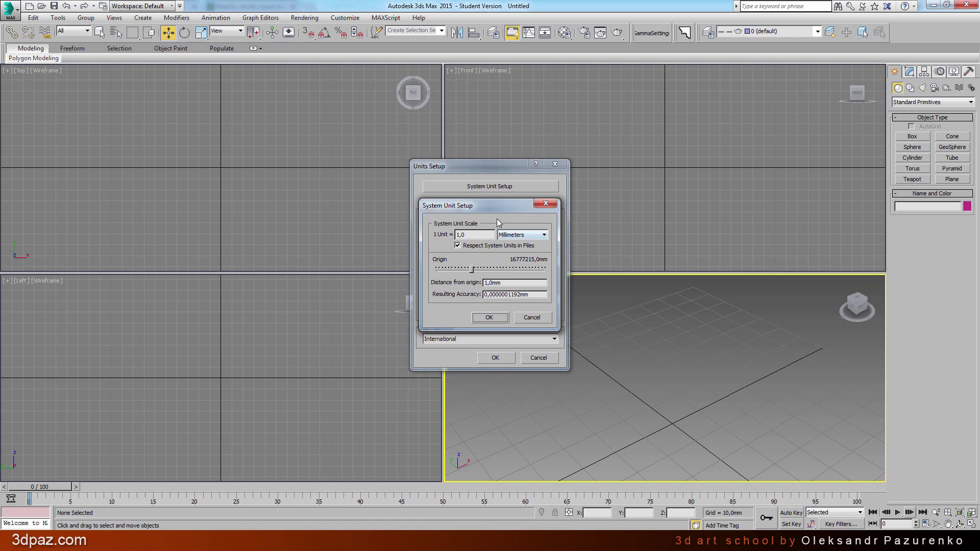
left_click(494, 316)
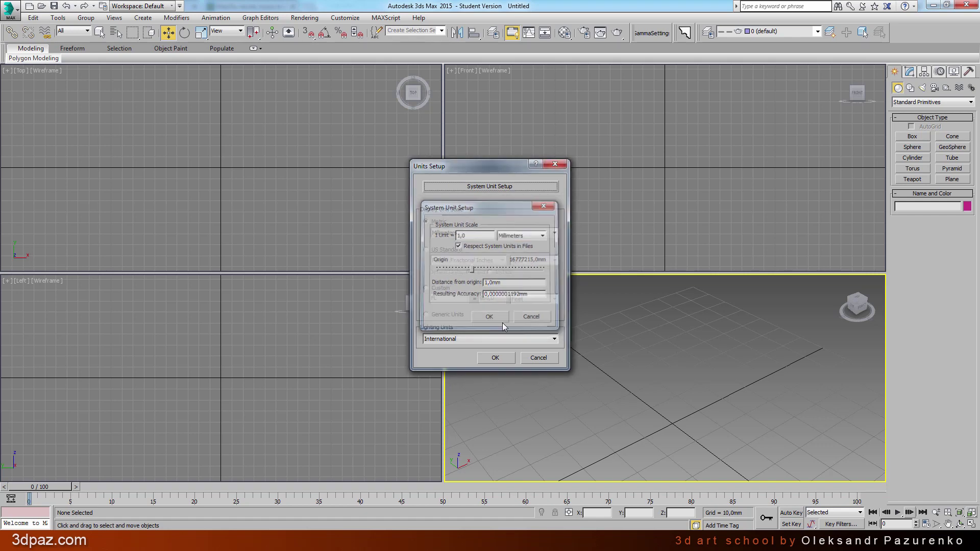
left_click(507, 361)
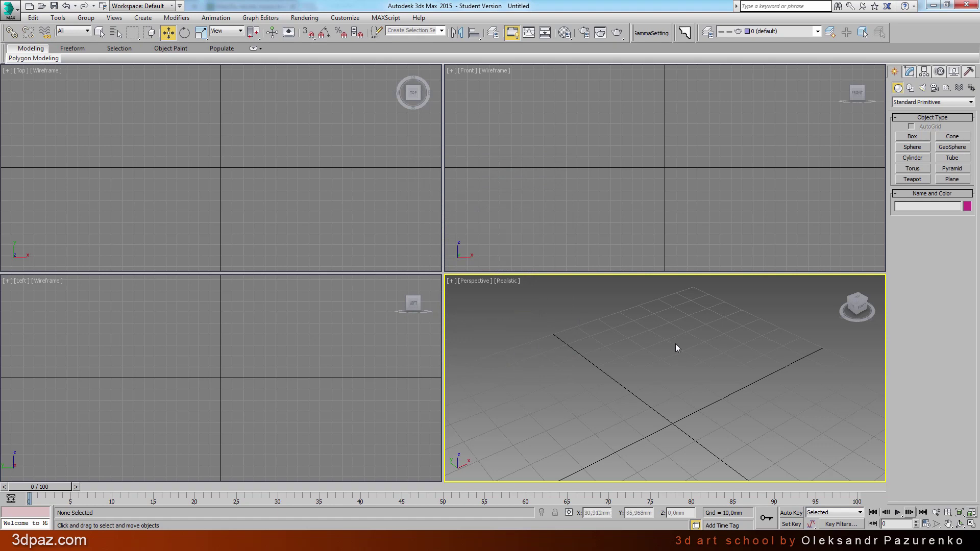
Step: Place an Exlevel GrowFX object at the grid origin with a 20 mm icon size
left_click(972, 526)
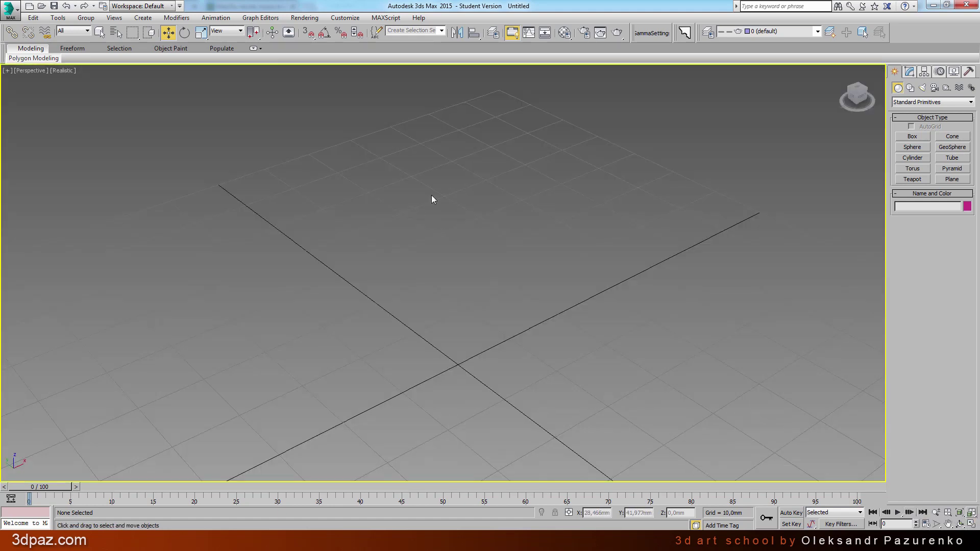
left_click(922, 104)
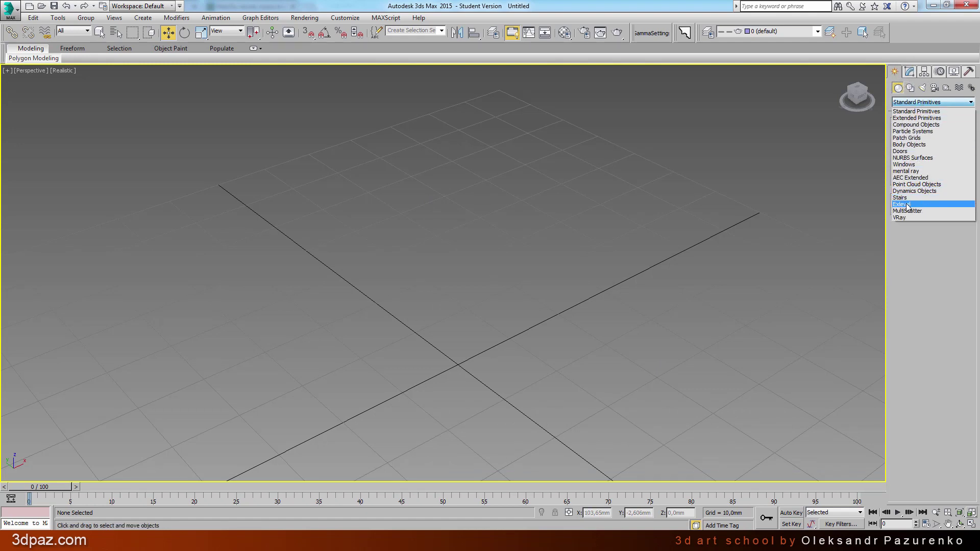
left_click(907, 205)
left_click(912, 137)
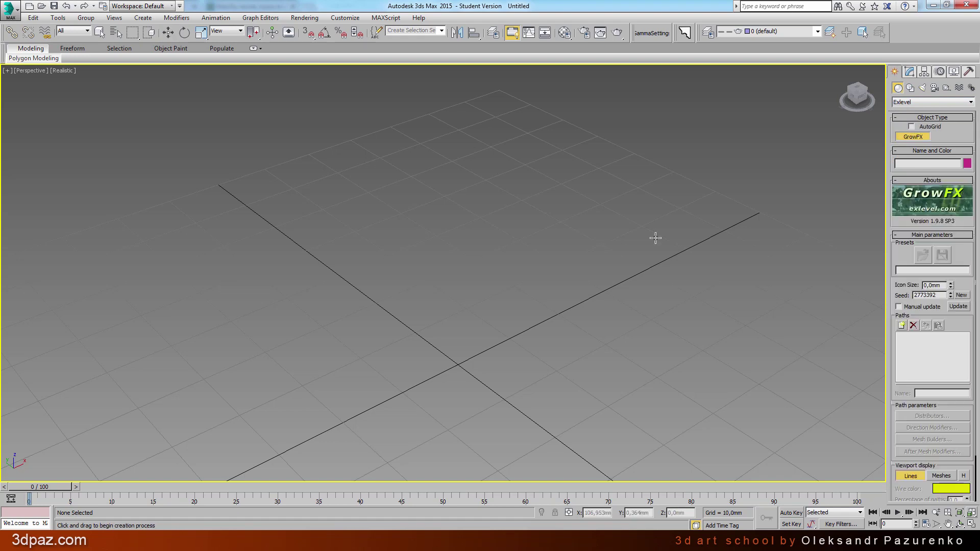
left_click_drag(458, 364, 487, 287)
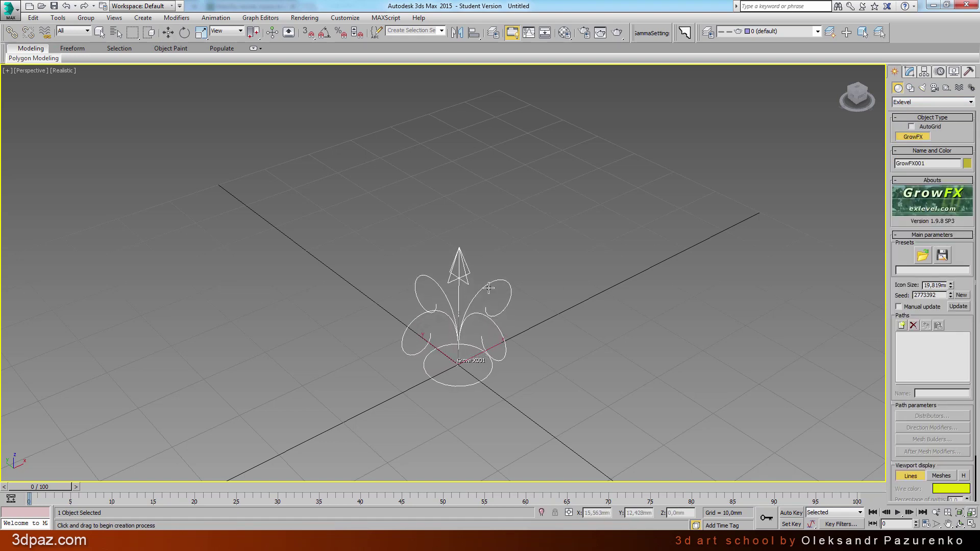
double_click(933, 285)
type("20")
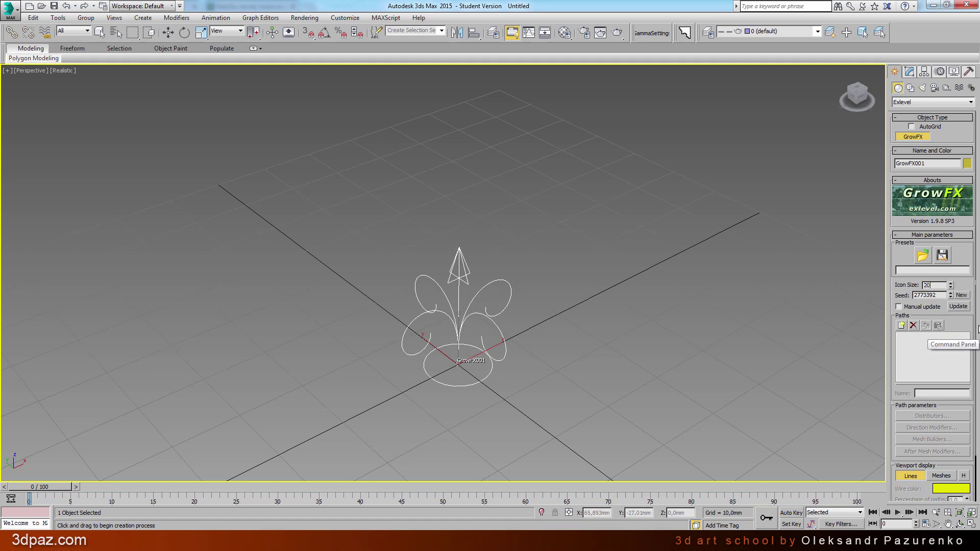
key("Return")
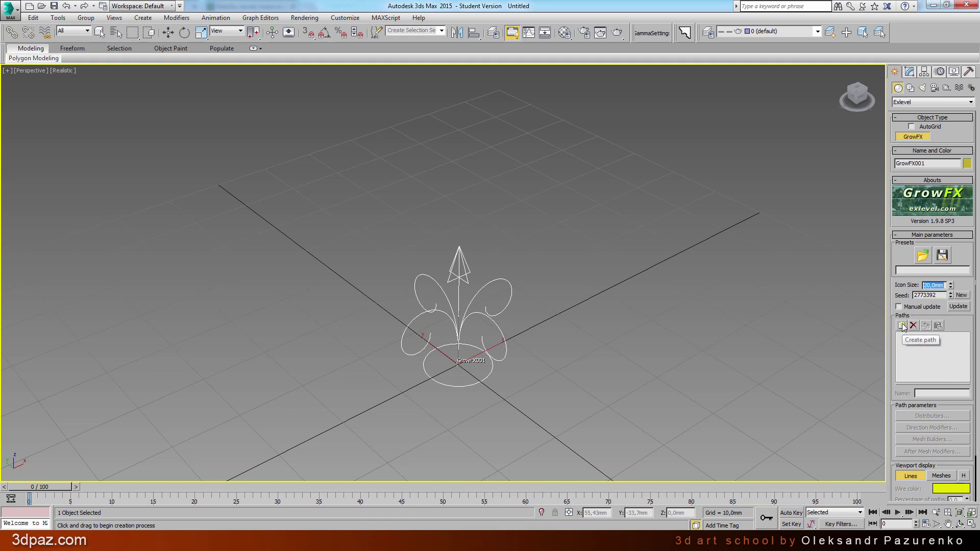
Step: Add a path to the GrowFX object and name it 'trunk'
left_click(902, 325)
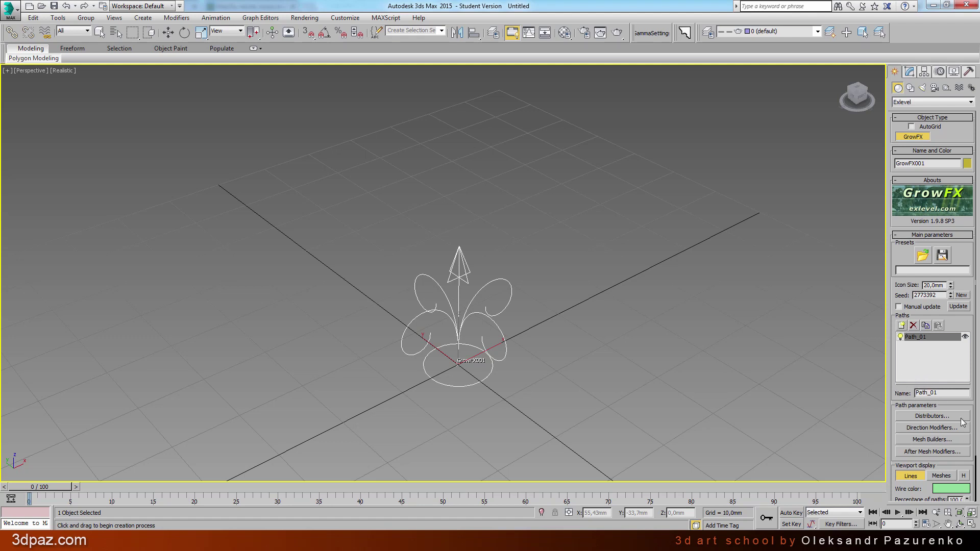
double_click(959, 394)
type("trunk")
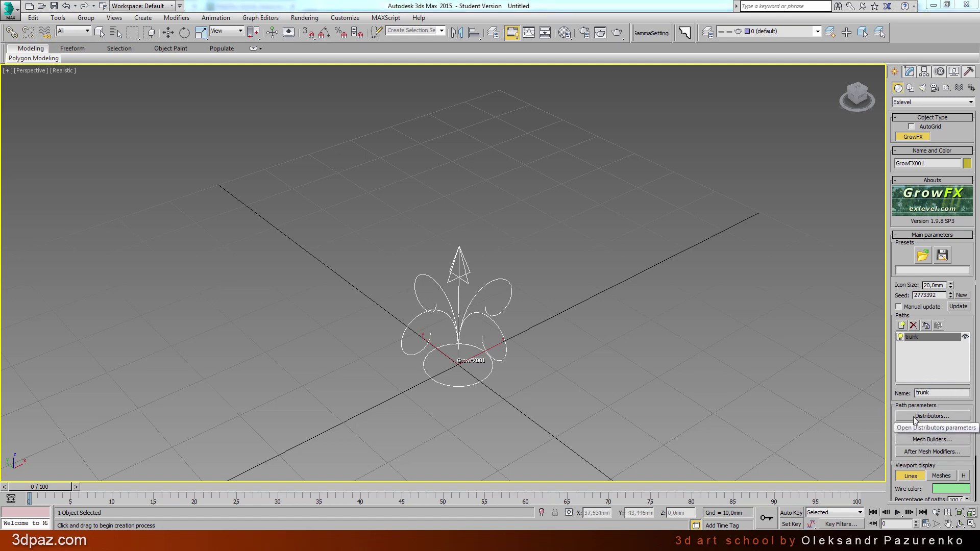
Step: Add a basic Distributor, Distr_01, to the trunk path and recentre the view on it
left_click(943, 418)
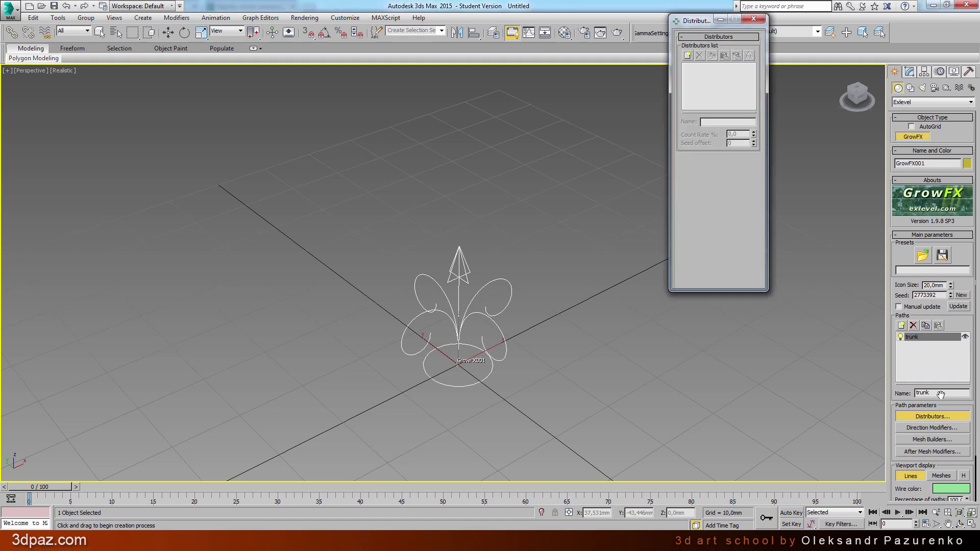
left_click_drag(702, 20, 611, 97)
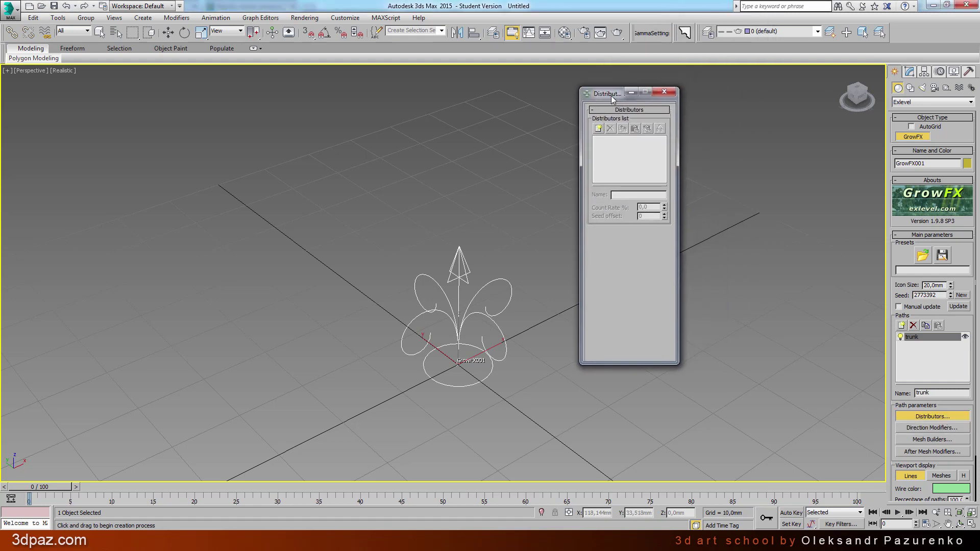
left_click(600, 130)
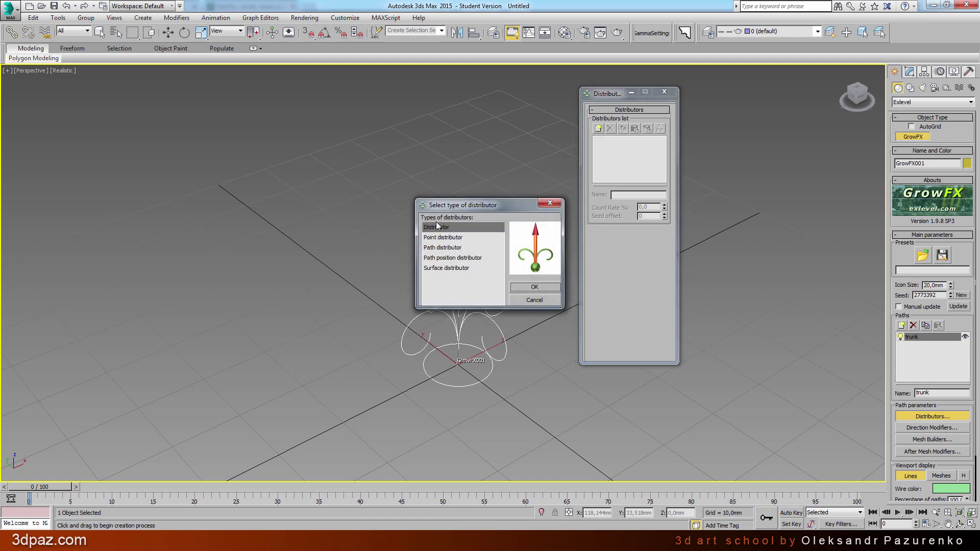
left_click(534, 287)
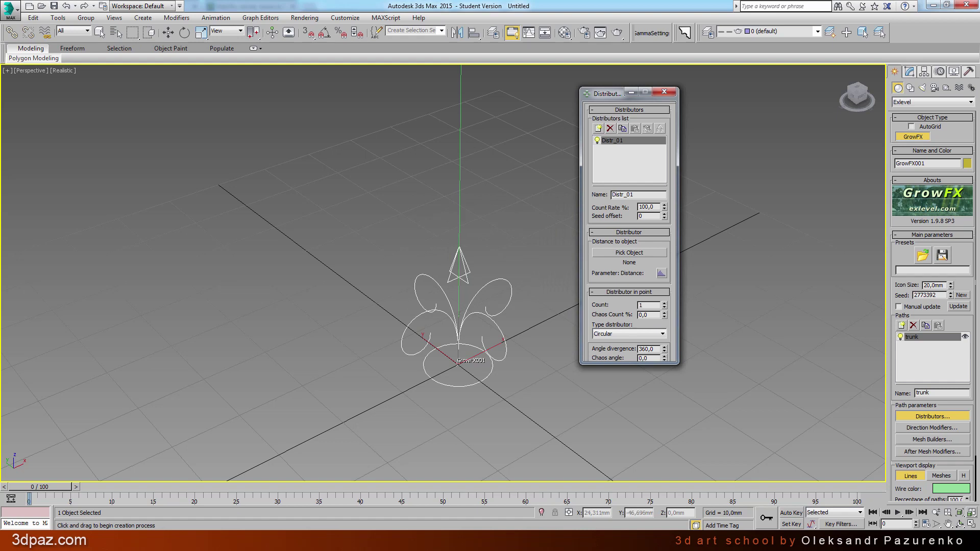
middle_click_drag(532, 285, 433, 290, "alt")
scroll(434, 290, "down", 2)
scroll(464, 273, "down", 3)
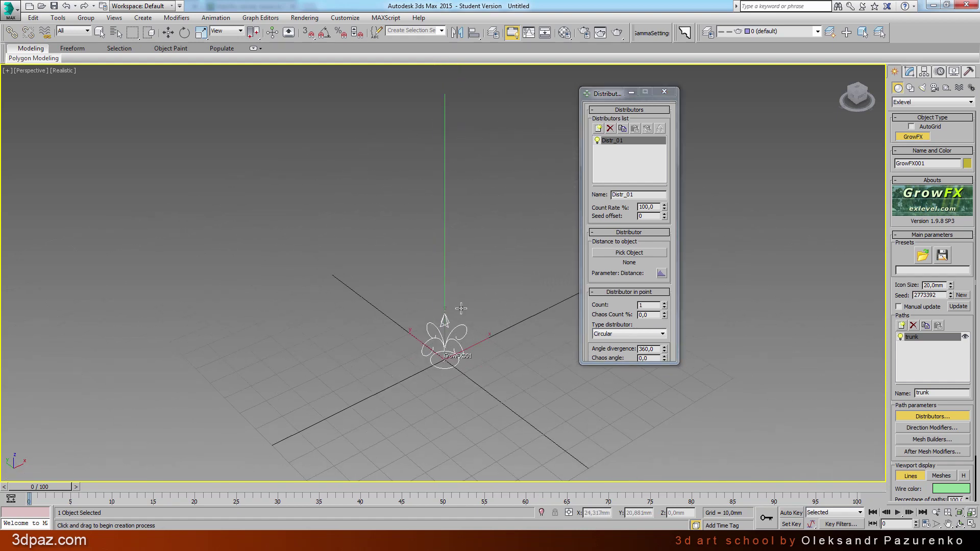
scroll(452, 306, "down", 2)
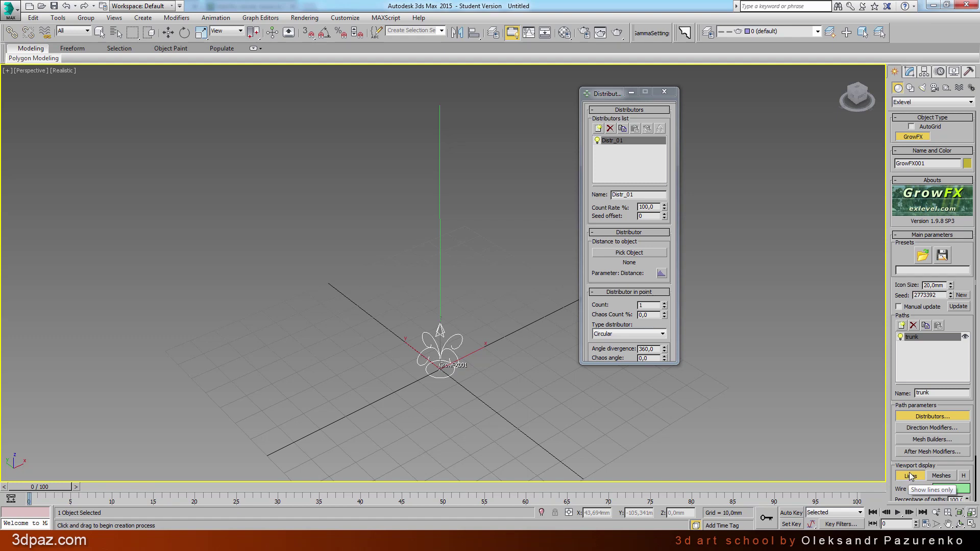
Step: In Direction Modifiers, set Length path to 360 mm and frame the trunk in the view
left_click(917, 428)
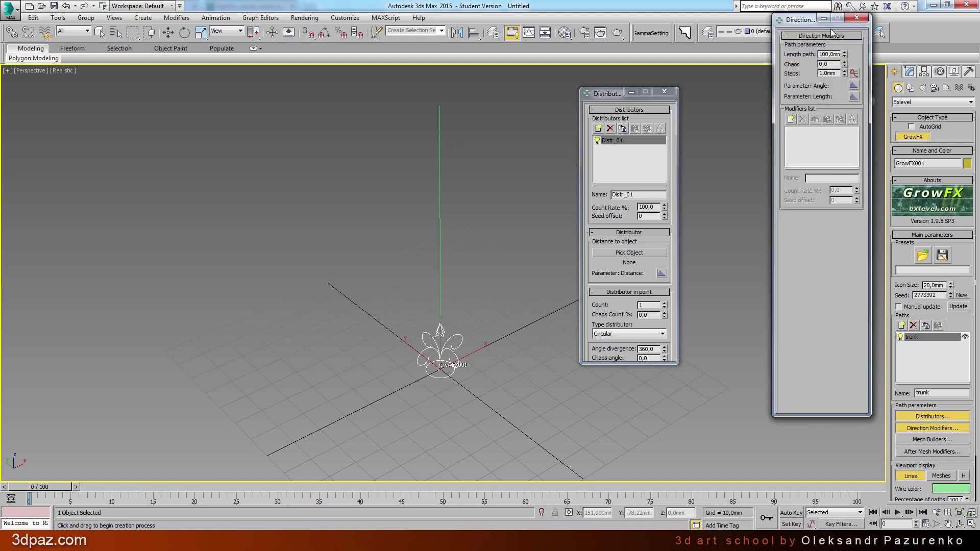
mouse_move(802, 24)
left_mouse_down()
mouse_move(721, 81)
mouse_move(712, 100)
left_mouse_up()
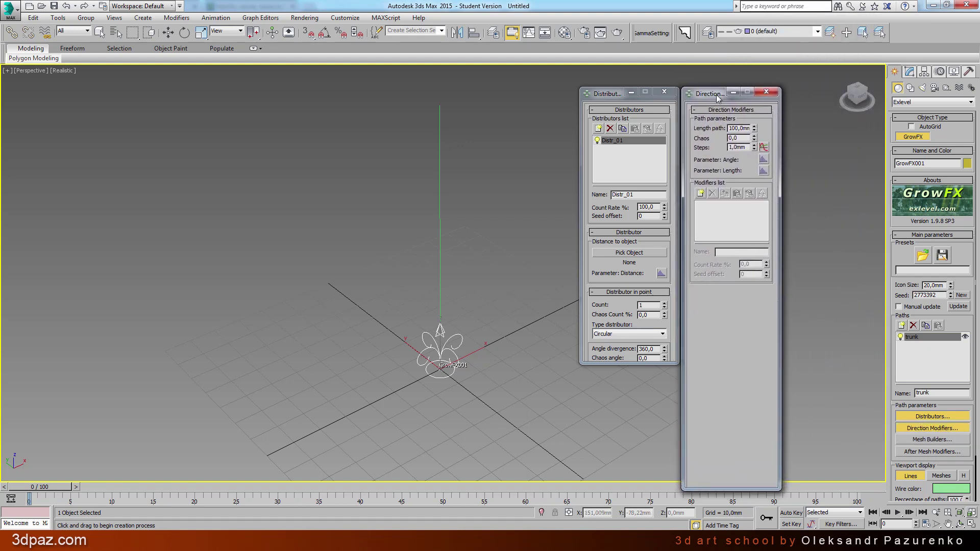
double_click(741, 128)
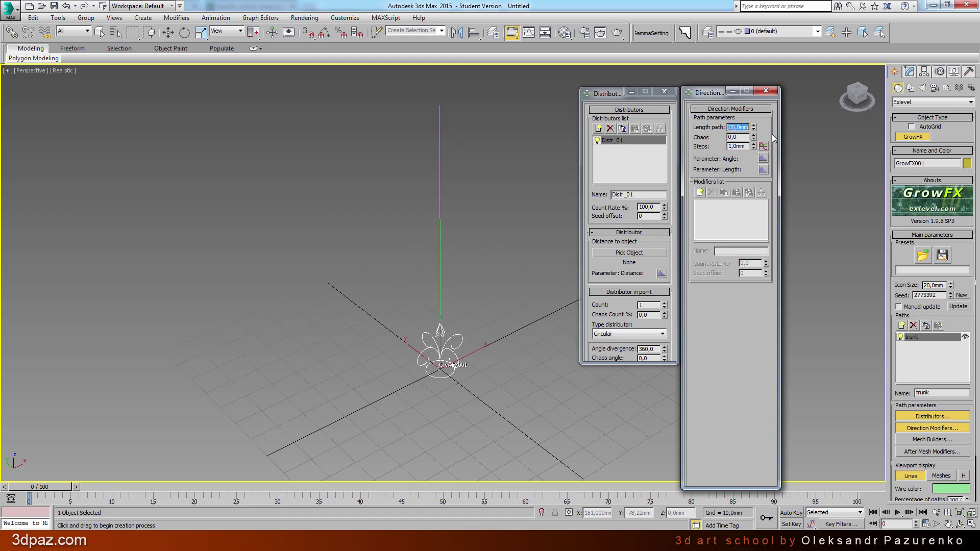
type("360")
key("Return")
left_click(959, 513)
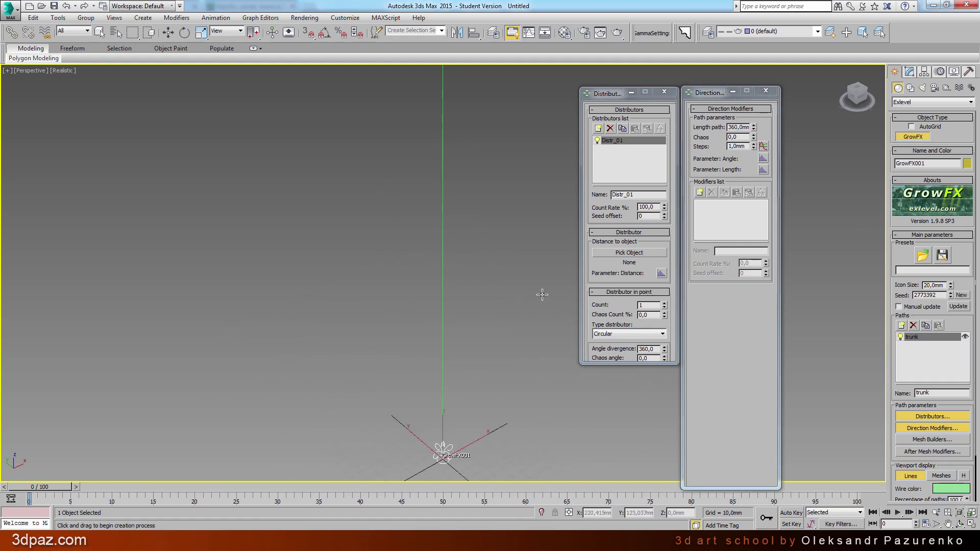
scroll(542, 294, "down", 2)
middle_click_drag(542, 294, 493, 292)
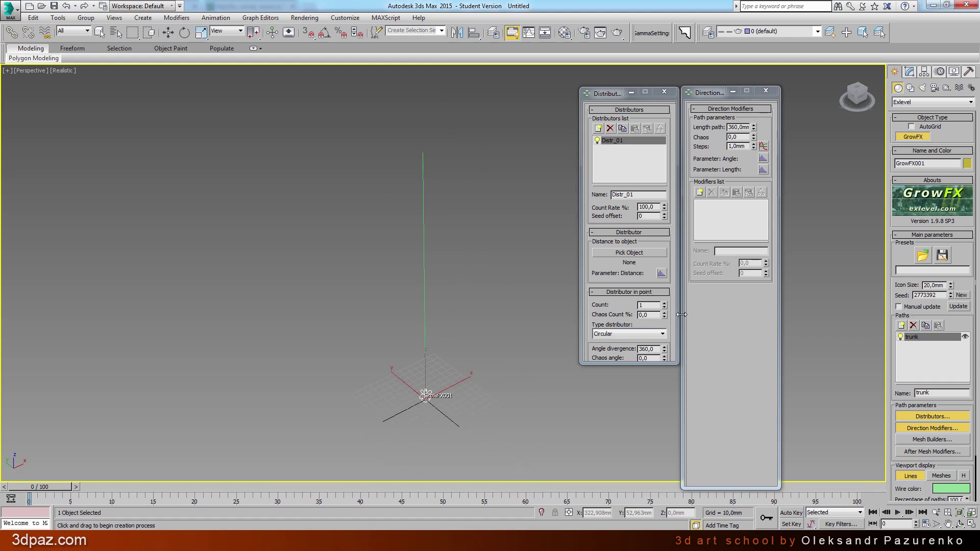
double_click(744, 146)
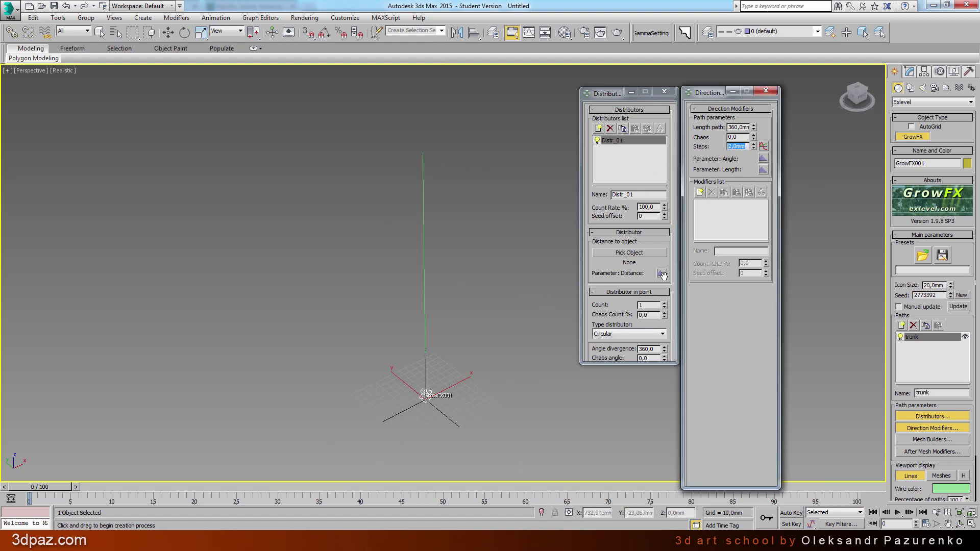
Step: Add a Noise direction modifier, Noise_dir_01, to the trunk with Scale 114 mm
left_click(700, 192)
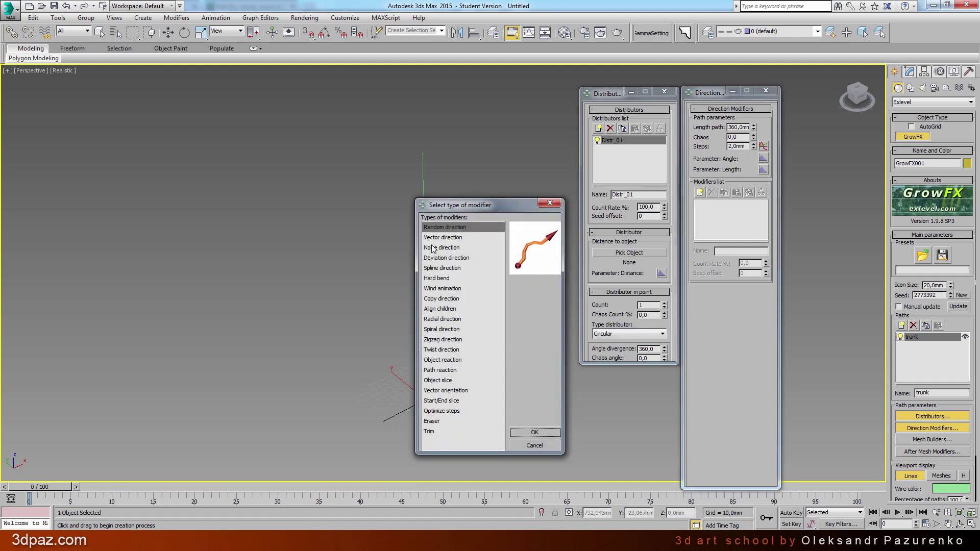
left_click(451, 247)
left_click(537, 432)
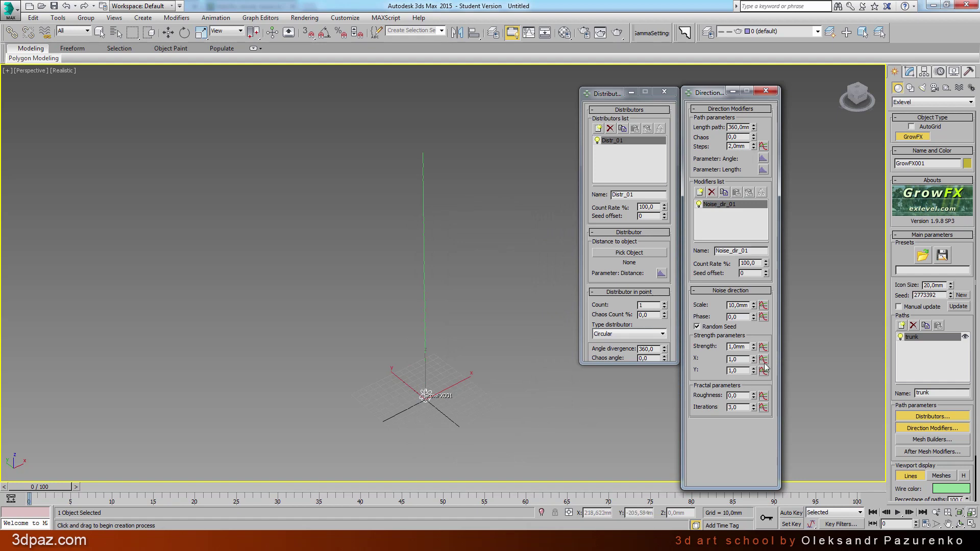
double_click(744, 305)
type("114")
key("Return")
Step: Insert a noise strength curve point at position 26 with strength 293
left_click(763, 348)
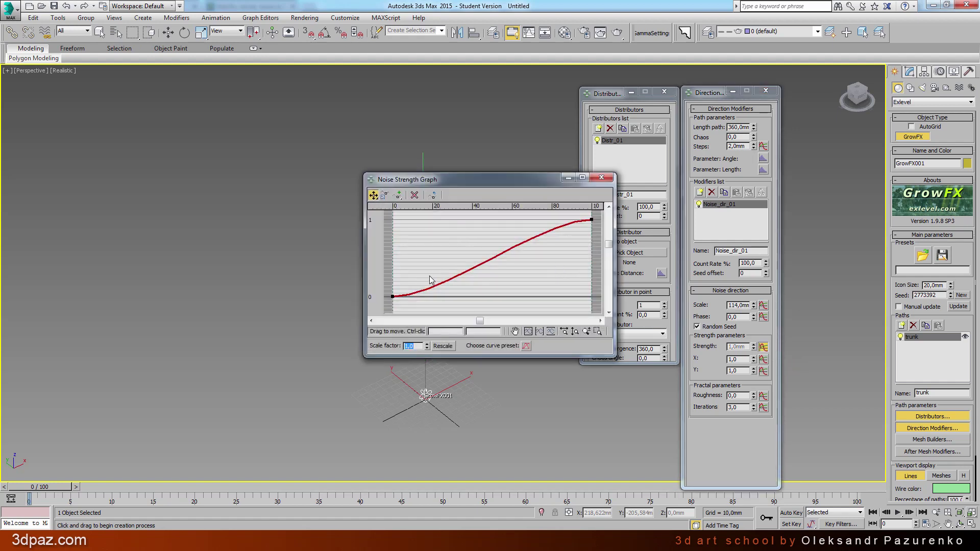
left_click(398, 197)
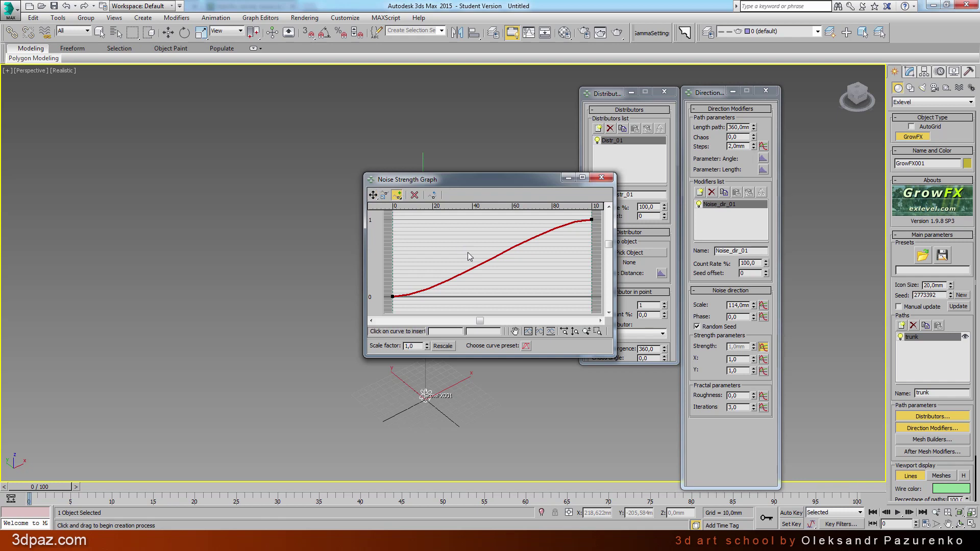
left_click(453, 277)
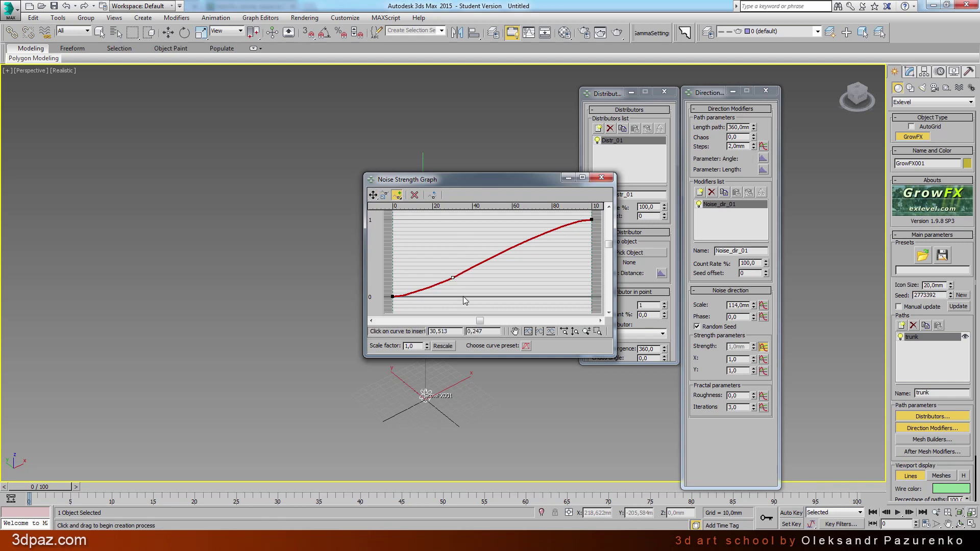
left_click_drag(450, 331, 425, 332)
type("26")
key("Return")
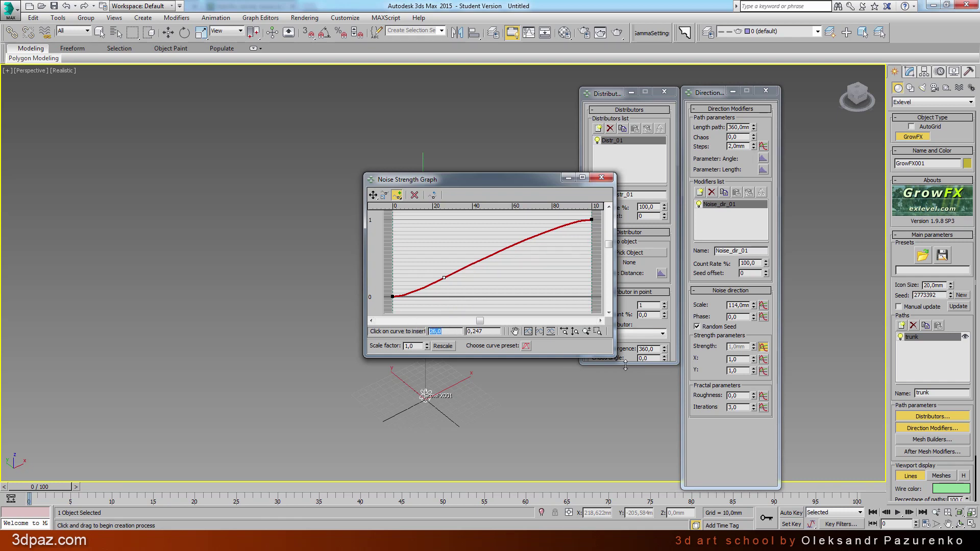
key("Tab")
double_click(484, 332)
type("293")
key("Return")
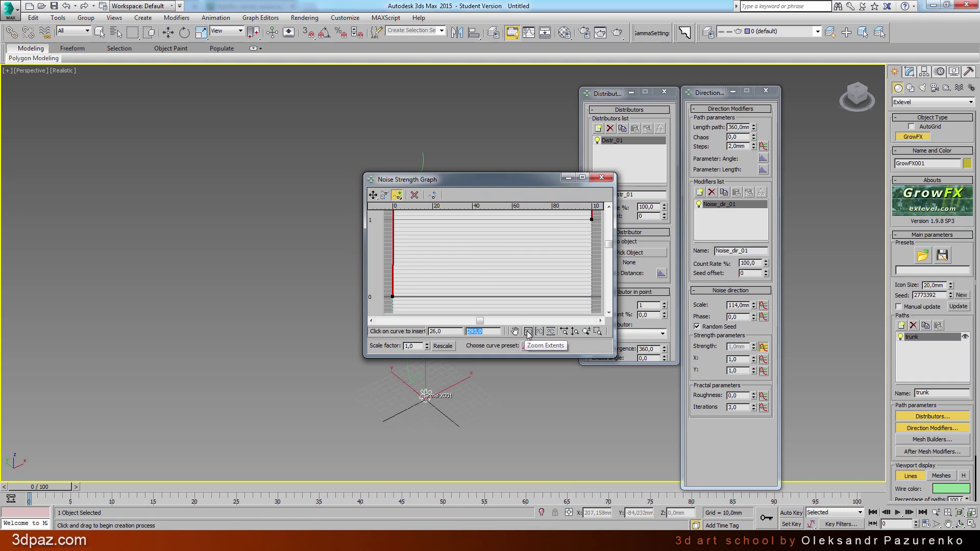
left_click(528, 332)
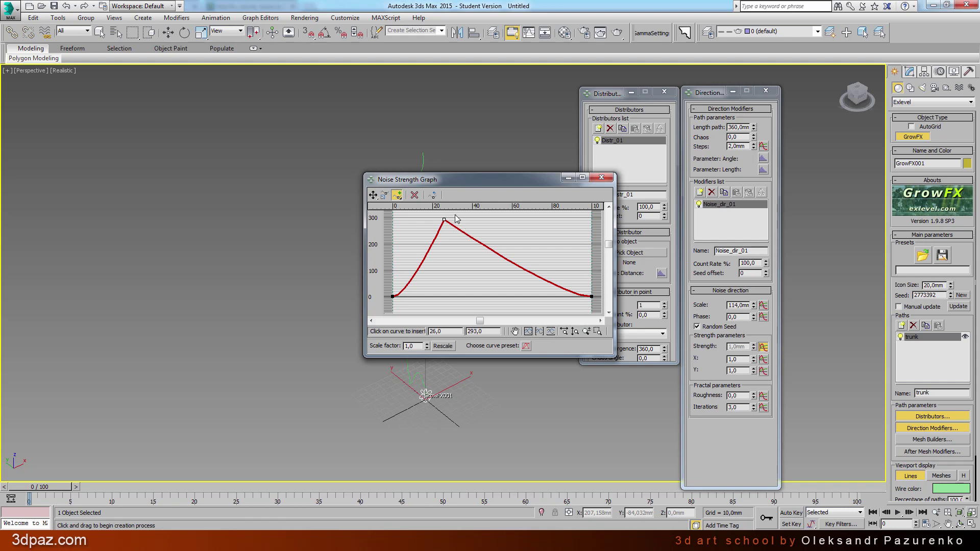
Step: Make the peak Bezier-Smooth, steepen the start tangent, and set the end point to Corner
left_click(373, 196)
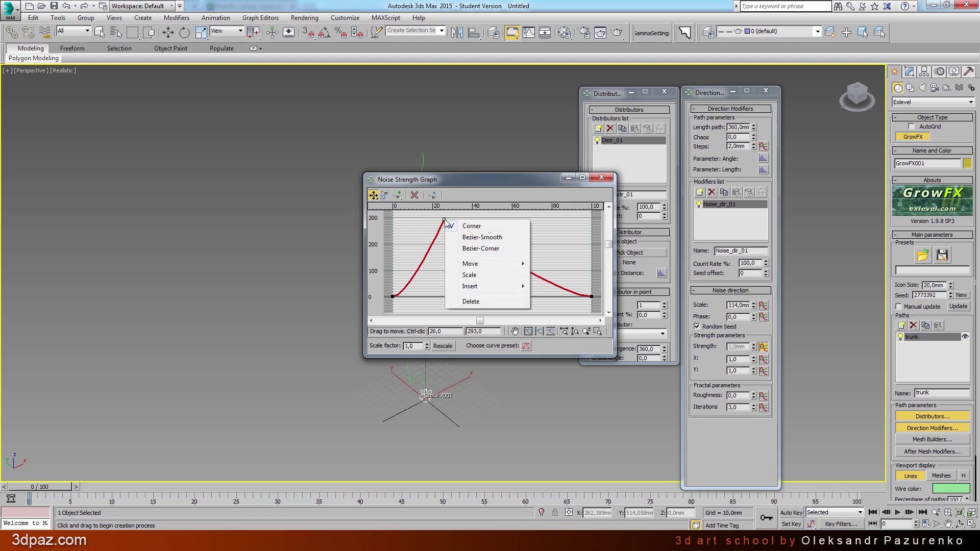
left_click(487, 237)
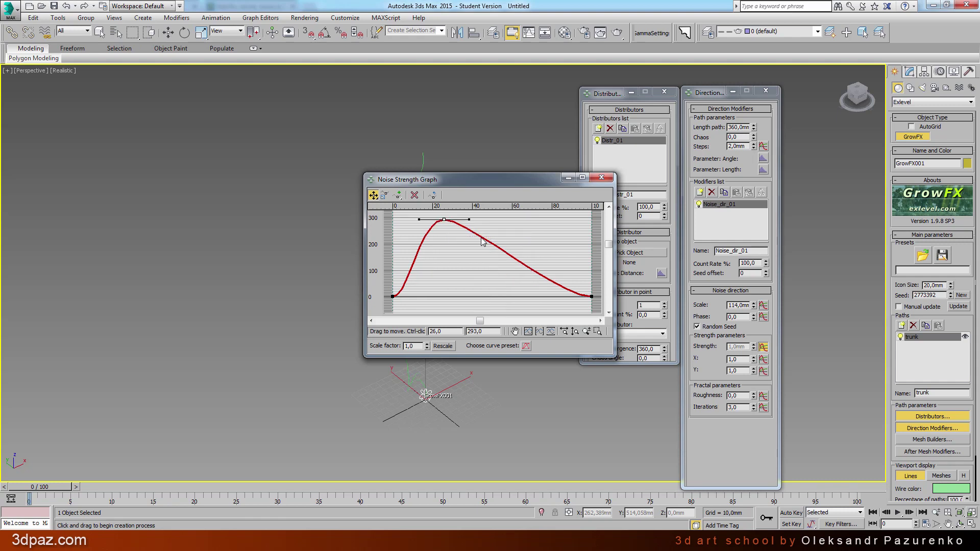
left_click(392, 296)
left_click_drag(408, 290, 397, 250)
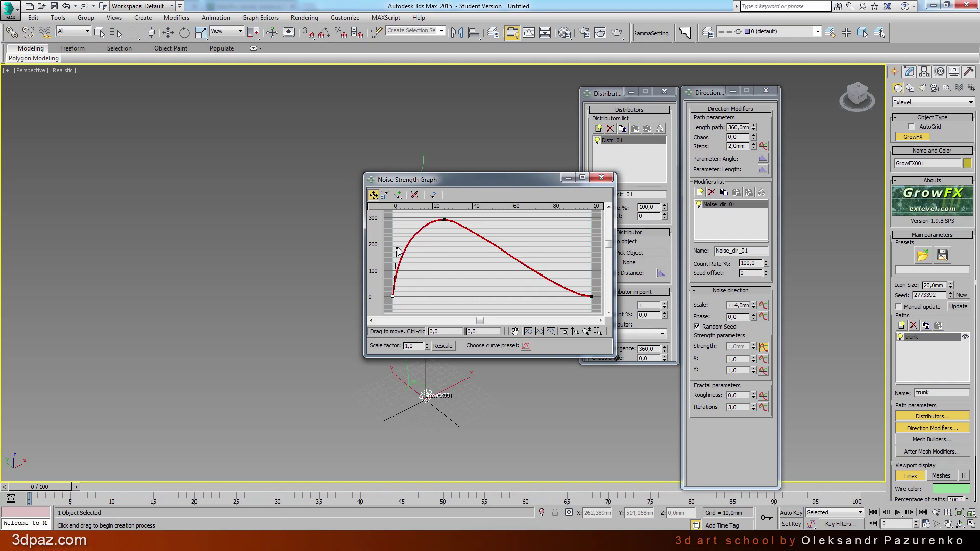
left_click(591, 296)
right_click(590, 297)
left_click(616, 303)
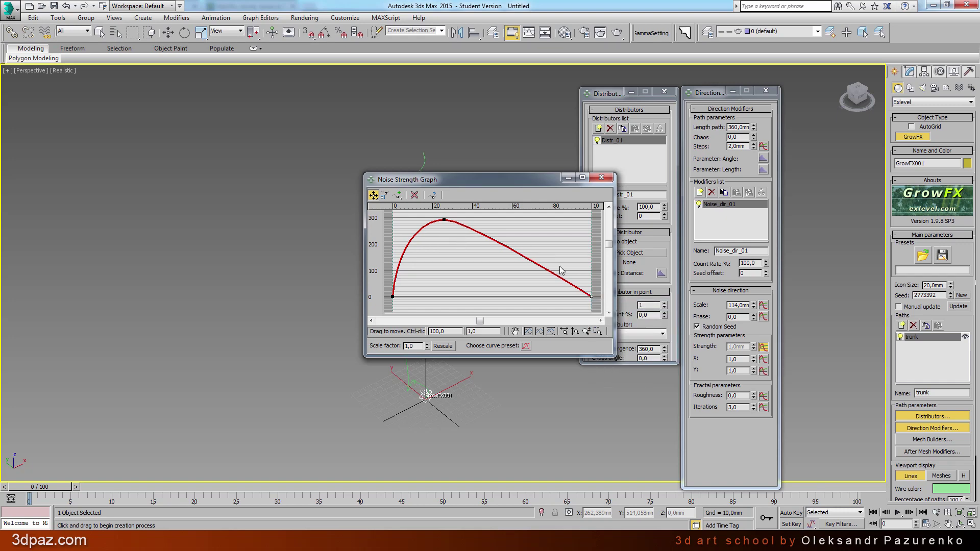
left_click(608, 184)
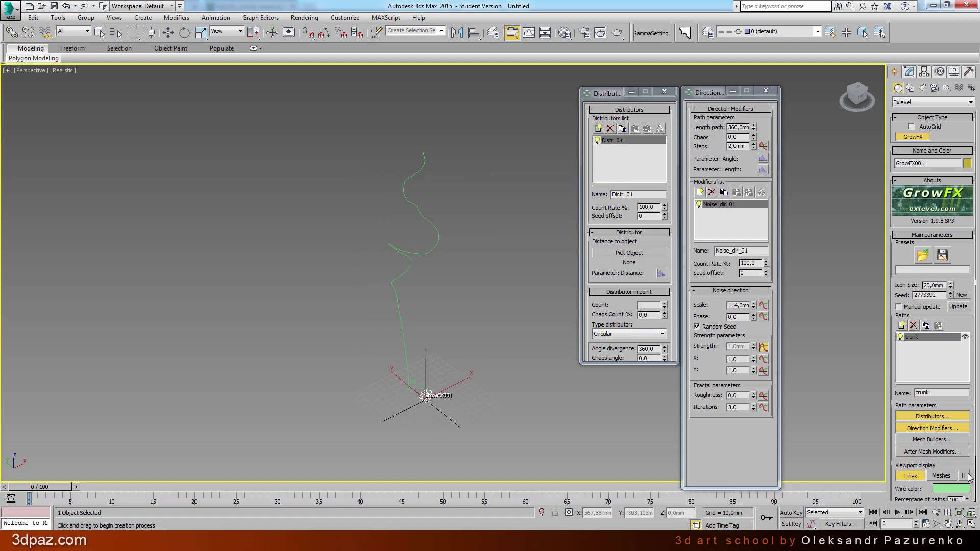
Step: Lower the trunk's noise Strength X to 0,56 and Y to 0,21
left_click(959, 524)
mouse_move(366, 271)
left_mouse_down()
mouse_move(278, 258)
mouse_move(407, 259)
left_mouse_up()
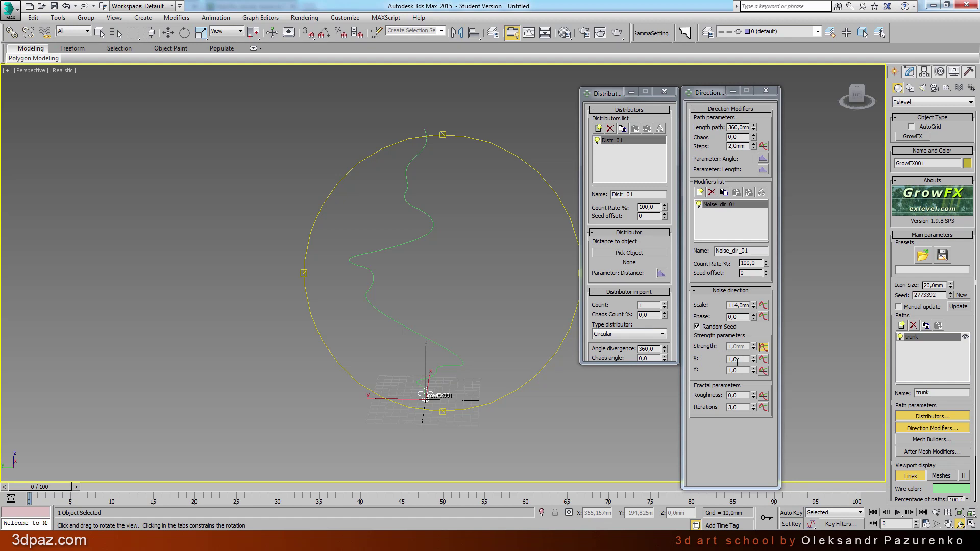
left_click_drag(736, 359, 723, 359)
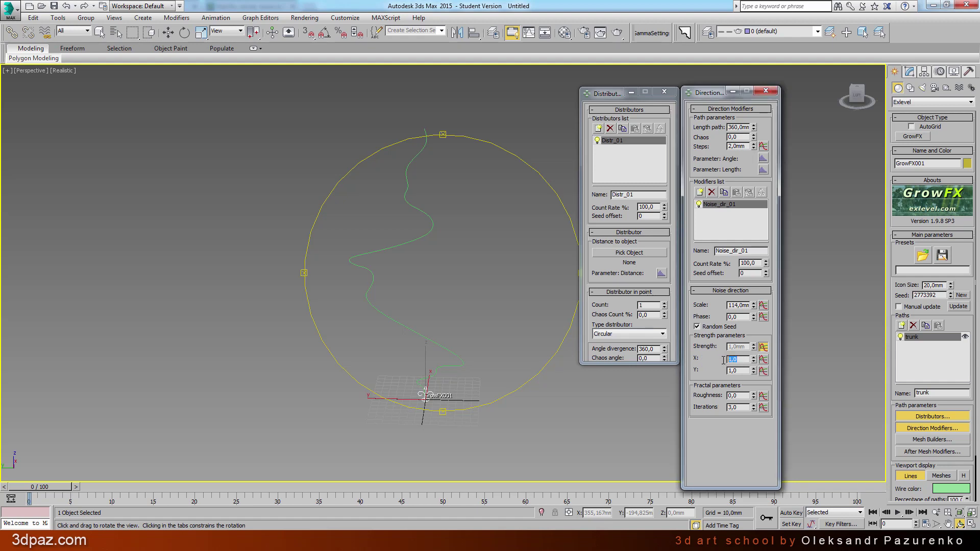
left_click_drag(753, 361, 760, 422)
left_click_drag(754, 359, 754, 343)
key("BackSpace")
key("BackSpace")
type("0,569")
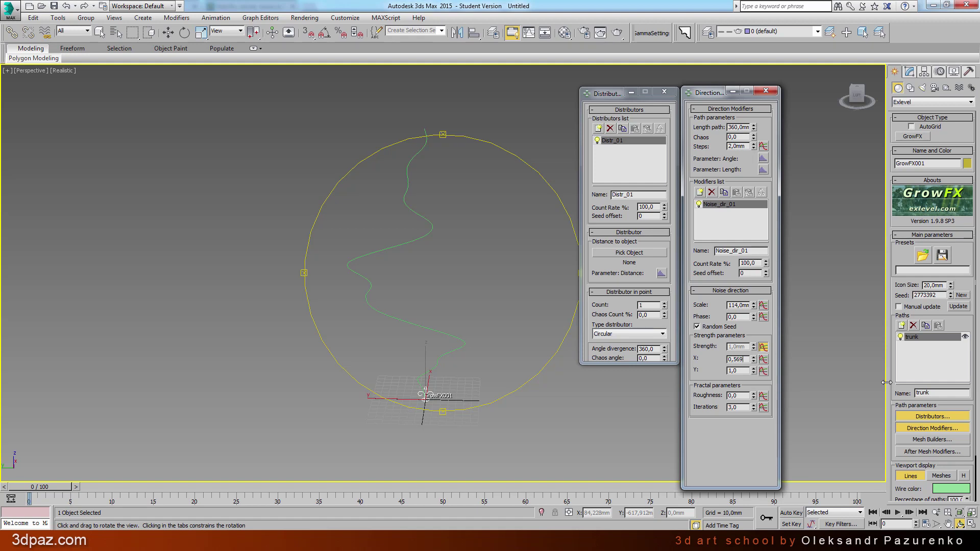
key("Return")
left_click_drag(755, 369, 732, 376)
mouse_move(477, 322)
left_mouse_down()
mouse_move(307, 301)
mouse_move(510, 291)
mouse_move(341, 204)
left_mouse_up()
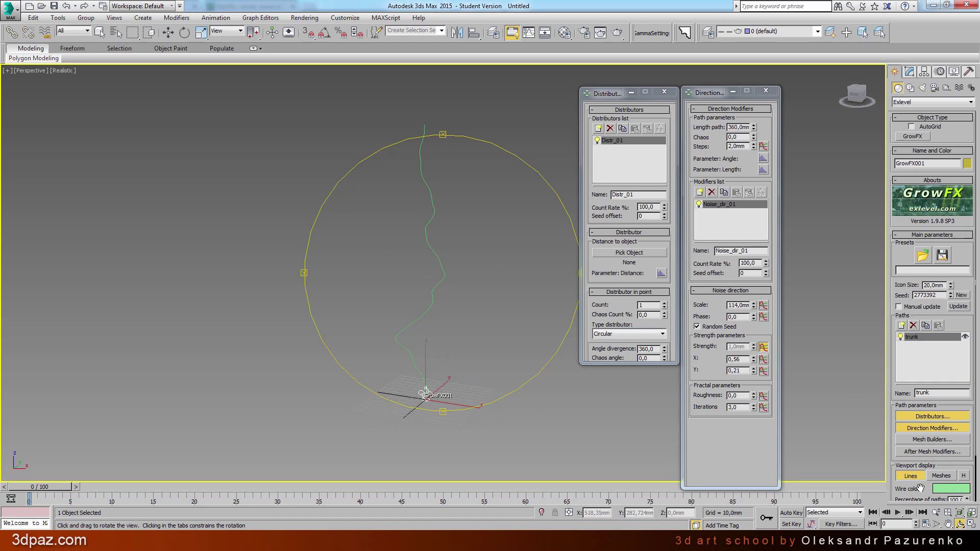
scroll(924, 487, "down", 2)
left_click(950, 436)
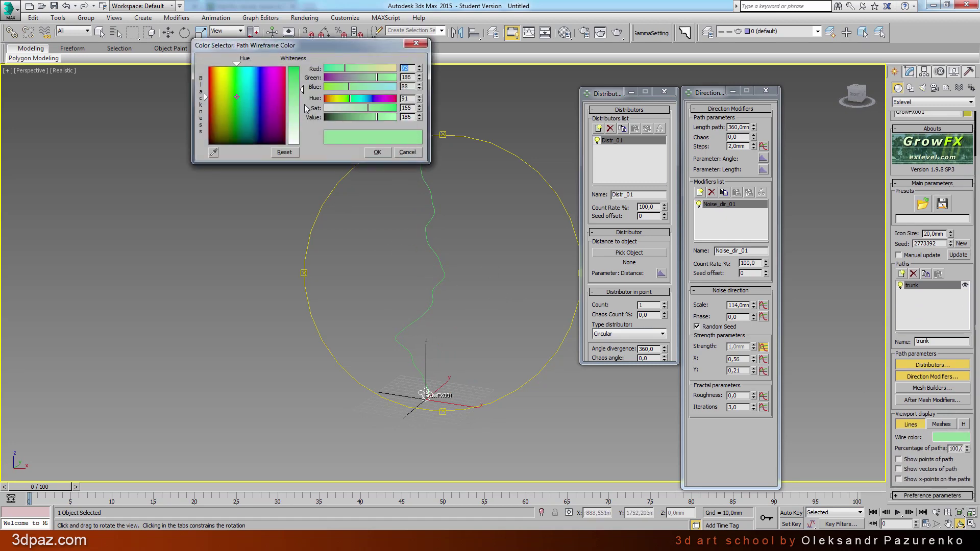
Step: Set the trunk path's wire colour to white in the Color Selector
left_click_drag(302, 95, 302, 145)
left_click(377, 152)
mouse_move(484, 287)
left_mouse_down()
mouse_move(547, 287)
mouse_move(514, 305)
mouse_move(533, 320)
left_mouse_up()
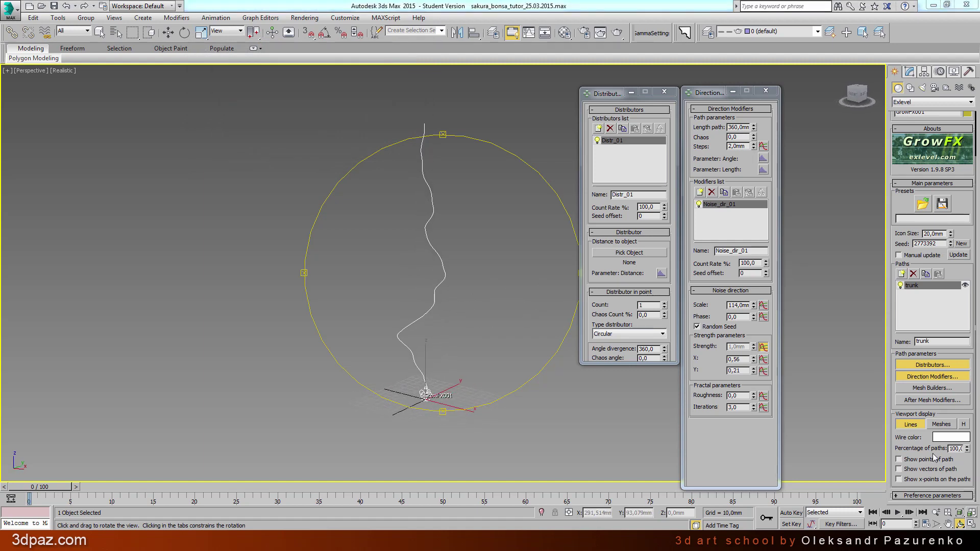
Step: Add a Cylinder mesh builder, Cylinder_mesh_01, to the trunk path
left_click(949, 387)
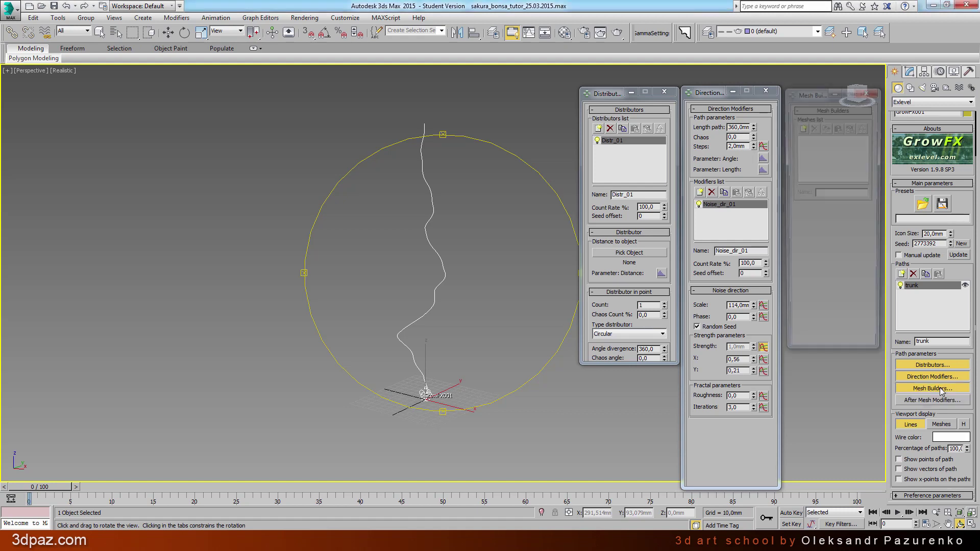
left_click_drag(801, 95, 799, 96)
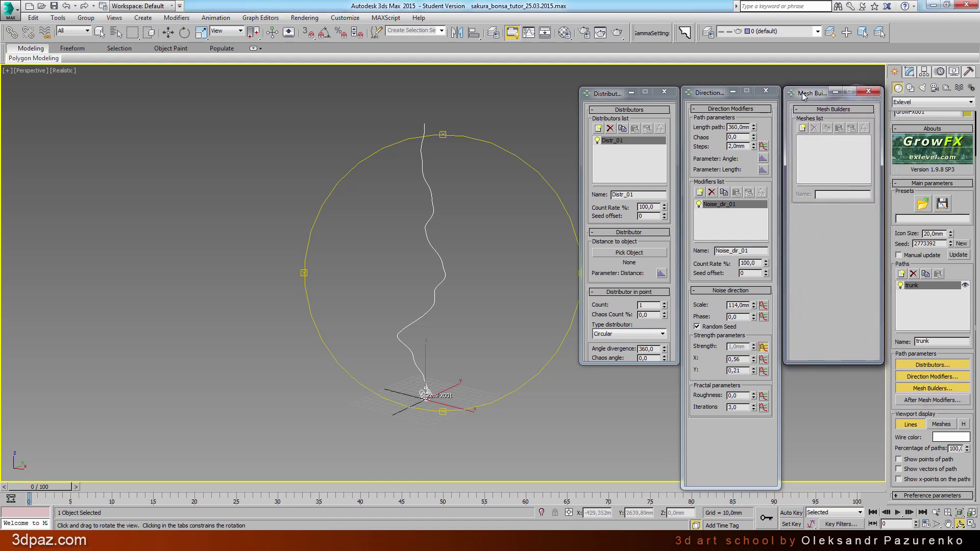
left_click(800, 129)
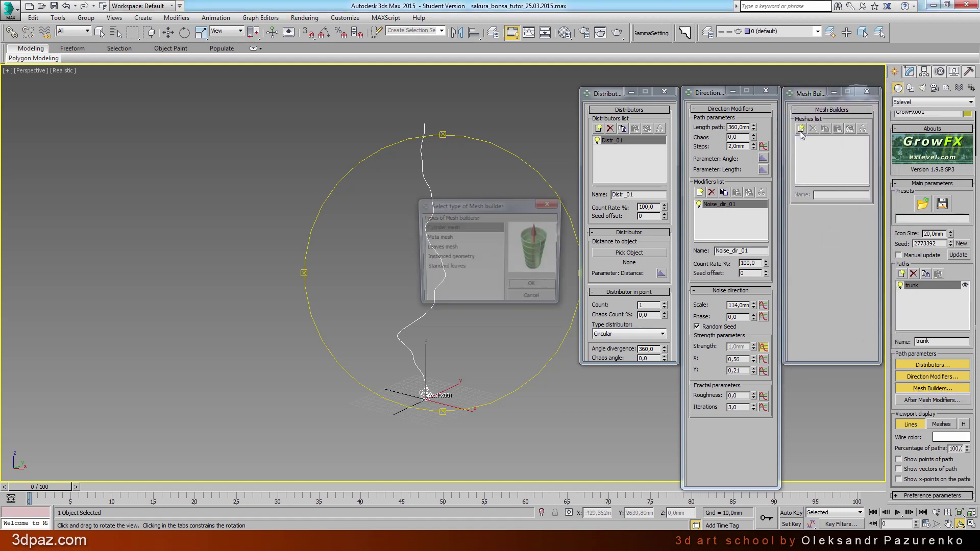
left_click(533, 287)
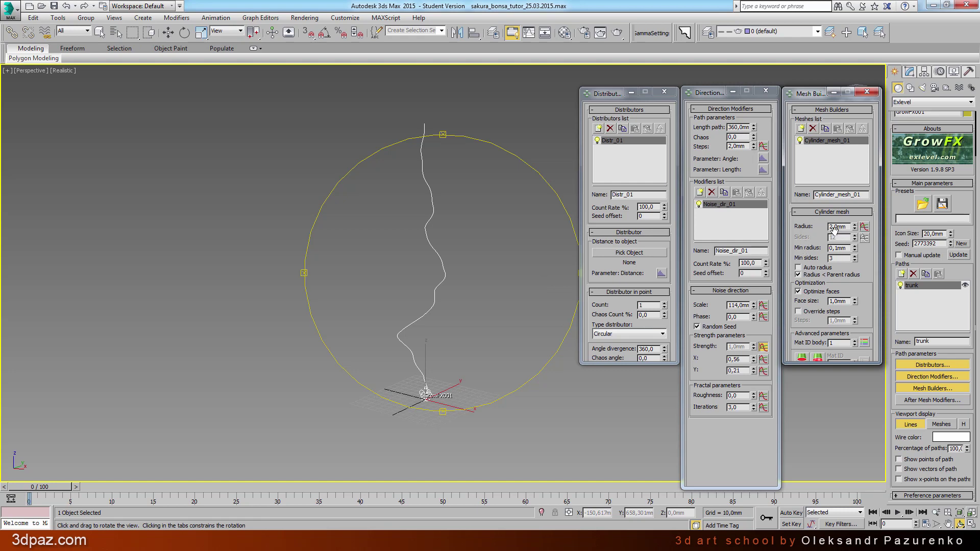
Step: Display the trunk as a mesh and set the radius curve's start point to 24
left_click(864, 227)
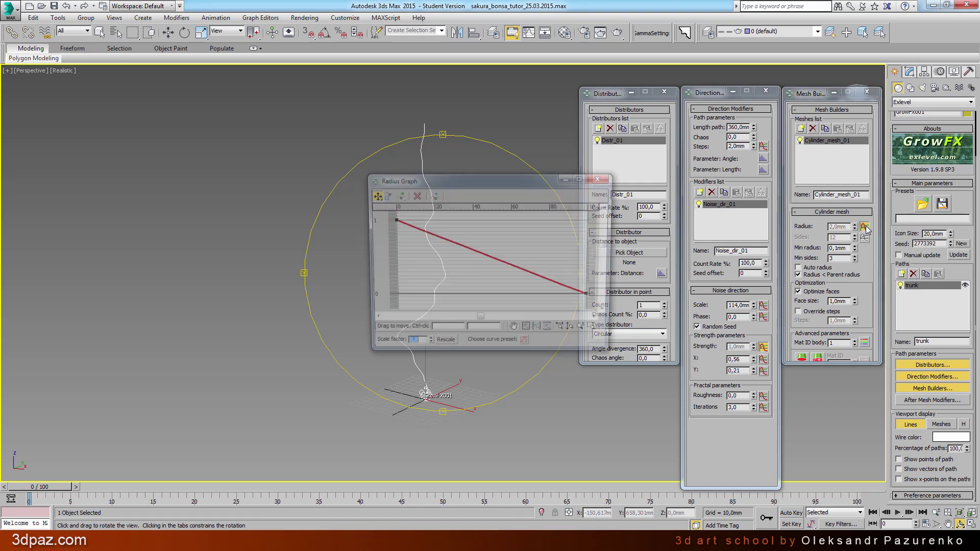
left_click_drag(506, 187, 620, 122)
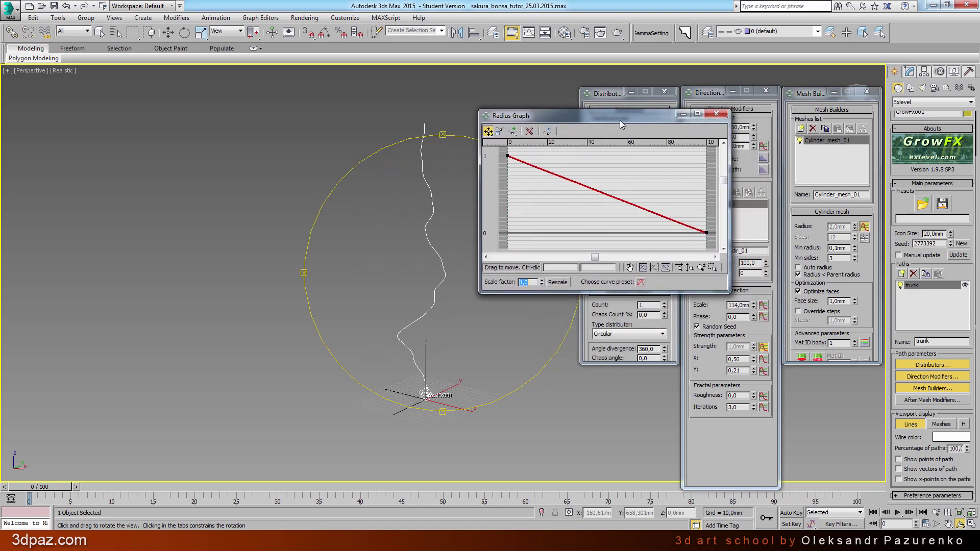
left_click(941, 425)
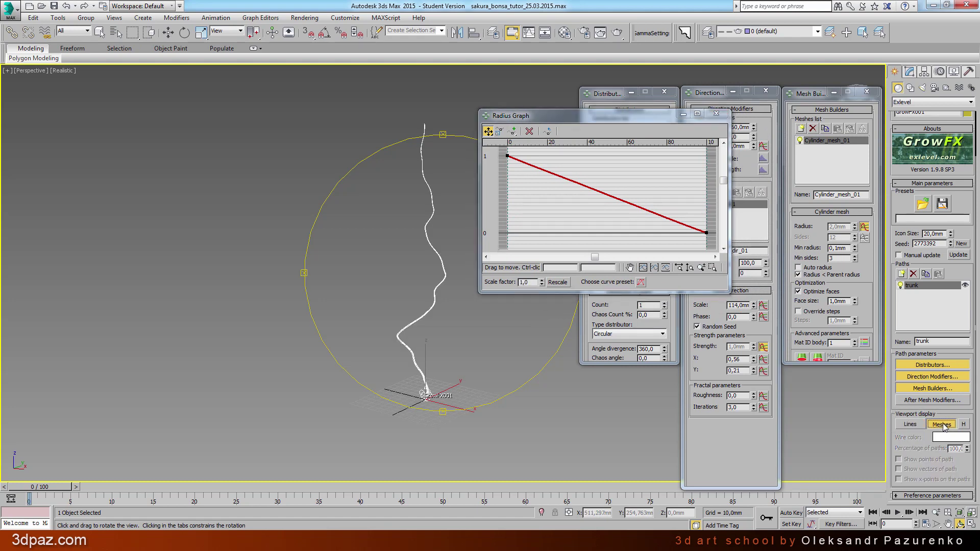
mouse_move(449, 309)
left_mouse_down()
mouse_move(440, 300)
mouse_move(435, 310)
left_mouse_up()
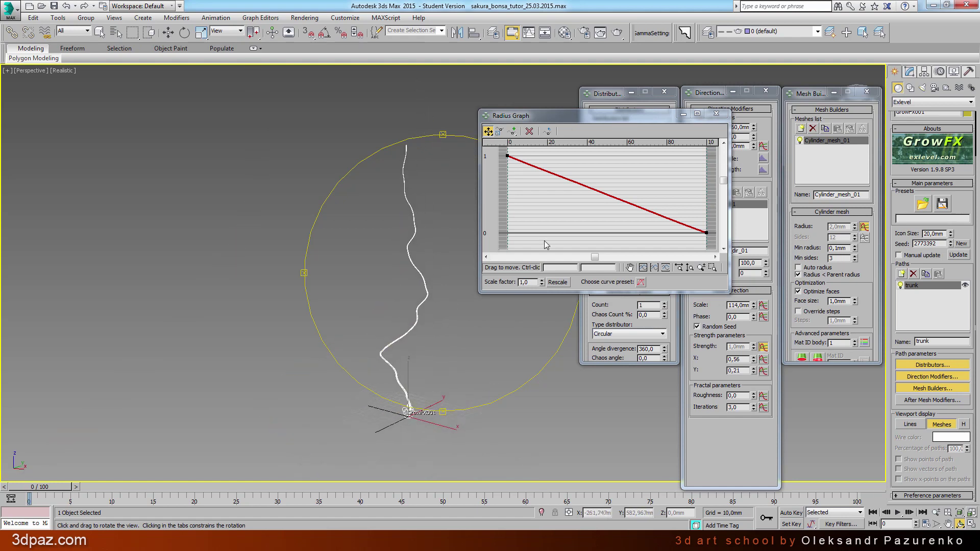
left_click(507, 155)
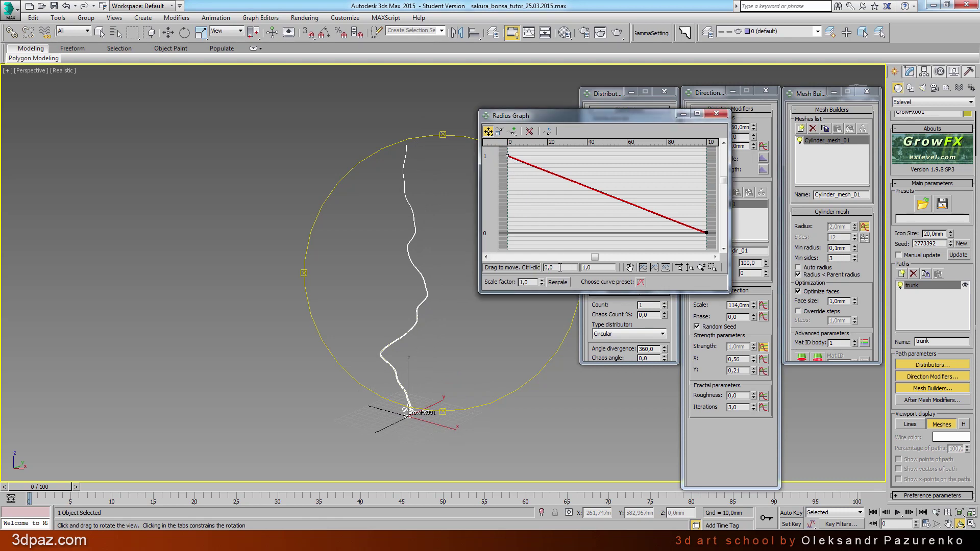
left_click(608, 270)
type("24")
key("Return")
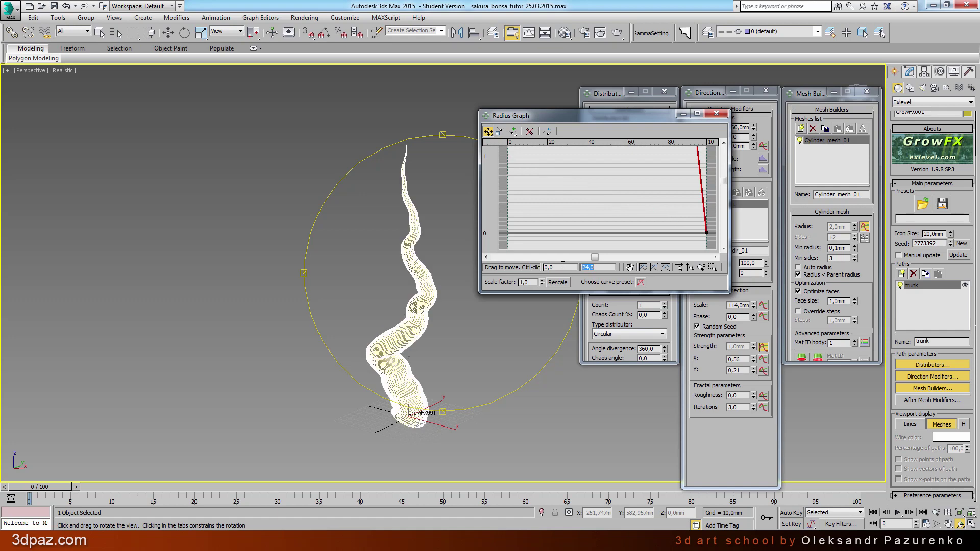
left_click(643, 268)
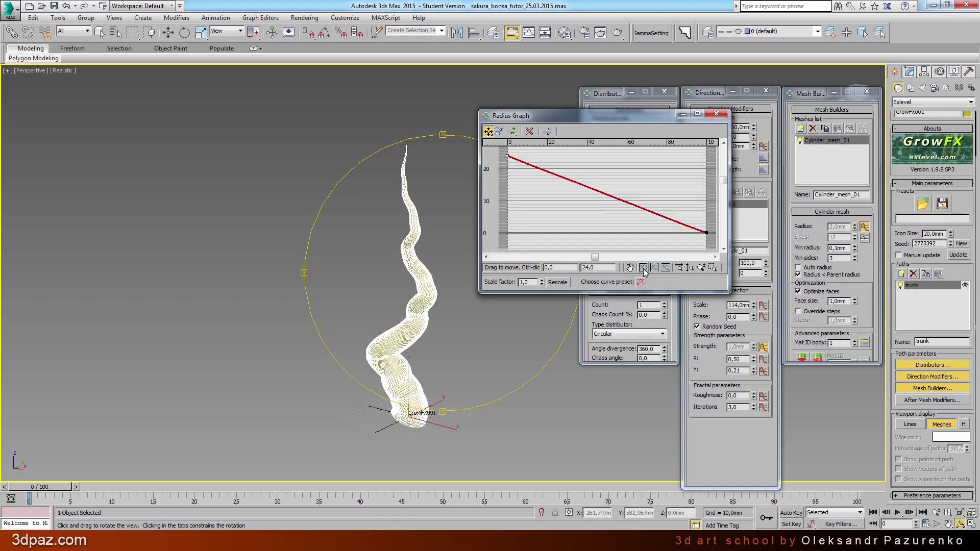
left_click_drag(728, 291, 779, 359)
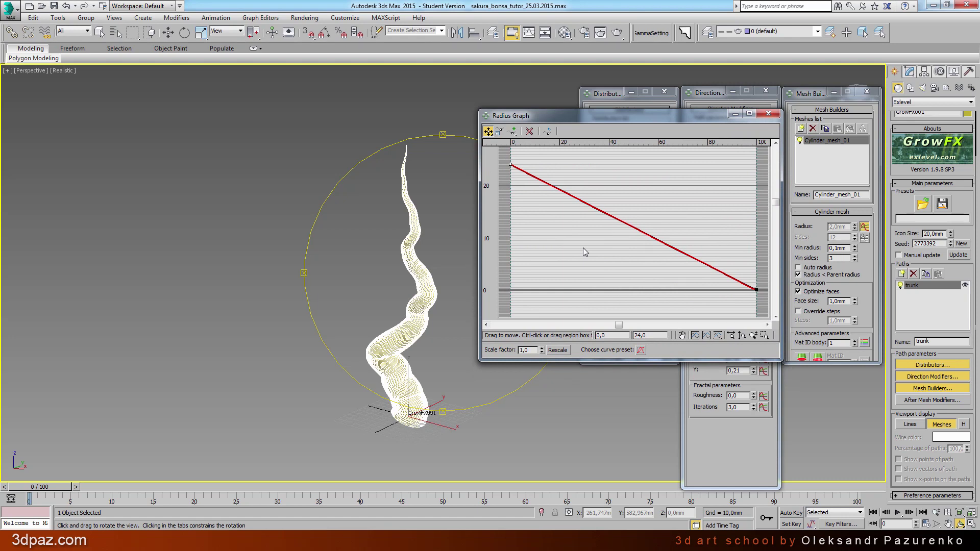
Step: Insert a Bezier-Smooth radius curve point at position 9 with value 29
left_click(512, 131)
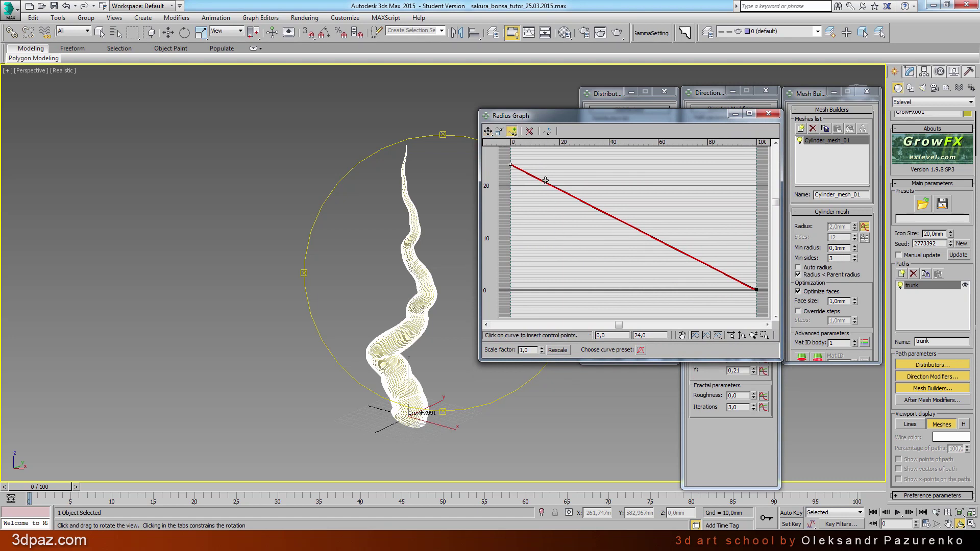
left_click(543, 181)
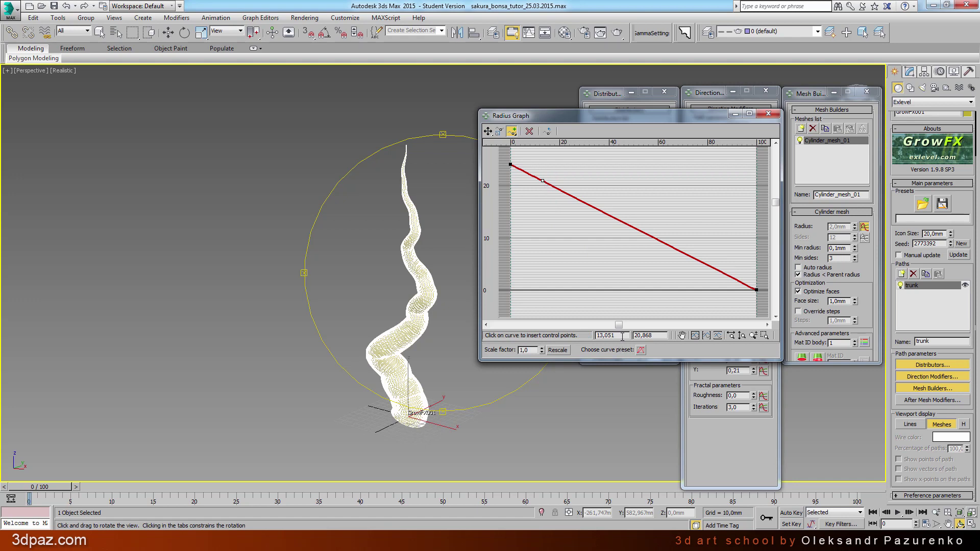
type("9")
key("Return")
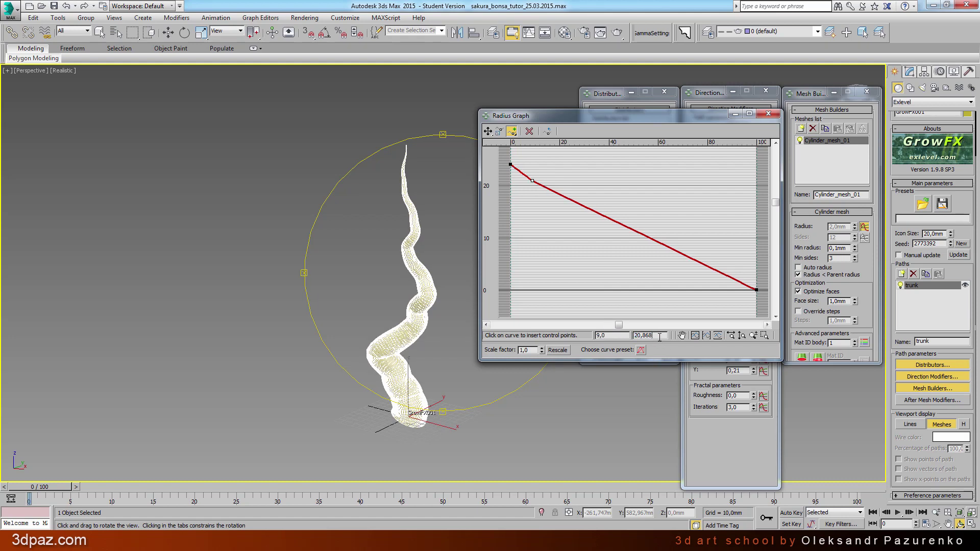
key("Tab")
type("29")
key("Return")
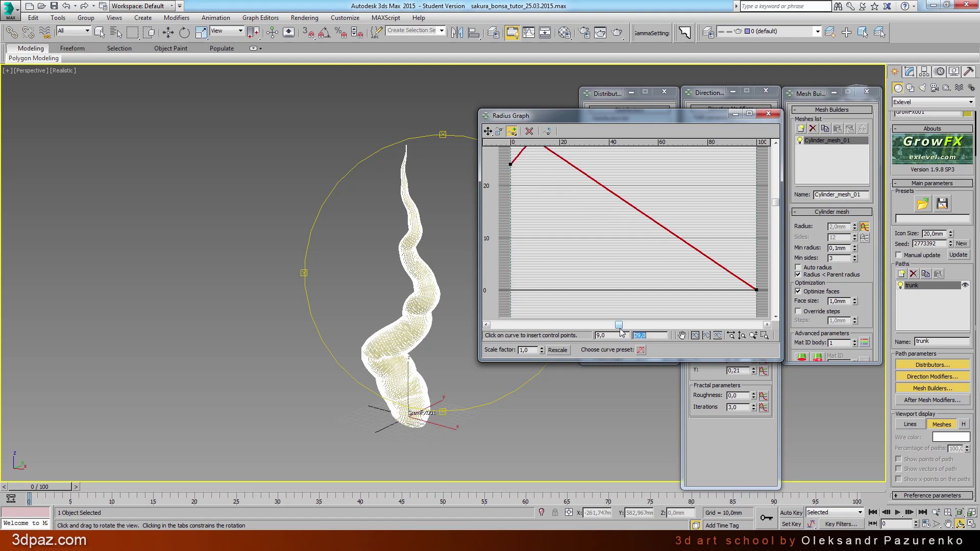
left_click(697, 336)
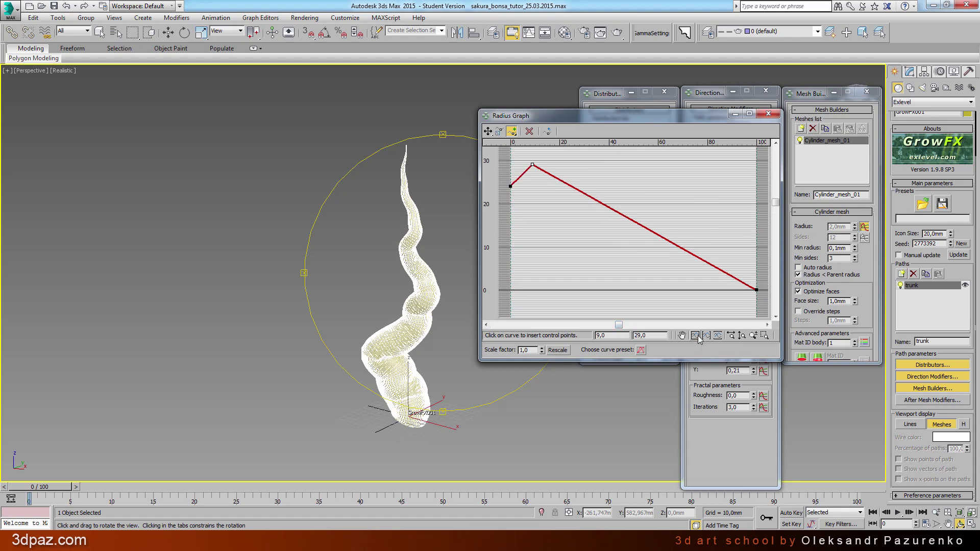
right_click(532, 165)
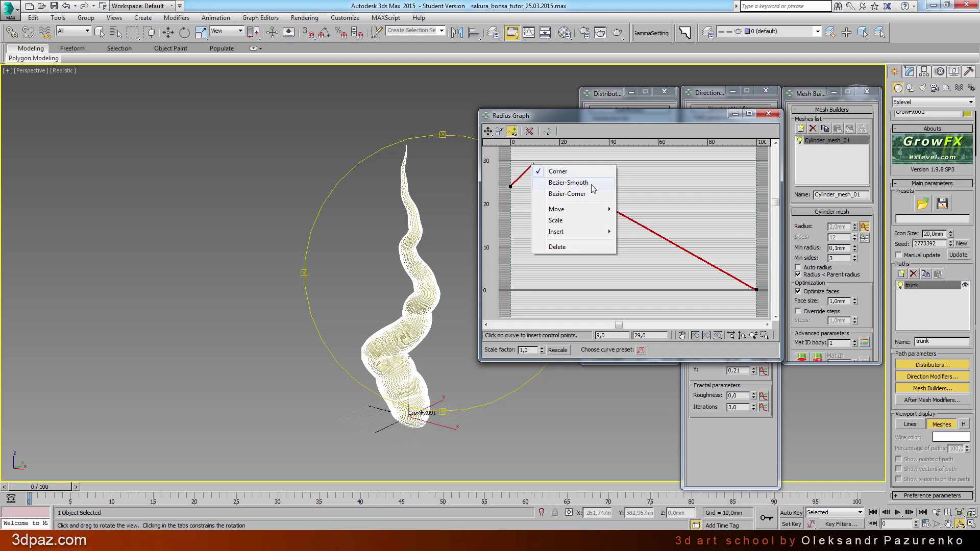
left_click(568, 183)
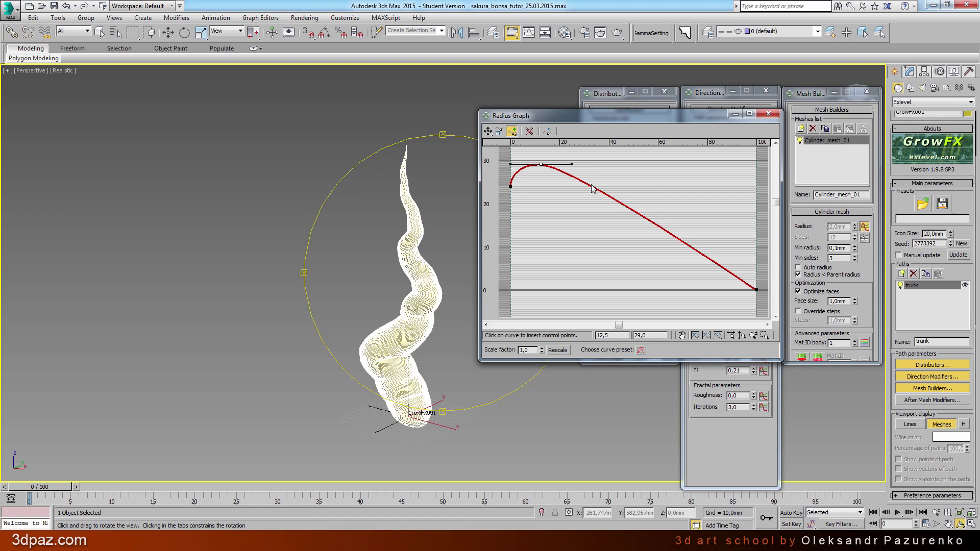
Step: Move the next radius point to position 15,481 with value 17
left_click(584, 183)
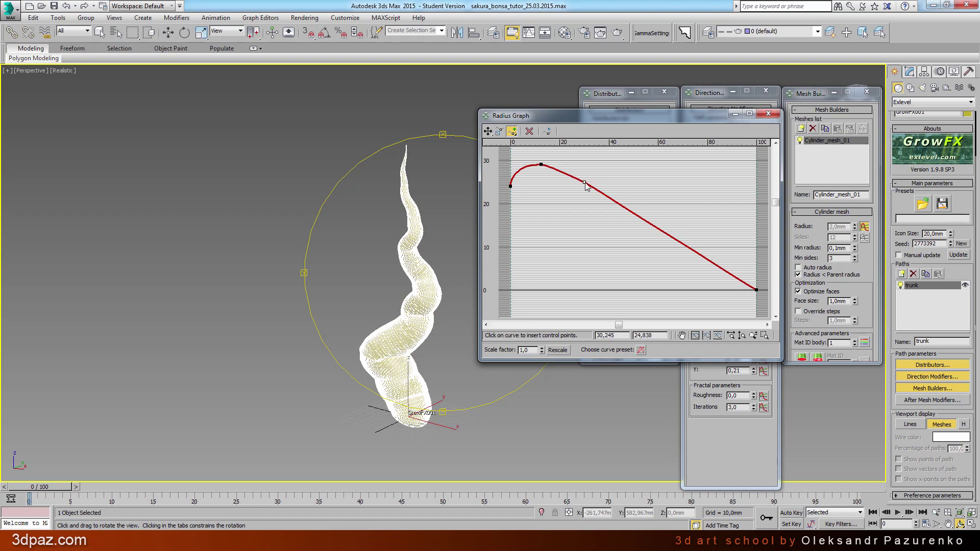
left_click_drag(624, 335, 569, 333)
type("15,481")
key("Return")
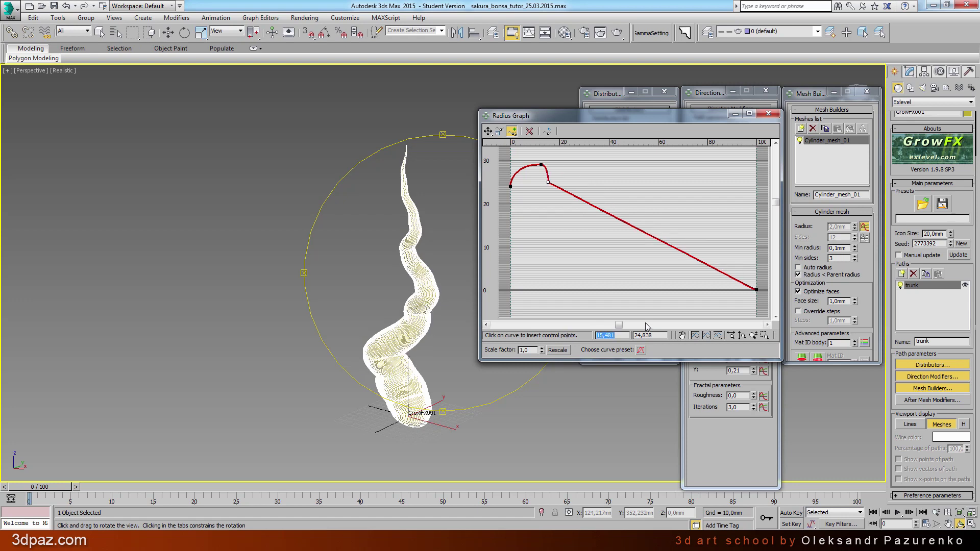
left_click(621, 337)
type("17")
key("Return")
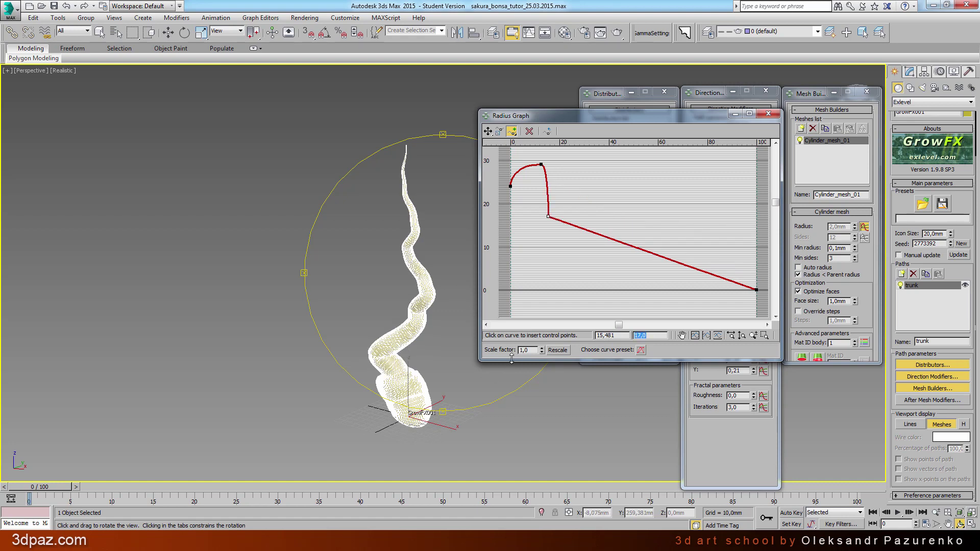
right_click(549, 217)
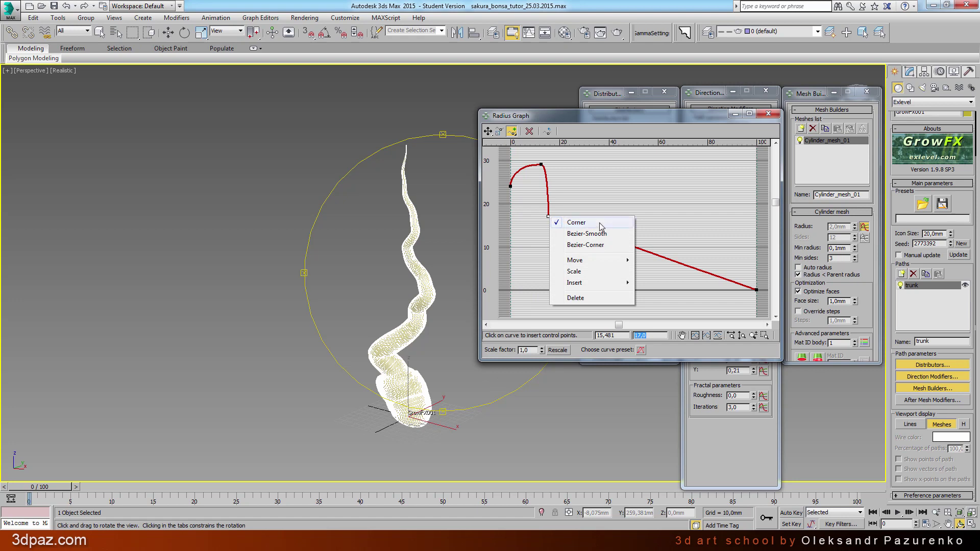
Step: Make the radius curve's drop point Bezier-smooth and tilt its tangent to ease the slope
left_click(587, 234)
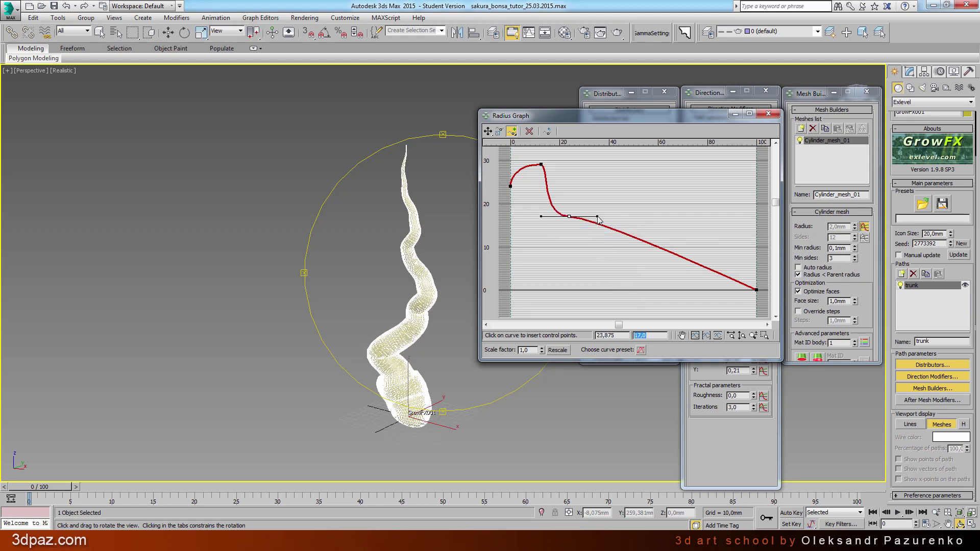
left_click(487, 131)
left_click_drag(598, 221, 595, 225)
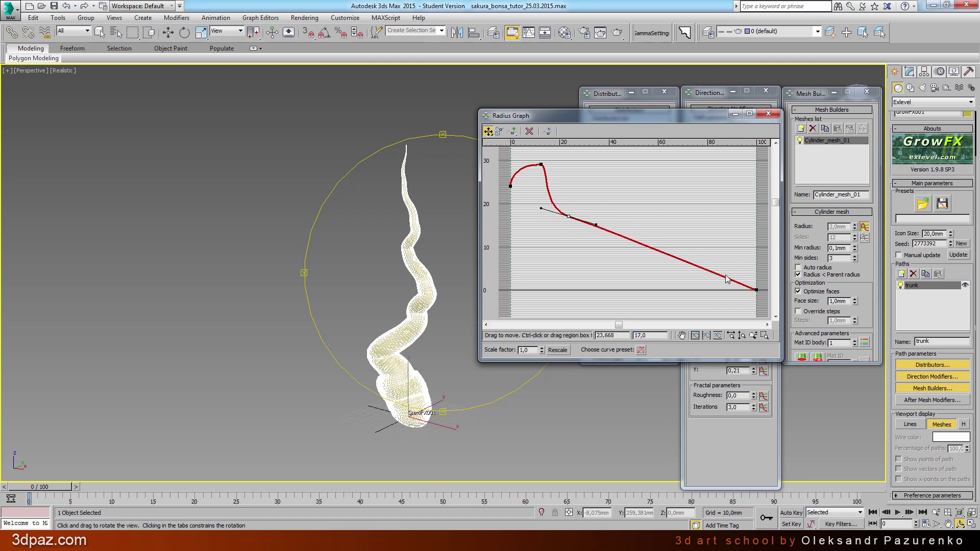
Step: Raise the radius curve's end point to about 3.8 so the trunk tip stays thicker
left_click(755, 289)
left_click_drag(617, 336, 587, 335)
double_click(659, 337)
type("3,8")
key("Return")
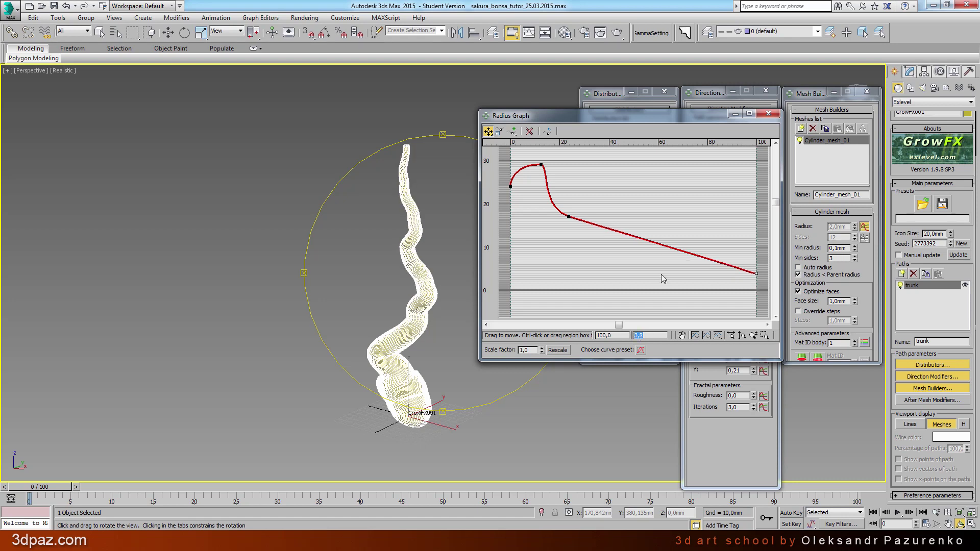
left_click(587, 209)
Step: Adjust the tangent of the peak point at 12,5 (value 29) to reshape the curve
left_click(540, 165)
left_click_drag(548, 167, 542, 167)
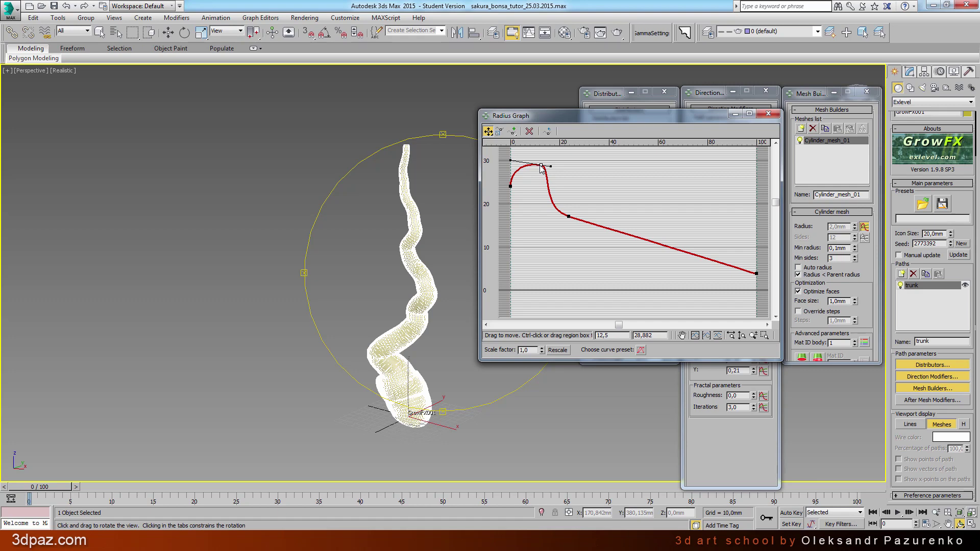
left_click(540, 172)
left_click_drag(430, 298, 410, 301)
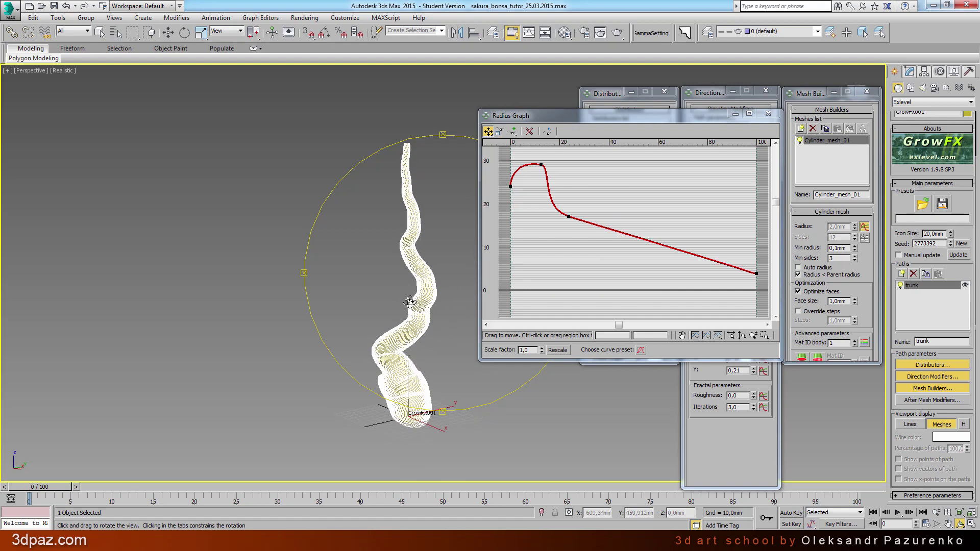
Step: Close the Radius Graph and look around the trunk
left_click(768, 114)
left_click_drag(493, 334, 471, 297)
scroll(465, 295, "up", 3)
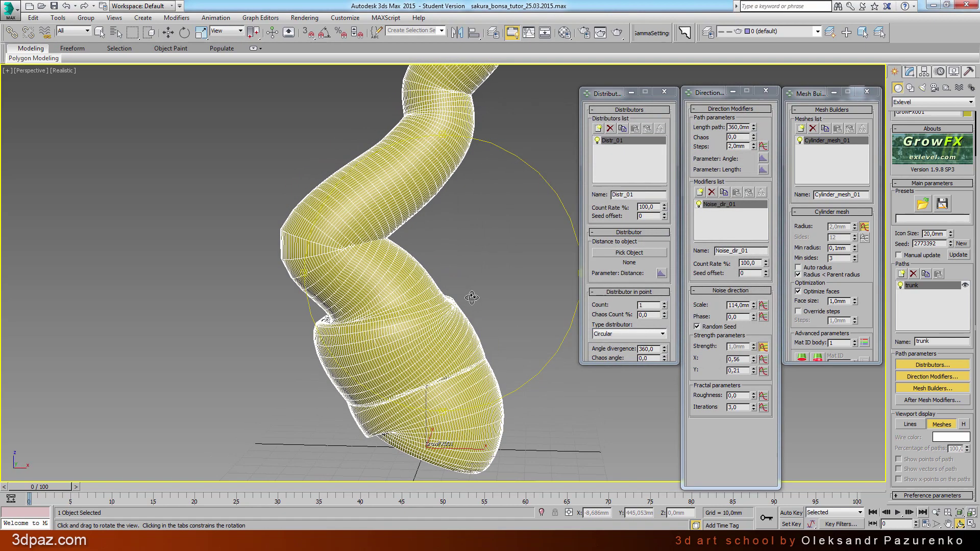
scroll(471, 296, "down", 2)
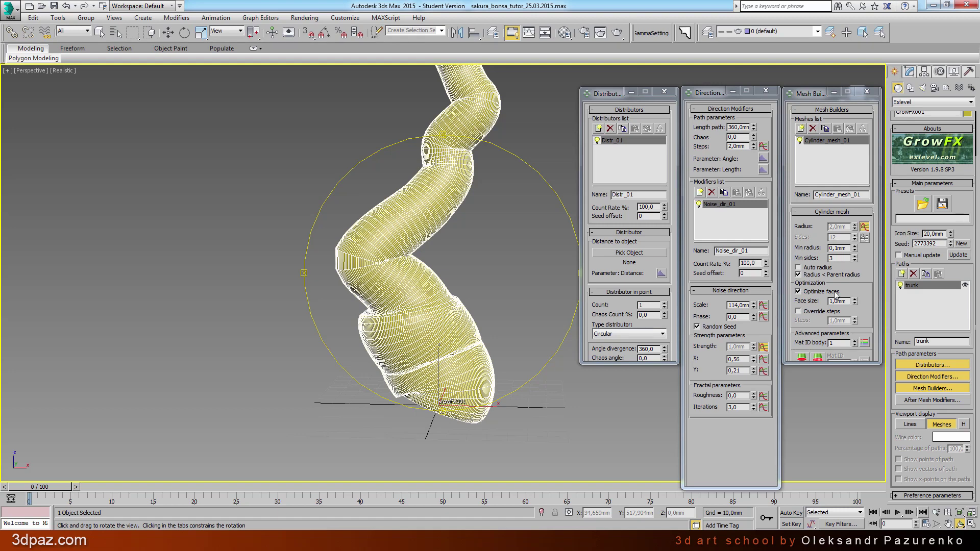
Step: Turn off Optimize faces and rebuild the trunk cylinder mesh with 18 sides
left_click(806, 295)
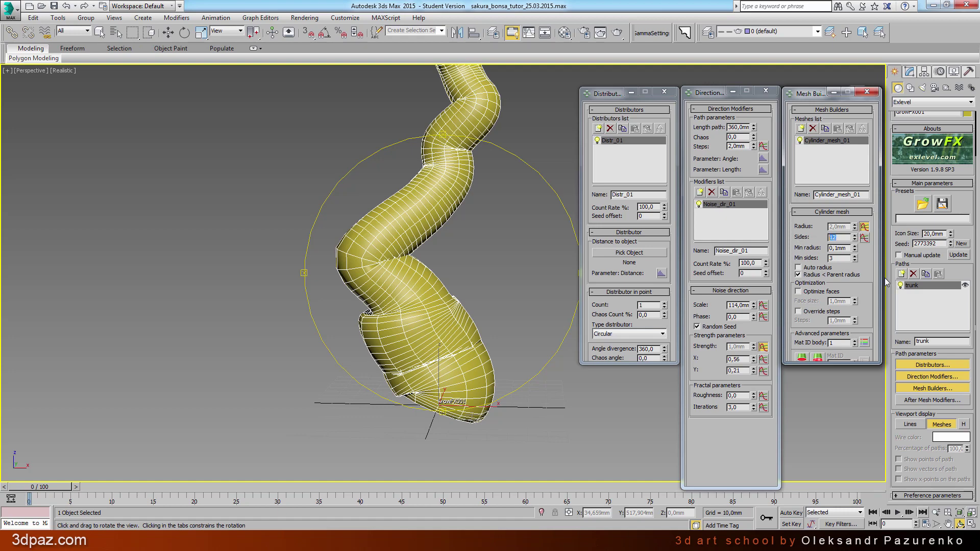
left_click(839, 237)
type("18")
key("Return")
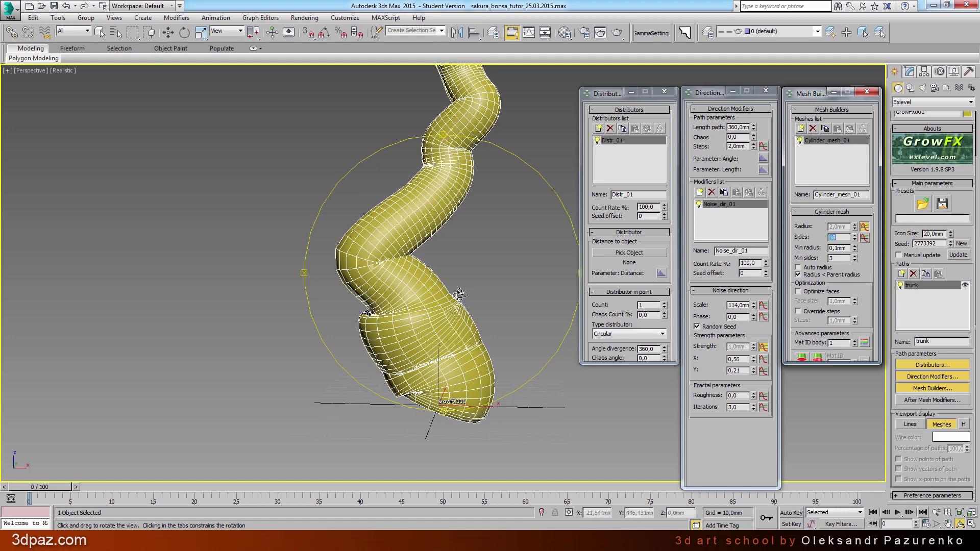
mouse_move(525, 288)
left_mouse_down()
mouse_move(559, 300)
mouse_move(456, 266)
mouse_move(383, 281)
mouse_move(475, 263)
mouse_move(466, 276)
left_mouse_up()
mouse_move(466, 276)
middle_mouse_down()
mouse_move(472, 201)
mouse_move(478, 242)
middle_mouse_up()
left_click_drag(478, 242, 465, 241)
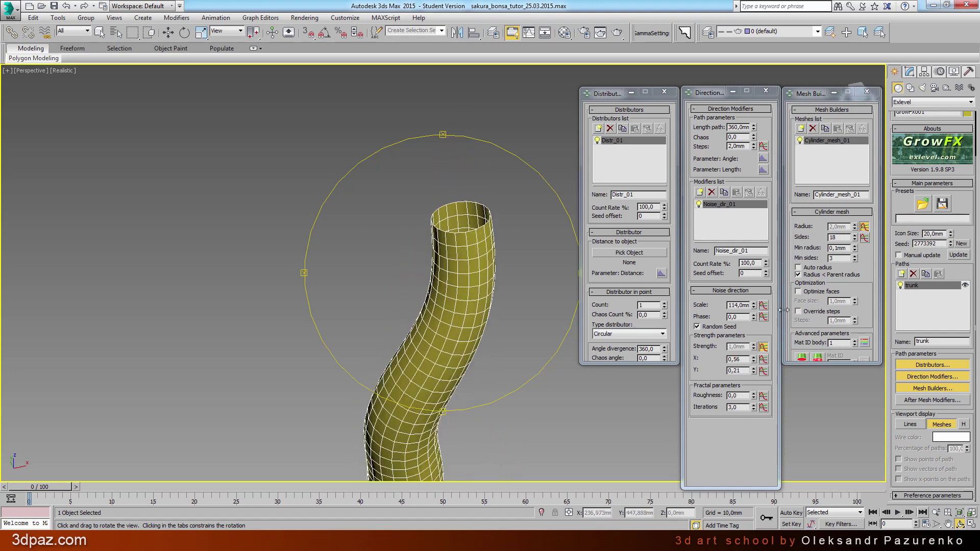
left_click_drag(853, 282, 869, 192)
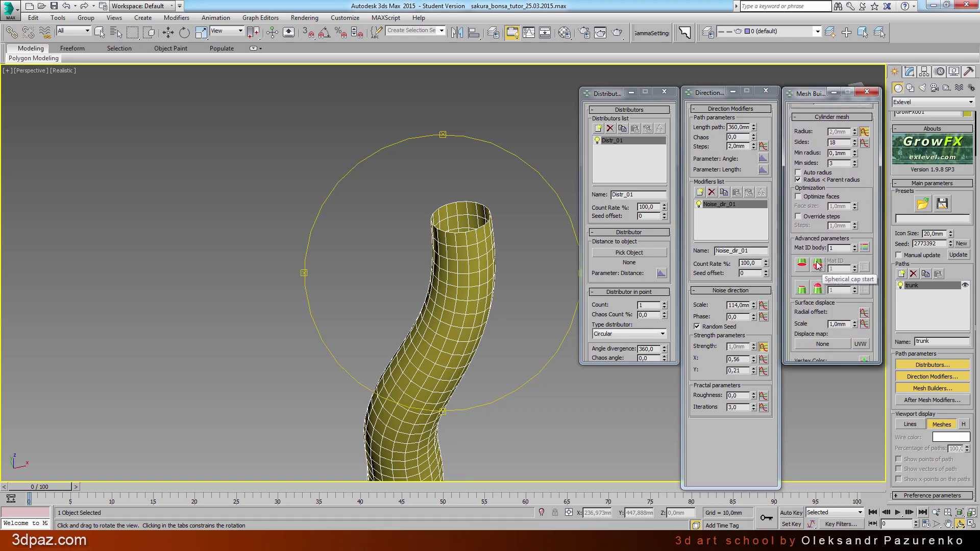
Step: Cap both trunk ends spherically and show viewport statistics reading 6 696 polygons
left_click(818, 289)
mouse_move(457, 190)
left_mouse_down()
mouse_move(483, 334)
mouse_move(487, 270)
left_mouse_up()
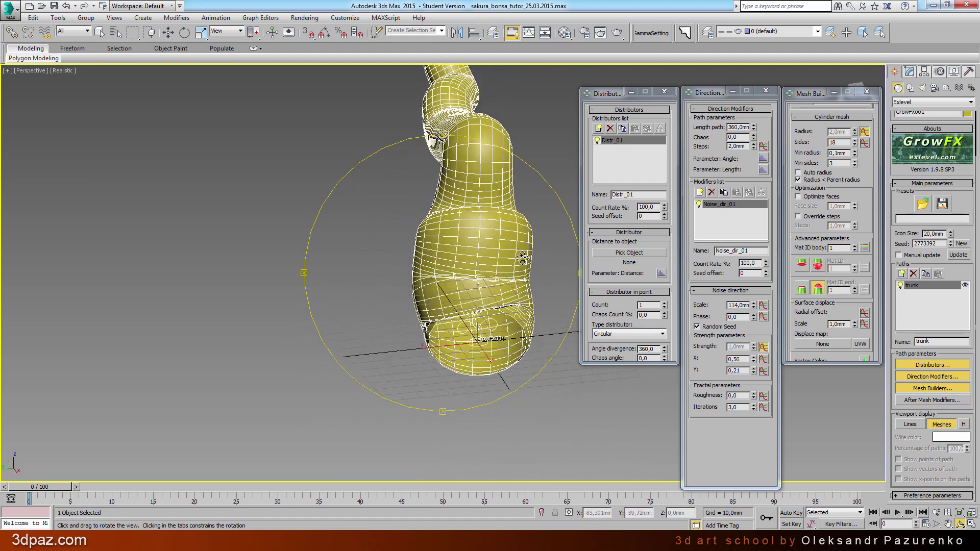
left_click(818, 265)
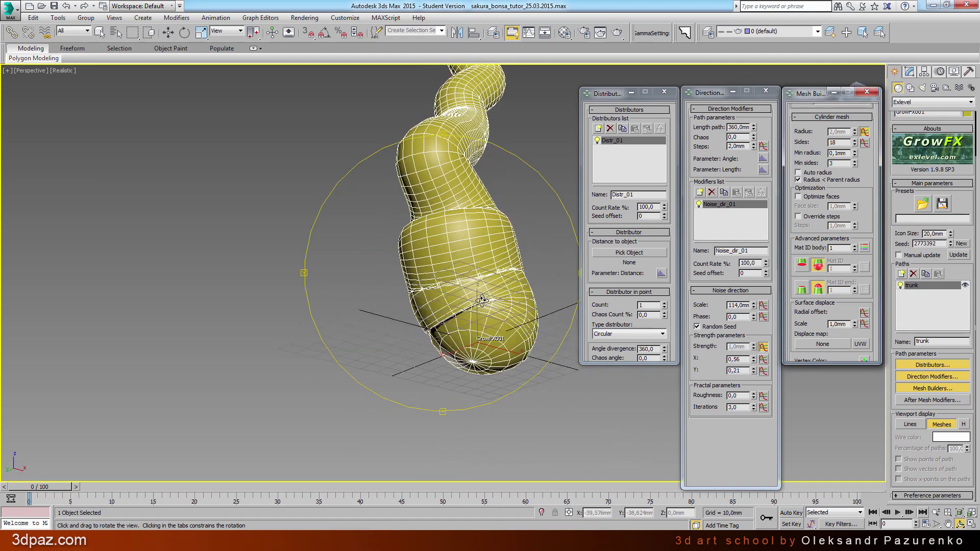
mouse_move(459, 306)
left_mouse_down()
mouse_move(446, 319)
mouse_move(484, 275)
mouse_move(571, 277)
mouse_move(321, 294)
mouse_move(345, 286)
left_mouse_up()
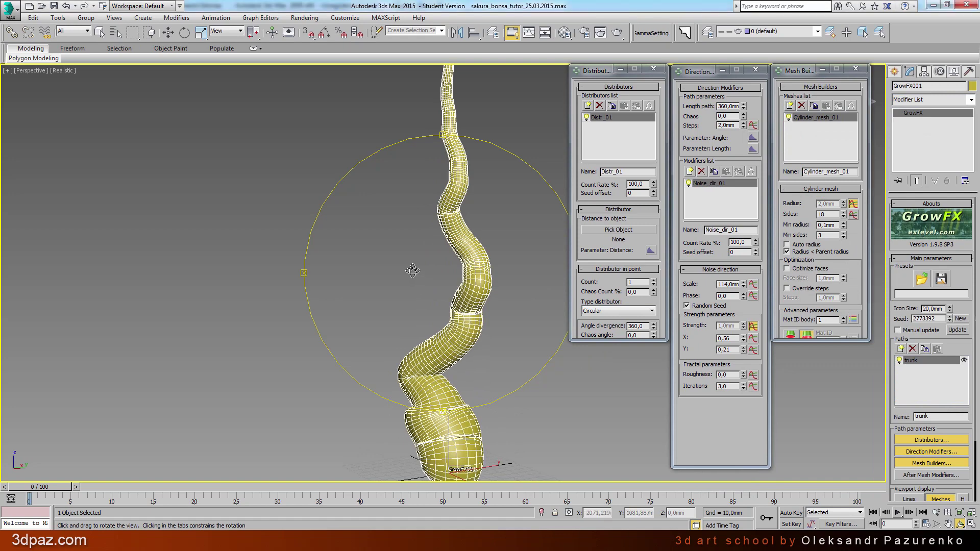
key("7")
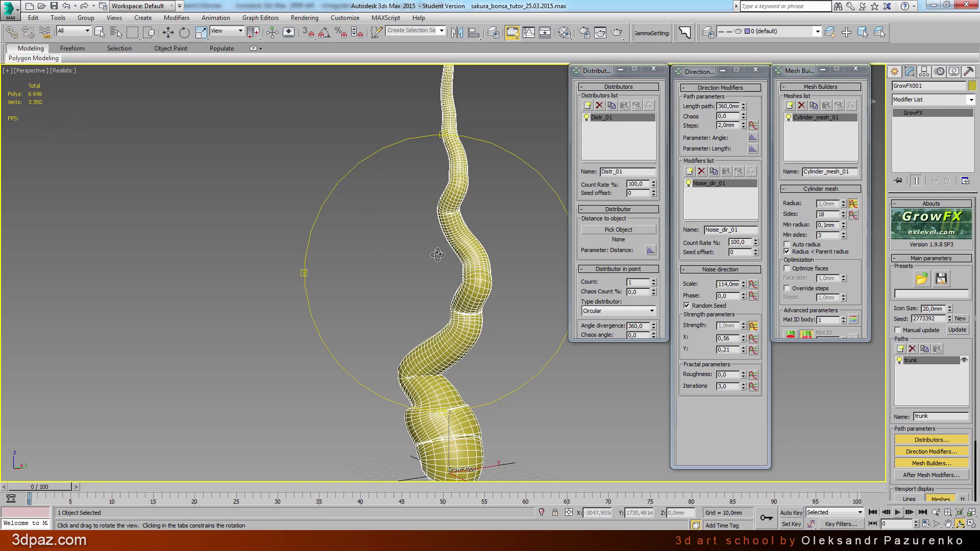
mouse_move(403, 295)
left_mouse_down()
mouse_move(532, 290)
mouse_move(419, 292)
left_mouse_up()
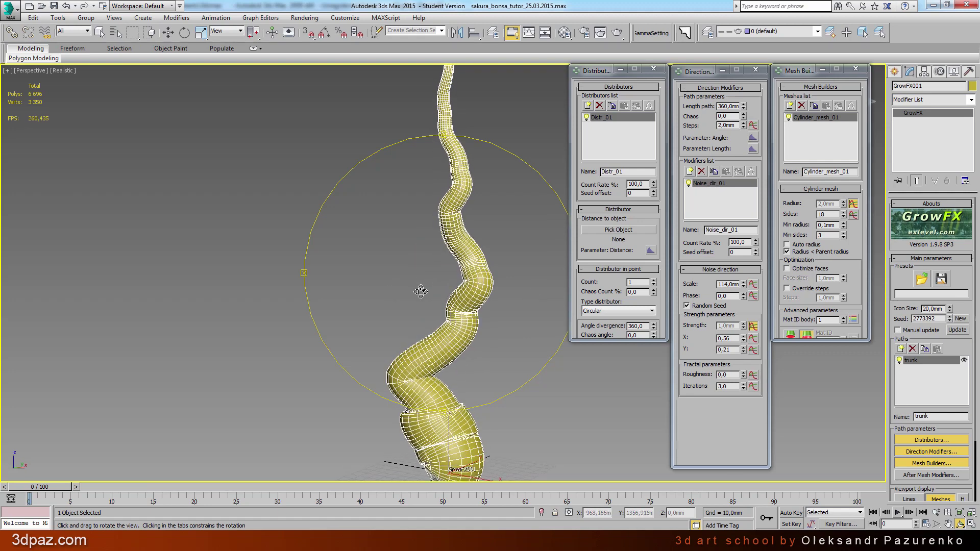
Step: Create a new GrowFX path named branch_01
left_click(901, 349)
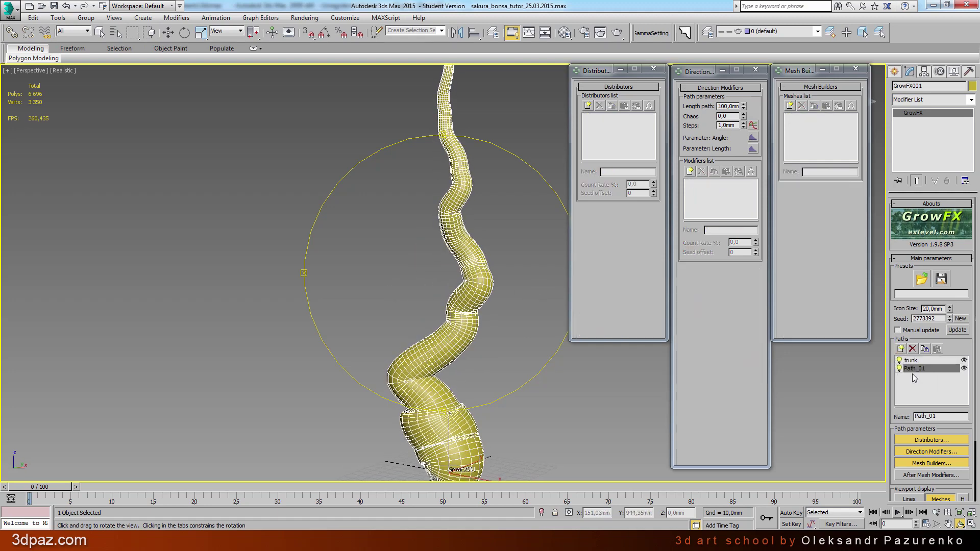
double_click(939, 420)
type("branch")
key("Return")
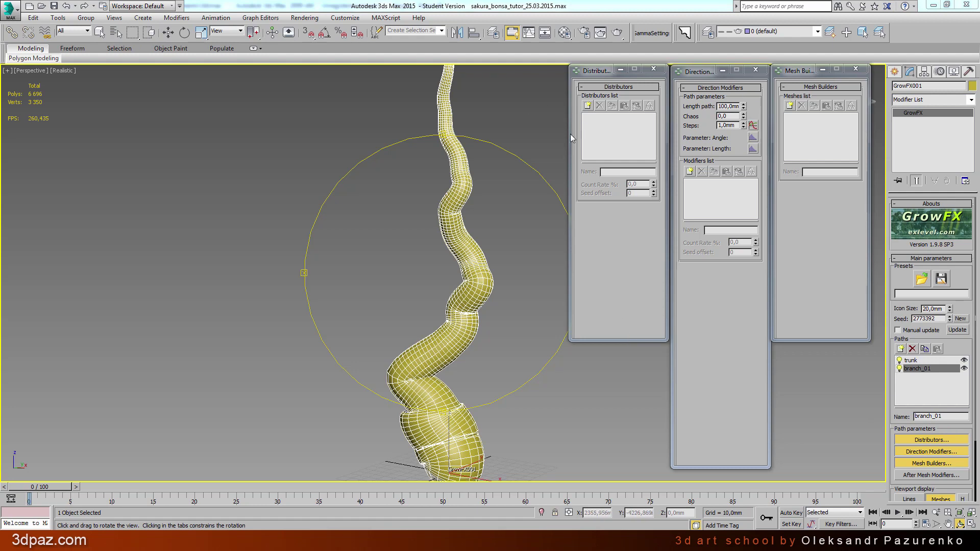
Step: Give branch_01 a Path distributor (PathDistr_01)
left_click(587, 106)
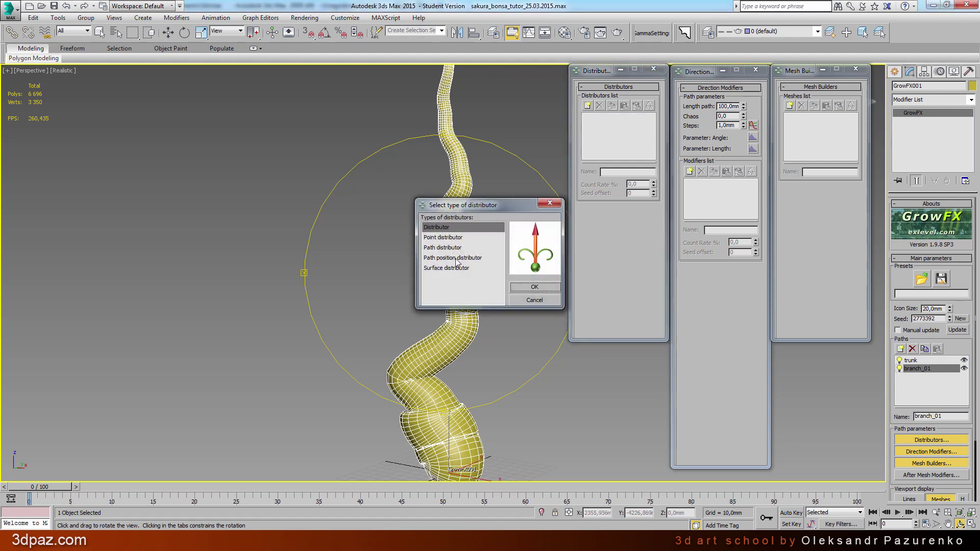
left_click(435, 248)
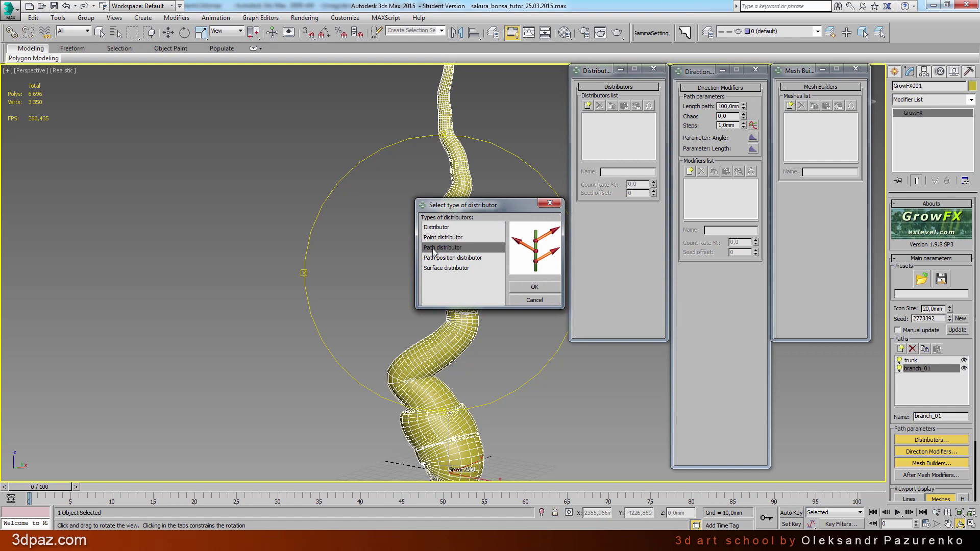
left_click(533, 286)
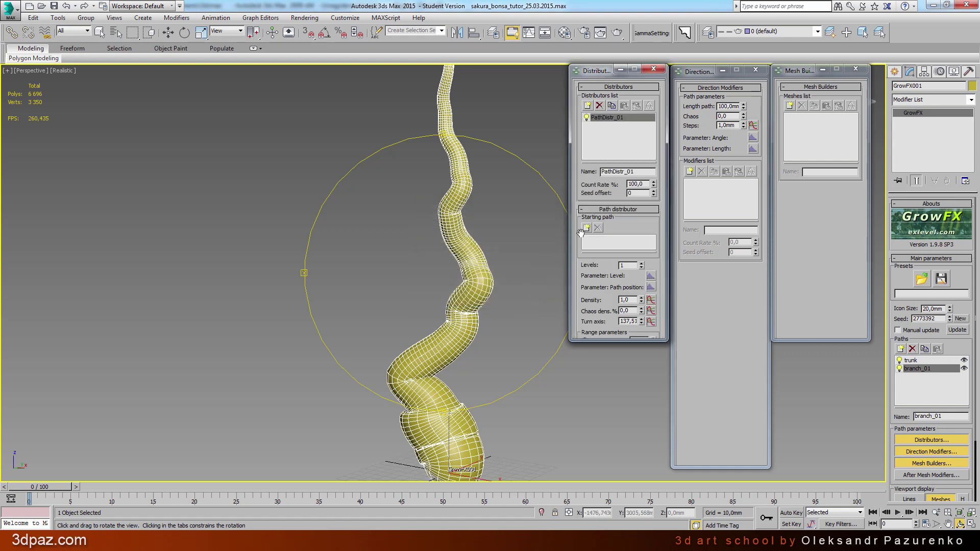
left_click_drag(624, 225, 634, 196)
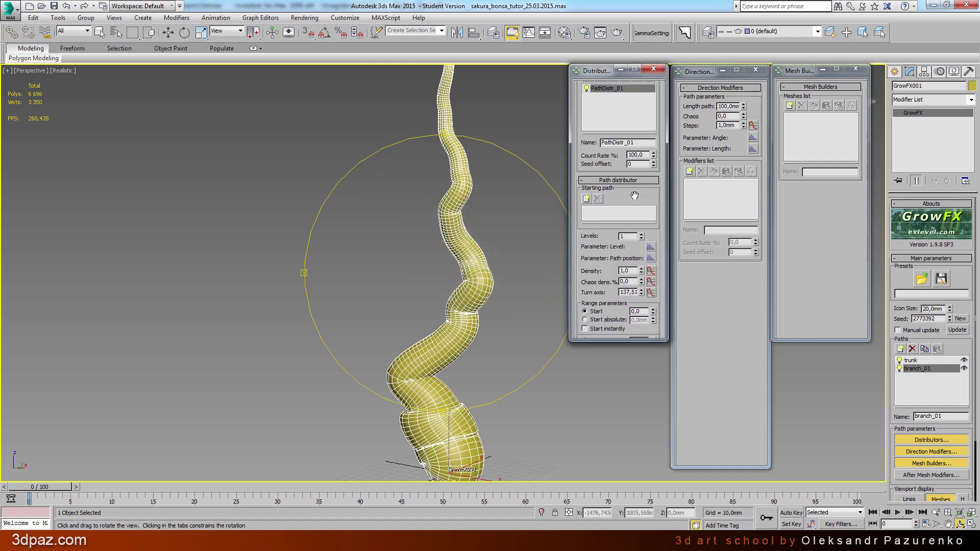
Step: Set the trunk as branch_01's starting path
left_click(587, 199)
left_click(587, 200)
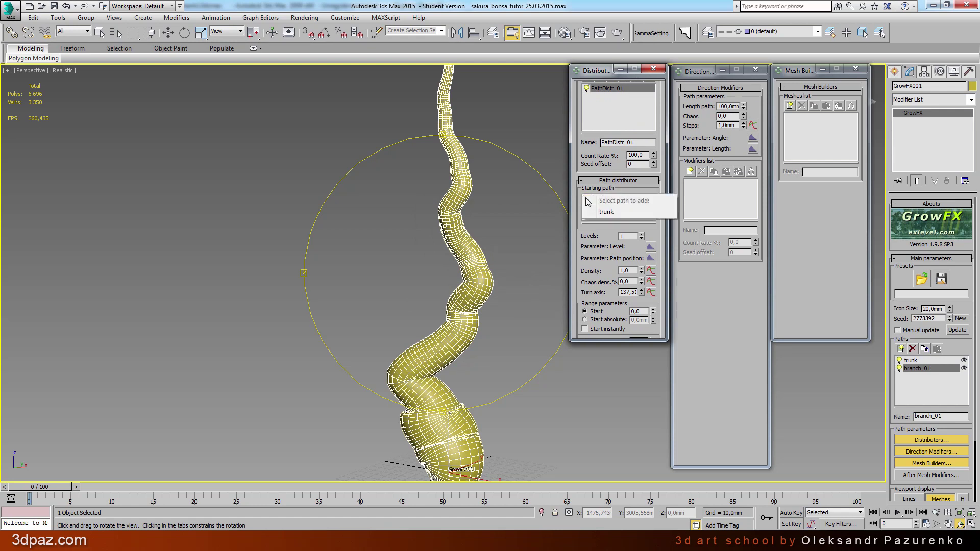
left_click(609, 212)
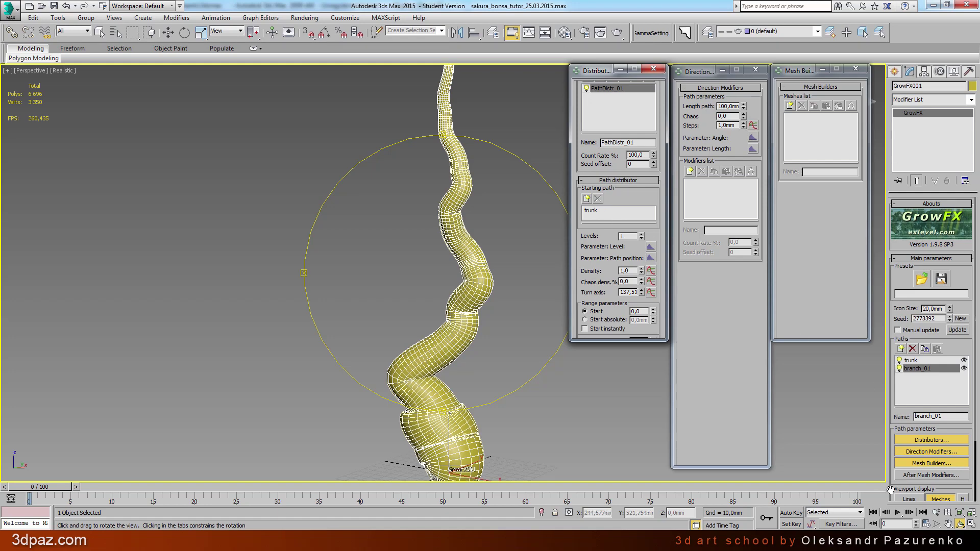
Step: Display the tree as lines and set the branch density to 1
left_click(909, 500)
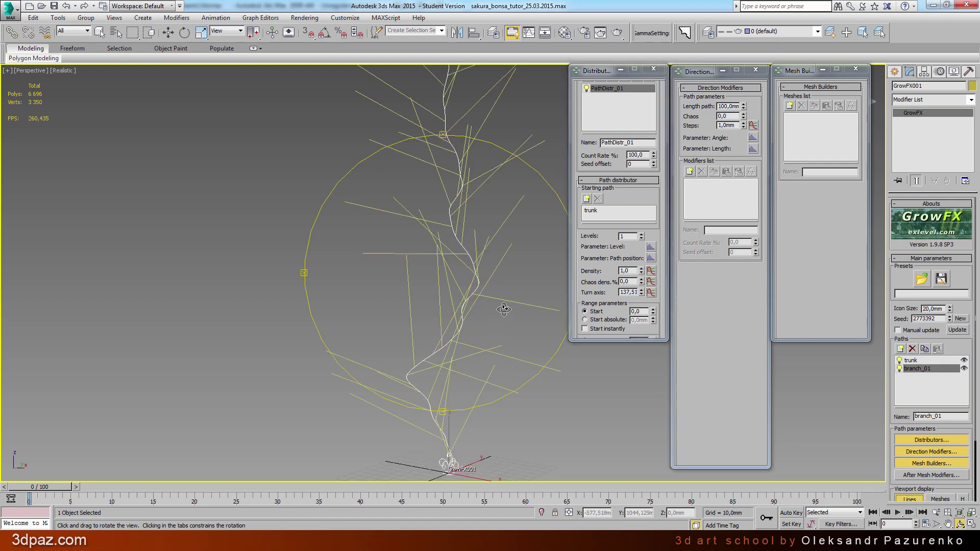
left_click_drag(522, 324, 504, 309)
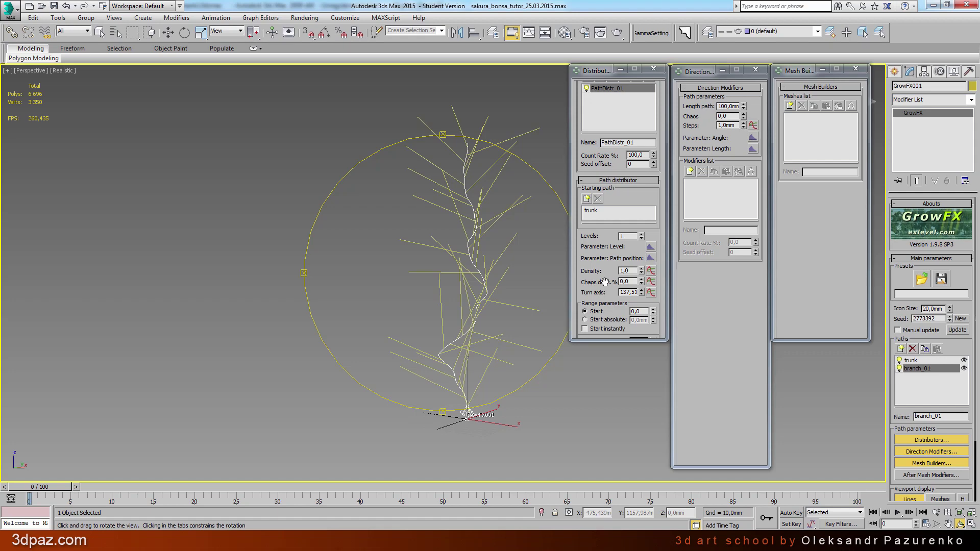
mouse_move(602, 282)
left_mouse_down()
mouse_move(634, 261)
mouse_move(661, 169)
mouse_move(666, 203)
mouse_move(630, 251)
left_mouse_up()
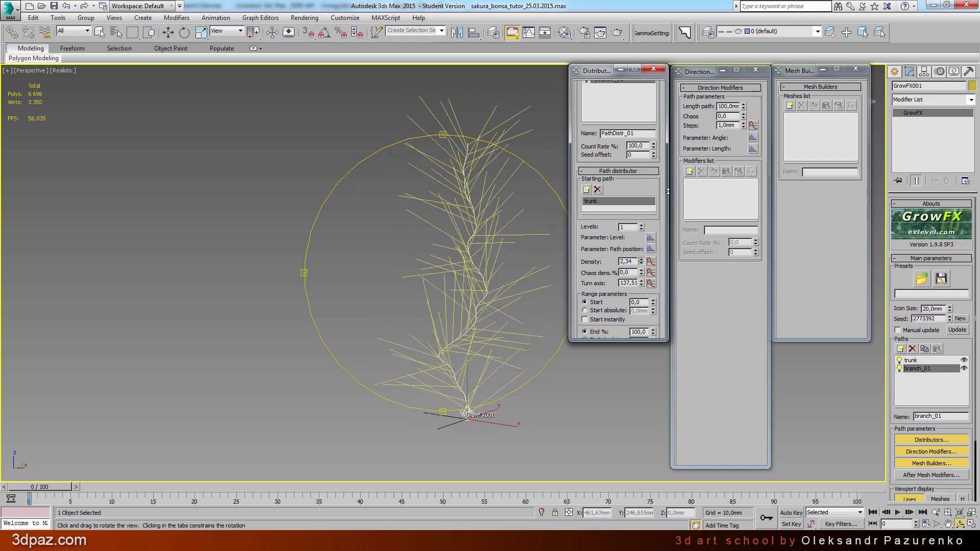
type("1")
key("Return")
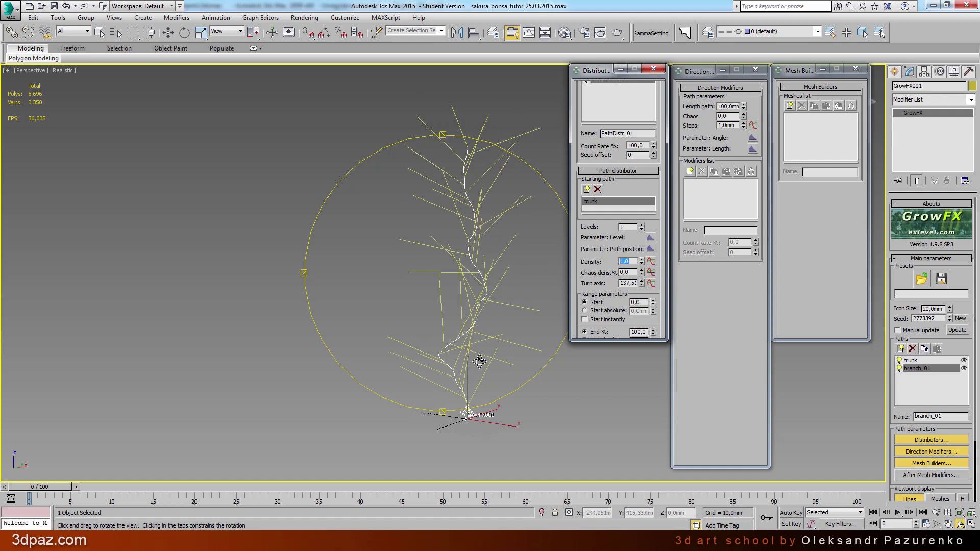
Step: Set the density graph's left point to 0,8
left_click(652, 262)
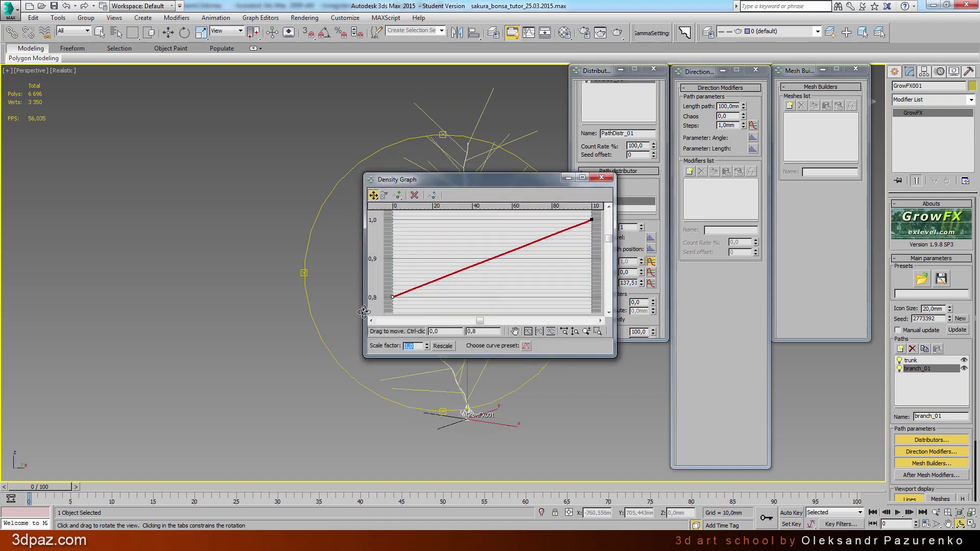
left_click_drag(394, 294, 393, 289)
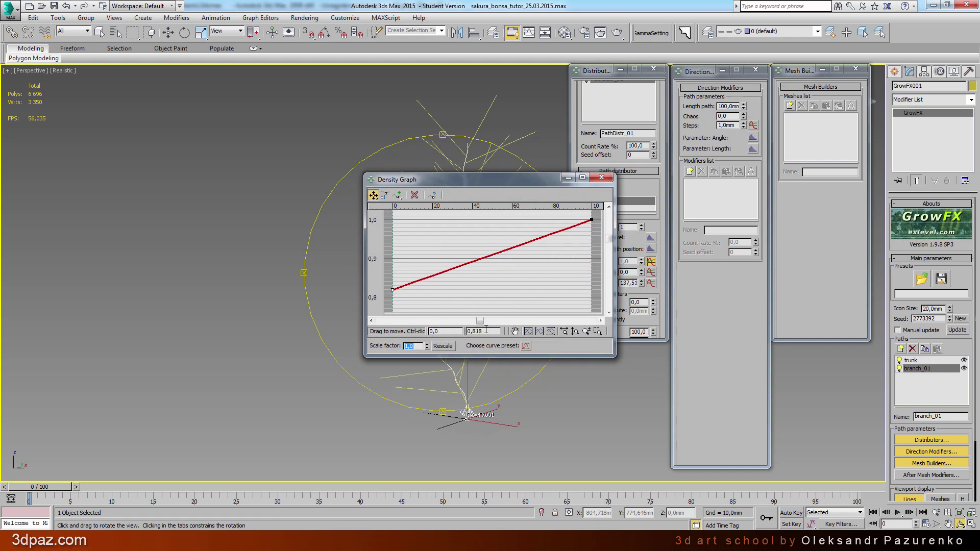
left_click_drag(475, 332, 501, 337)
type("8")
key("Return")
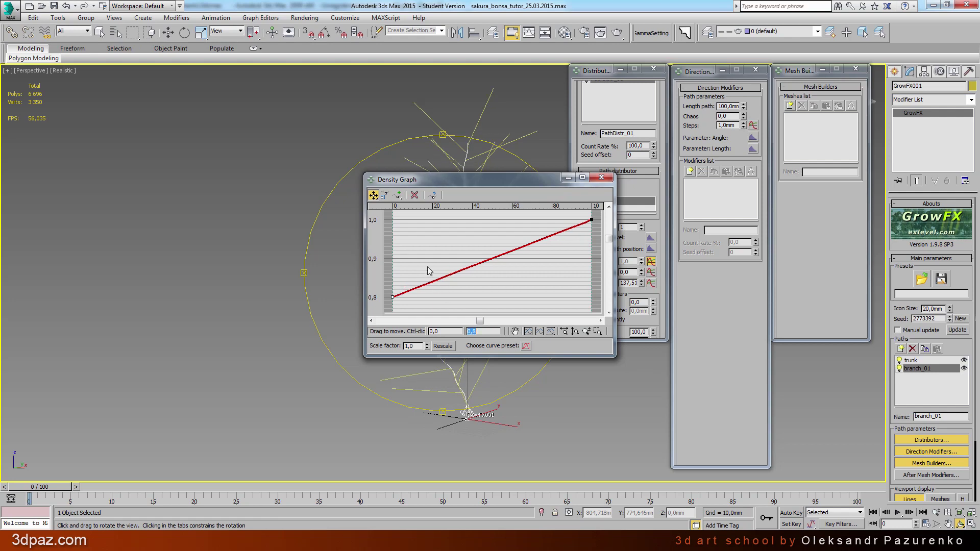
Step: Add a density point at position 50 with value 0
left_click(399, 196)
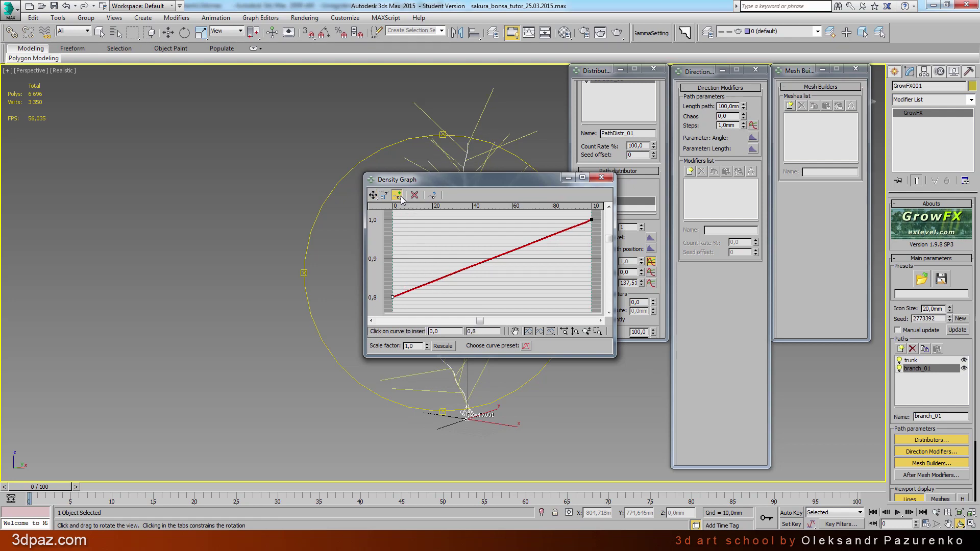
left_click(441, 279)
double_click(452, 333)
type("50")
key("Return")
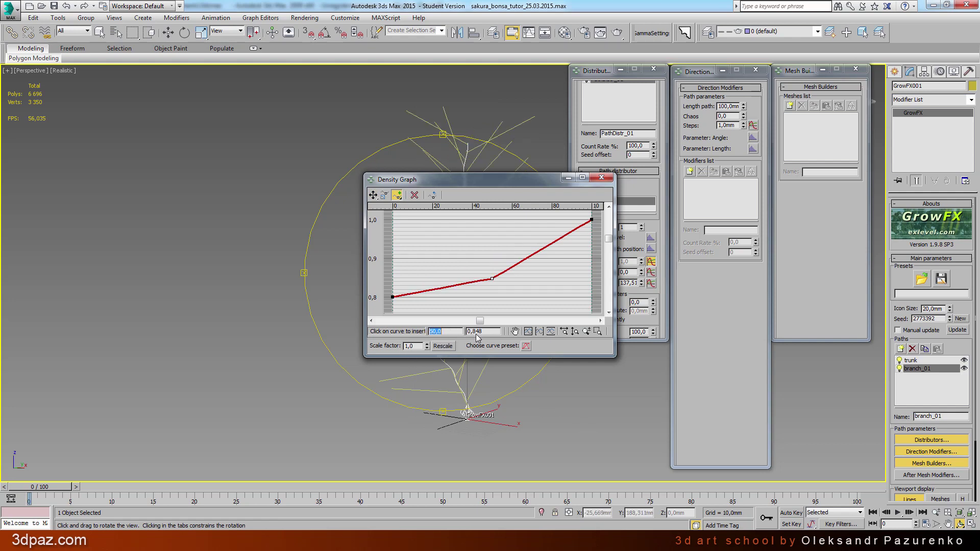
key("Tab")
type("0")
key("Return")
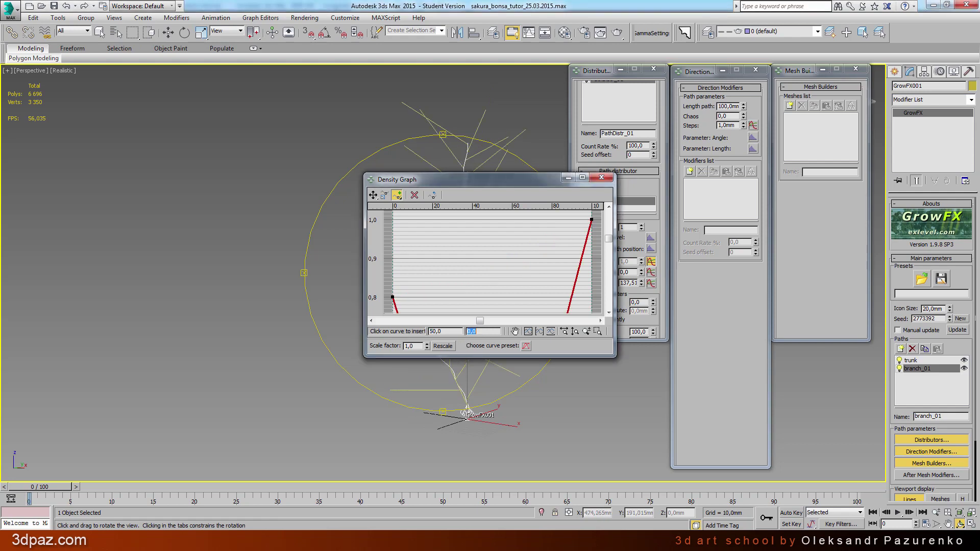
left_click(528, 331)
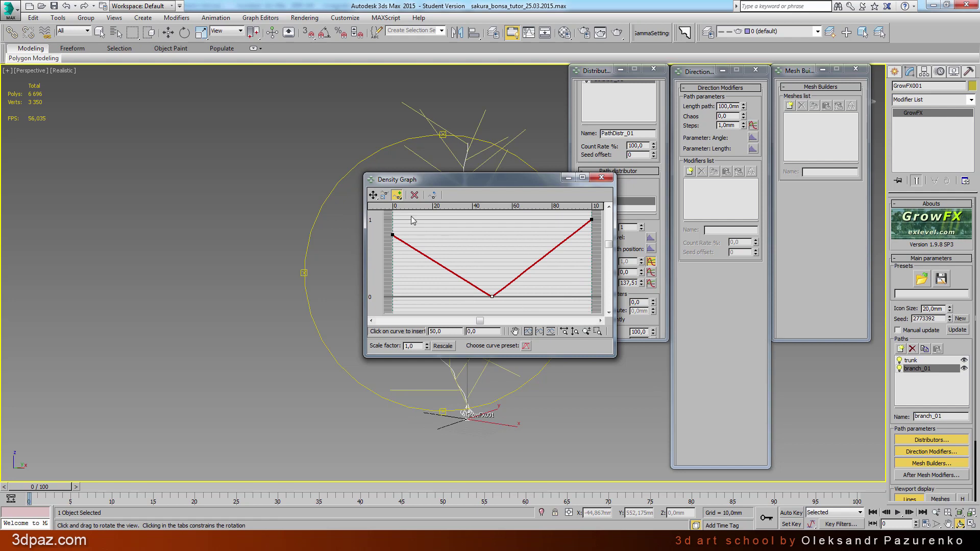
Step: Add a density point at position 86 with value 0,45
left_click(543, 258)
left_click_drag(451, 335, 396, 339)
type("86")
key("Return")
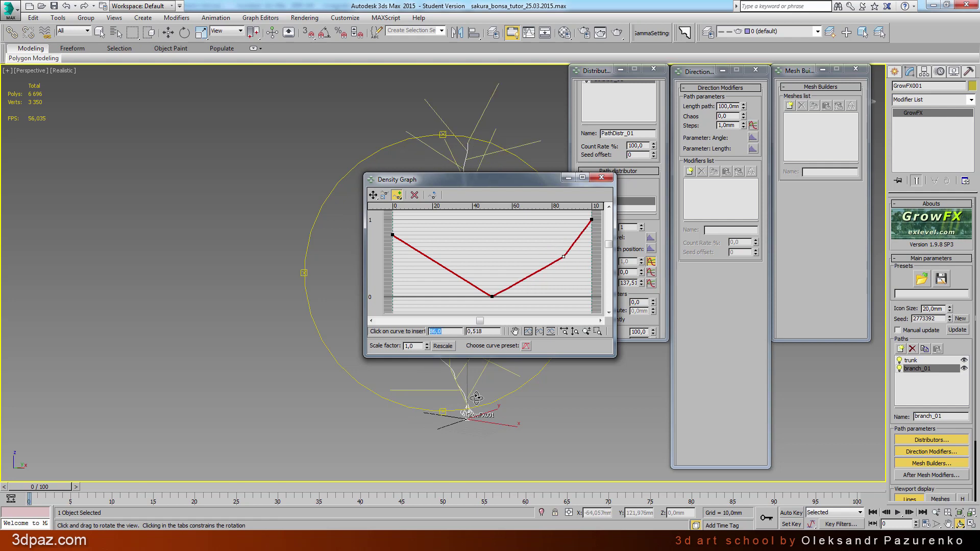
double_click(474, 332)
type("45")
key("Return")
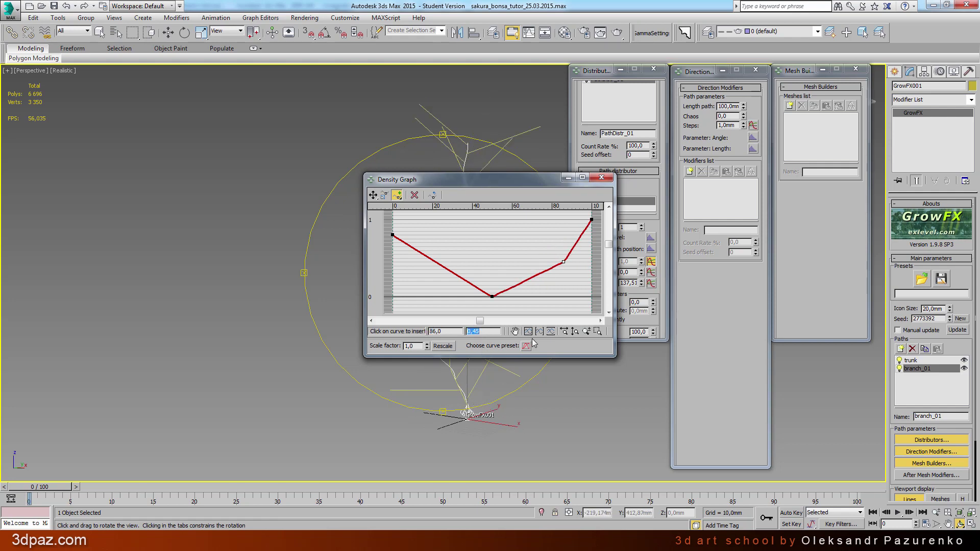
Step: Set the density graph's last point to 0,8
left_click(373, 195)
left_click(591, 220)
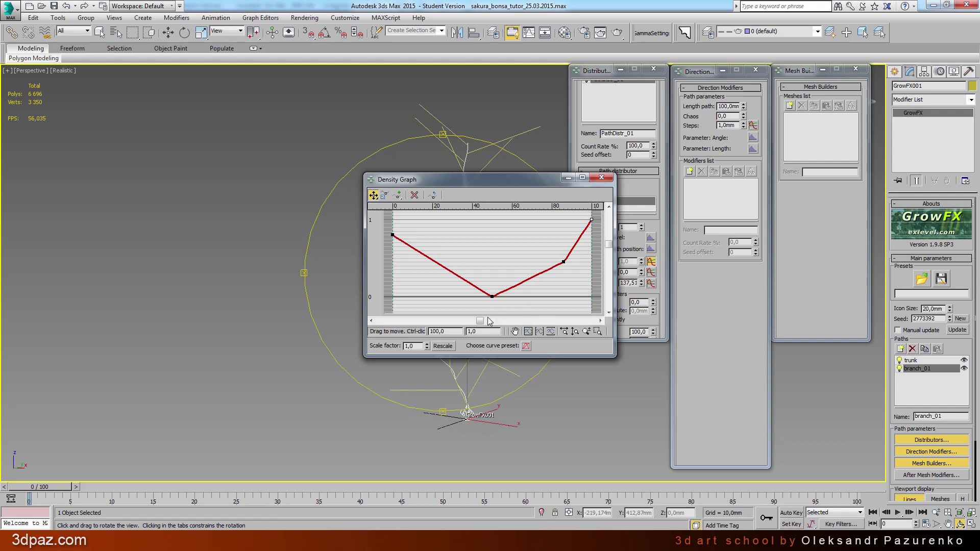
double_click(438, 333)
double_click(477, 331)
type("0,")
type("8")
key("Return")
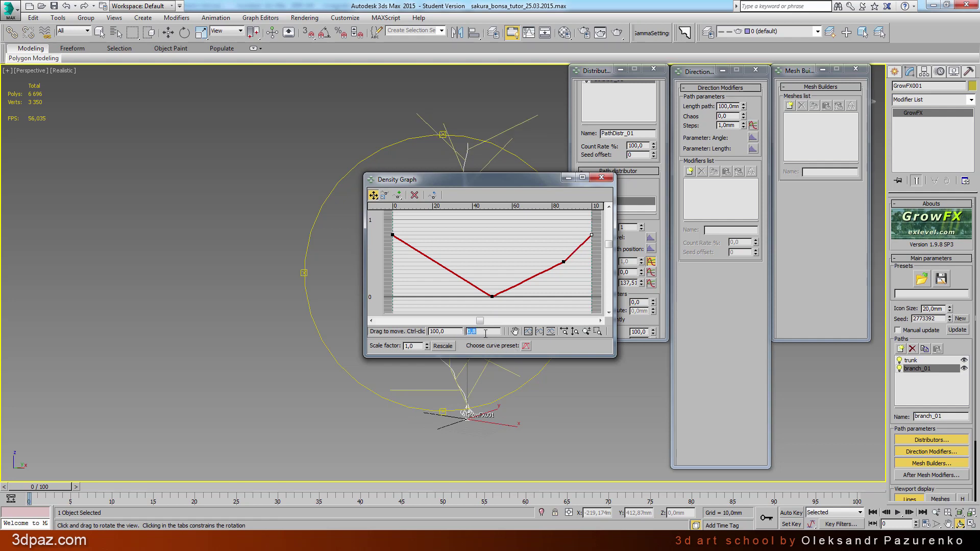
Step: Close the density graph and set the branches' turn axis to 314
left_click(601, 177)
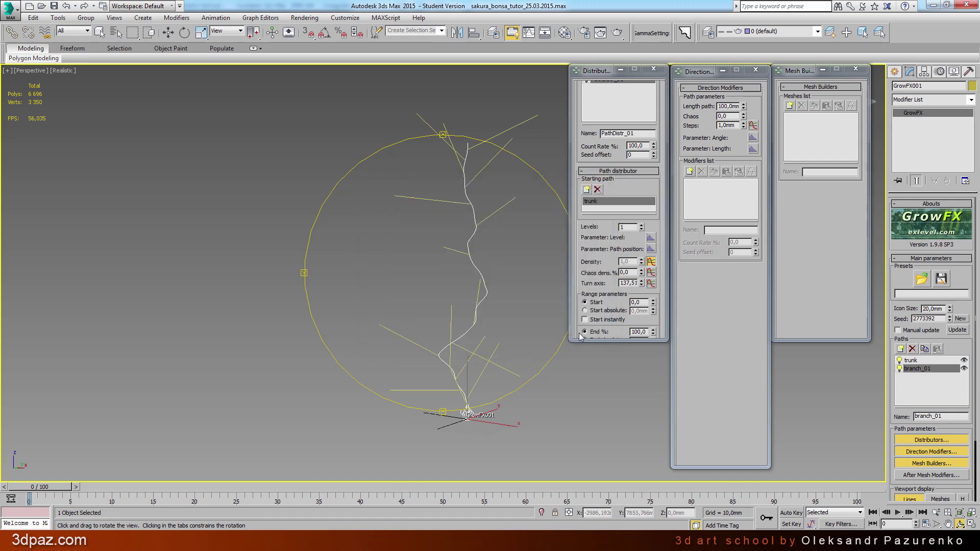
left_click_drag(503, 237, 488, 275)
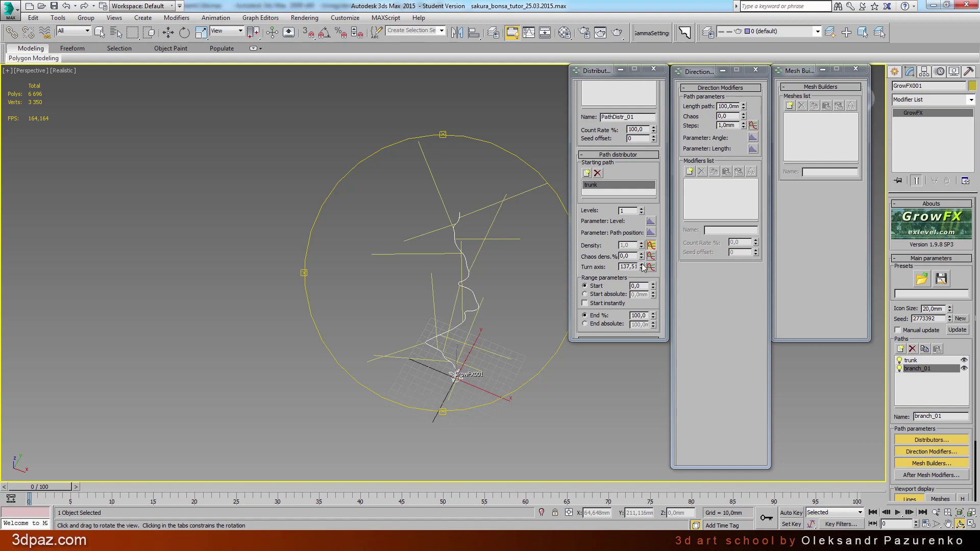
left_click_drag(641, 264, 650, 245)
left_click_drag(485, 230, 485, 295)
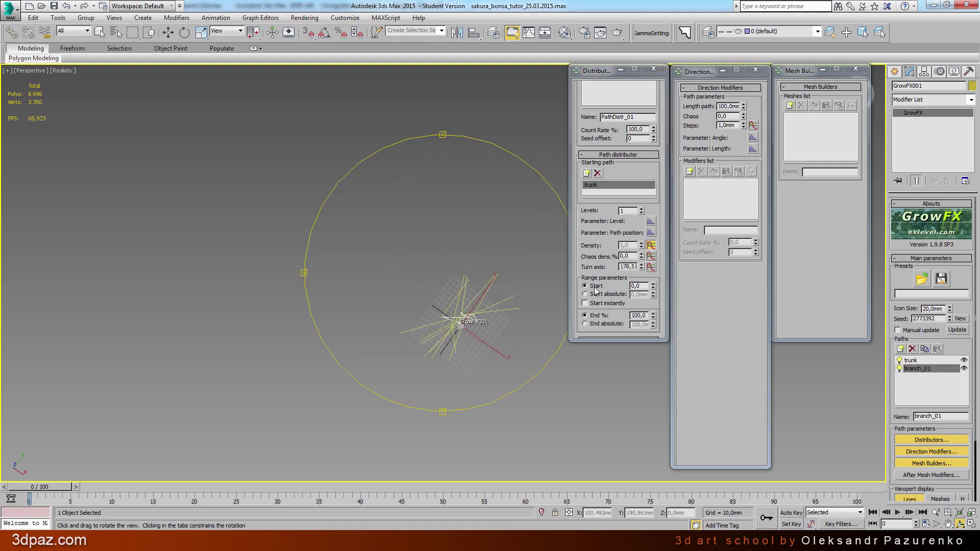
left_click_drag(644, 265, 642, 260)
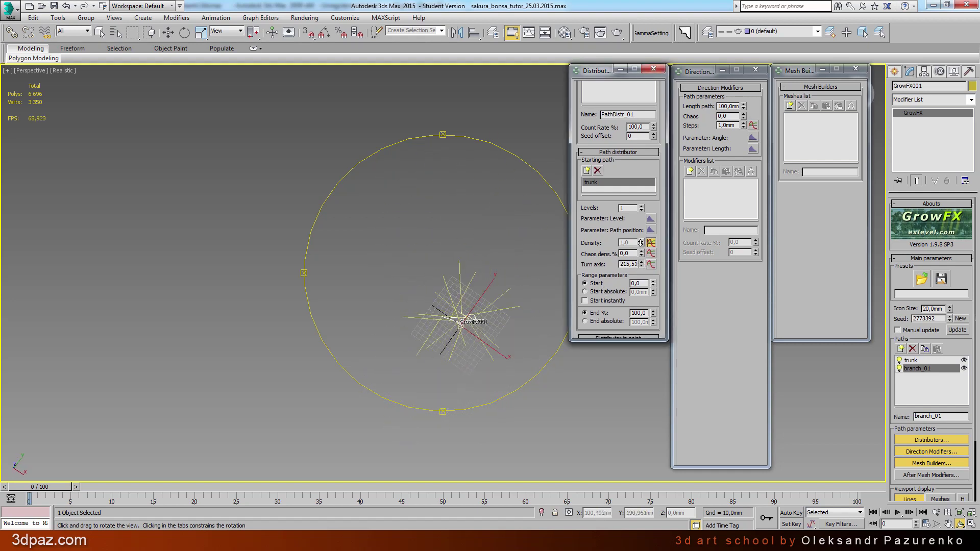
double_click(626, 265)
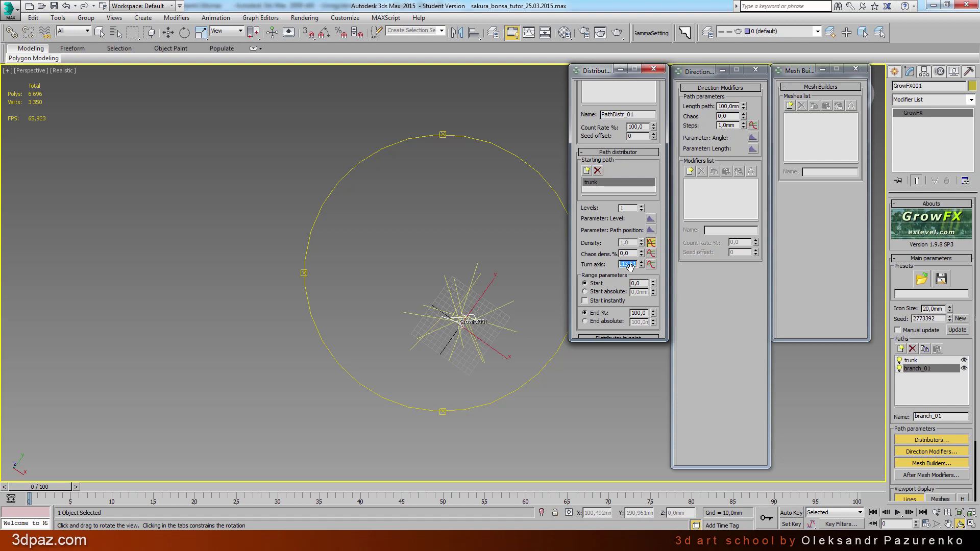
type("14")
key("Return")
mouse_move(496, 332)
left_mouse_down()
mouse_move(471, 285)
mouse_move(474, 262)
left_mouse_up()
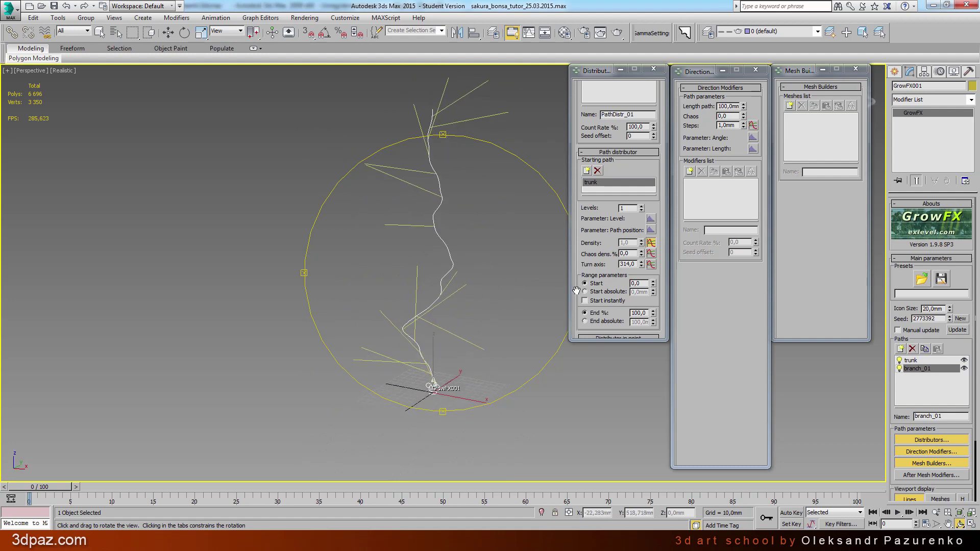
left_click_drag(577, 290, 589, 246)
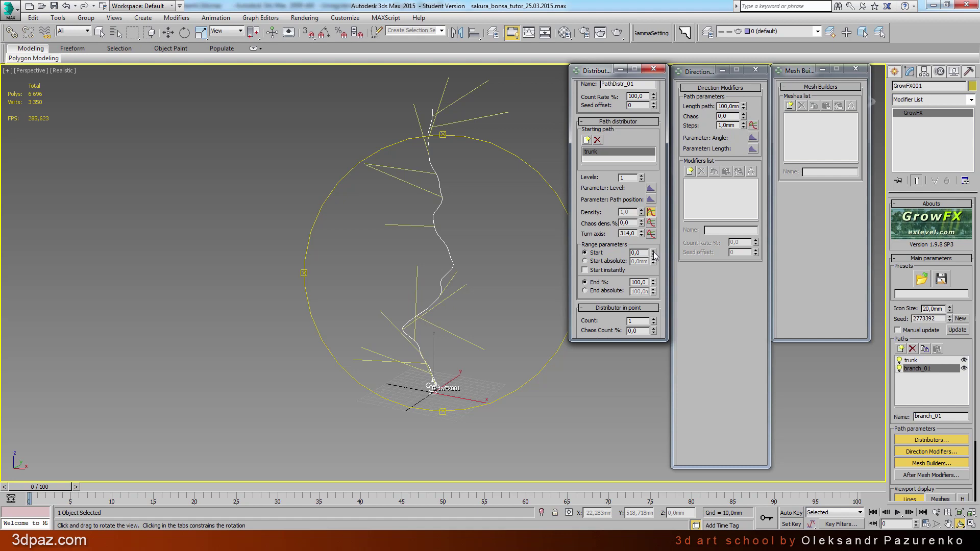
Step: Start the branches 30% up the trunk via Range Start 30
left_click_drag(654, 254, 658, 239)
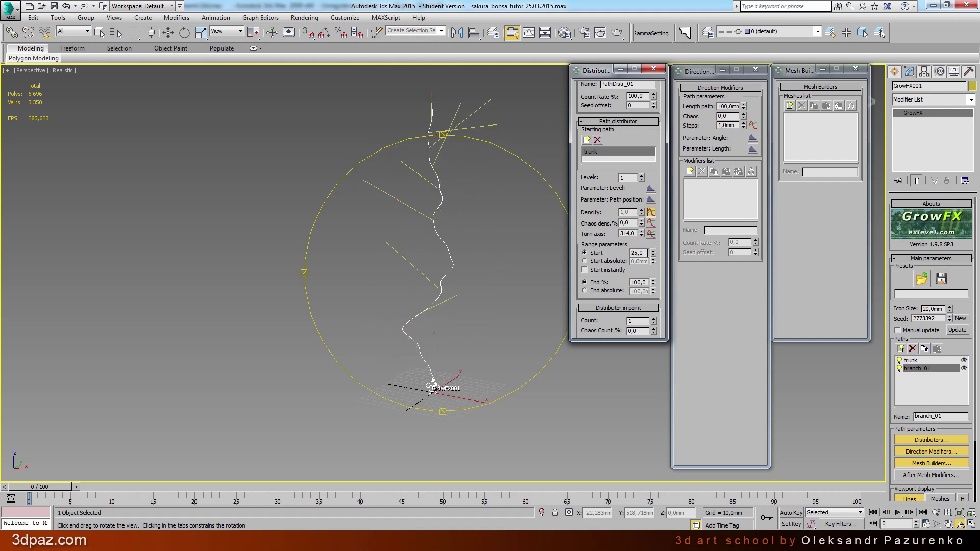
type("0")
key("Return")
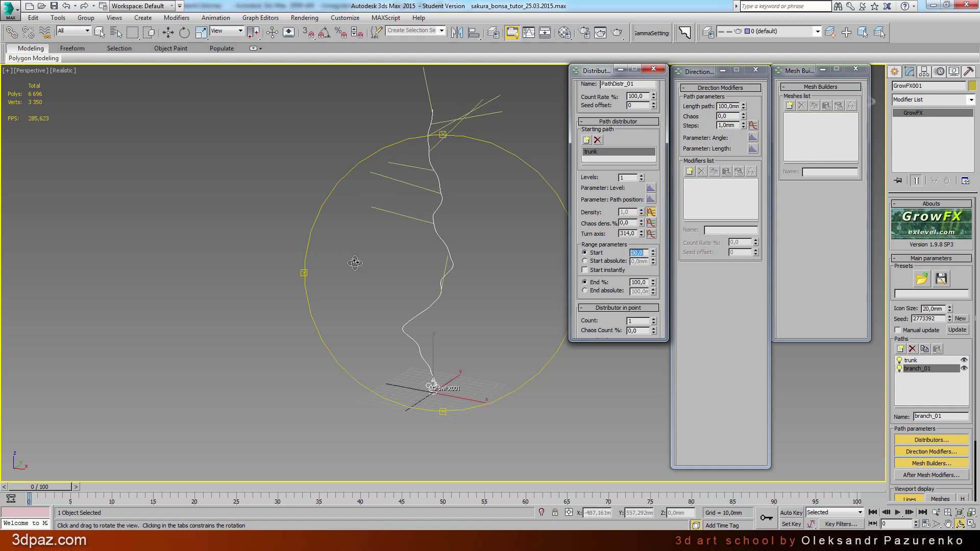
mouse_move(433, 383)
left_mouse_down()
mouse_move(418, 293)
mouse_move(371, 295)
mouse_move(428, 295)
left_mouse_up()
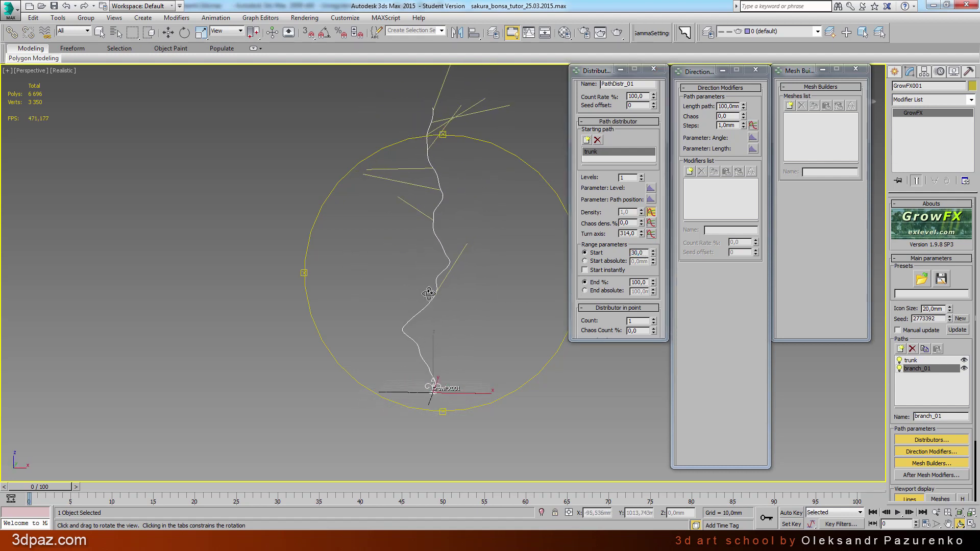
left_click_drag(583, 327, 586, 267)
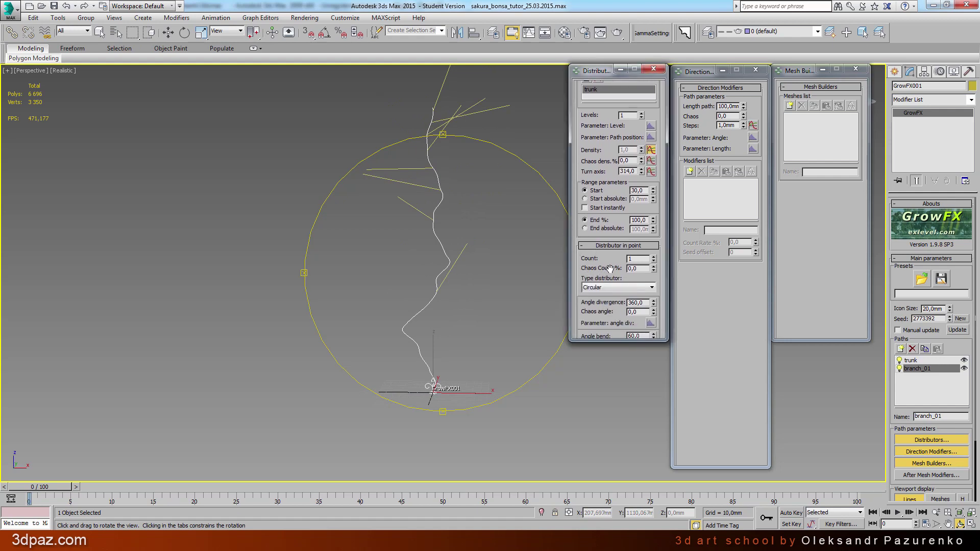
Step: Set two branches to grow from each distribution point
left_click(653, 257)
left_click(654, 261)
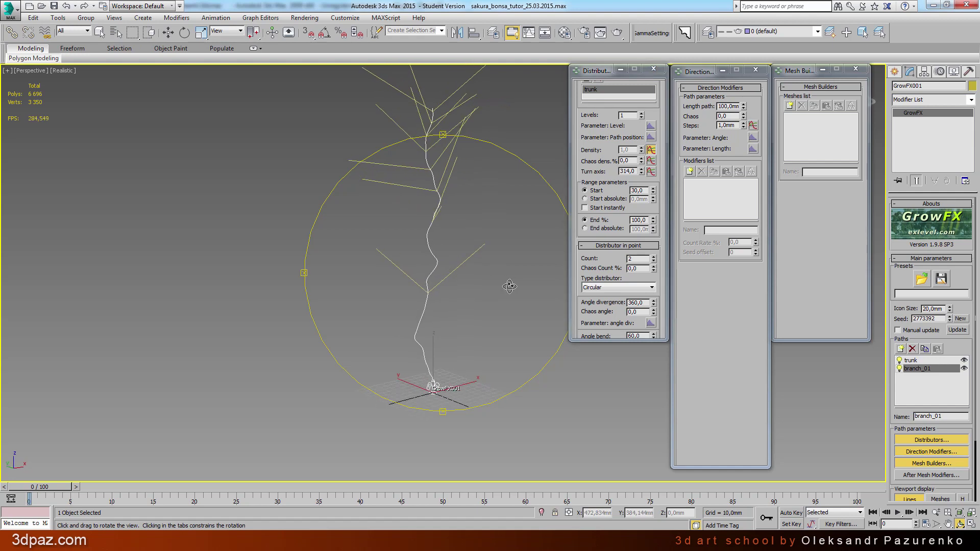
left_click(653, 257)
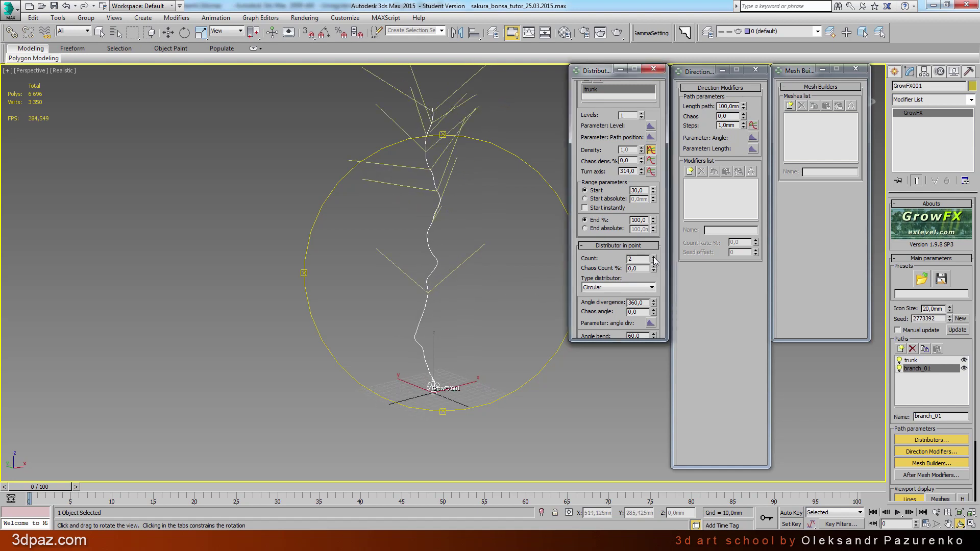
left_click_drag(386, 259, 416, 262)
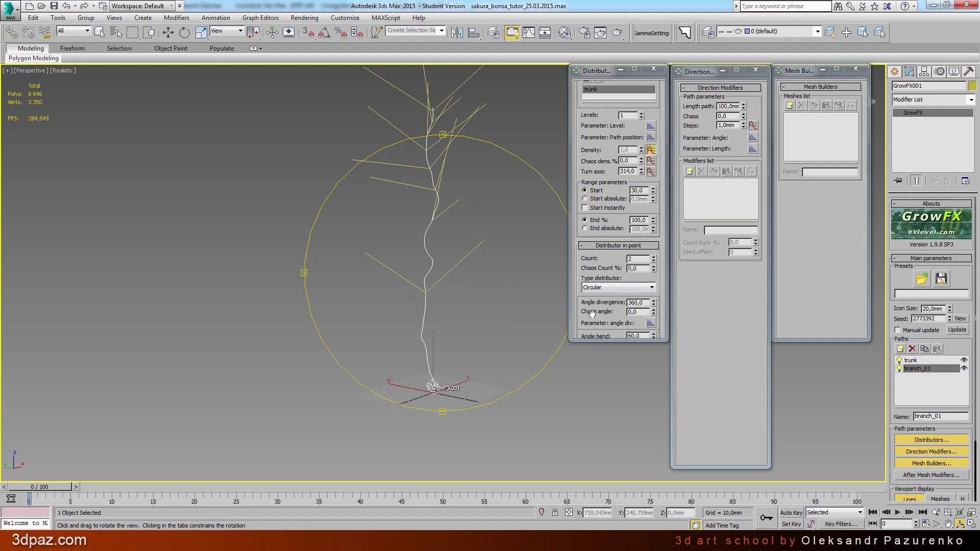
left_click_drag(592, 313, 585, 254)
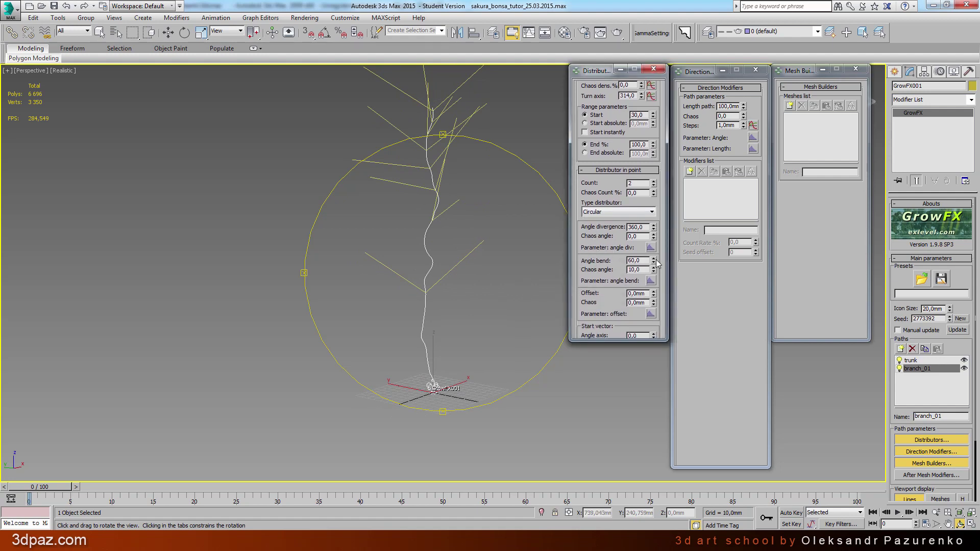
Step: Set the branches' angle bend to 90 so they jut out sideways
left_click_drag(654, 261, 654, 250)
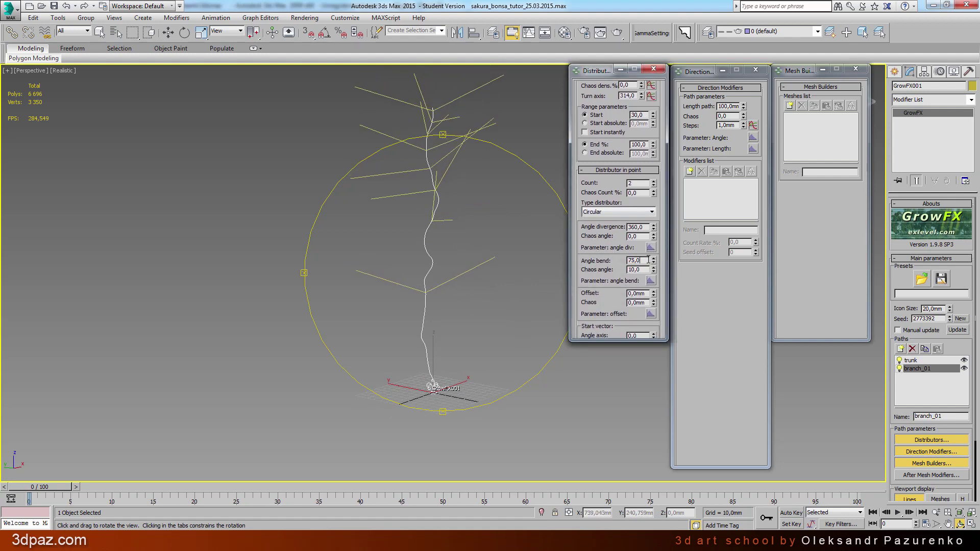
type("0")
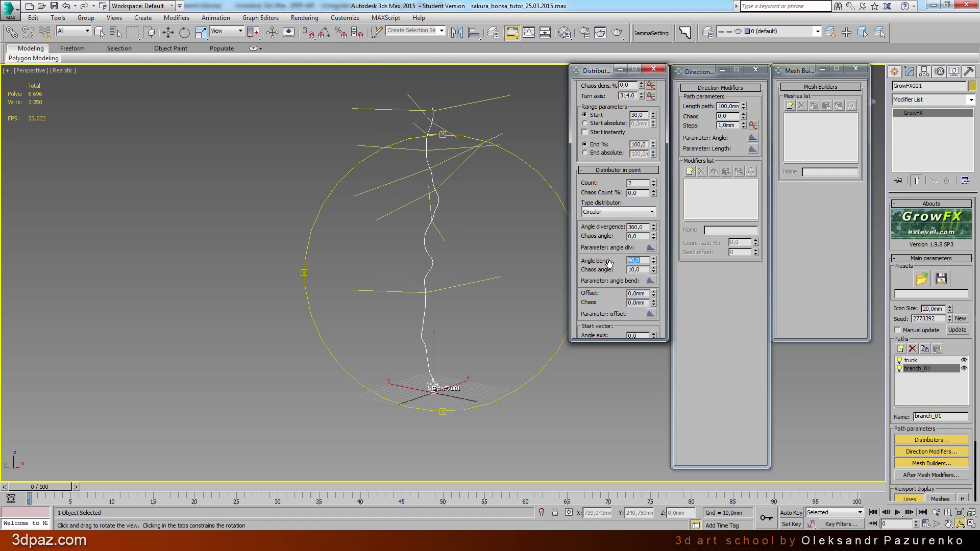
key("Return")
mouse_move(426, 285)
left_mouse_down()
mouse_move(420, 310)
mouse_move(526, 303)
mouse_move(505, 285)
mouse_move(459, 295)
left_mouse_up()
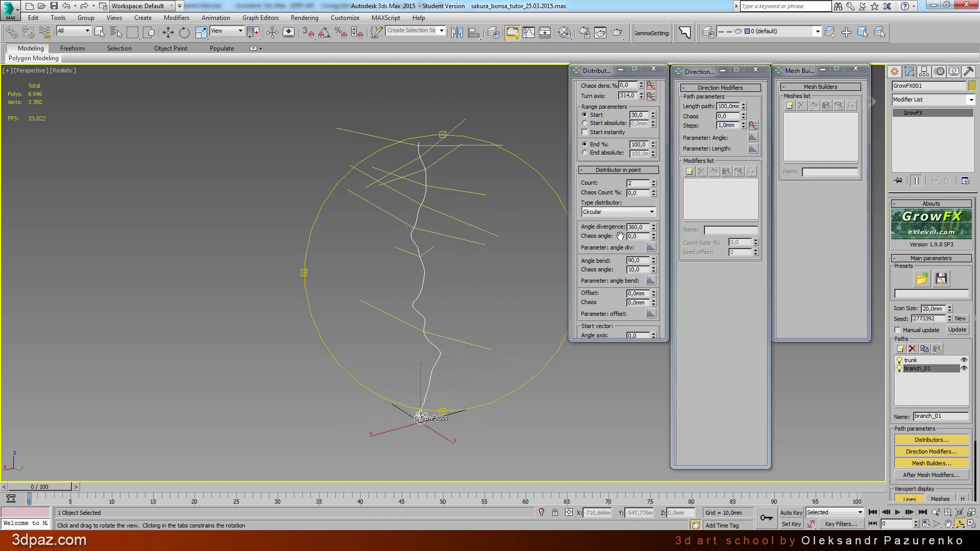
left_click(683, 142)
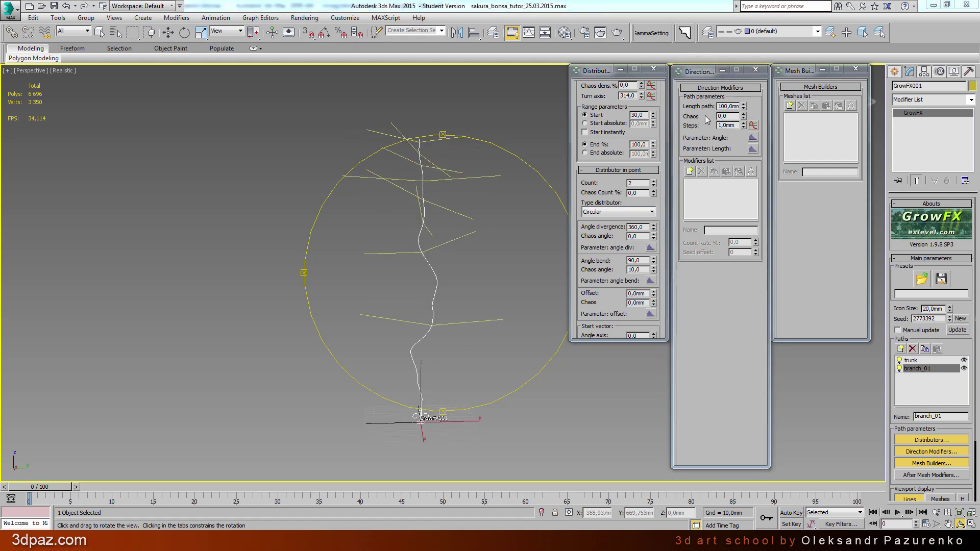
Step: Set the branch path length to 320 mm, chaos 5 and step size 4 mm
double_click(732, 105)
type("320")
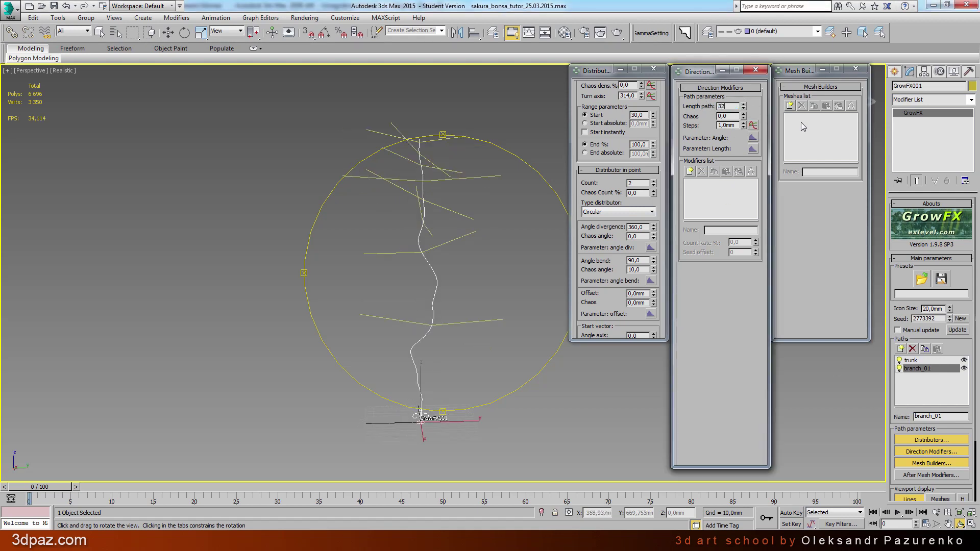
key("Return")
key("Tab")
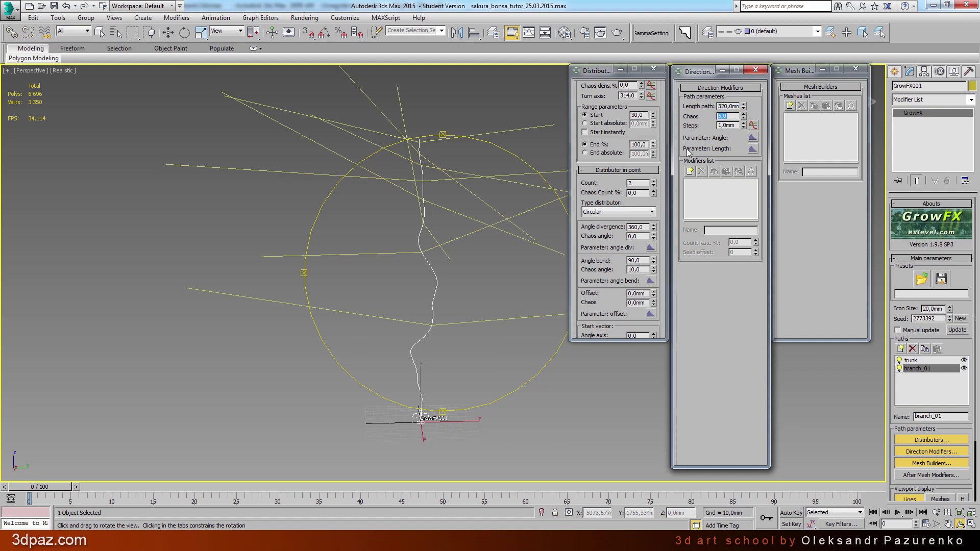
double_click(734, 126)
type("4")
key("Return")
Step: Add a Random direction modifier with smoothing 2,3 mm
left_click(690, 172)
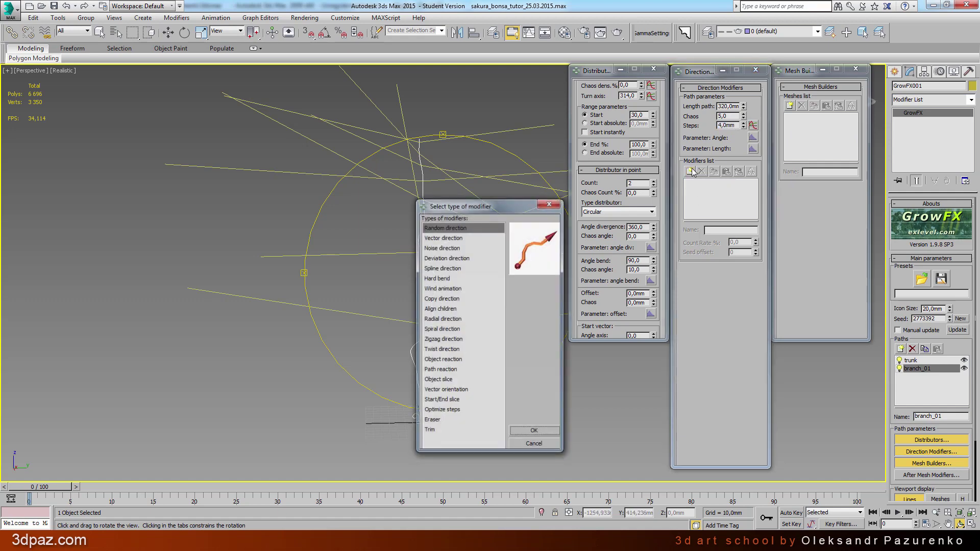
left_click(537, 433)
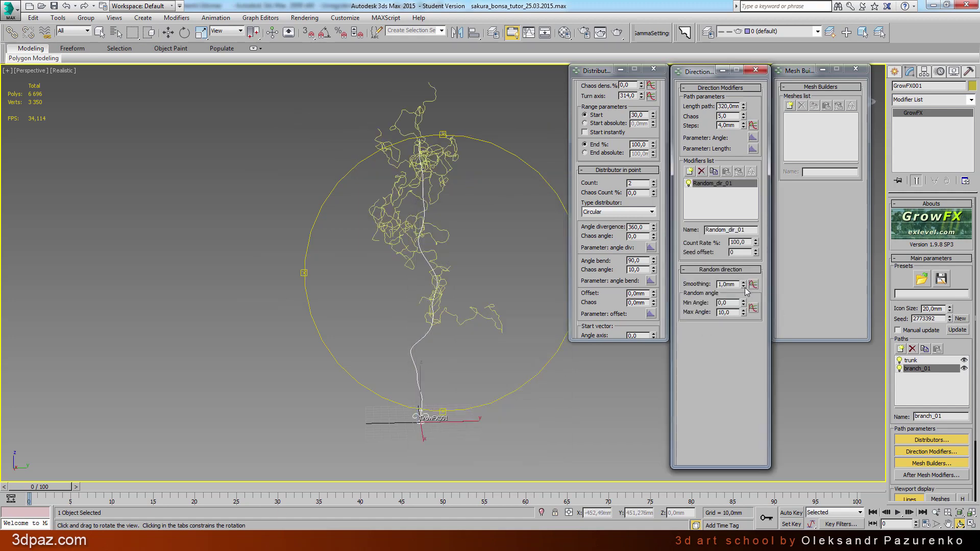
left_click_drag(744, 285, 748, 245)
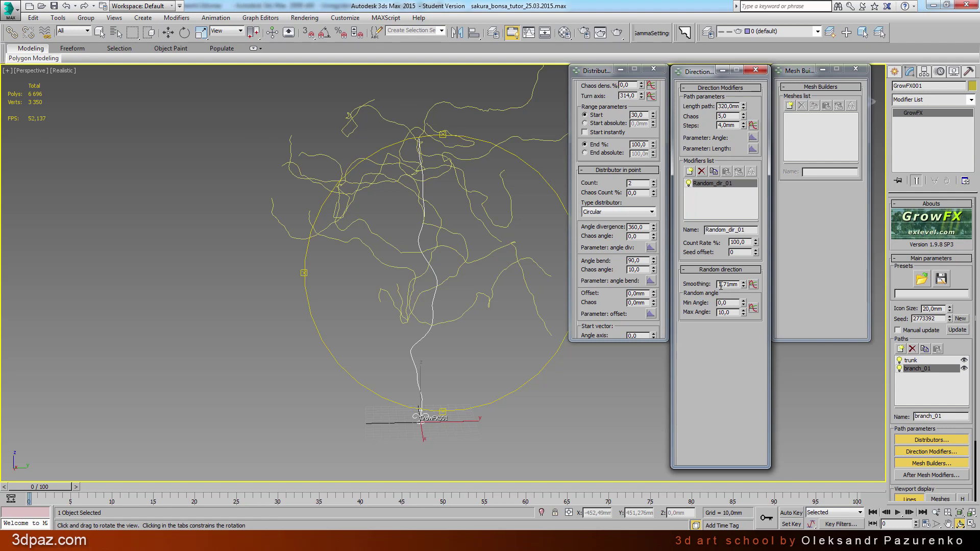
key("Delete")
key("Delete")
type("3")
key("Return")
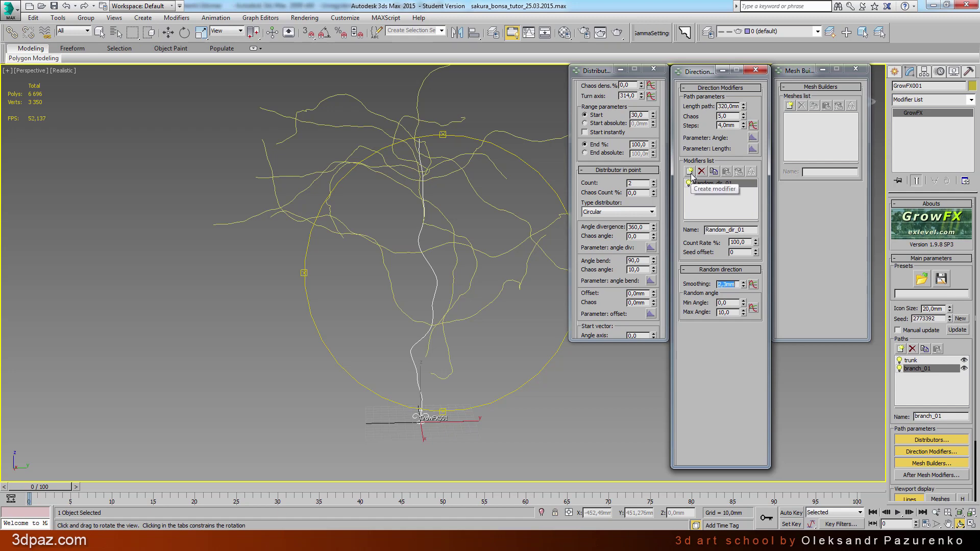
left_click(690, 173)
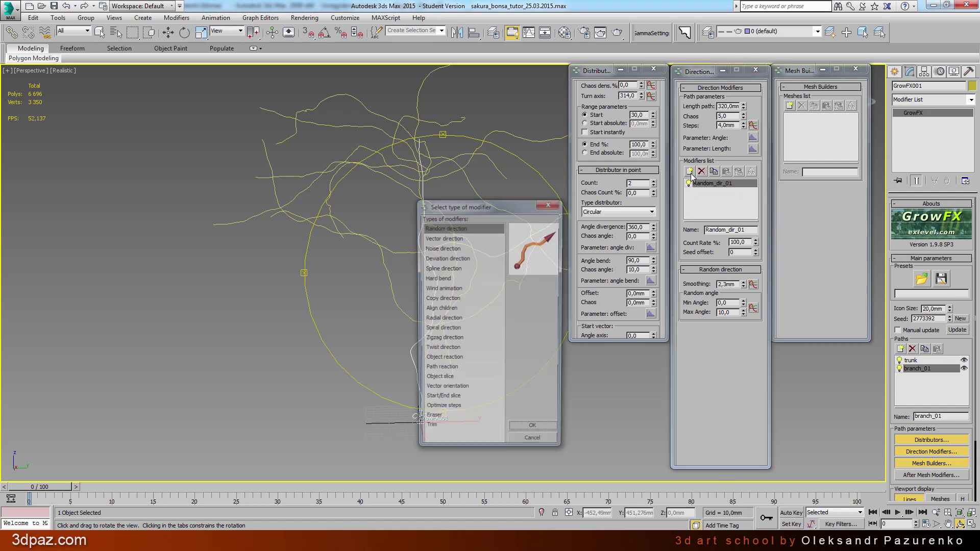
Step: Add a Hard bend modifier with Bend by Angle off and chaos position -26
left_click(444, 279)
left_click(546, 430)
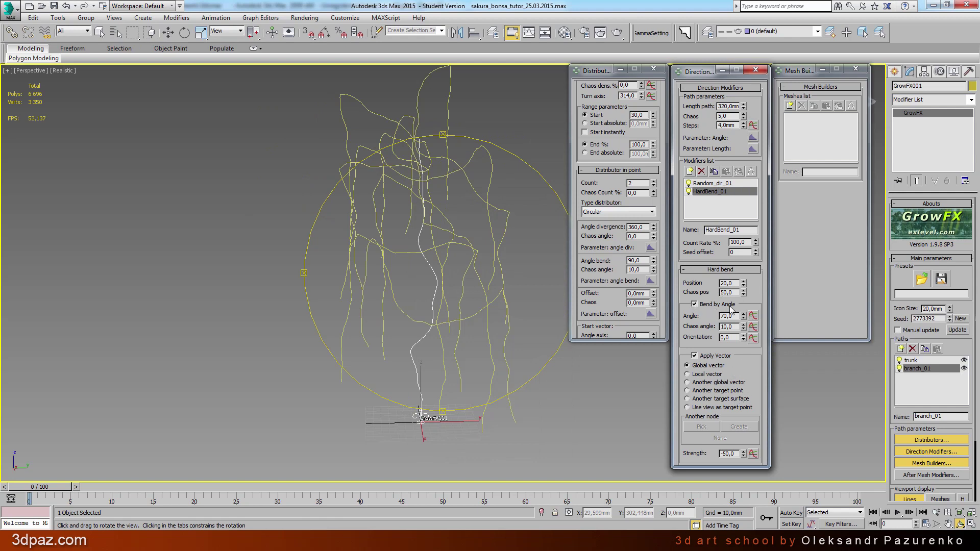
left_click(703, 307)
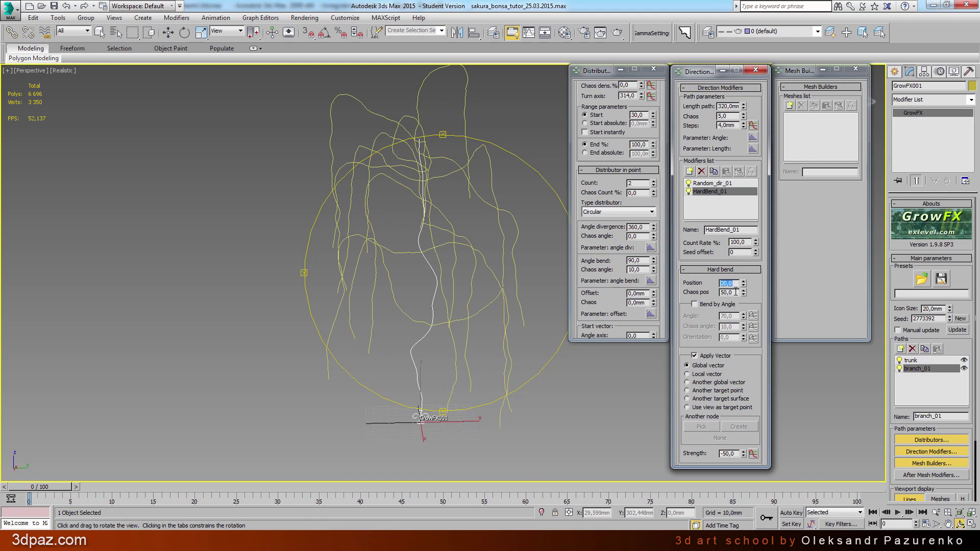
left_click(731, 292)
type("-")
type("26")
key("Return")
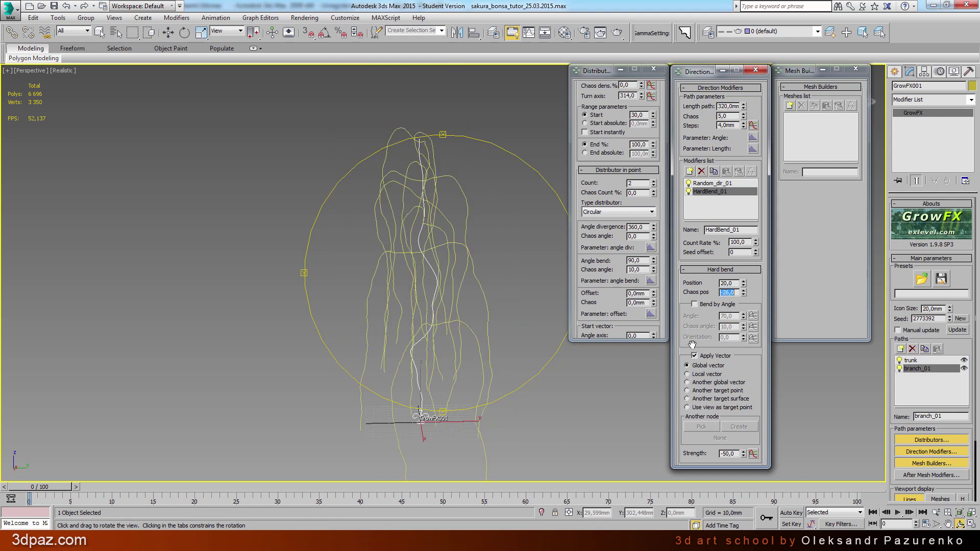
left_click_drag(688, 337, 693, 336)
Step: Add a Vector direction modifier with strength 10 so branch_01's branches curve upward
left_click(689, 172)
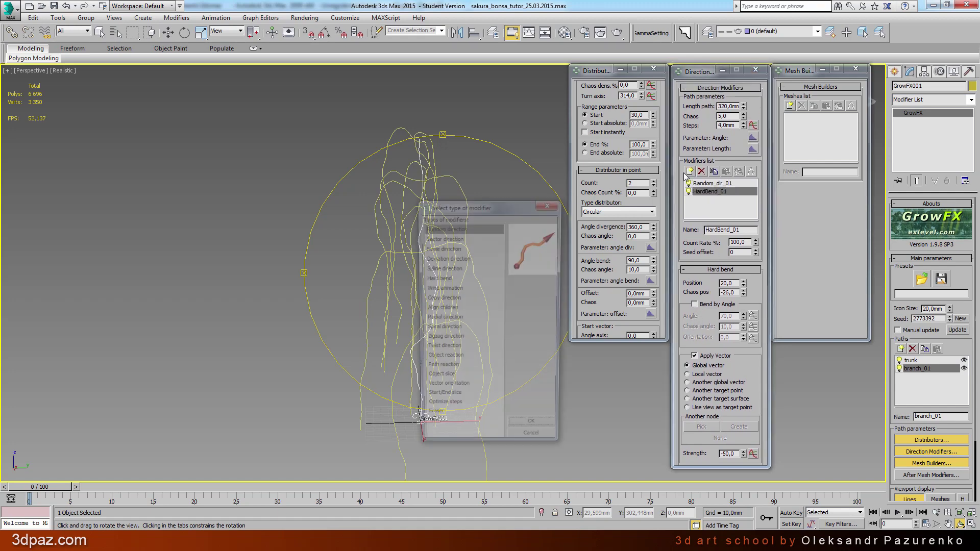
left_click(457, 237)
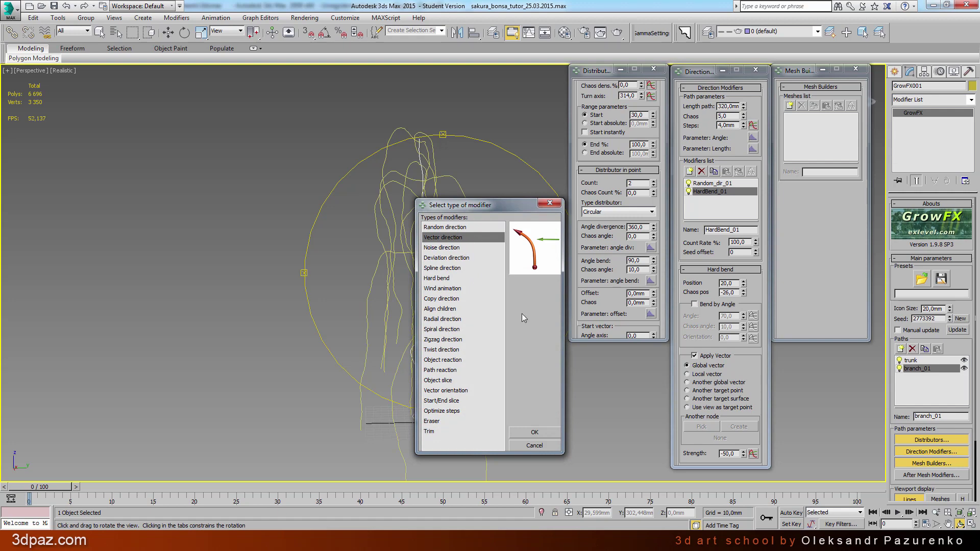
left_click(533, 432)
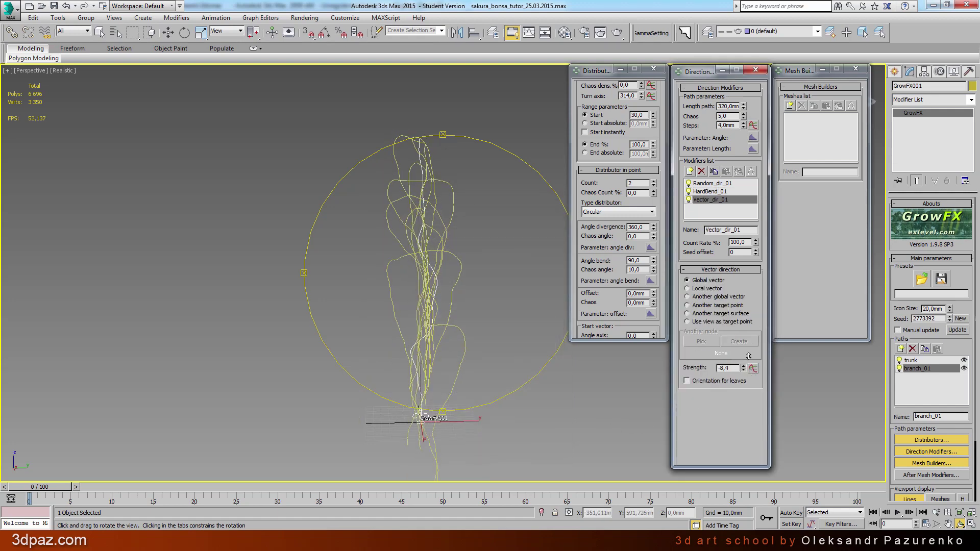
mouse_move(743, 368)
left_mouse_down()
mouse_move(754, 296)
mouse_move(731, 368)
left_mouse_up()
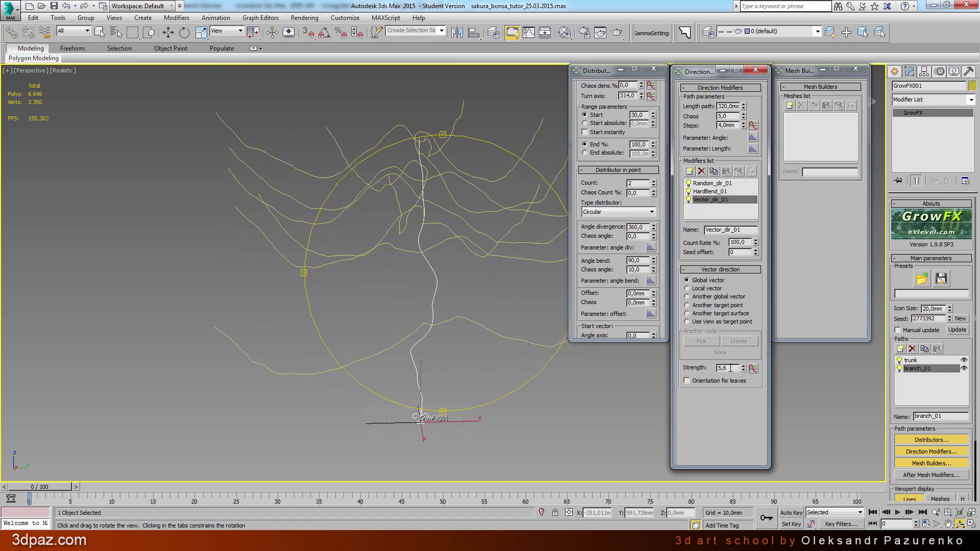
type("0")
key("Return")
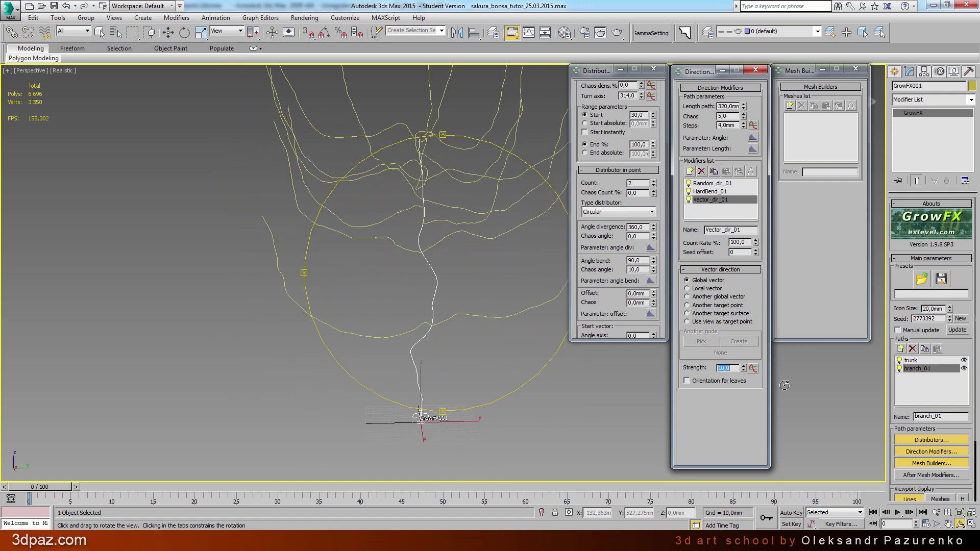
mouse_move(493, 382)
left_mouse_down()
mouse_move(492, 321)
mouse_move(620, 318)
left_mouse_up()
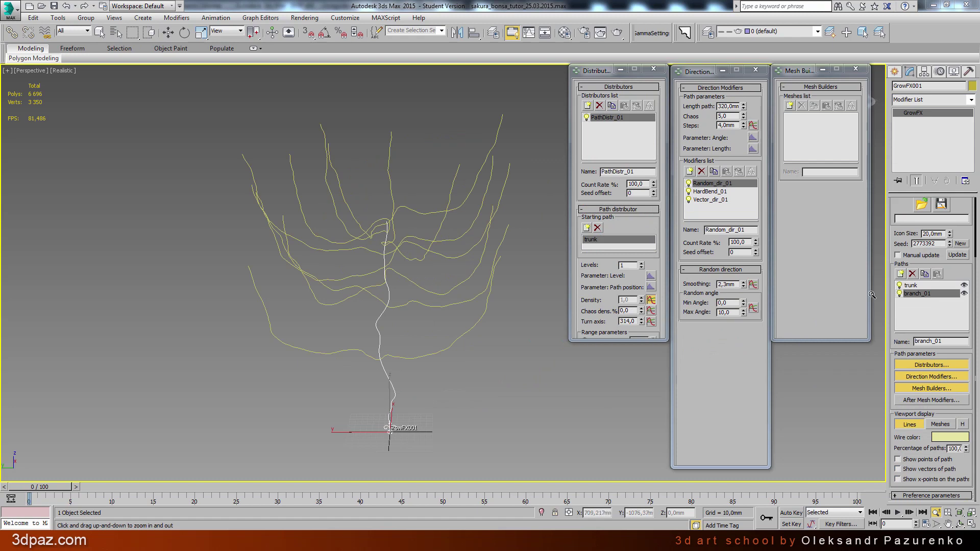
Step: Add a Cylinder mesh builder to branch_01 and bring up its Radius graph
left_click(791, 105)
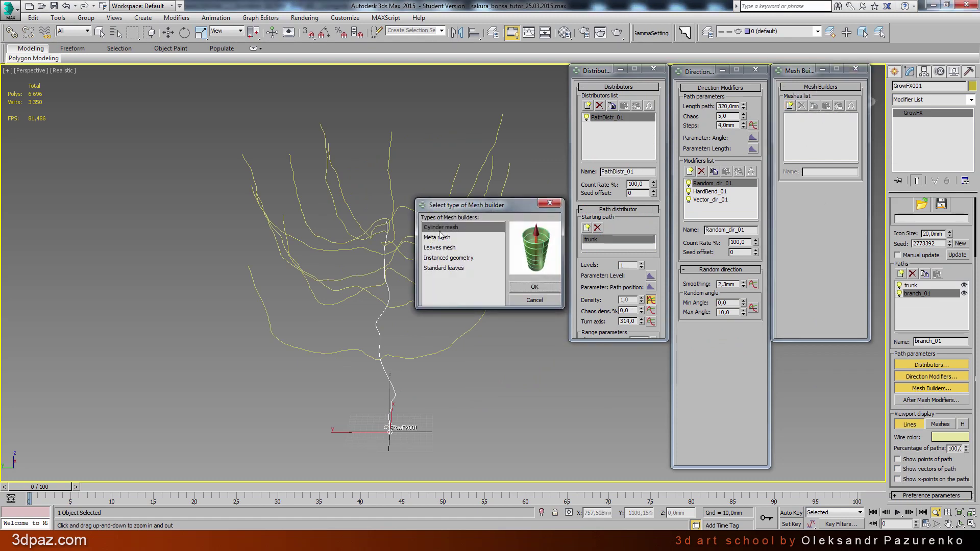
left_click(529, 286)
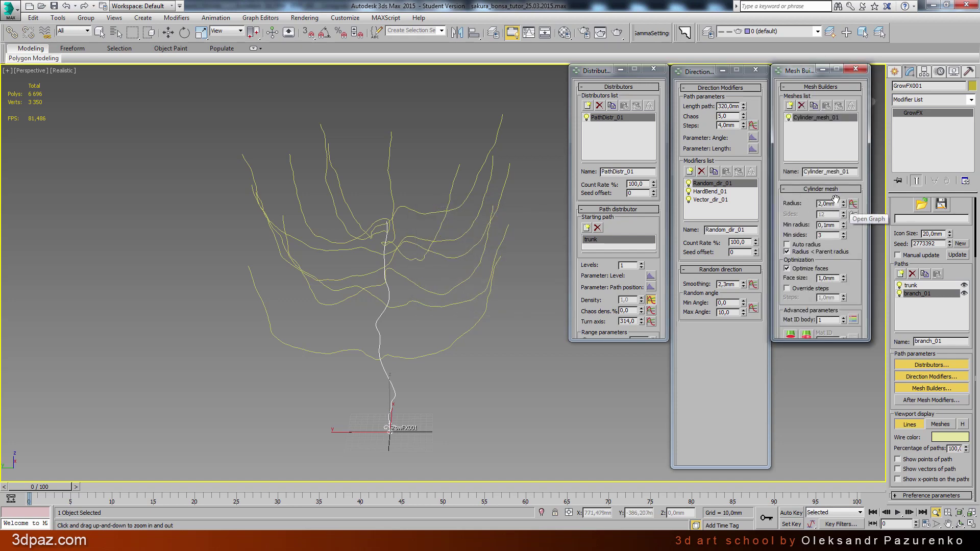
left_click(852, 204)
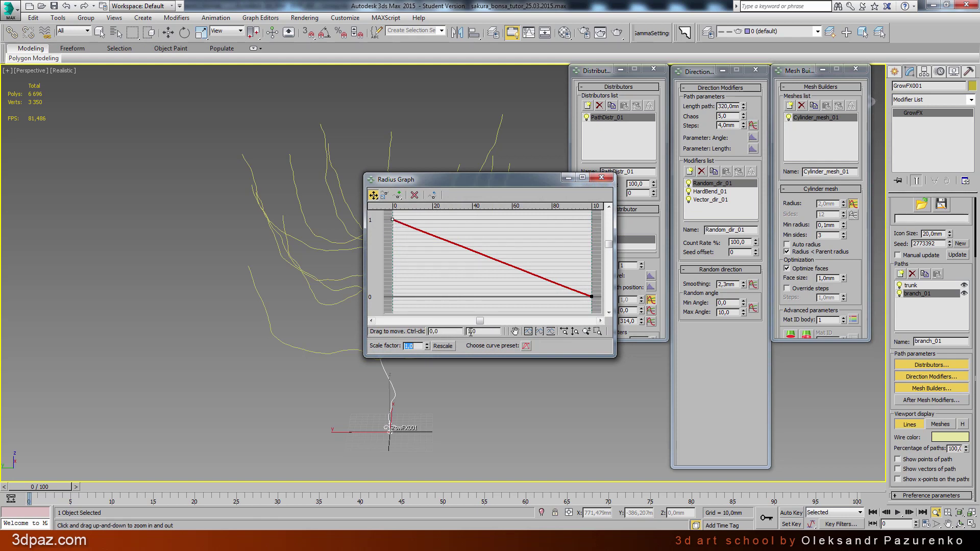
Step: Set the branch radius start to 4 and bend it via Bezier-Corner into a concave taper to 0
left_click(487, 332)
type("4")
key("Return")
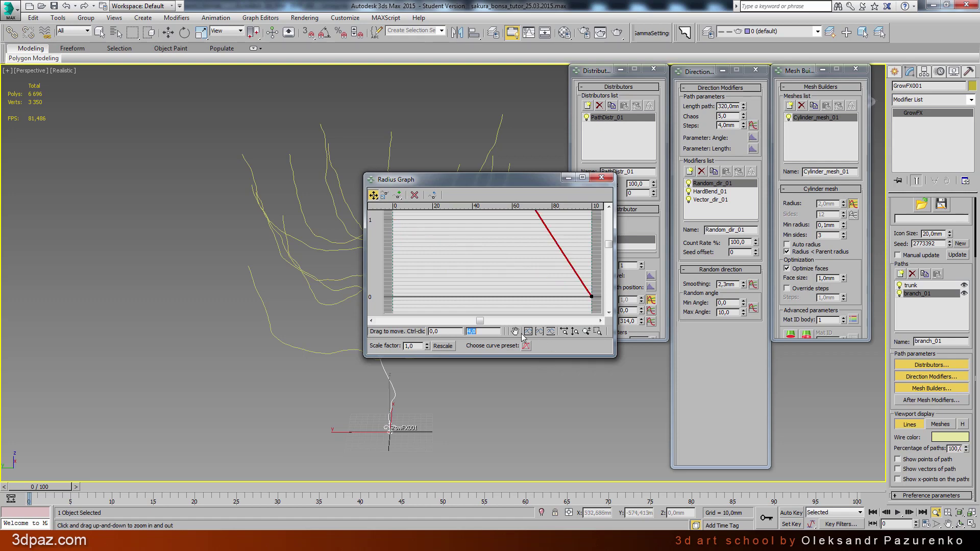
left_click(526, 332)
left_click_drag(614, 356, 723, 447)
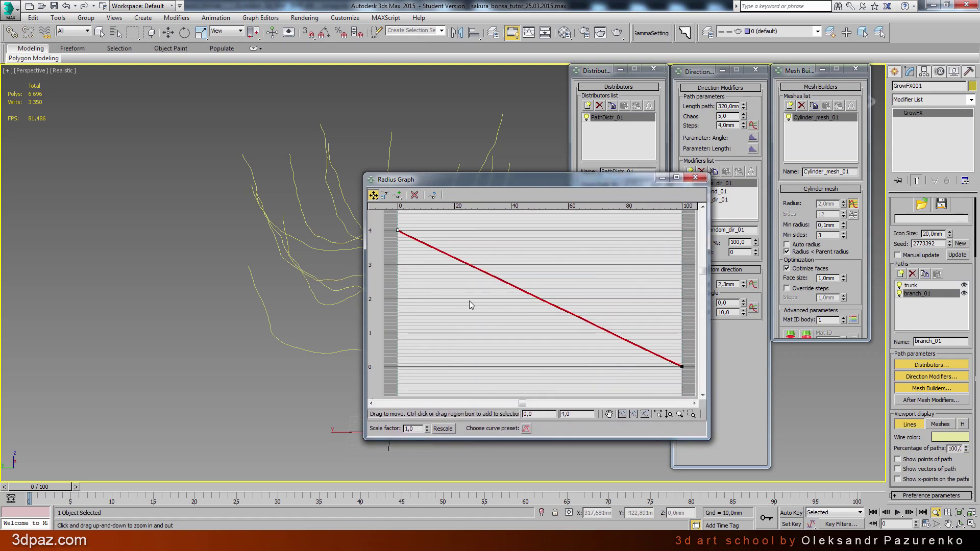
right_click(397, 231)
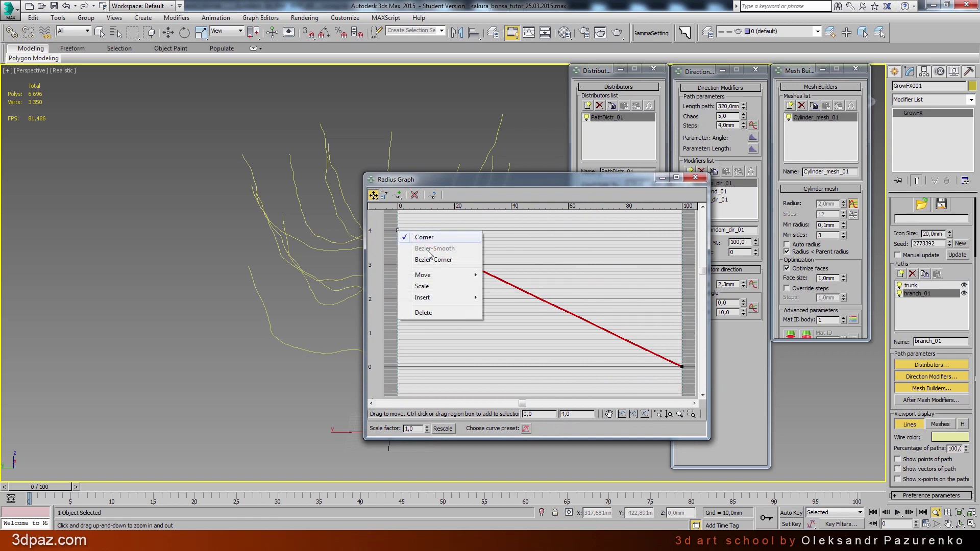
left_click(423, 266)
left_click_drag(471, 263, 463, 321)
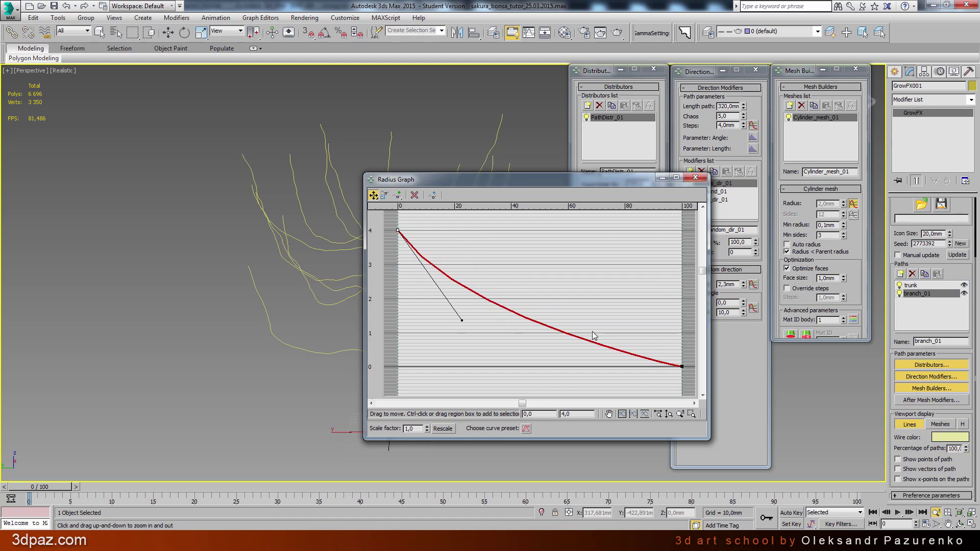
left_click(695, 179)
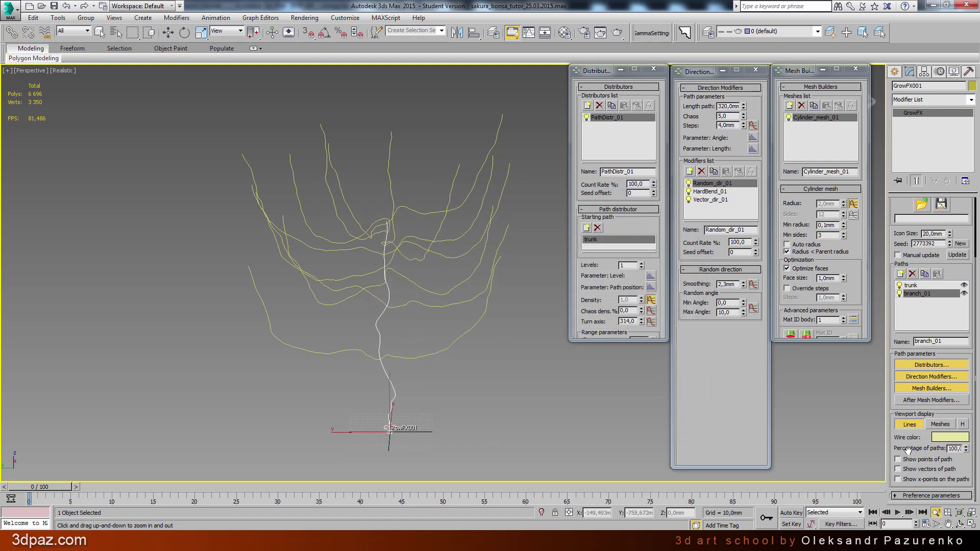
Step: Display the tree as meshes and zoom in on the twisting trunk and tapered branches
left_click(940, 424)
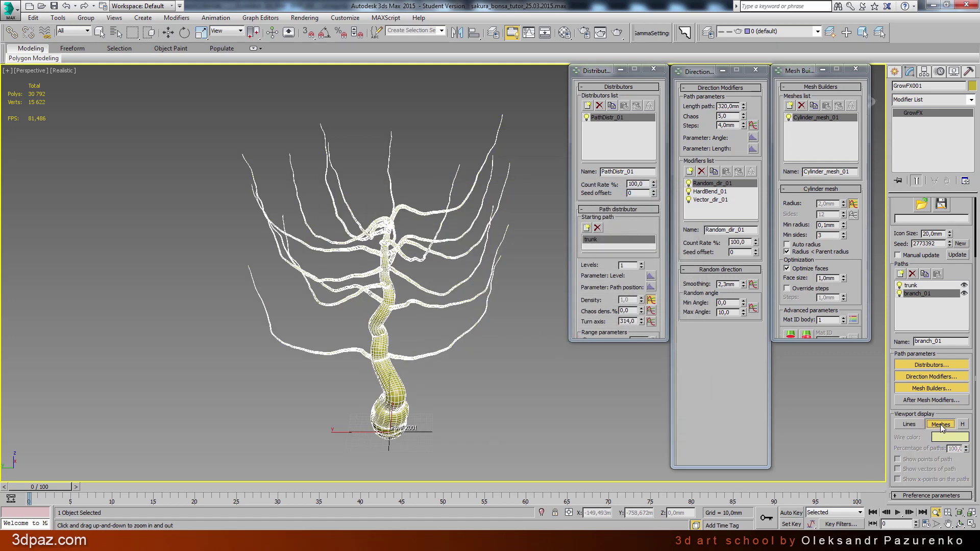
left_click_drag(432, 319, 438, 261)
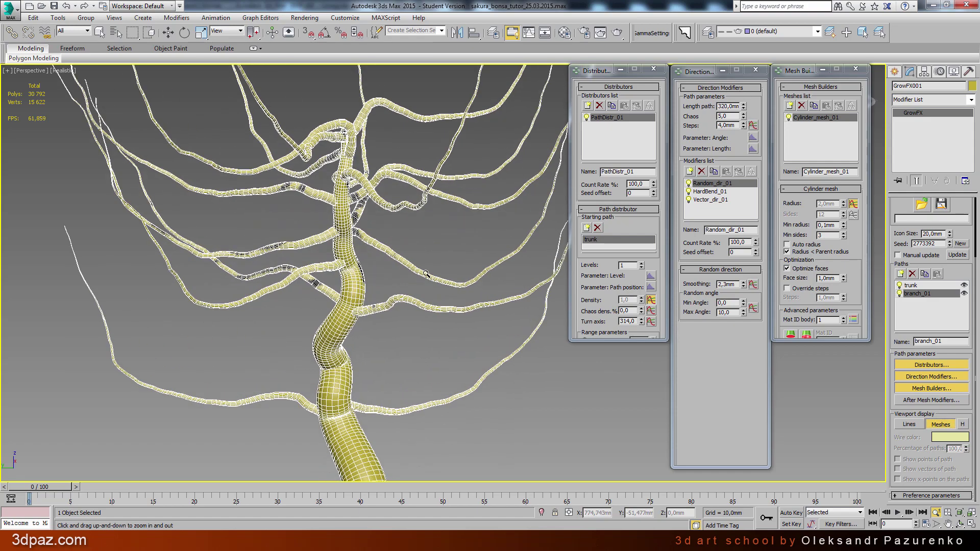
right_click(438, 260)
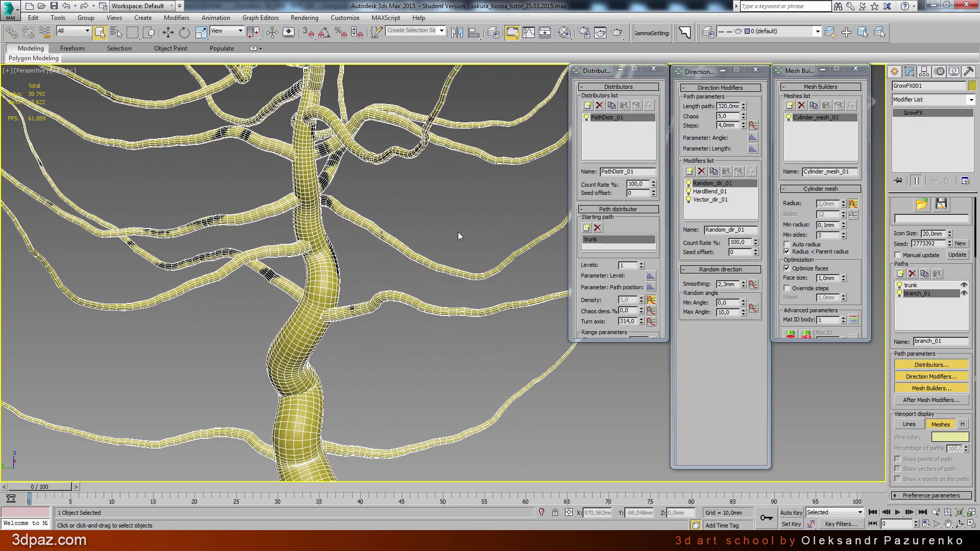
left_click(852, 204)
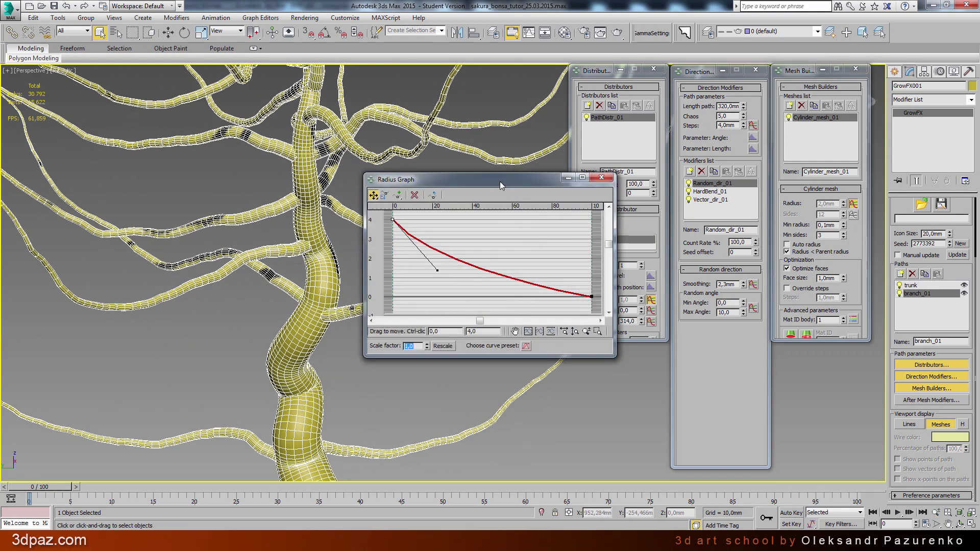
Step: Drag the radius curve's start tangent so the branches taper more steeply
left_click_drag(500, 182, 681, 170)
mouse_move(619, 259)
left_mouse_down()
mouse_move(624, 252)
mouse_move(627, 263)
left_mouse_up()
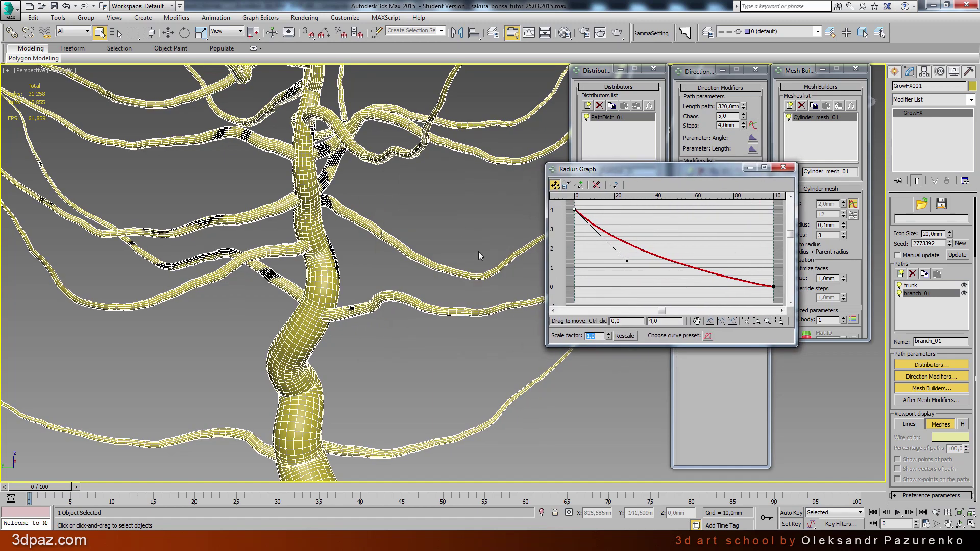
middle_click_drag(479, 251, 400, 263, "alt")
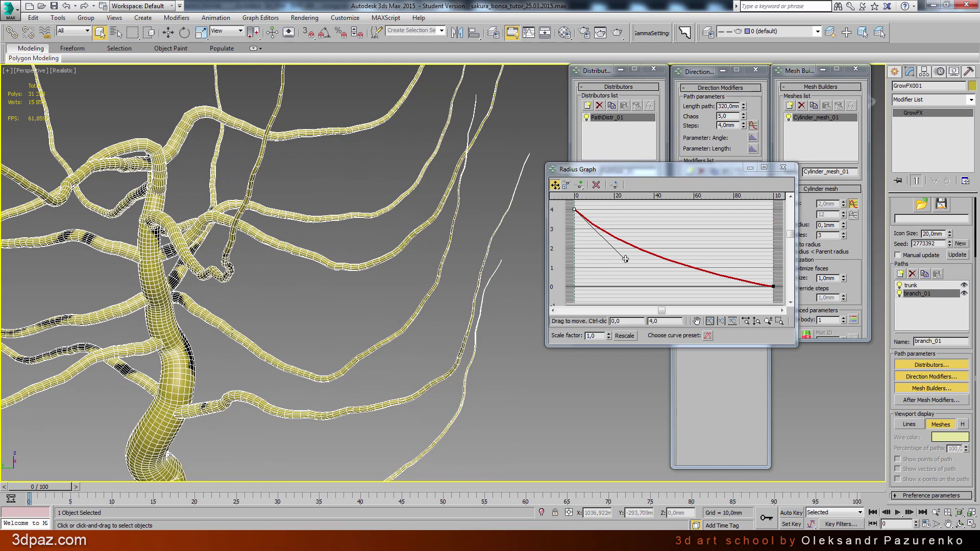
left_click_drag(627, 261, 630, 256)
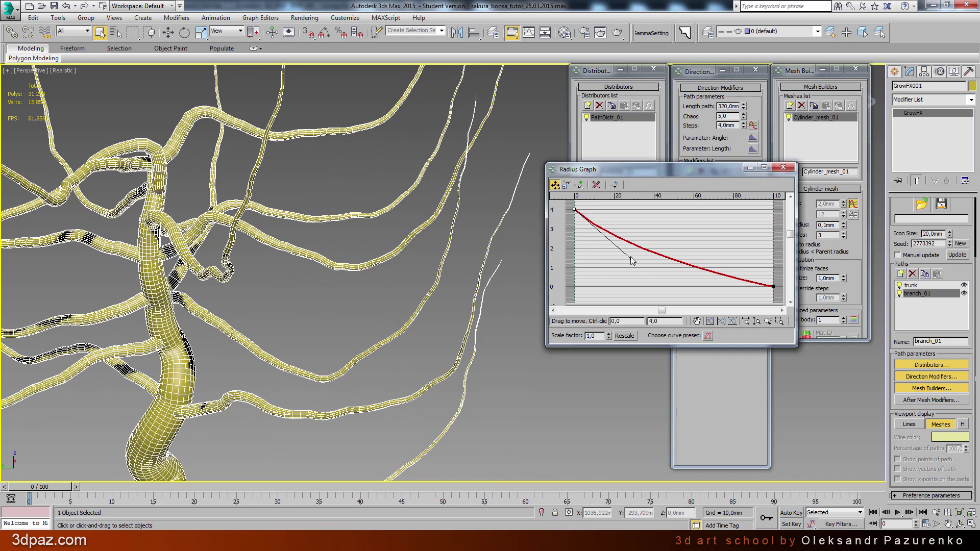
left_click(784, 168)
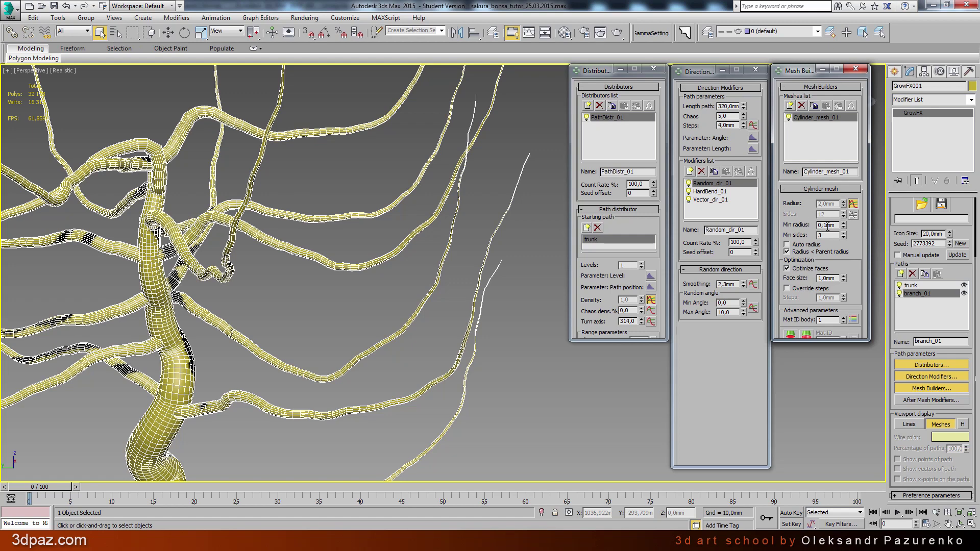
Step: Set the branch mesh minimum radius to 0,5mm and minimum sides to 4
left_click_drag(827, 225, 874, 233)
type("5")
key("Return")
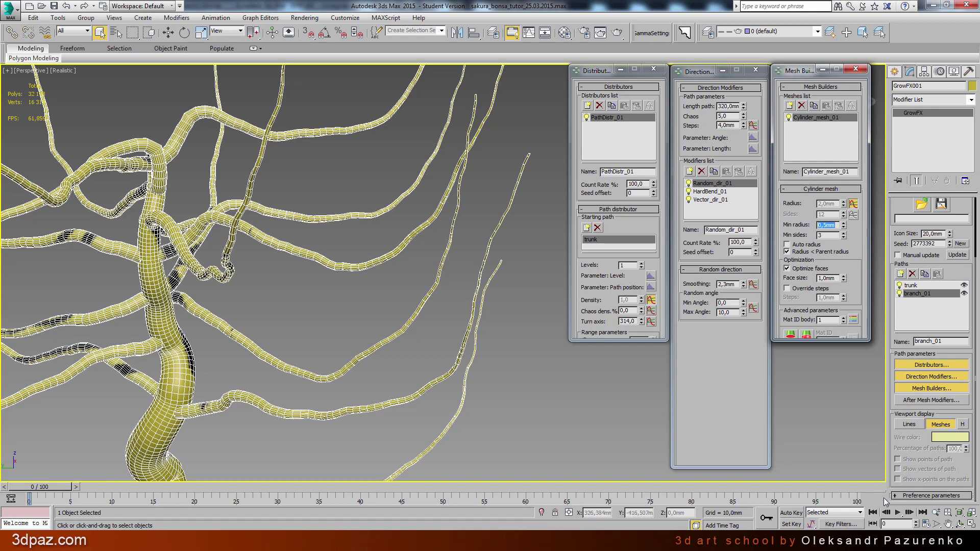
left_click(935, 512)
left_click_drag(513, 268, 516, 262)
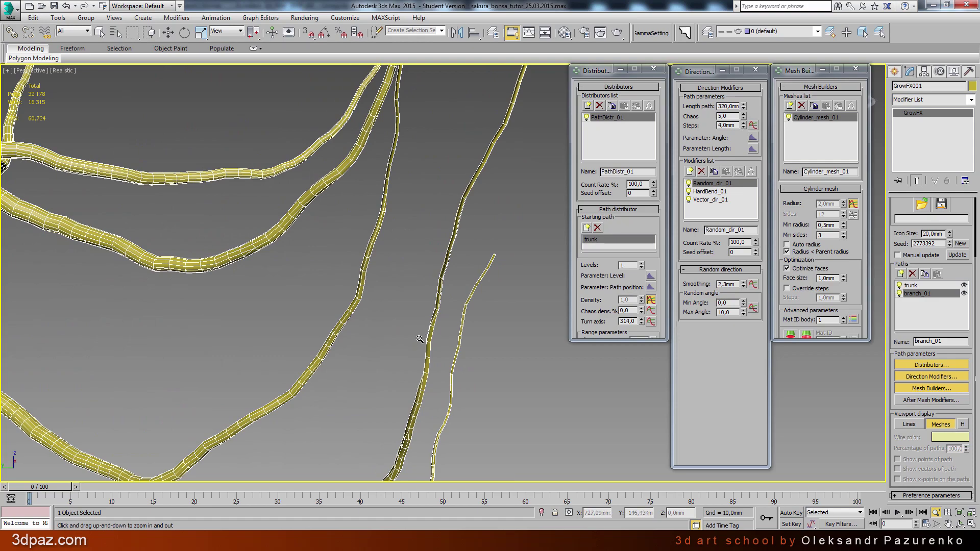
left_click_drag(303, 312, 303, 234)
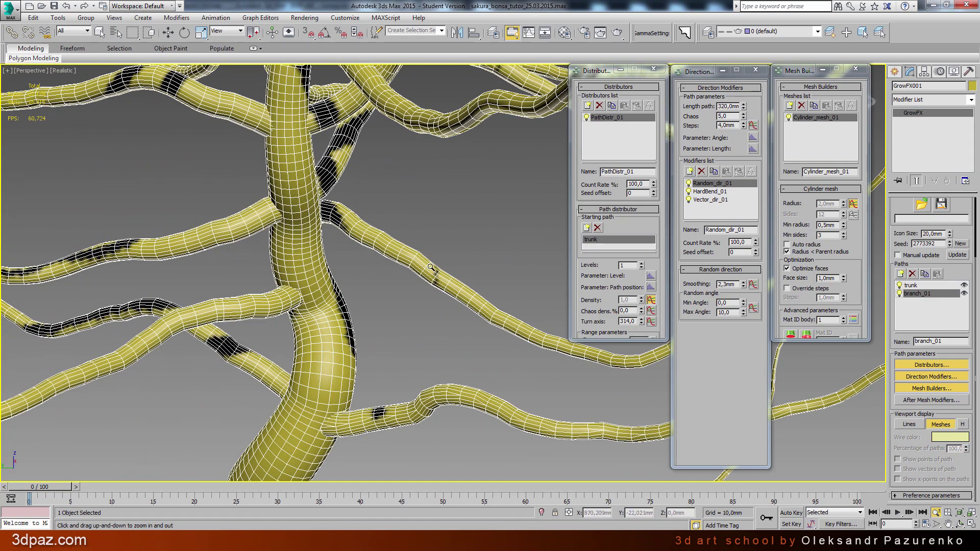
left_click_drag(443, 259, 324, 311)
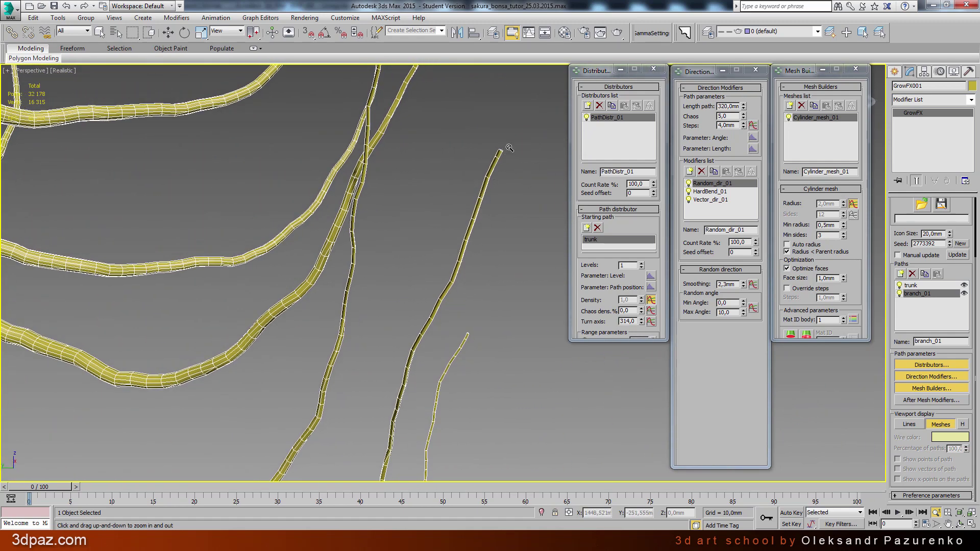
key("Return")
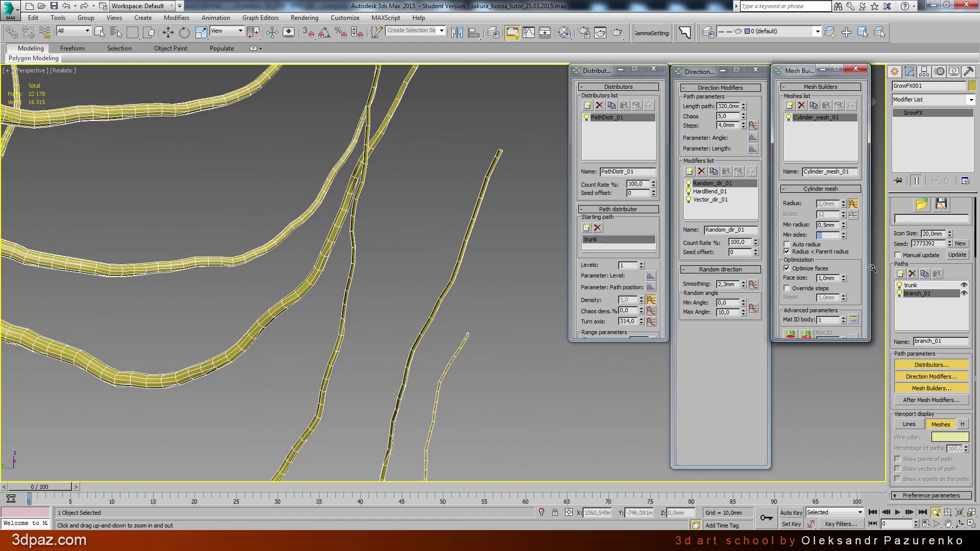
type("4")
key("Return")
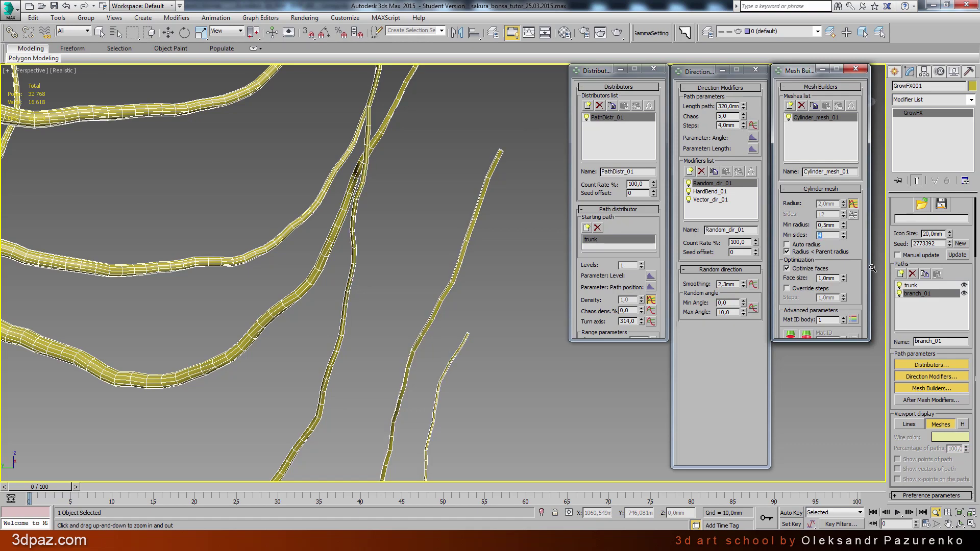
Step: Turn off Optimize faces for branch meshes, keeping Sides at 12
mouse_move(480, 222)
left_mouse_down()
mouse_move(470, 243)
mouse_move(485, 242)
left_mouse_up()
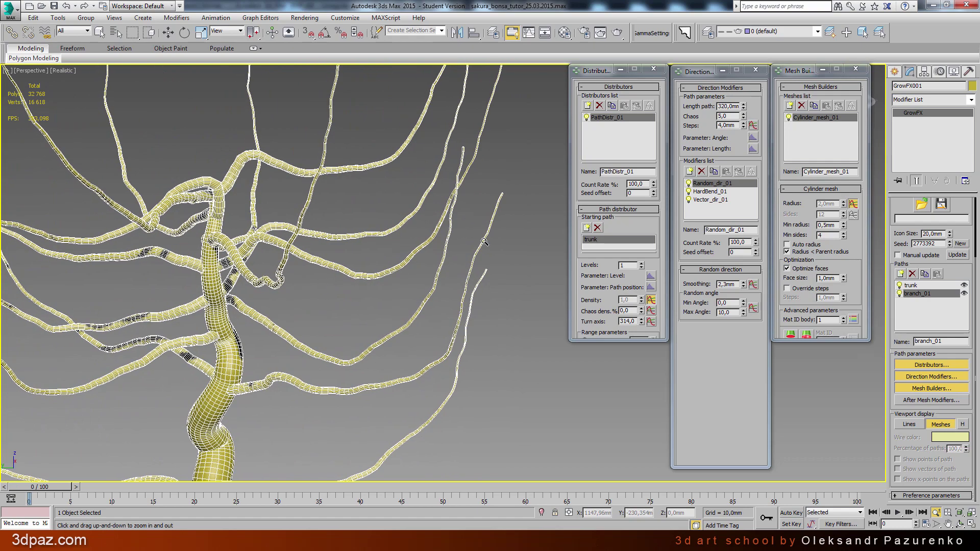
left_click(789, 269)
left_click_drag(438, 305, 440, 240)
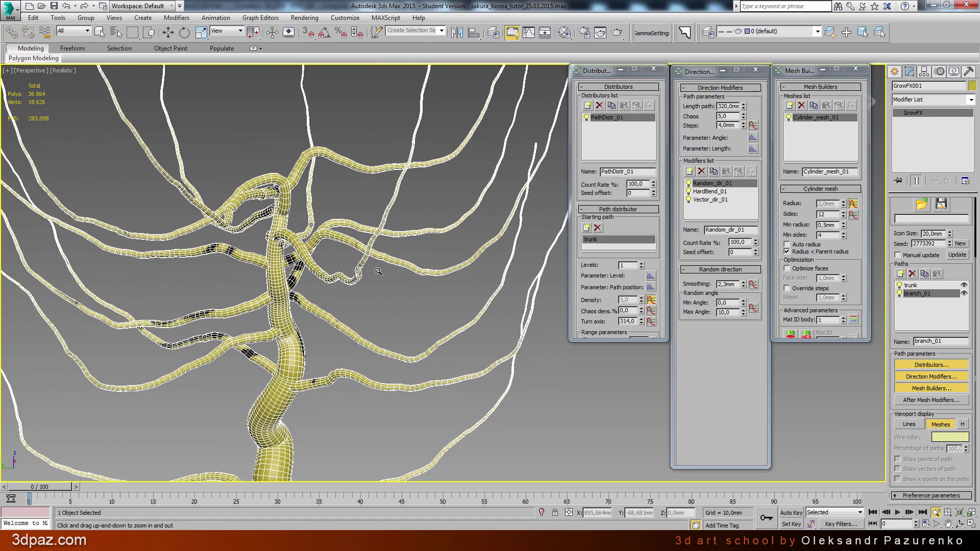
double_click(831, 215)
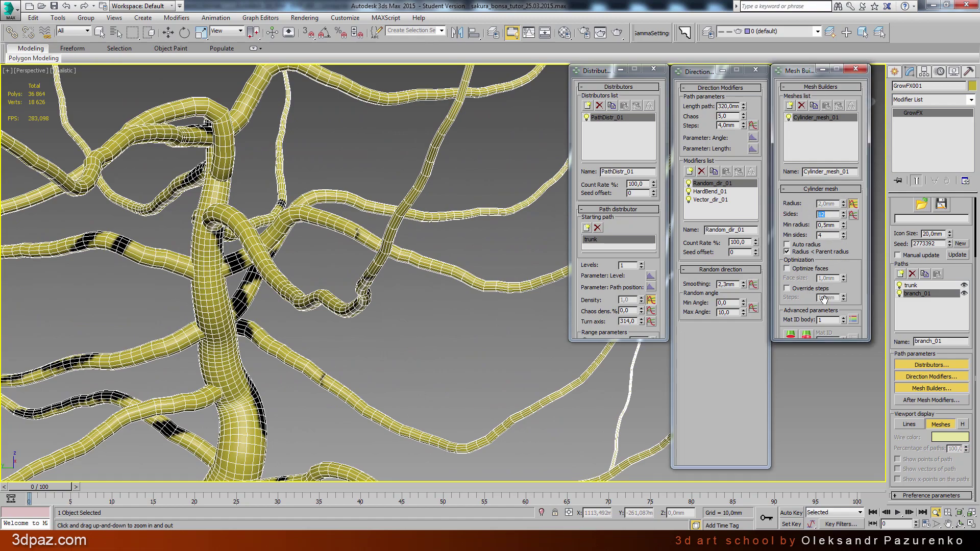
left_click(467, 180)
middle_click_drag(467, 180, 443, 237)
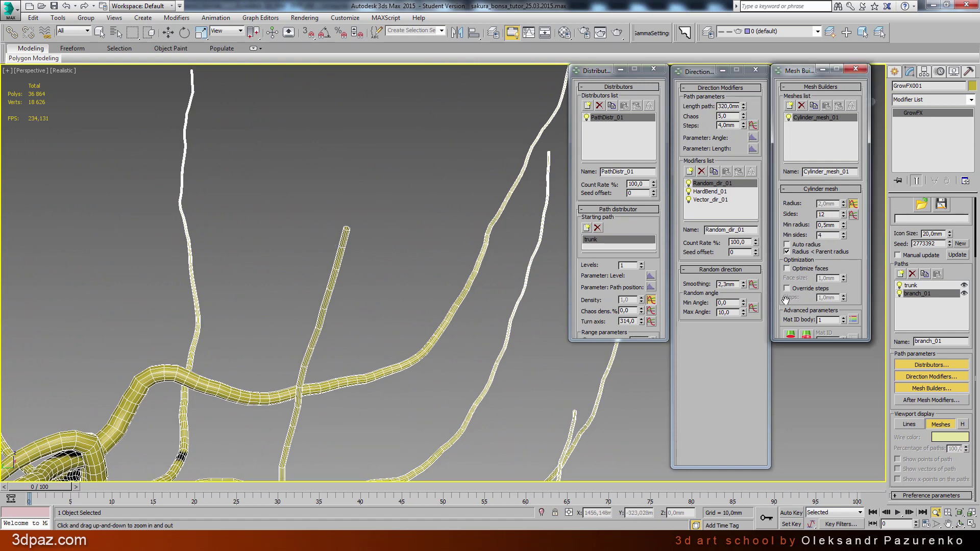
Step: Give the branch tips spherical end caps and orbit around the whole tree
left_click_drag(786, 300, 796, 255)
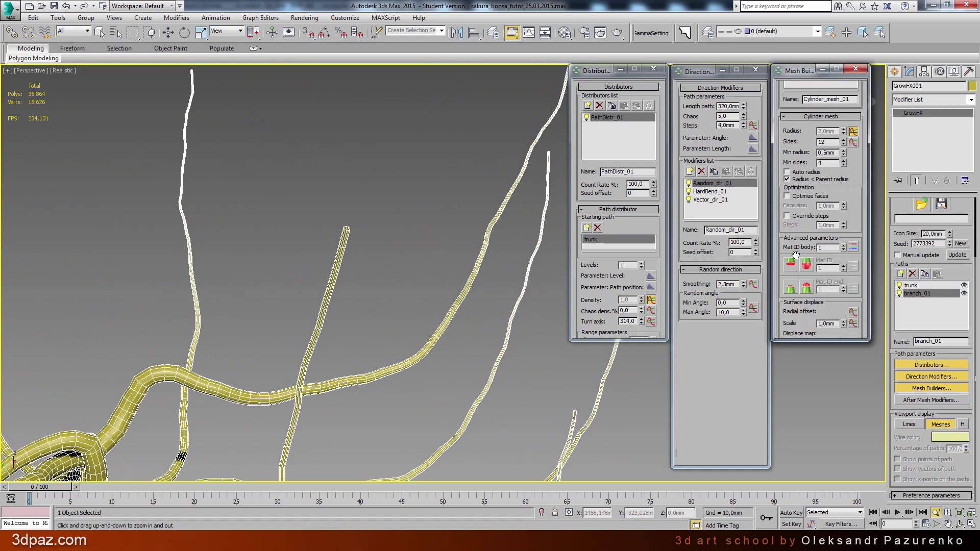
left_click(807, 289)
scroll(339, 234, "up", 3)
scroll(346, 233, "up", 3)
scroll(345, 234, "down", 5)
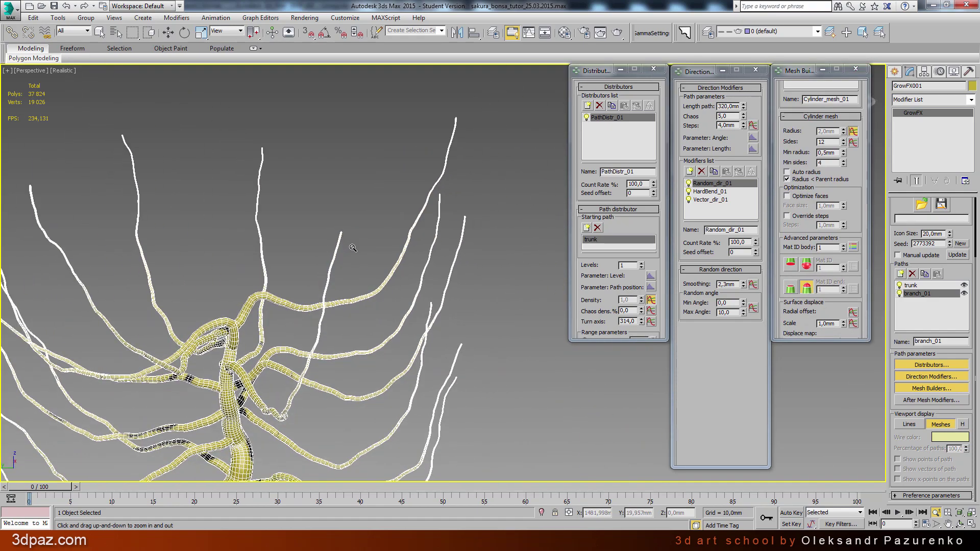
scroll(368, 234, "down", 3)
scroll(390, 233, "down", 3)
scroll(414, 232, "down", 2)
mouse_move(414, 231)
middle_mouse_down("alt")
mouse_move(413, 322)
mouse_move(547, 315)
mouse_move(406, 322)
mouse_move(516, 308)
middle_mouse_up("alt")
left_click(576, 303)
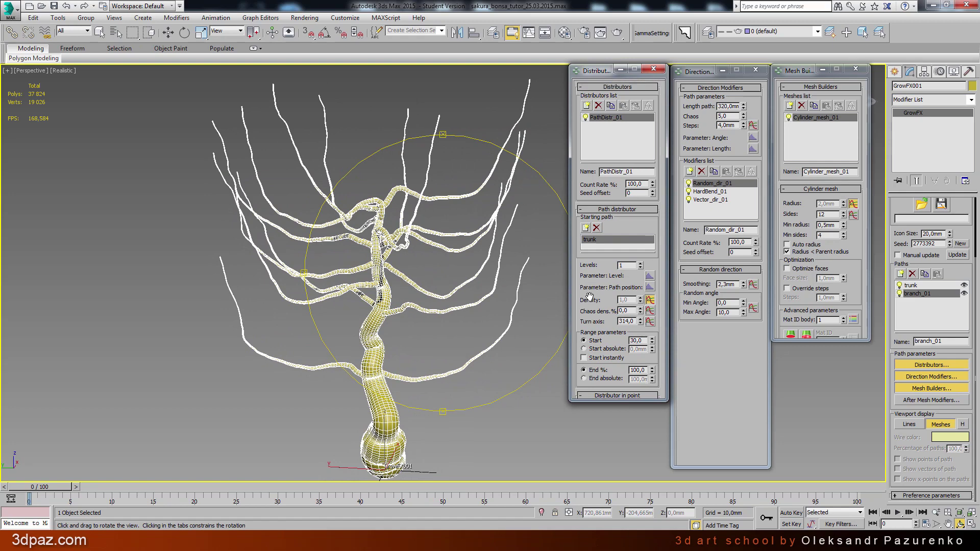
Step: Add a Path position affect on branch_01's Length so higher branches grow shorter
left_click(649, 288)
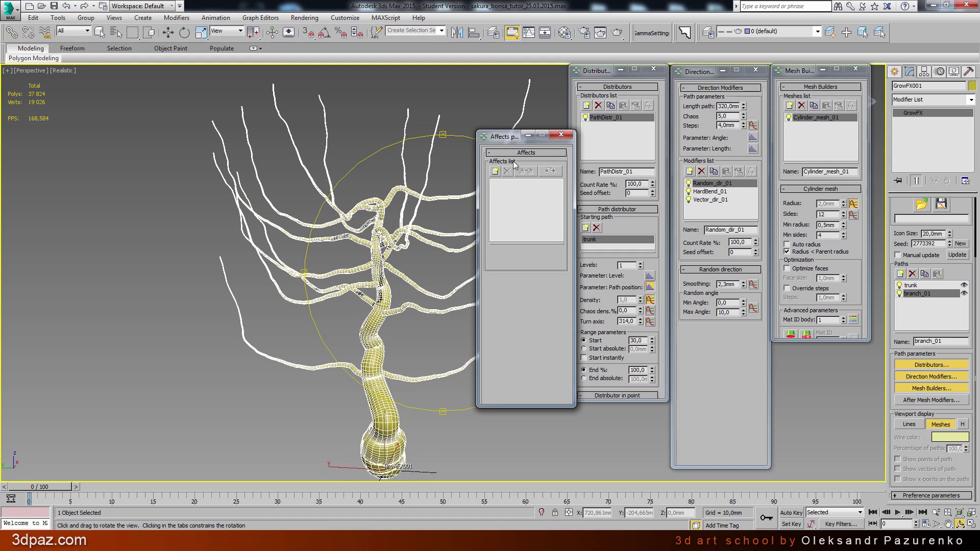
left_click(495, 172)
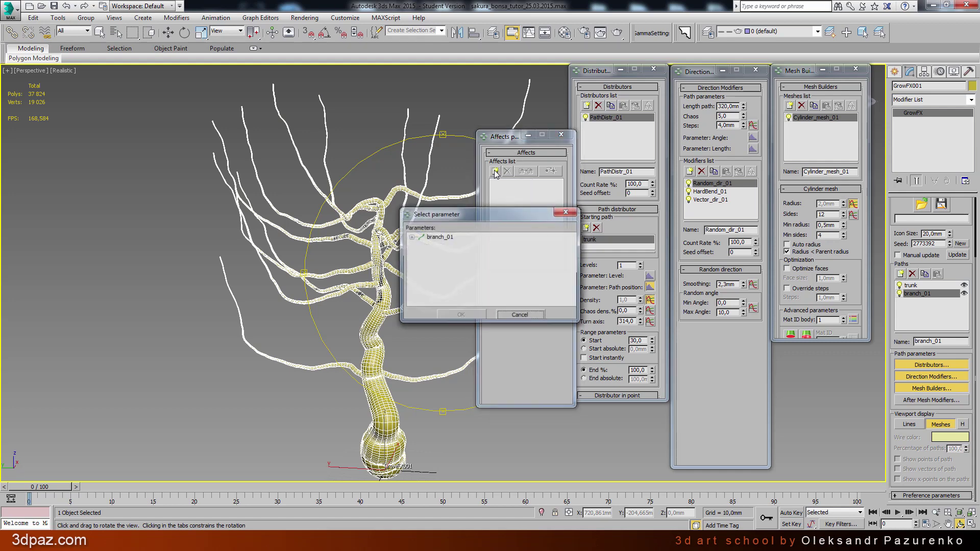
left_click(437, 238)
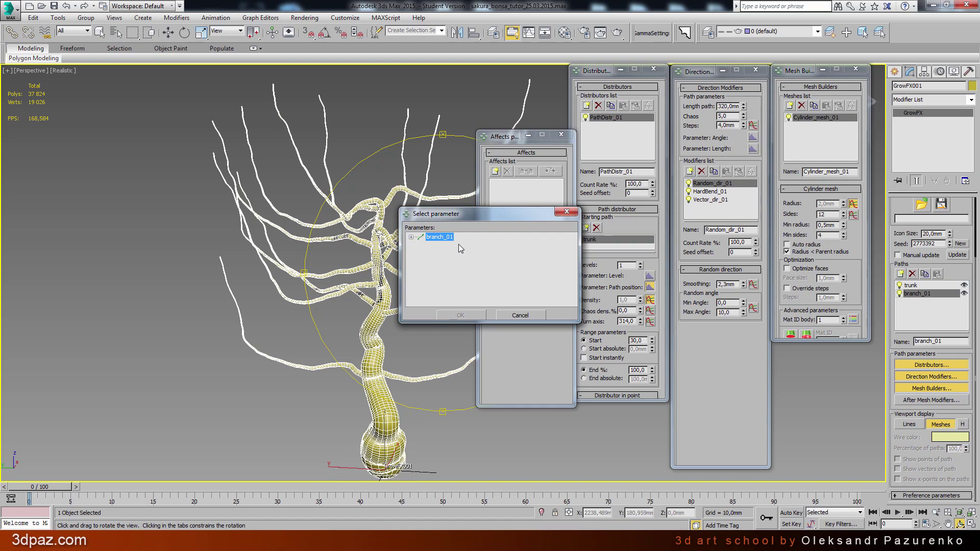
left_click_drag(504, 213, 570, 197)
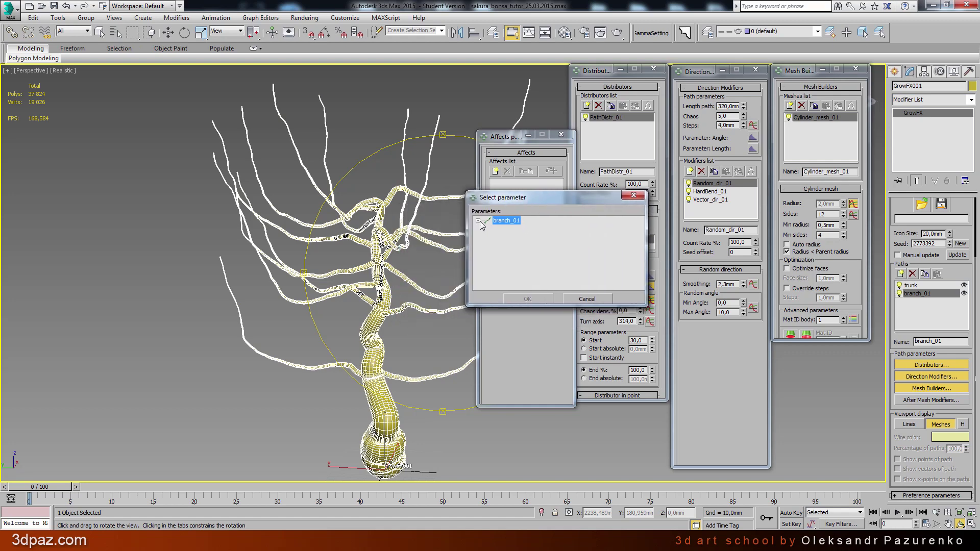
left_click(479, 221)
left_click(511, 229)
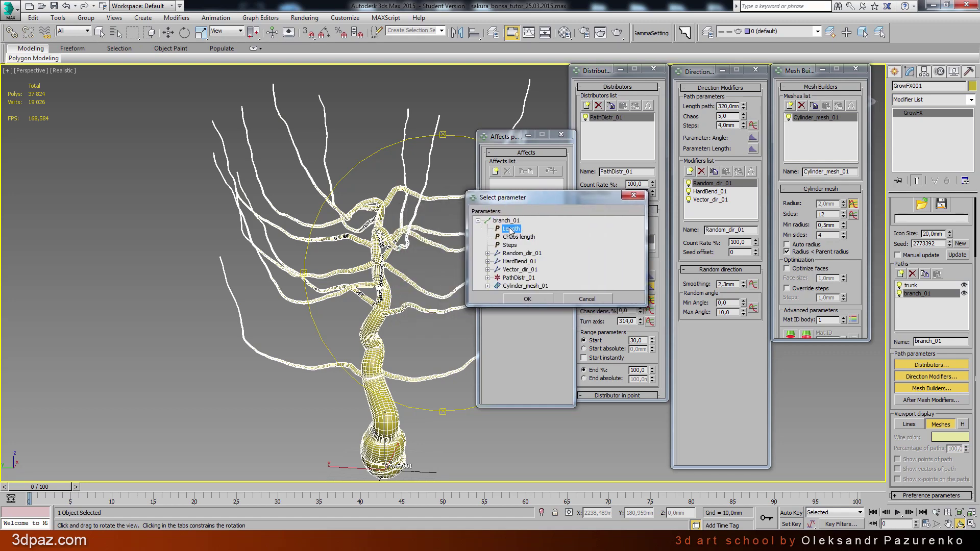
left_click(533, 300)
left_click_drag(440, 289, 568, 170)
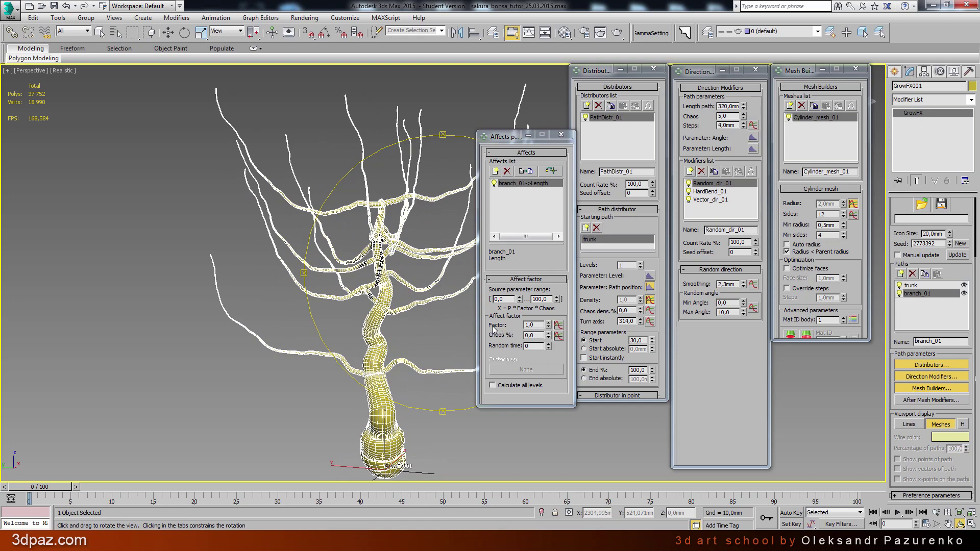
left_click(558, 329)
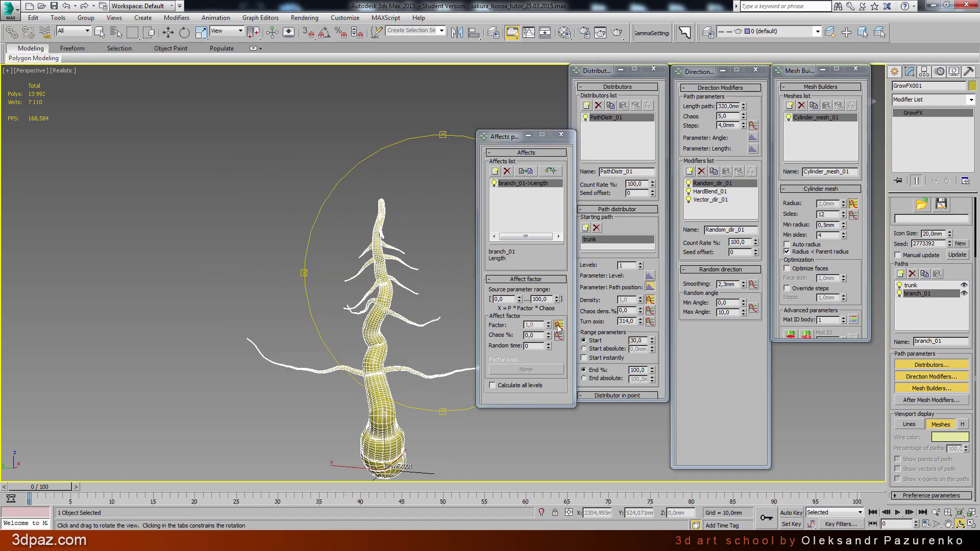
Step: Move and enlarge the Length affect factor graph to show its full 0–100 range
left_click_drag(458, 181, 508, 164)
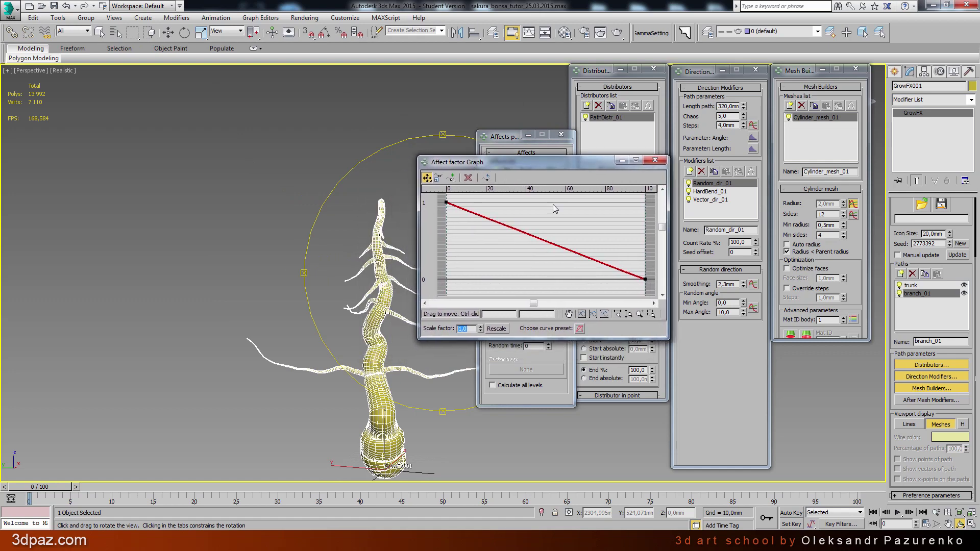
left_click_drag(666, 337, 742, 409)
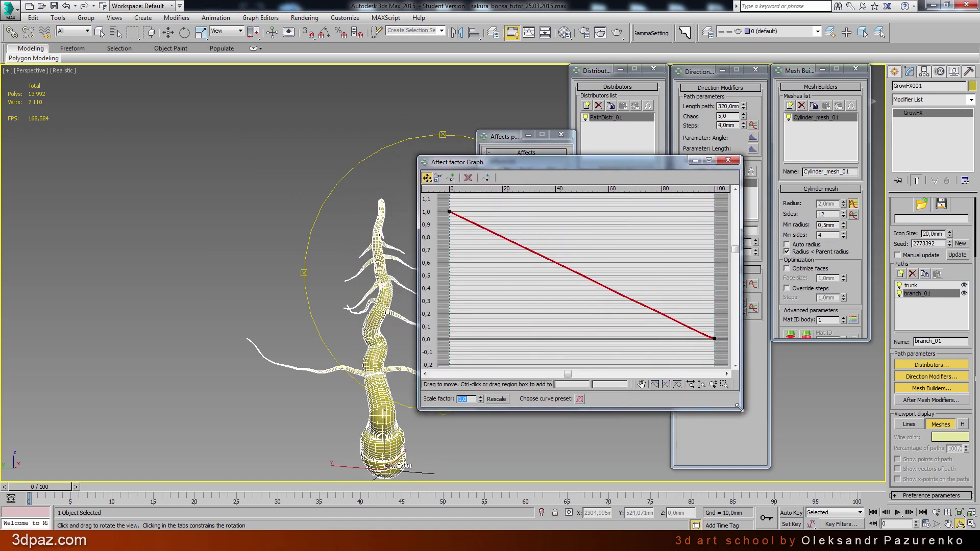
left_click(449, 211)
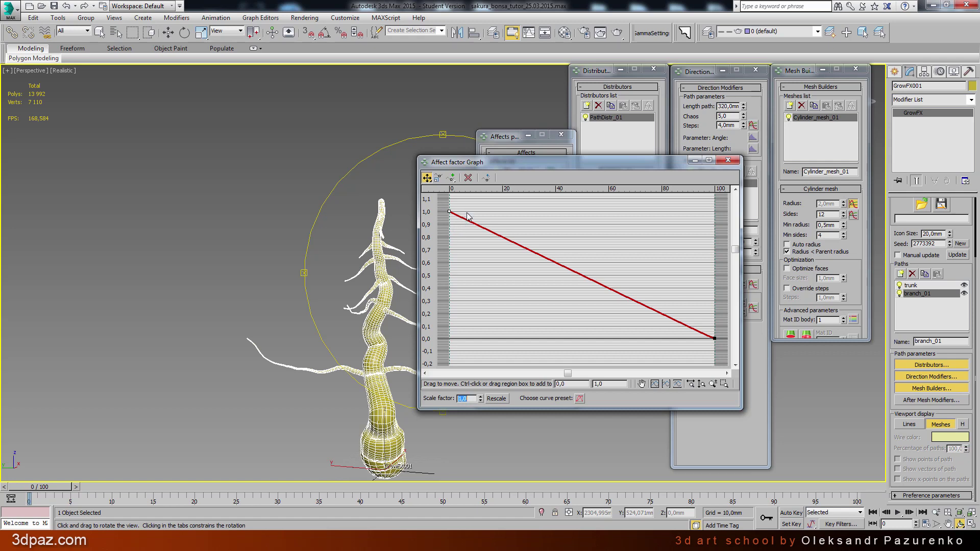
Step: Set the length curve's first point to 1,2 and its end point to 0,32
left_click(562, 384)
left_click(600, 384)
type("1,2")
key("Return")
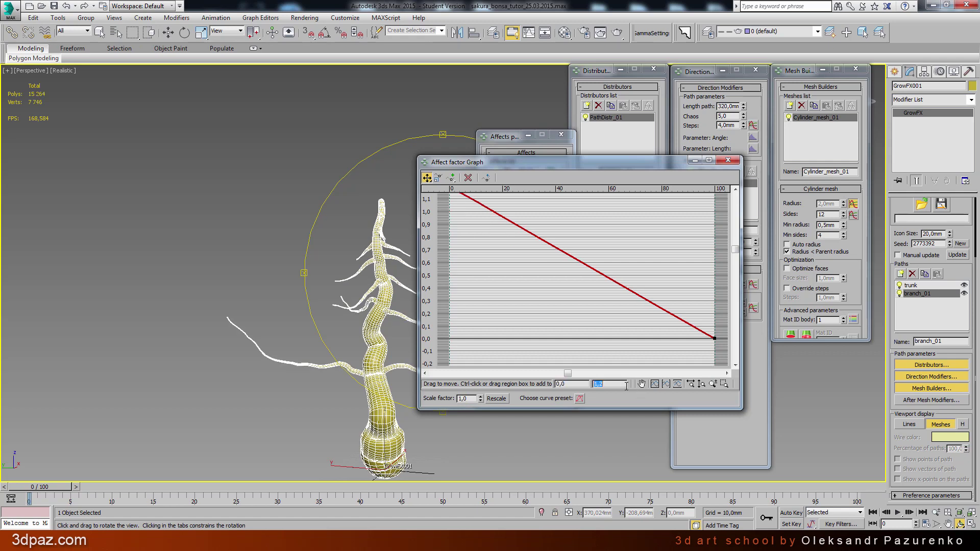
left_click(655, 384)
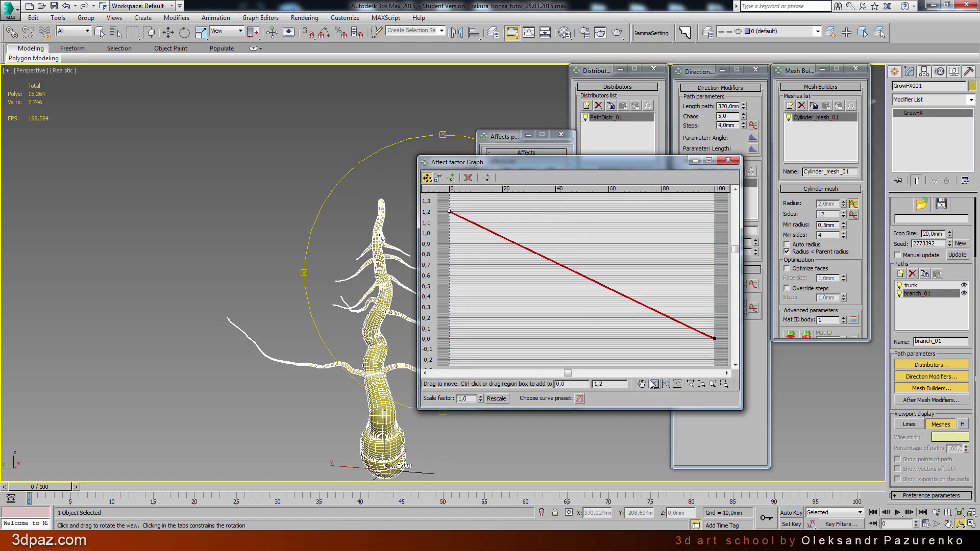
left_click(717, 340)
type("32")
key("Return")
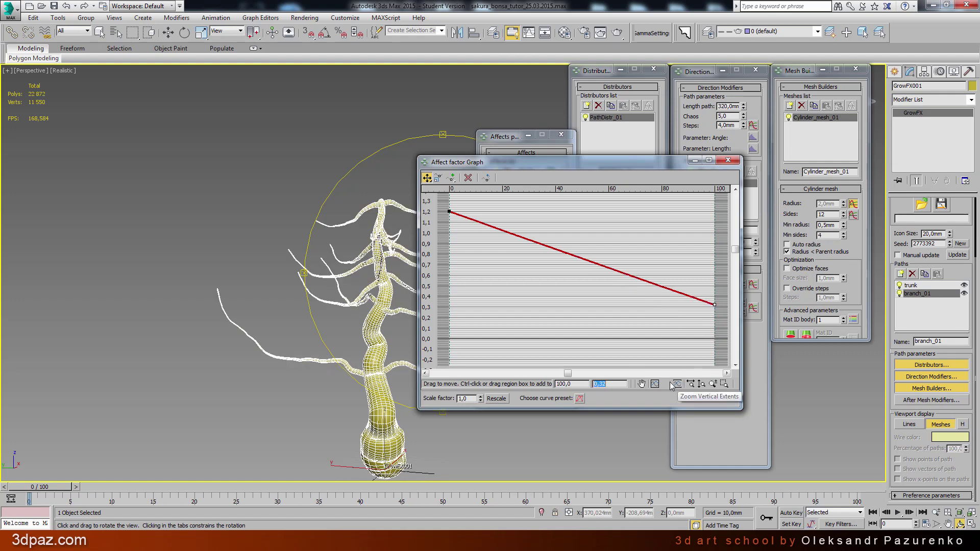
left_click(655, 384)
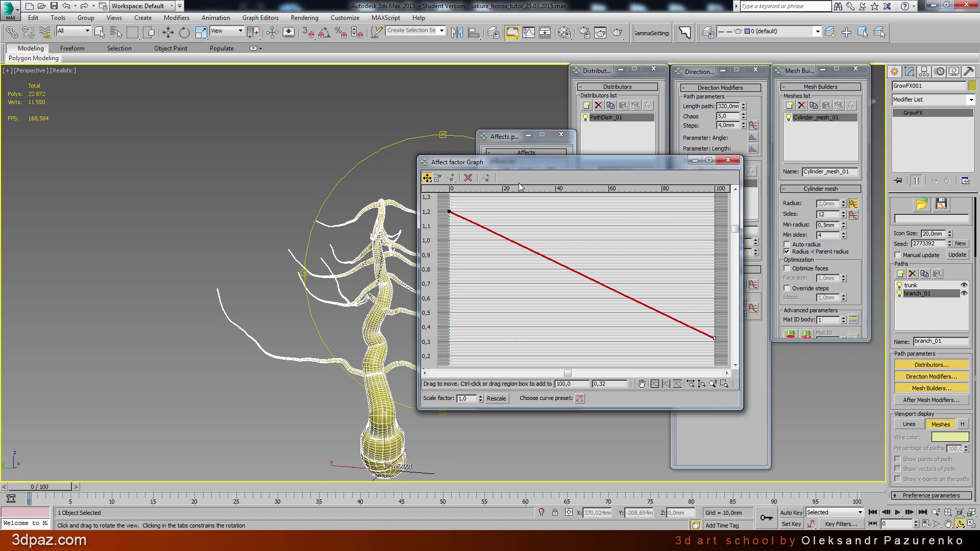
Step: Make the first point Bezier-Corner and drag its handle down into a concave bend
left_click_drag(513, 166, 545, 161)
left_click(481, 206)
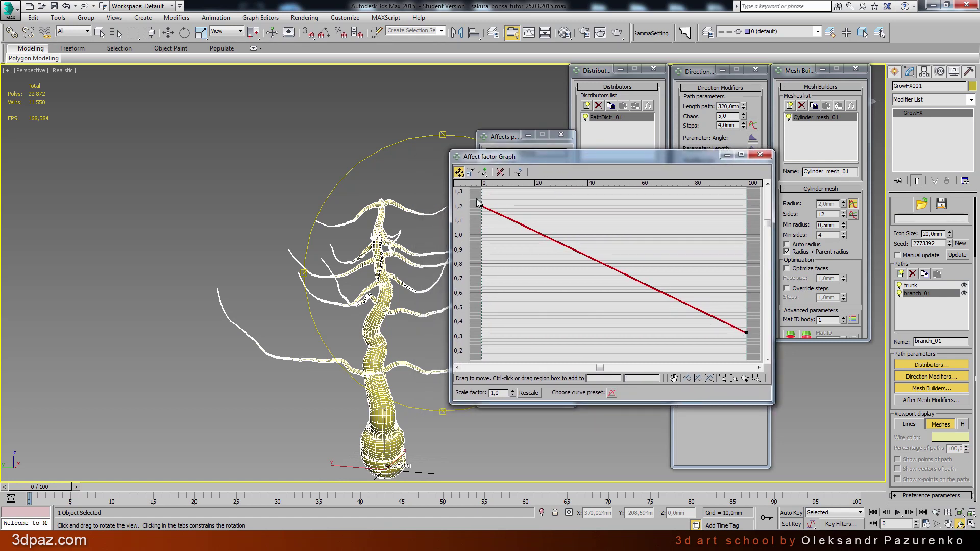
right_click(484, 212)
left_click(489, 209)
right_click(482, 204)
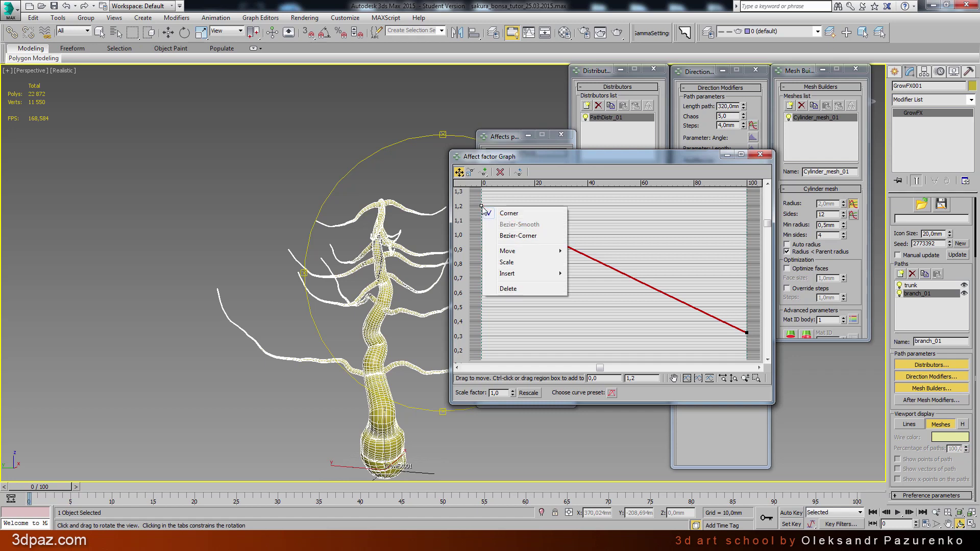
left_click(517, 236)
left_click_drag(547, 237, 540, 284)
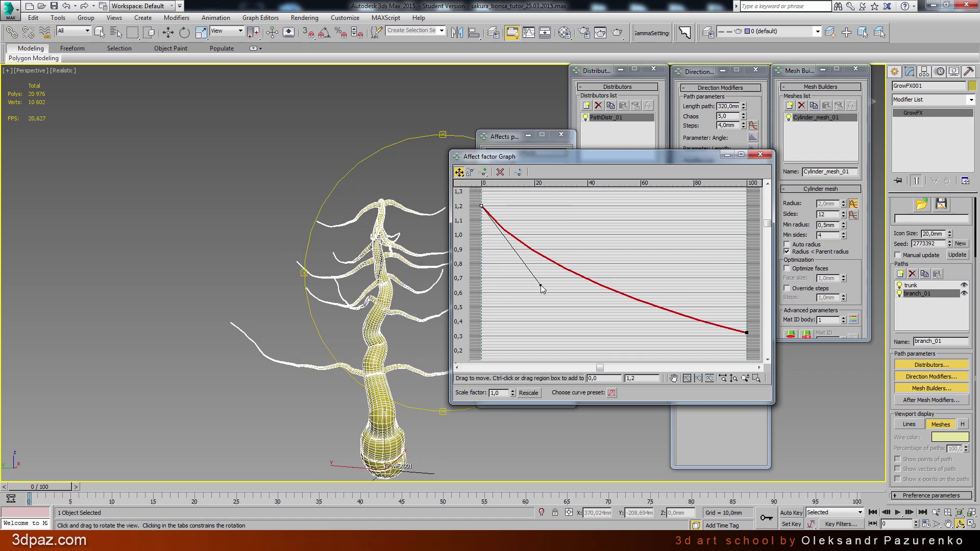
left_click_drag(429, 284, 298, 290)
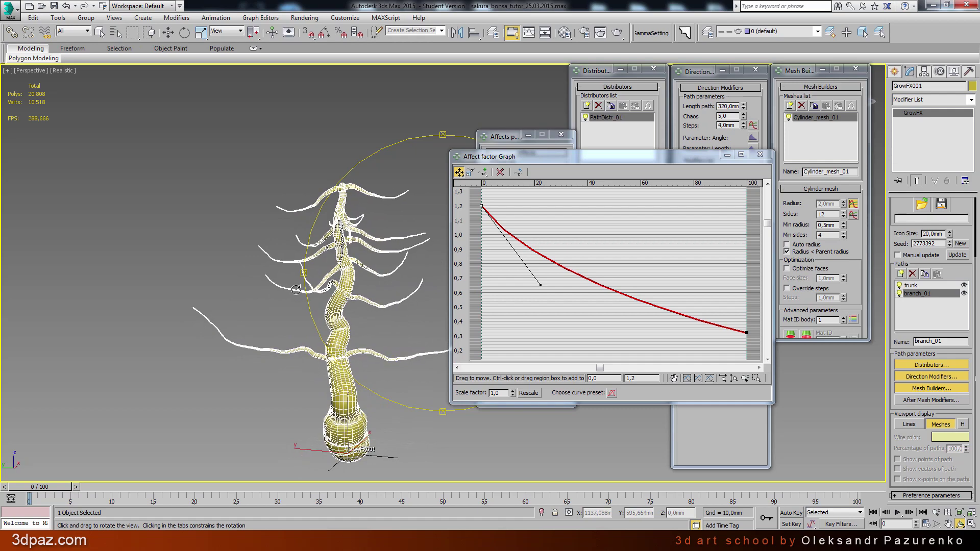
Step: Close the length affect graph and orbit to inspect the trunk and upper branches
left_click(760, 155)
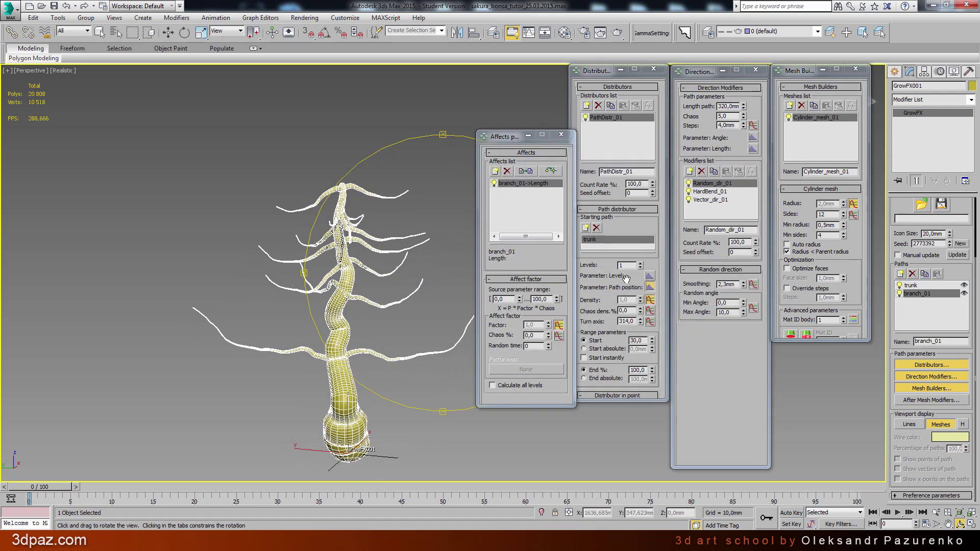
left_click_drag(403, 337, 388, 343)
scroll(402, 342, "up", 3)
scroll(401, 342, "up", 3)
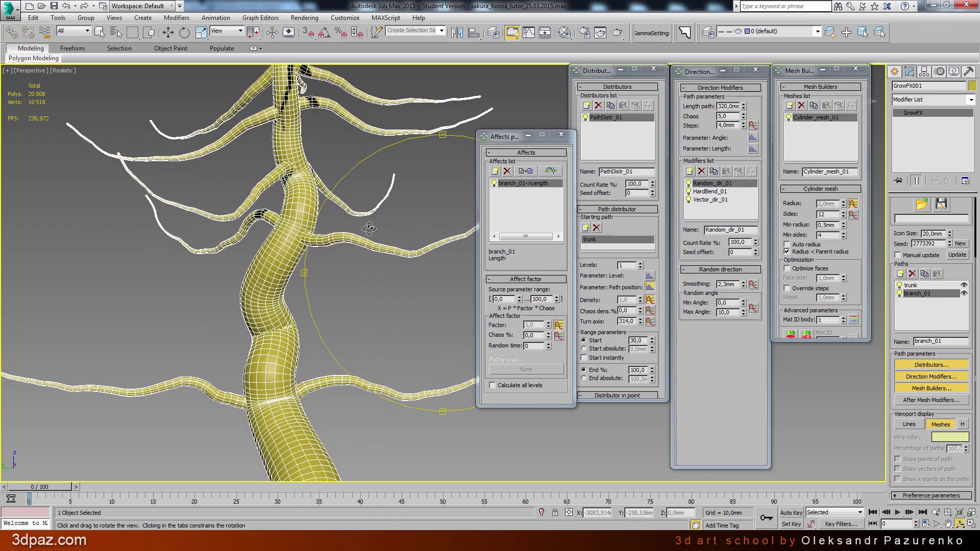
scroll(369, 229, "down", 3)
mouse_move(390, 236)
left_mouse_down()
mouse_move(383, 277)
mouse_move(379, 265)
left_mouse_up()
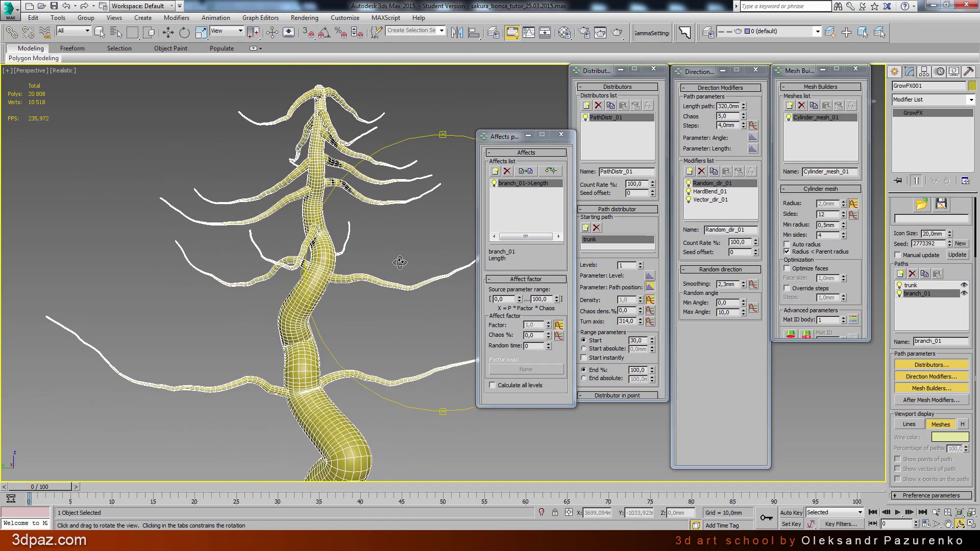
Step: Create an affect targeting the Radius of branch_01 > Cylinder_mesh_01
left_click(495, 172)
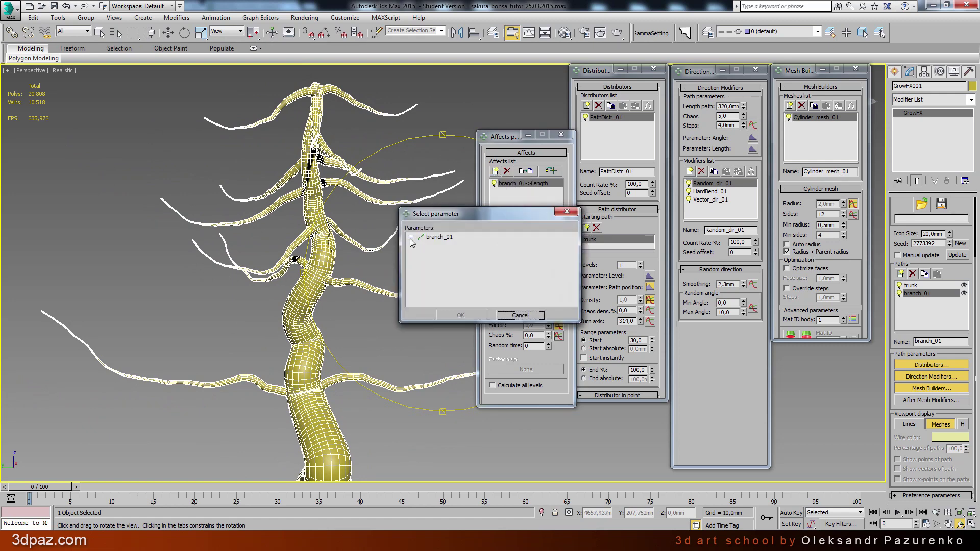
left_click(411, 238)
left_click(412, 236)
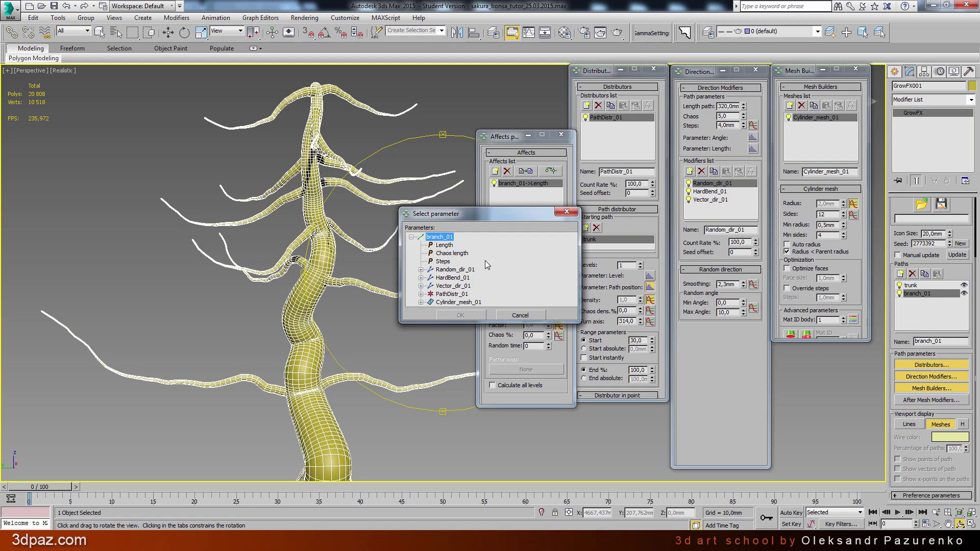
left_click(448, 302)
left_click(421, 302)
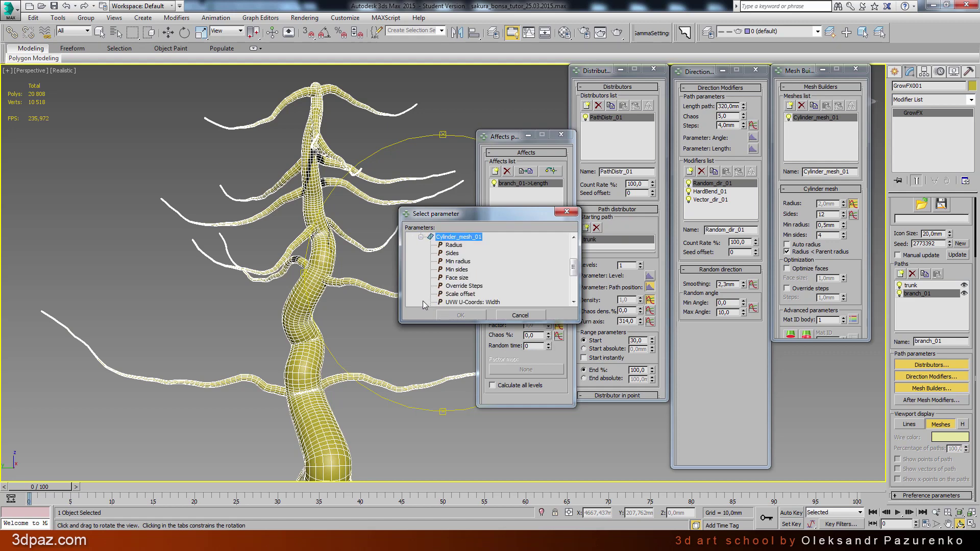
left_click(454, 245)
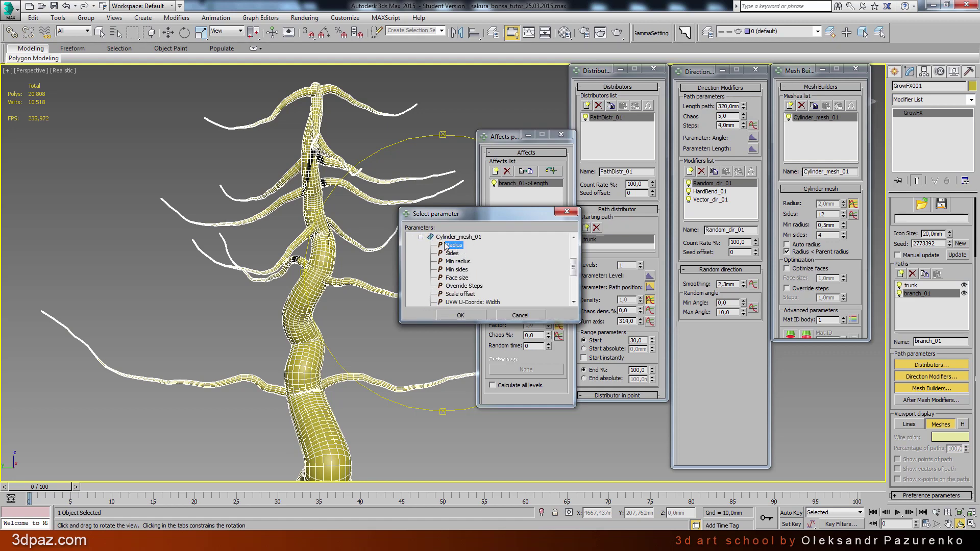
left_click(460, 315)
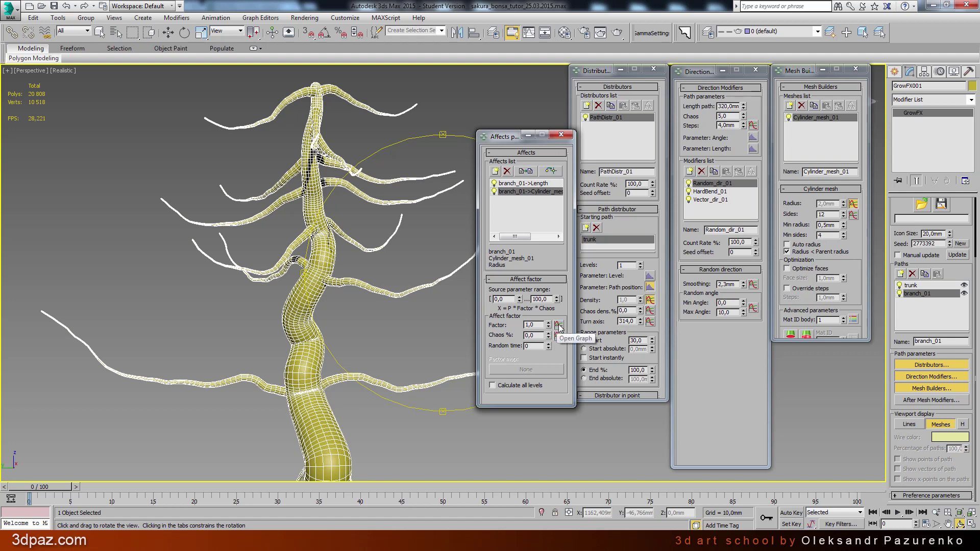
Step: Open the radius factor graph, enlarge it, and set the first point to 1,7
left_click(558, 328)
left_click_drag(501, 183, 672, 160)
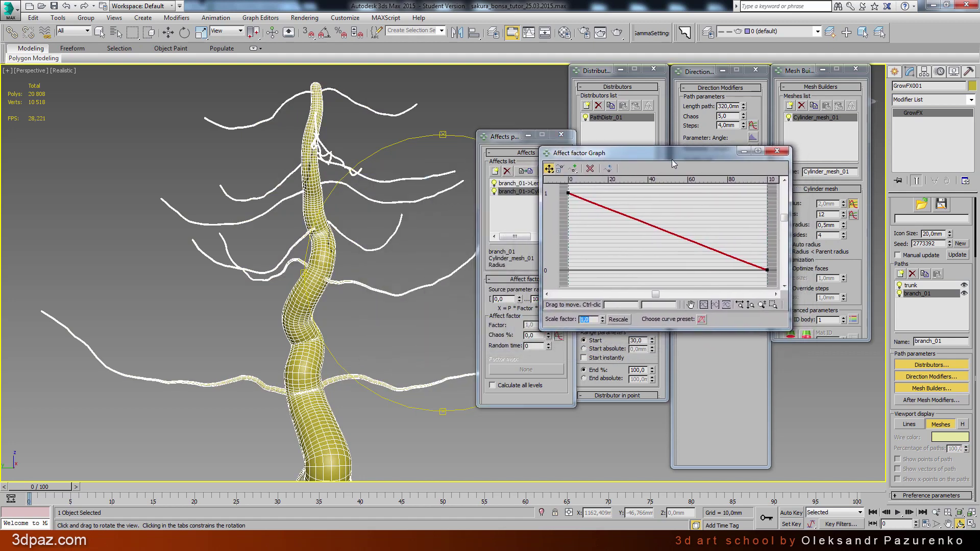
left_click_drag(789, 328, 845, 398)
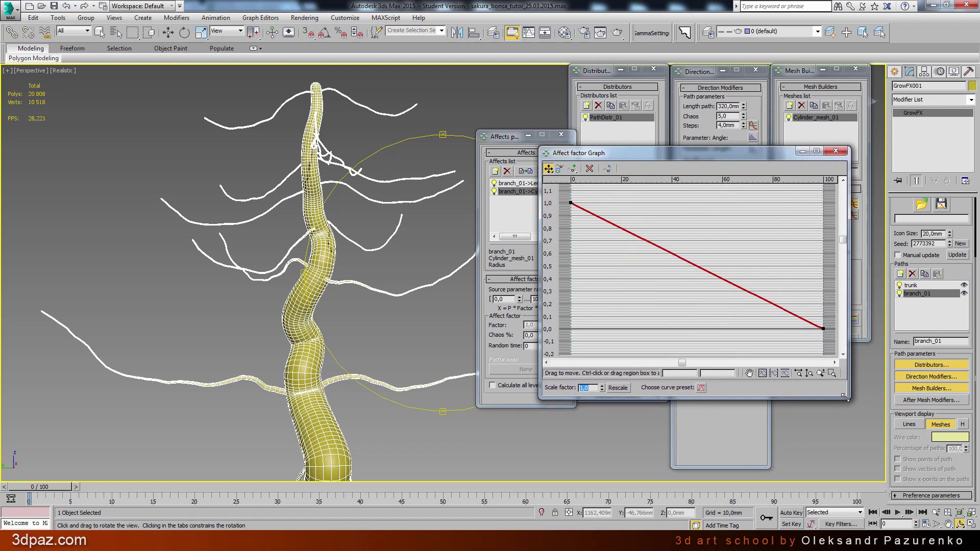
left_click(570, 203)
left_click(672, 373)
left_click(718, 372)
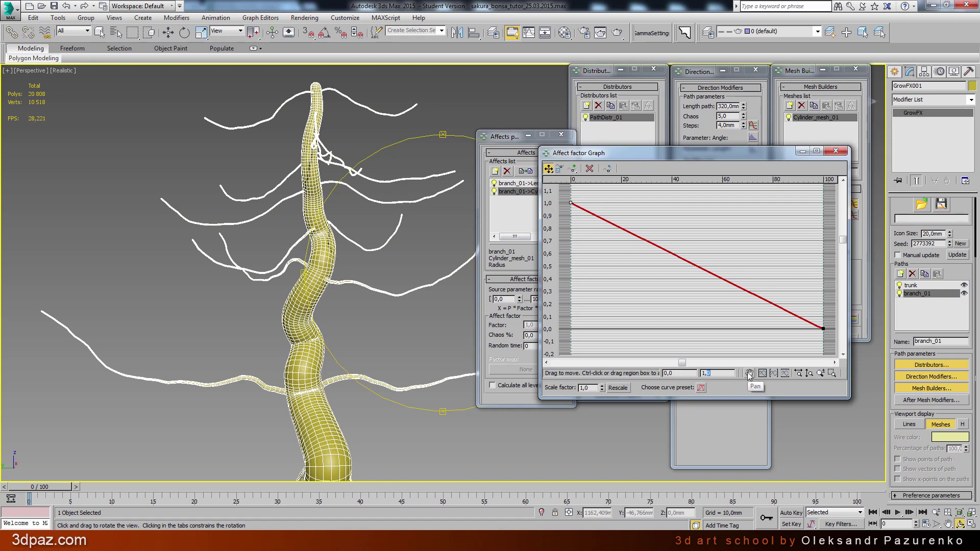
type("7")
key("Return")
Step: Set the radius curve's end point to 0,48
left_click(822, 329)
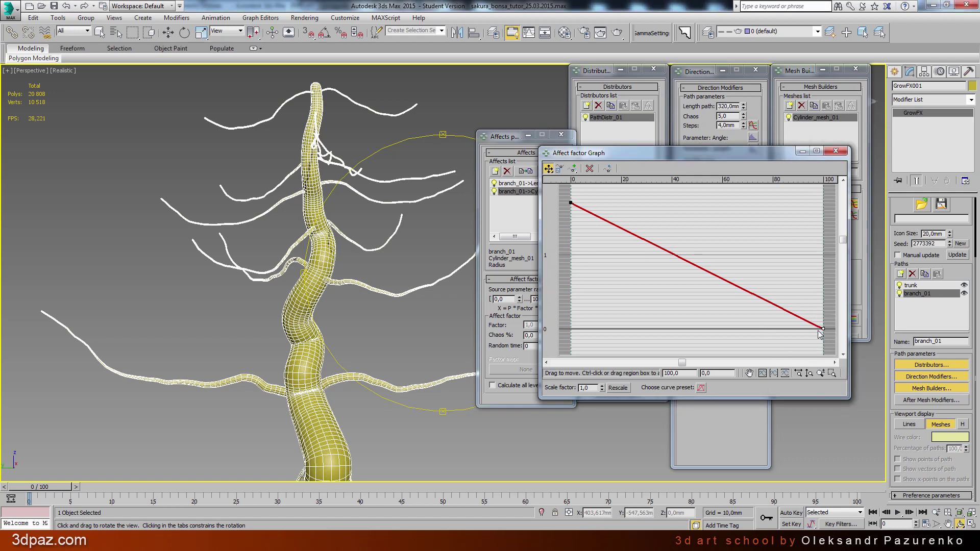
left_click(723, 373)
double_click(708, 373)
type("0,5")
key("Return")
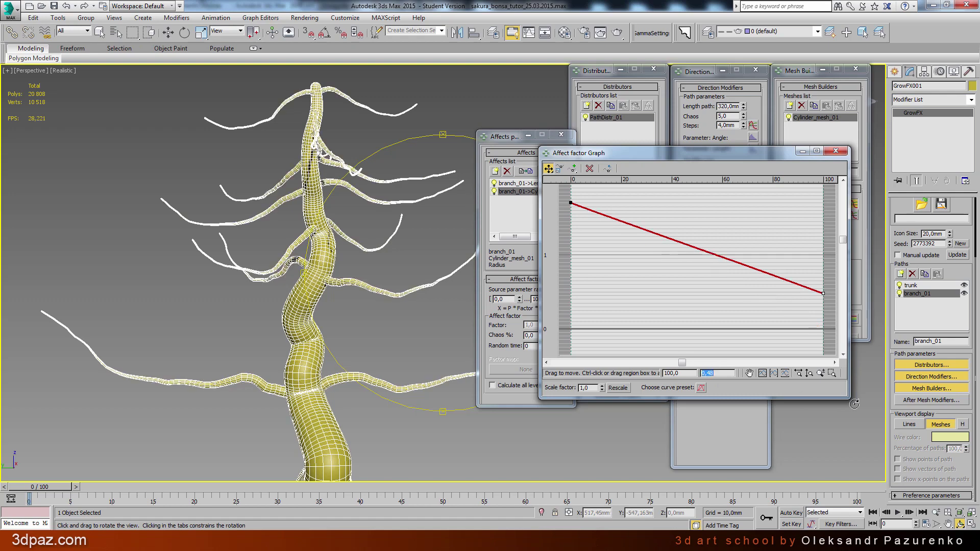
left_click(673, 209)
Step: Make the first point Bezier-Corner, drag its handle right for a convex bend, and close
right_click(571, 203)
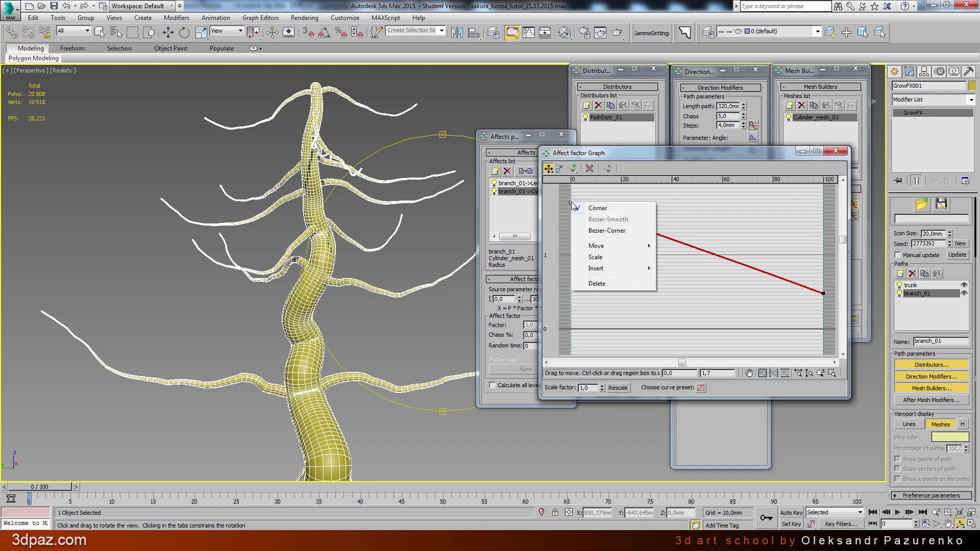
left_click(615, 231)
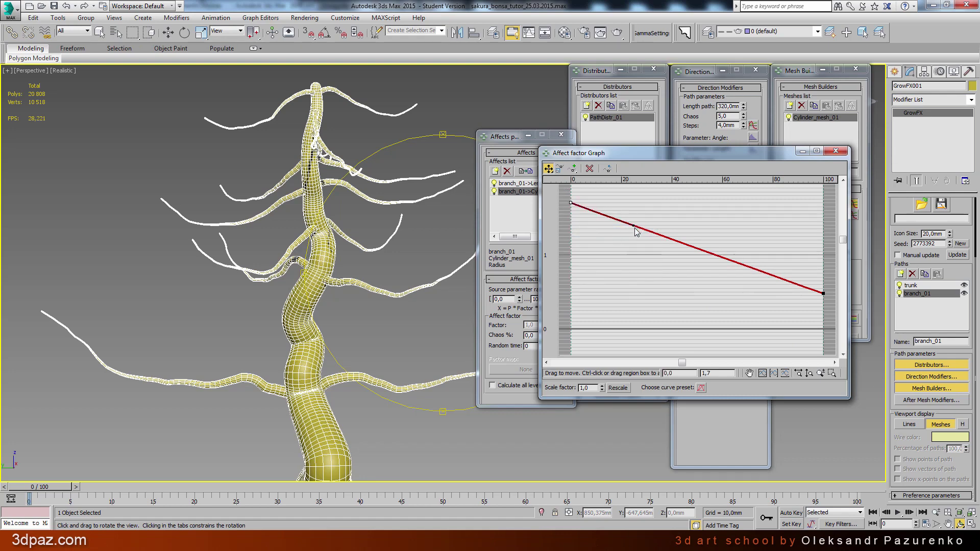
left_click_drag(634, 226, 778, 204)
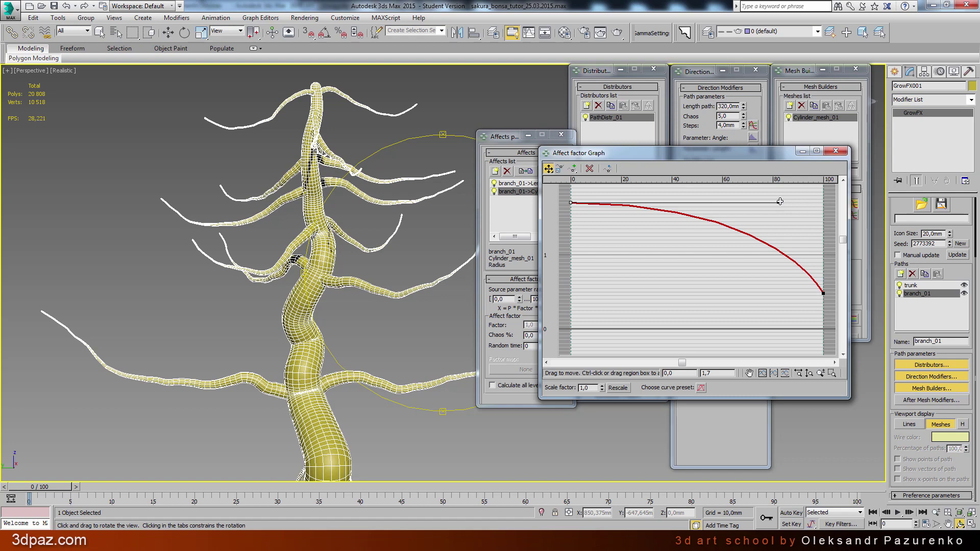
left_click(835, 150)
mouse_move(362, 222)
left_mouse_down()
mouse_move(367, 251)
mouse_move(394, 219)
mouse_move(404, 262)
mouse_move(324, 235)
mouse_move(357, 272)
mouse_move(400, 281)
left_mouse_up()
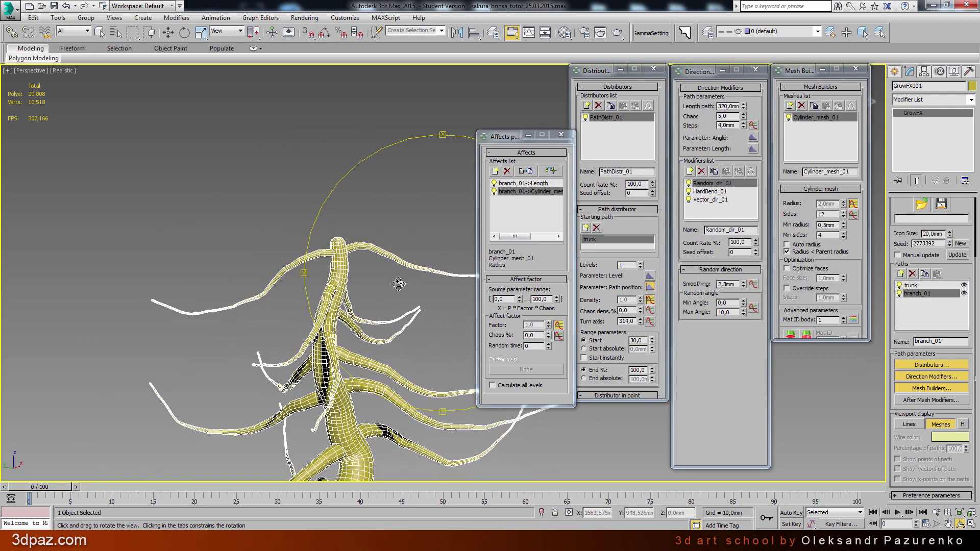
Step: Add a Path Position distributor from the trunk with Pos_01 at 100%
left_click(561, 135)
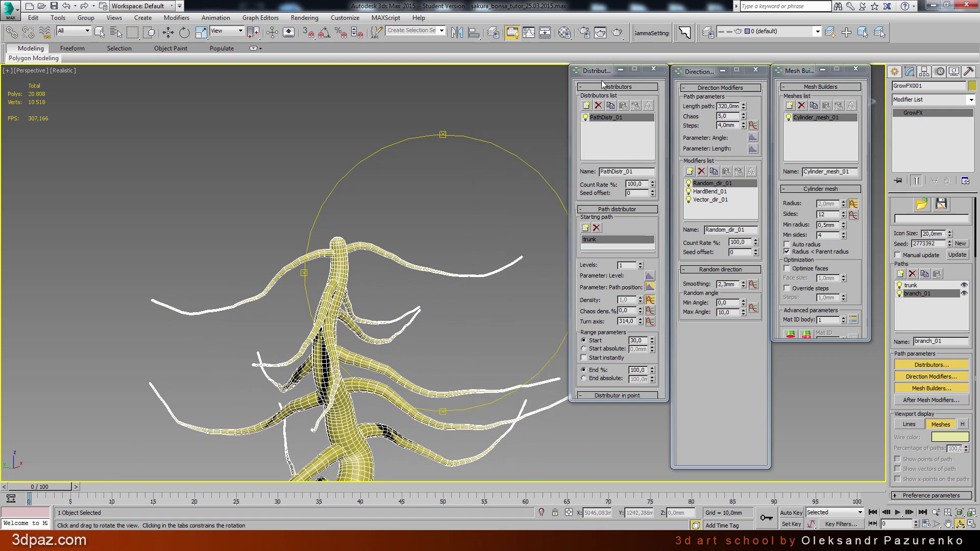
left_click(587, 106)
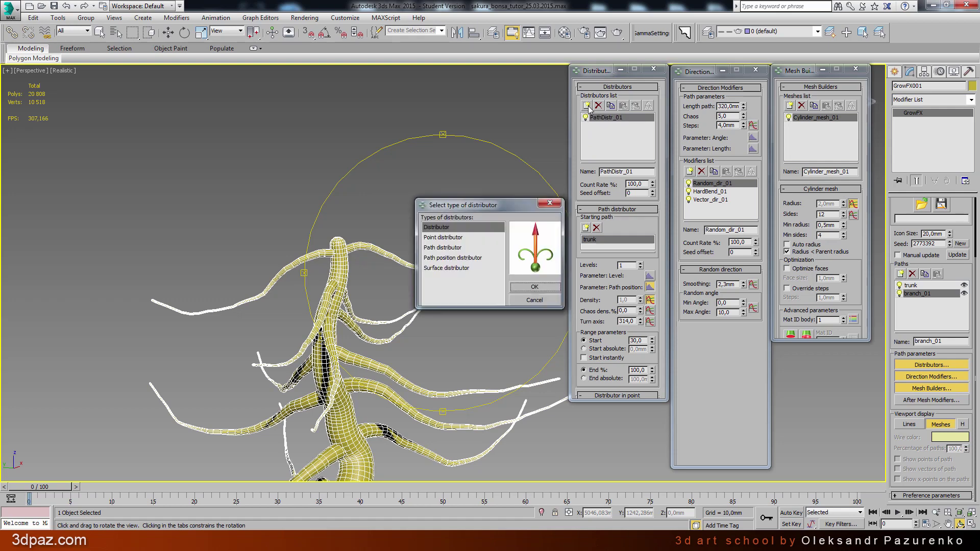
left_click(445, 260)
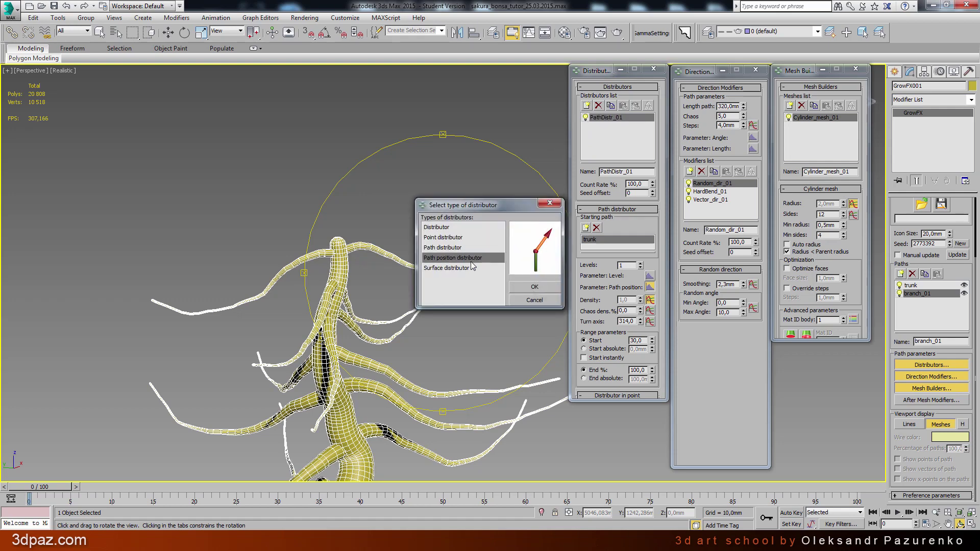
left_click(544, 288)
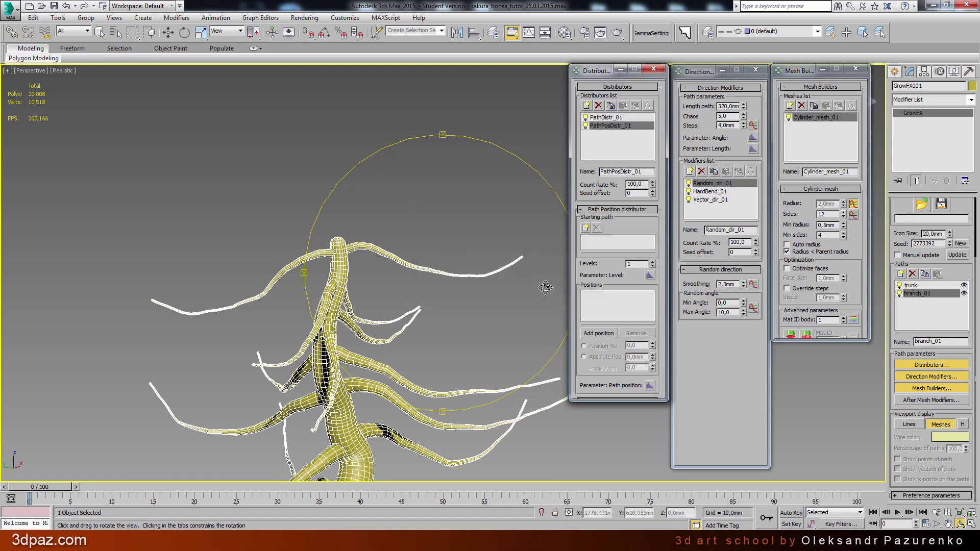
left_click(586, 230)
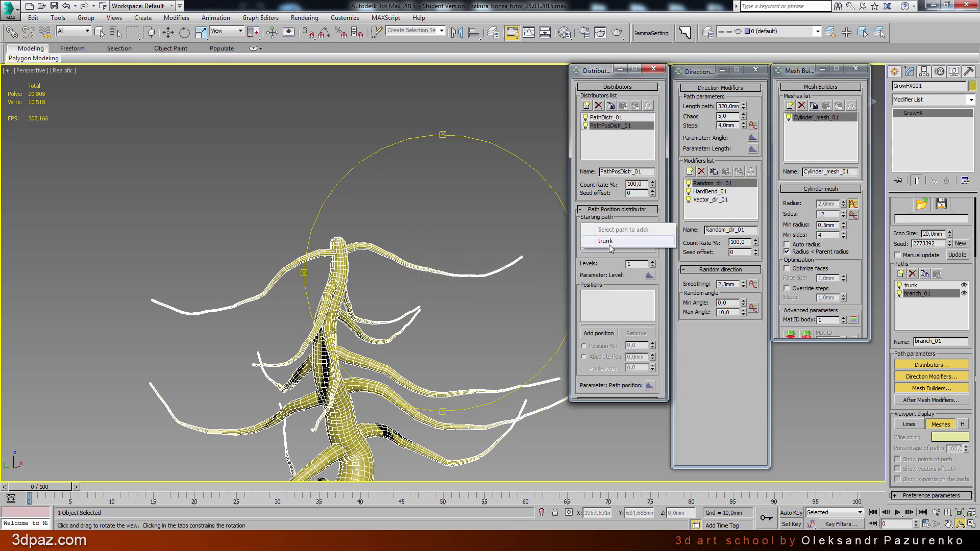
left_click(604, 242)
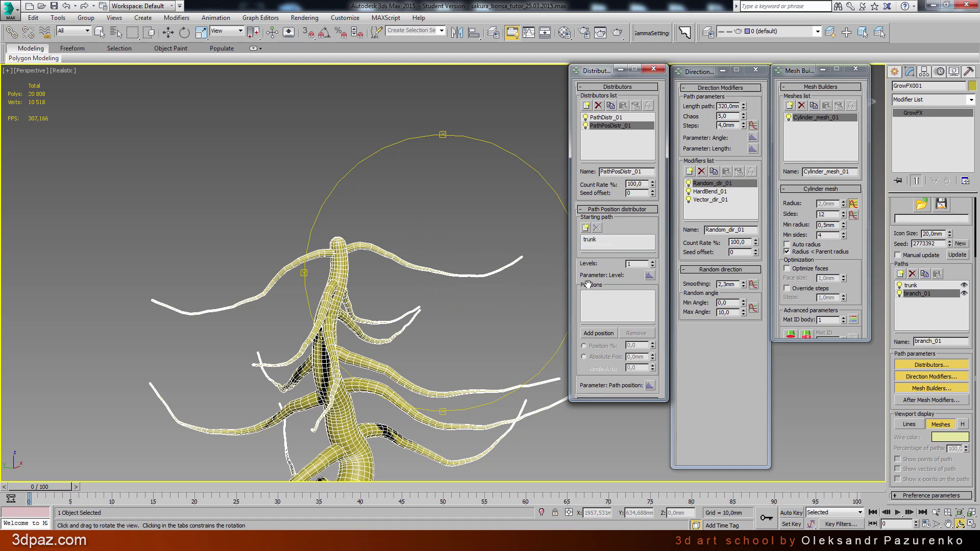
left_click(599, 333)
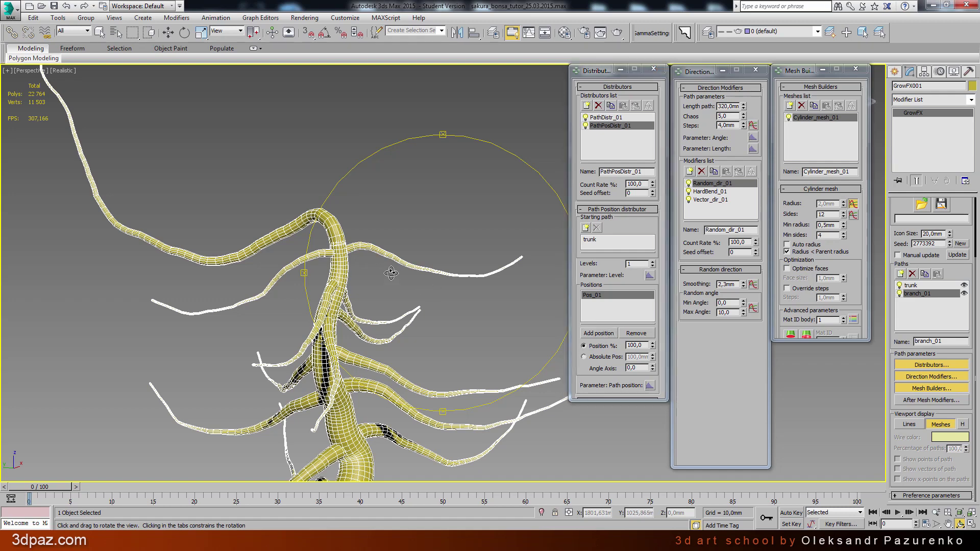
mouse_move(392, 273)
left_mouse_down()
mouse_move(264, 204)
mouse_move(415, 279)
mouse_move(434, 275)
left_mouse_up()
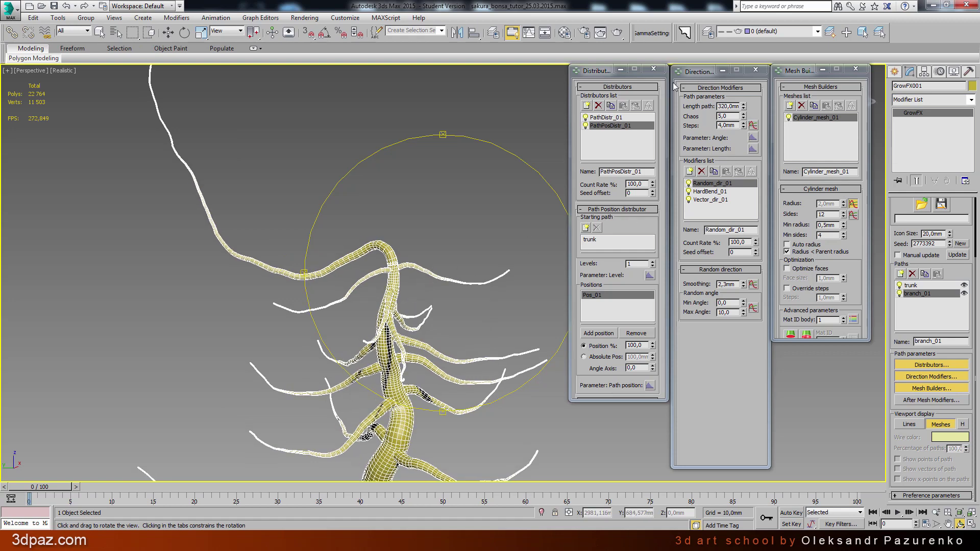
Step: Add a Trim modifier to branch_01
left_click(690, 171)
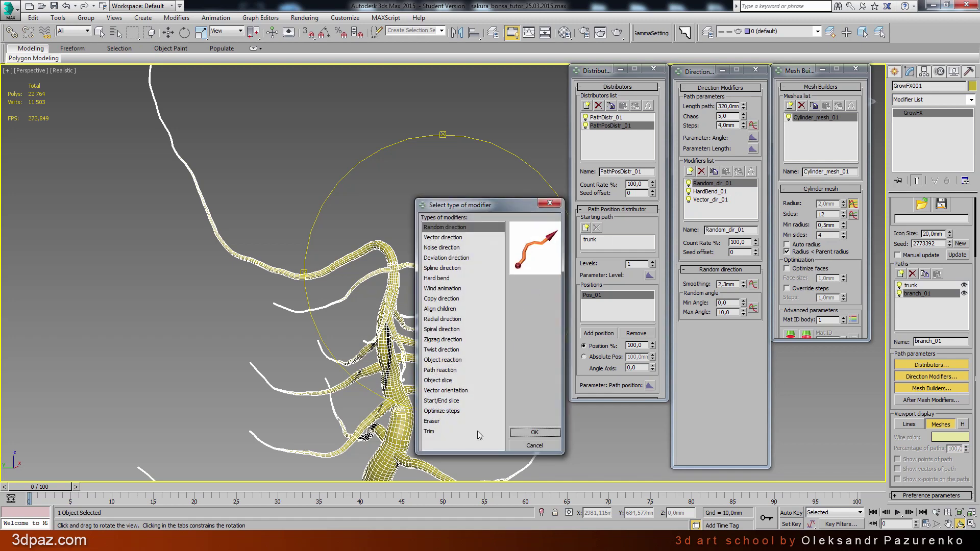
left_click(430, 431)
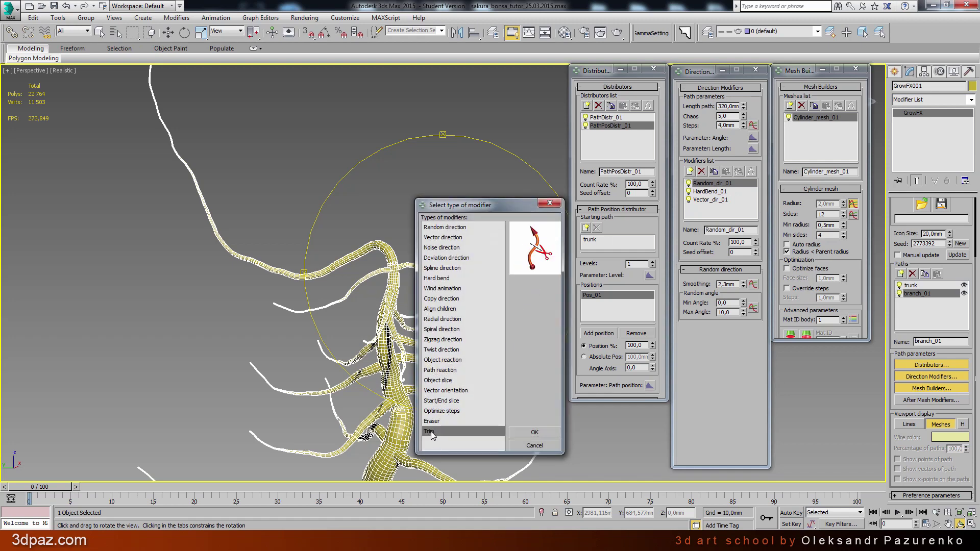
left_click(544, 433)
middle_click_drag(437, 267, 442, 254, "alt")
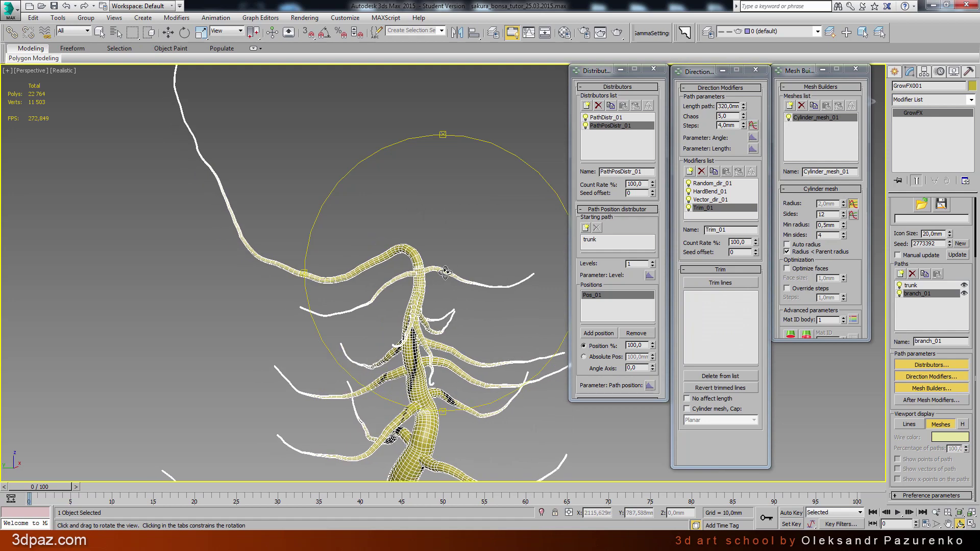
left_click_drag(442, 255, 475, 278)
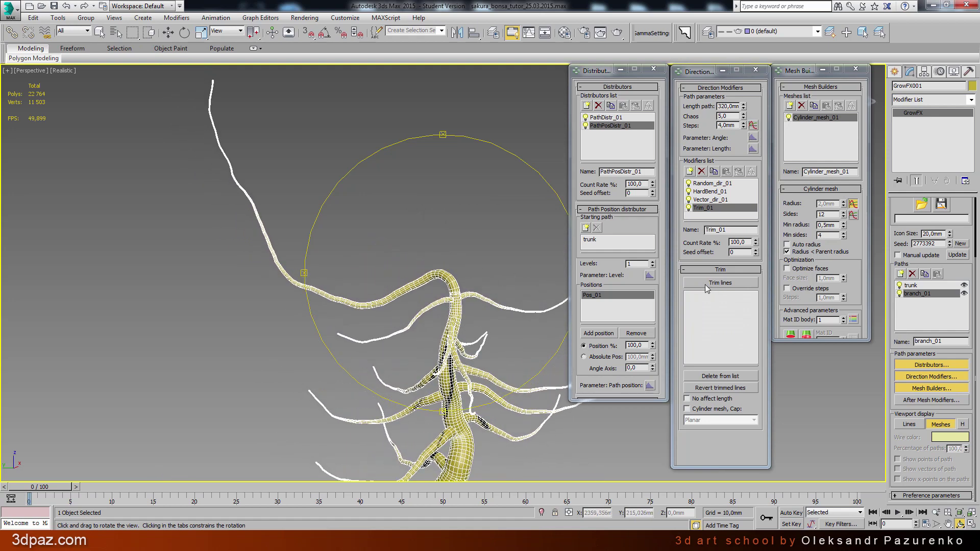
Step: In Lines display, trim the overly long upper branch, then return to Meshes and review
left_click(728, 285)
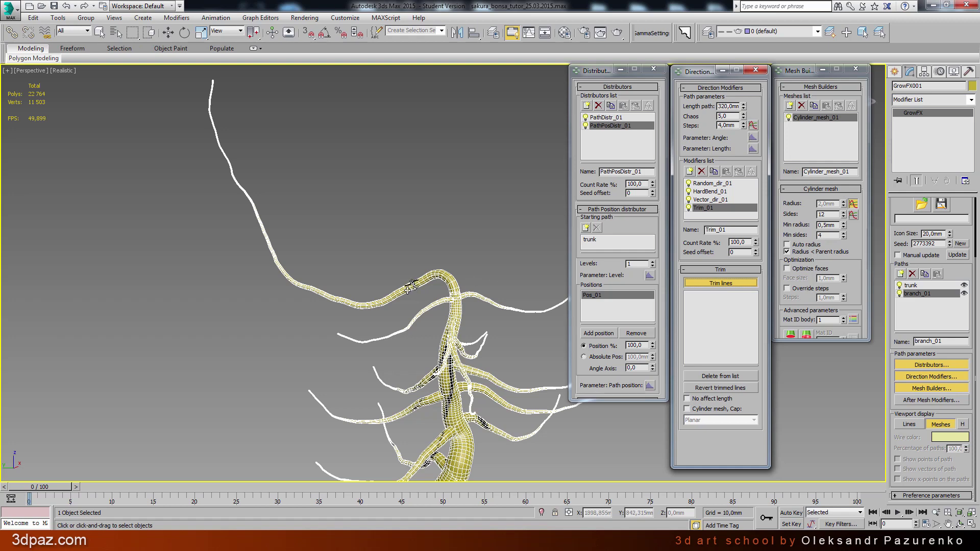
left_click(908, 426)
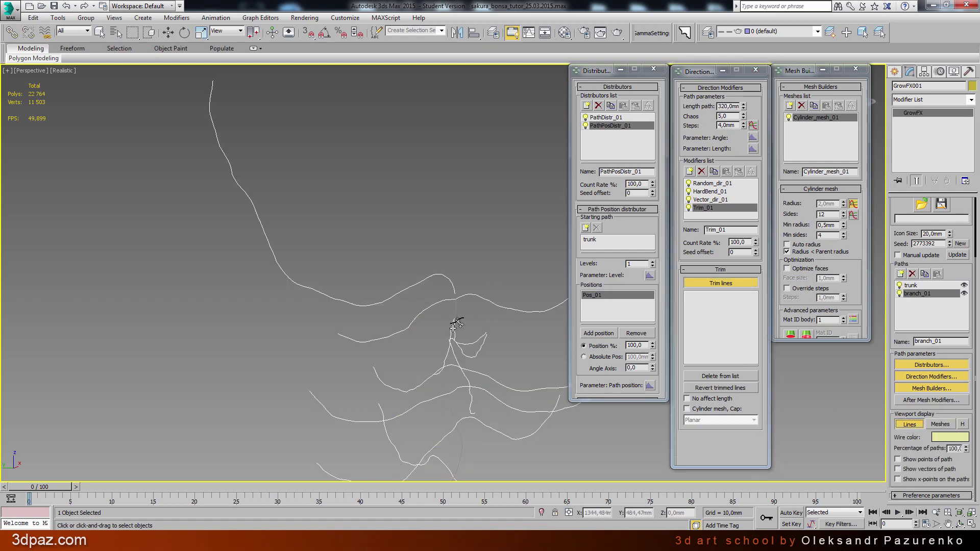
left_click(402, 289)
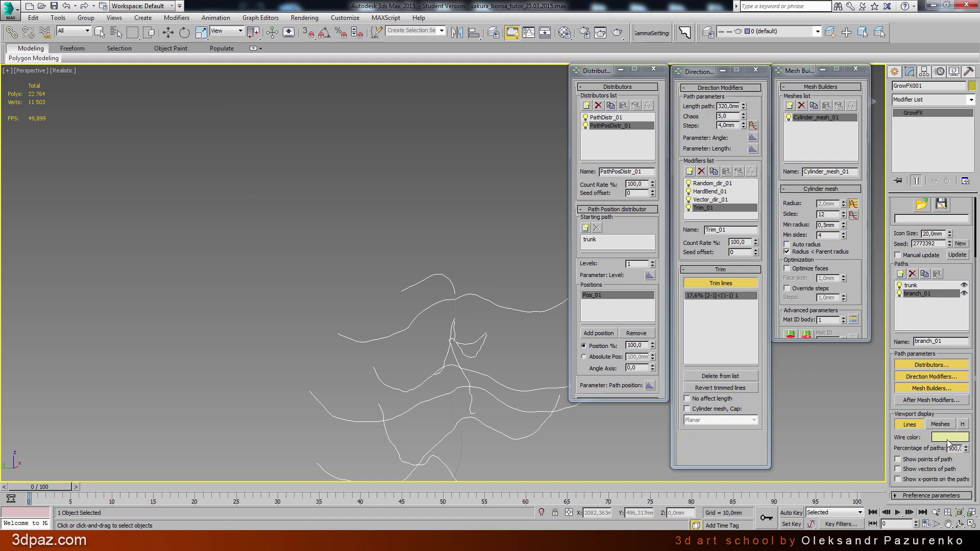
left_click(939, 425)
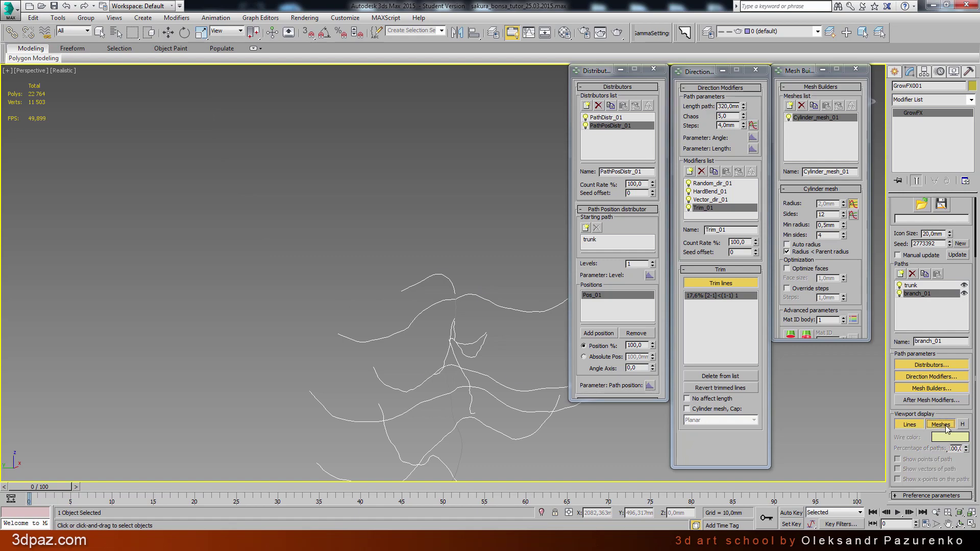
left_click(960, 524)
mouse_move(450, 296)
left_mouse_down()
mouse_move(513, 287)
mouse_move(377, 290)
left_mouse_up()
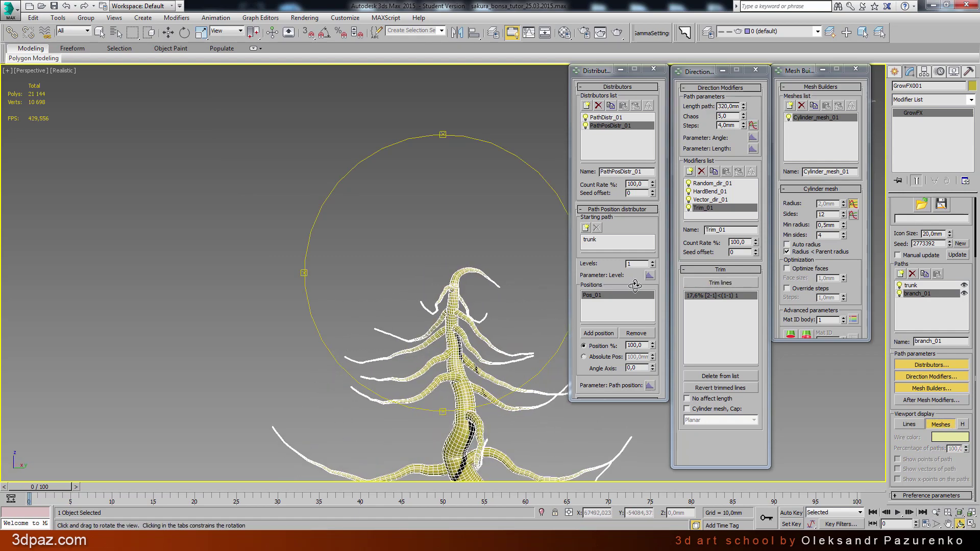
left_click_drag(466, 286, 494, 293)
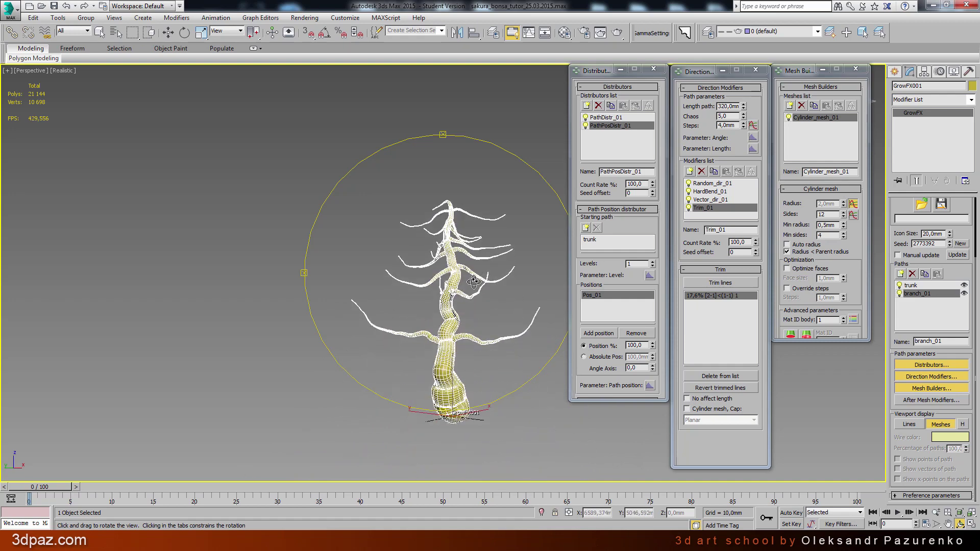
mouse_move(521, 292)
left_mouse_down()
mouse_move(497, 291)
mouse_move(469, 310)
left_mouse_up()
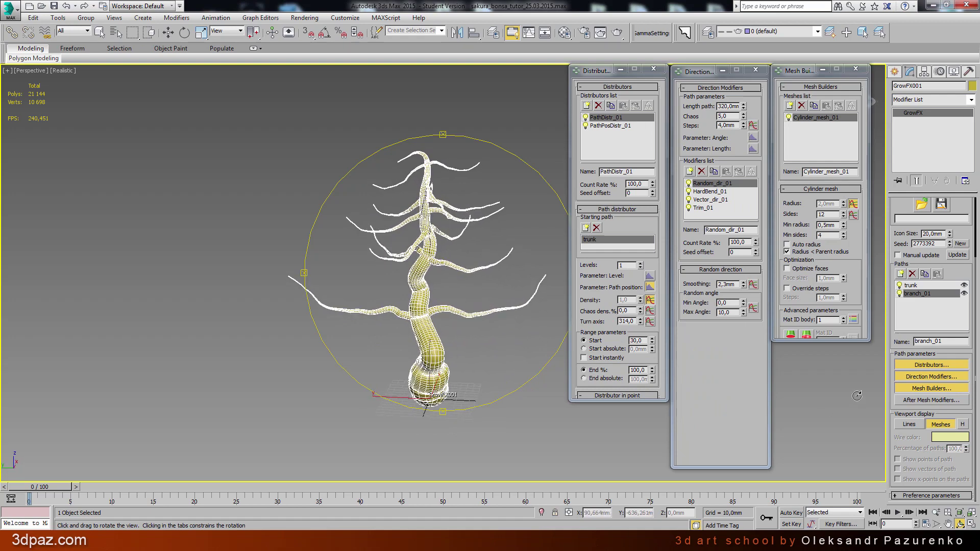
Step: Switch to Lines display and add a new path named branch_02
left_click(909, 424)
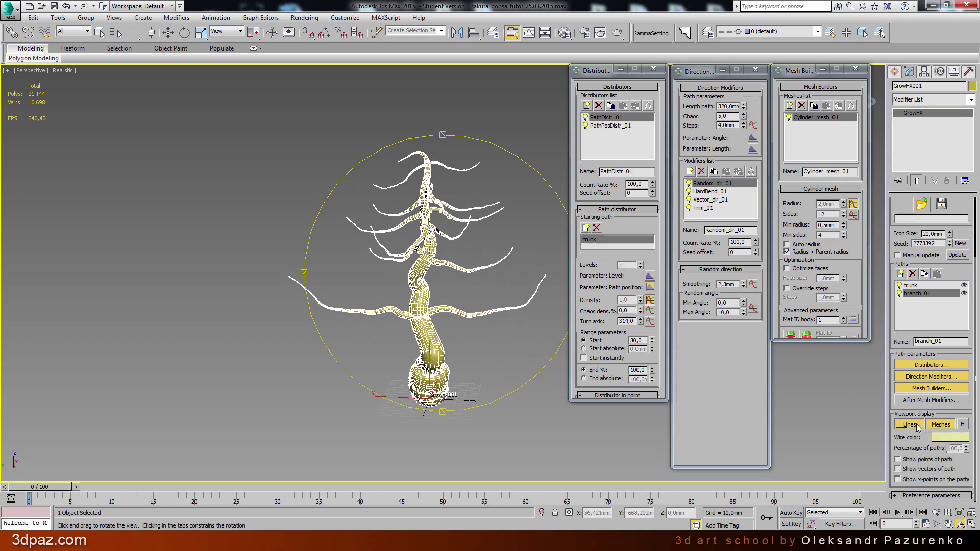
mouse_move(485, 295)
left_mouse_down()
mouse_move(475, 306)
mouse_move(478, 294)
left_mouse_up()
scroll(470, 313, "up", 3)
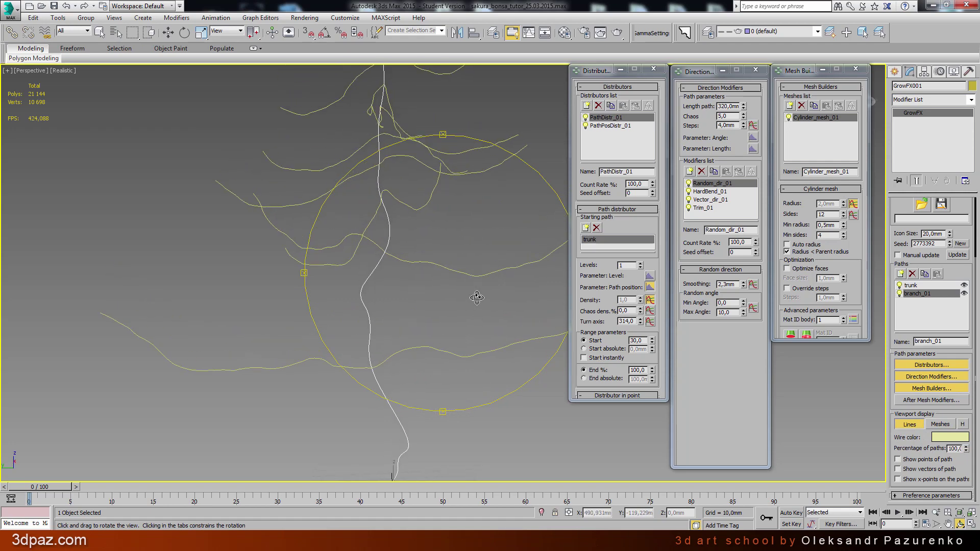
left_click(900, 274)
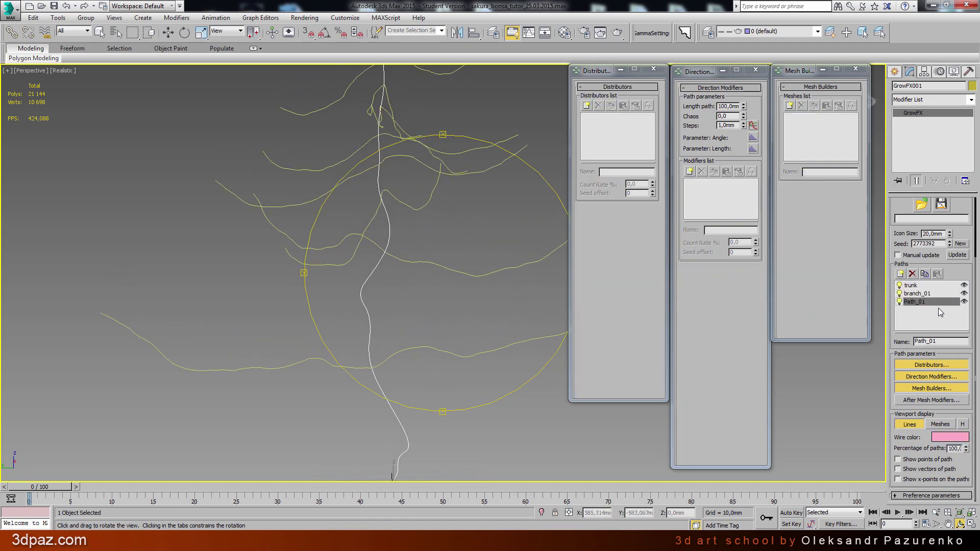
double_click(950, 343)
key("BackSpace")
type("2")
key("Return")
Step: Orbit out to view the whole tree and begin adding a distributor to branch_02
left_click_drag(565, 345, 492, 305)
scroll(507, 301, "down", 3)
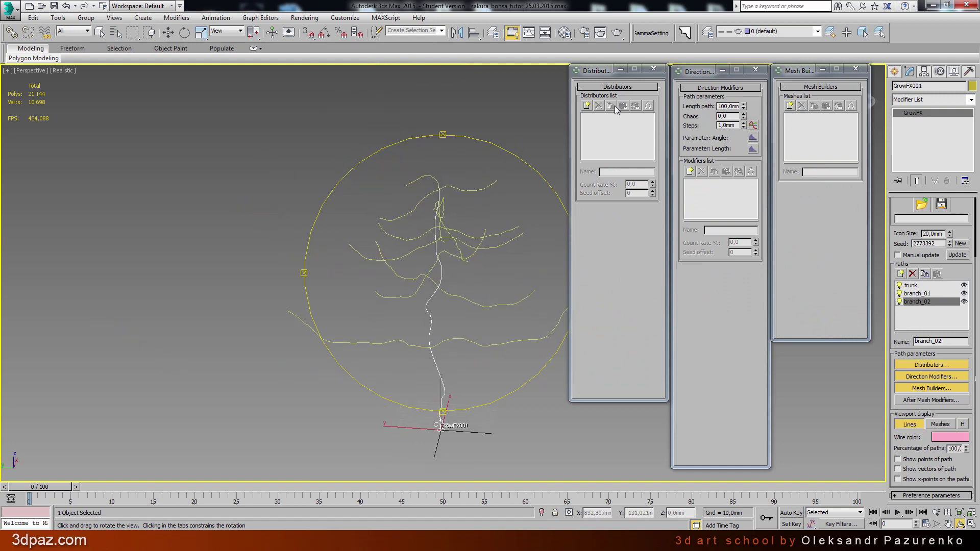
left_click(588, 107)
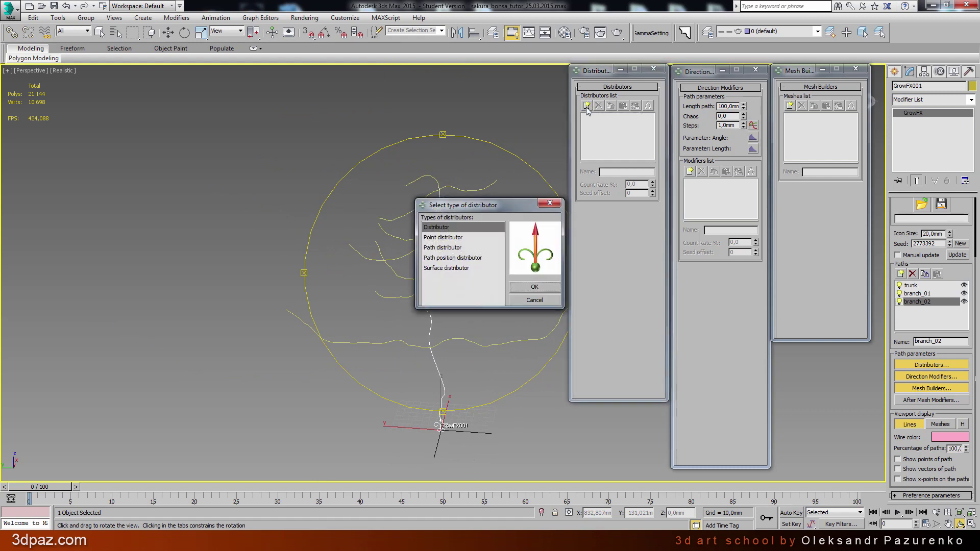
Step: Add a Path distributor to branch_02 with branch_01 as its starting path
left_click(441, 248)
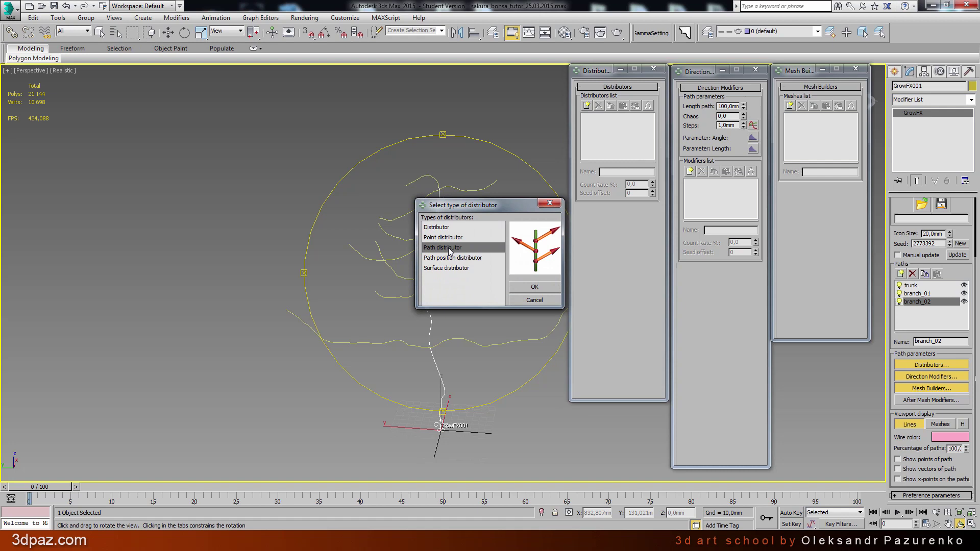
left_click(546, 287)
left_click_drag(510, 283, 483, 267)
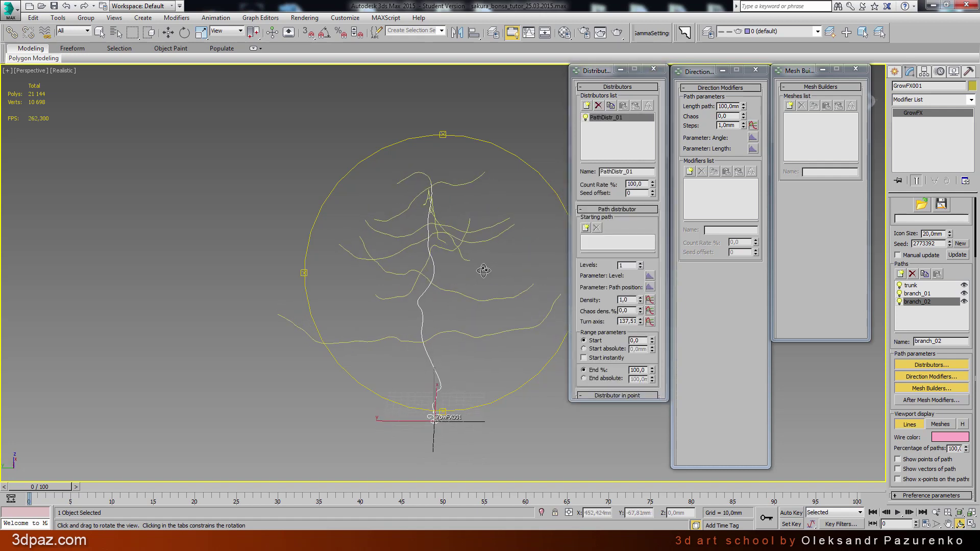
left_click(585, 228)
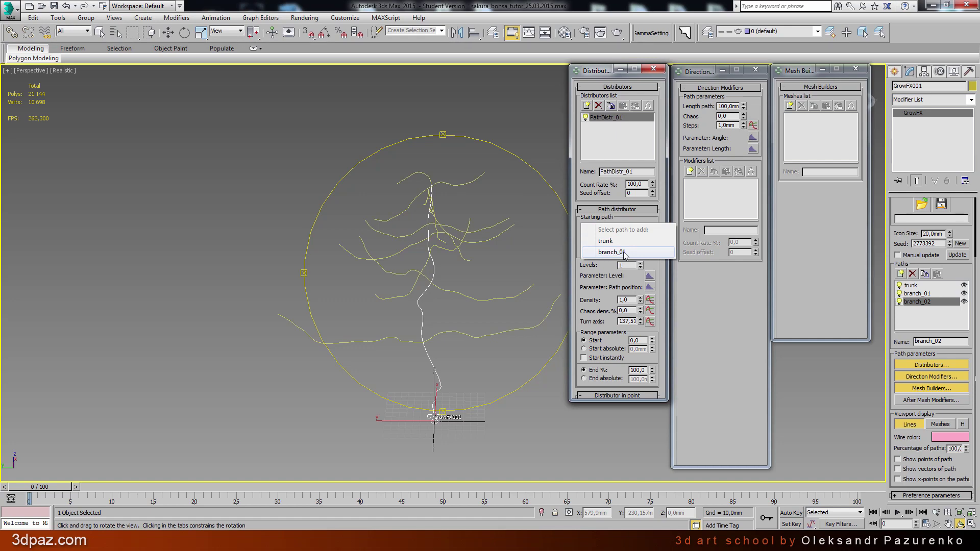
left_click(625, 252)
left_click_drag(476, 301, 483, 280)
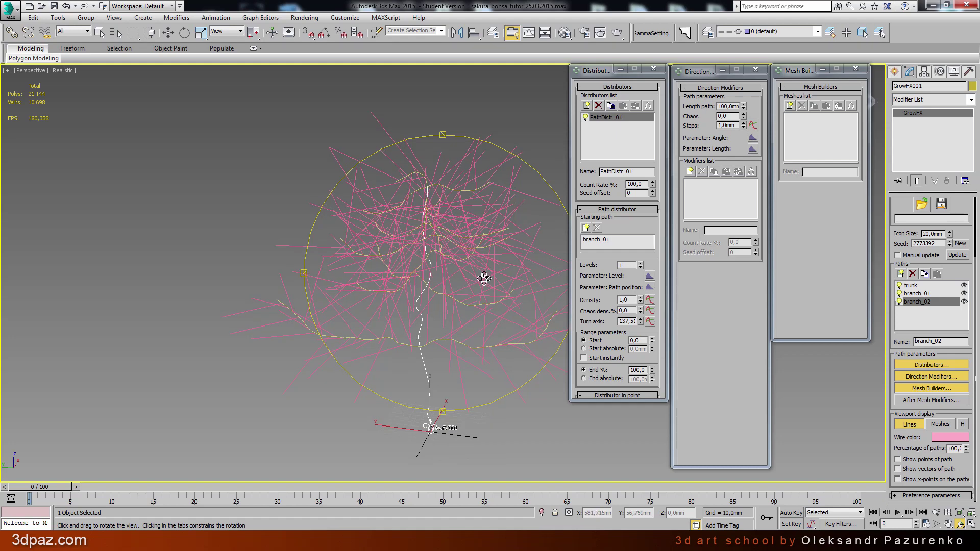
Step: Set the branch_02 twig path length to 80 mm and Chaos to 10
mouse_move(484, 277)
left_mouse_down()
mouse_move(478, 309)
mouse_move(423, 294)
mouse_move(476, 286)
mouse_move(518, 300)
mouse_move(485, 277)
left_mouse_up()
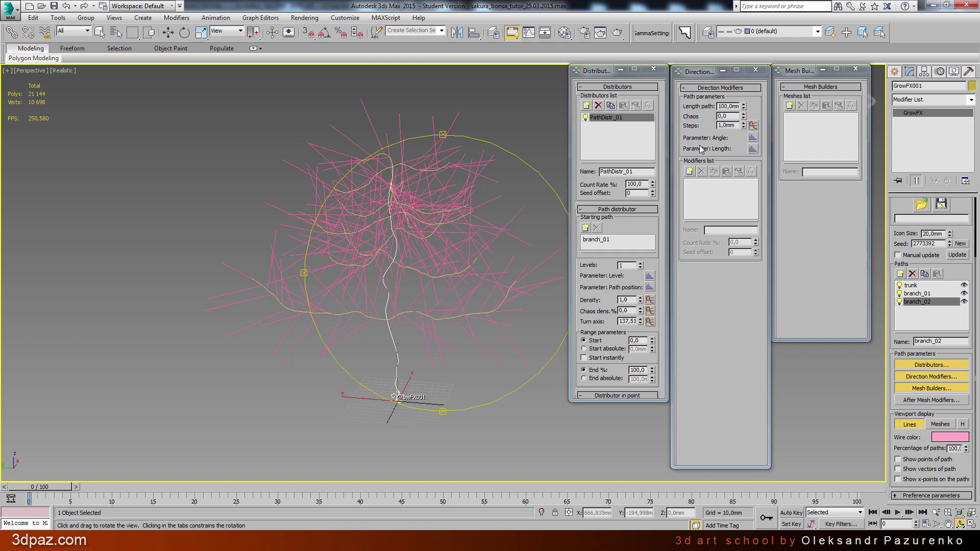
double_click(734, 106)
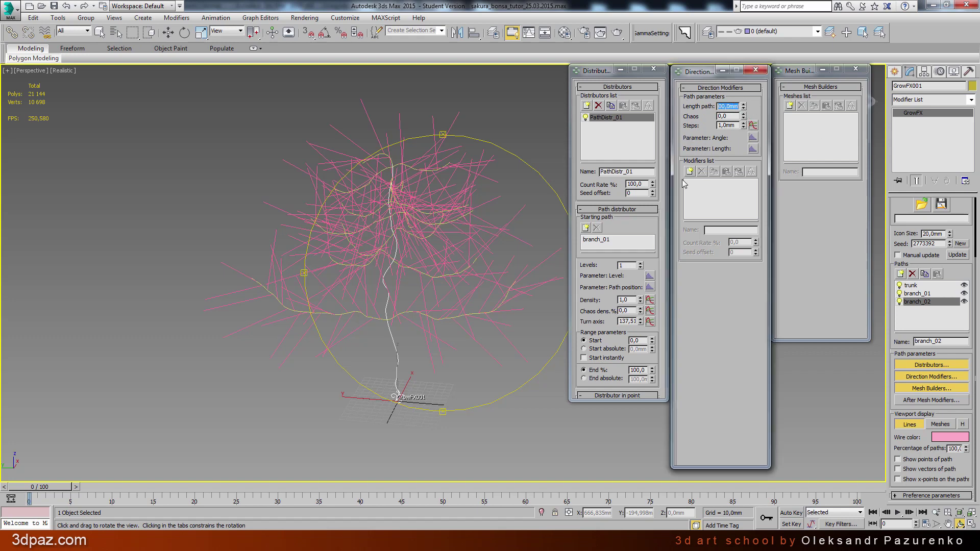
type("80")
key("Return")
left_click(728, 115)
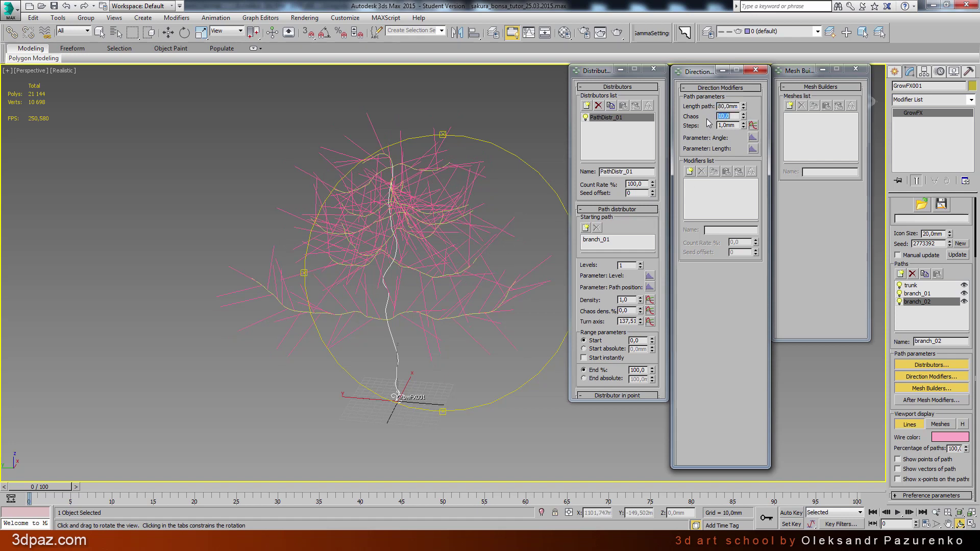
left_click_drag(496, 262, 504, 264)
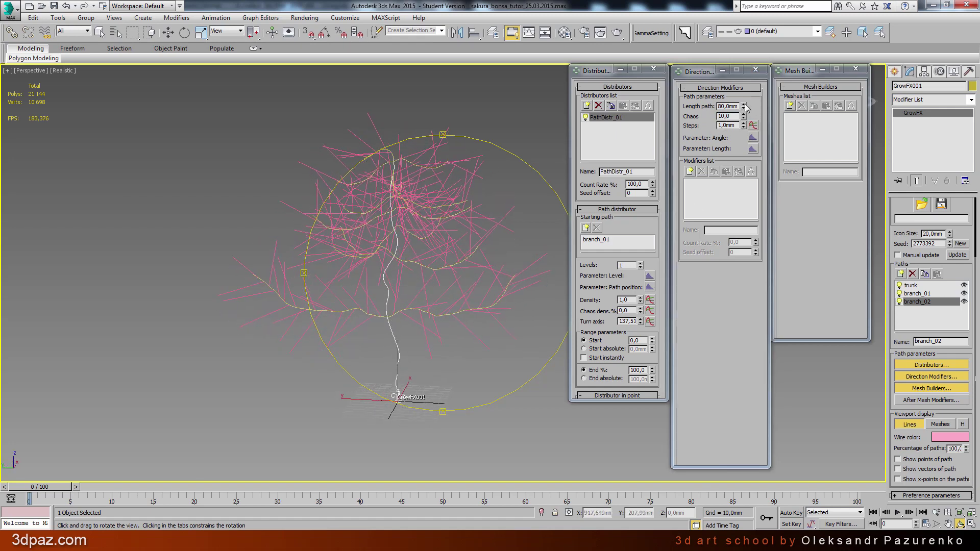
left_click_drag(744, 117, 753, 91)
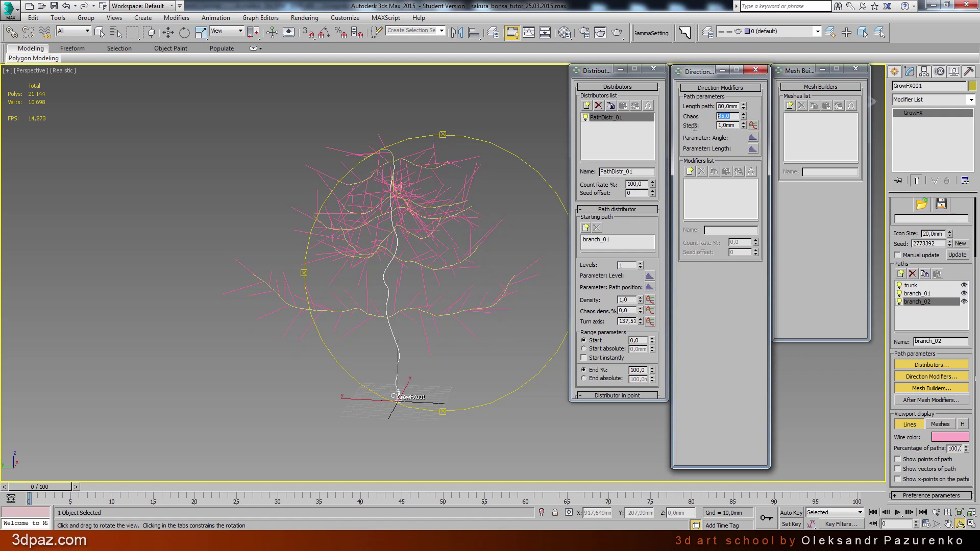
key("Return")
type("10")
key("Return")
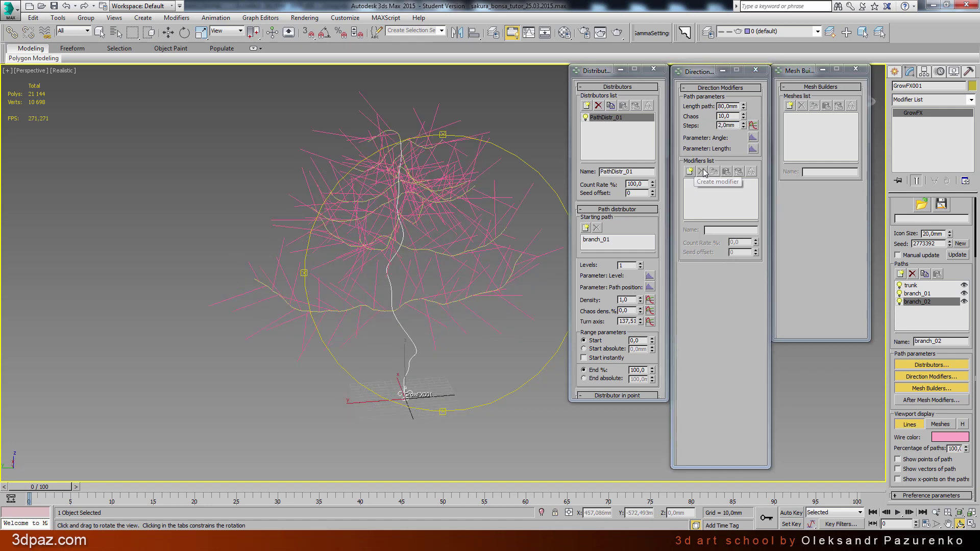
Step: Add a Random direction modifier to the twigs with 1,6mm smoothing and max angle 12
left_click(689, 172)
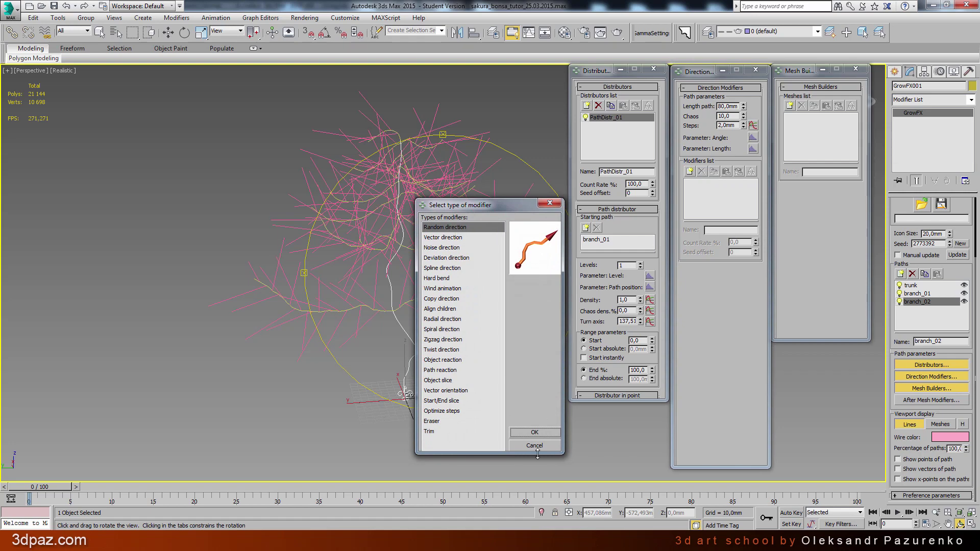
left_click(534, 432)
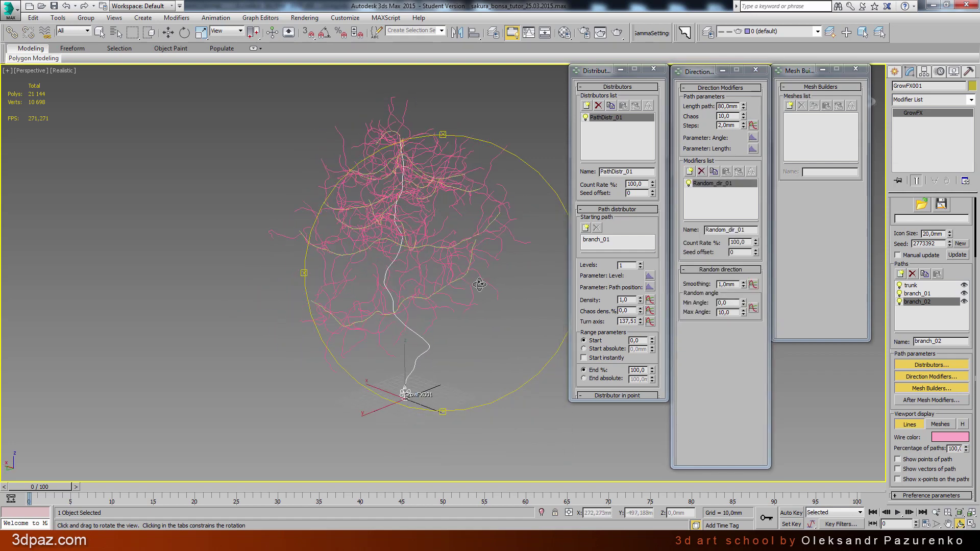
left_click_drag(479, 284, 448, 281)
left_click_drag(742, 288, 742, 278)
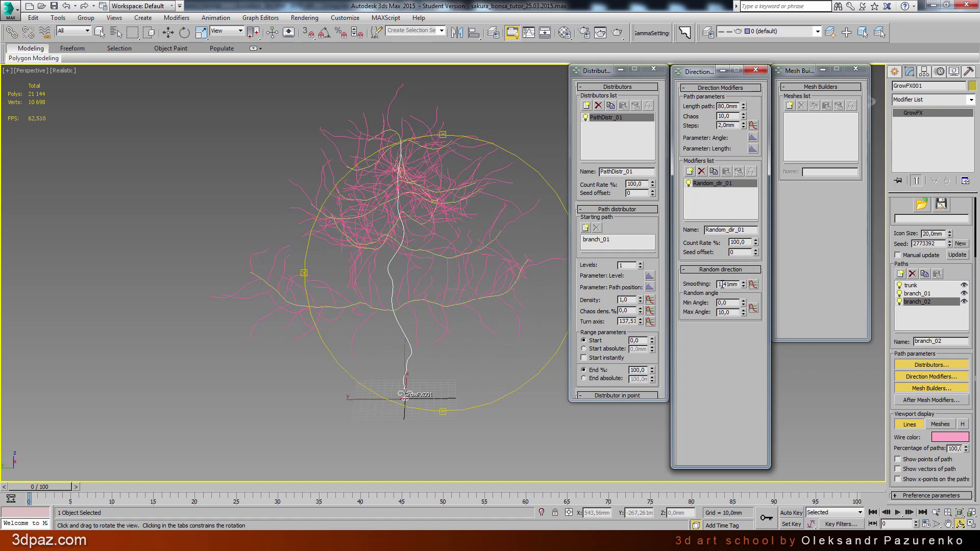
type("6")
key("Return")
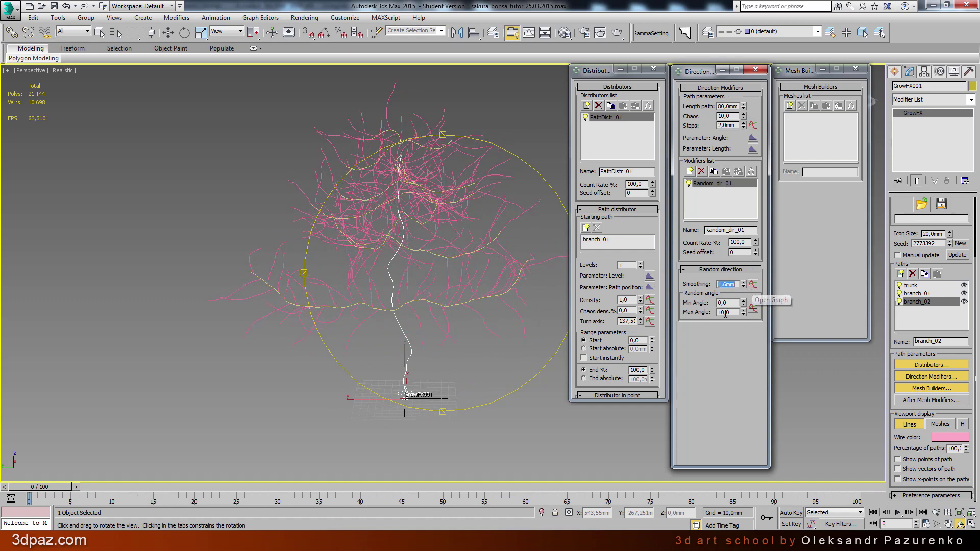
double_click(727, 313)
type("12")
key("Return")
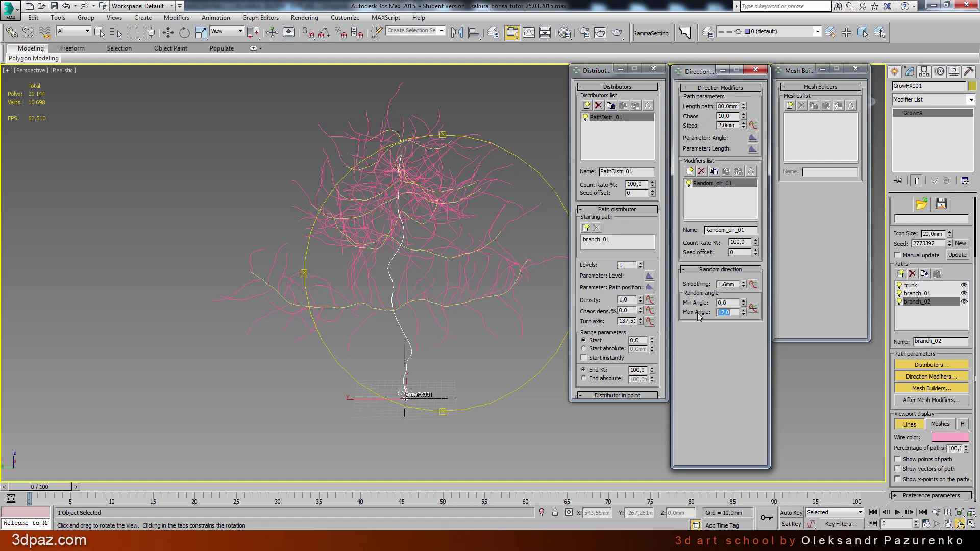
mouse_move(499, 318)
left_mouse_down()
mouse_move(470, 255)
mouse_move(365, 310)
left_mouse_up()
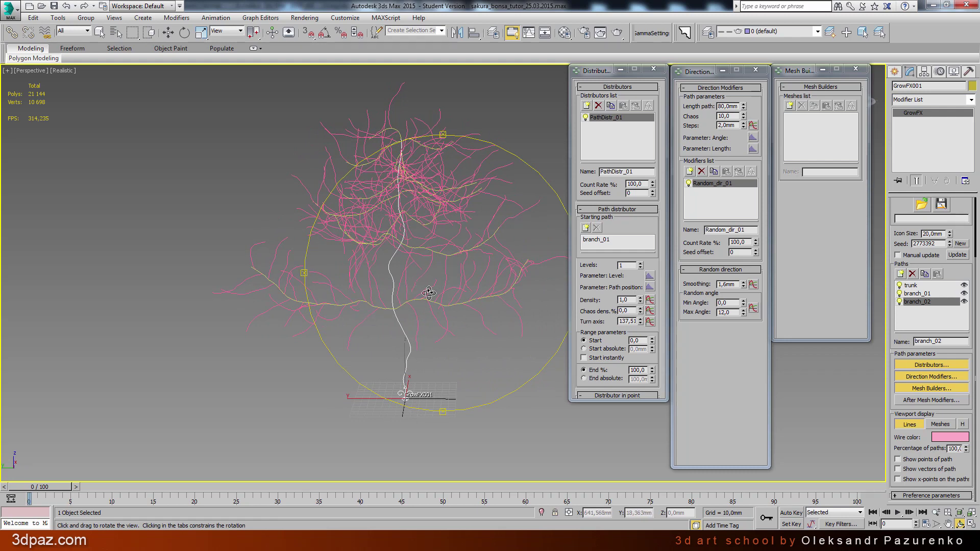
Step: Add a Vector direction modifier to branch_02 with strength 20,0
left_click(688, 173)
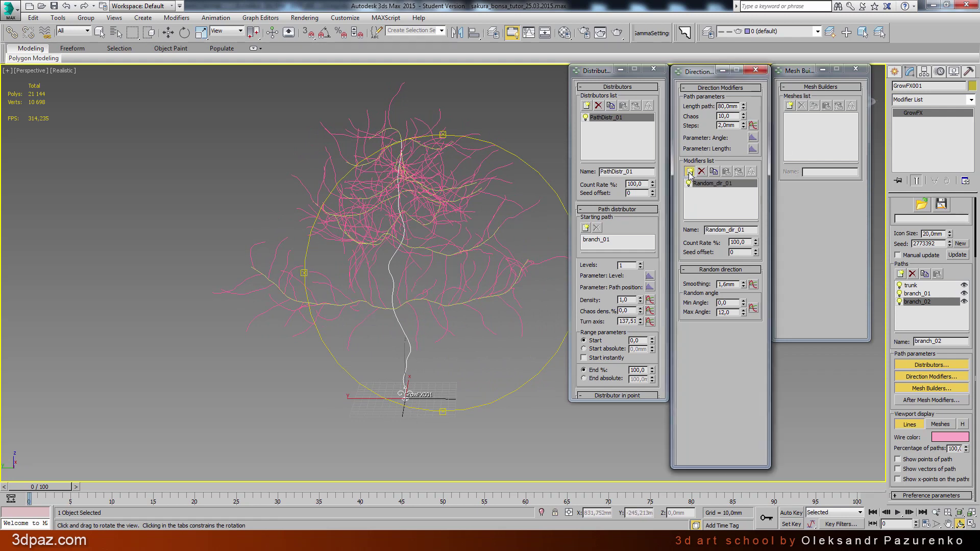
left_click(458, 238)
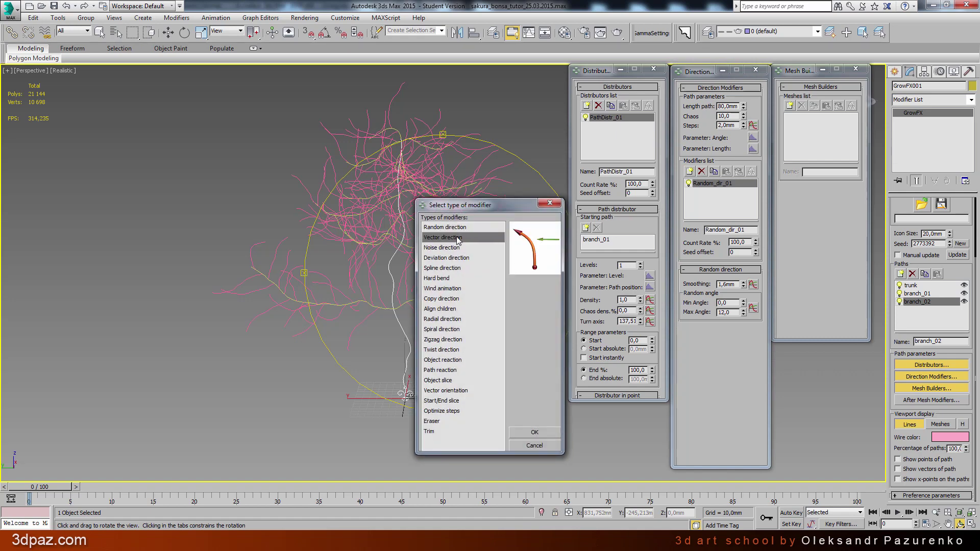
left_click(534, 433)
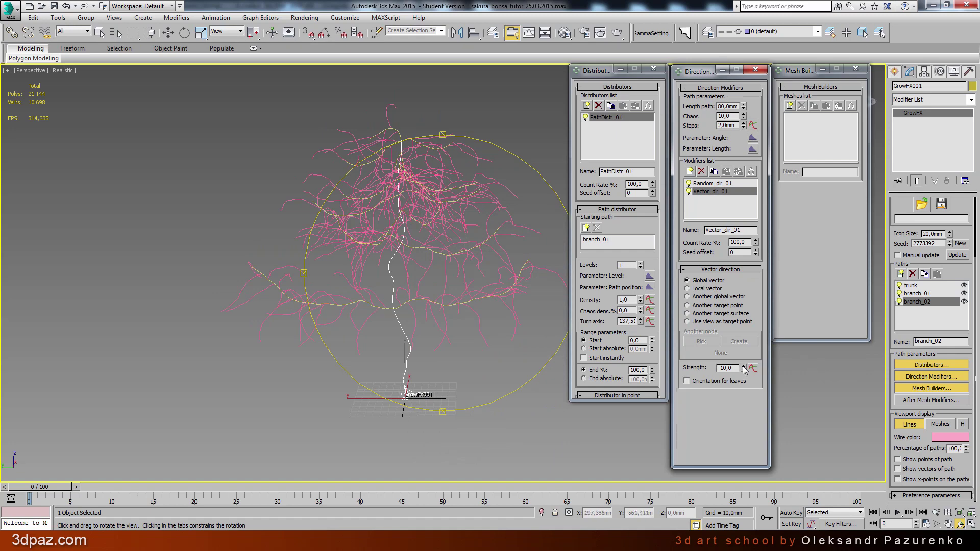
mouse_move(744, 370)
left_mouse_down()
mouse_move(736, 356)
mouse_move(734, 381)
left_mouse_up()
type("20")
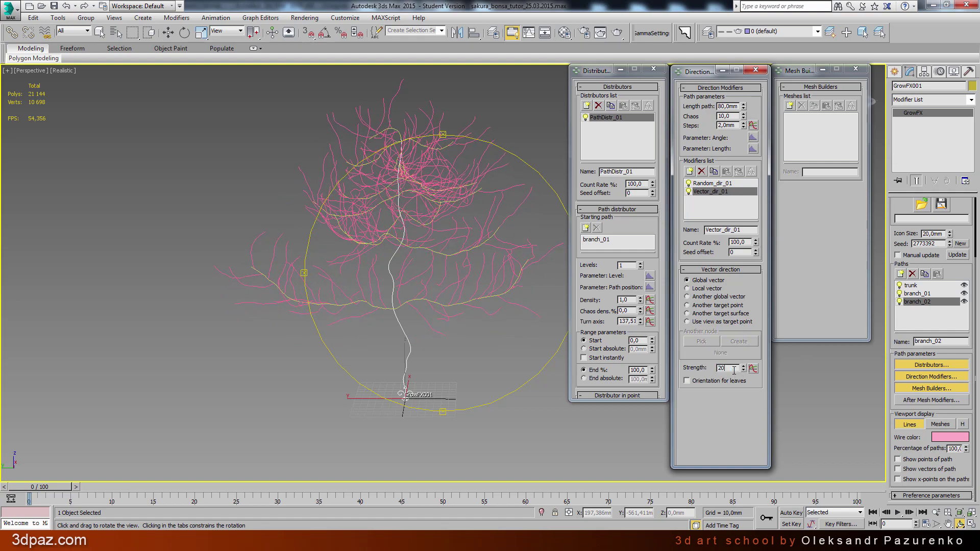
key("Return")
mouse_move(459, 285)
left_mouse_down()
mouse_move(525, 293)
mouse_move(444, 308)
left_mouse_up()
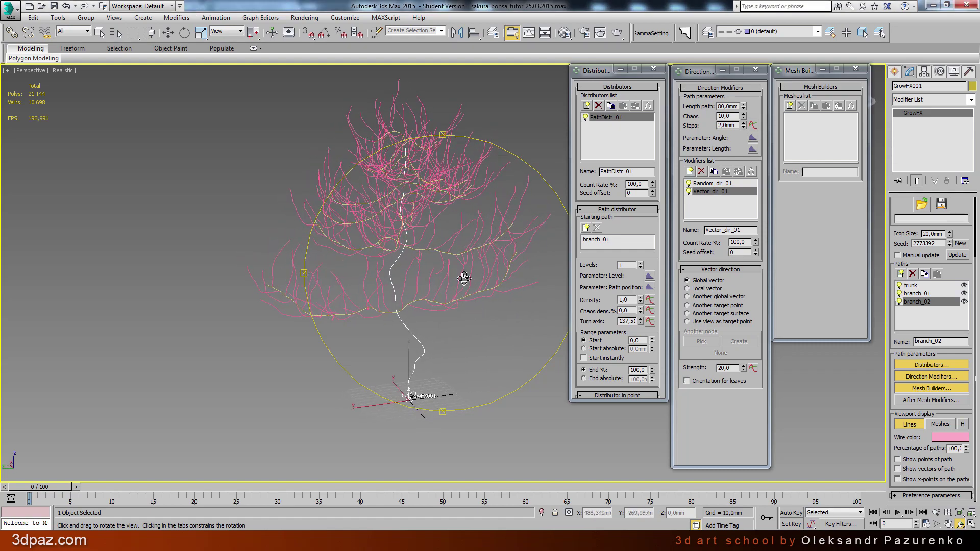
Step: Test a coarser path step length, then reset Steps to 2,0mm
scroll(474, 257, "up", 4)
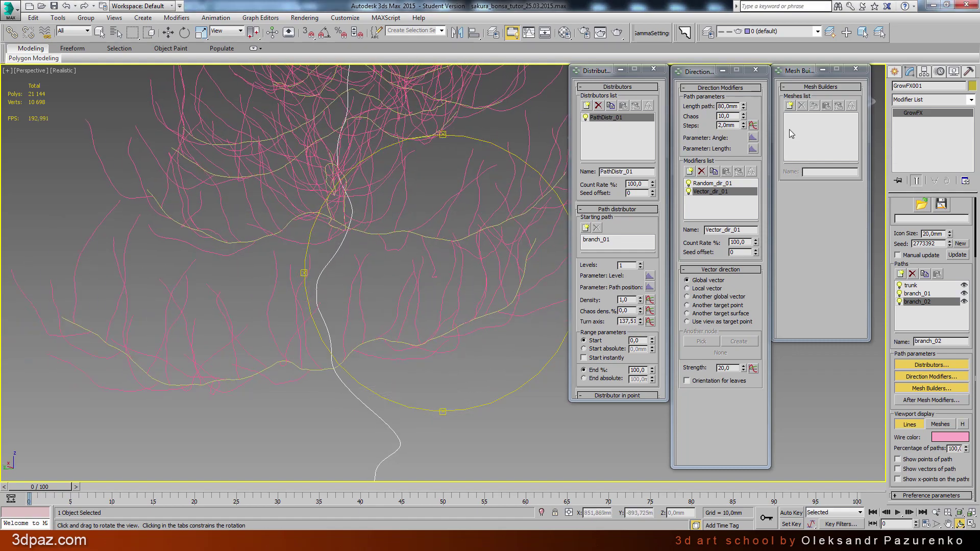
mouse_move(744, 127)
left_mouse_down()
mouse_move(772, 380)
mouse_move(772, 307)
mouse_move(805, 464)
mouse_move(807, 421)
mouse_move(804, 469)
mouse_move(819, 151)
mouse_move(768, 470)
left_mouse_up()
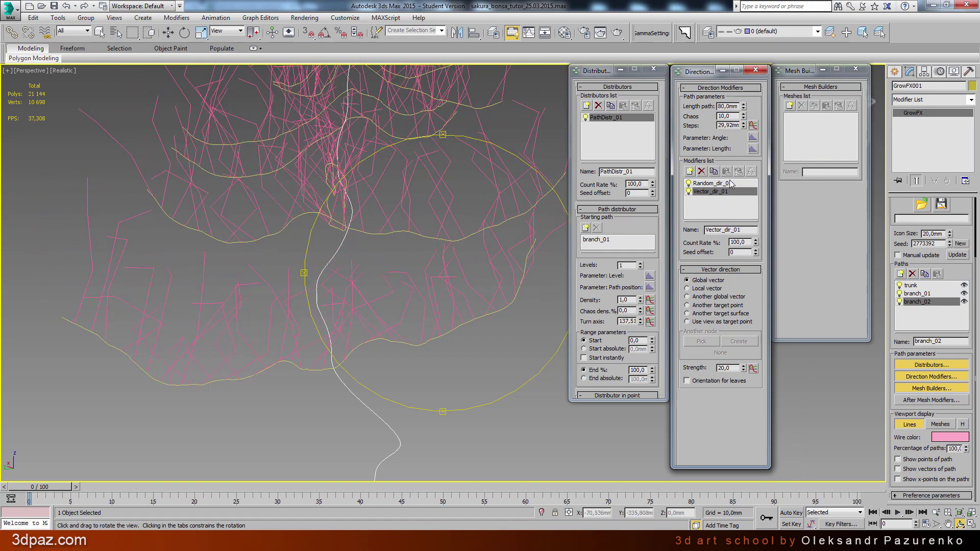
key("BackSpace")
type("2")
key("Return")
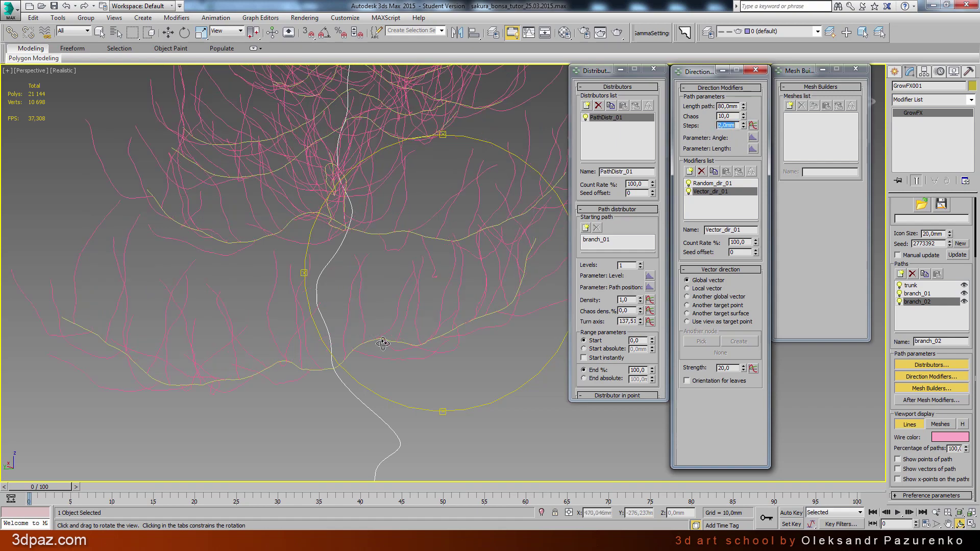
scroll(468, 319, "down", 2)
scroll(459, 316, "down", 2)
scroll(439, 310, "down", 3)
Step: Set the branch_02 path distributor to 2 levels with density 0,6
scroll(432, 328, "down", 1)
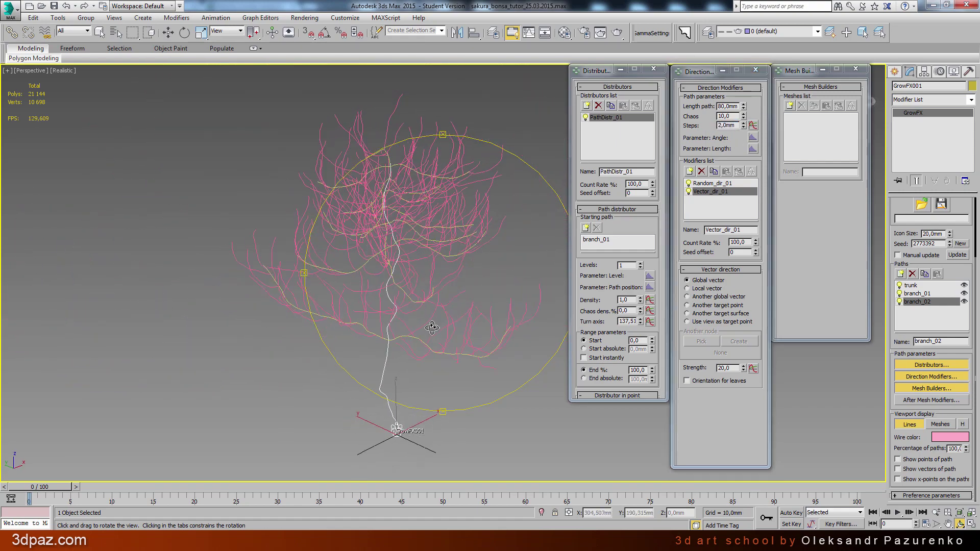
left_click_drag(431, 327, 448, 351)
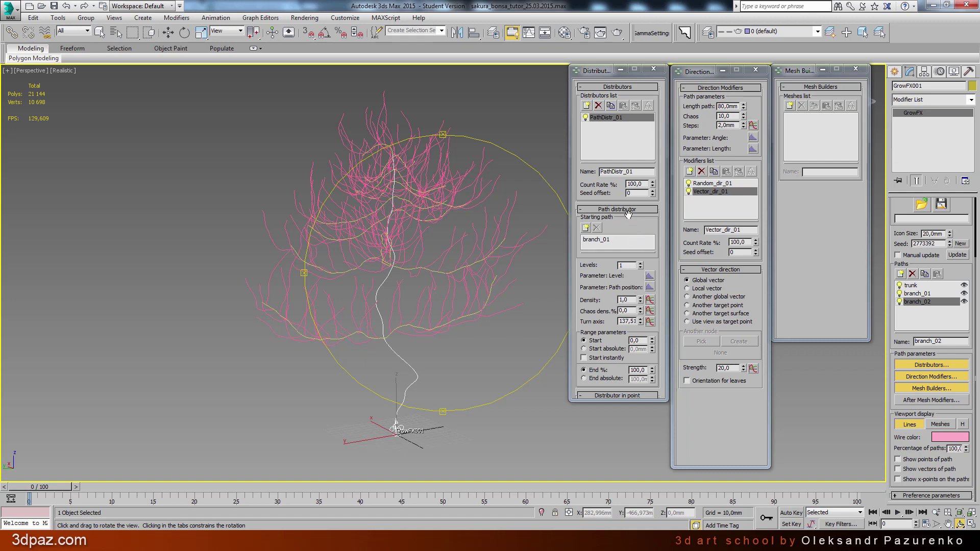
left_click_drag(598, 291, 597, 268)
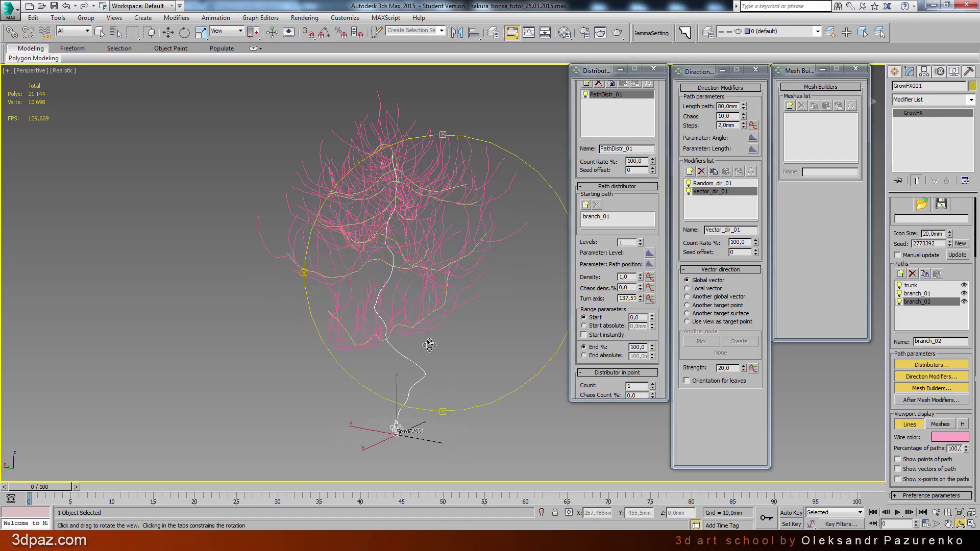
left_click_drag(429, 339, 521, 306)
left_click(640, 240)
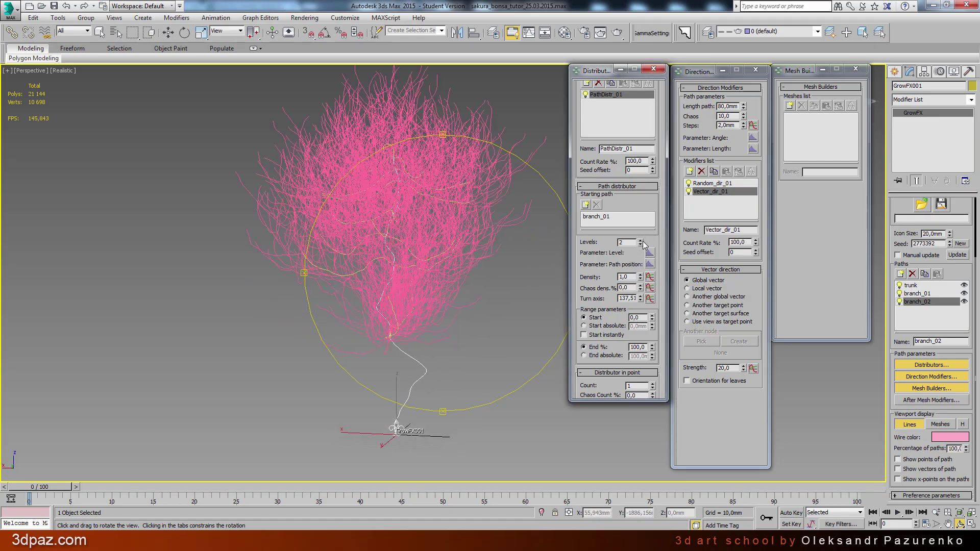
mouse_move(449, 286)
left_mouse_down()
mouse_move(381, 289)
mouse_move(411, 284)
mouse_move(439, 339)
mouse_move(494, 336)
mouse_move(451, 333)
left_mouse_up()
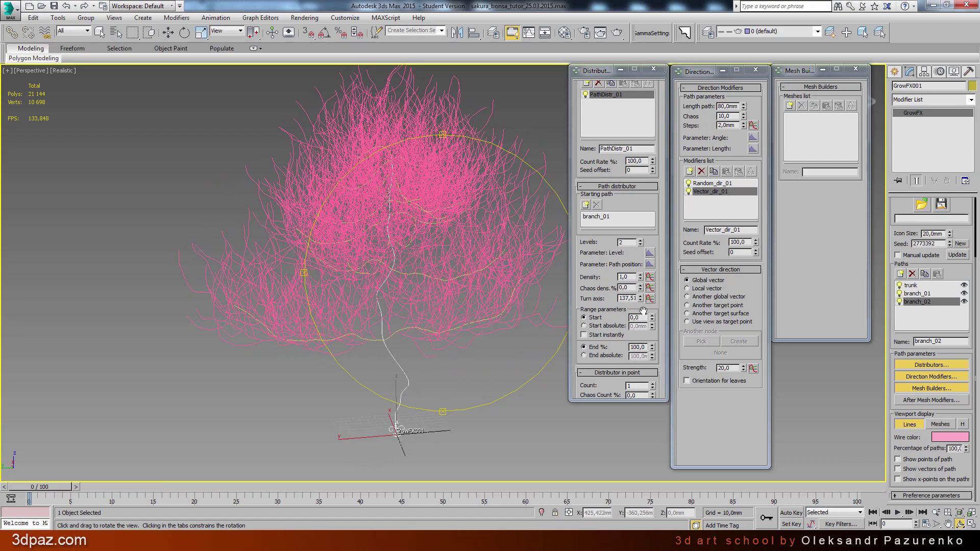
left_click_drag(641, 280, 641, 308)
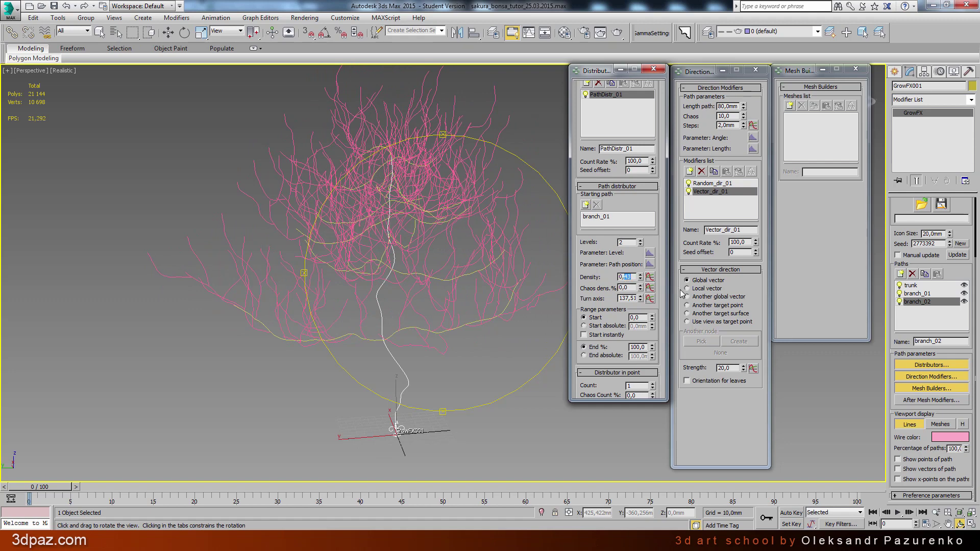
key("Return")
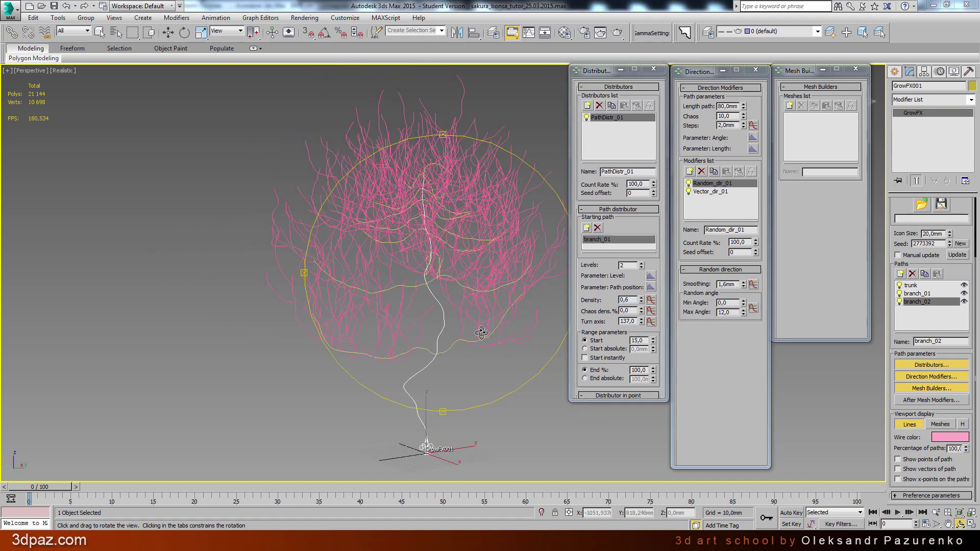
Step: Set the distributor's turn axis to 250 and range start to 15
left_click(629, 321)
mouse_move(534, 307)
left_mouse_down()
mouse_move(644, 318)
mouse_move(634, 320)
left_mouse_up()
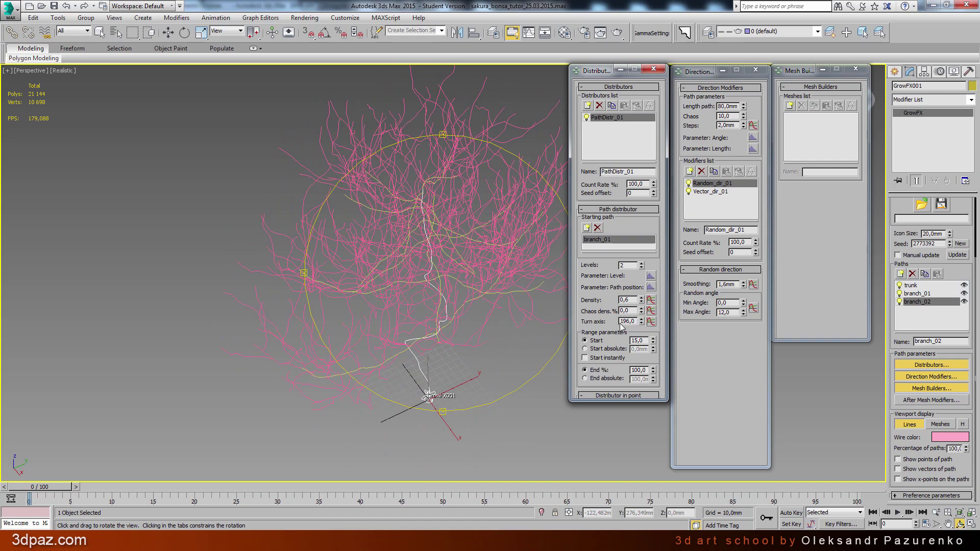
type("0")
key("Return")
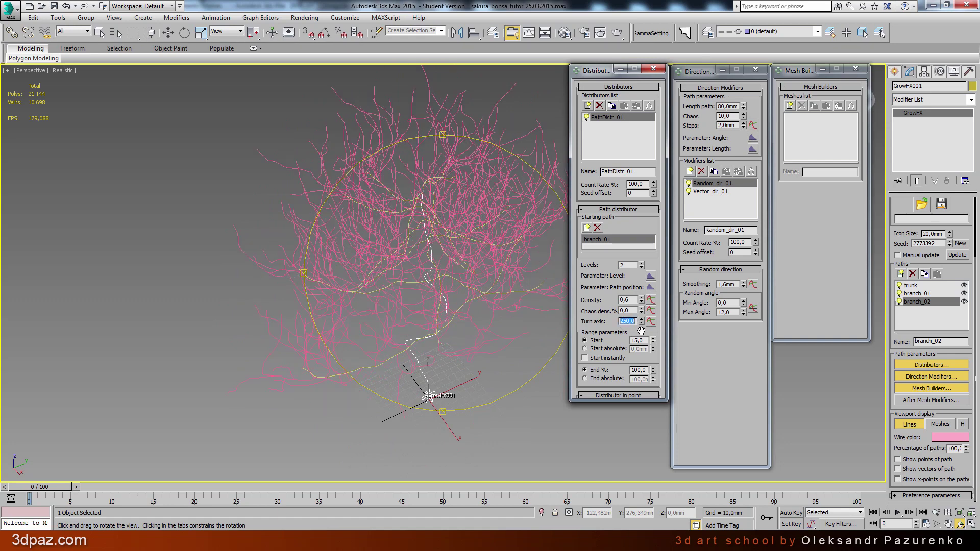
left_click(632, 340)
mouse_move(653, 343)
left_mouse_down()
mouse_move(653, 352)
mouse_move(611, 312)
left_mouse_up()
type("0")
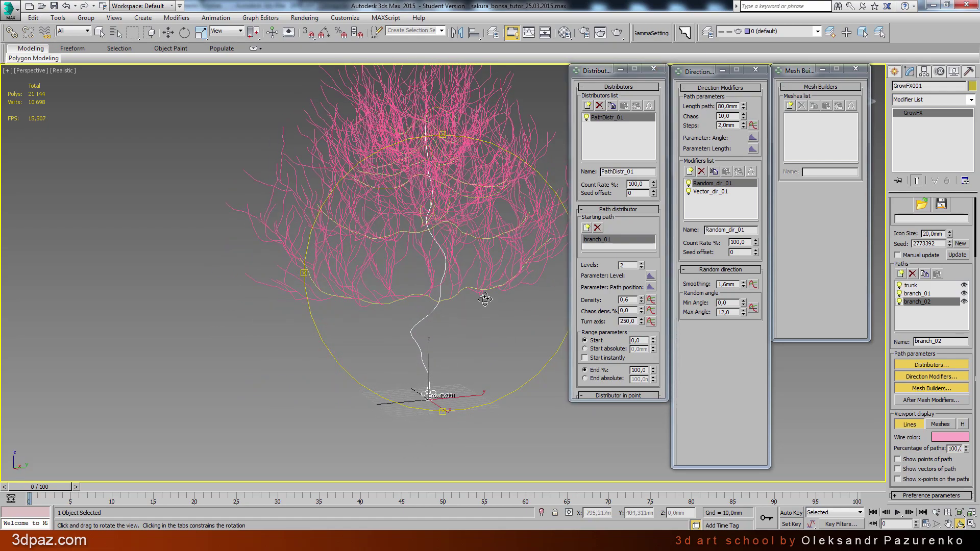
mouse_move(644, 341)
left_mouse_down()
mouse_move(620, 338)
mouse_move(659, 331)
left_mouse_up()
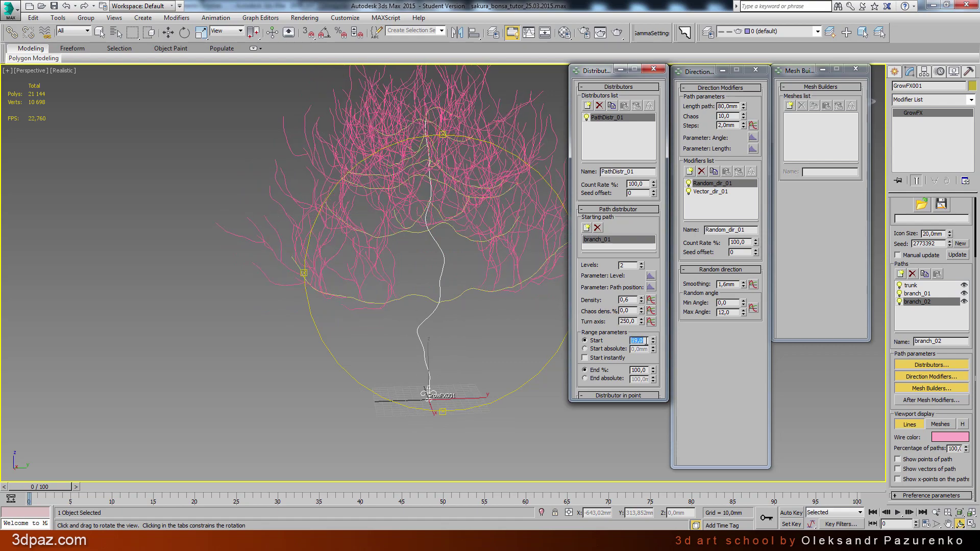
type("15")
key("Return")
left_click_drag(488, 307, 445, 301)
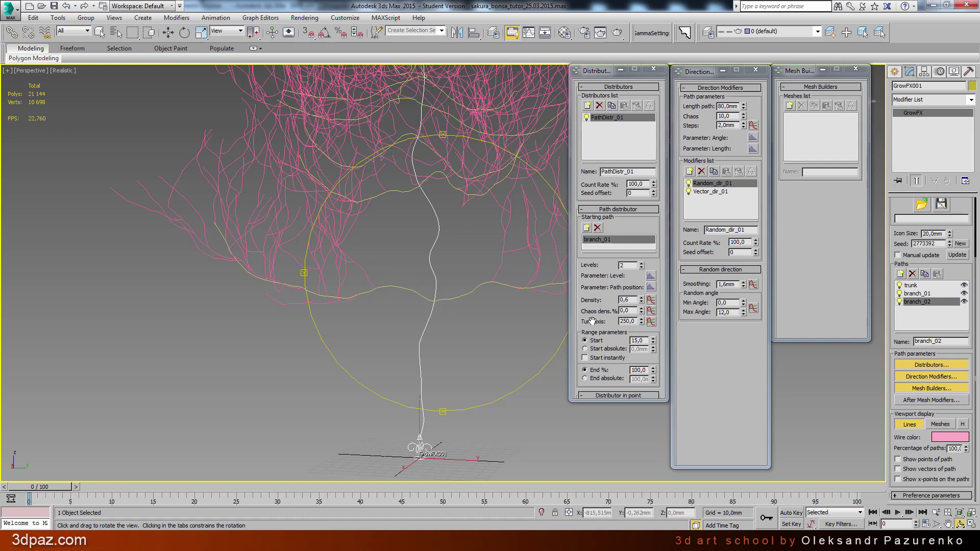
Step: Set the branch_02 twigs' angle divergence to 240
scroll(587, 322, "down", 2)
scroll(587, 326, "down", 2)
scroll(585, 334, "down", 2)
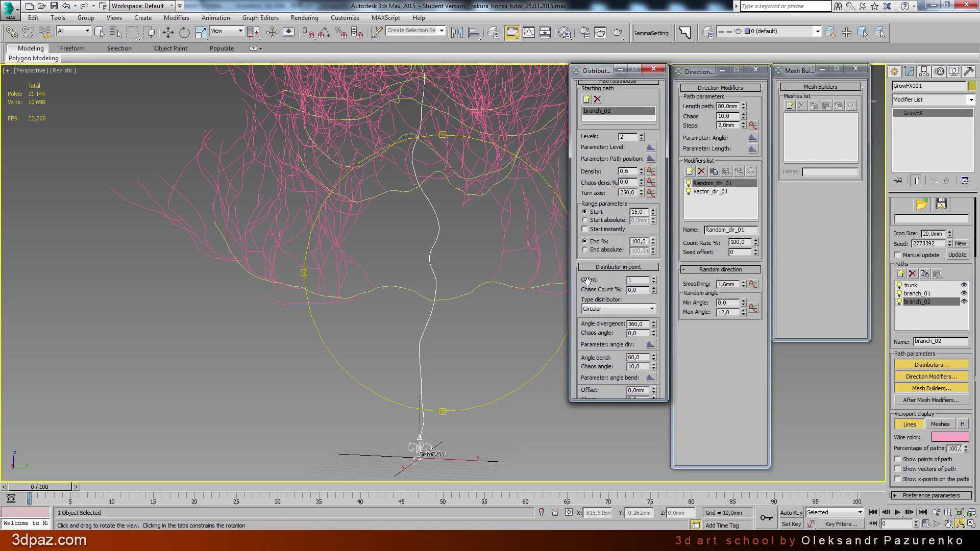
scroll(587, 326, "down", 2)
scroll(602, 258, "down", 1)
scroll(602, 237, "down", 1)
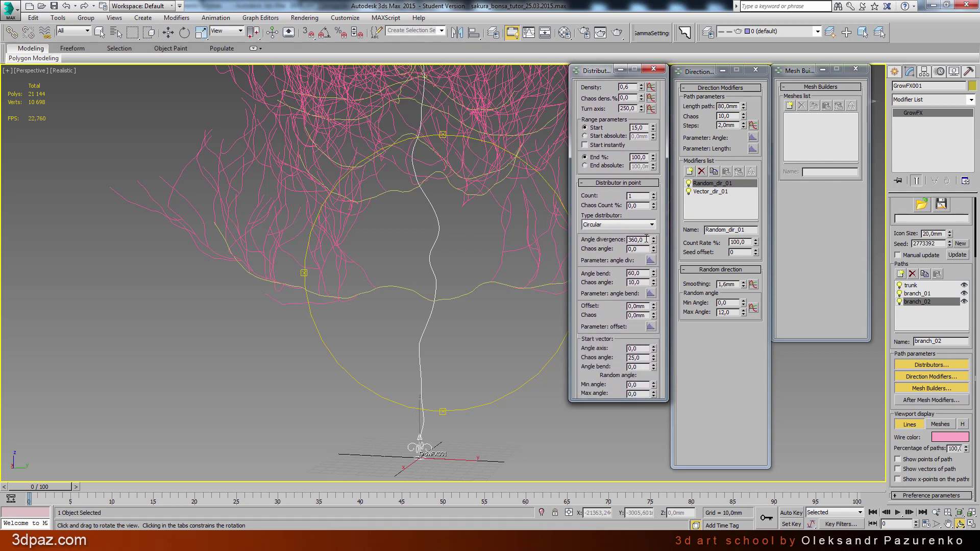
key("Return")
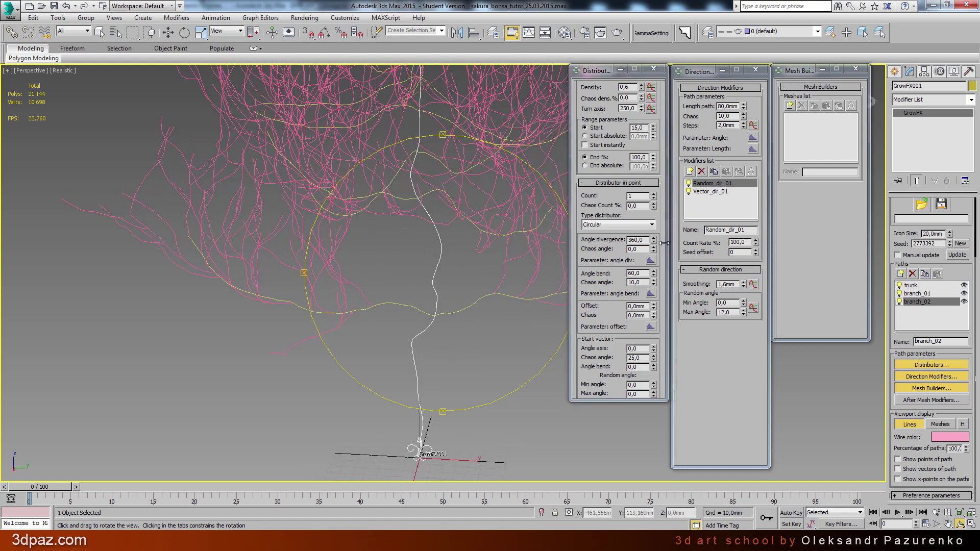
left_click_drag(653, 241, 657, 269)
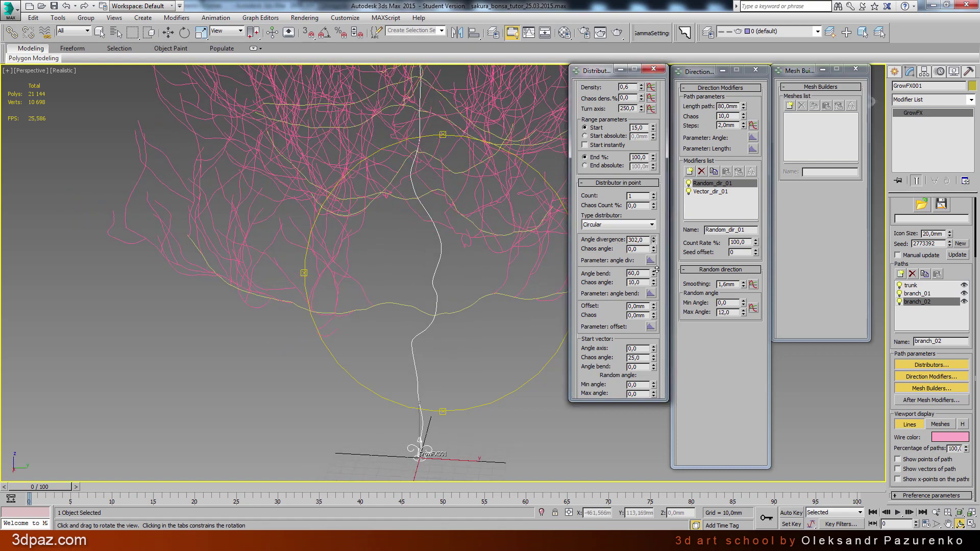
double_click(645, 240)
type("240")
key("Return")
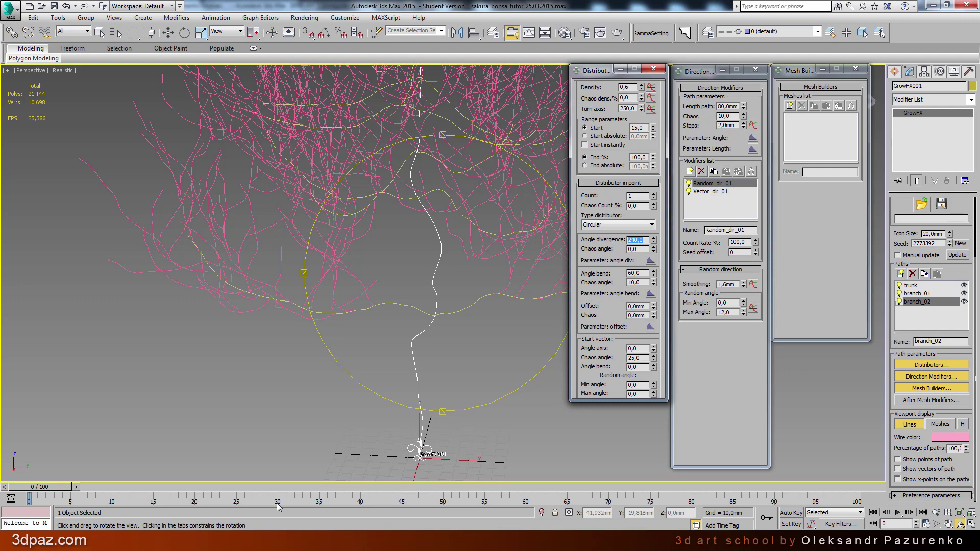
Step: Settle the twigs' angle bend at 60 after testing other values, then save the scene
left_click_drag(278, 505, 387, 459)
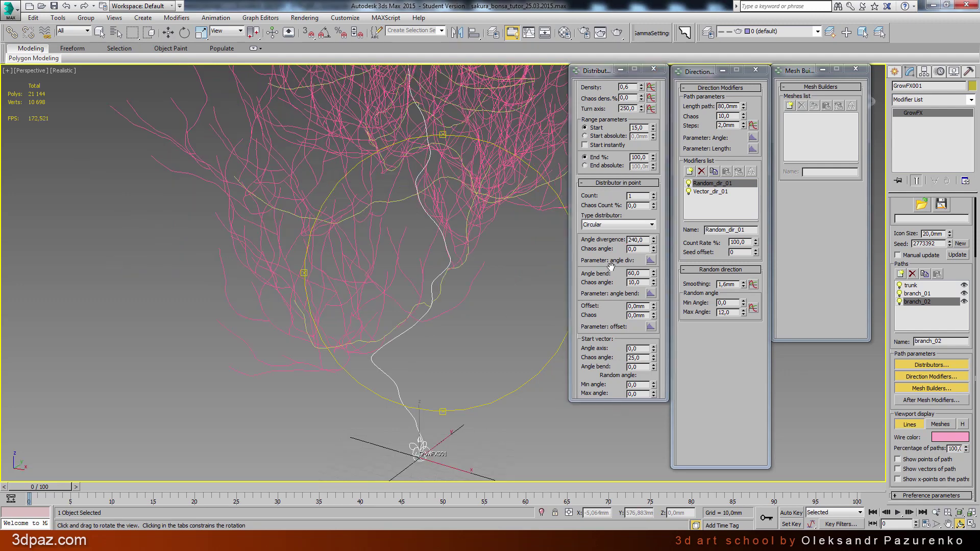
left_click_drag(654, 273, 653, 255)
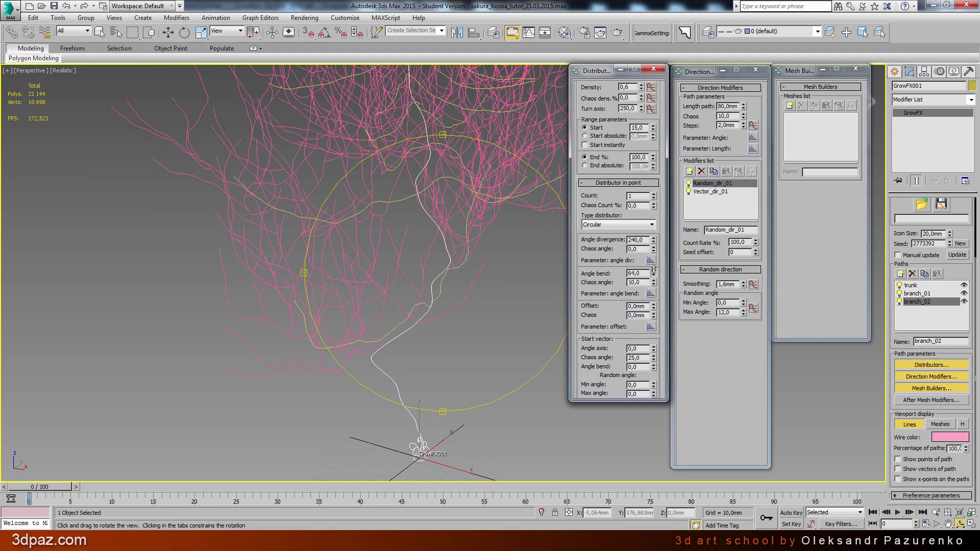
left_click_drag(433, 327, 367, 309)
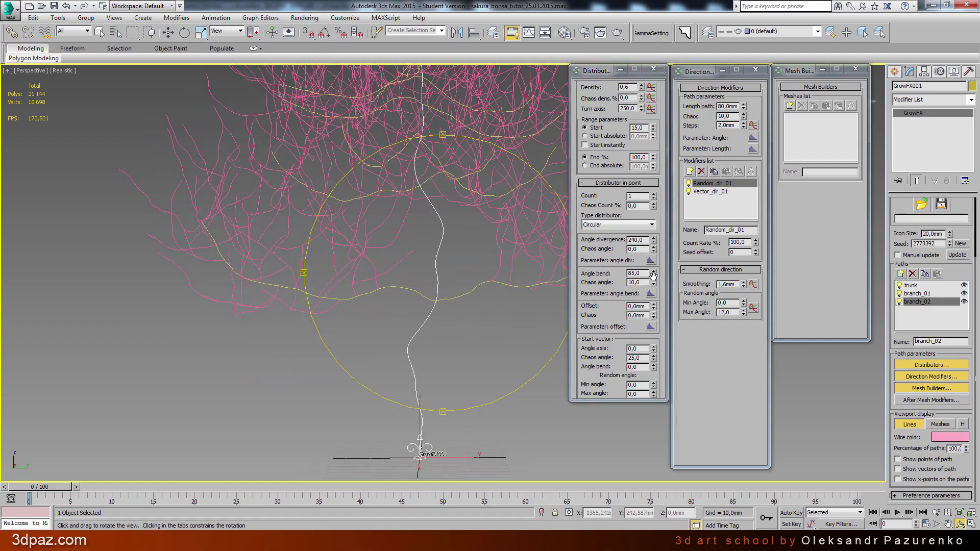
mouse_move(654, 273)
left_mouse_down()
mouse_move(670, 304)
mouse_move(668, 285)
left_mouse_up()
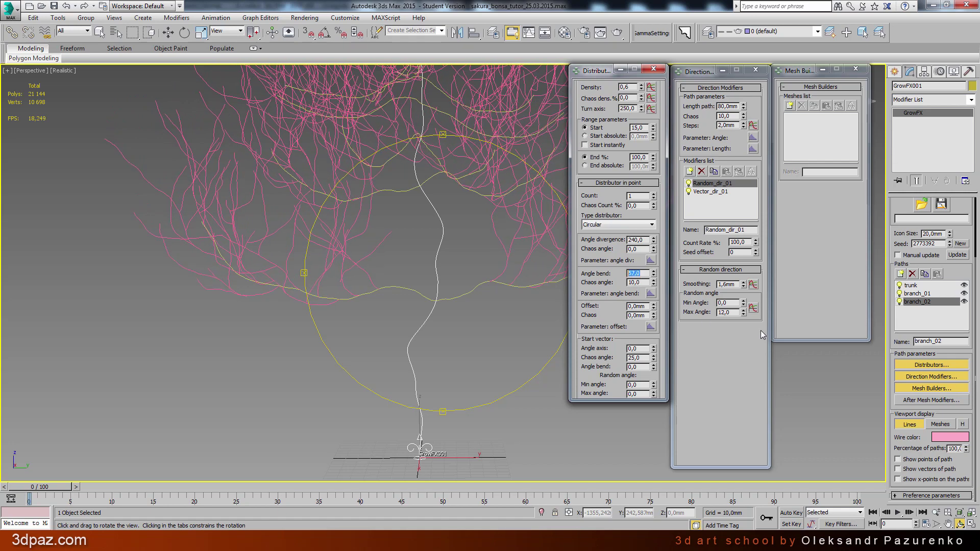
type("60")
key("Return")
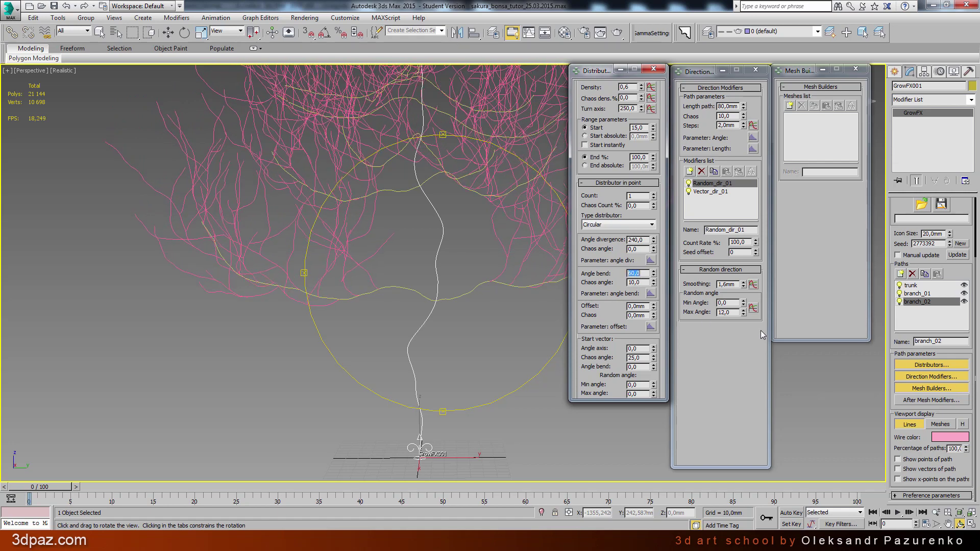
mouse_move(481, 308)
left_mouse_down()
mouse_move(494, 306)
mouse_move(485, 307)
left_mouse_up()
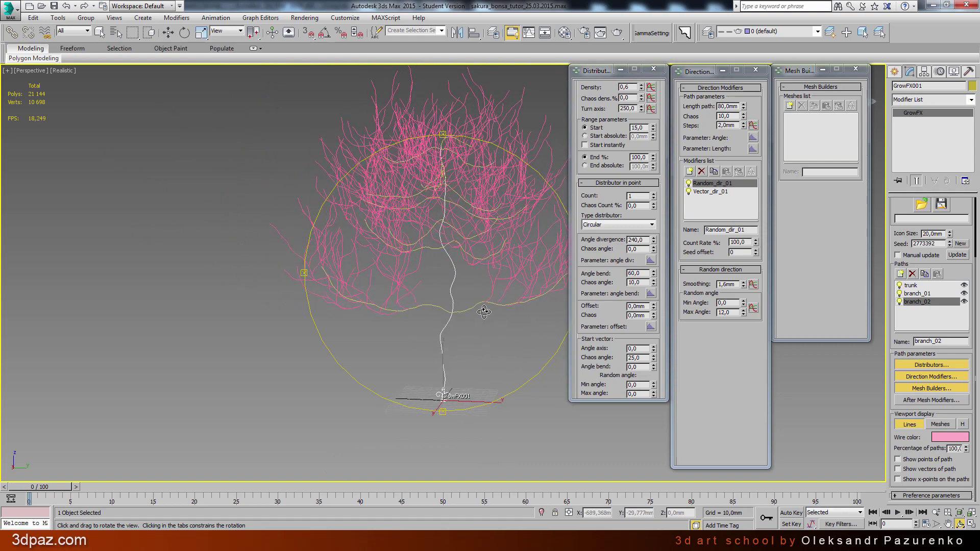
left_click(55, 7)
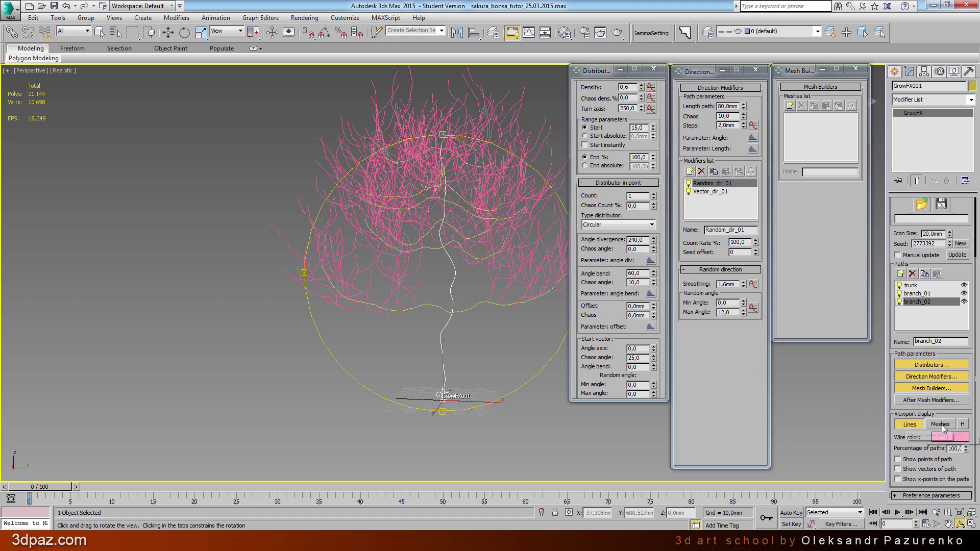
Step: Display the tree as meshes, give branch_02 a Cylinder mesh builder, and turn on edged faces
left_click(942, 425)
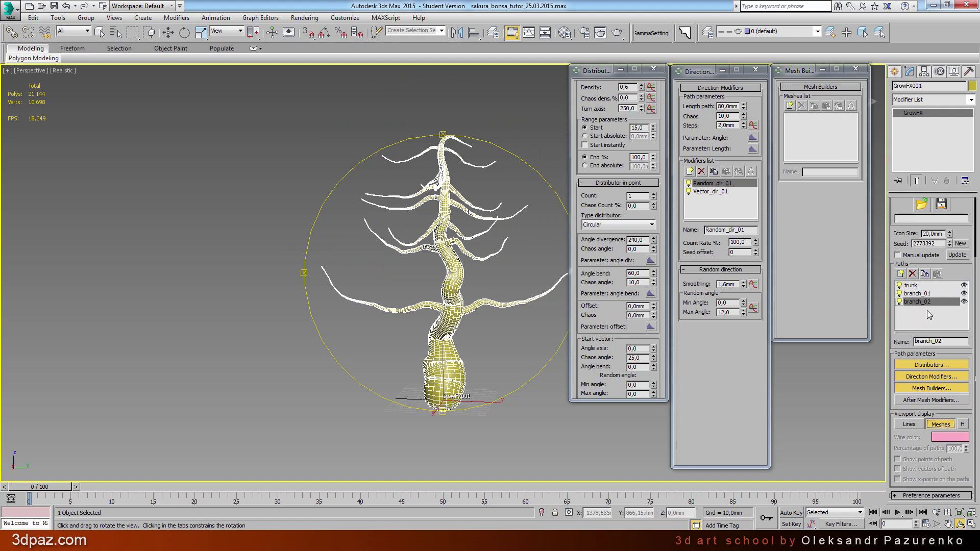
left_click(790, 106)
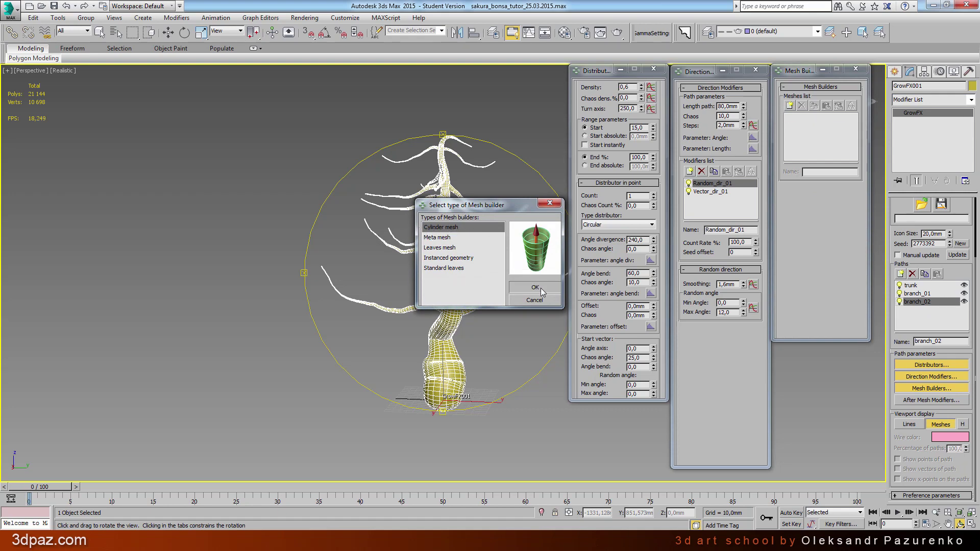
left_click(540, 289)
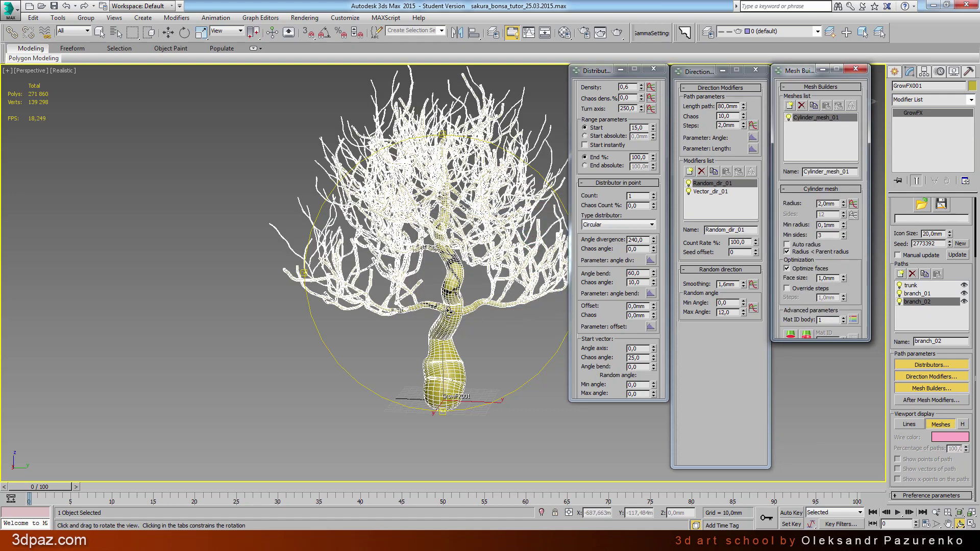
key("F4")
left_click_drag(450, 302, 452, 314)
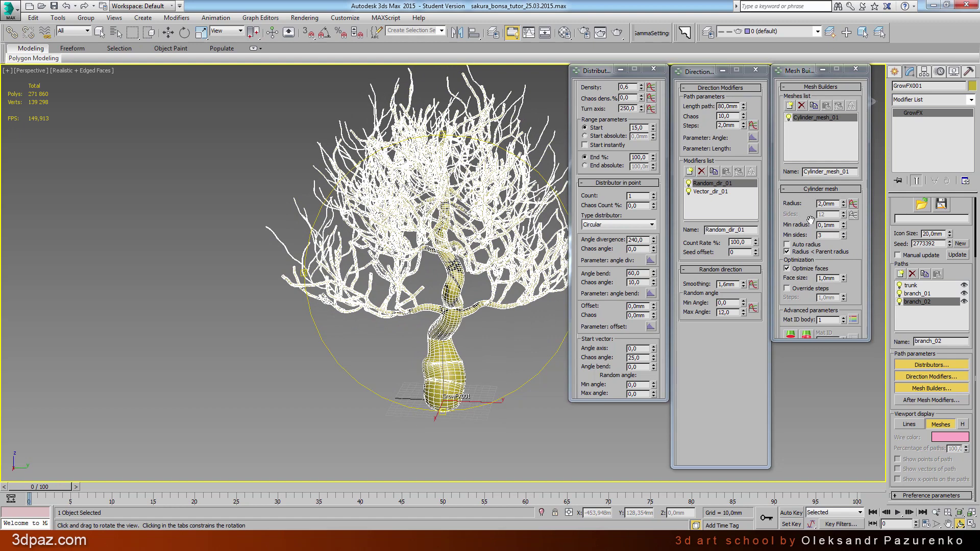
Step: Rescale the twig radius graph to a 0–2 range and set its end point to 0,35
left_click(853, 204)
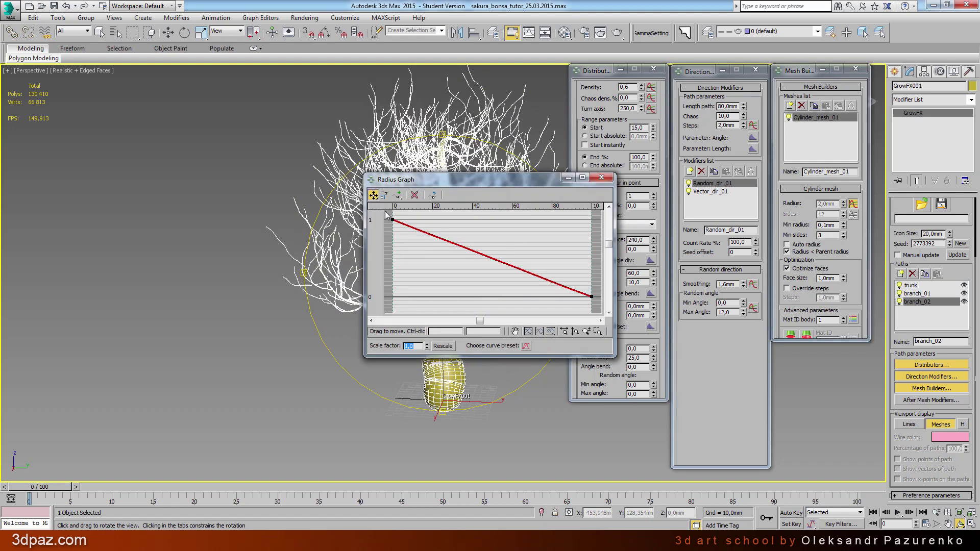
left_click(392, 219)
left_click(528, 331)
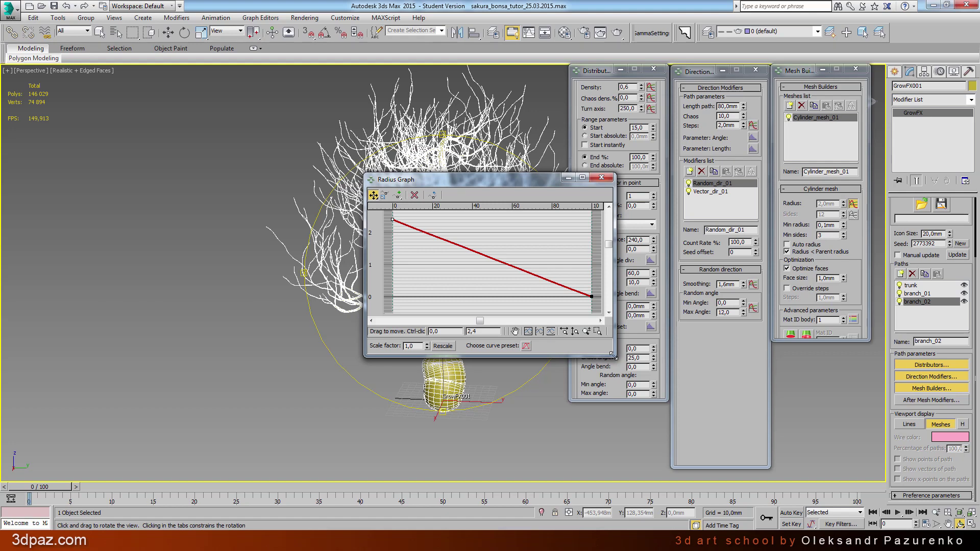
left_click_drag(612, 355, 715, 430)
left_click_drag(651, 357, 696, 378)
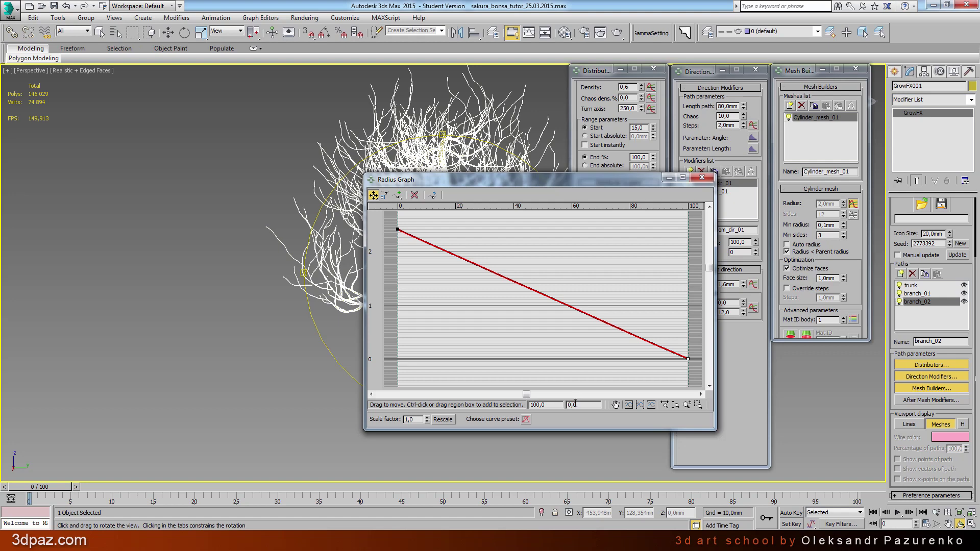
type("5")
key("Return")
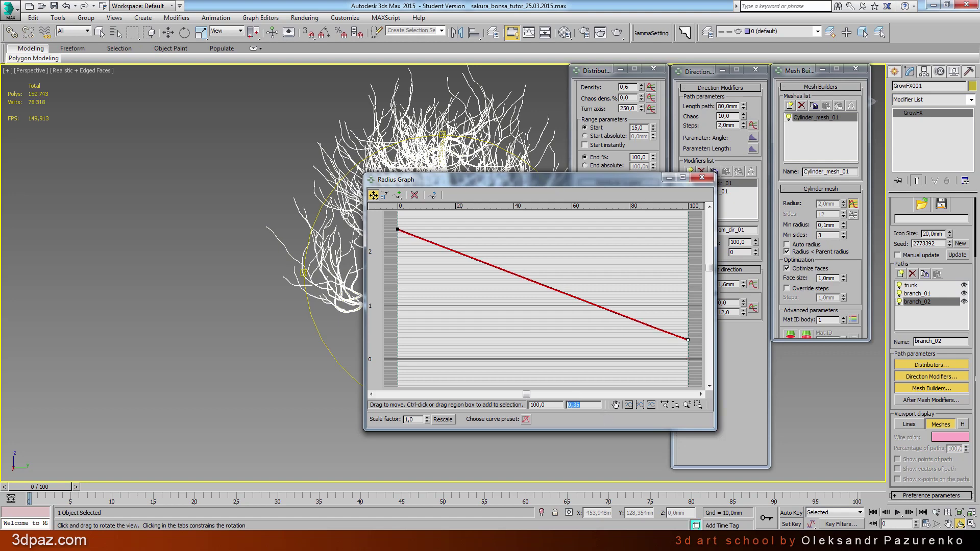
left_click(550, 322)
Step: Make the radius curve's start point Bezier and bend the curve downward near its start
right_click(398, 229)
left_click(430, 257)
left_click_drag(459, 180, 564, 175)
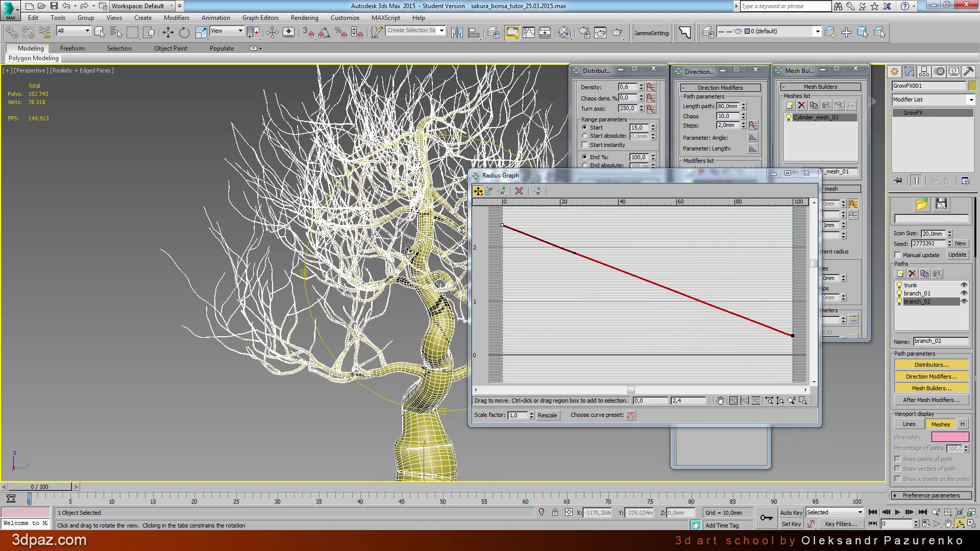
scroll(406, 255, "up", 2)
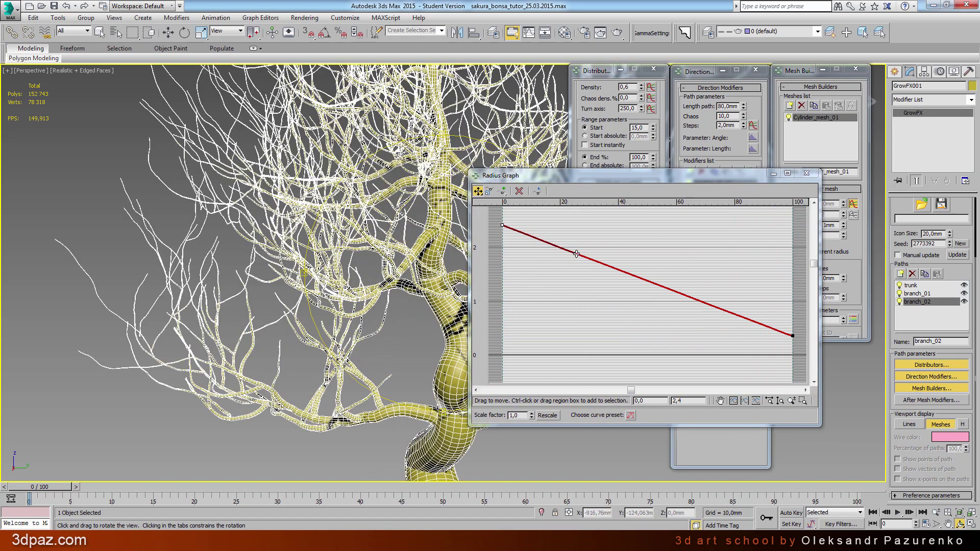
left_click_drag(577, 254, 567, 282)
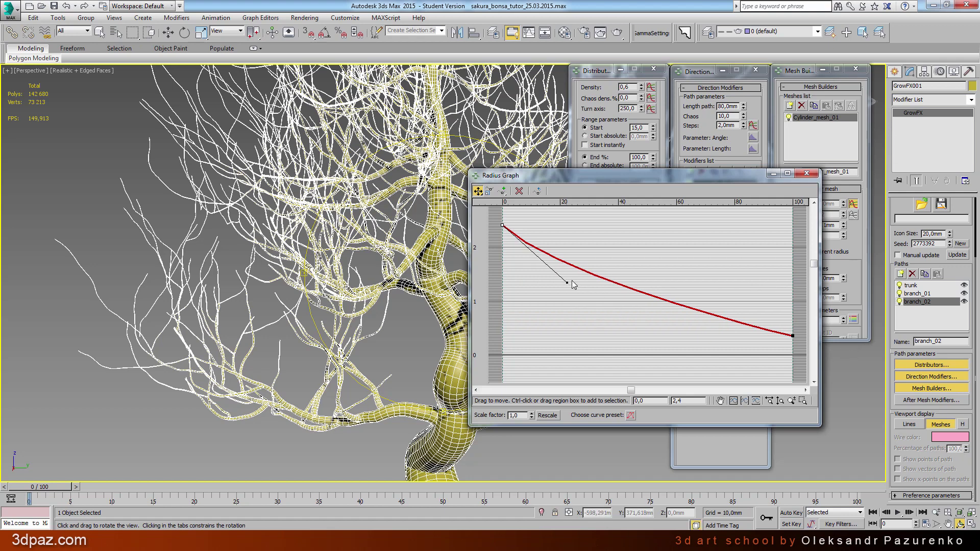
left_click(806, 173)
mouse_move(364, 308)
left_mouse_down()
mouse_move(380, 282)
mouse_move(405, 286)
left_mouse_up()
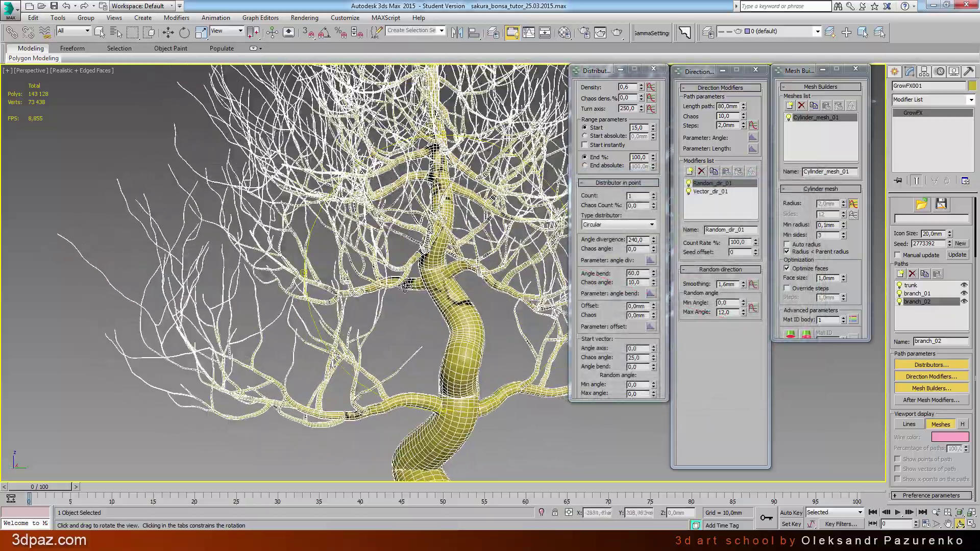
Step: Set the twigs' minimum radius to 0,5mm and inspect the twig meshes
double_click(825, 225)
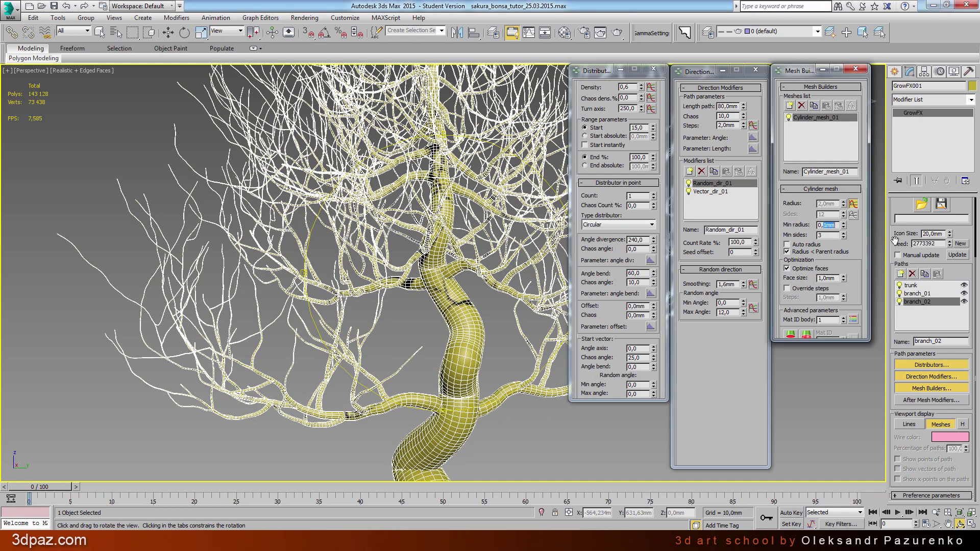
type("0,5")
key("Return")
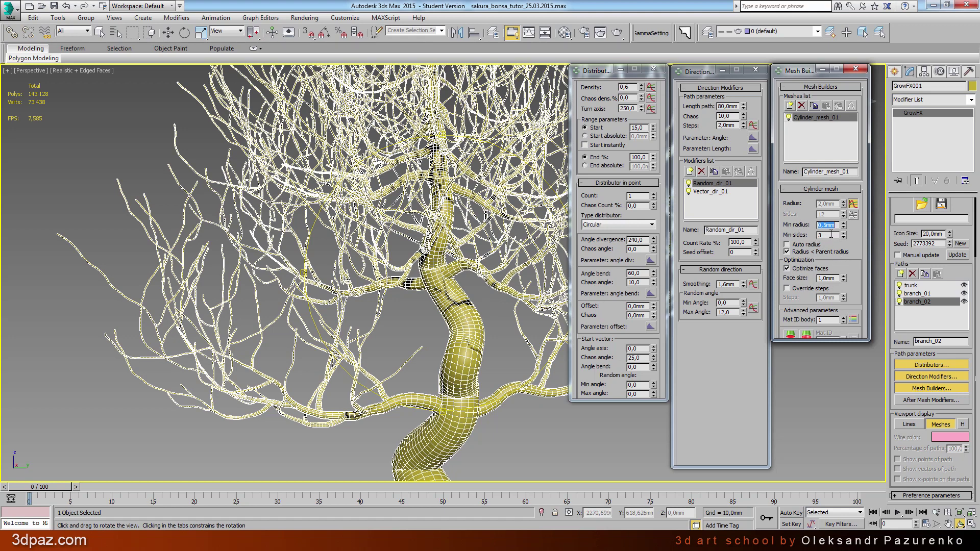
key("Tab")
left_click_drag(396, 305, 470, 283)
scroll(404, 315, "up", 3)
scroll(404, 315, "up", 3)
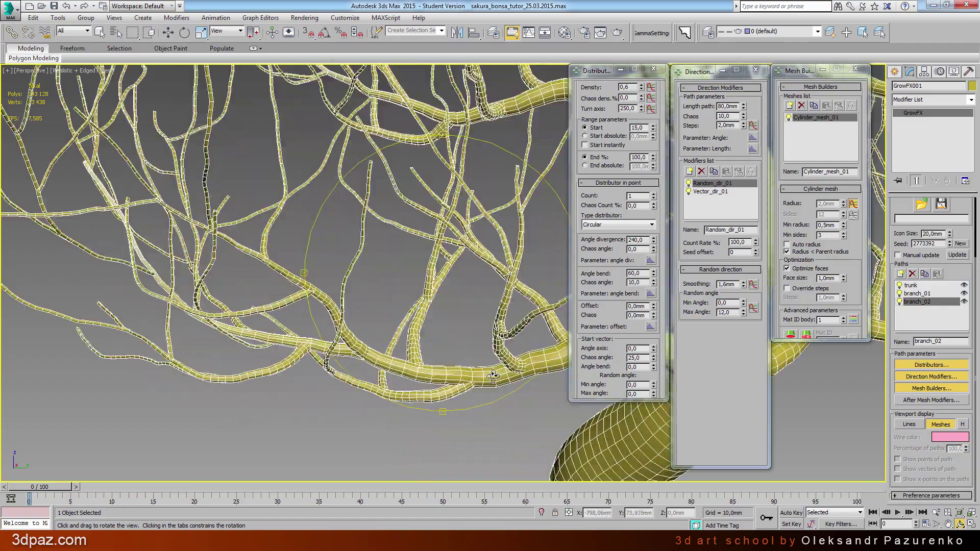
scroll(483, 361, "up", 2)
left_click_drag(483, 362, 417, 306)
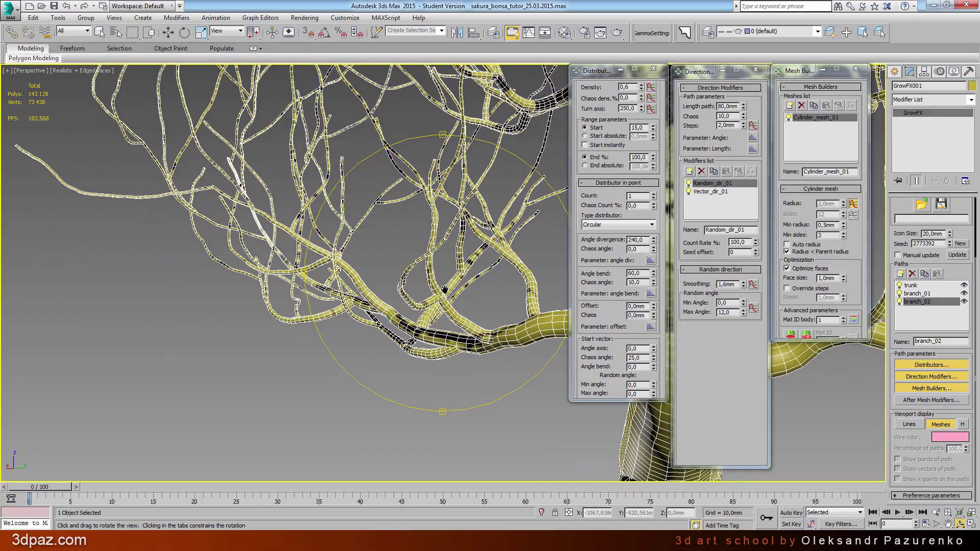
left_click_drag(417, 306, 434, 312)
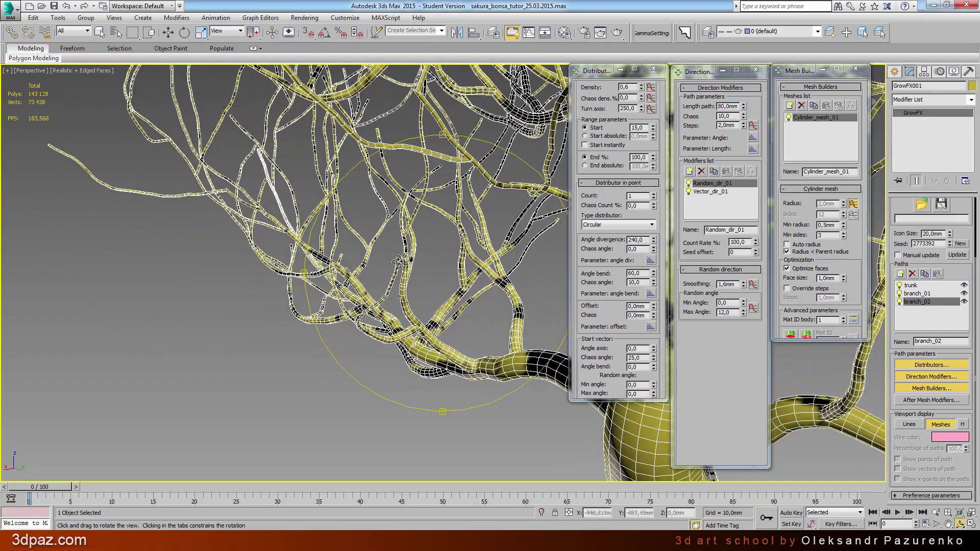
left_click_drag(415, 267, 423, 266)
scroll(423, 266, "up", 2)
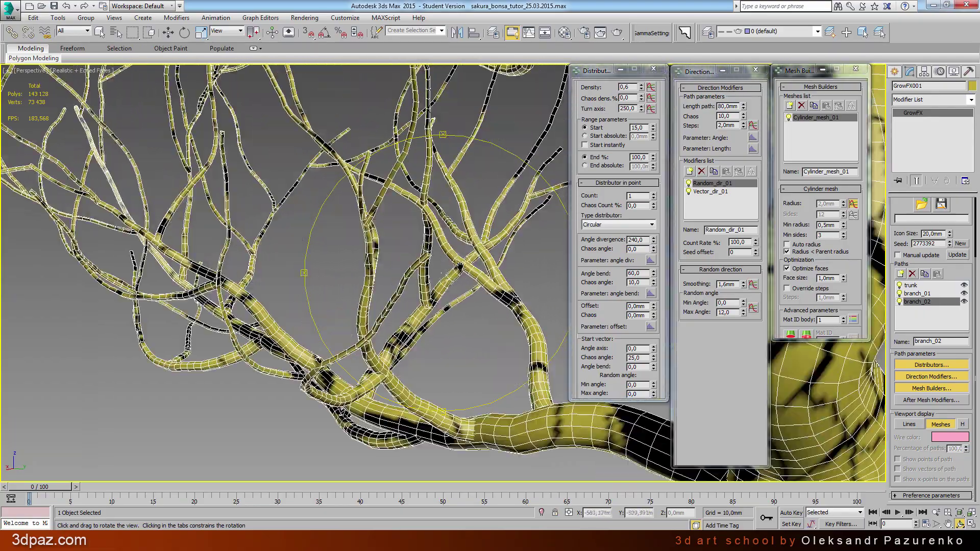
scroll(438, 282, "up", 1)
scroll(438, 282, "up", 1)
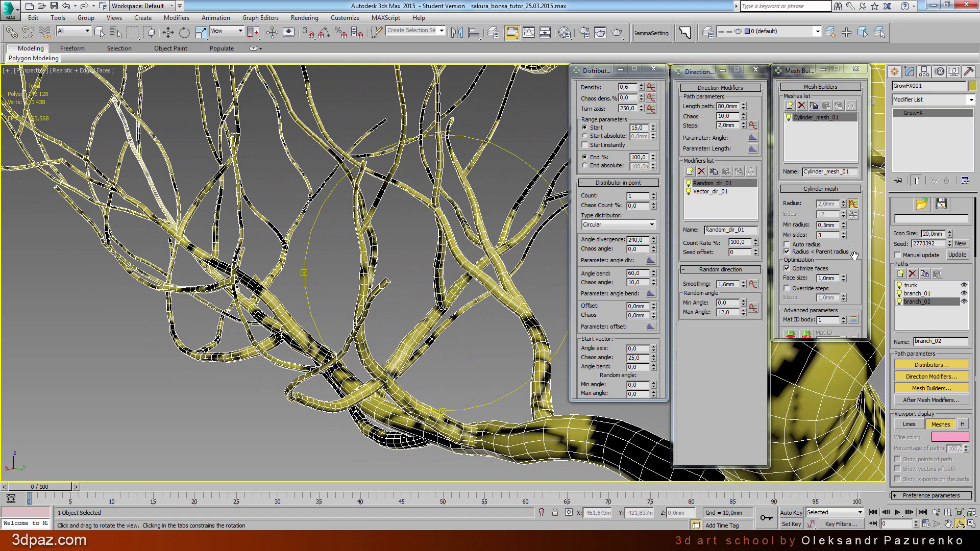
scroll(805, 285, "down", 1)
scroll(805, 285, "down", 2)
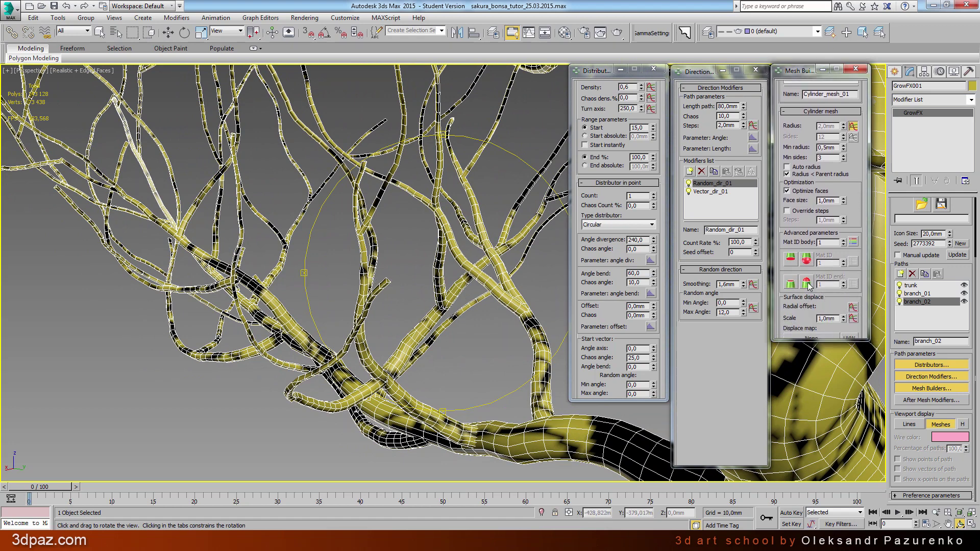
Step: Give the branch ends spherical caps and toggle Optimize faces off and back on
left_click(807, 285)
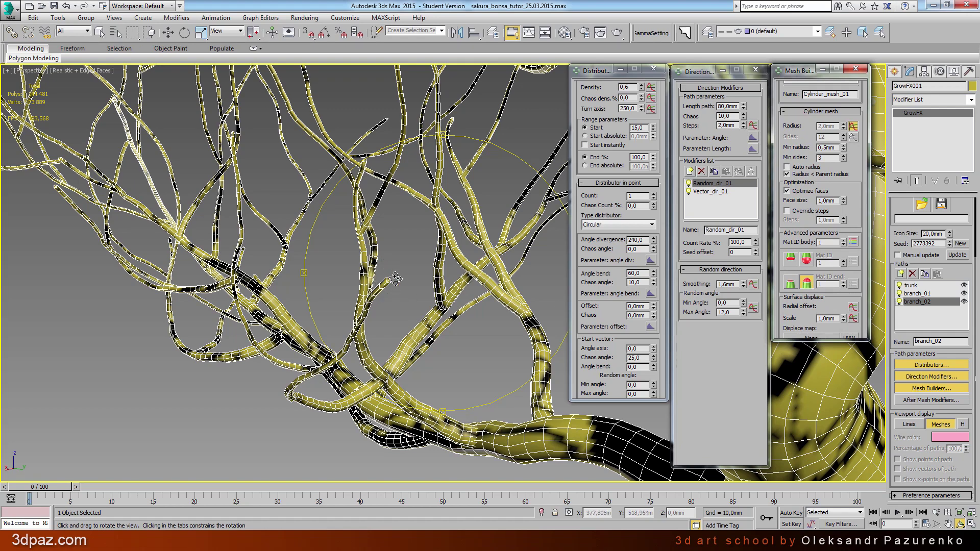
left_click_drag(387, 289, 433, 265)
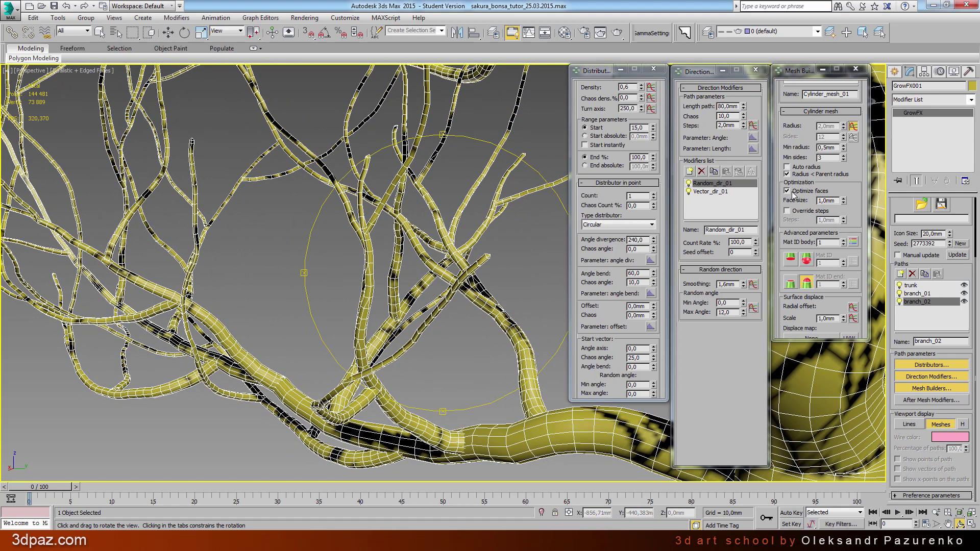
left_click(792, 193)
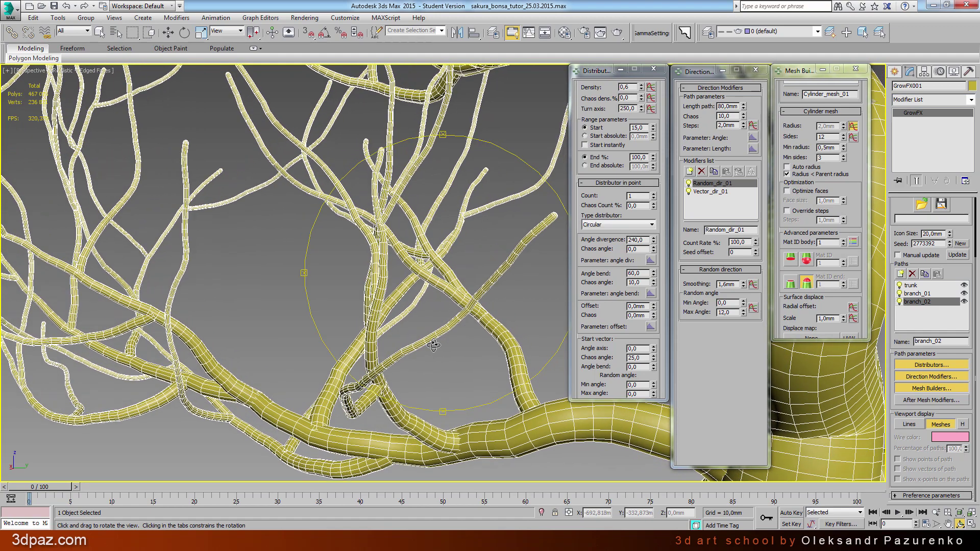
left_click(794, 192)
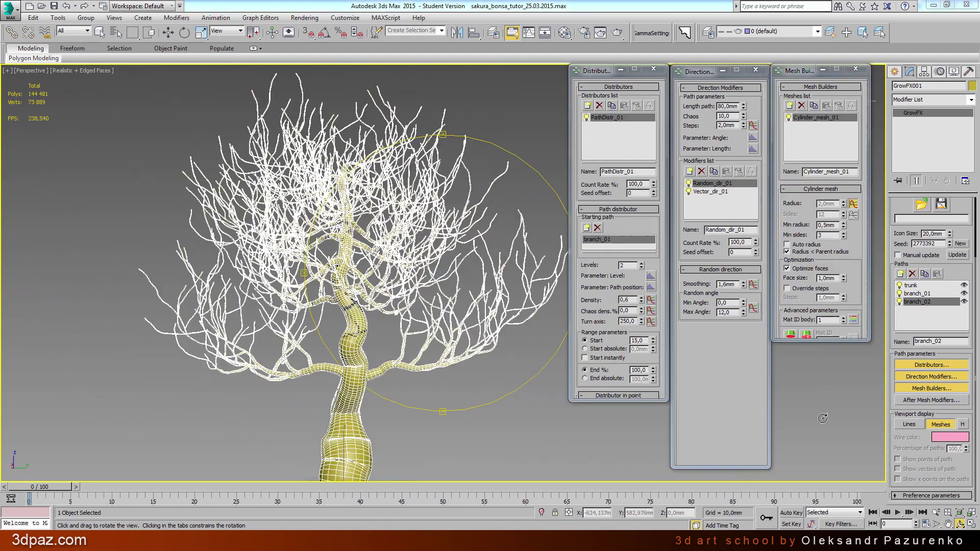
Step: Show the tree as lines and drive the distributor's path position by a branch_02 Length affect
left_click(909, 425)
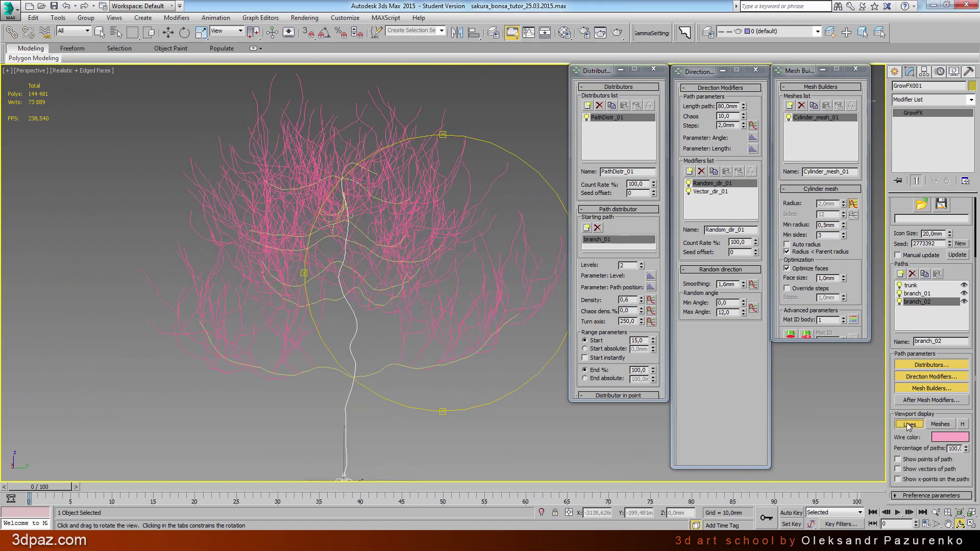
left_click_drag(481, 335, 482, 324)
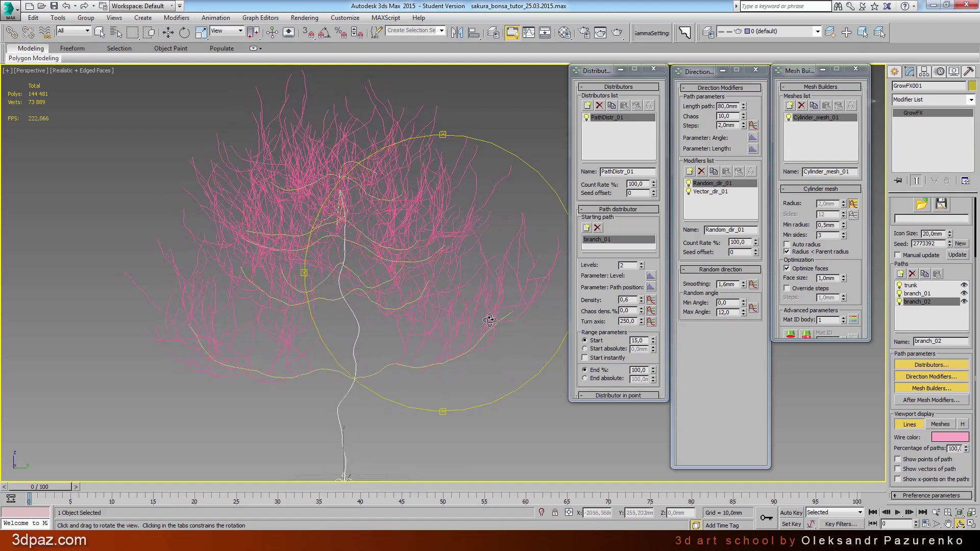
mouse_move(482, 323)
left_mouse_down()
mouse_move(395, 316)
mouse_move(454, 331)
left_mouse_up()
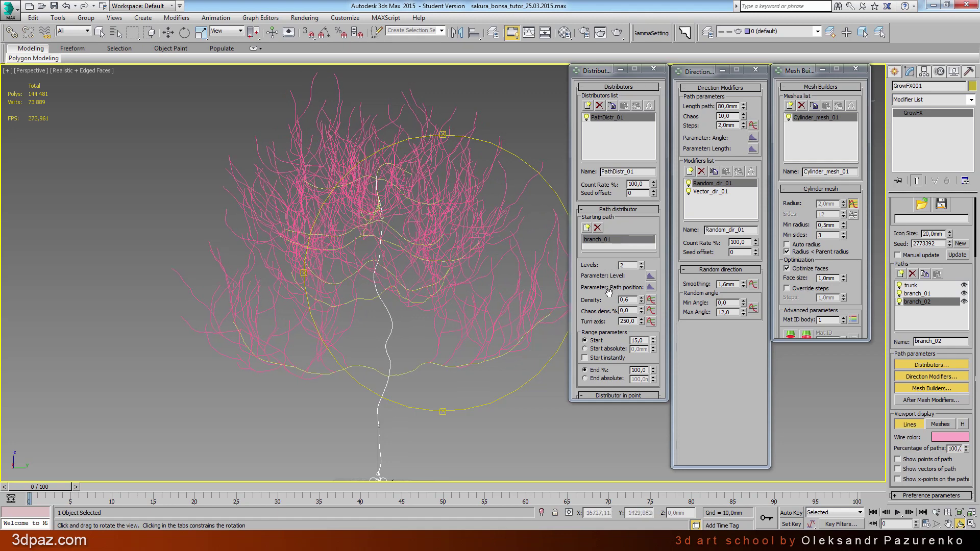
left_click(651, 288)
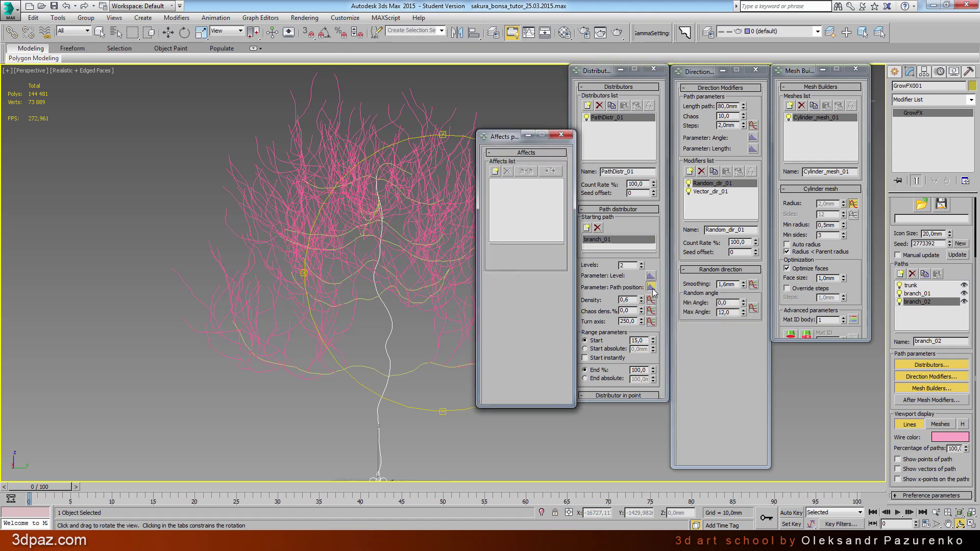
left_click(495, 175)
left_click_drag(470, 210, 650, 211)
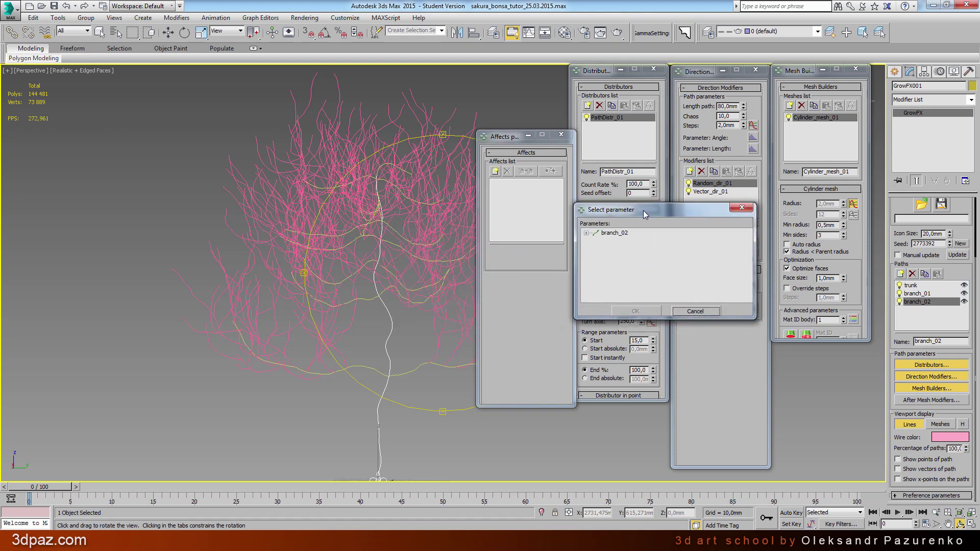
left_click(587, 233)
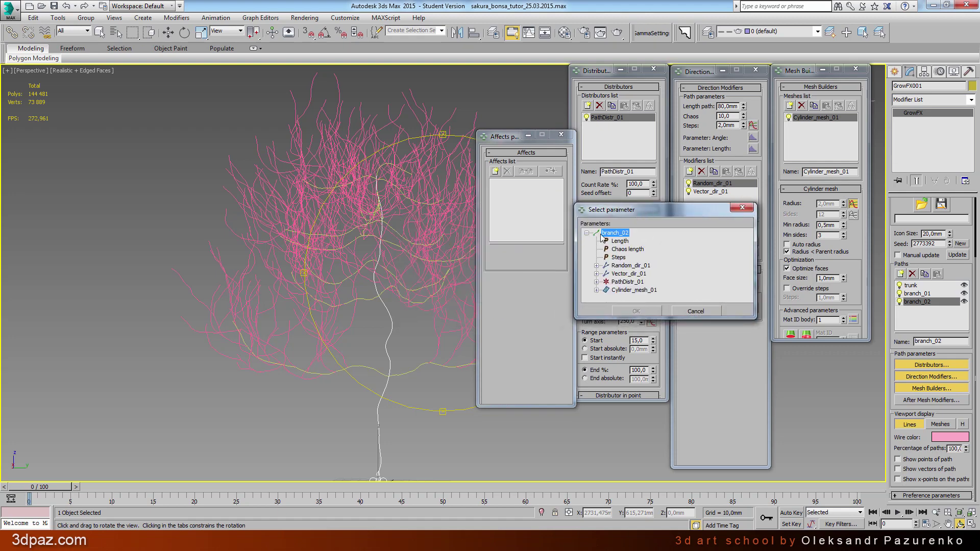
left_click(615, 241)
left_click(636, 312)
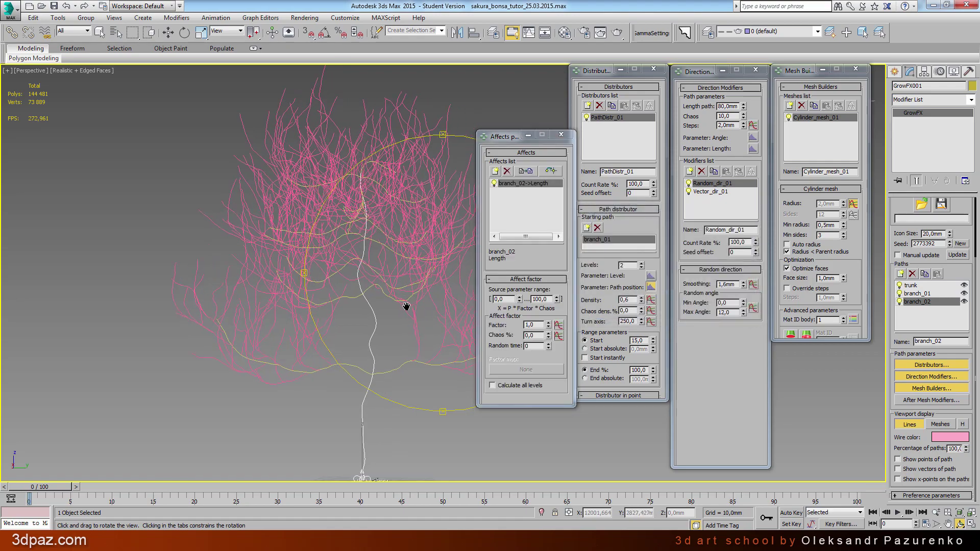
mouse_move(407, 306)
left_mouse_down()
mouse_move(382, 317)
mouse_move(435, 321)
left_mouse_up()
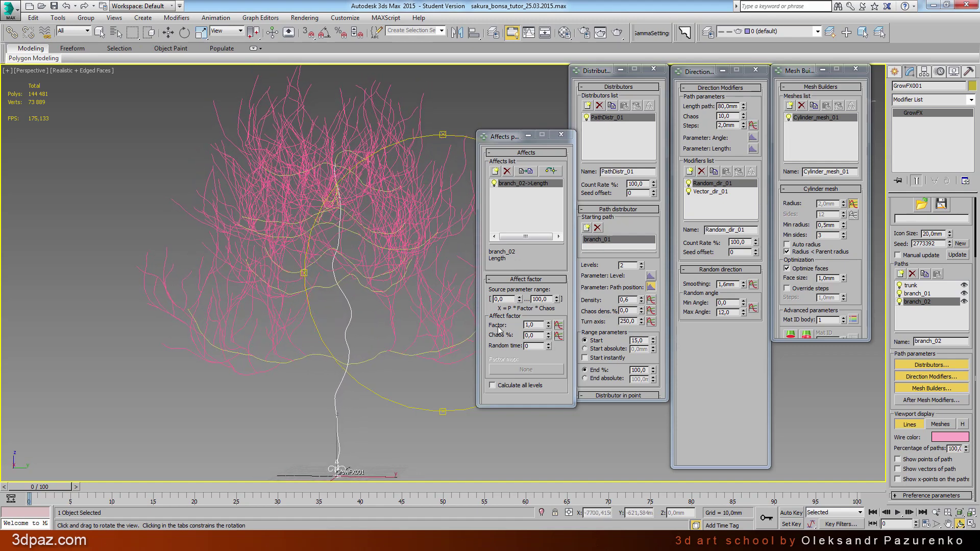
Step: Lower the Length affect curve's end point from 1,0 to 0,42
left_click(558, 325)
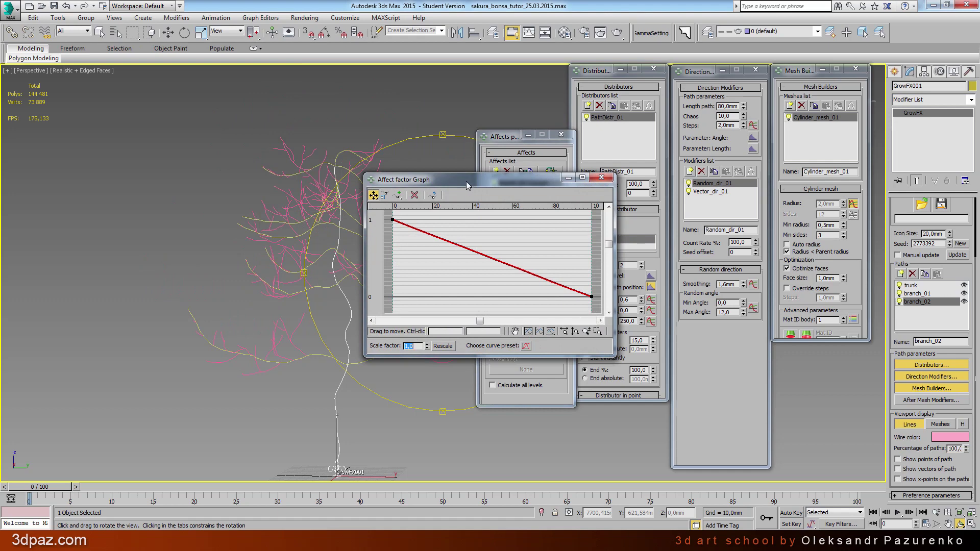
left_click_drag(467, 182, 633, 164)
left_click_drag(790, 339, 844, 390)
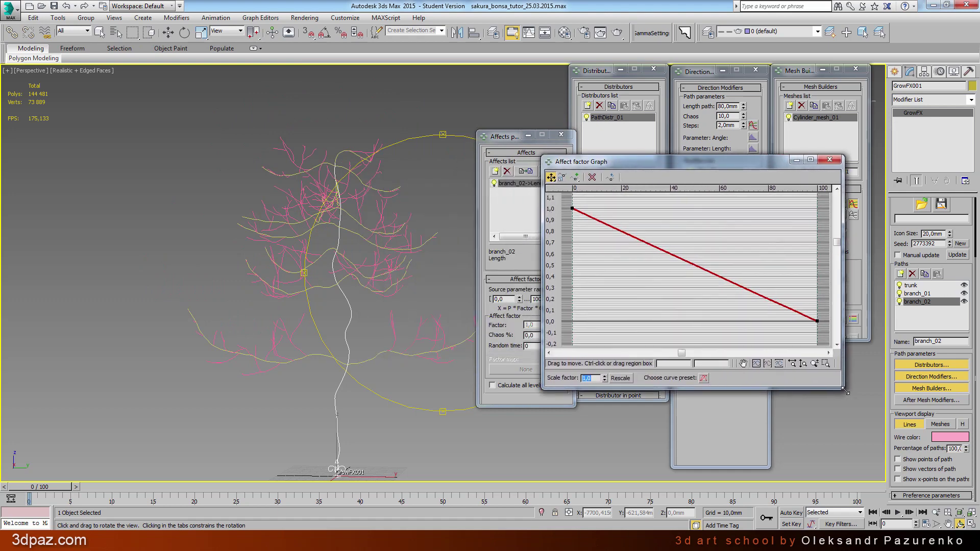
left_click_drag(567, 200, 595, 233)
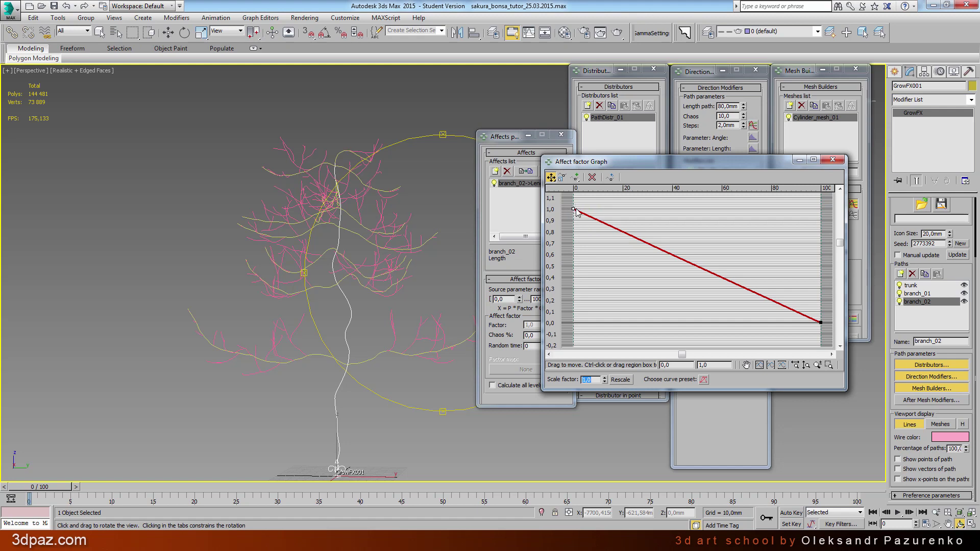
left_click_drag(787, 307, 830, 347)
type("42")
key("Return")
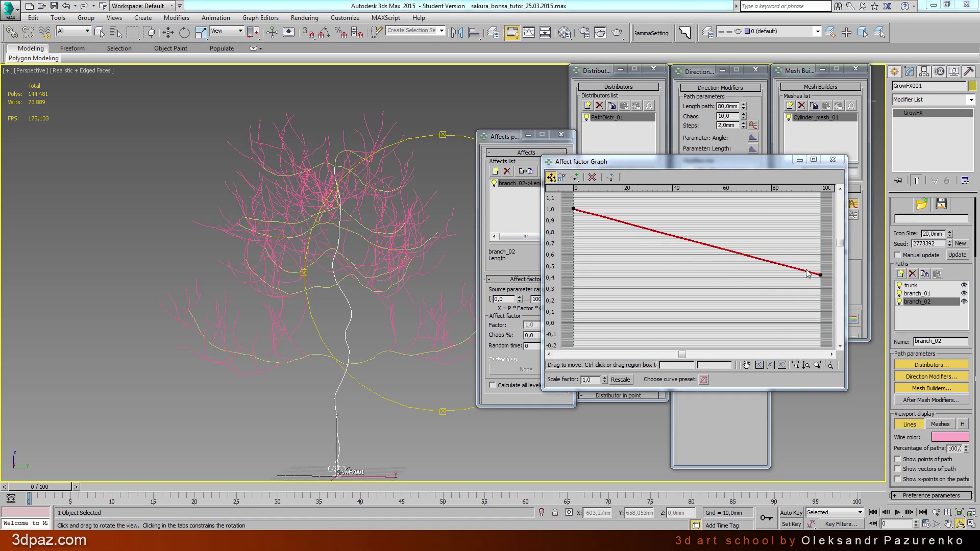
Step: Make the curve's end point Bezier-Corner so it eases smoothly into 0,42
left_click(818, 278)
right_click(818, 277)
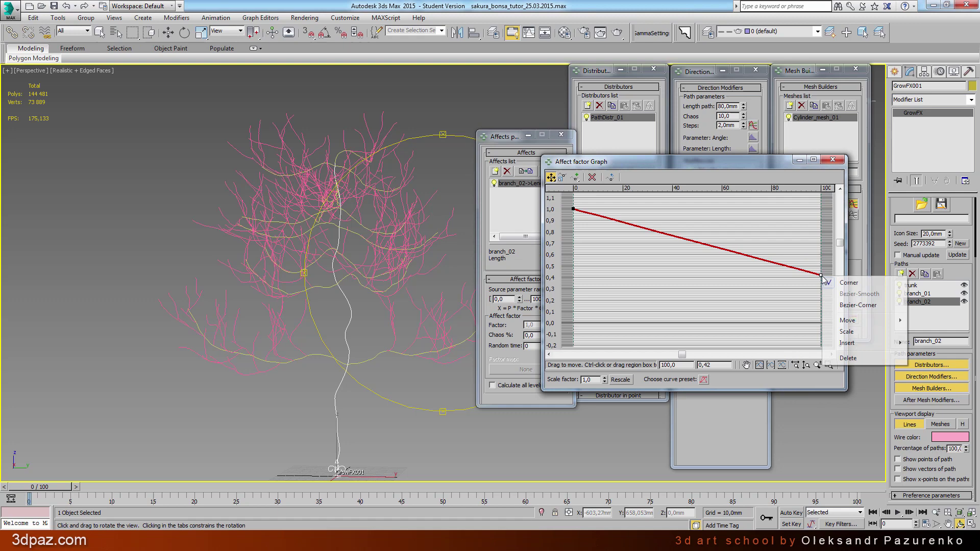
left_click(842, 306)
mouse_move(759, 263)
left_mouse_down()
mouse_move(718, 290)
mouse_move(721, 279)
left_mouse_up()
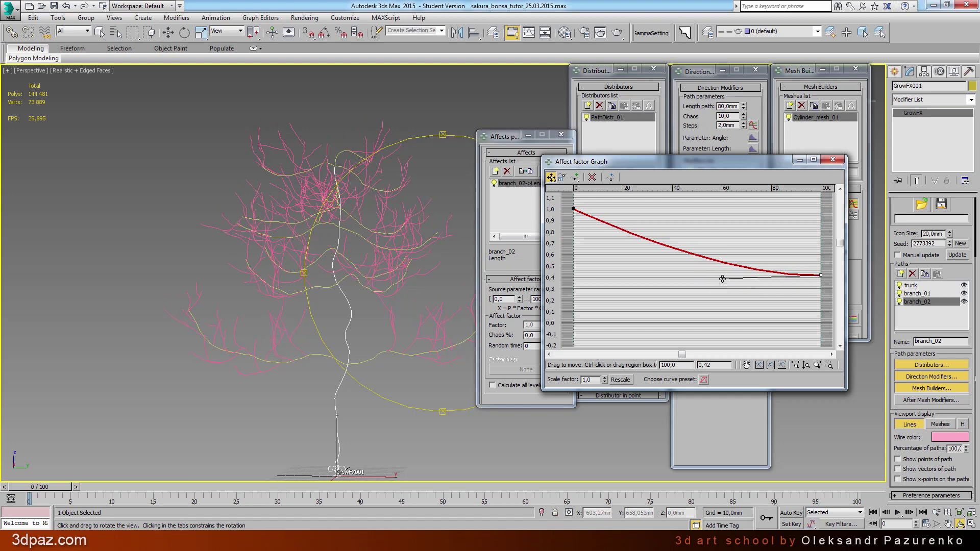
left_click(832, 159)
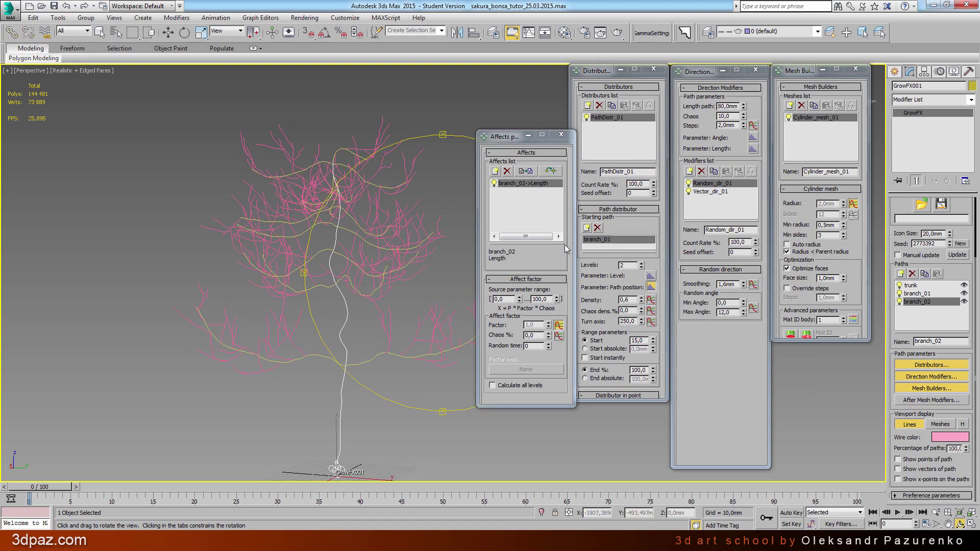
Step: Compare distributor Levels 1 against 2, keep 2, and close the Affects window
left_click(640, 268)
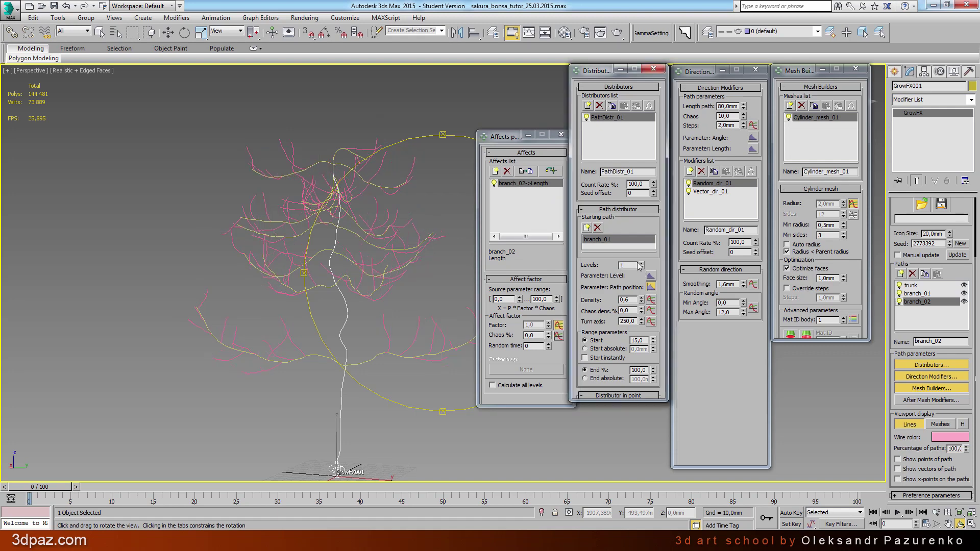
left_click(642, 264)
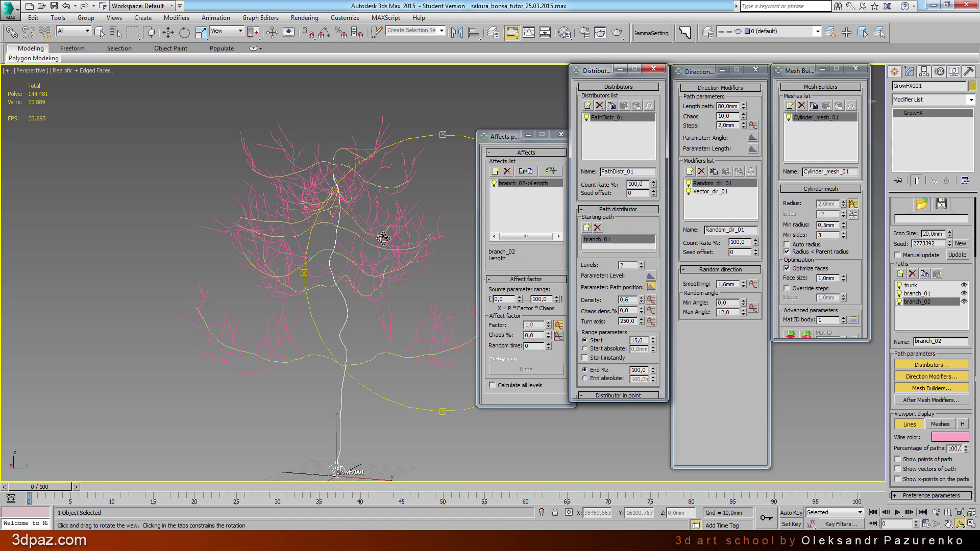
mouse_move(442, 306)
left_mouse_down()
mouse_move(376, 309)
mouse_move(442, 306)
left_mouse_up()
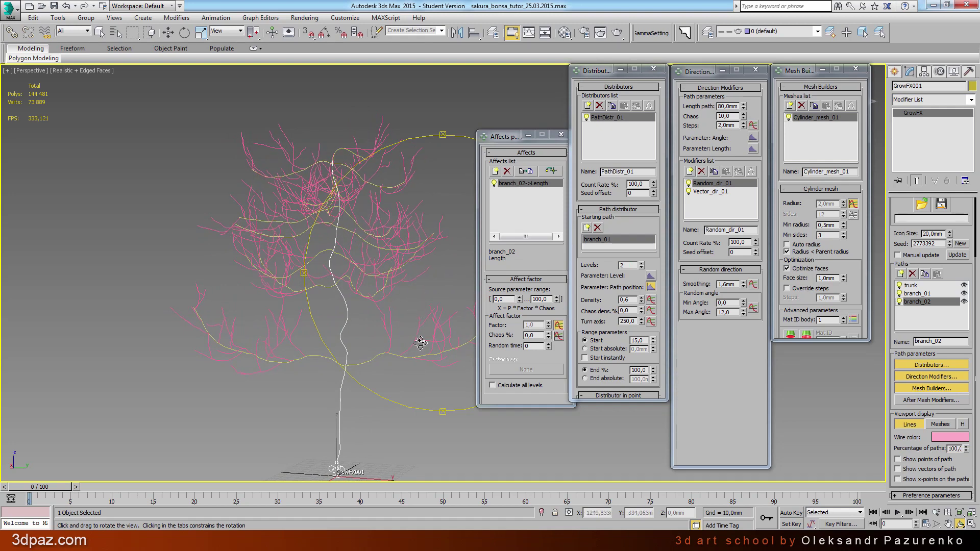
left_click_drag(424, 340, 419, 345)
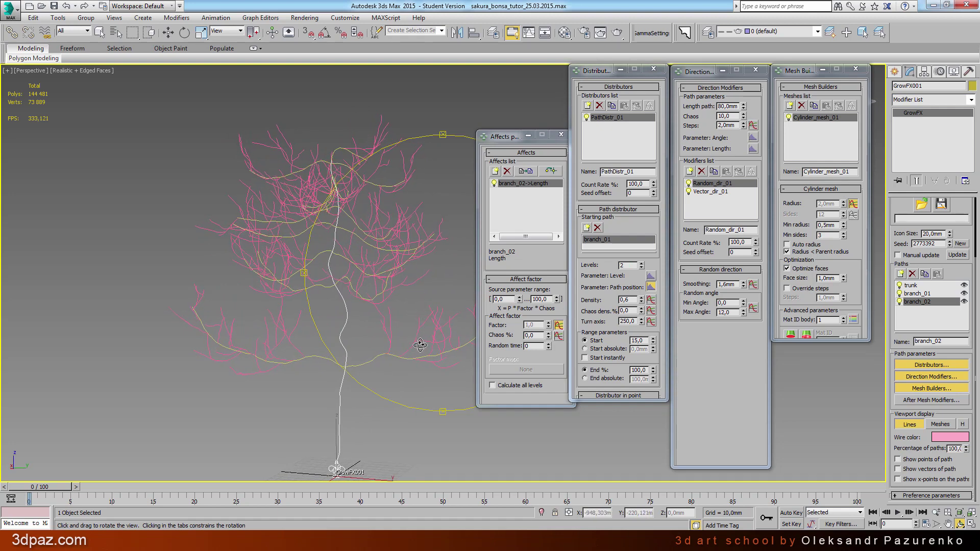
left_click_drag(507, 142, 455, 140)
left_click(509, 134)
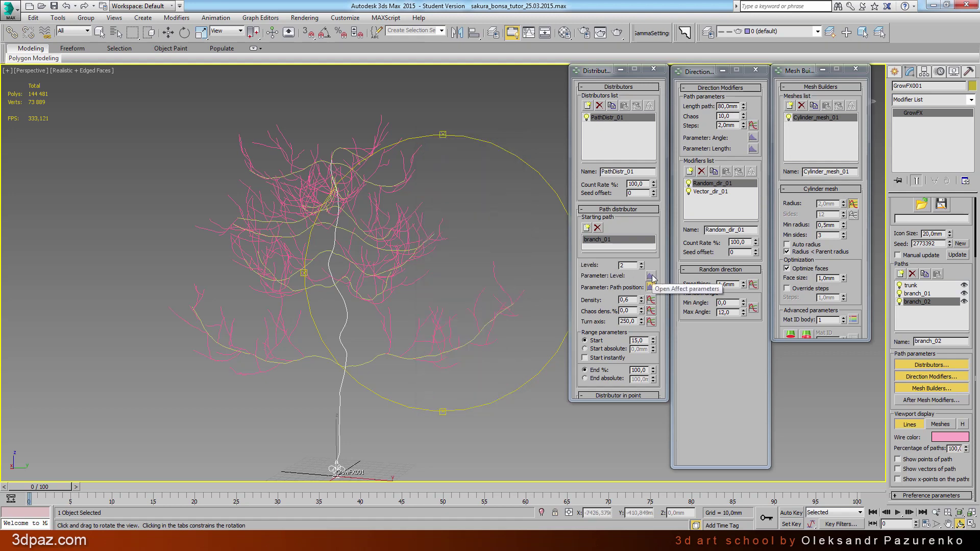
Step: Drive the distributor's Level parameter by branch_02 Length, keeping the default 1-to-0 linear curve
left_click(651, 276)
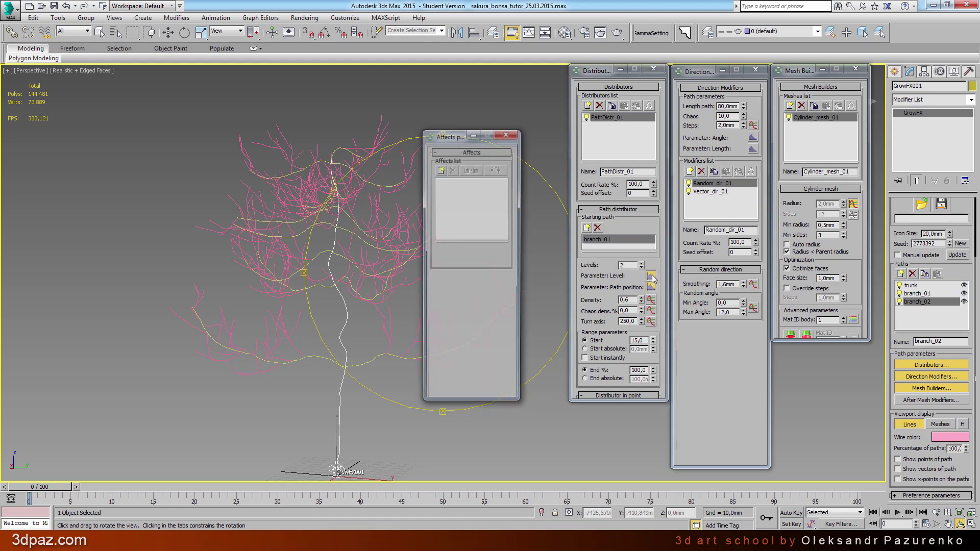
left_click(441, 170)
left_click(434, 237)
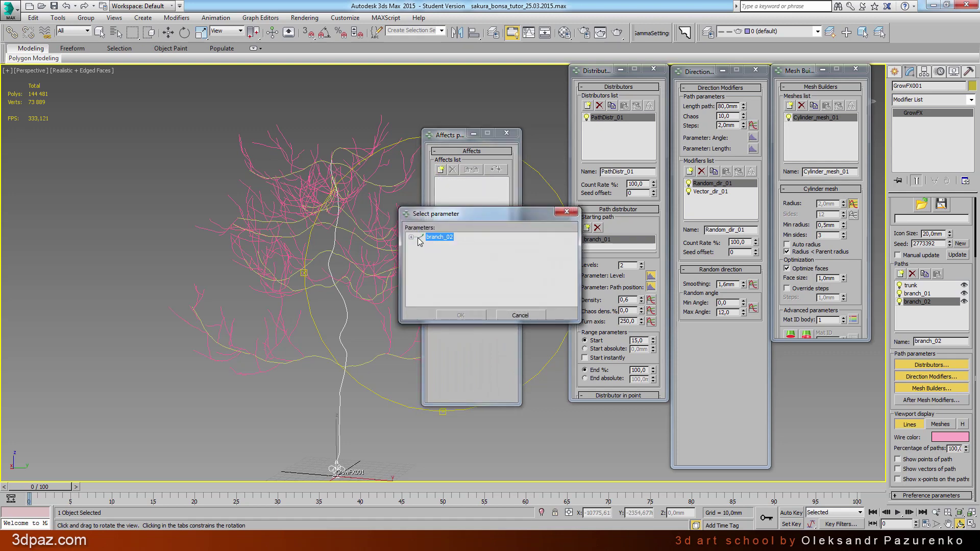
left_click(444, 245)
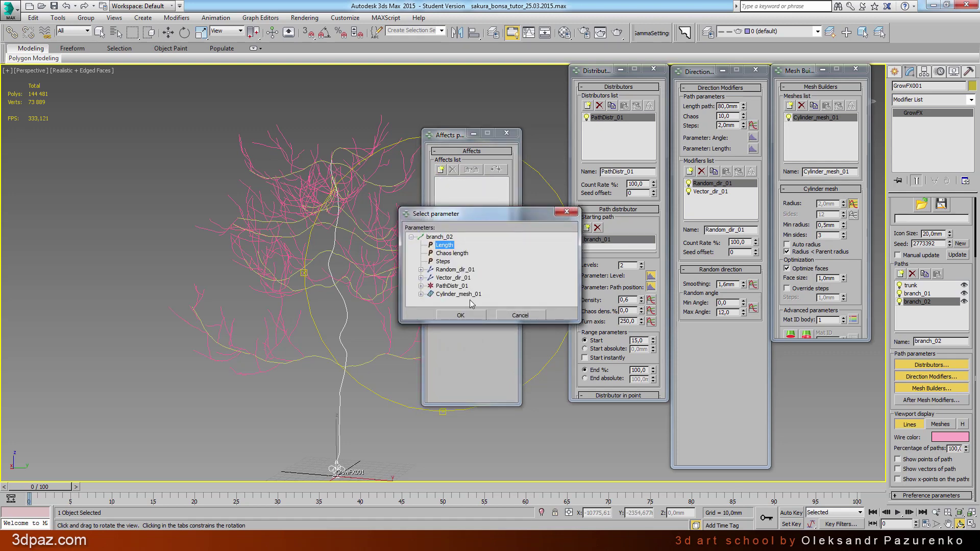
left_click(468, 316)
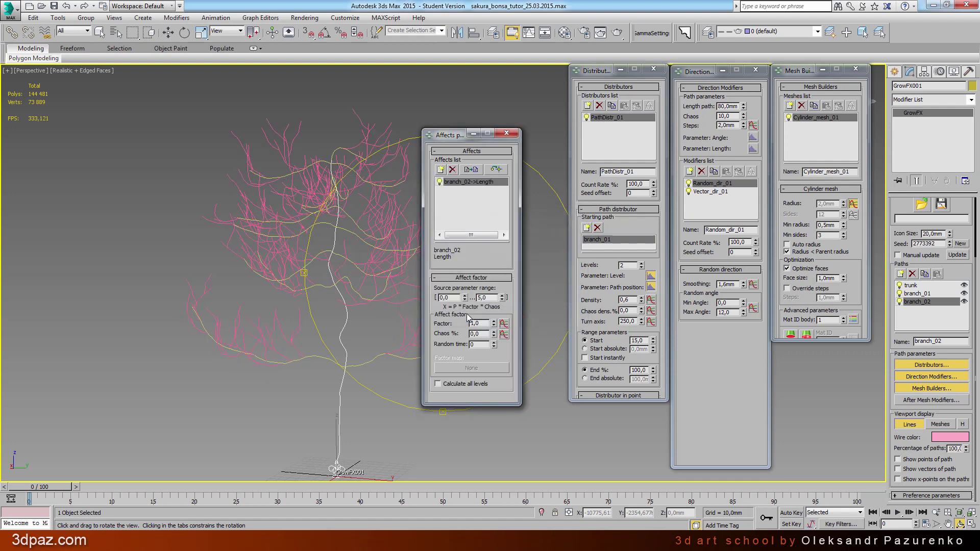
left_click(504, 325)
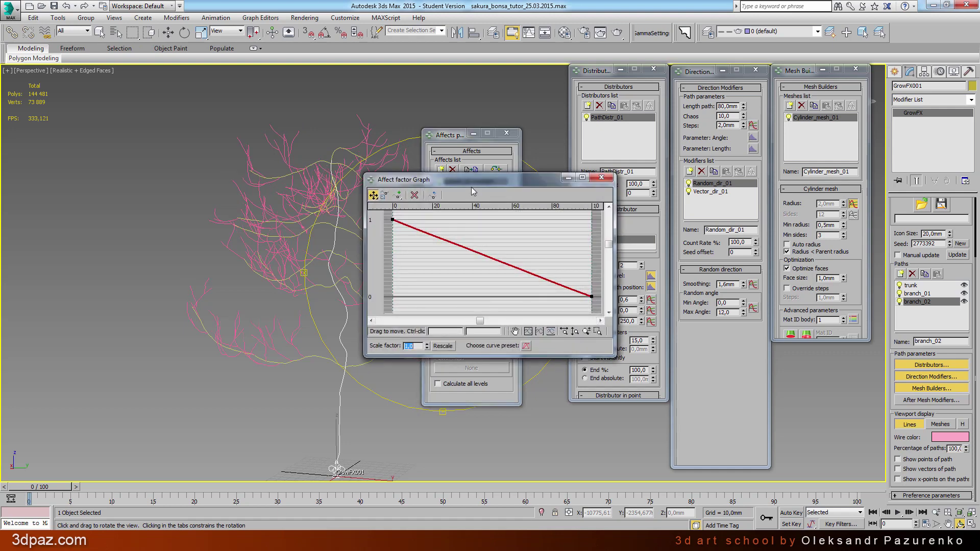
left_click_drag(475, 168, 576, 154)
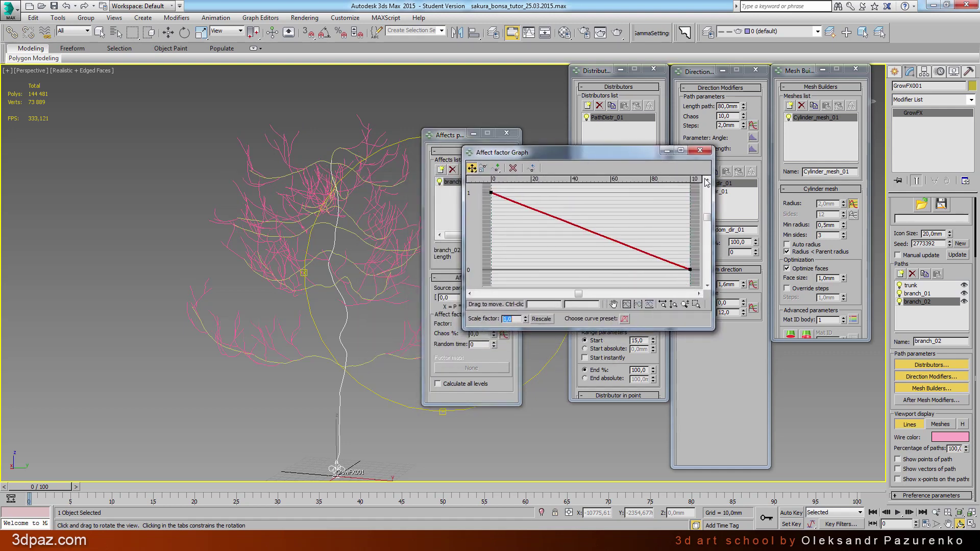
left_click(699, 150)
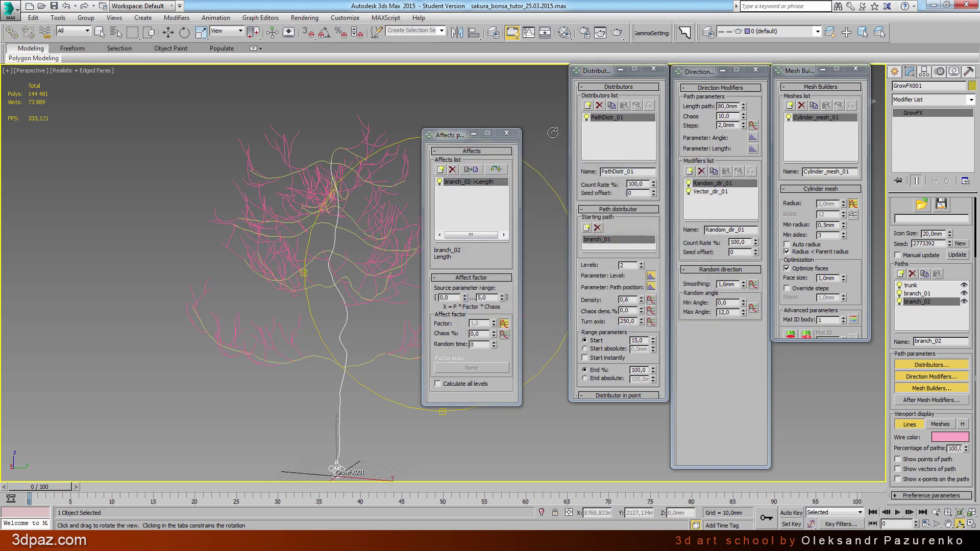
left_click(507, 133)
mouse_move(394, 339)
left_mouse_down()
mouse_move(440, 339)
mouse_move(394, 330)
mouse_move(462, 335)
mouse_move(380, 338)
mouse_move(446, 332)
mouse_move(398, 332)
mouse_move(361, 350)
left_mouse_up()
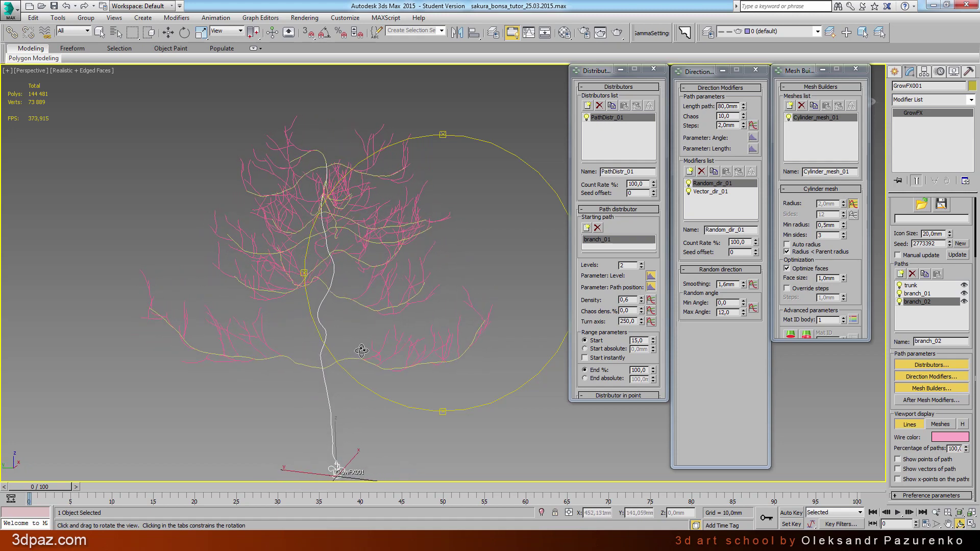
left_click(940, 424)
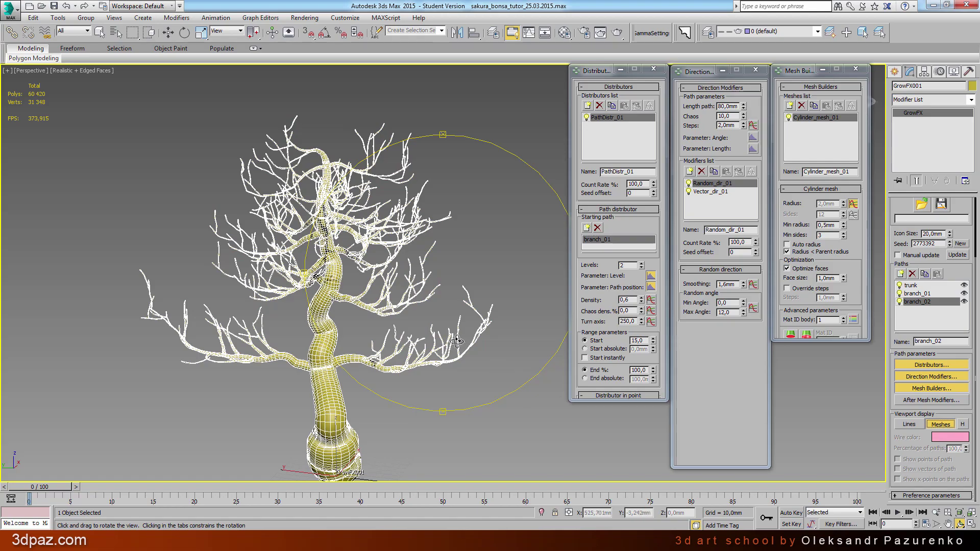
mouse_move(459, 349)
left_mouse_down()
mouse_move(374, 328)
mouse_move(234, 330)
left_mouse_up()
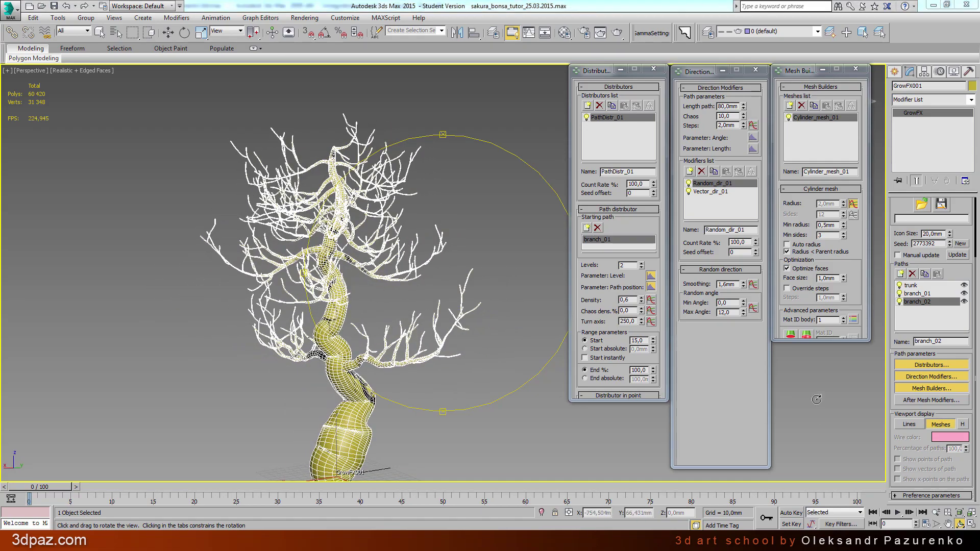
mouse_move(426, 325)
left_mouse_down()
mouse_move(472, 328)
mouse_move(447, 291)
mouse_move(457, 263)
mouse_move(449, 303)
left_mouse_up()
scroll(457, 264, "up", 5)
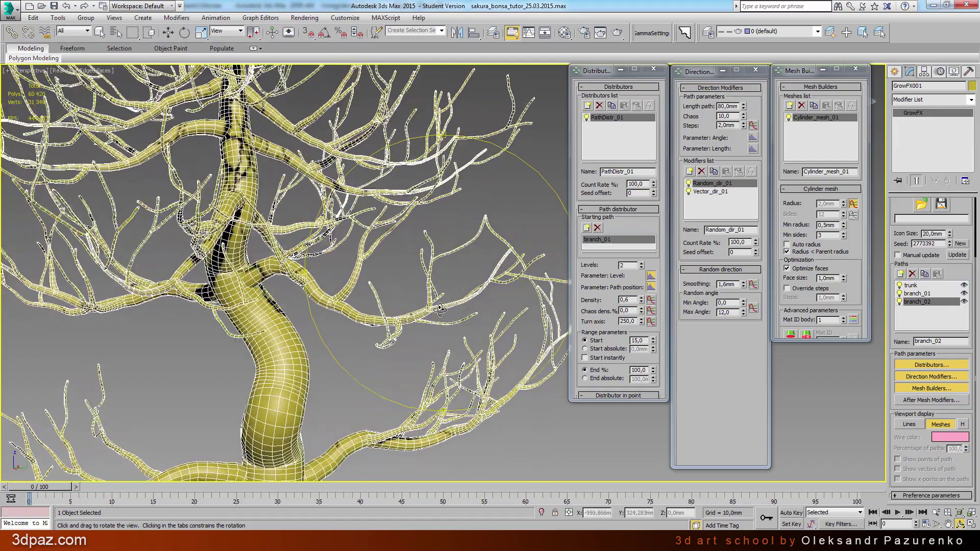
mouse_move(472, 337)
left_mouse_down()
mouse_move(443, 337)
mouse_move(475, 326)
left_mouse_up()
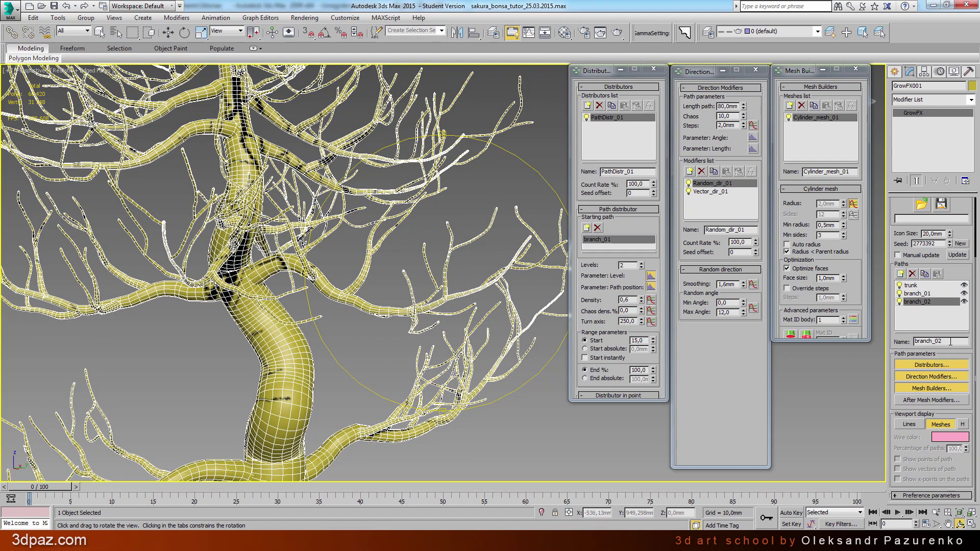
Step: Add a new path to the GrowFX tree and name it branch_03
left_click(901, 275)
double_click(944, 341)
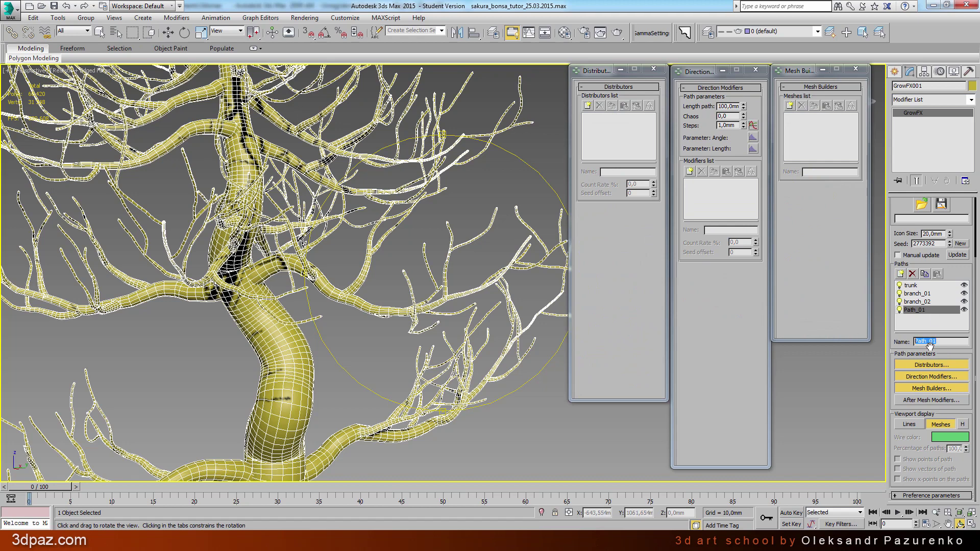
type("branch_02")
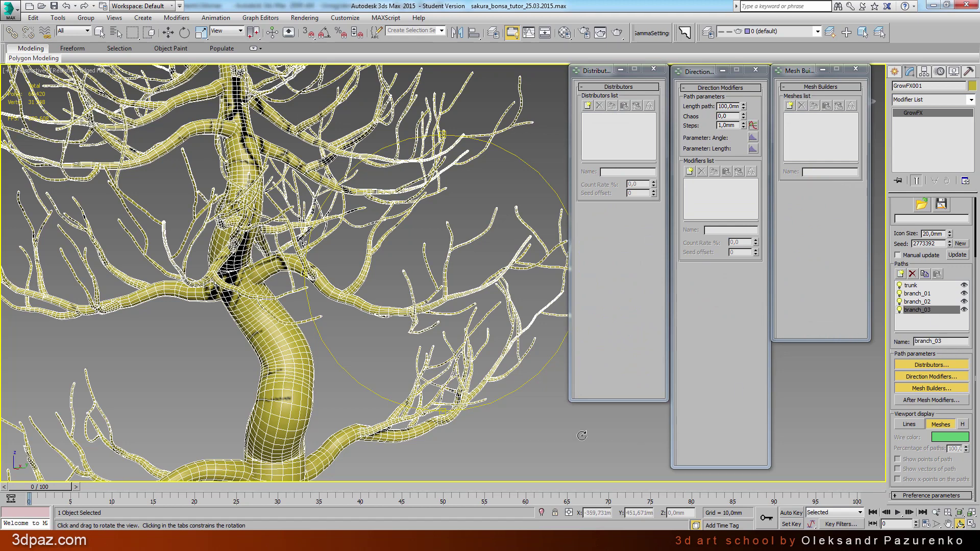
left_click_drag(482, 265, 470, 269)
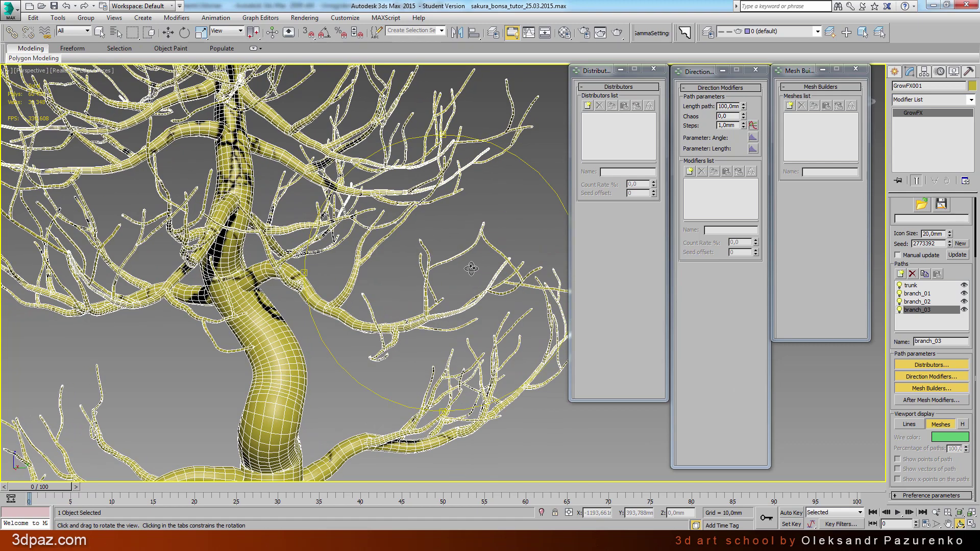
Step: Give branch_03 a path distributor and display the tree as lines
left_click(588, 106)
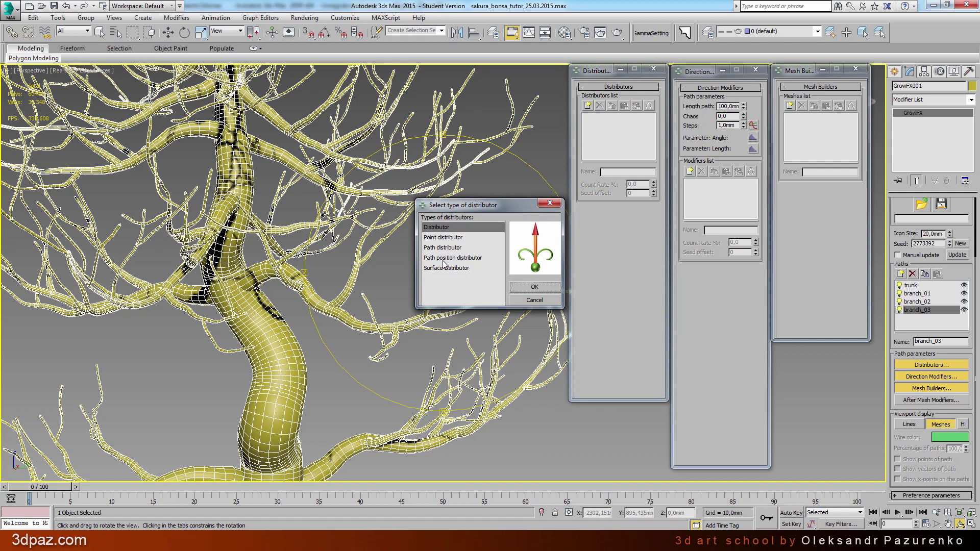
left_click(442, 247)
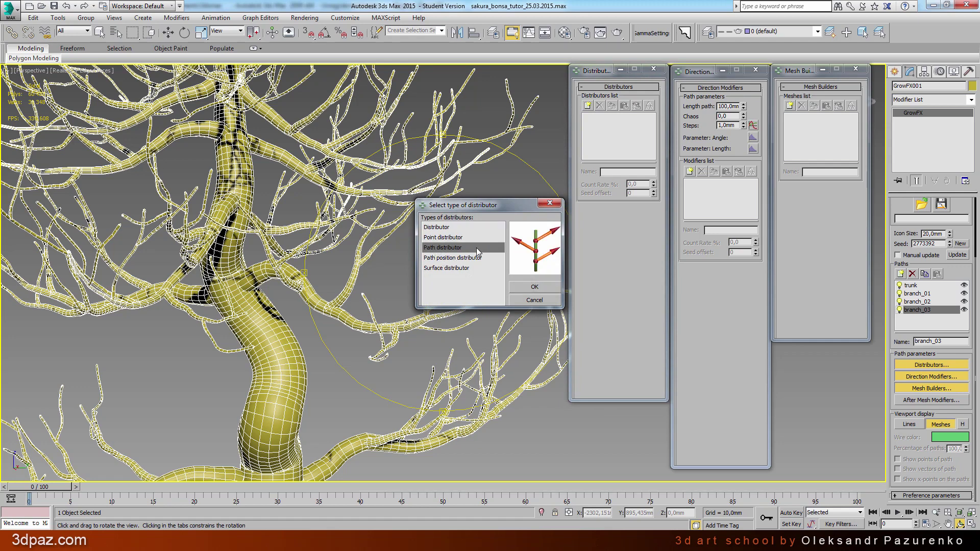
left_click(540, 288)
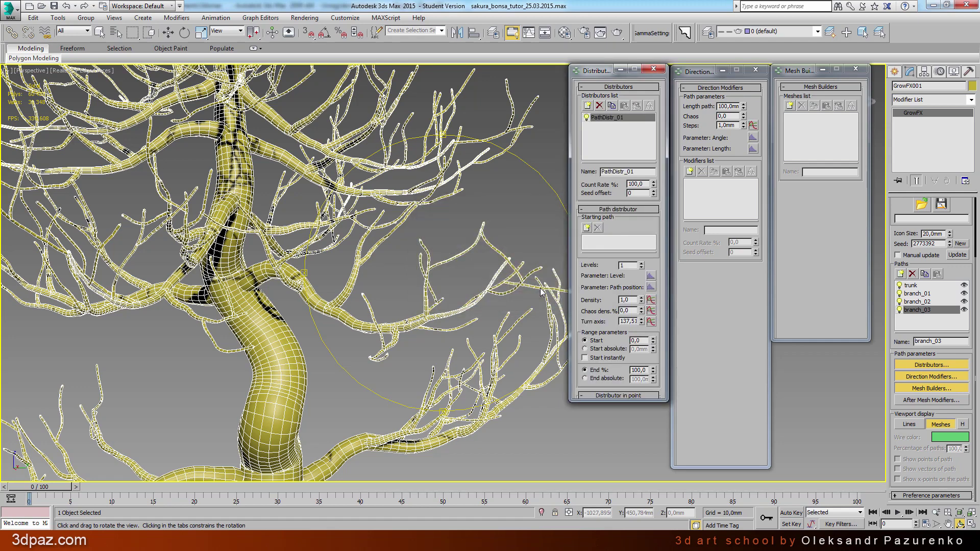
left_click(908, 425)
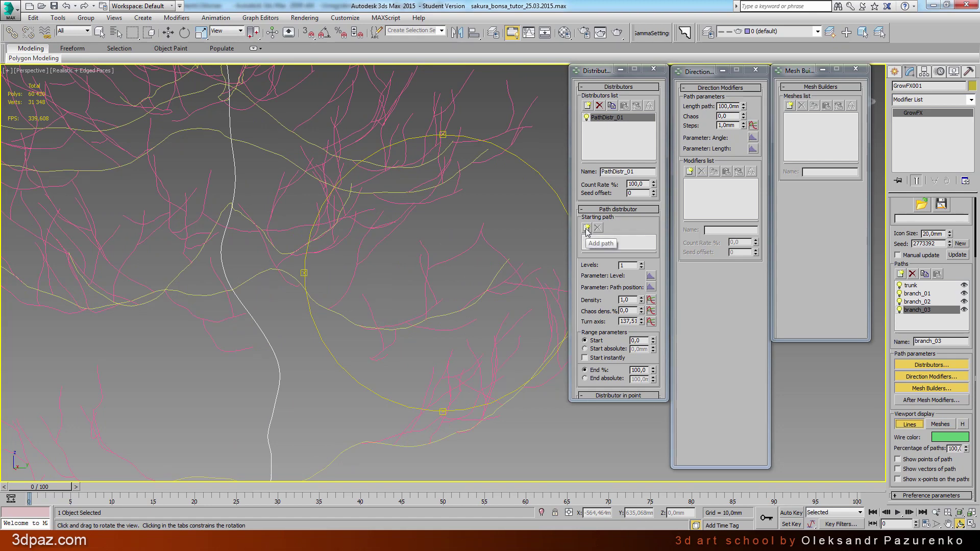
Step: Set branch_02 as the starting path that branch_03 grows from
left_click(587, 230)
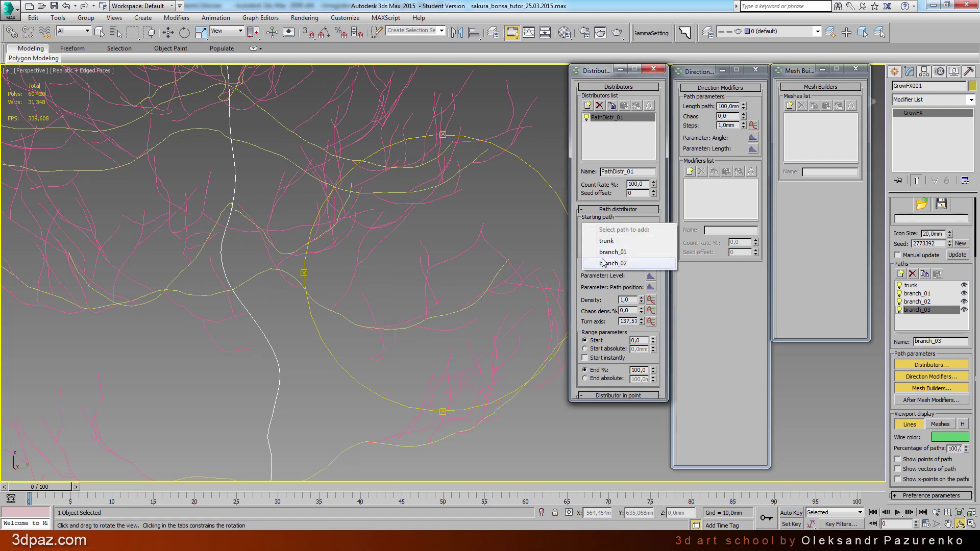
left_click(611, 262)
scroll(413, 281, "down", 2)
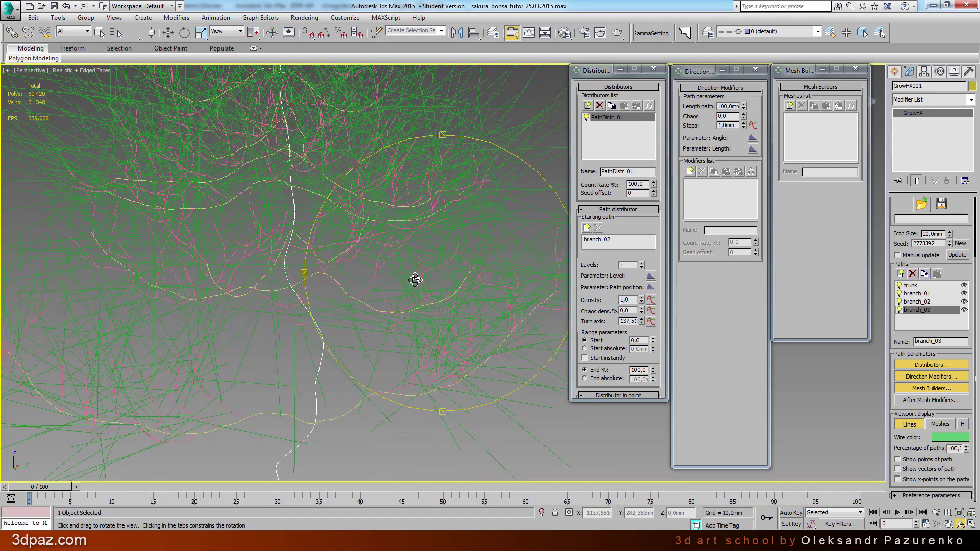
scroll(416, 280, "down", 2)
scroll(434, 278, "down", 1)
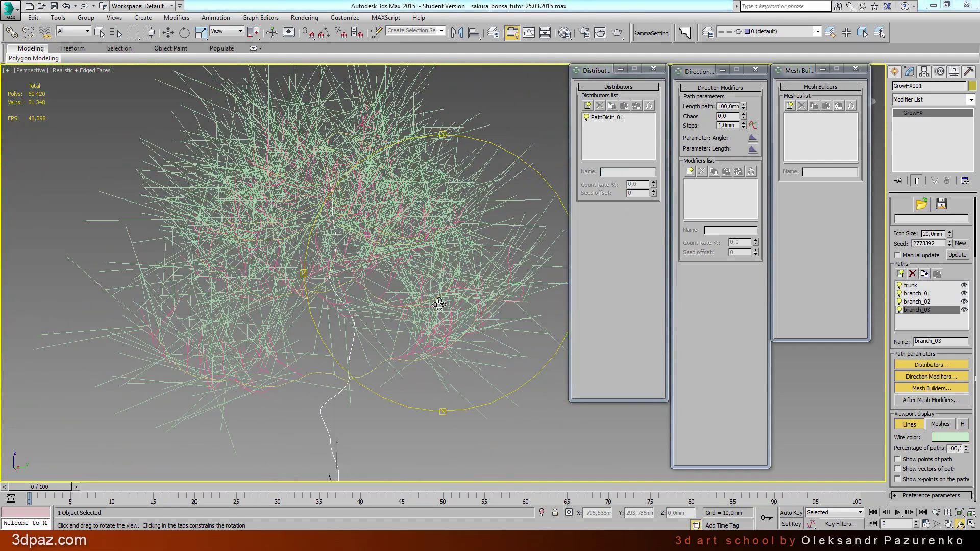
Step: Give branch_03's paths a pale yellow wire colour
left_click(950, 437)
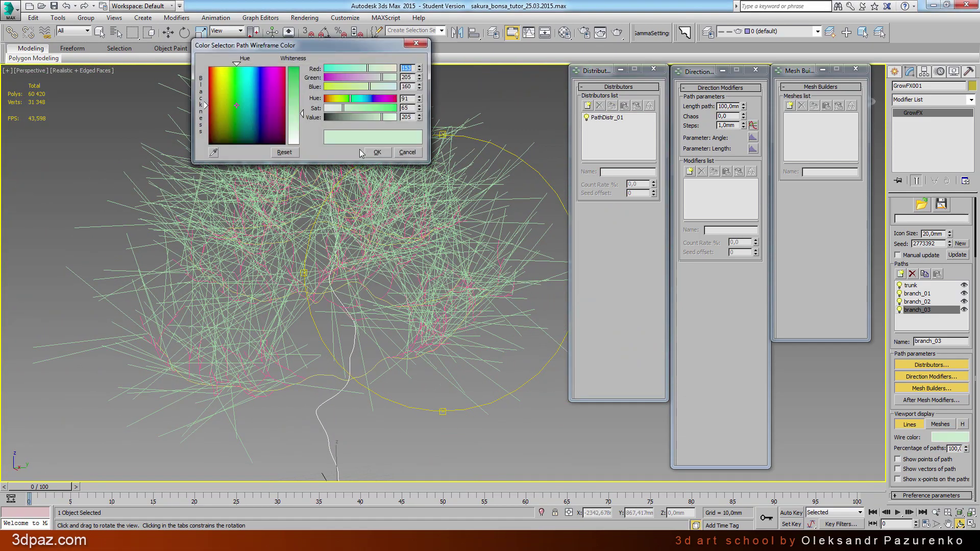
left_click(223, 97)
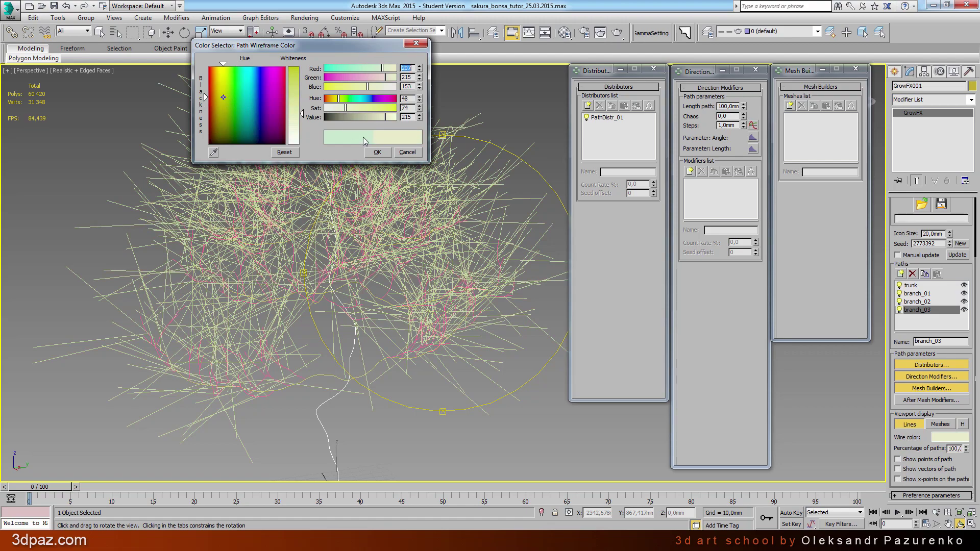
left_click(377, 152)
left_click_drag(488, 209, 470, 233)
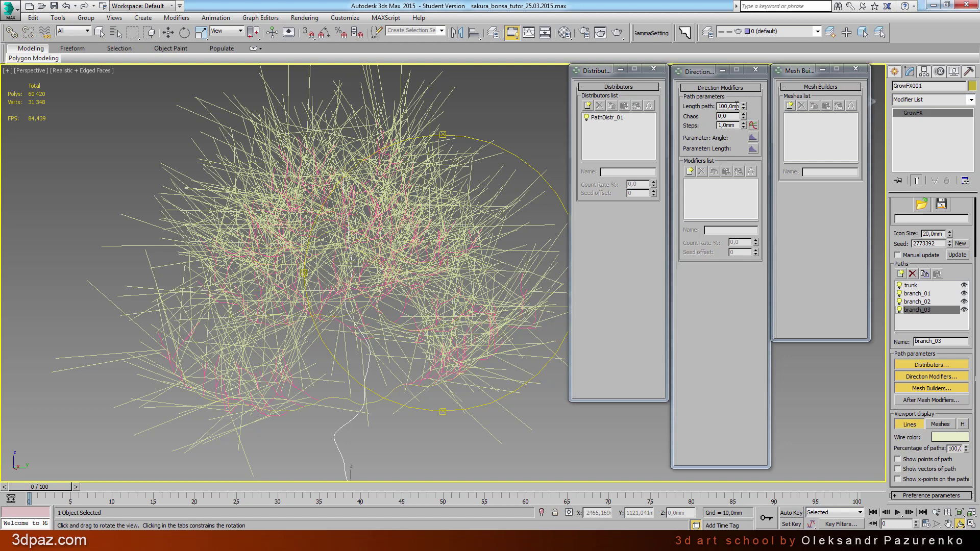
Step: Set branch_03's twig path length to 2 mm, chaos to 10 and steps to 3 mm
double_click(733, 105)
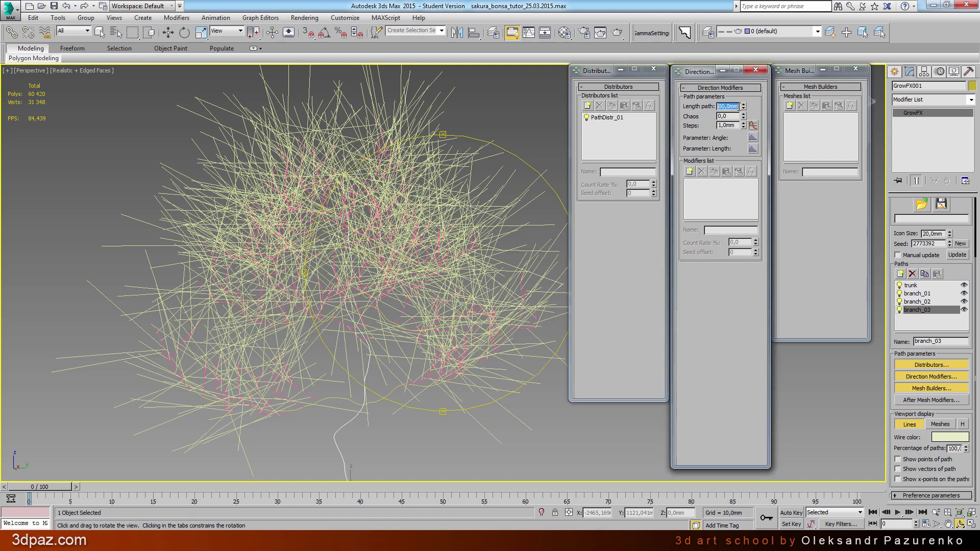
type("2")
key("Return")
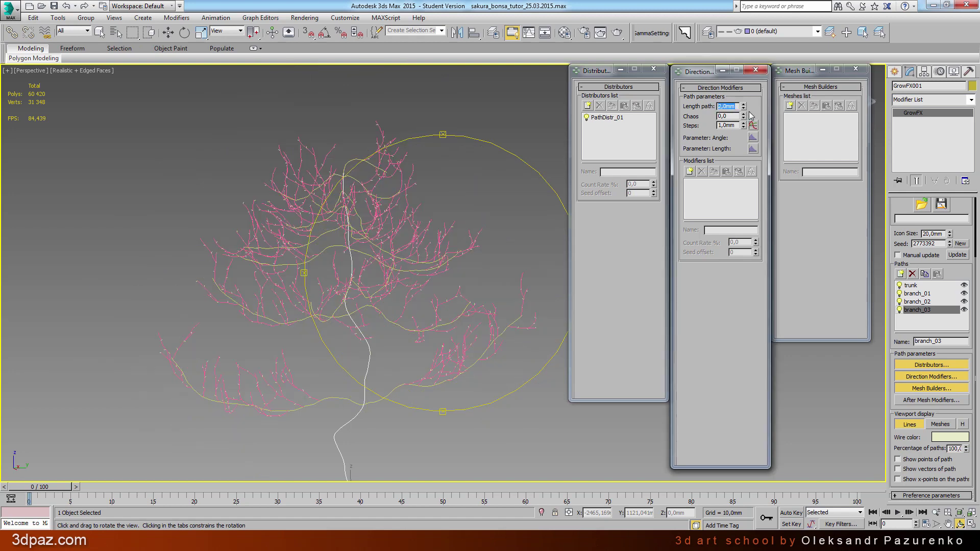
scroll(408, 295, "up", 10)
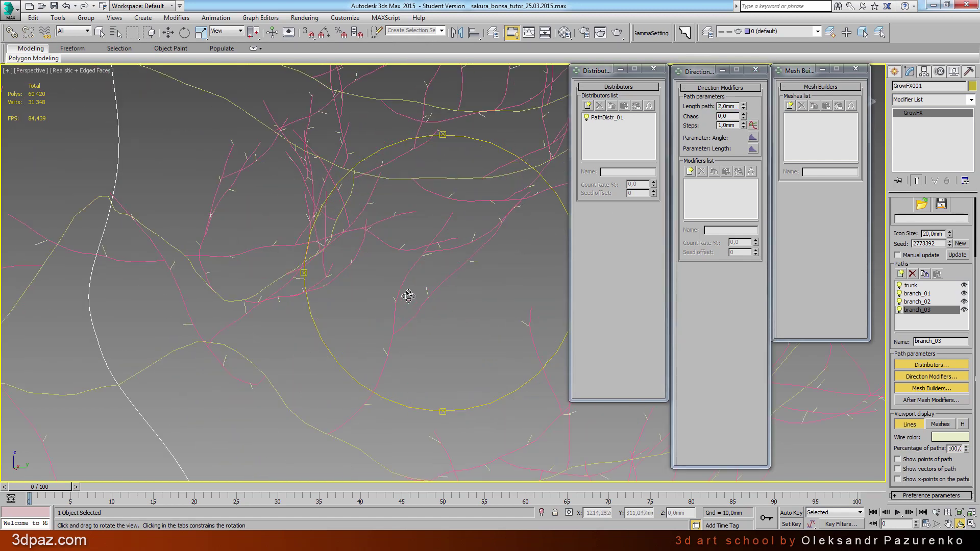
scroll(408, 294, "down", 3)
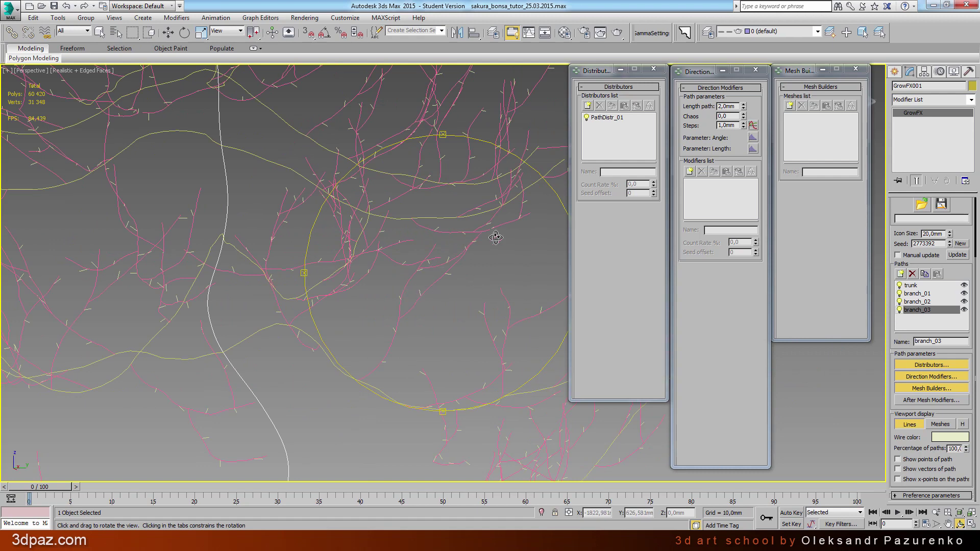
double_click(722, 116)
type("10")
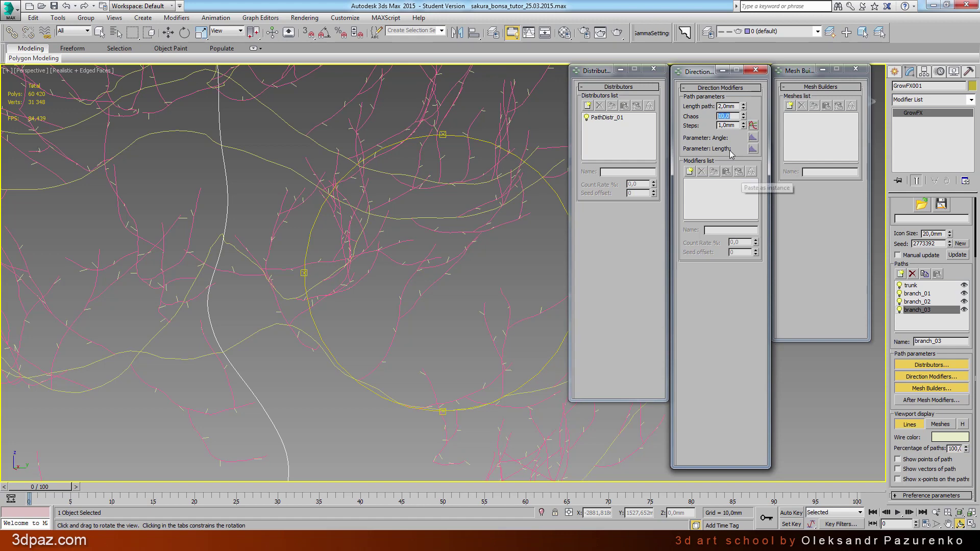
double_click(732, 126)
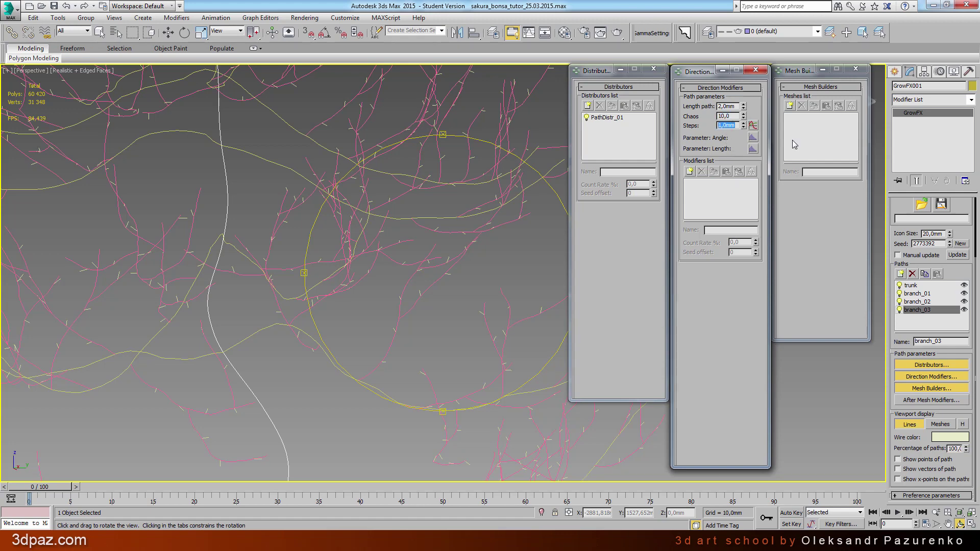
type("3")
key("Return")
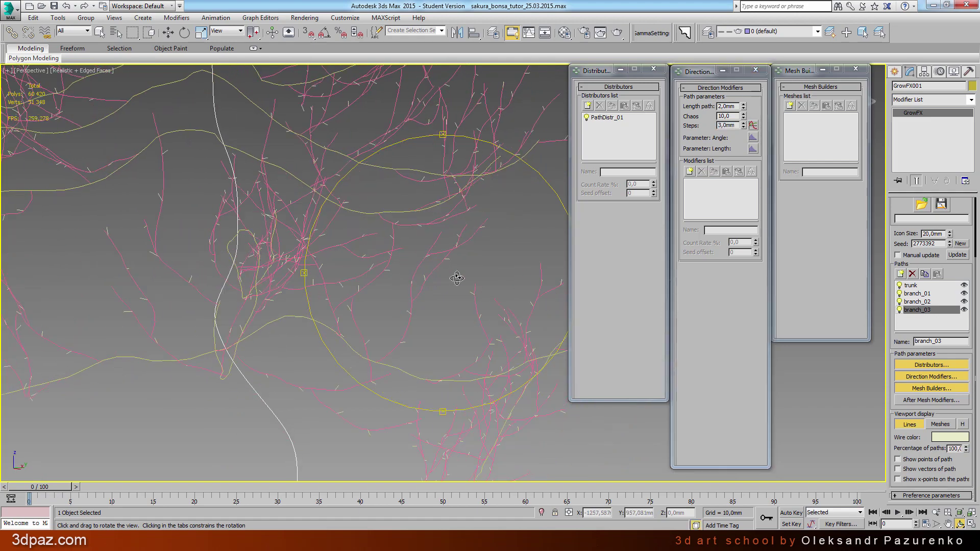
left_click_drag(457, 278, 536, 266)
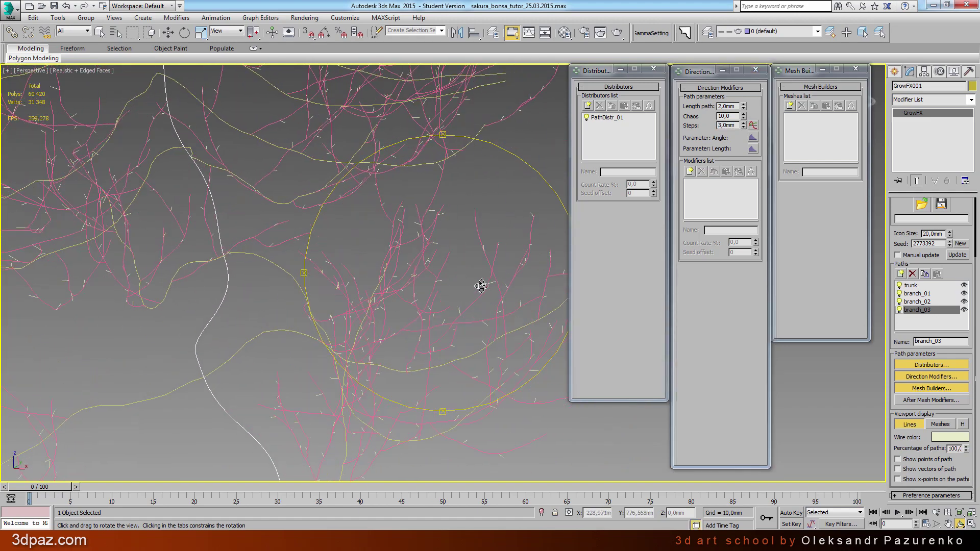
Step: Add a Random direction modifier to the twigs with 1,6 mm smoothing
left_click(690, 171)
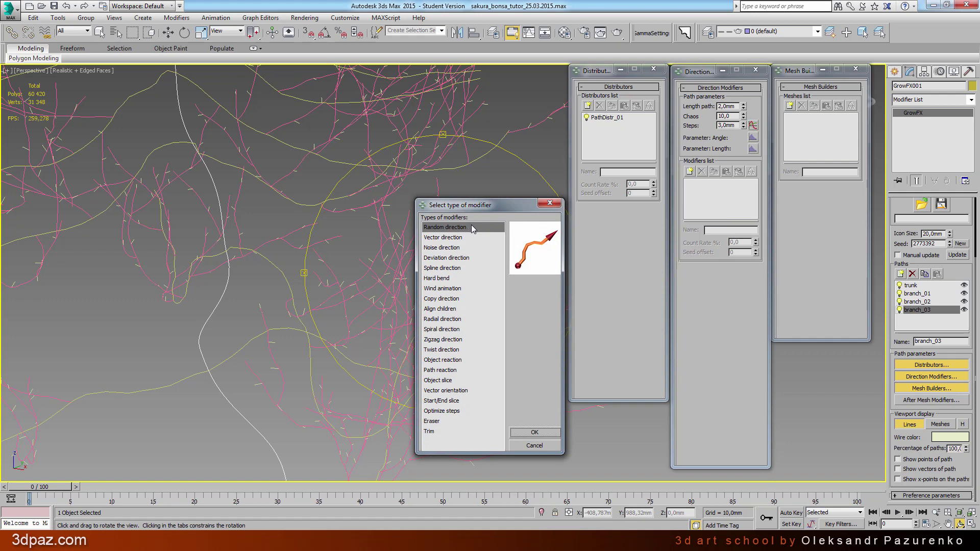
left_click(535, 433)
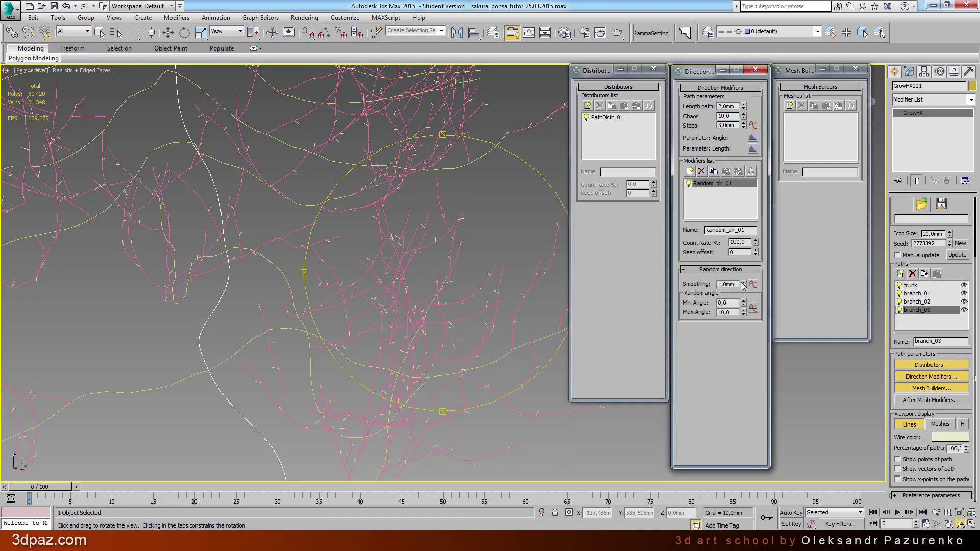
mouse_move(743, 285)
left_mouse_down()
mouse_move(744, 272)
mouse_move(754, 293)
left_mouse_up()
double_click(729, 285)
type("1,6")
key("Return")
Step: Add a Vector direction modifier to the twigs with strength 40
left_click(689, 171)
left_click(454, 238)
double_click(456, 238)
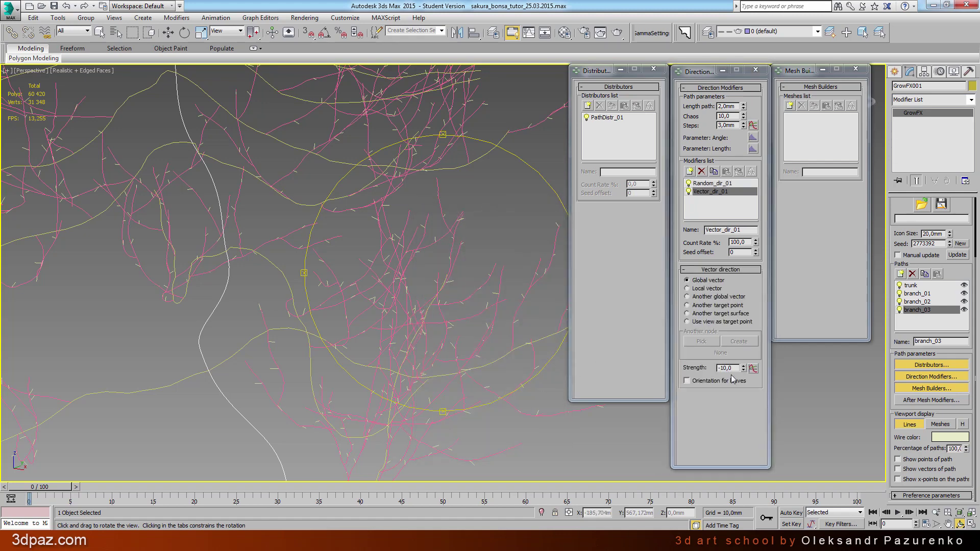
left_click_drag(743, 367, 743, 217)
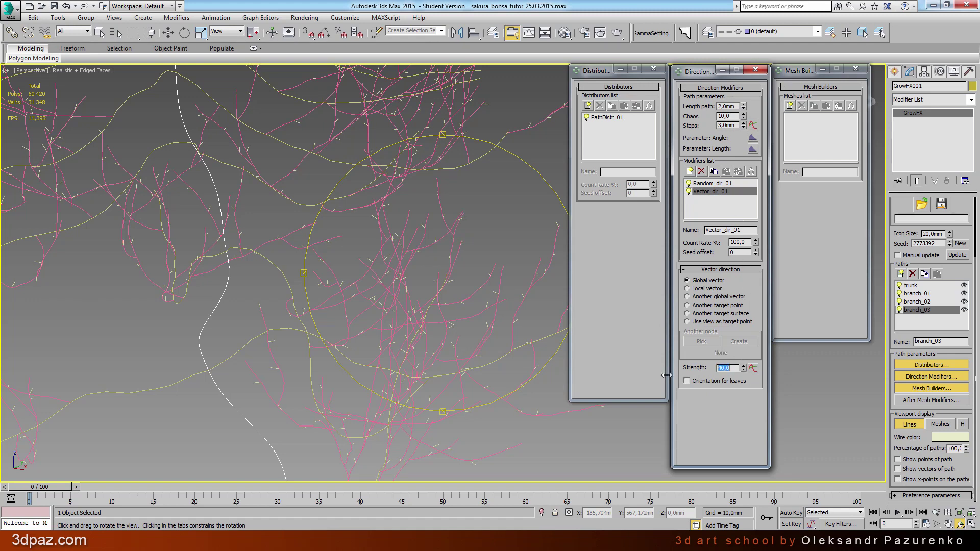
scroll(457, 323, "down", 5)
Step: Raise the PathDistr_01 twig density to 4,5
scroll(458, 323, "down", 4)
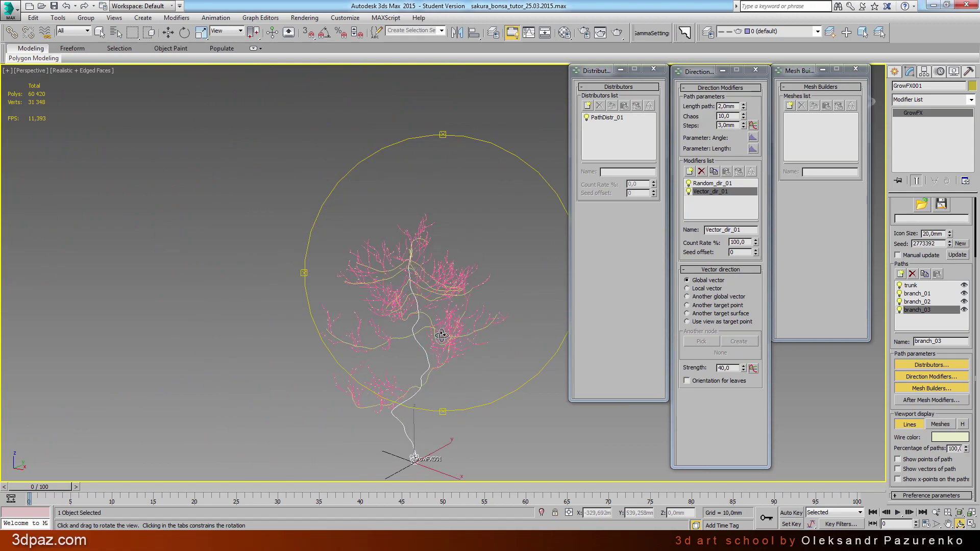
scroll(385, 331, "down", 2)
scroll(388, 331, "up", 3)
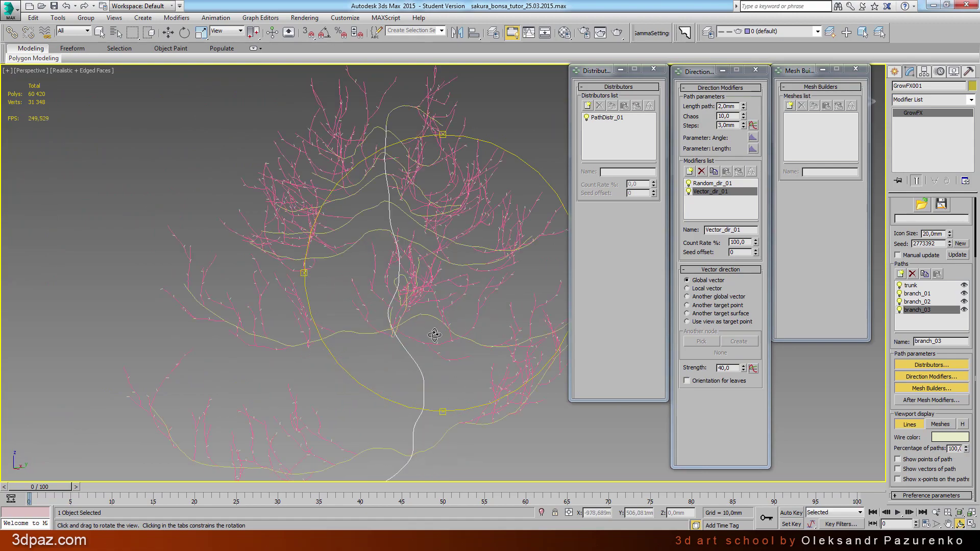
scroll(406, 334, "up", 3)
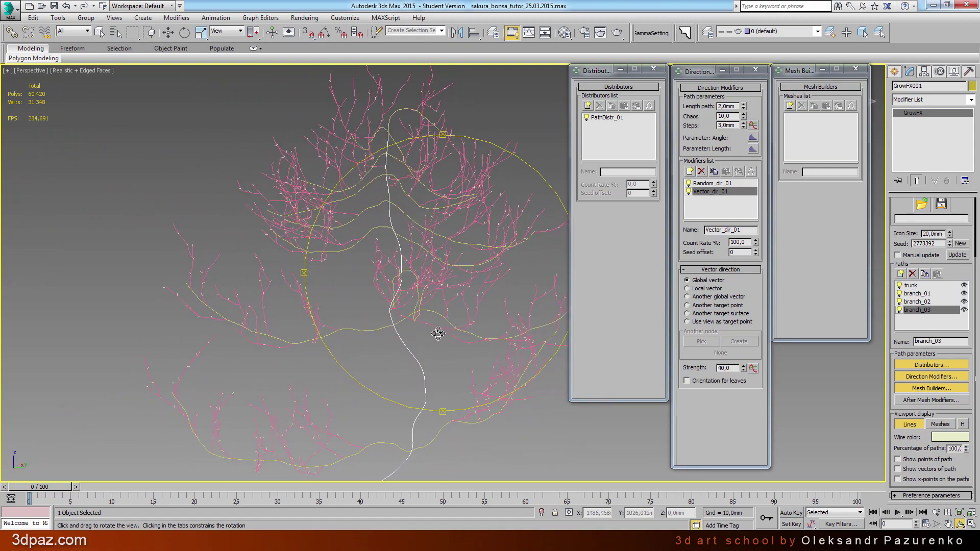
left_click_drag(416, 338, 465, 338)
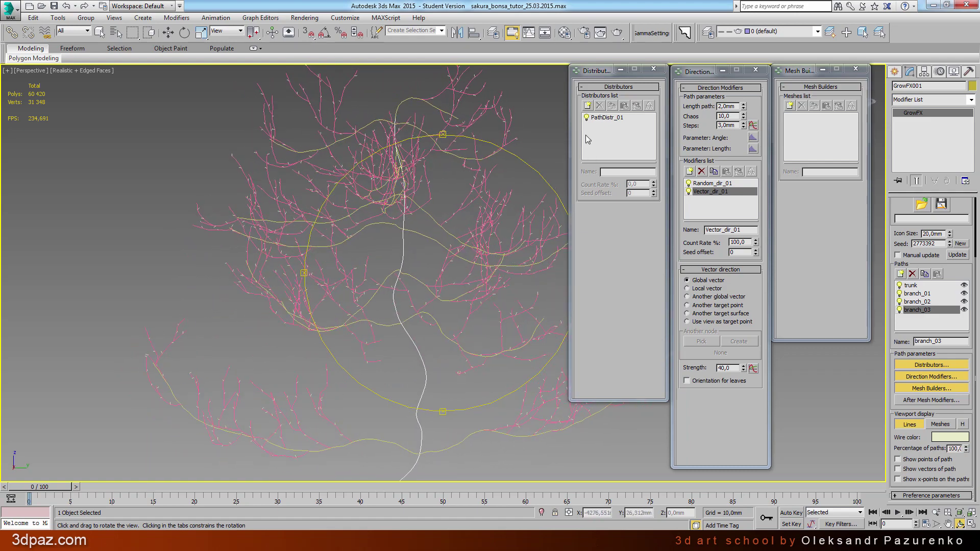
left_click(613, 119)
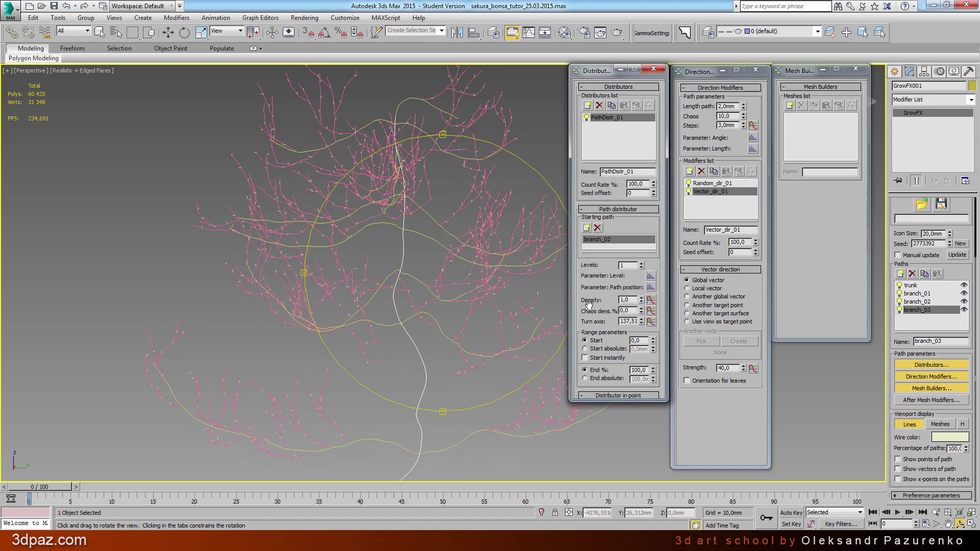
left_click_drag(589, 303, 591, 291)
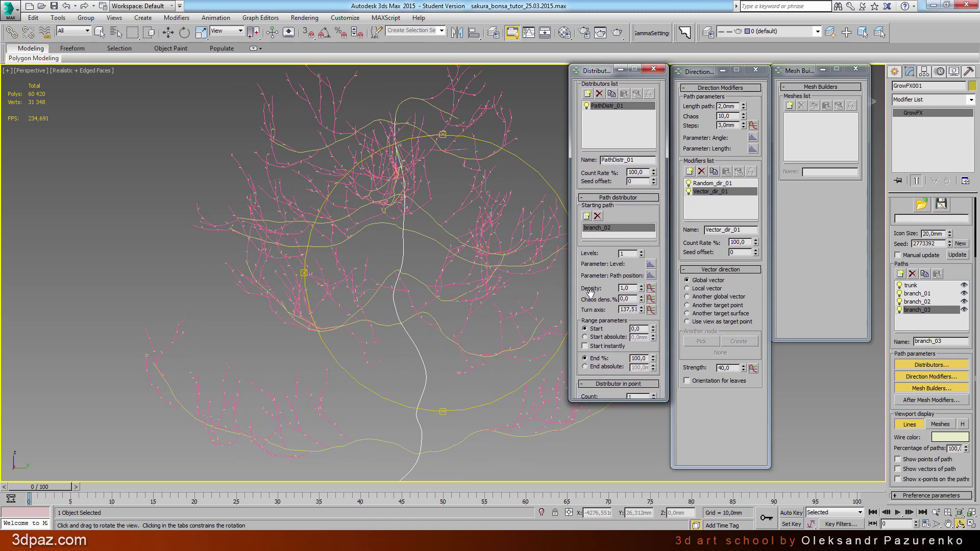
left_click_drag(641, 288, 640, 144)
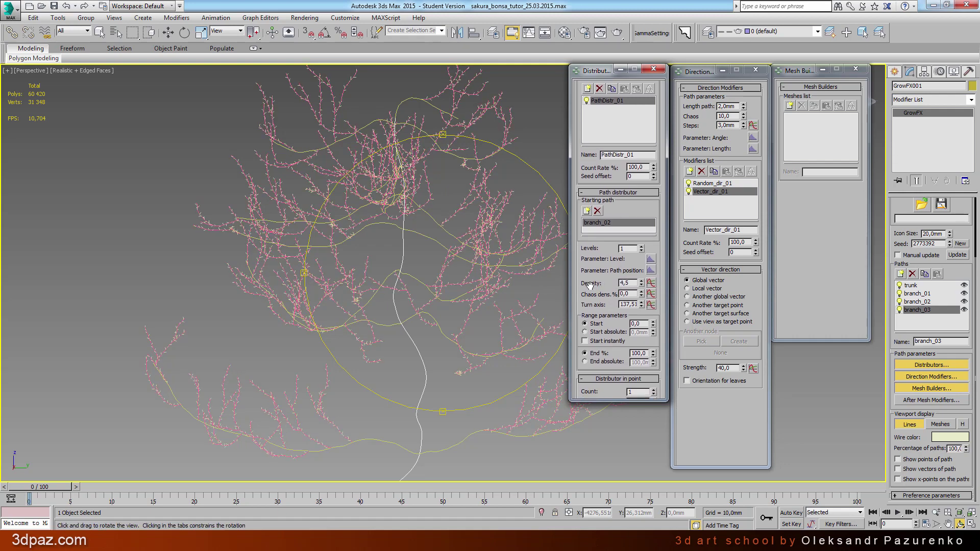
Step: Begin lowering the twig distributor's angle bend from 88
scroll(649, 320, "down", 2)
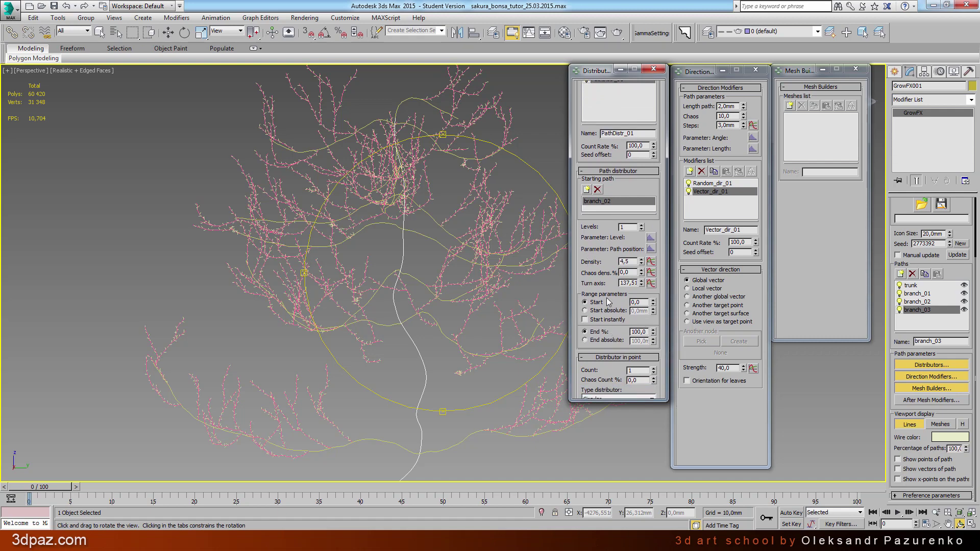
left_click_drag(590, 284, 602, 152)
mouse_move(599, 322)
left_mouse_down()
mouse_move(597, 285)
mouse_move(653, 245)
left_mouse_up()
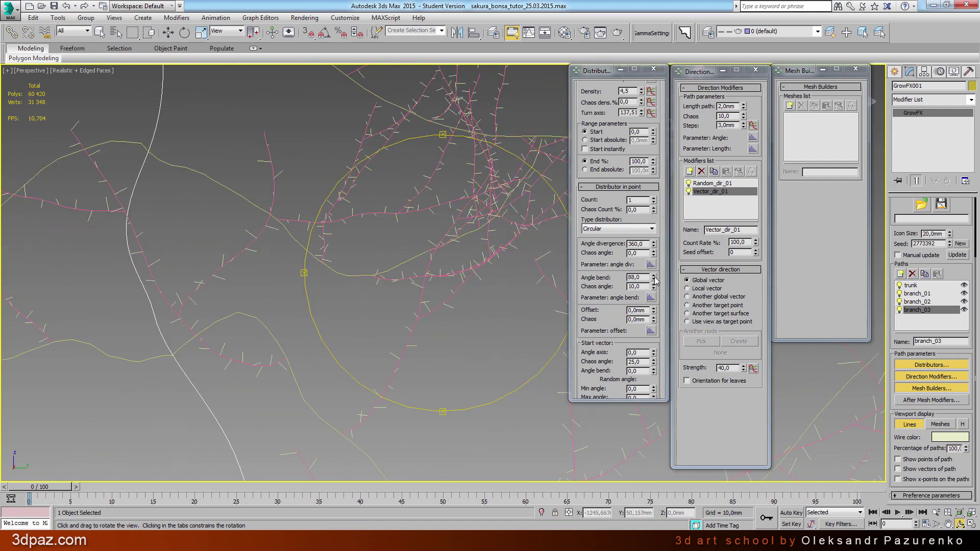
left_click_drag(654, 279, 654, 287)
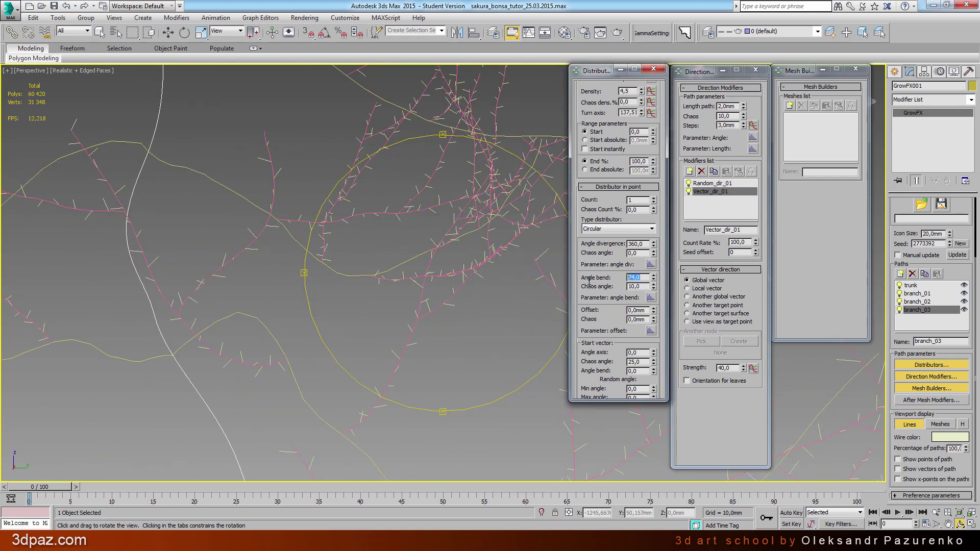
Step: Set the twig angle bend to 80 and the range start to 50
key("Return")
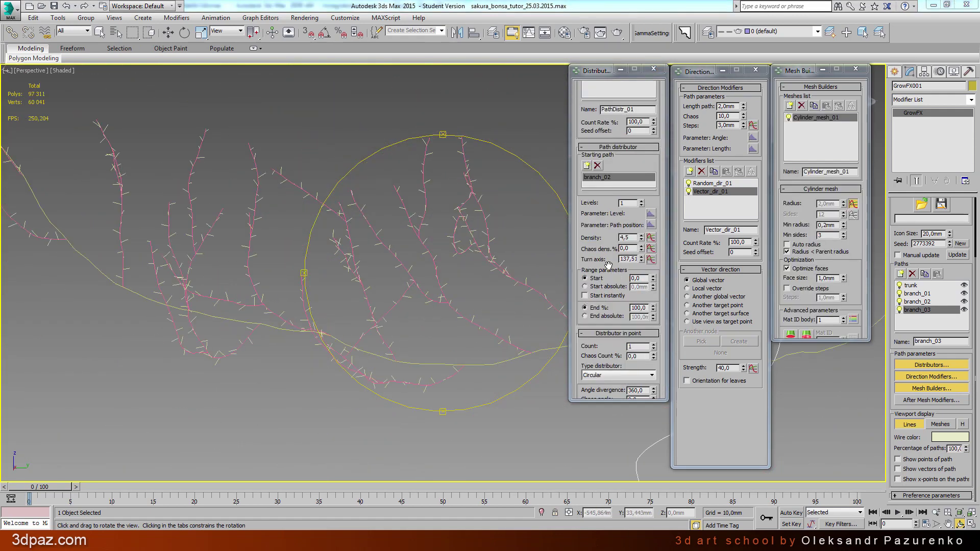
scroll(608, 265, "down", 1)
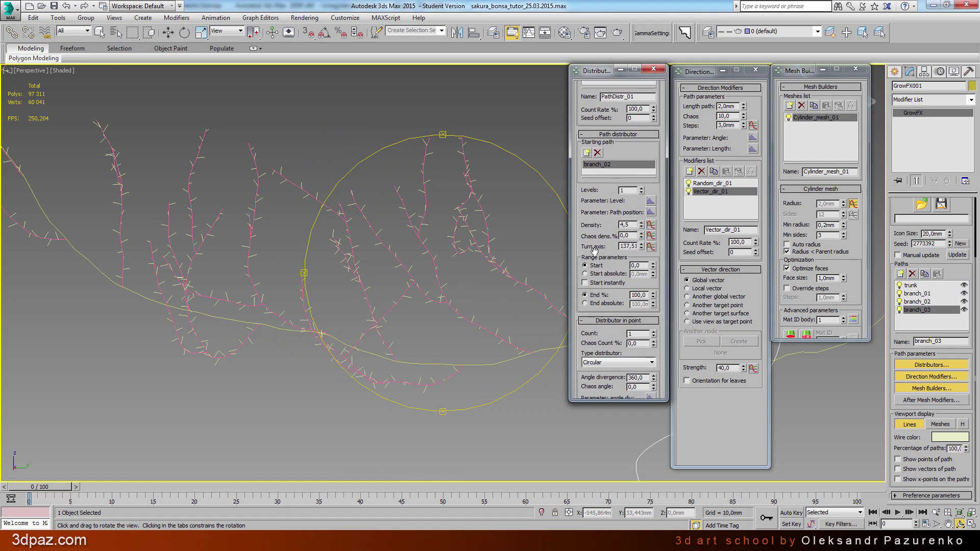
left_click_drag(655, 265, 668, 241)
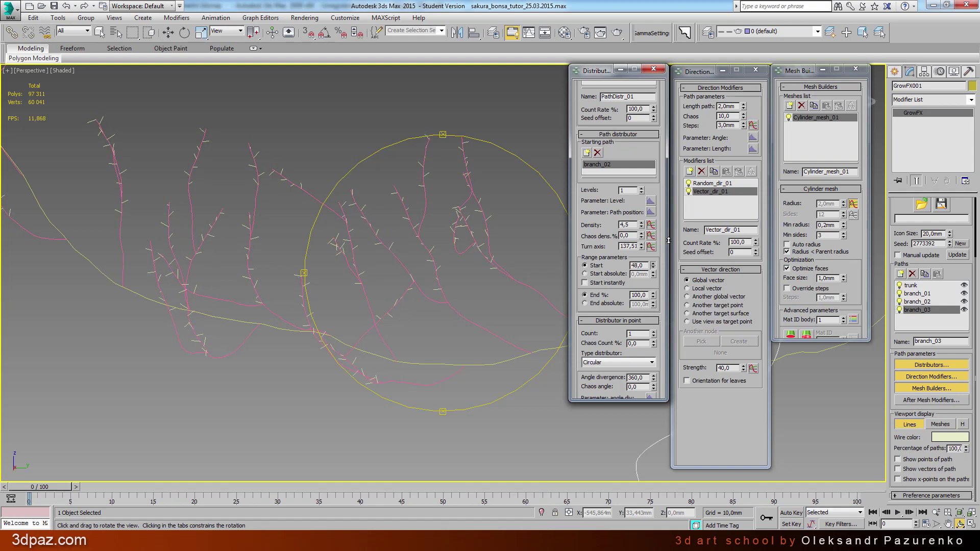
double_click(640, 264)
key("Return")
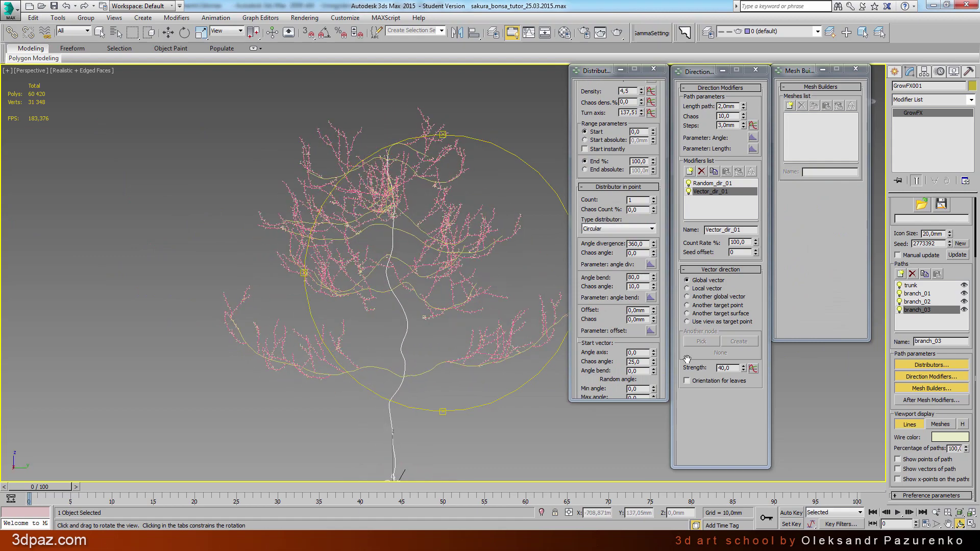
Step: Display the tree as meshes and add a Cylinder mesh builder to branch_03's twigs
left_click(940, 425)
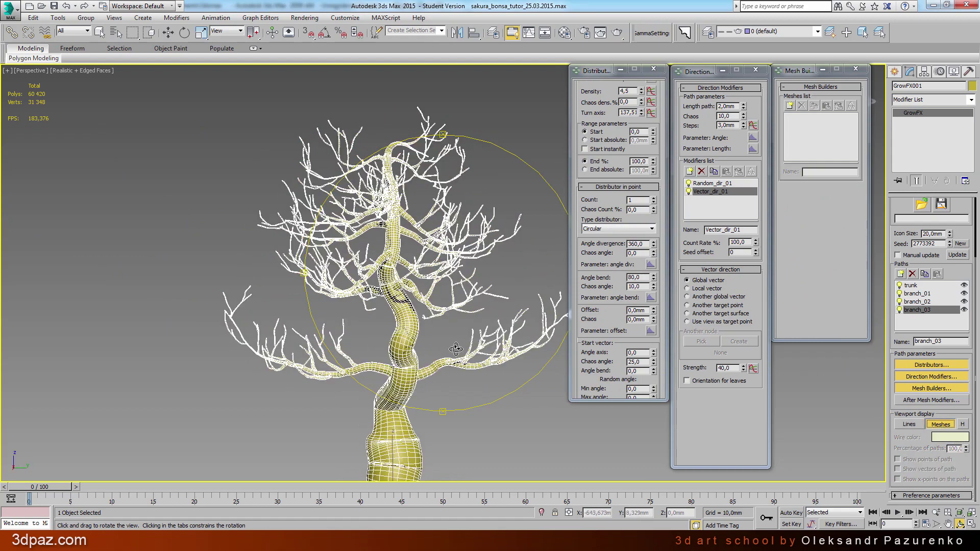
mouse_move(484, 222)
left_mouse_down()
mouse_move(472, 240)
mouse_move(526, 265)
mouse_move(486, 254)
mouse_move(505, 269)
left_mouse_up()
scroll(472, 240, "up", 5)
scroll(472, 240, "up", 2)
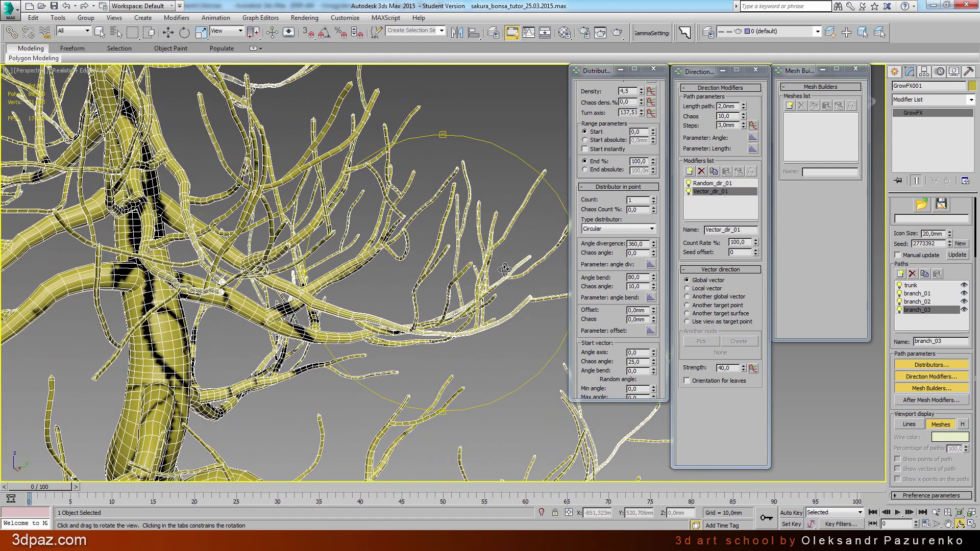
left_click(790, 106)
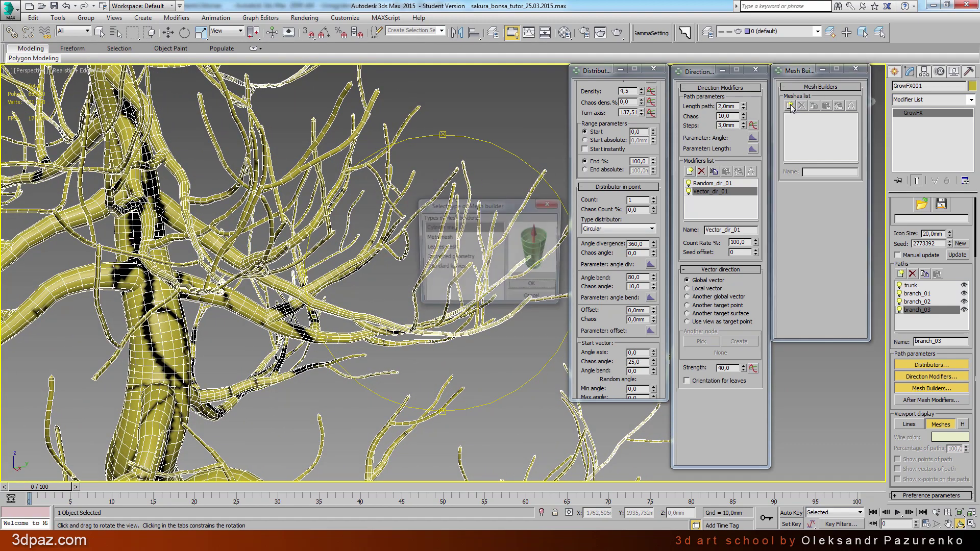
left_click(533, 288)
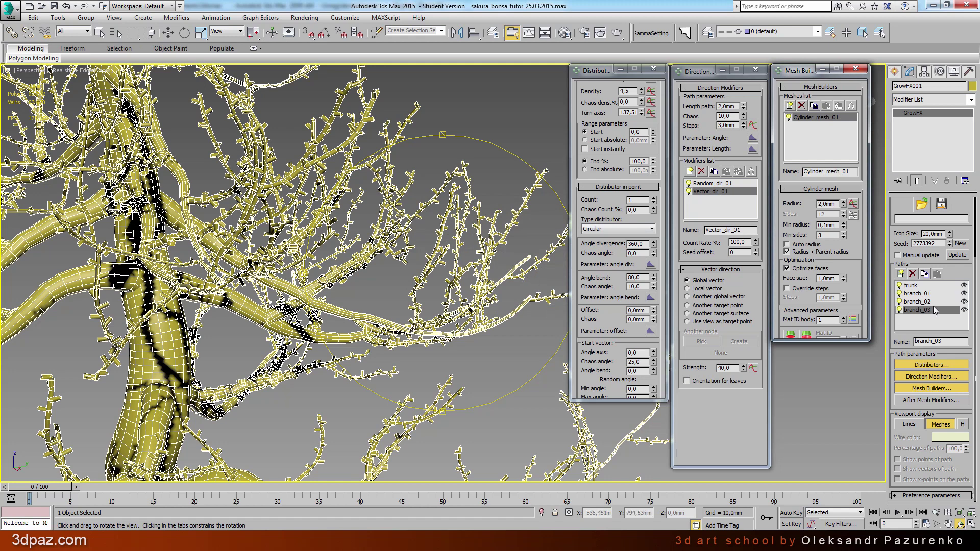
Step: Set the twig radius graph's starting point to 0,4
left_click(852, 204)
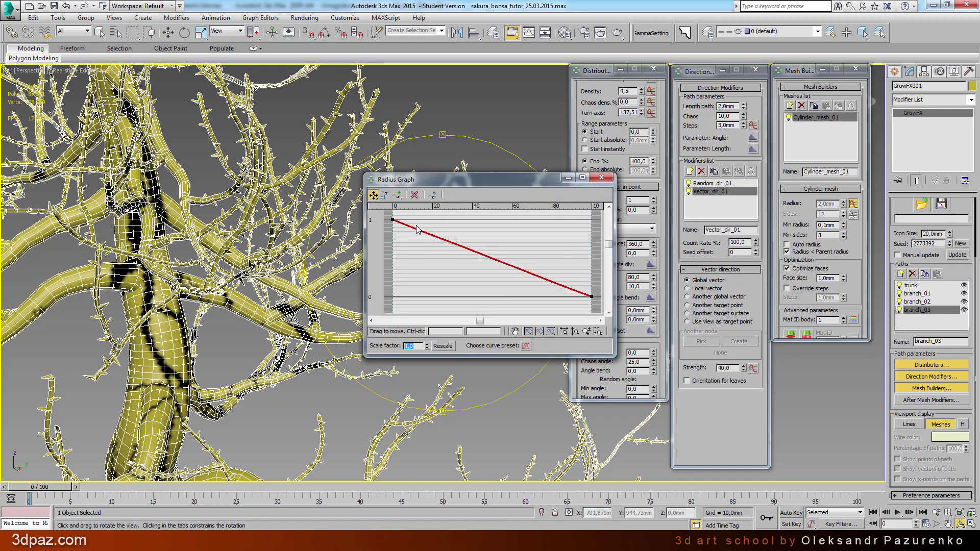
left_click(393, 219)
double_click(470, 332)
type("0,4")
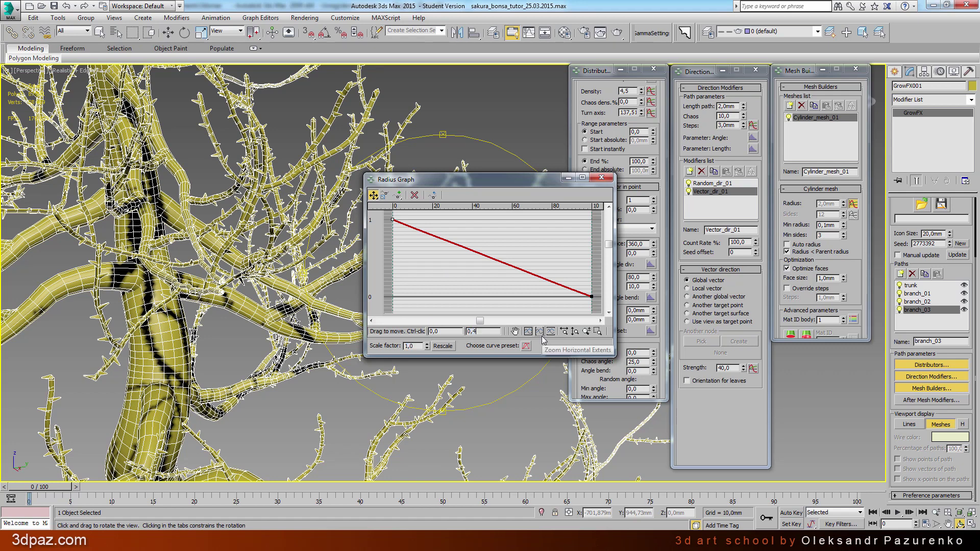
key("Return")
Step: Set the radius graph's end point to 0,09 and close the graph
left_click(526, 333)
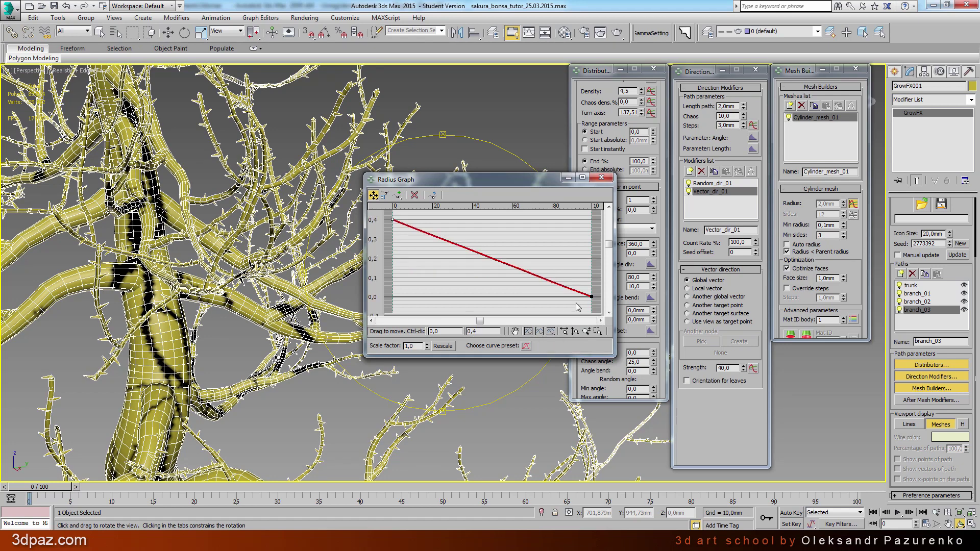
left_click_drag(612, 354, 716, 415)
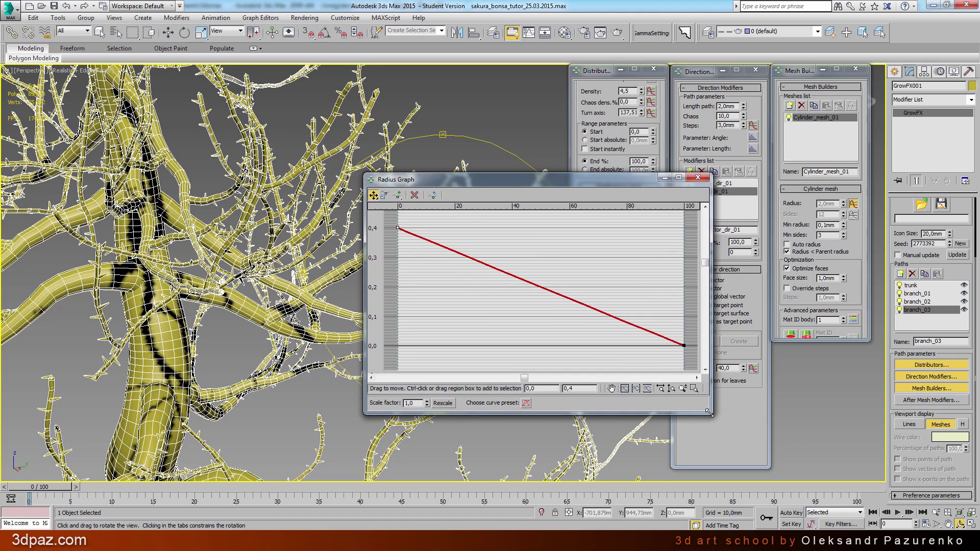
left_click(688, 346)
left_click_drag(547, 389, 519, 390)
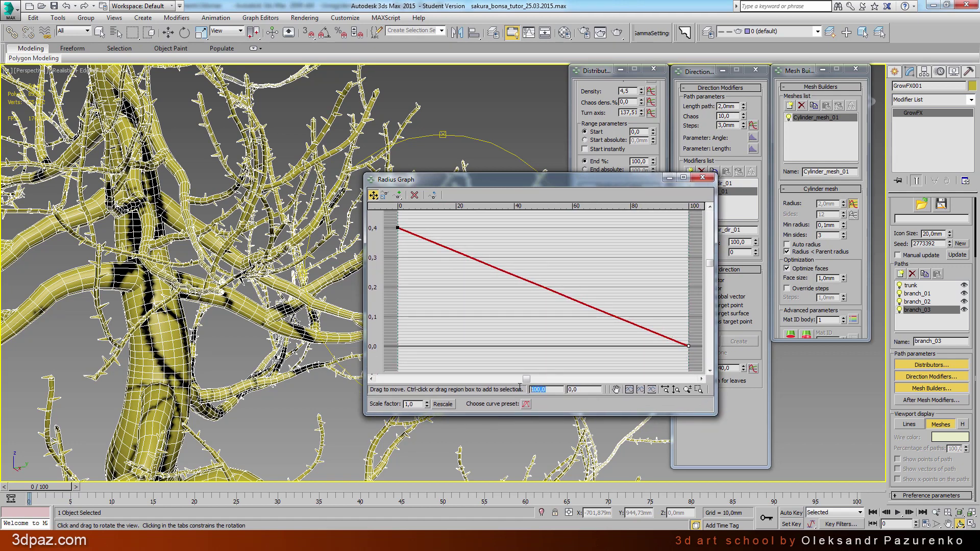
key("Tab")
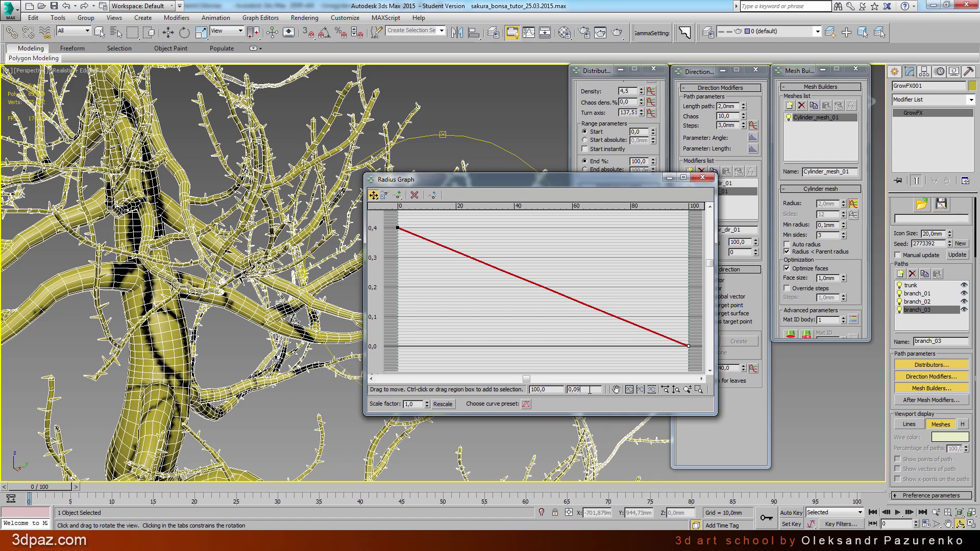
key("Return")
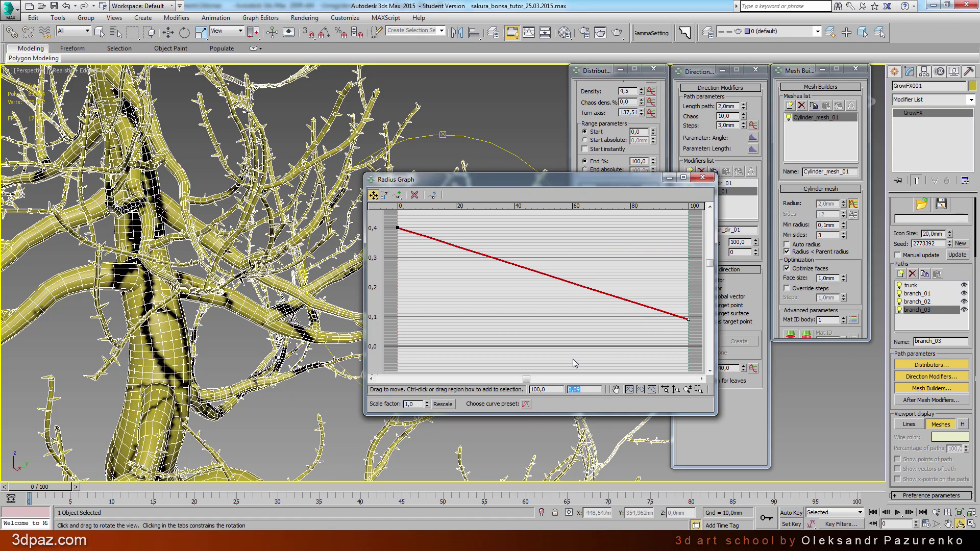
left_click_drag(468, 186, 615, 188)
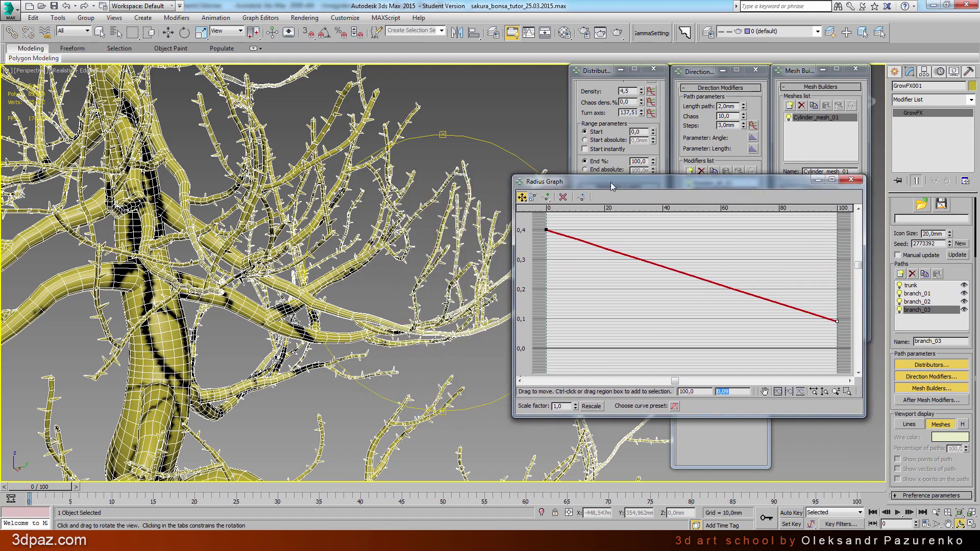
scroll(466, 255, "up", 5)
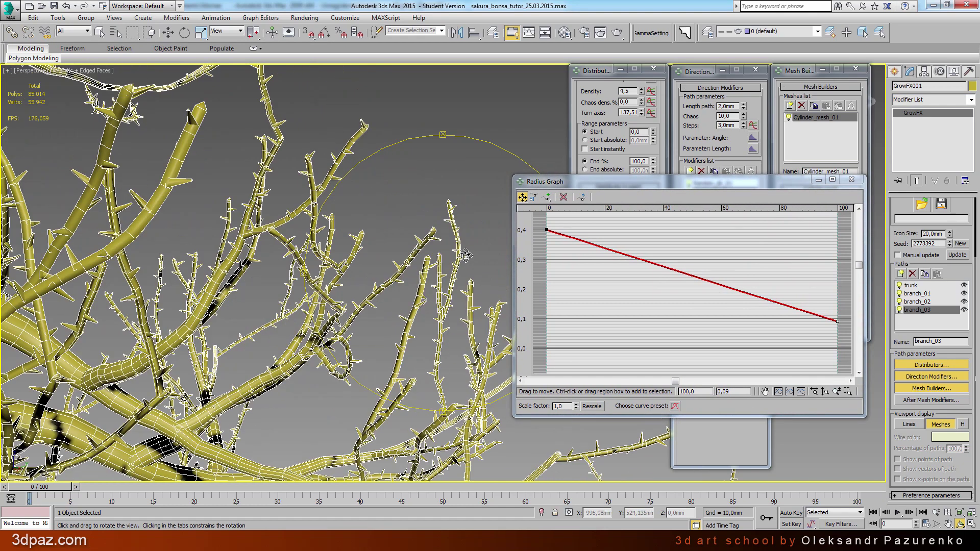
left_click(851, 179)
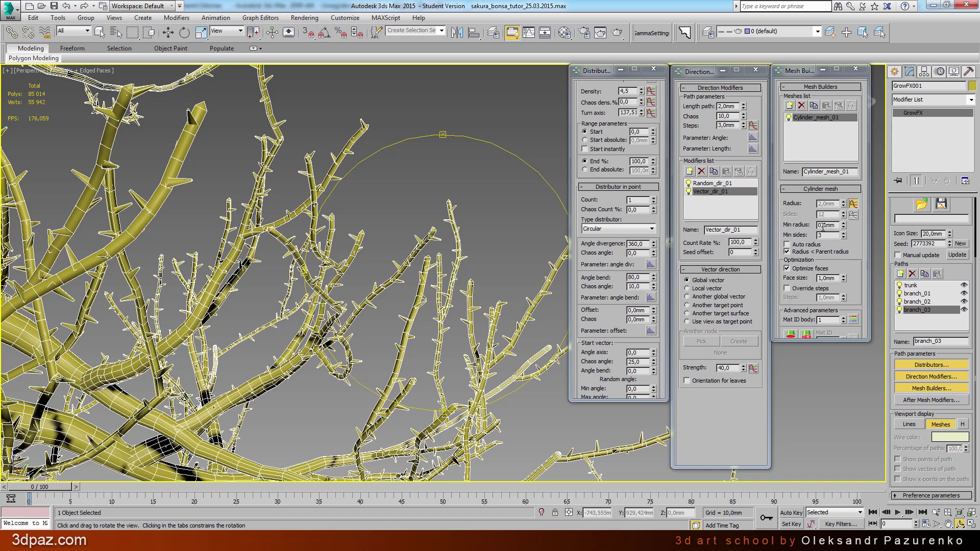
Step: Set the minimum twig radius to 0,2 mm and give twig ends spherical caps
left_click_drag(826, 225, 837, 225)
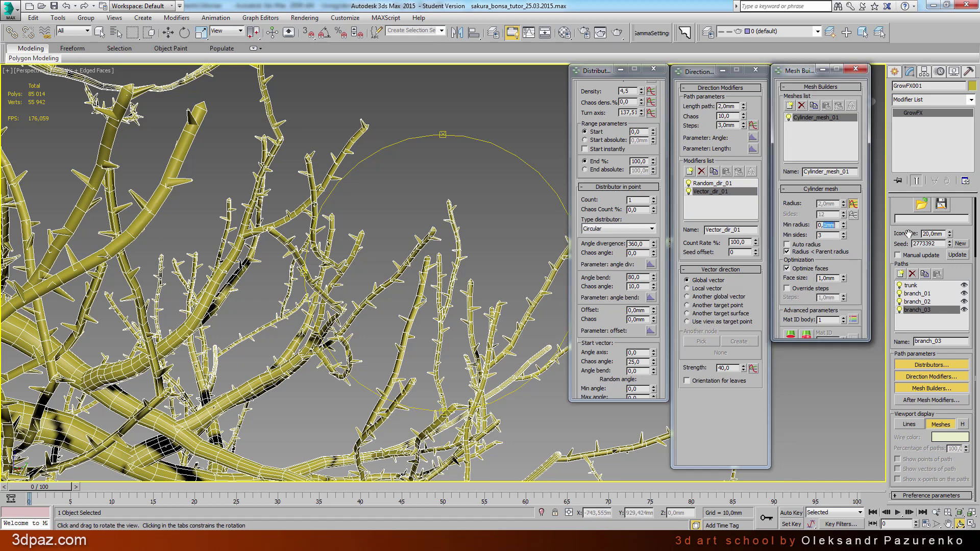
type("0,2")
key("Return")
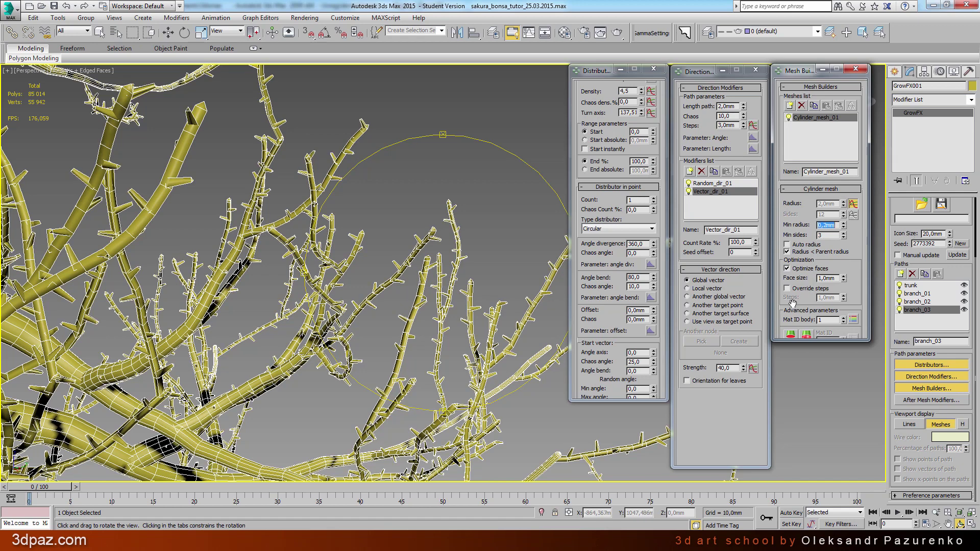
left_click_drag(793, 303, 801, 188)
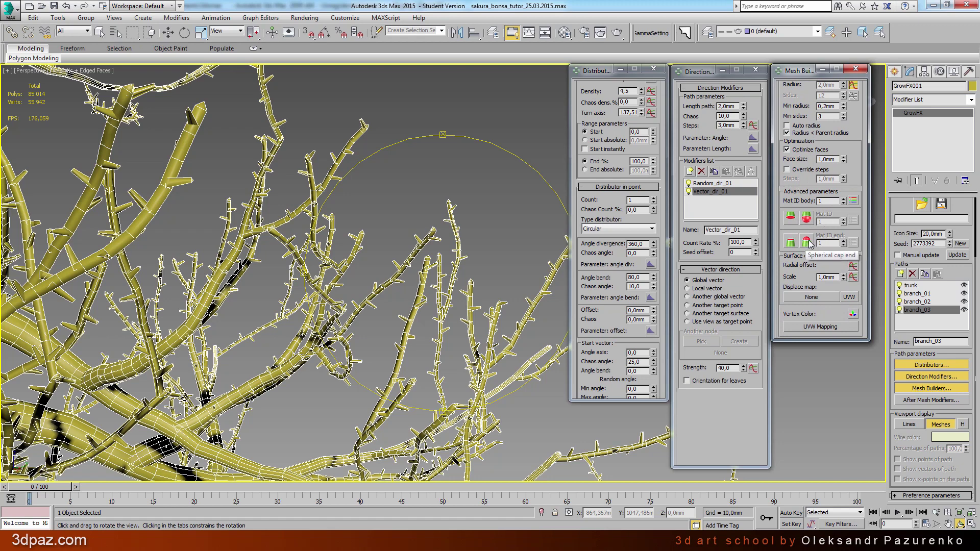
left_click(808, 242)
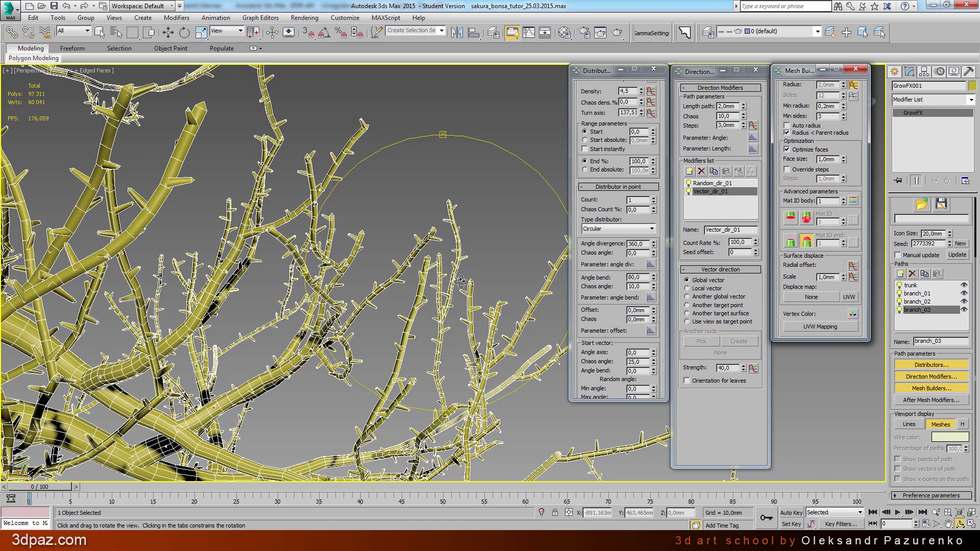
left_click_drag(460, 281, 626, 321)
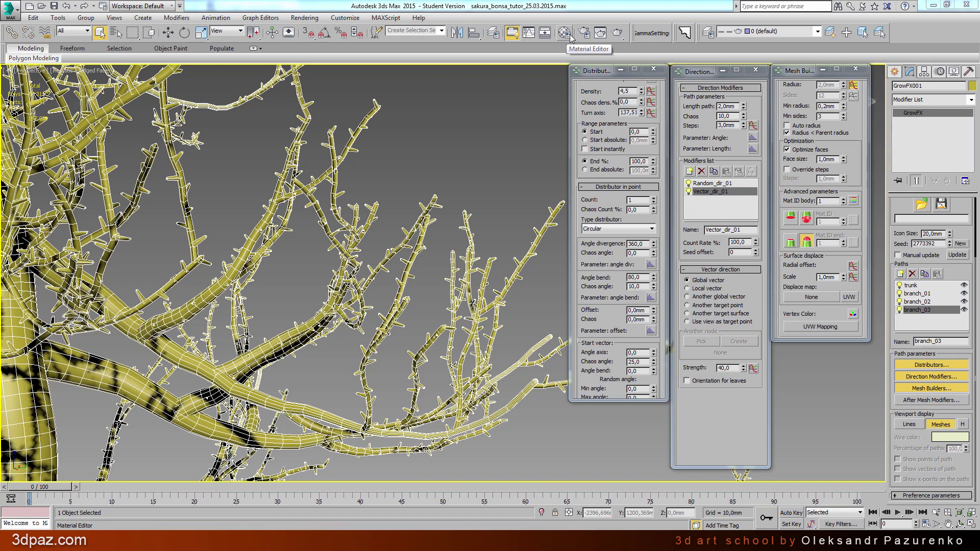
Step: Assign V-Ray Adv 2.50.01 as the production renderer, then open the Material Editor
left_click(585, 33)
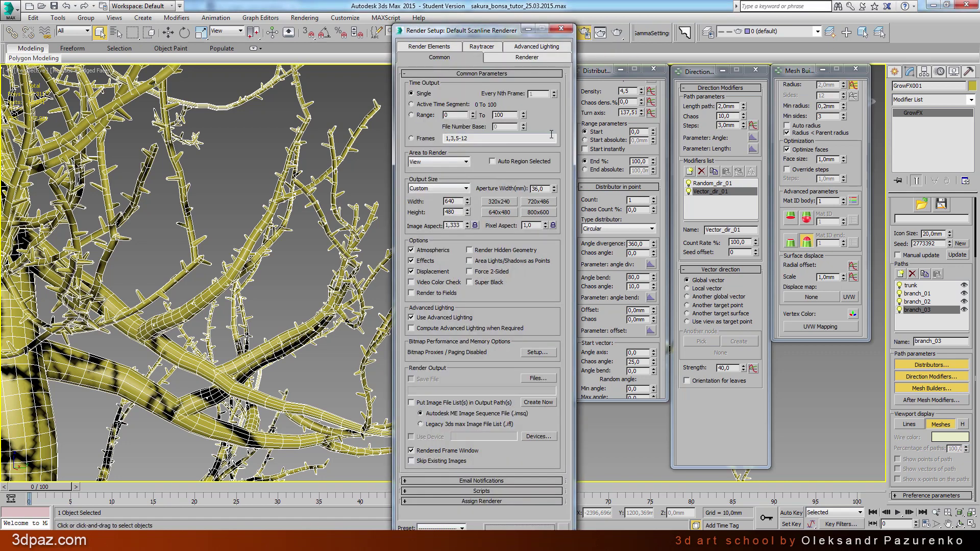
left_click(498, 74)
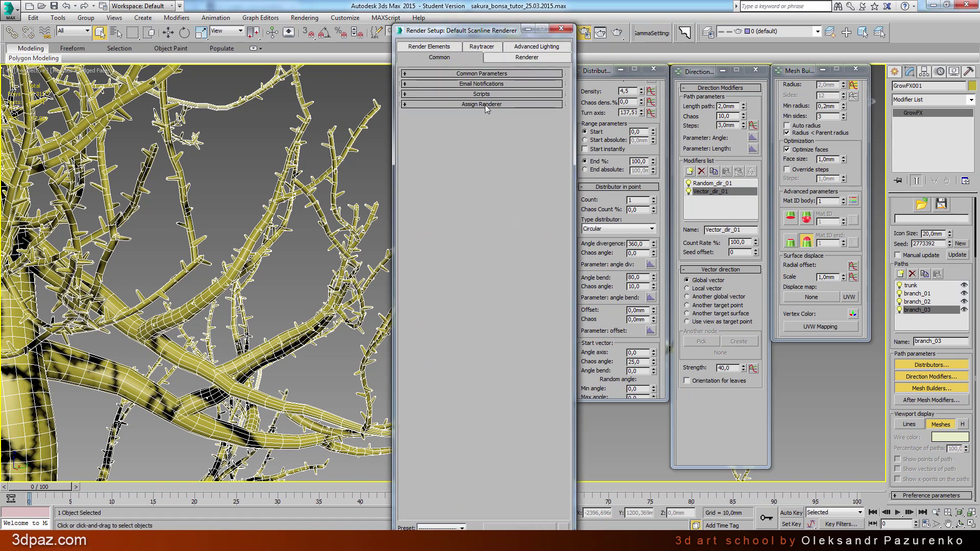
left_click(485, 104)
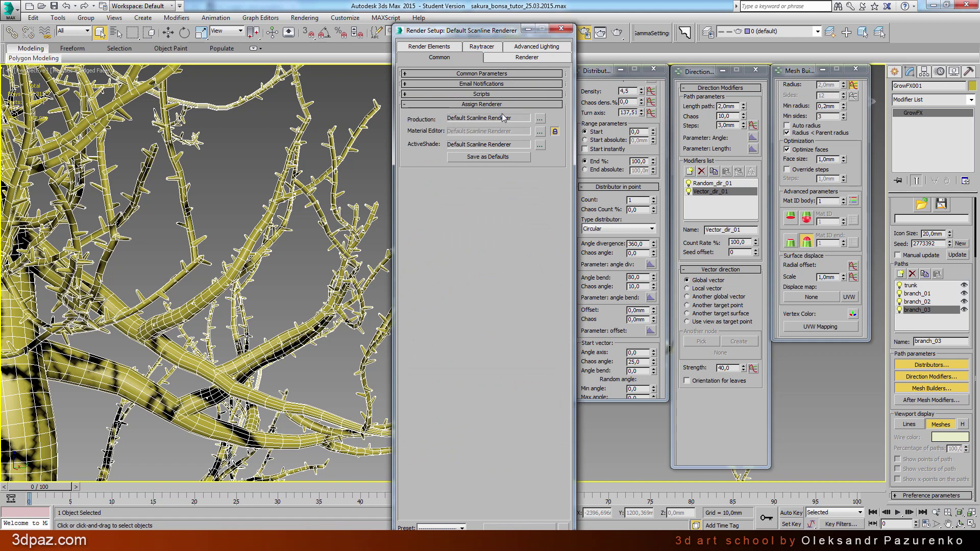
left_click(540, 120)
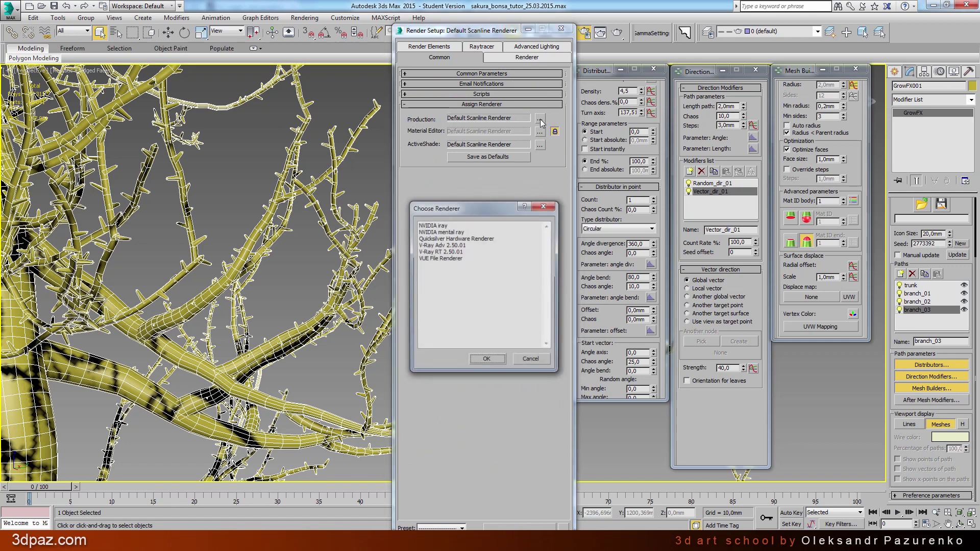
left_click(434, 247)
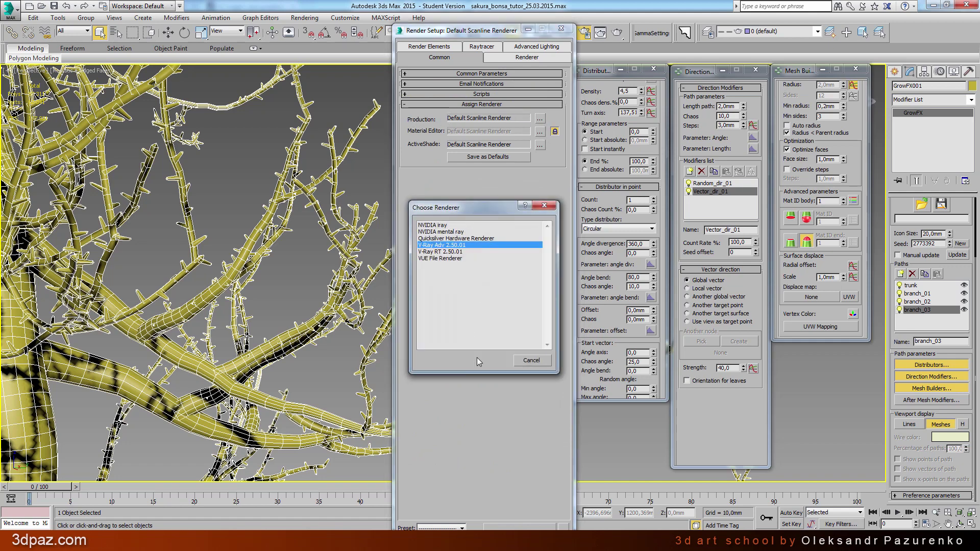
left_click(490, 358)
left_click(612, 29)
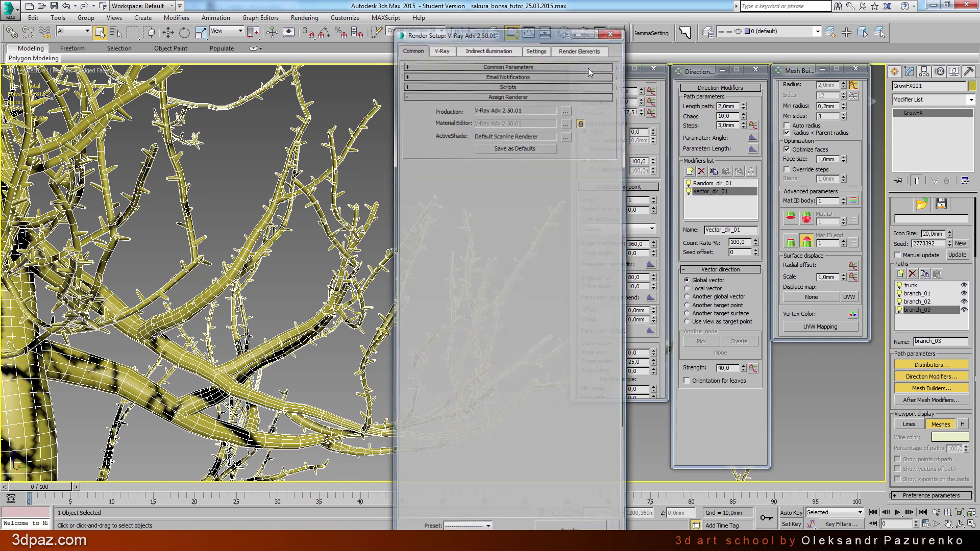
left_click(564, 33)
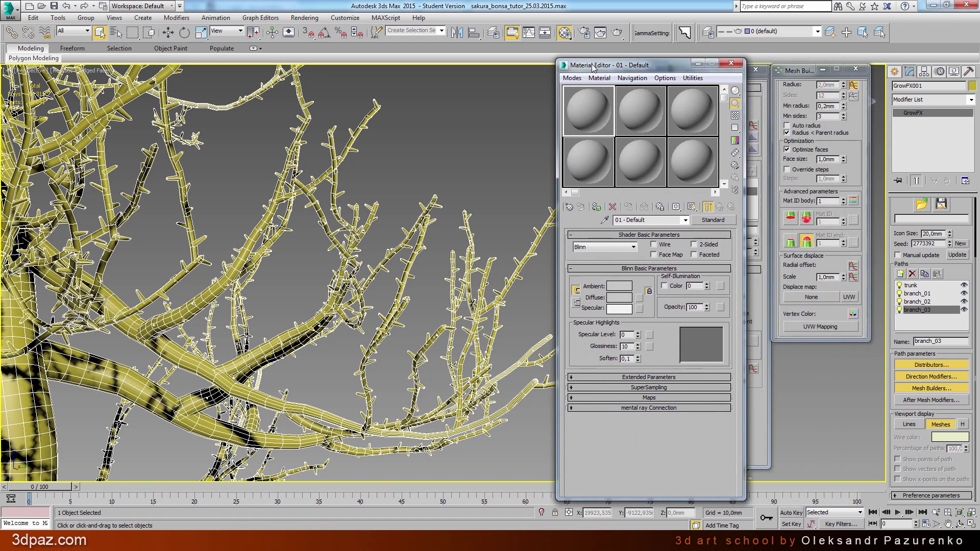
Step: Convert the material to a 2-slot Multi/Sub-Object named sakura, keeping the old material
left_click_drag(694, 59, 551, 65)
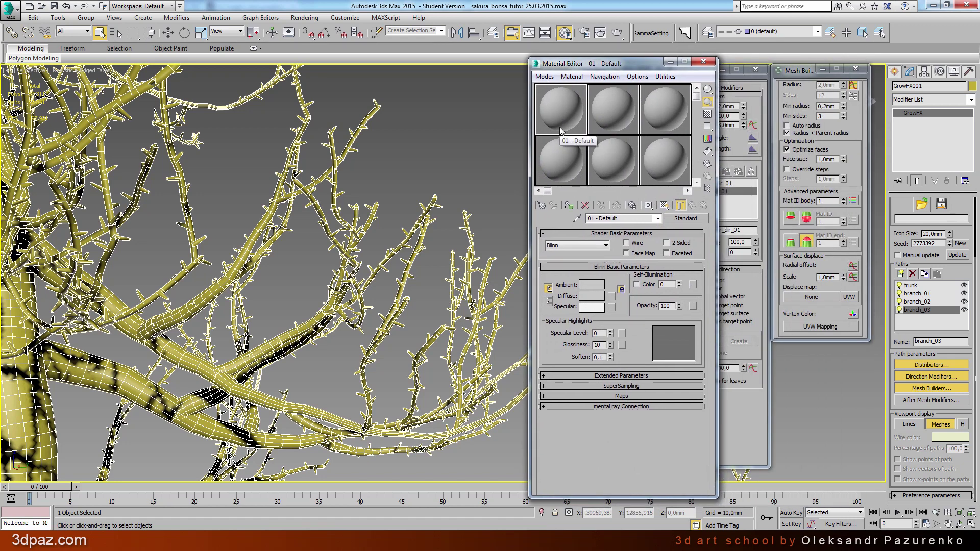
left_click(686, 219)
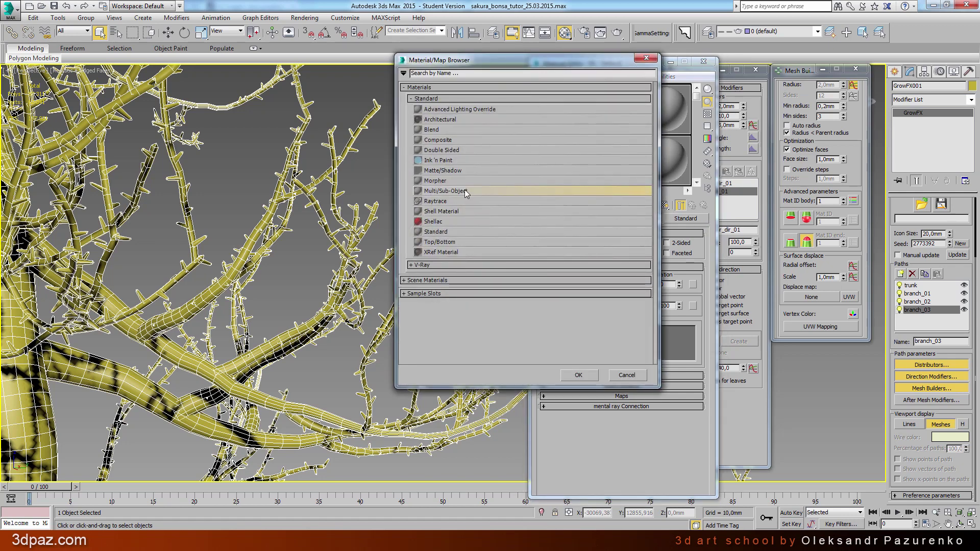
left_click(577, 376)
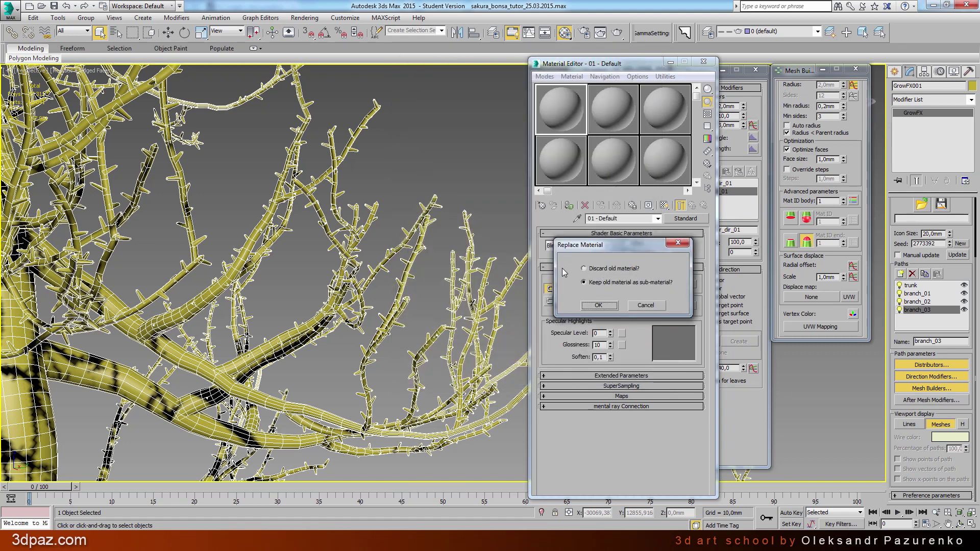
left_click(615, 306)
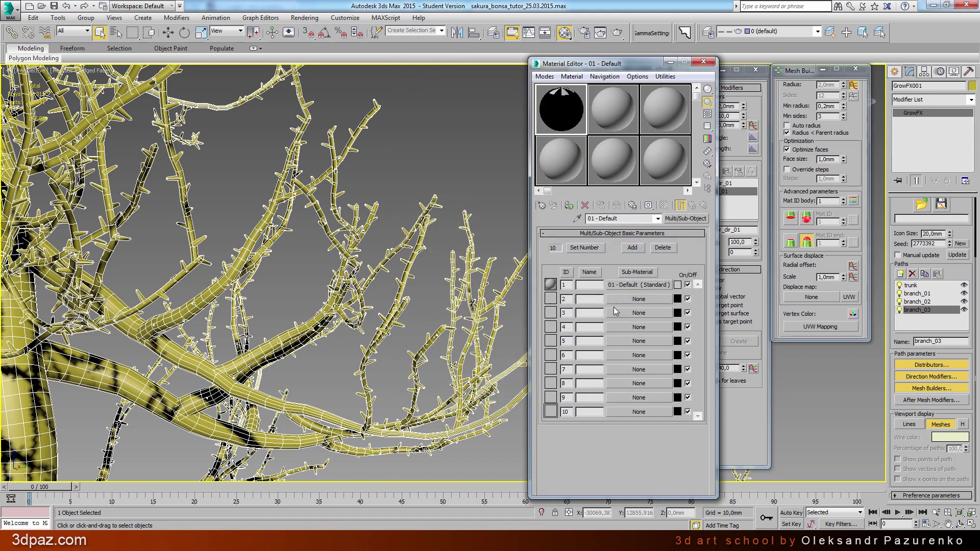
left_click(585, 248)
type("2")
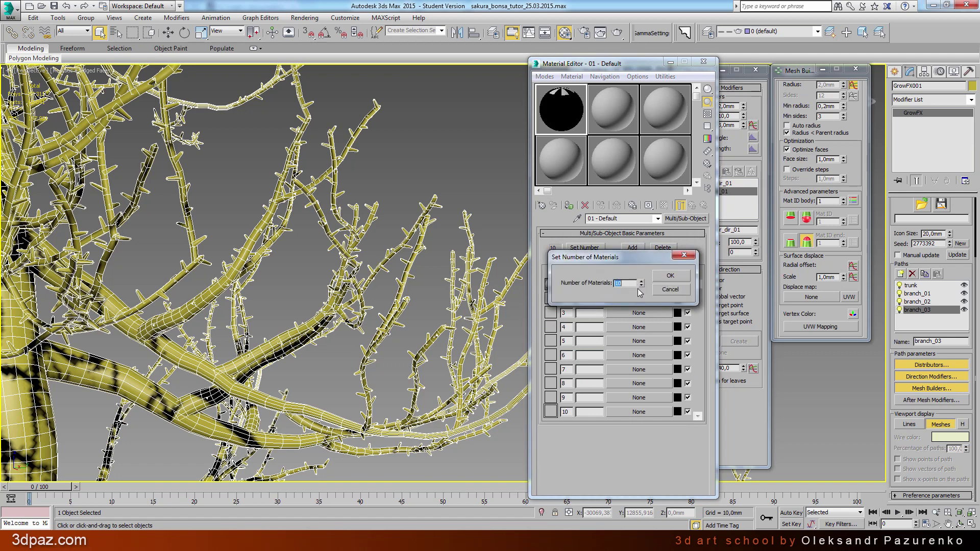
left_click(671, 277)
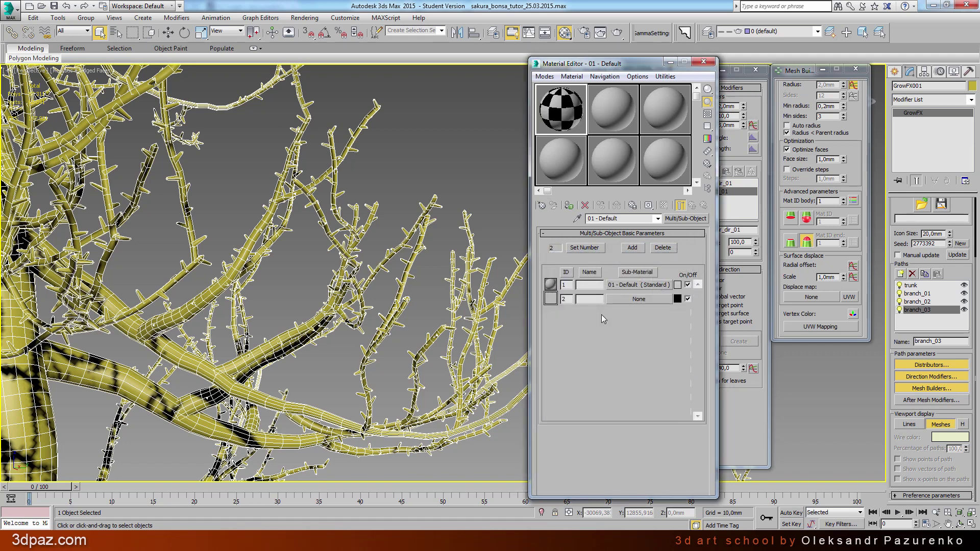
left_click_drag(632, 219, 538, 218)
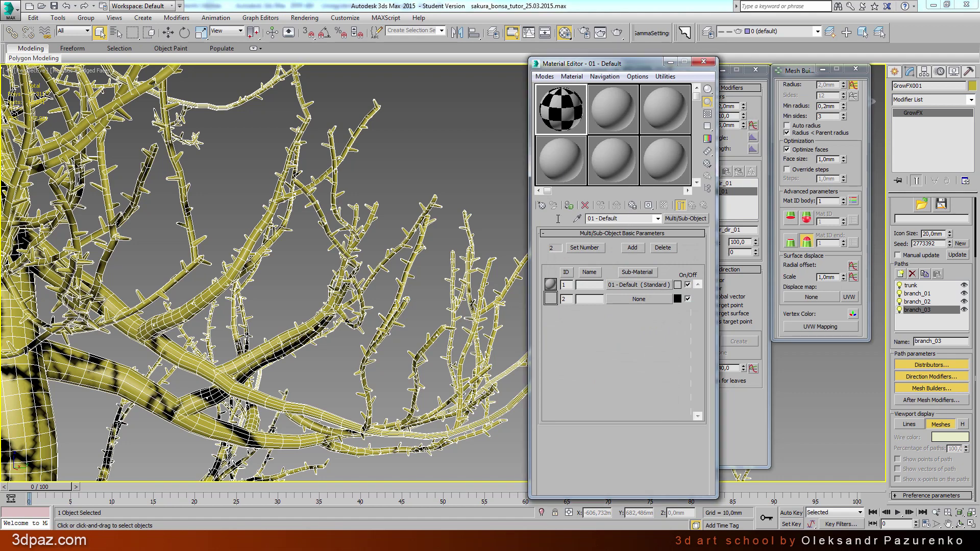
type("sakura")
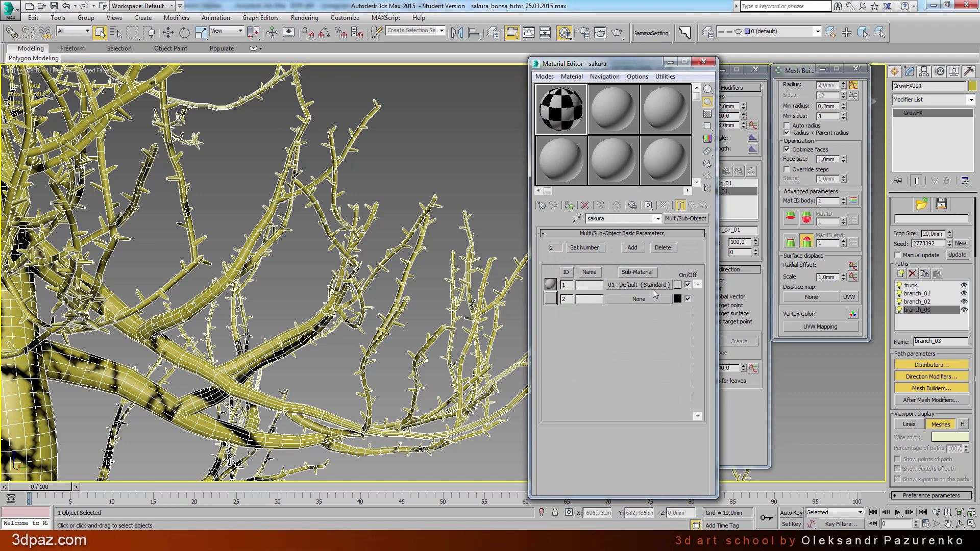
Step: Change the first sub-material, 01 - Default, into a VRayMtl
left_click(650, 286)
left_click(692, 221)
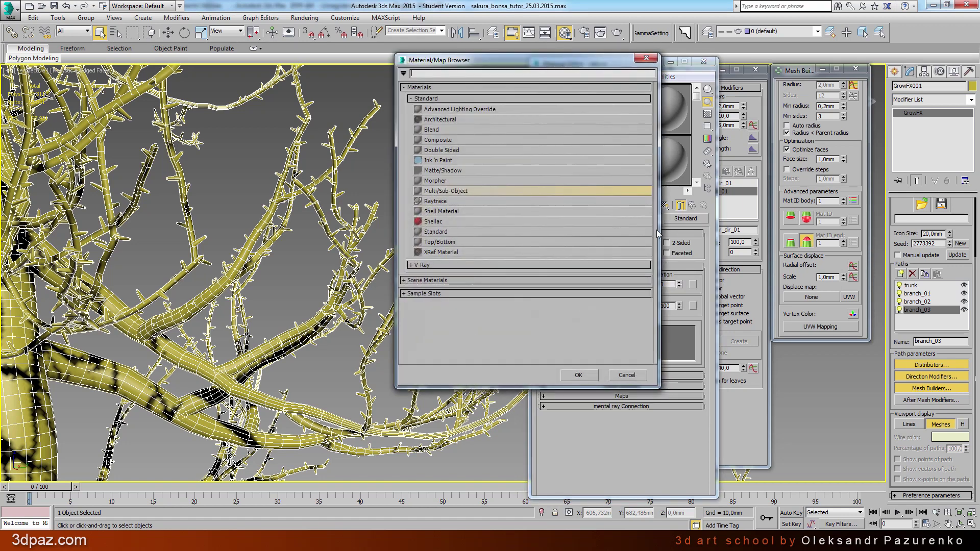
scroll(452, 265, "down", 3)
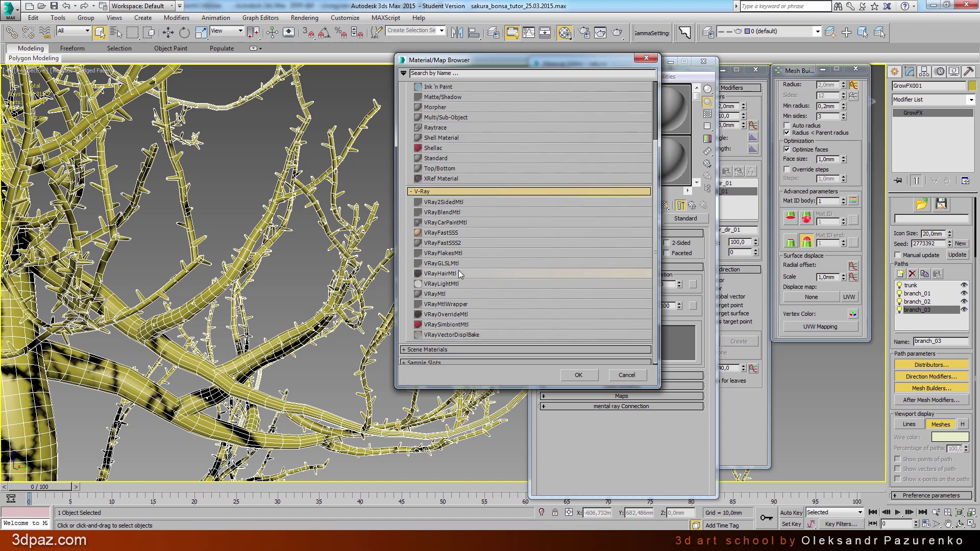
double_click(440, 293)
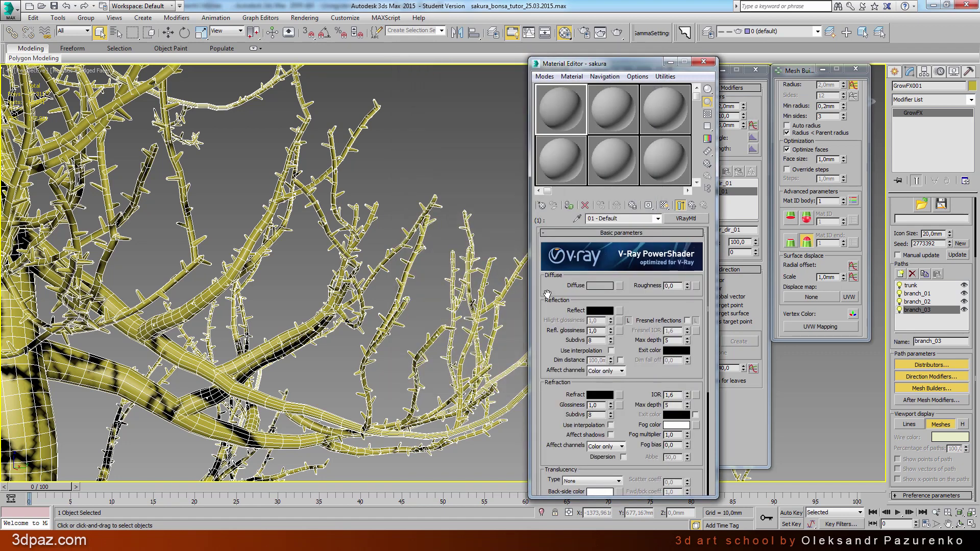
left_click_drag(551, 302, 567, 289)
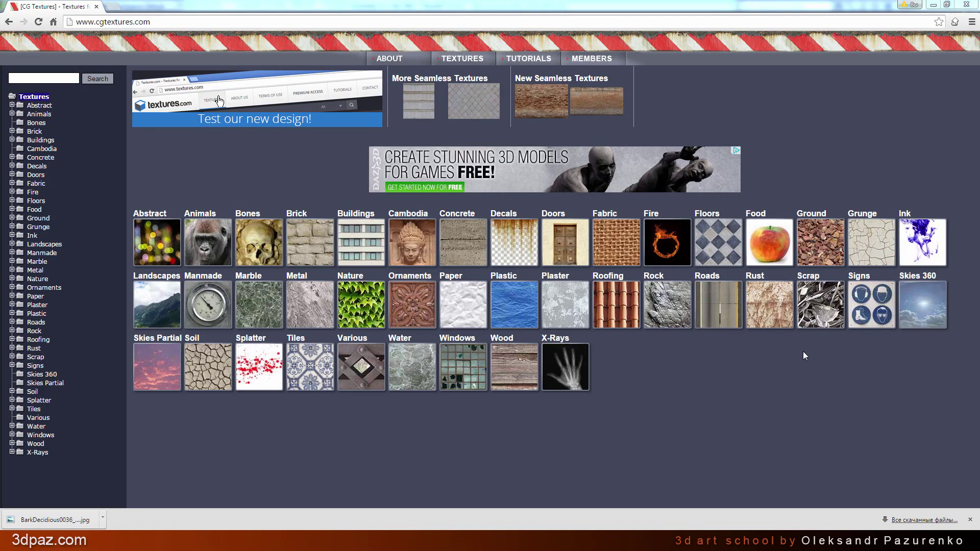
Step: Browse CGTextures Wood > Tree Bark > Deciduous and open BarkDeciduous0036 in a new tab
left_click(528, 364)
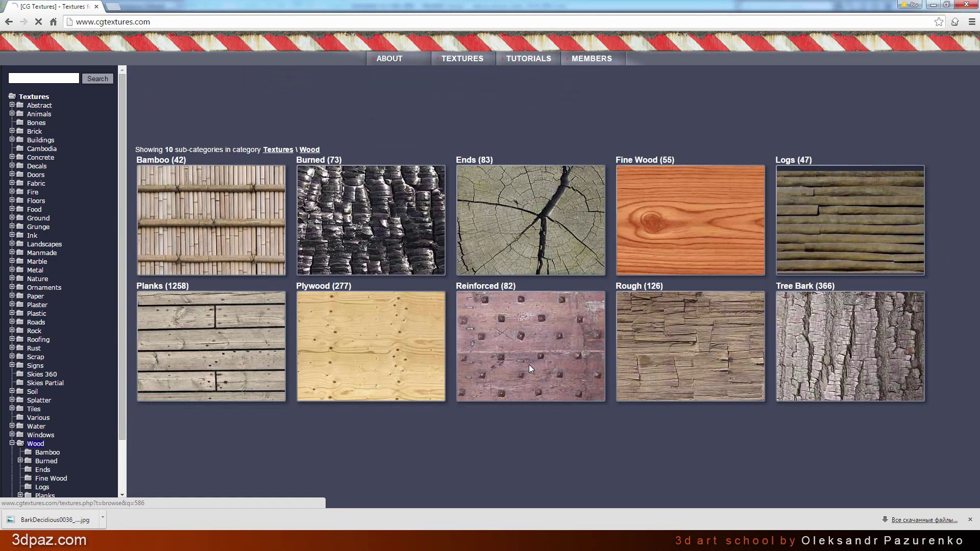
left_click(854, 319)
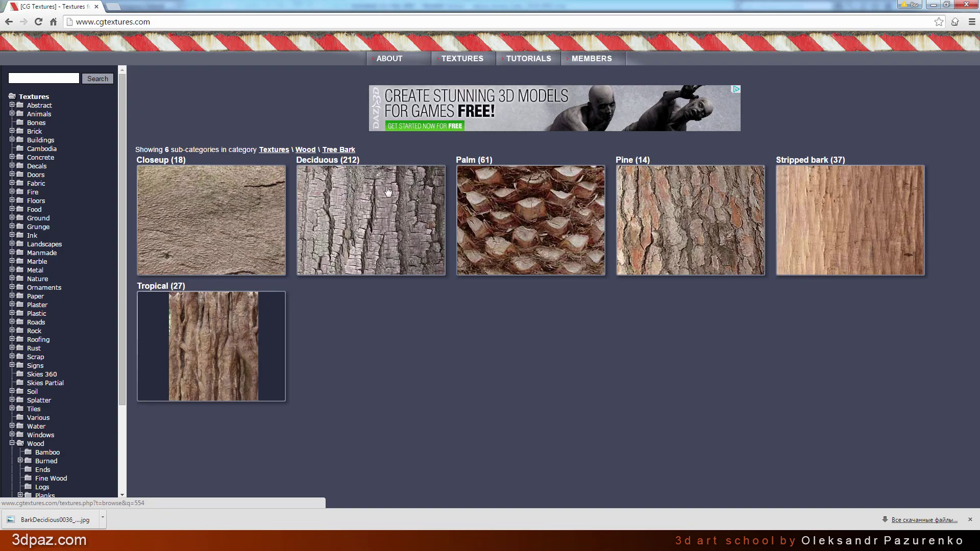
left_click(367, 203)
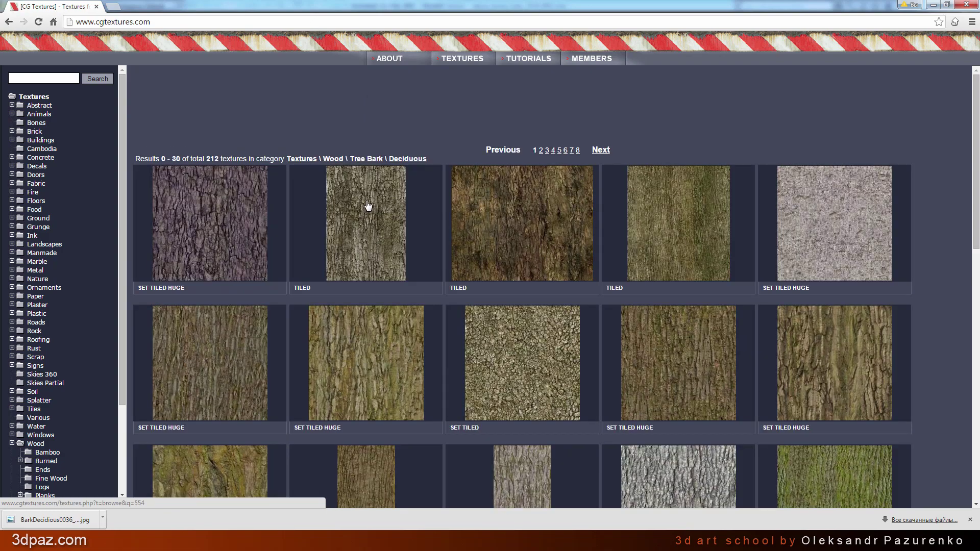
scroll(368, 200, "down", 2)
scroll(368, 200, "down", 1)
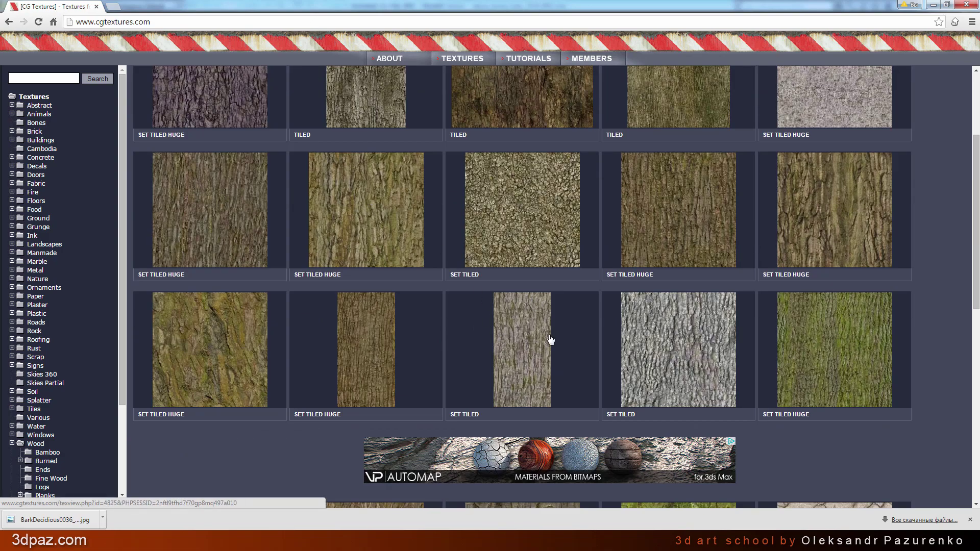
left_click(530, 338)
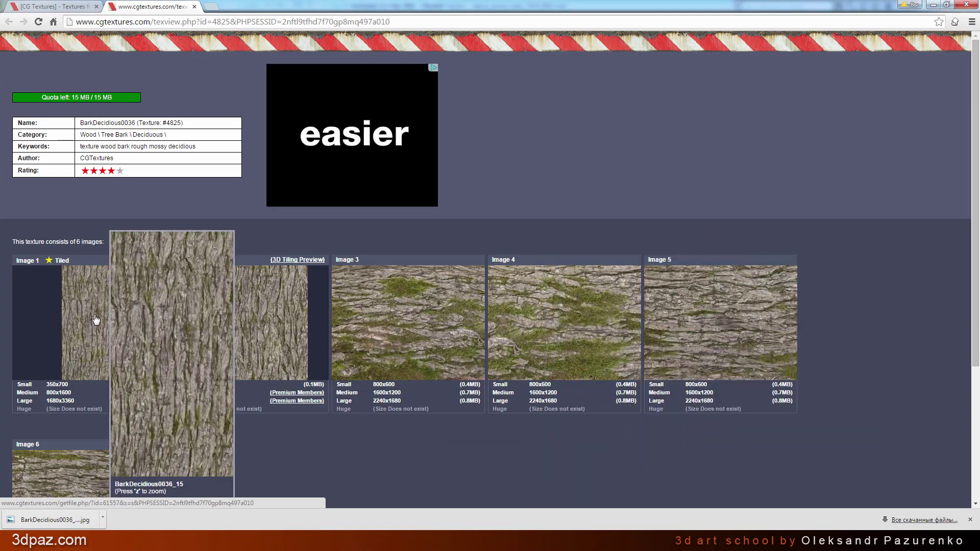
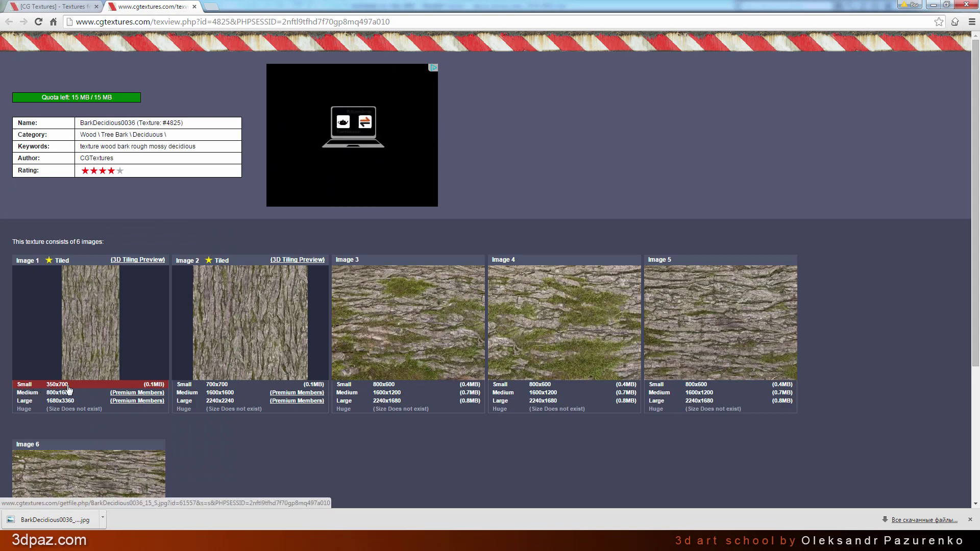
Step: Check the BarkDecidious0036_15 bark's tiling preview at 5×5 and 7×7 repeats for visible seams
left_click(130, 261)
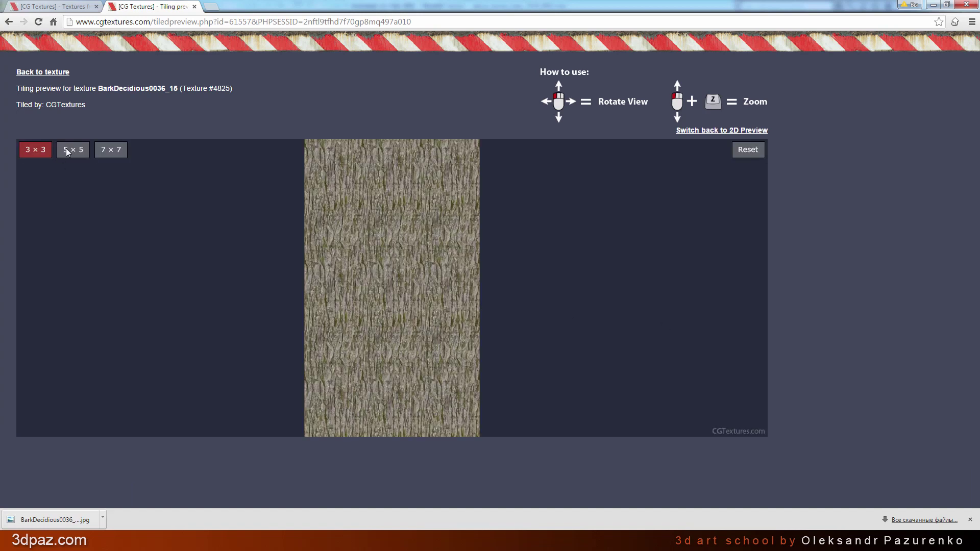
left_click(81, 151)
left_click(115, 150)
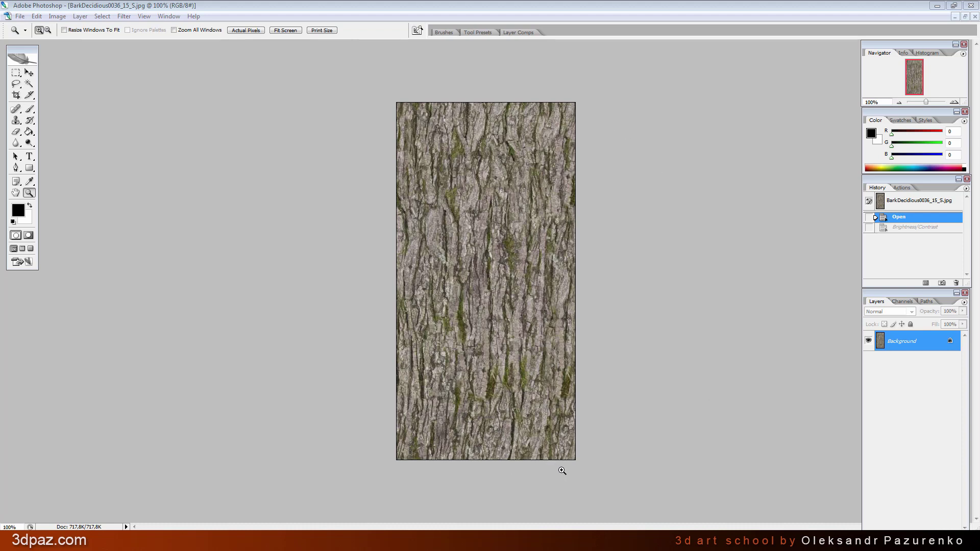
Step: Lower the bark image's brightness to -60 with Brightness/Contrast
left_click(57, 16)
mouse_move(74, 41)
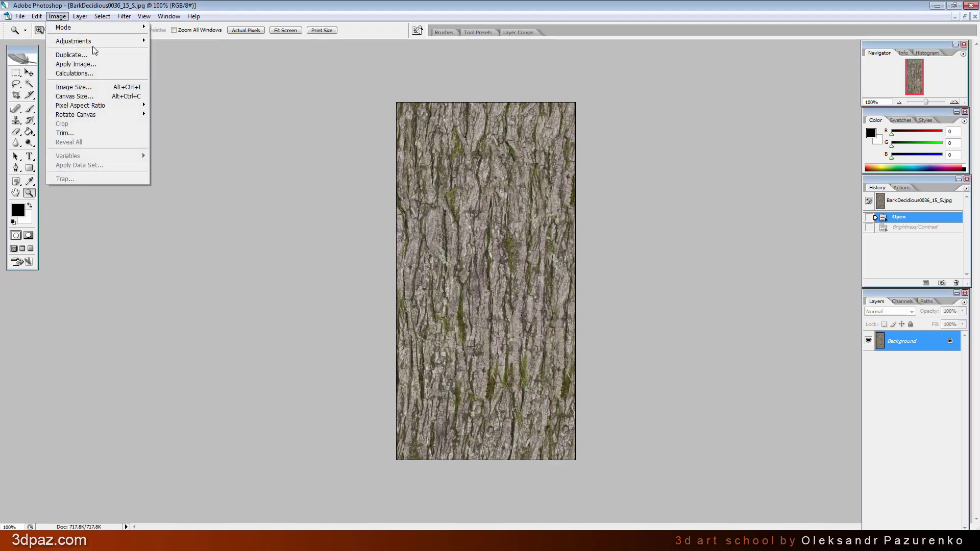
left_click(200, 97)
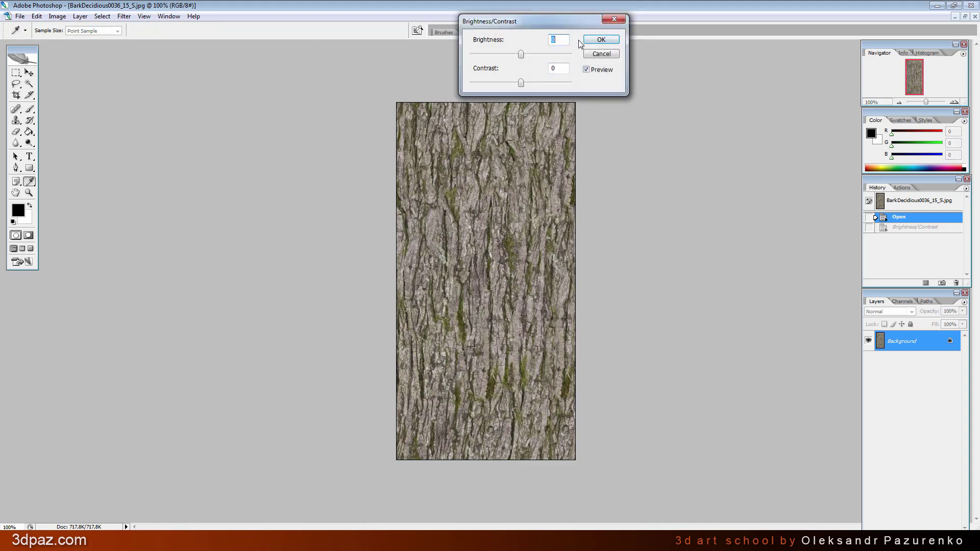
type("-60")
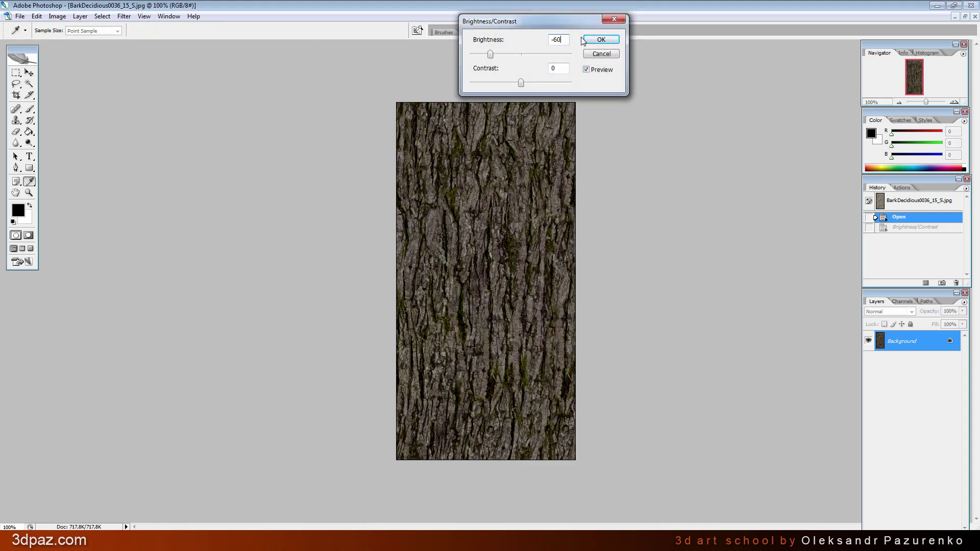
left_click(601, 40)
Step: Save the darkened bark texture back as a JPEG, accepting the quality options
left_click(19, 16)
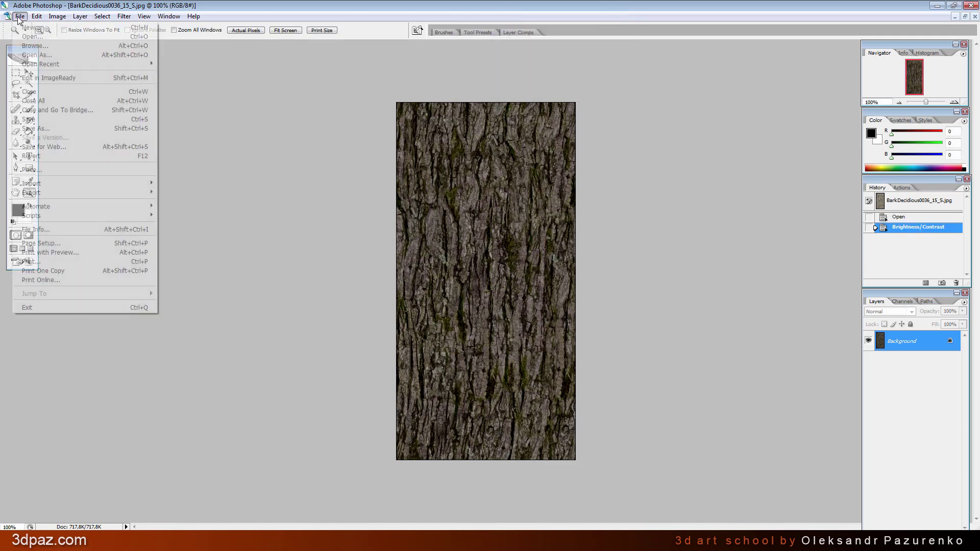
left_click(37, 120)
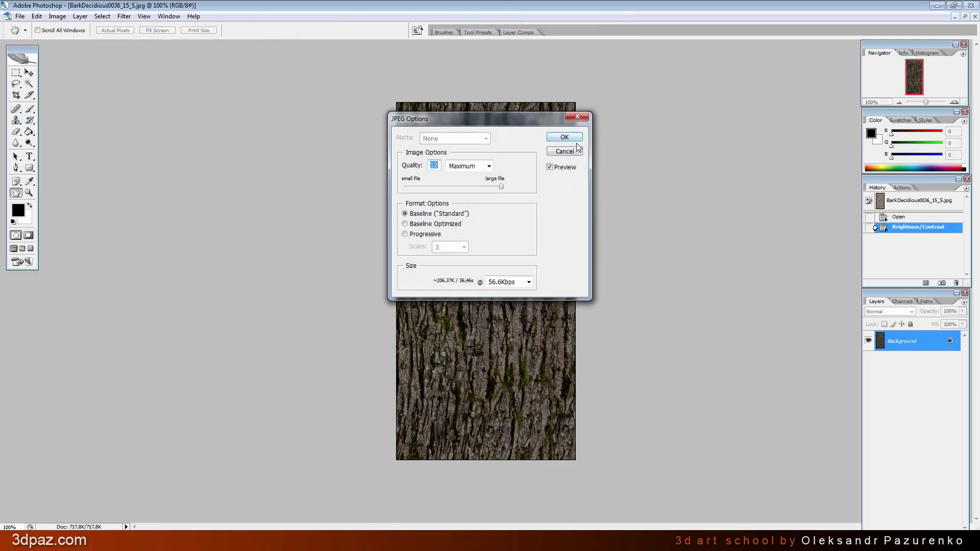
left_click(564, 137)
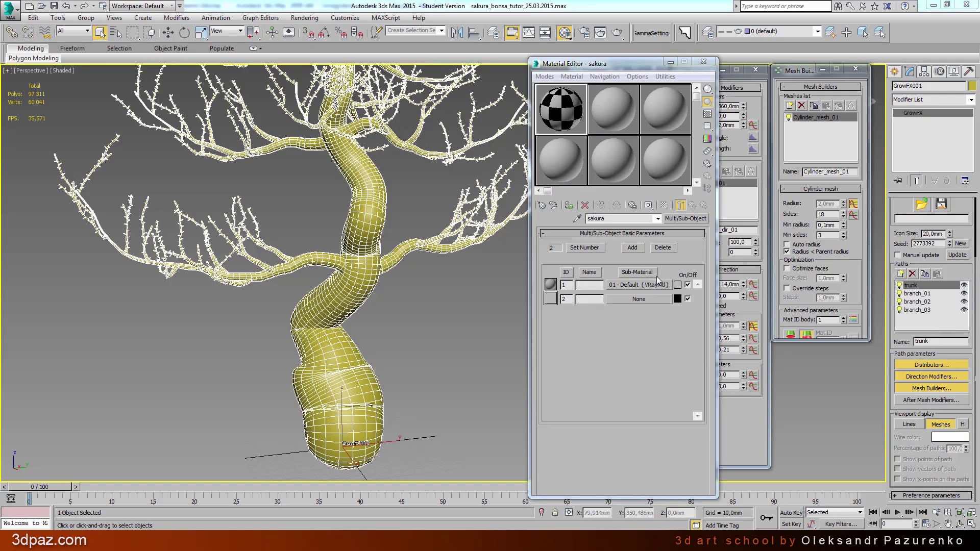
Step: Load BarkDecidious0036_15_S.jpg as sub-material 01's diffuse bitmap, shown in viewport and assigned to the tree
left_click(645, 286)
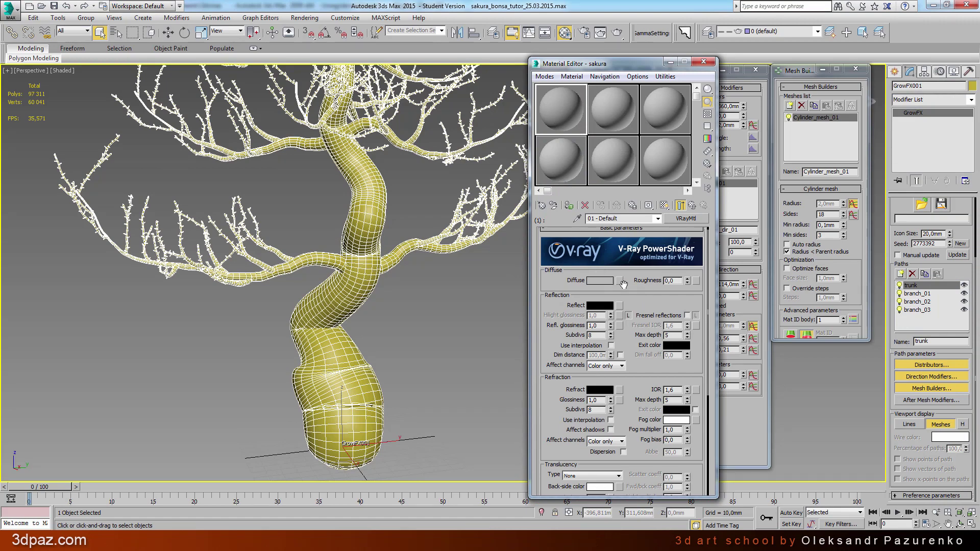
left_click(619, 281)
double_click(430, 108)
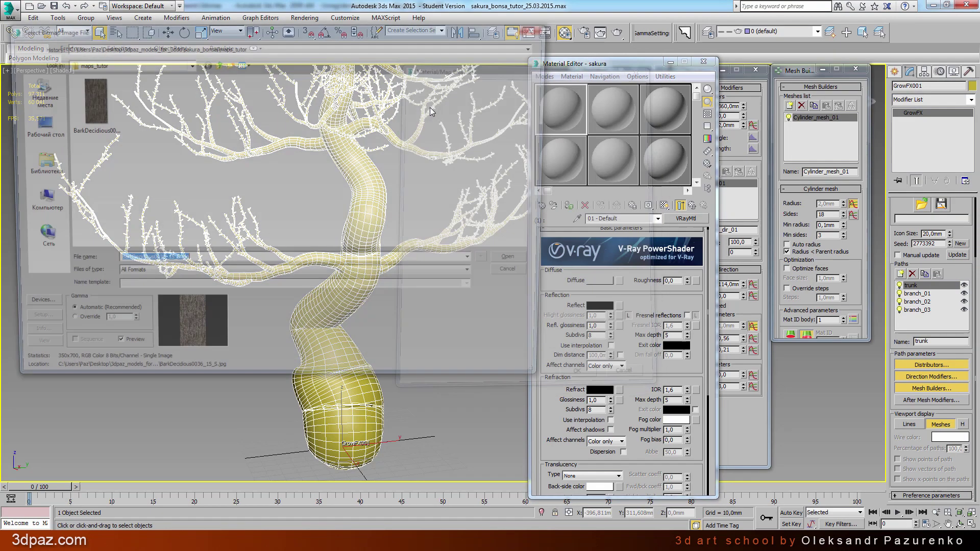
double_click(95, 106)
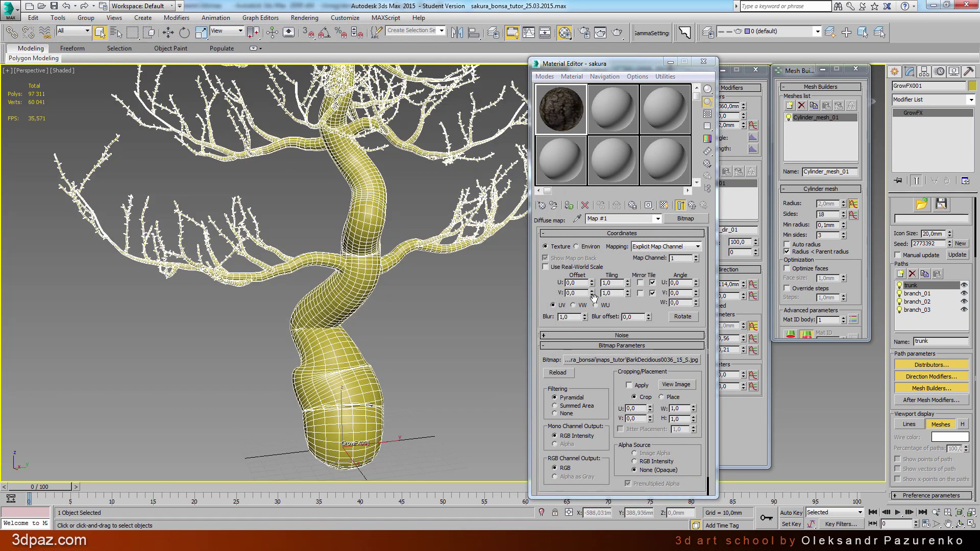
left_click(663, 205)
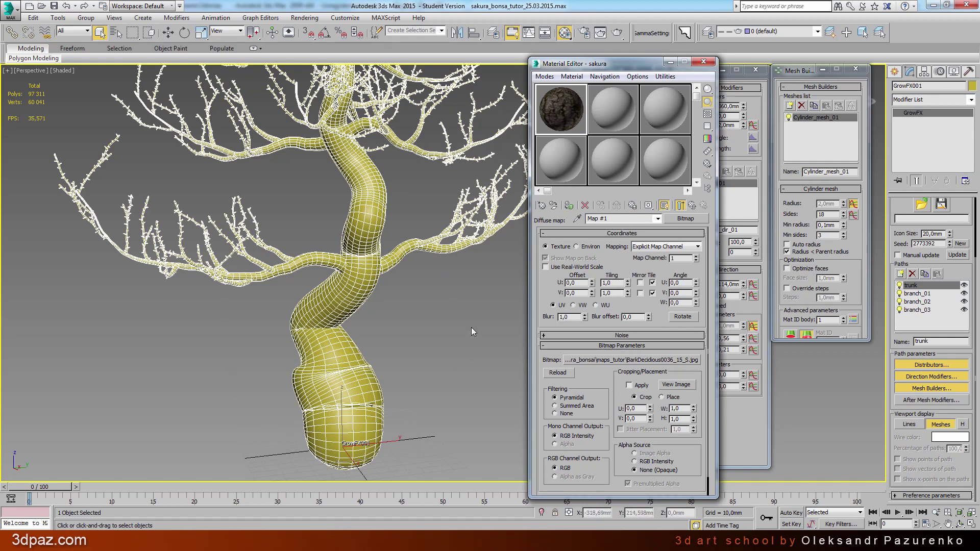
left_click(569, 205)
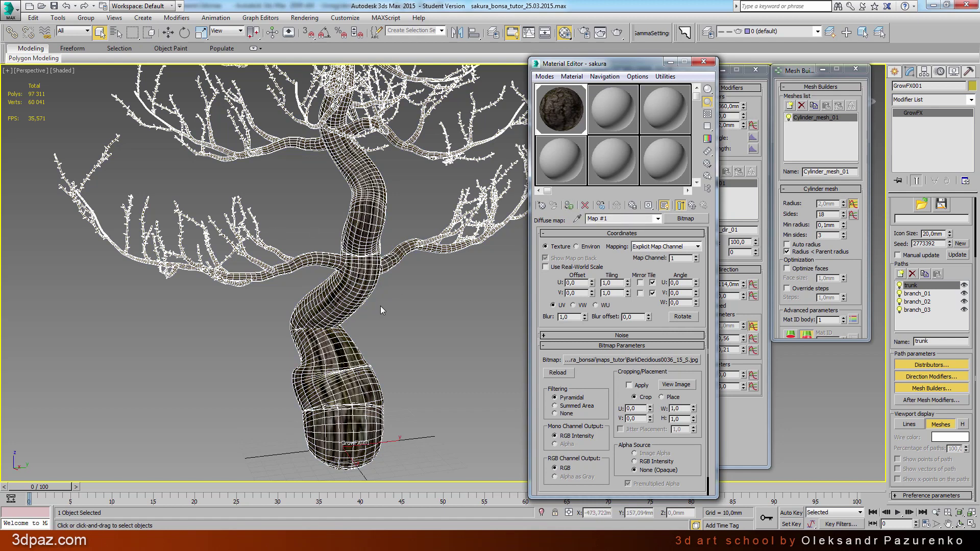
Step: Rename the bark sub-material to 'trunk' and close the Material Editor
left_click(692, 205)
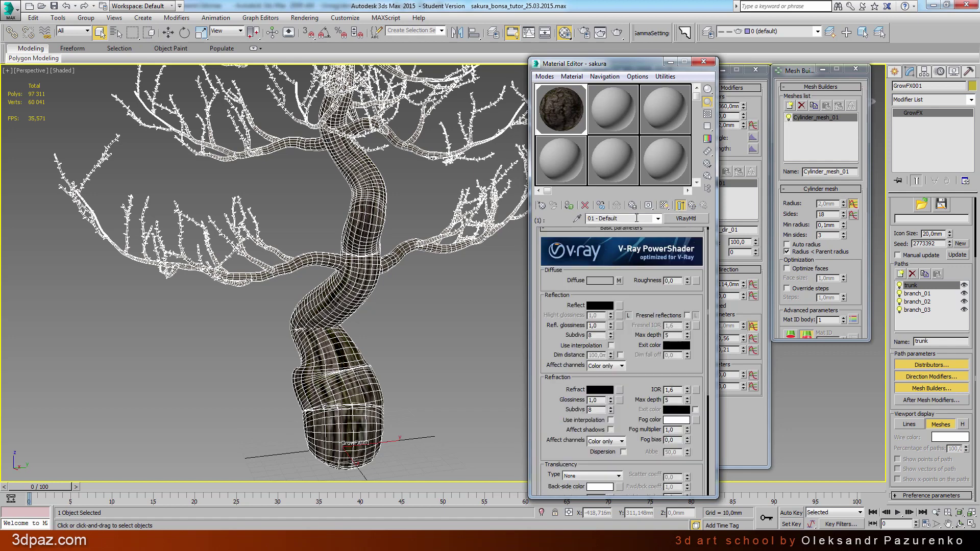
left_click(605, 218)
type("trunk")
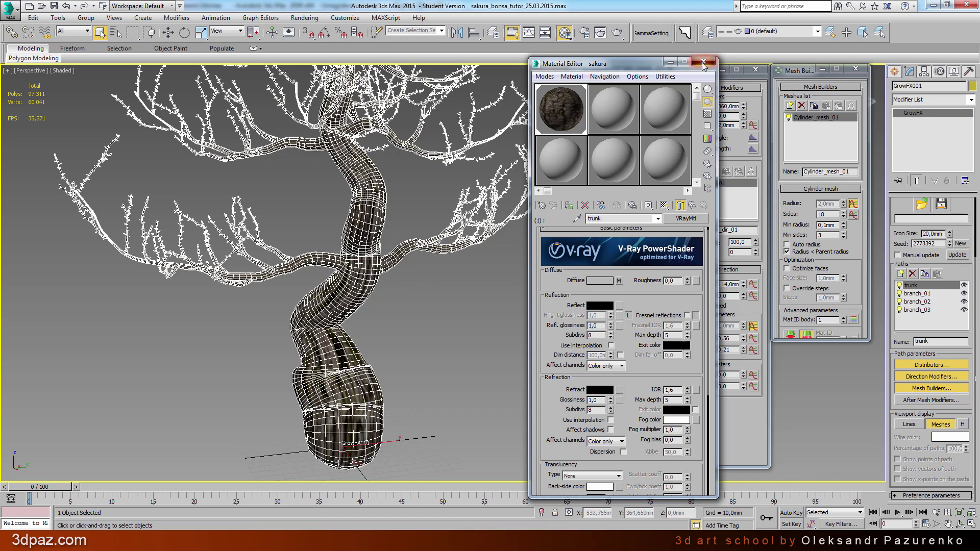
left_click(703, 62)
scroll(412, 283, "up", 2)
scroll(412, 283, "up", 3)
Step: Open the trunk path's UVW Mapping and set U-Coords Tile to 1.5
scroll(412, 283, "up", 2)
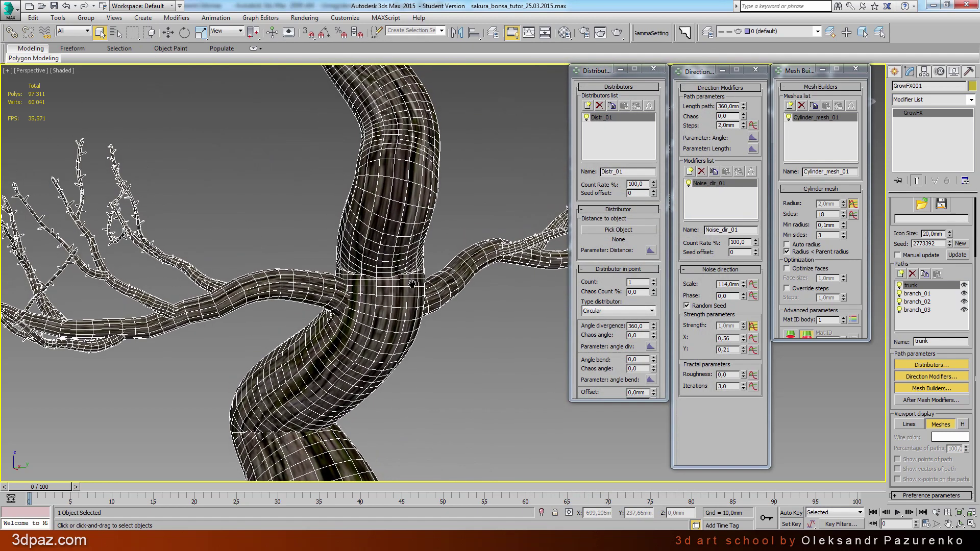
middle_click_drag(412, 283, 403, 291)
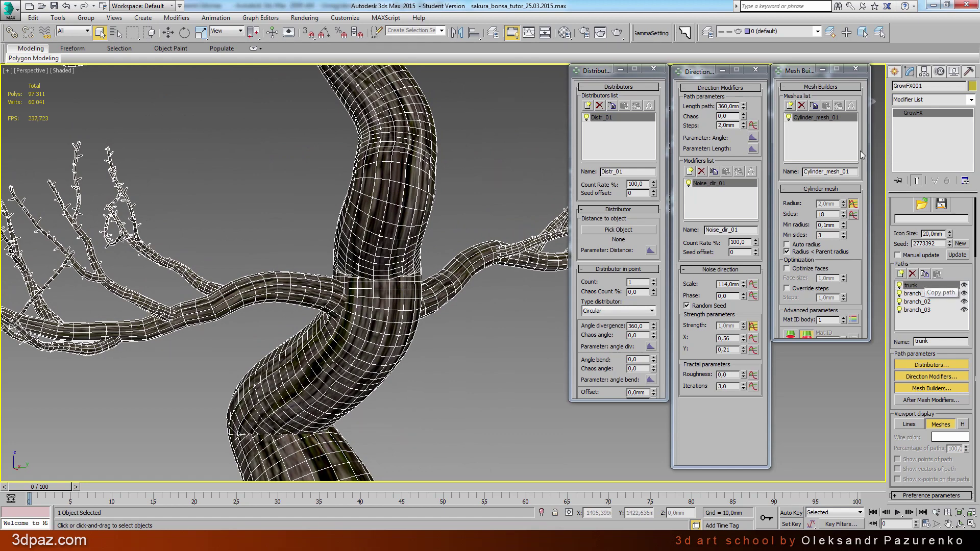
left_click(794, 74)
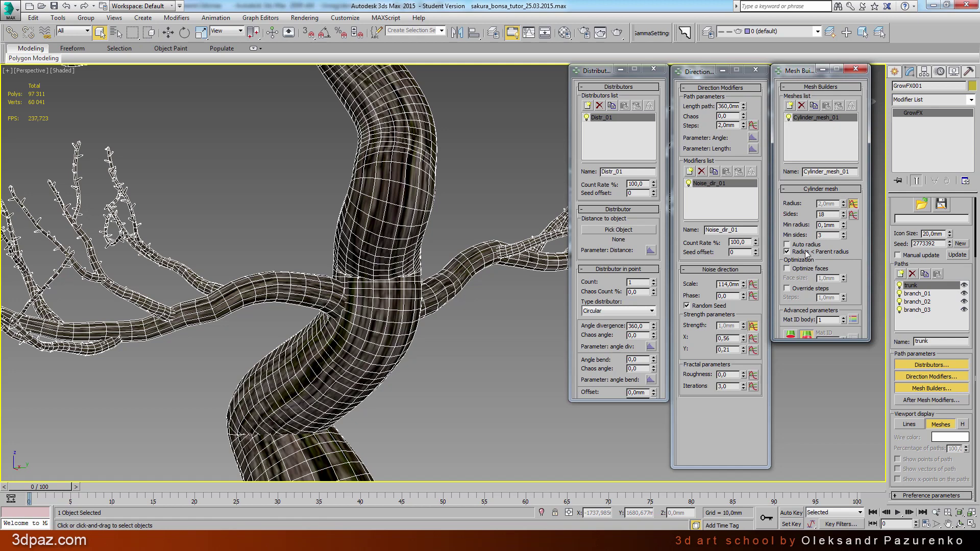
scroll(789, 147, "down", 4)
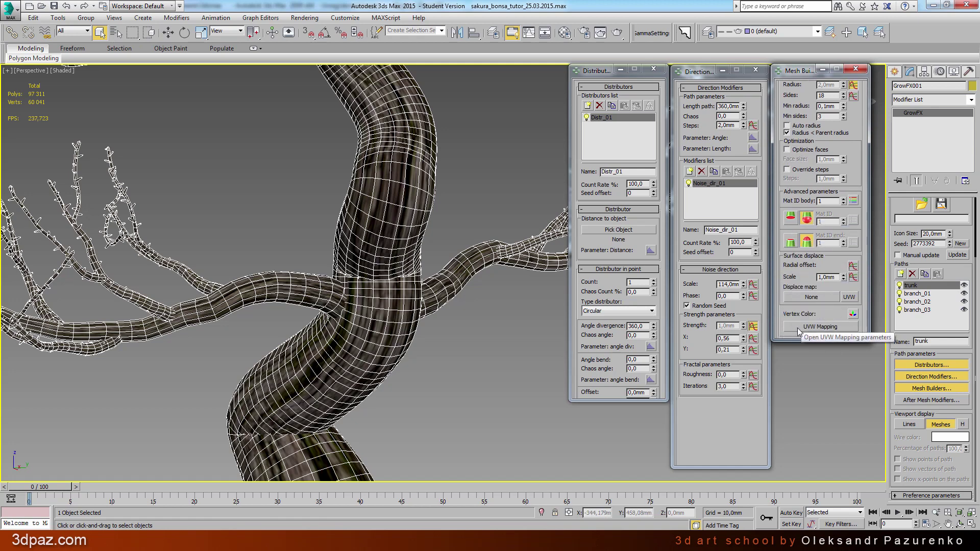
left_click(837, 325)
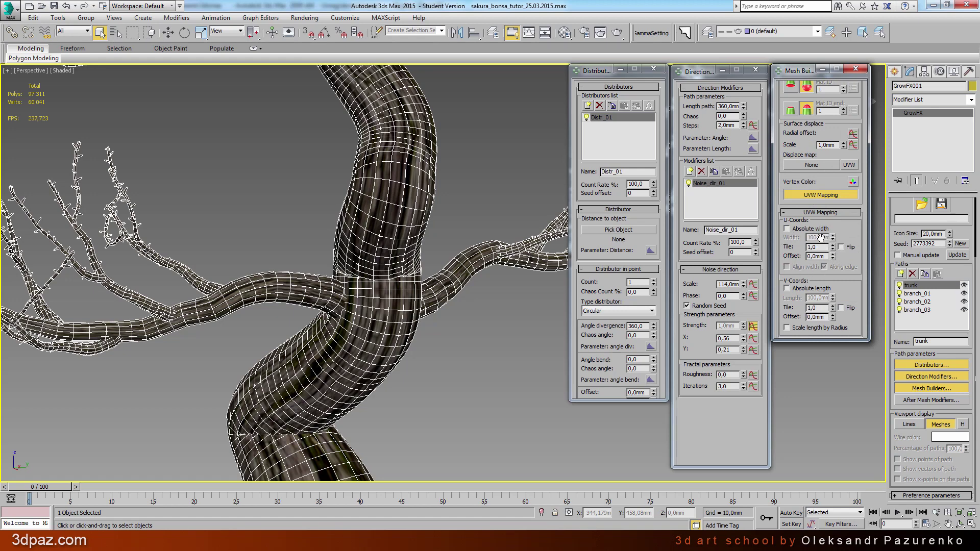
left_click_drag(835, 248, 813, 238)
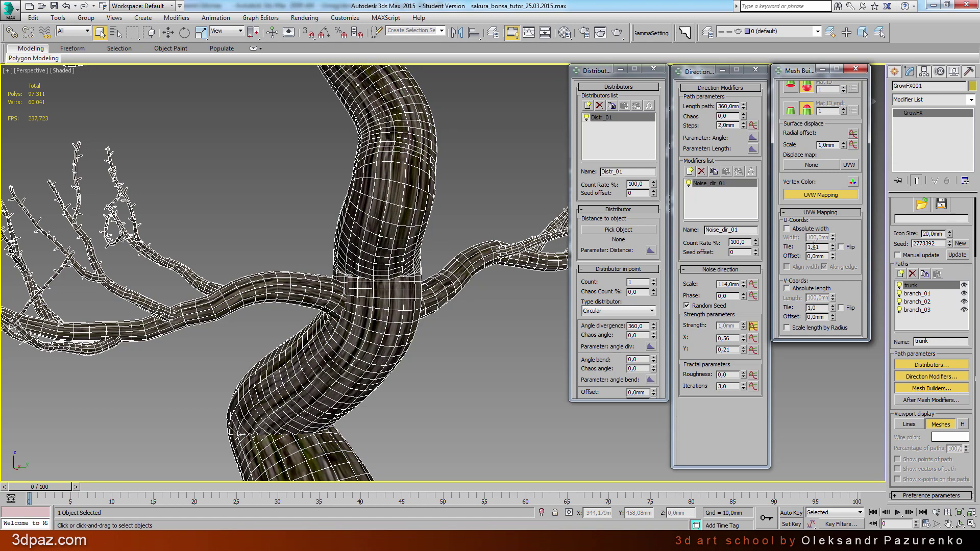
type("5")
key("Return")
left_click(811, 297)
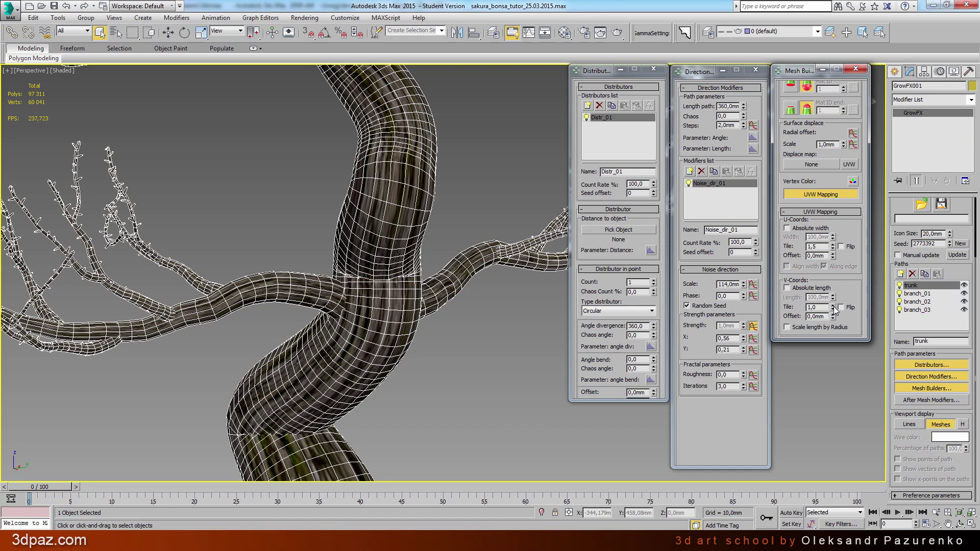
Step: Set the trunk's V-Coords Tile to 5.0 and deselect the tree to check the bark
mouse_move(832, 307)
left_mouse_down()
mouse_move(835, 266)
mouse_move(817, 294)
left_mouse_up()
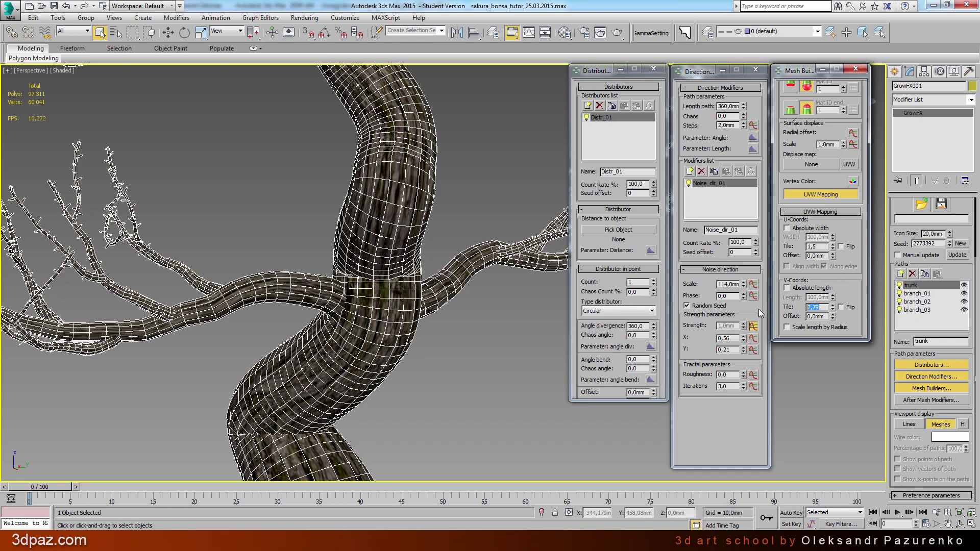
type("5")
key("Return")
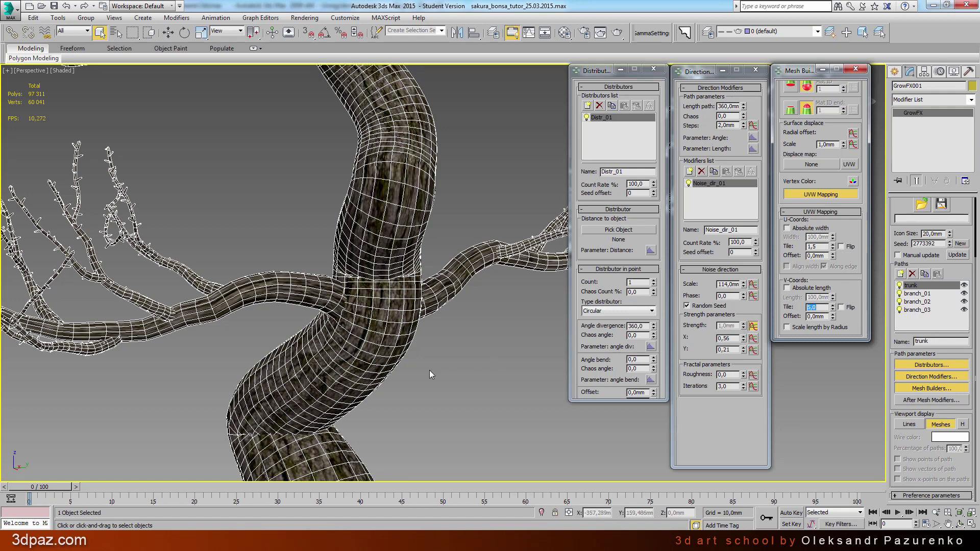
left_click(474, 379)
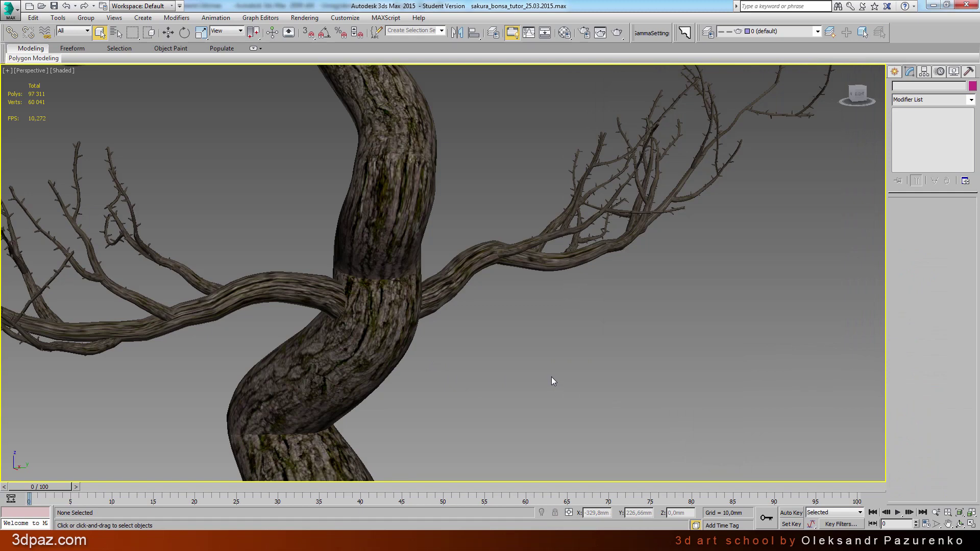
Step: Open branch_01's UVW Mapping and lower its U tiling to 0.8
left_click(403, 223)
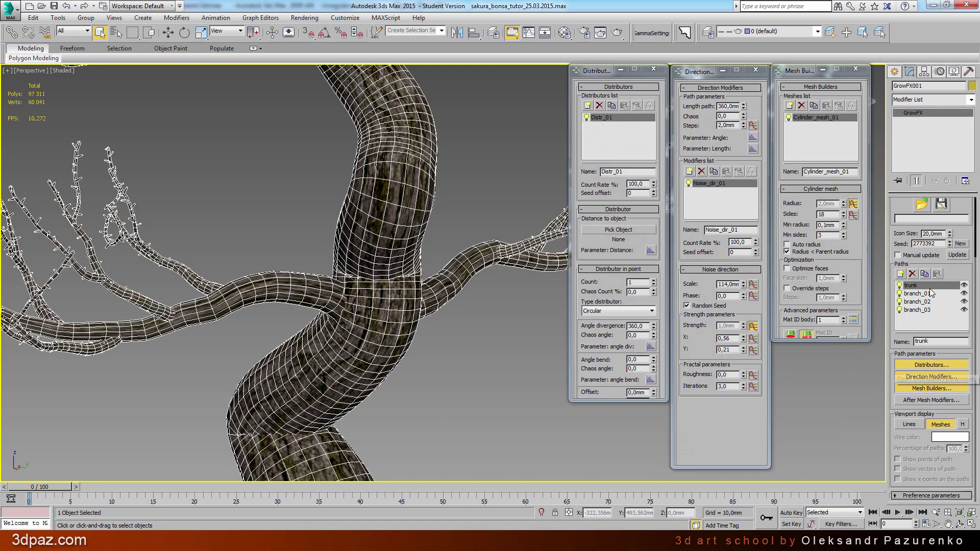
left_click(922, 295)
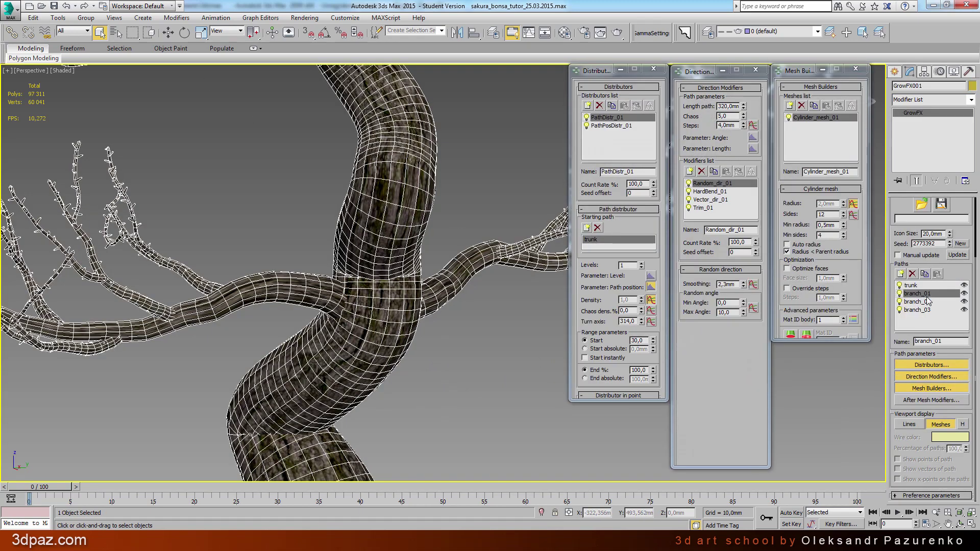
scroll(854, 294, "down", 5)
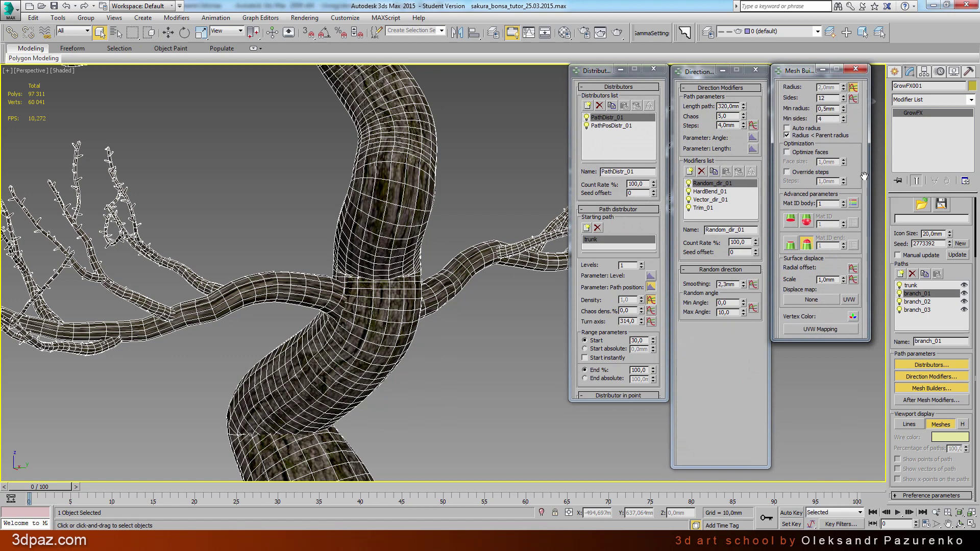
left_click(832, 326)
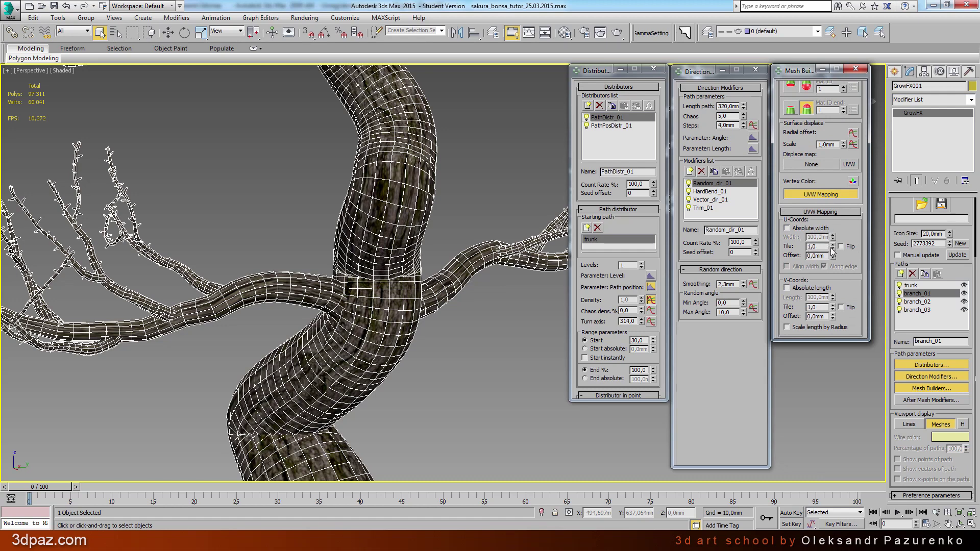
left_click_drag(832, 248, 829, 256)
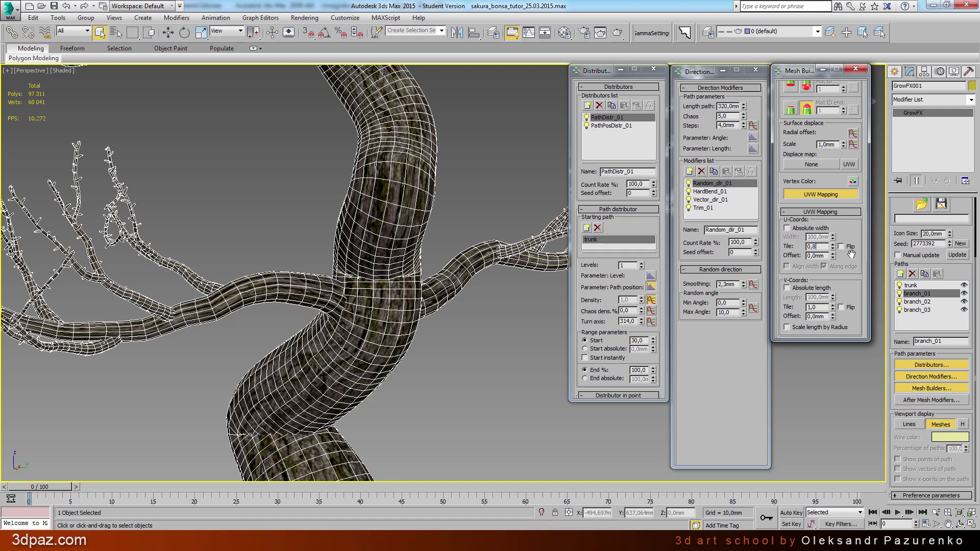
key("Return")
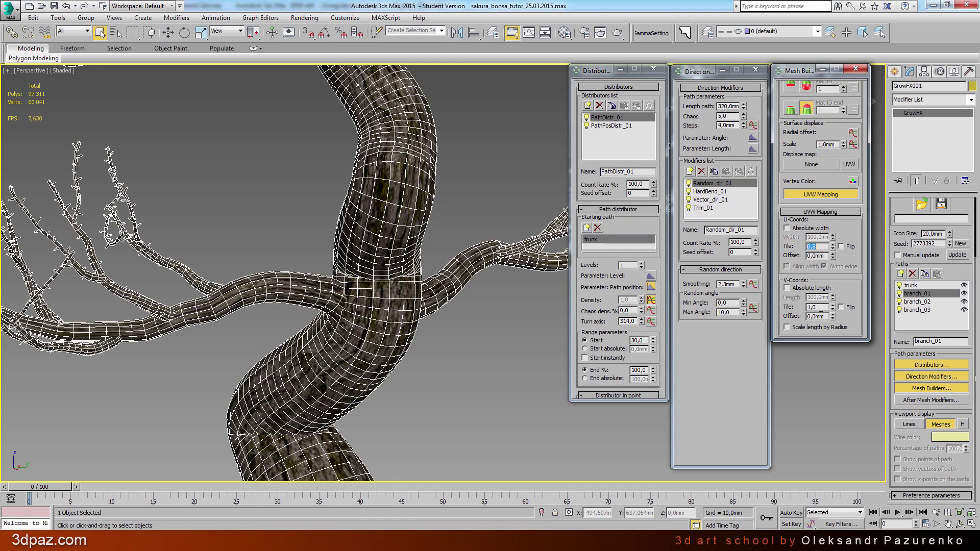
Step: Commit branch_01's V tiling value, inspect the bark close up, then reselect the bonsai
double_click(820, 308)
key("Return")
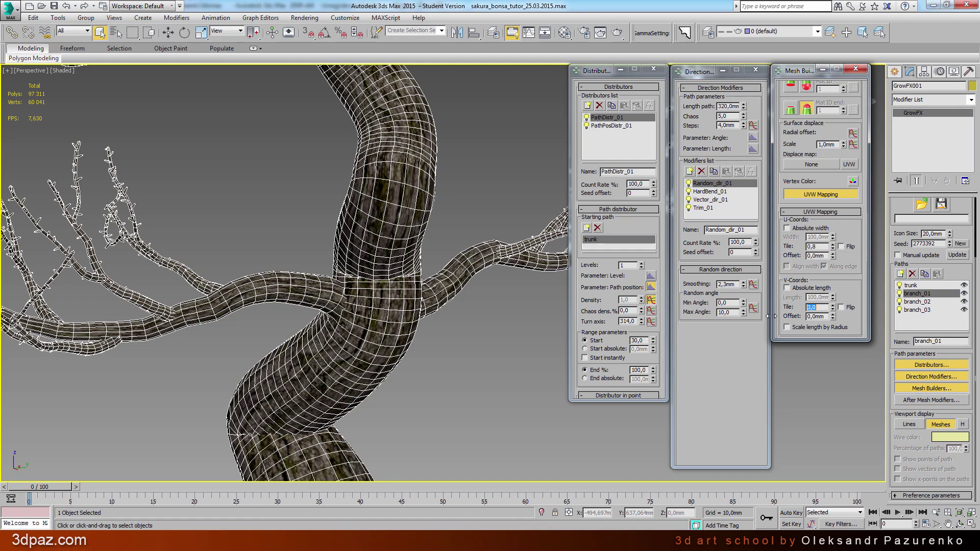
left_click(428, 352)
scroll(444, 288, "up", 2)
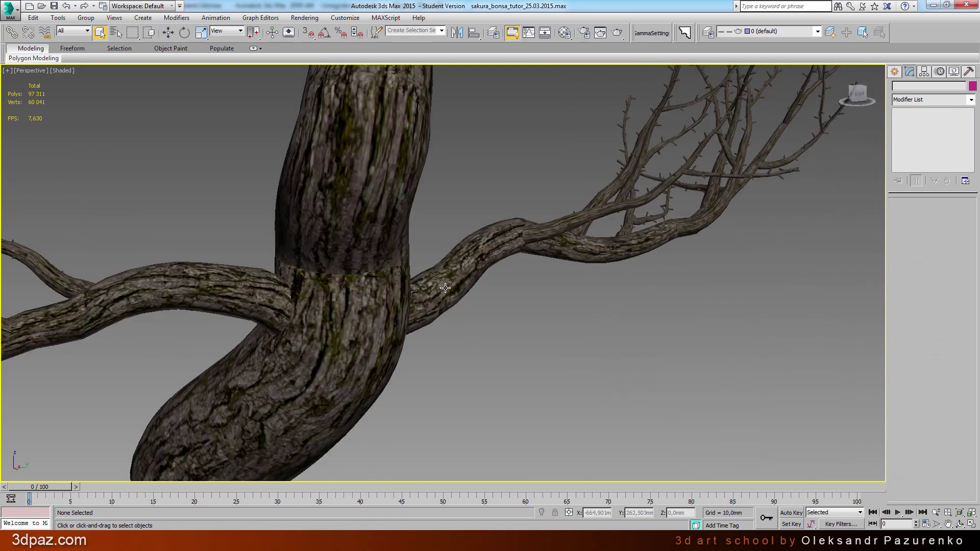
scroll(470, 270, "up", 2)
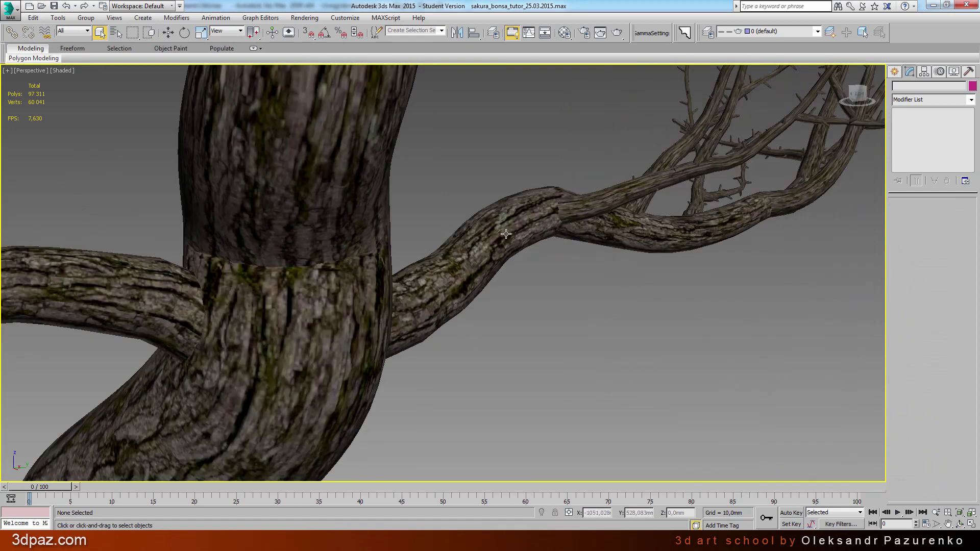
scroll(320, 307, "down", 3)
scroll(320, 306, "down", 2)
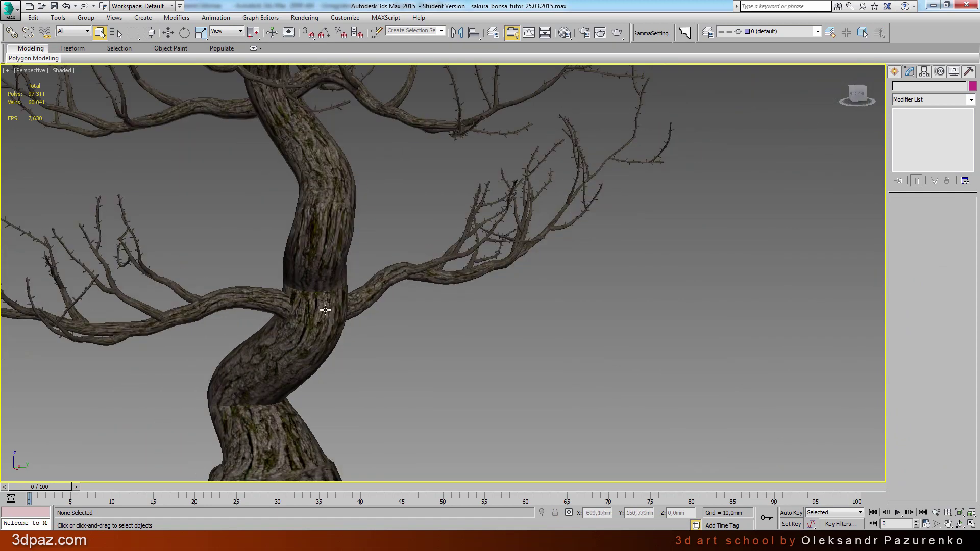
left_click(324, 310)
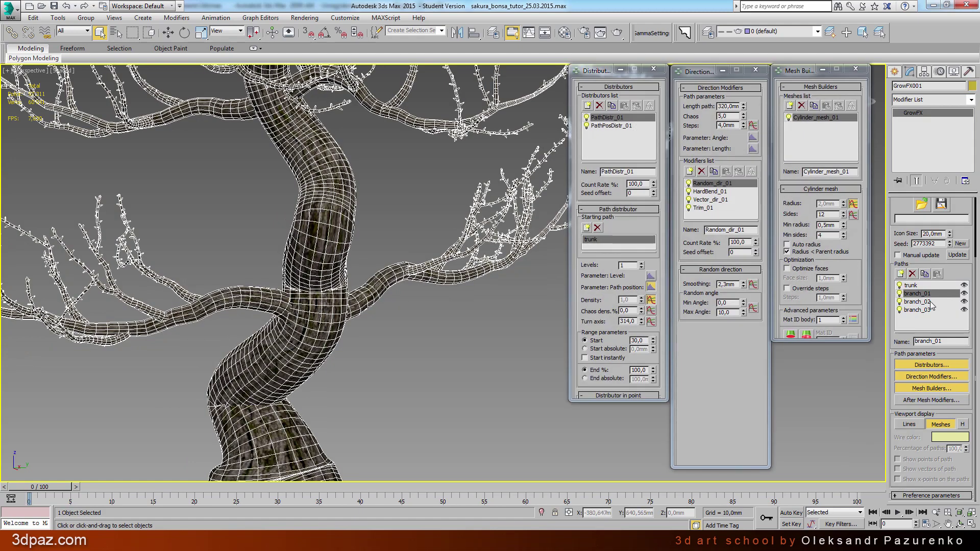
Step: Enable UVW Mapping on branch_02 with U Tile 0.25 and V Tile 1.1
left_click(917, 302)
scroll(848, 339, "down", 3)
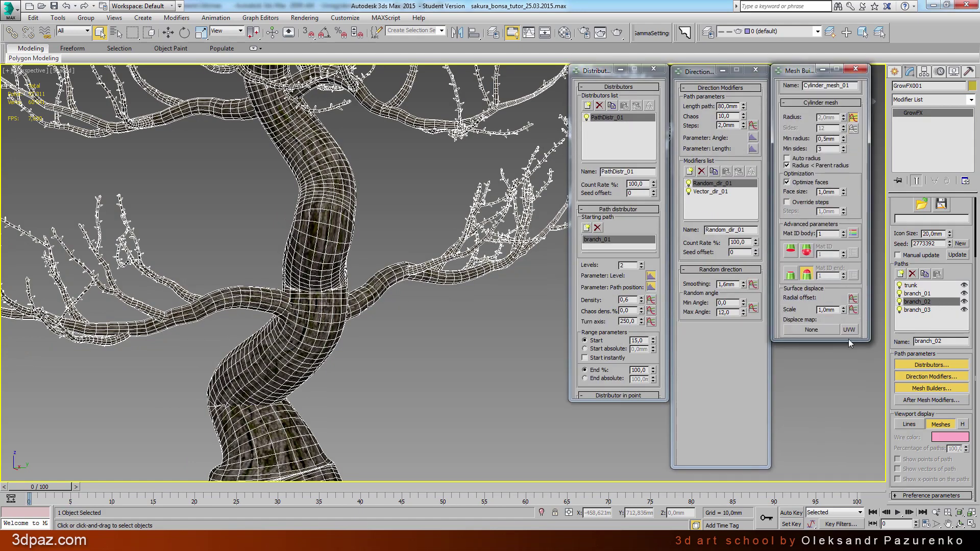
scroll(839, 331, "down", 1)
left_click(829, 324)
scroll(831, 323, "down", 4)
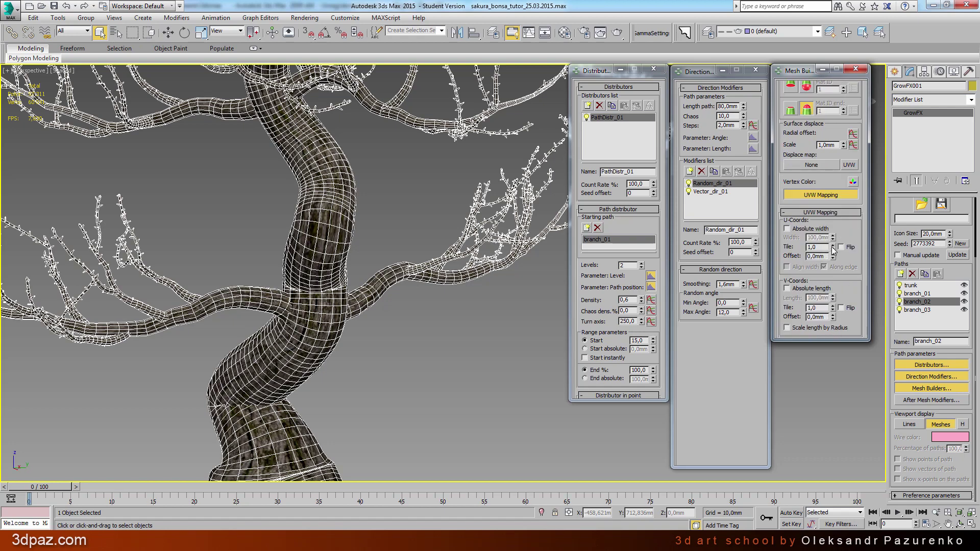
left_click_drag(833, 249, 833, 257)
type("5")
key("Return")
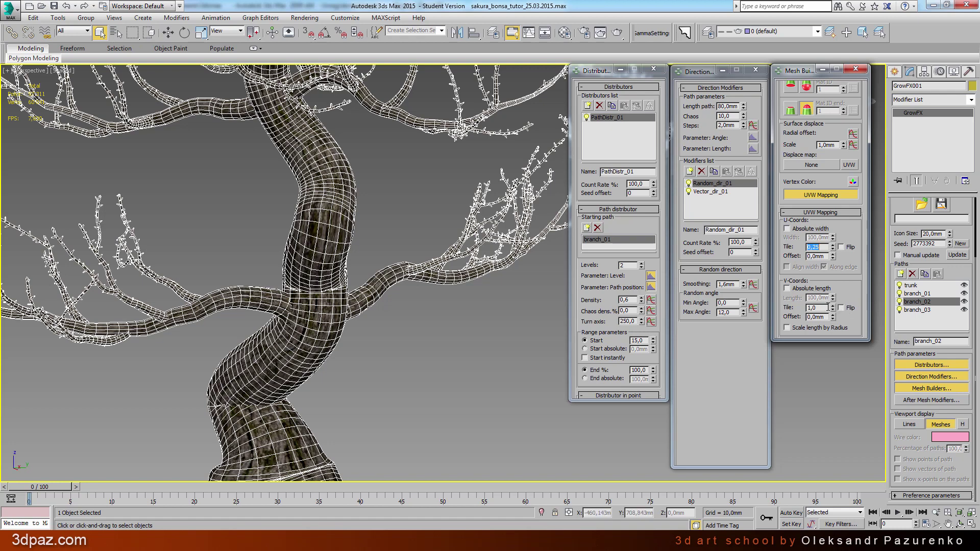
double_click(822, 307)
left_click(832, 306)
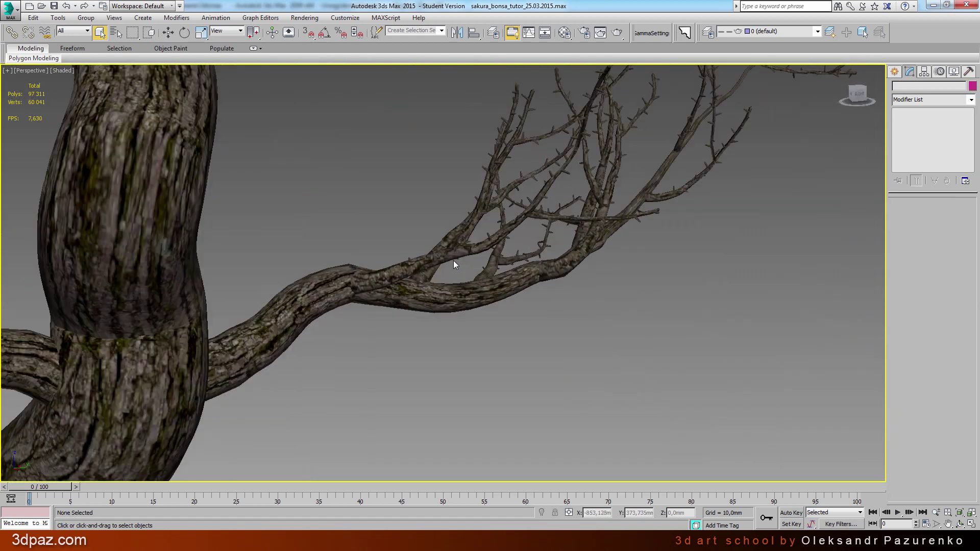
Step: Enable UVW Mapping on branch_03 and reduce its V Tile to 0.88
scroll(454, 260, "up", 2)
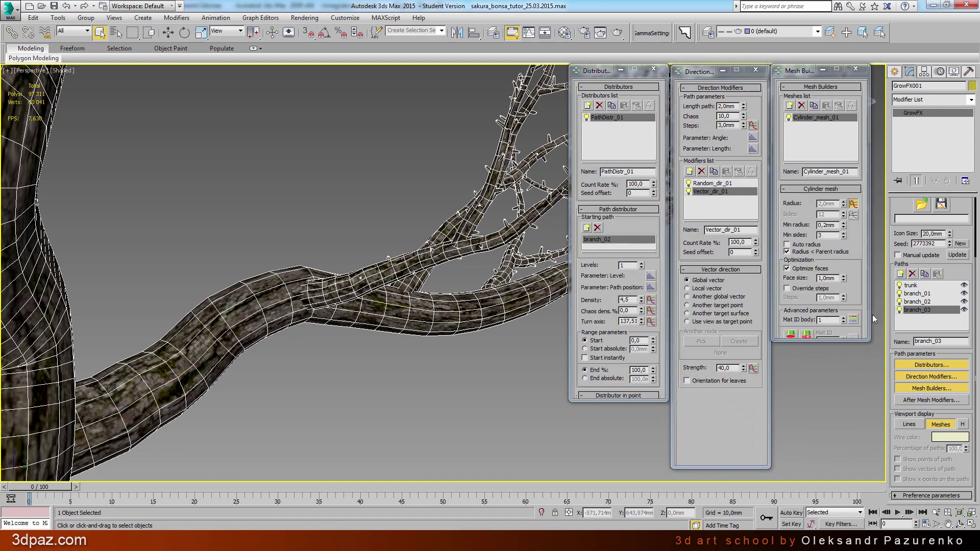
left_click_drag(811, 265, 810, 145)
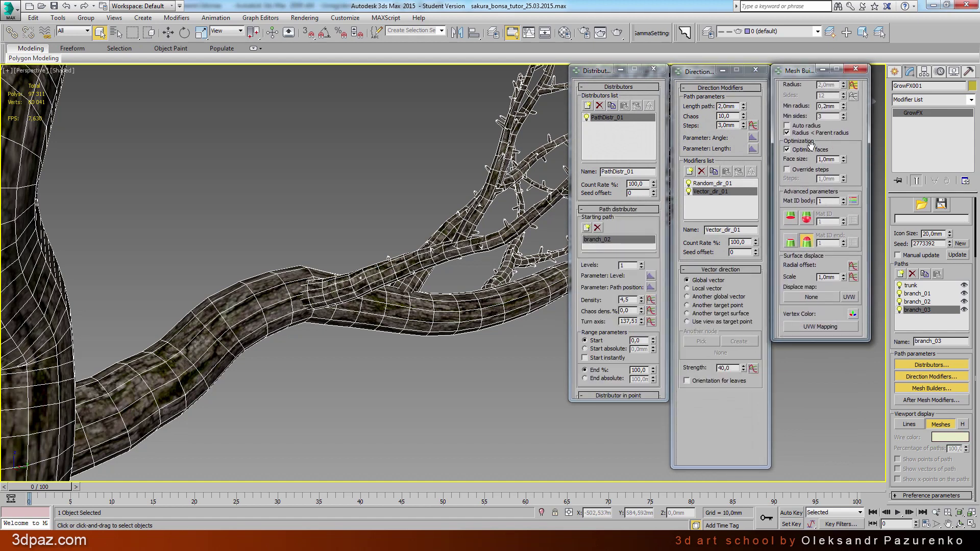
left_click(820, 327)
left_click_drag(832, 248, 832, 254)
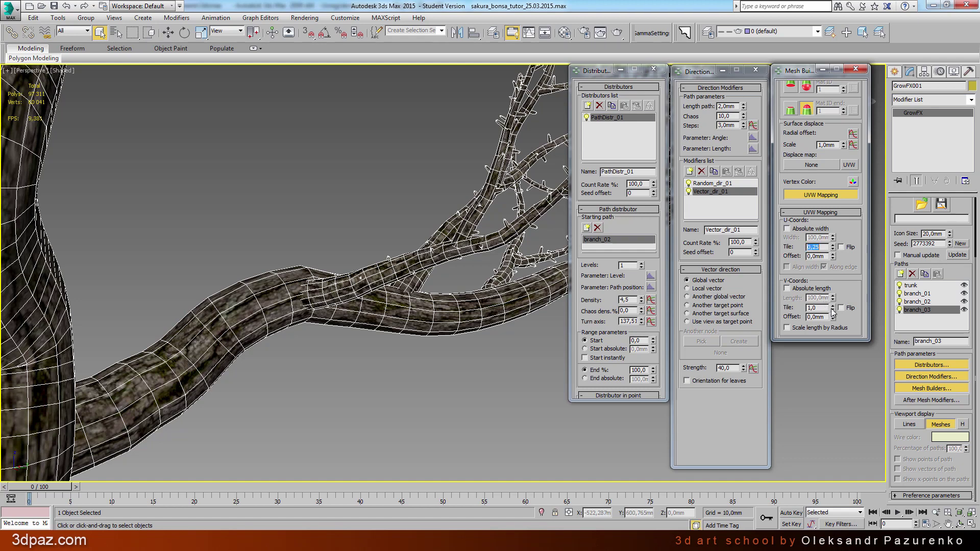
left_click_drag(834, 312, 834, 317)
left_click(466, 350)
Step: Zoom and orbit around the whole bonsai to inspect the bark, then reselect it
middle_click_drag(465, 350, 462, 341, "alt")
scroll(471, 286, "up", 3)
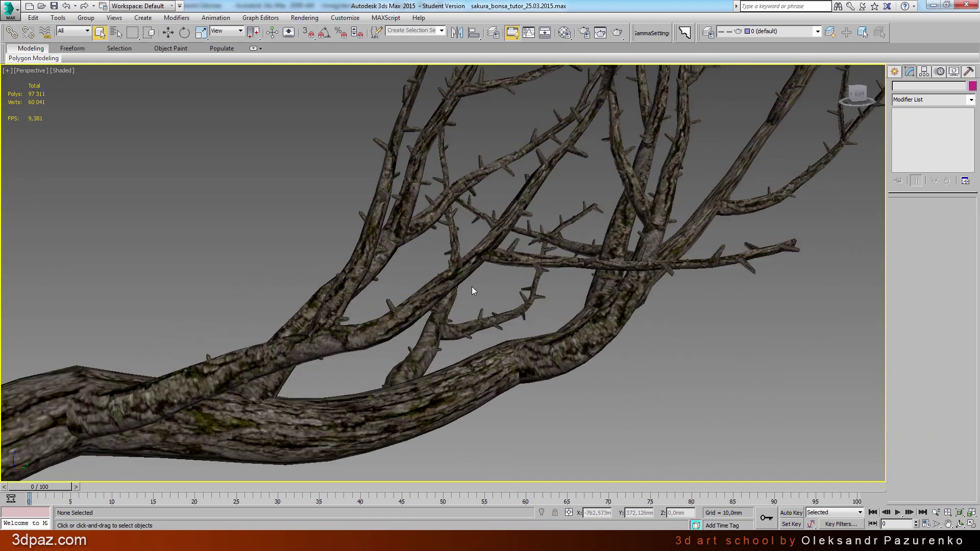
scroll(472, 287, "up", 2)
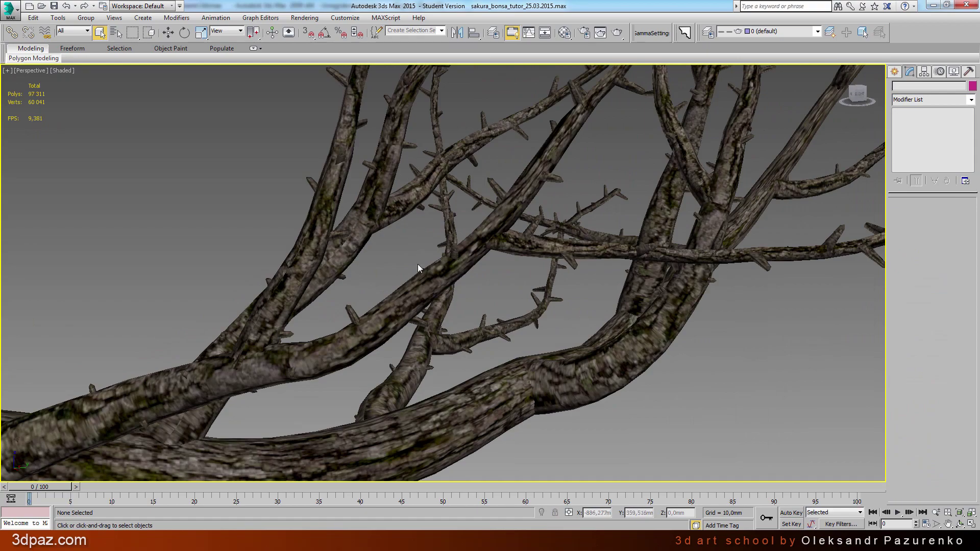
key("z")
mouse_move(482, 309)
middle_mouse_down("alt")
mouse_move(515, 302)
mouse_move(356, 303)
mouse_move(170, 101)
middle_mouse_up("alt")
left_click(100, 32)
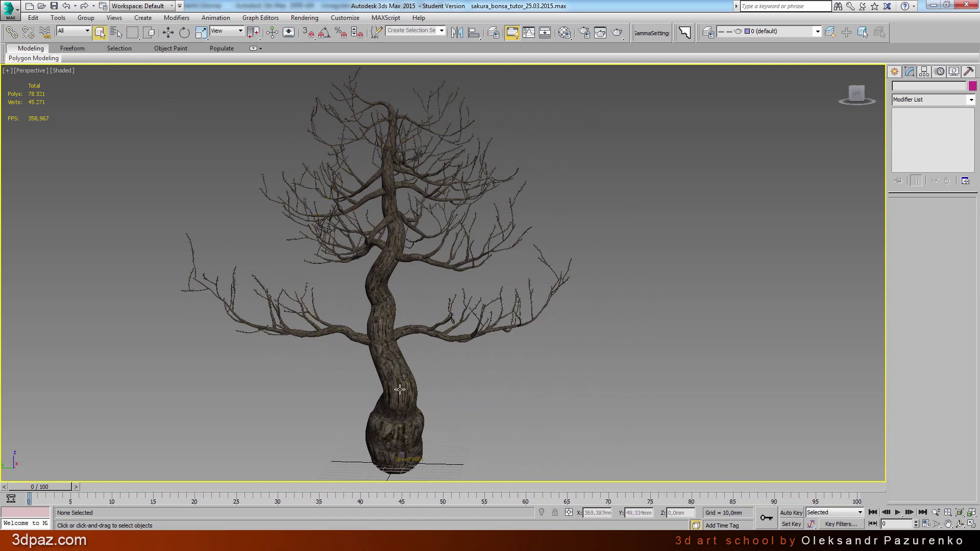
left_click(398, 394)
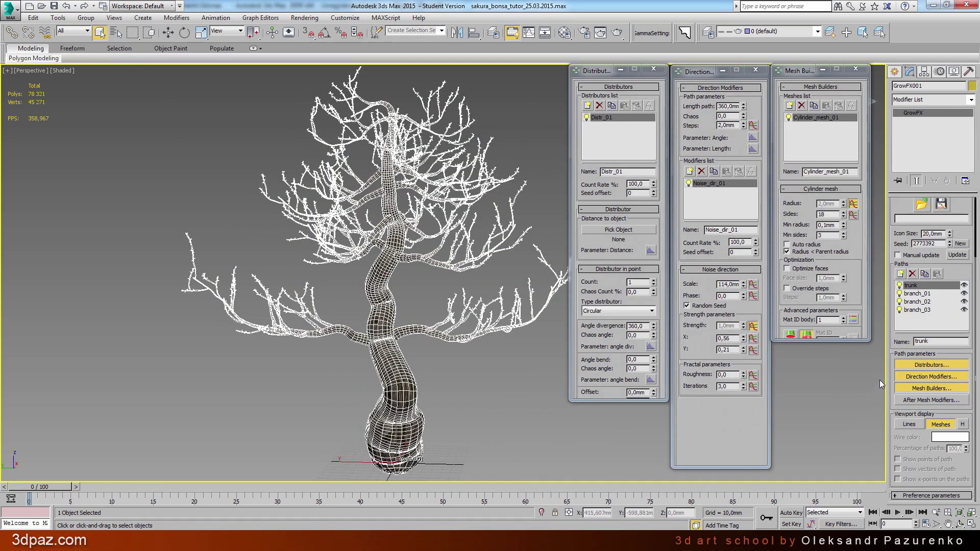
Step: Create a new path named 'flowers' with a Path position distributor
left_click(900, 275)
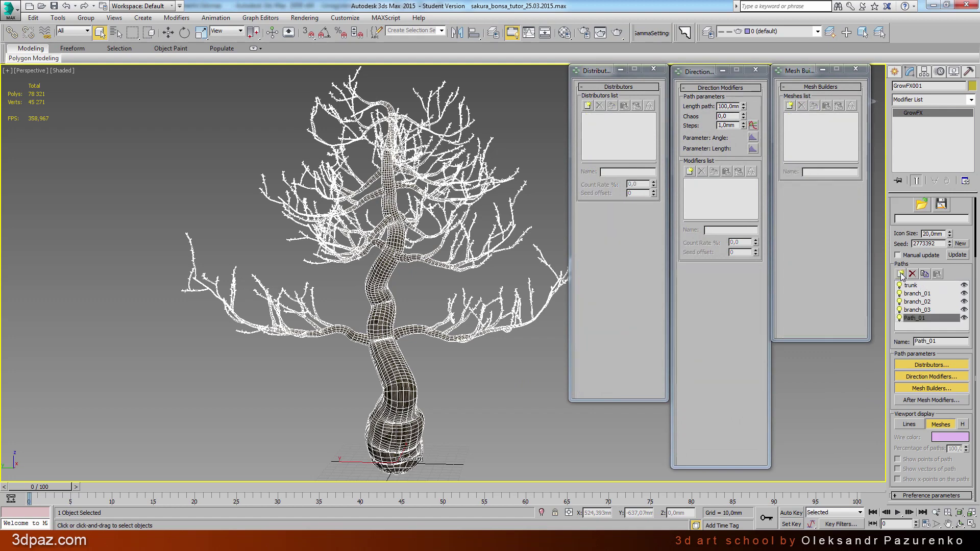
double_click(931, 341)
type("flo")
type("wers")
left_click(588, 105)
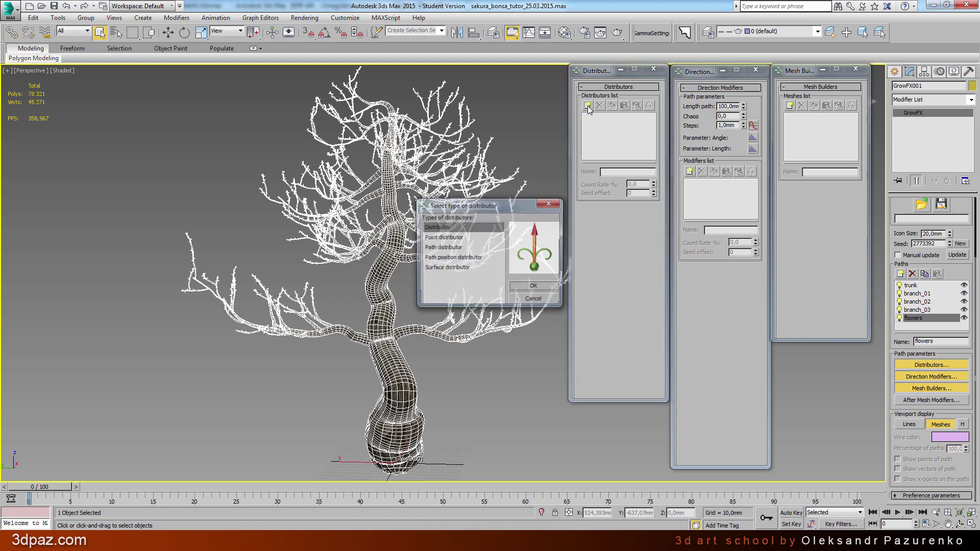
left_click(440, 259)
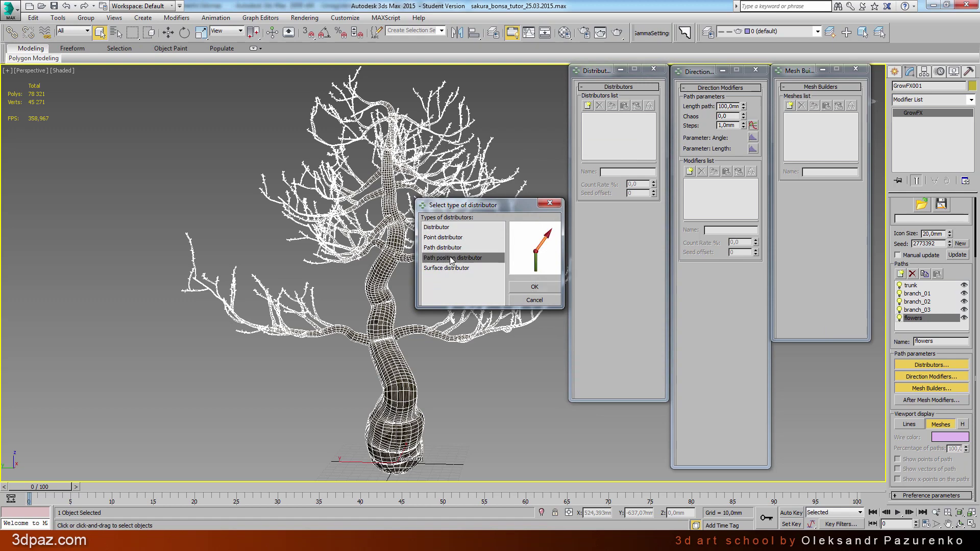
left_click(543, 286)
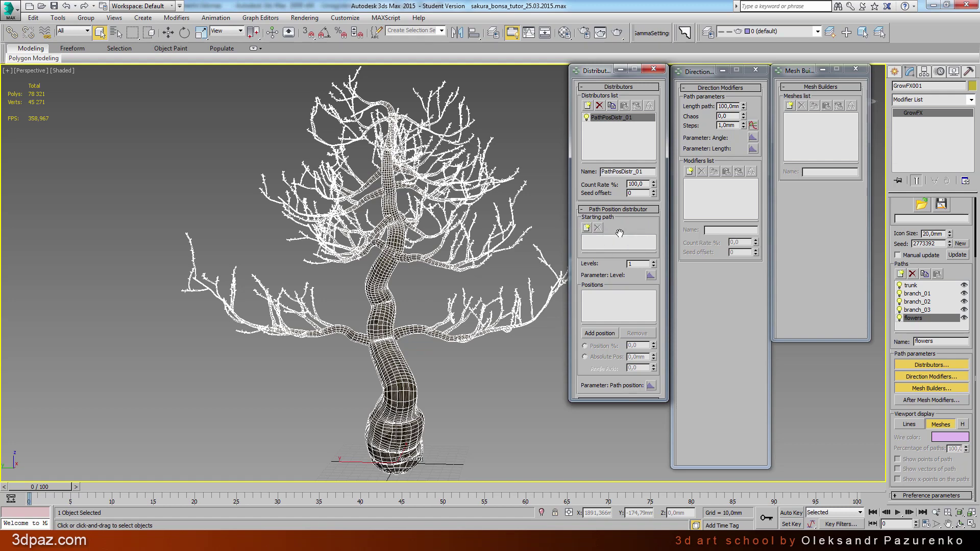
Step: Set trunk and branch_01–03 as starting paths and add a growth position
left_click(587, 230)
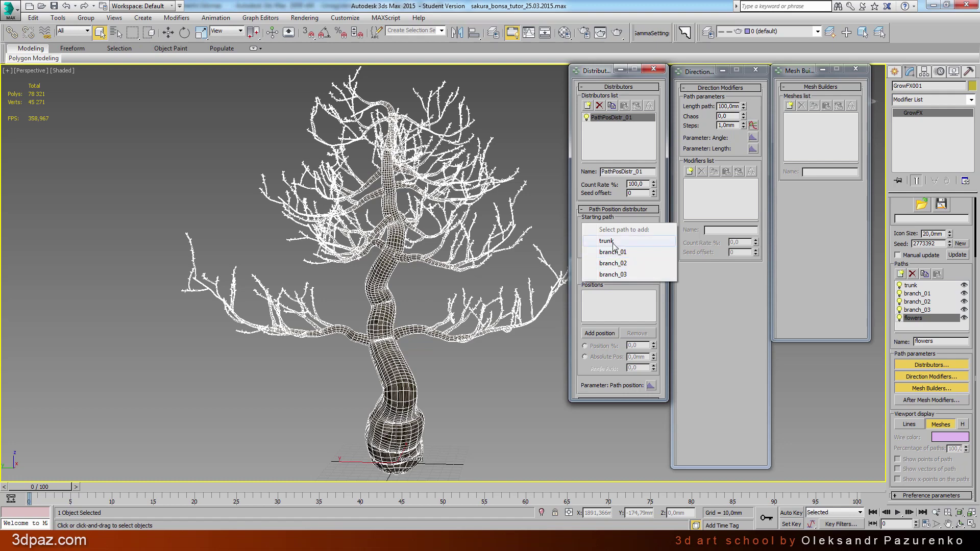
left_click(592, 240)
left_click(587, 228)
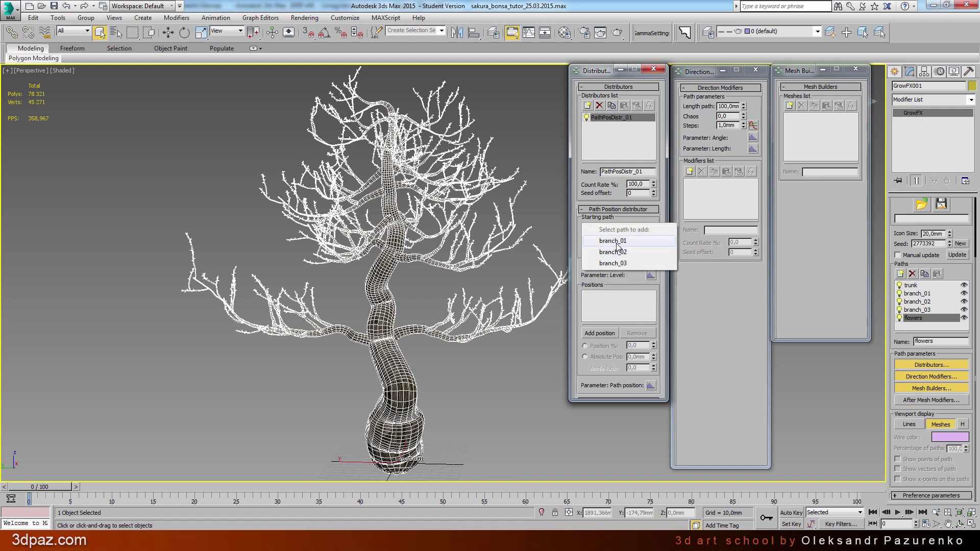
left_click(604, 240)
left_click(603, 241)
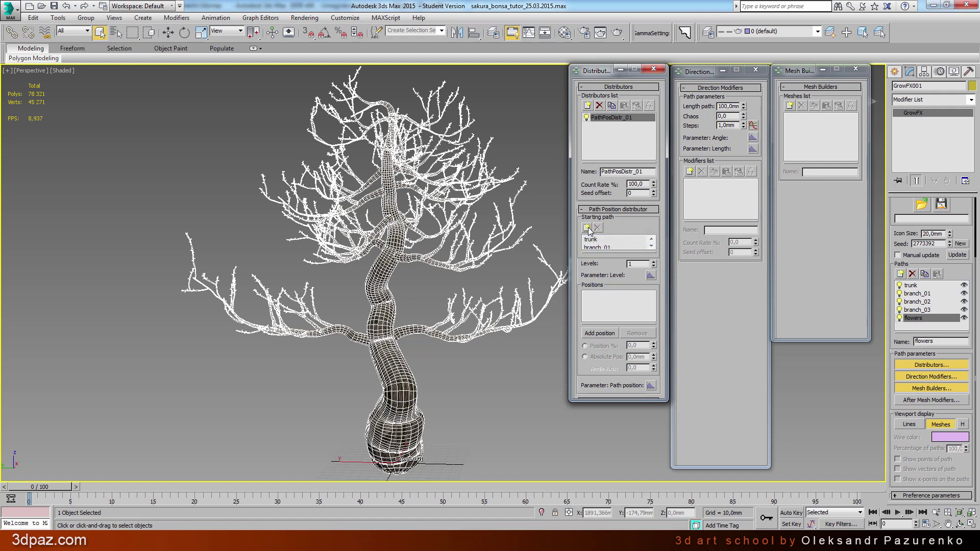
left_click(615, 241)
left_click_drag(602, 275, 609, 206)
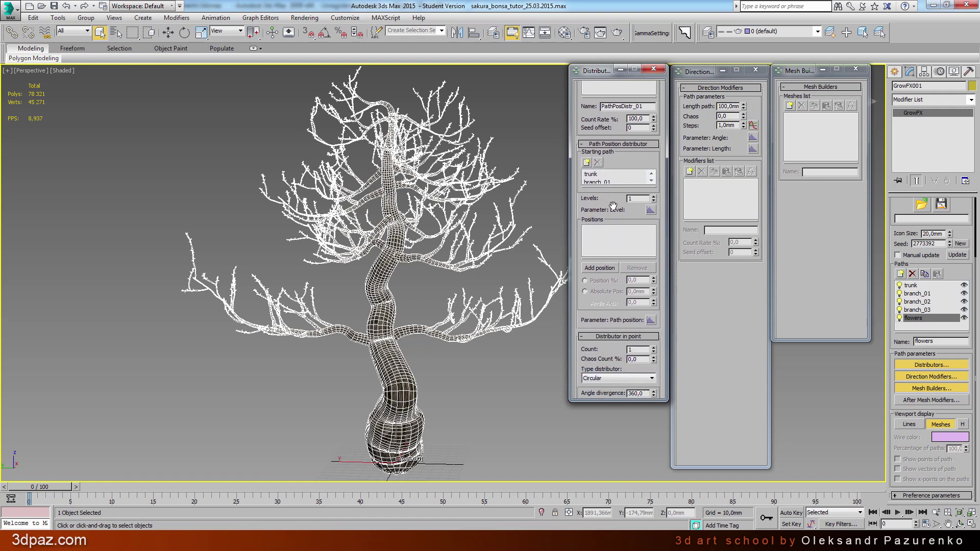
left_click(606, 263)
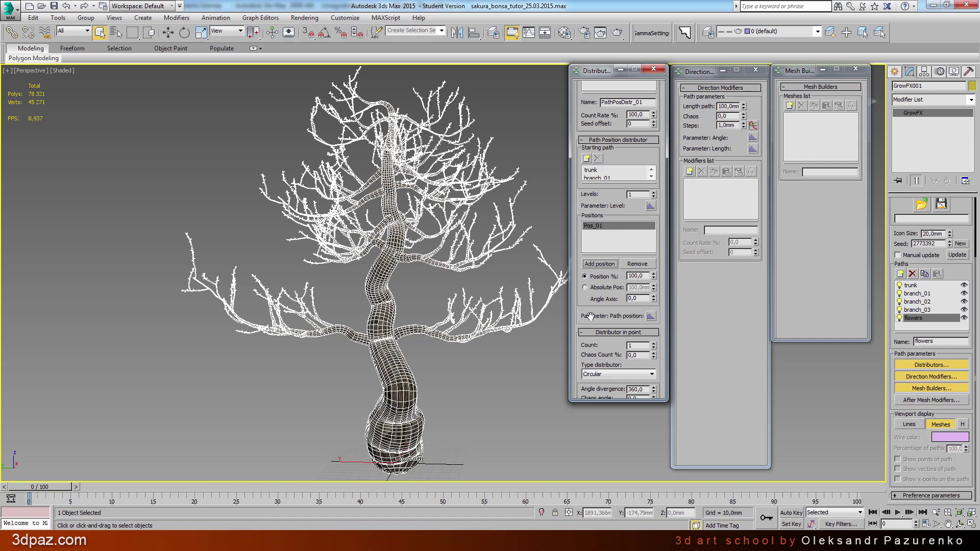
Step: Switch the GrowFX path display to Lines
left_click_drag(585, 316, 602, 205)
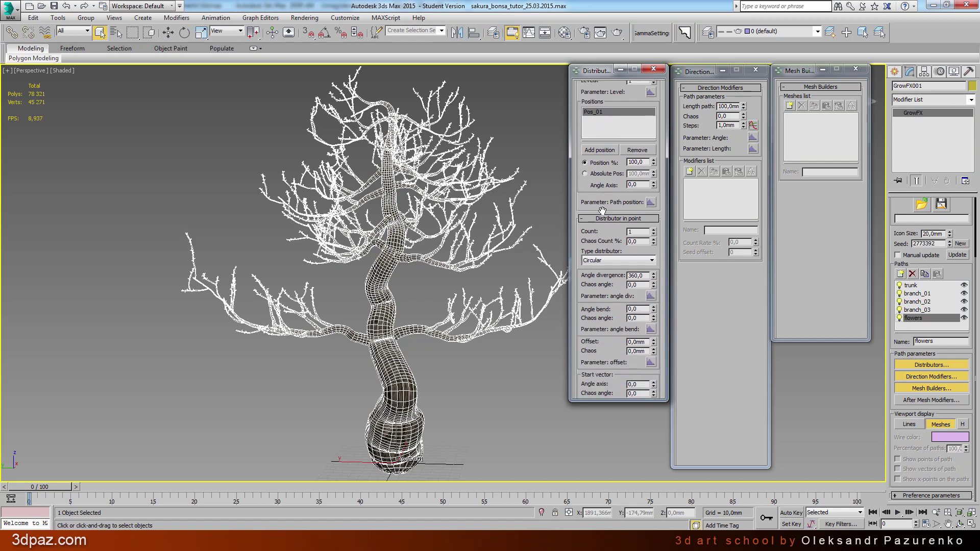
scroll(468, 263, "up", 3)
scroll(468, 266, "up", 2)
scroll(465, 268, "up", 2)
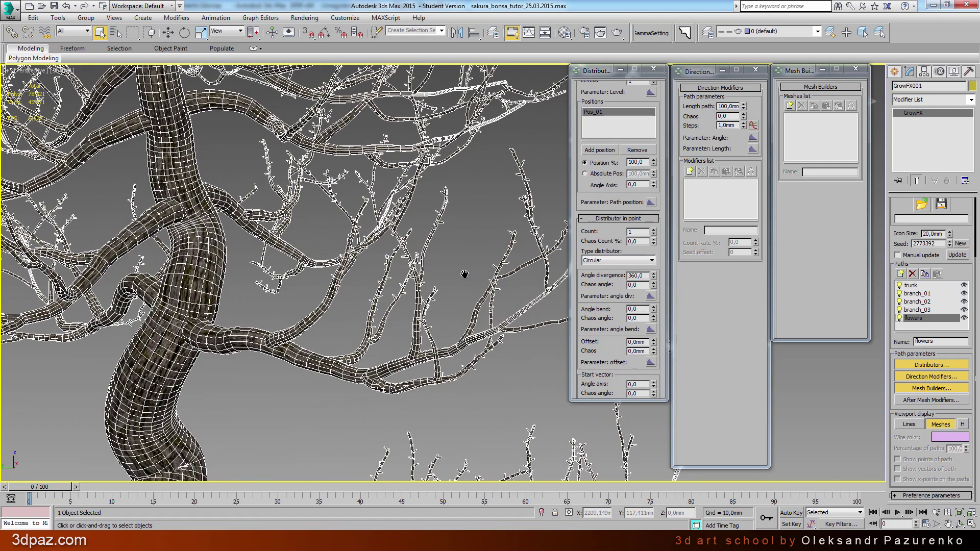
scroll(463, 269, "up", 1)
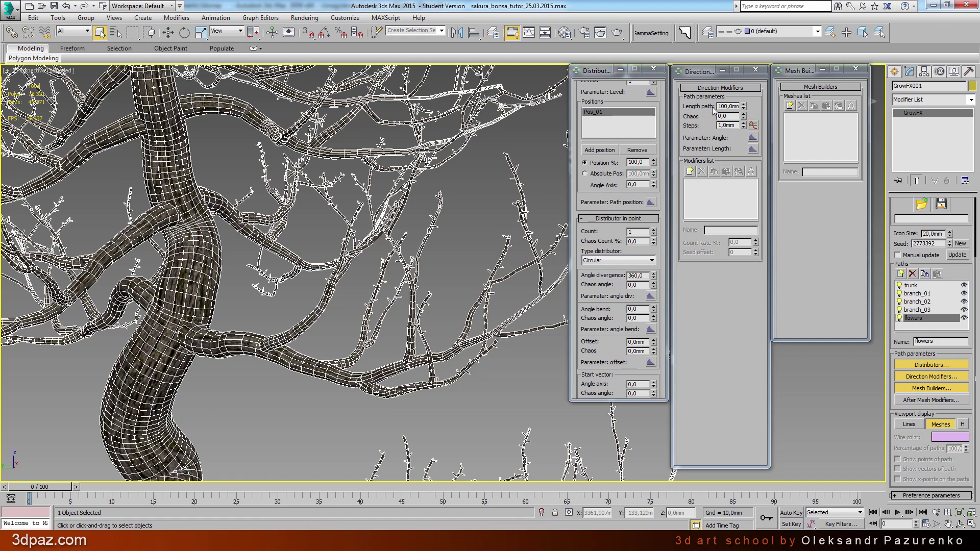
left_click(907, 425)
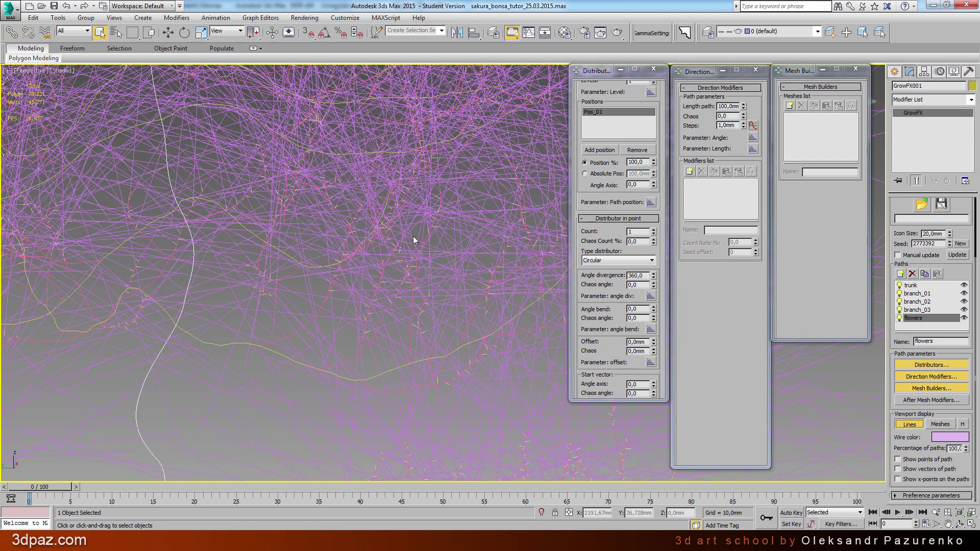
Step: Set the flowers path length to 5 mm, edit its chaos, and set step size 0.8 mm
left_click_drag(743, 108, 752, 152)
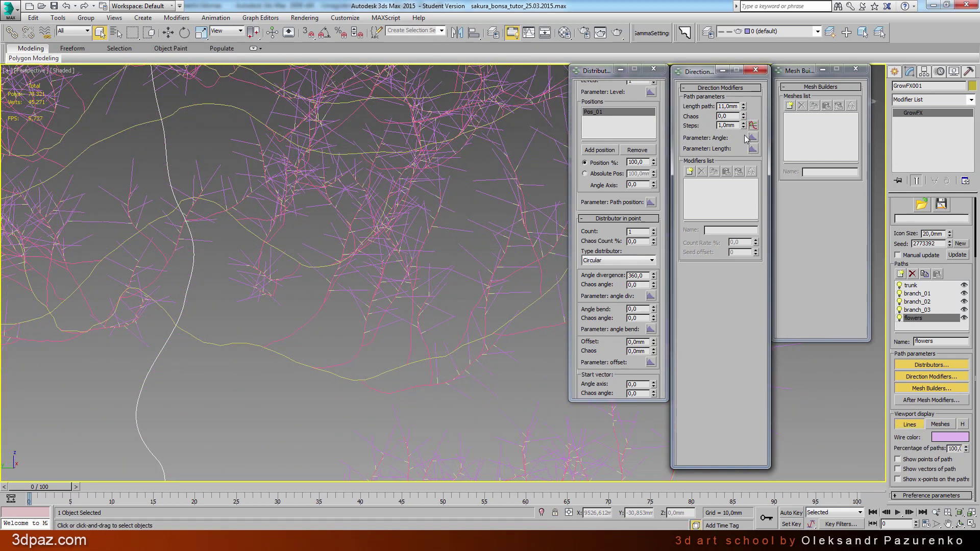
double_click(735, 107)
type("5")
key("Return")
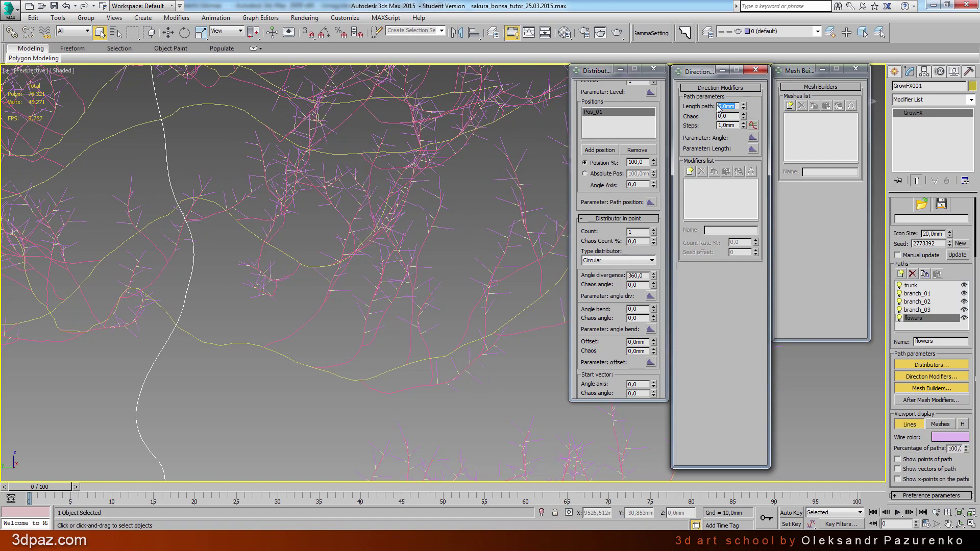
double_click(727, 117)
type("1")
left_click_drag(723, 125, 800, 137)
type("8")
key("Return")
Step: Make the flowers path's wire colour pure white and orbit the view slightly
left_click(949, 437)
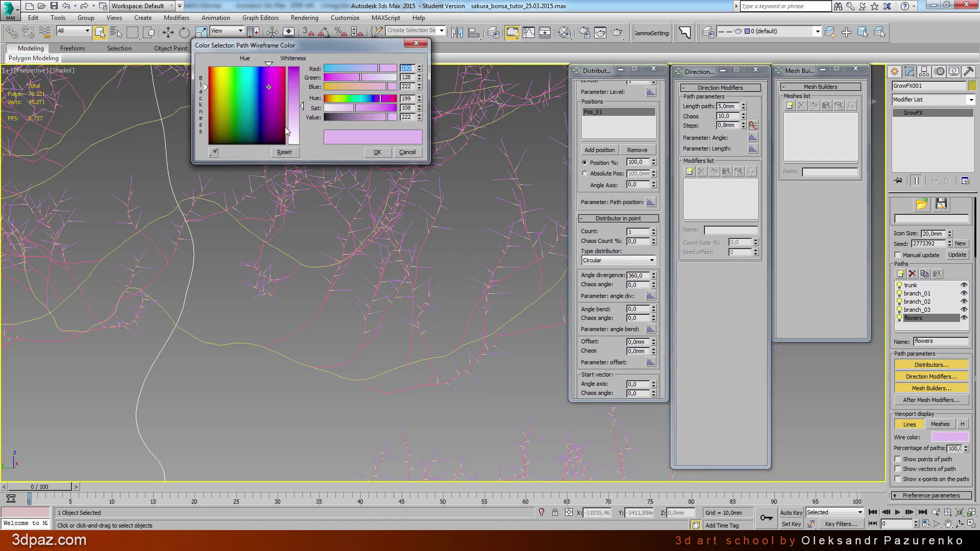
left_click_drag(302, 128, 306, 145)
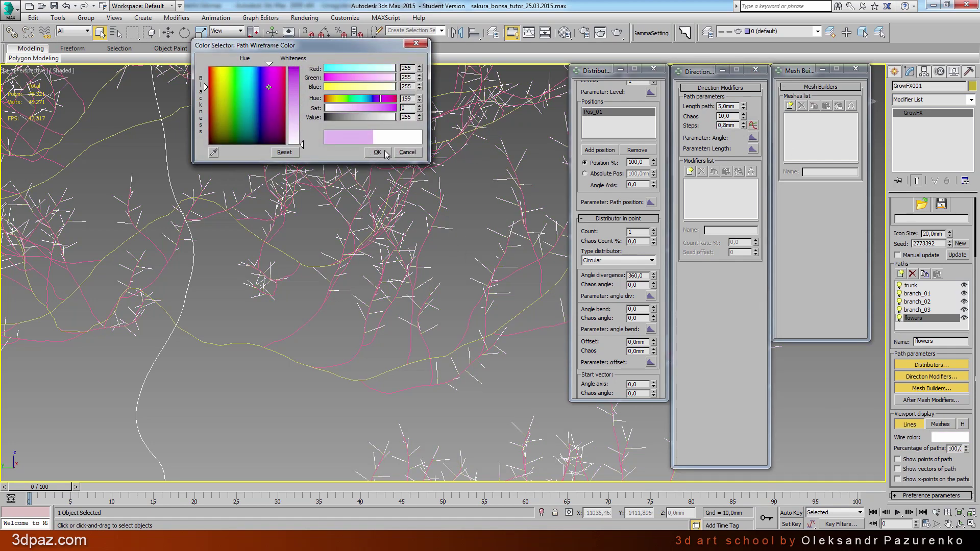
left_click(377, 152)
left_click(959, 524)
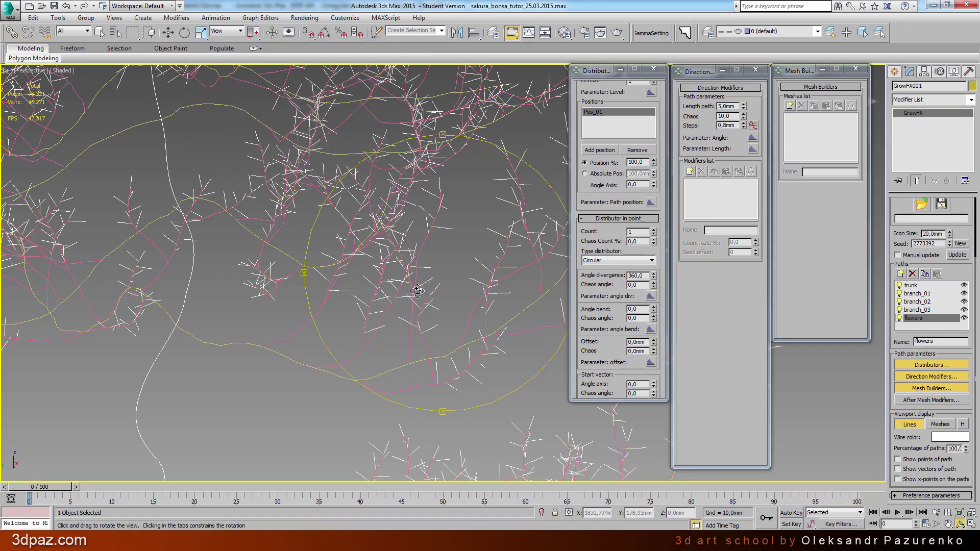
mouse_move(417, 293)
left_mouse_down()
mouse_move(518, 280)
mouse_move(478, 295)
left_mouse_up()
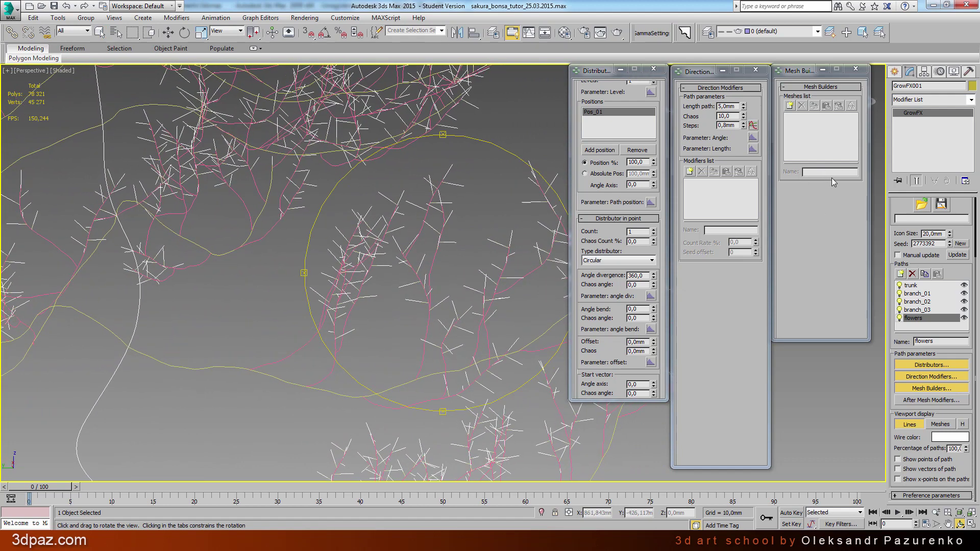
Step: Add a Standard leaves mesh builder to flowers with the oval leaf shape and 5 mm size
left_click(790, 107)
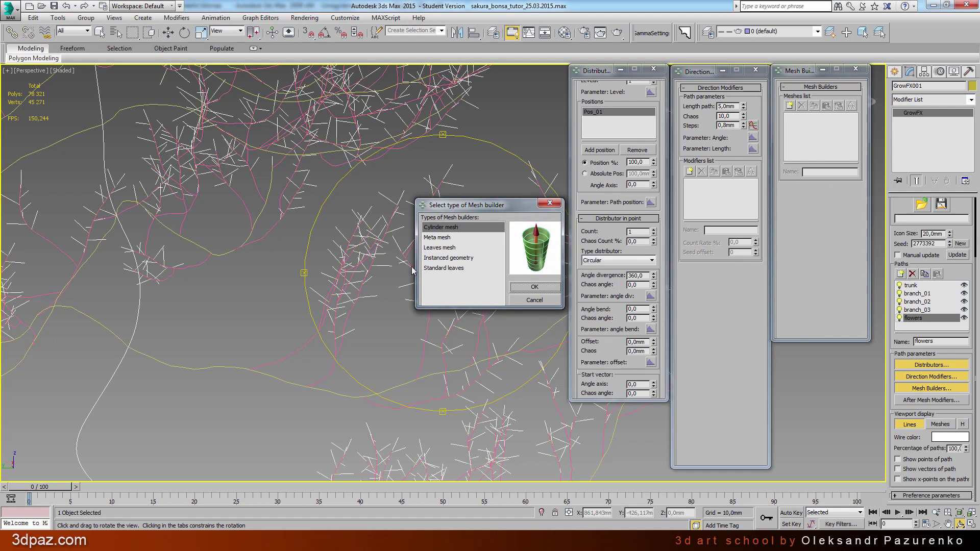
left_click(476, 269)
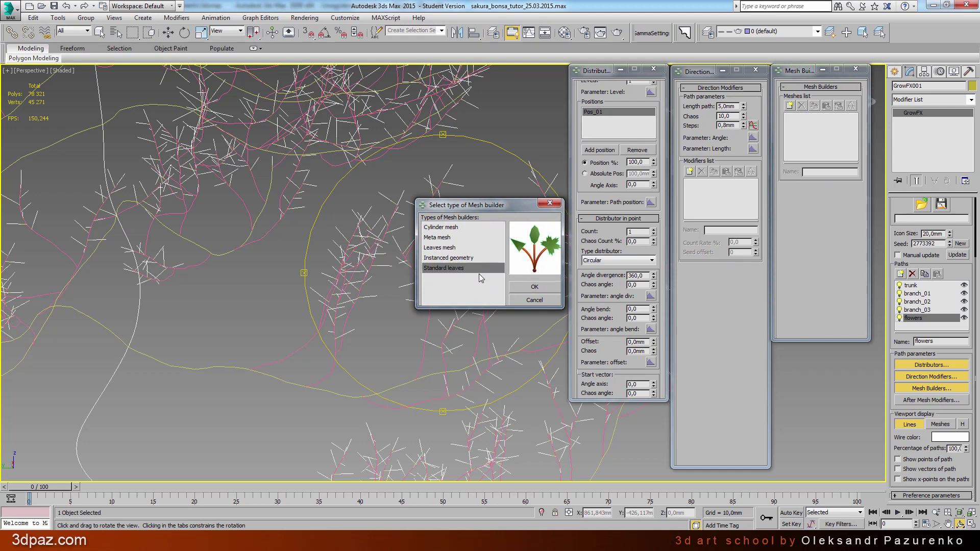
left_click(544, 287)
left_click_drag(806, 237, 808, 194)
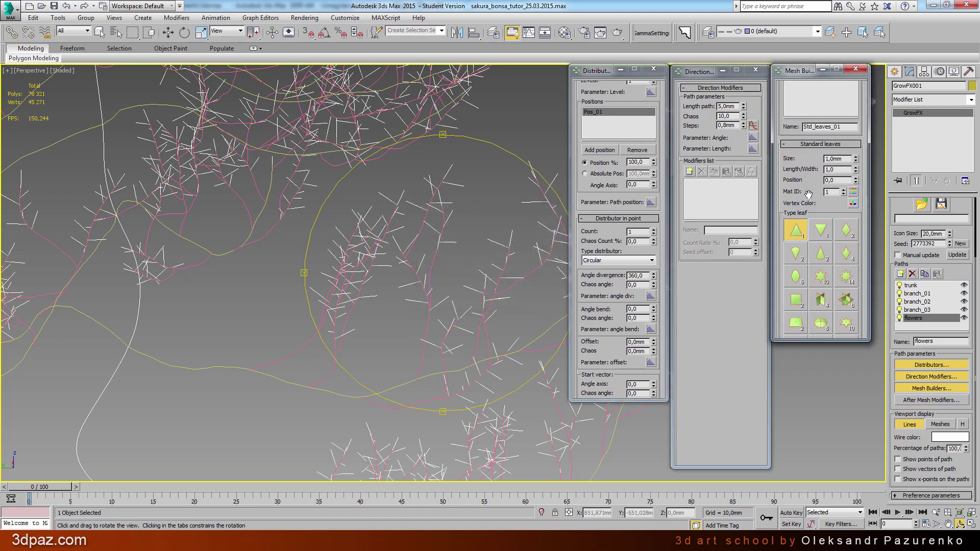
left_click(797, 278)
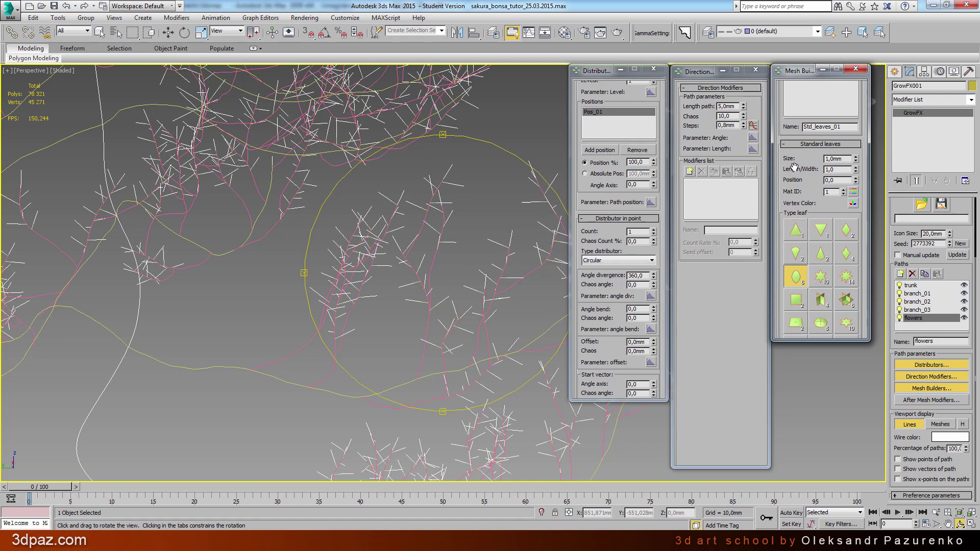
left_click_drag(794, 168, 789, 201)
type("5")
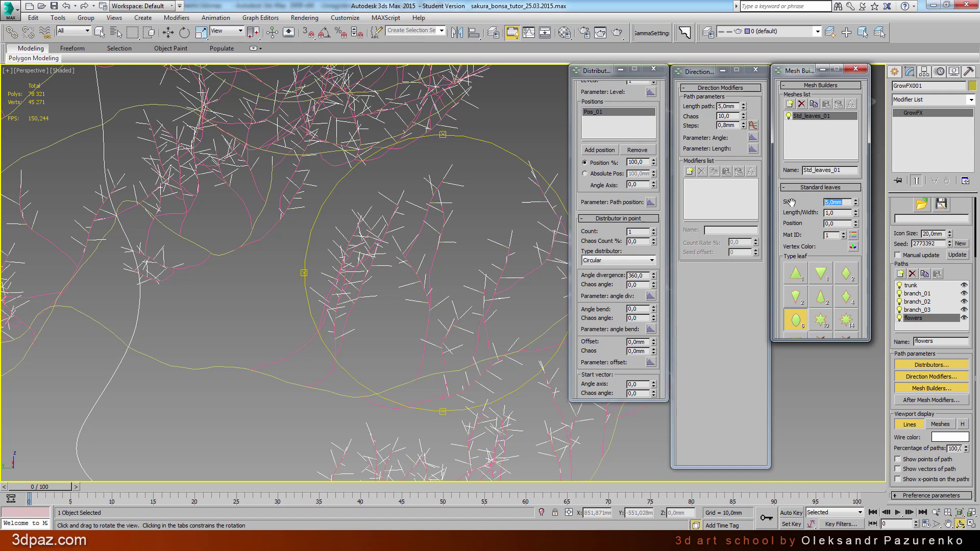
Step: Display the tree as meshes and give the blossoms material ID 2
scroll(804, 219, "down", 1)
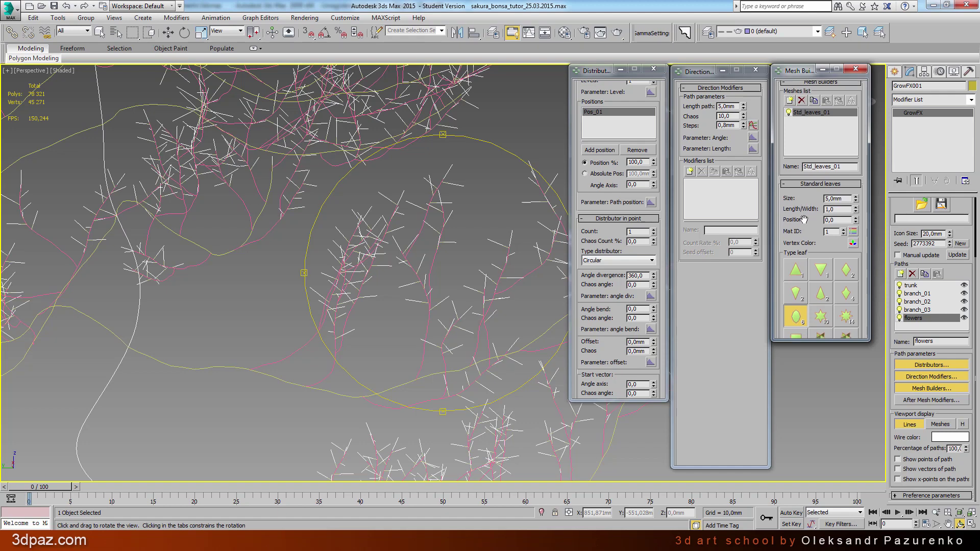
left_click(941, 424)
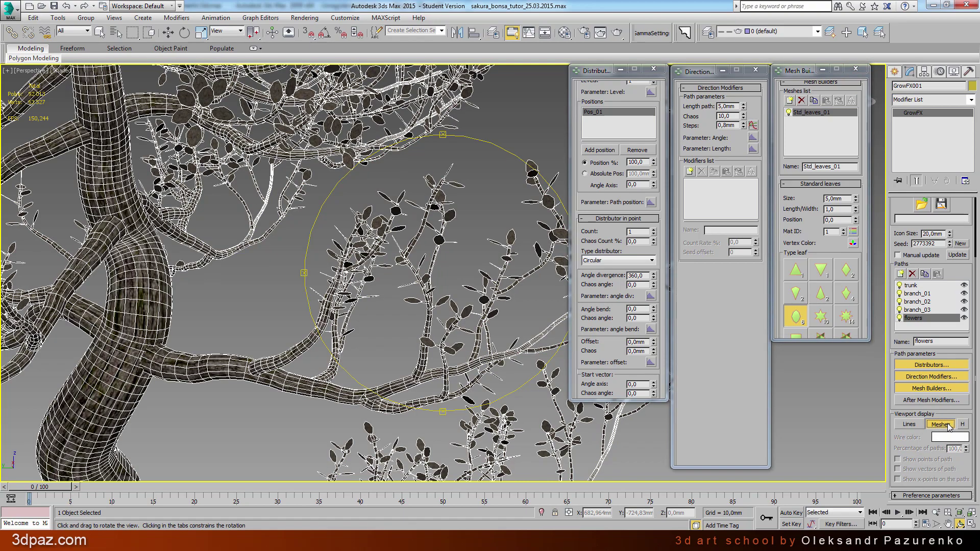
mouse_move(488, 240)
left_mouse_down()
mouse_move(463, 243)
mouse_move(474, 241)
left_mouse_up()
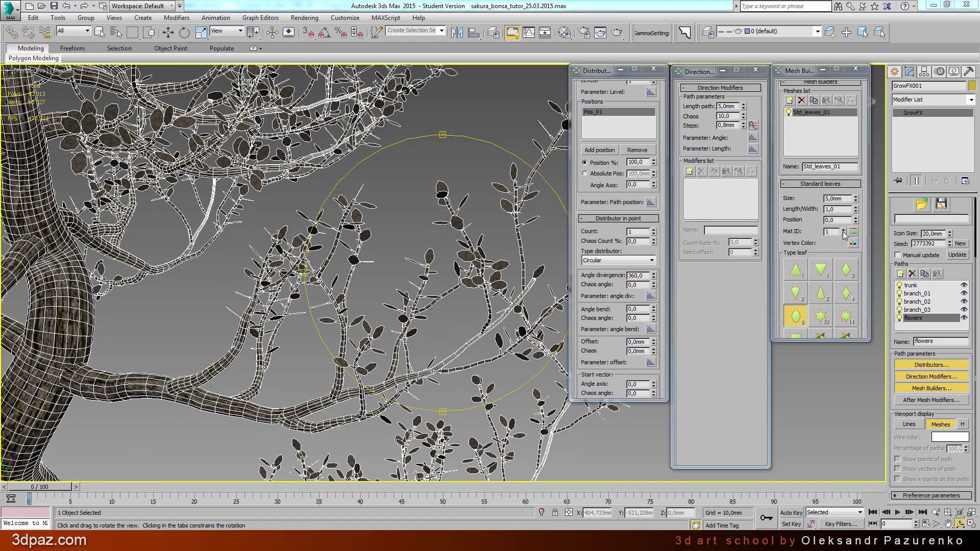
left_click(845, 233)
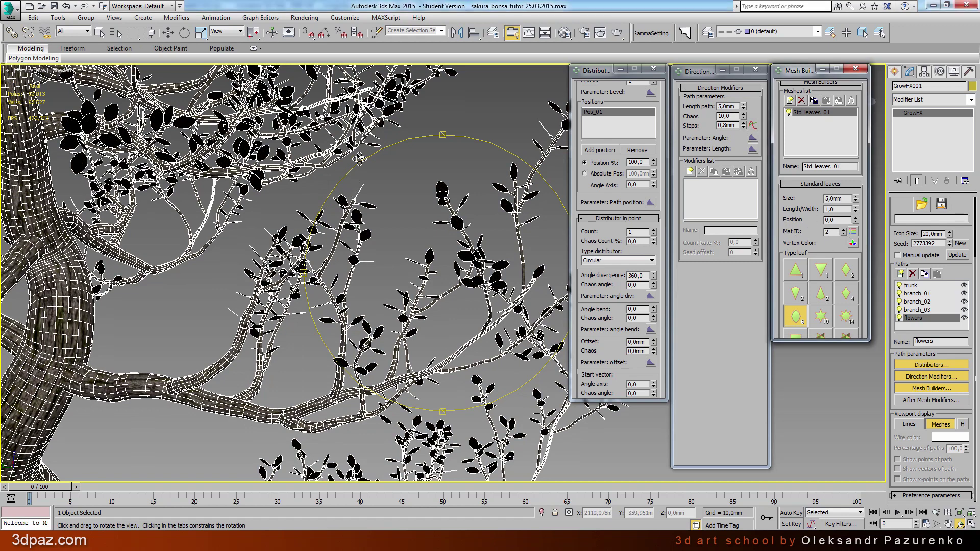
left_click(564, 32)
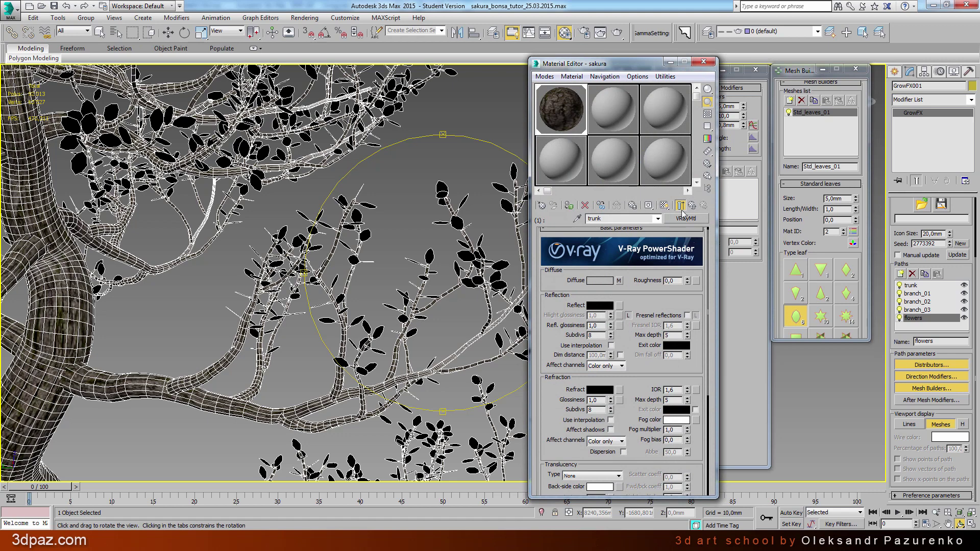
Step: Go up to the sakura Multi/Sub-Object to see ID 2 is empty, then close the editor
left_click(692, 205)
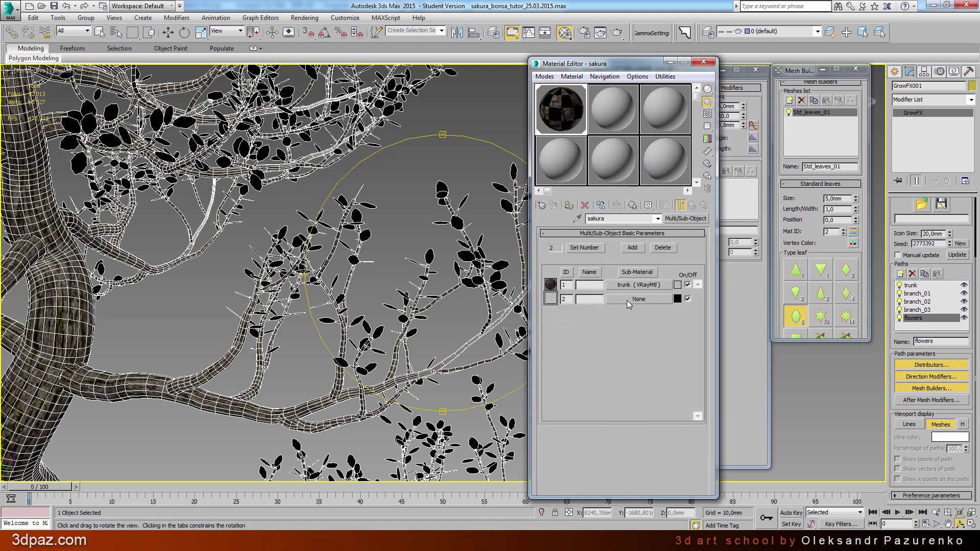
left_click(704, 62)
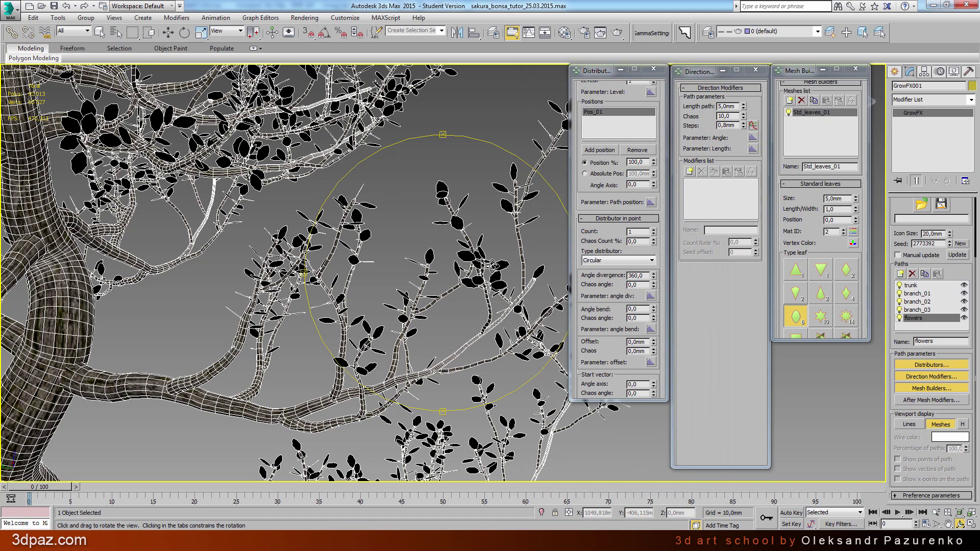
Step: Set 5 blossoms per point, 72° bend and 7° chaos, then start adding a direction modifier
mouse_move(586, 293)
left_mouse_down()
mouse_move(581, 376)
mouse_move(609, 267)
left_mouse_up()
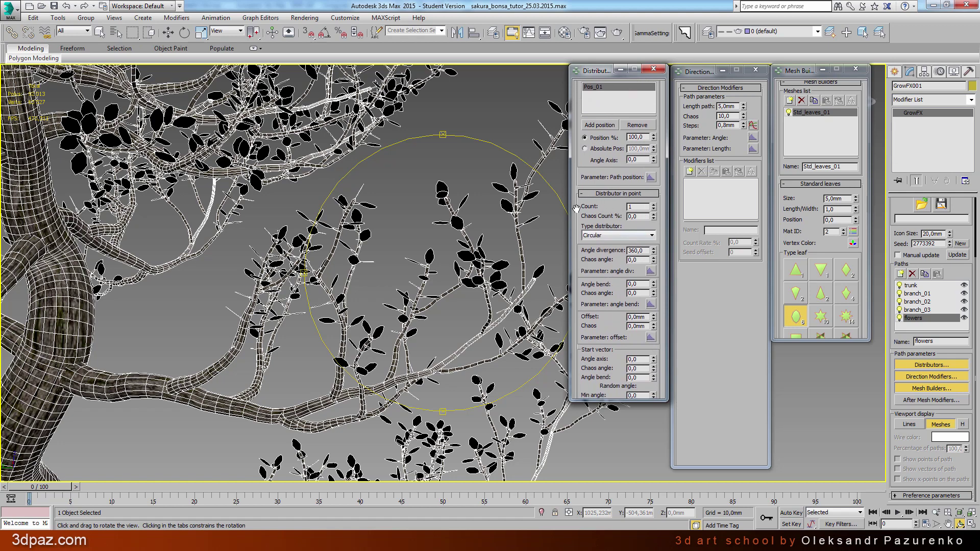
left_click(653, 205)
left_click(654, 205)
type("5")
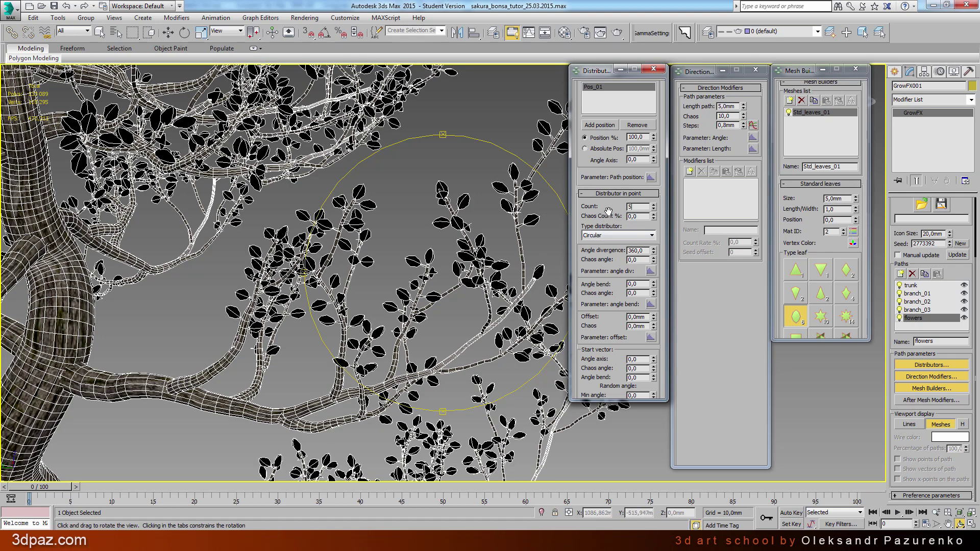
key("Return")
scroll(595, 287, "down", 1)
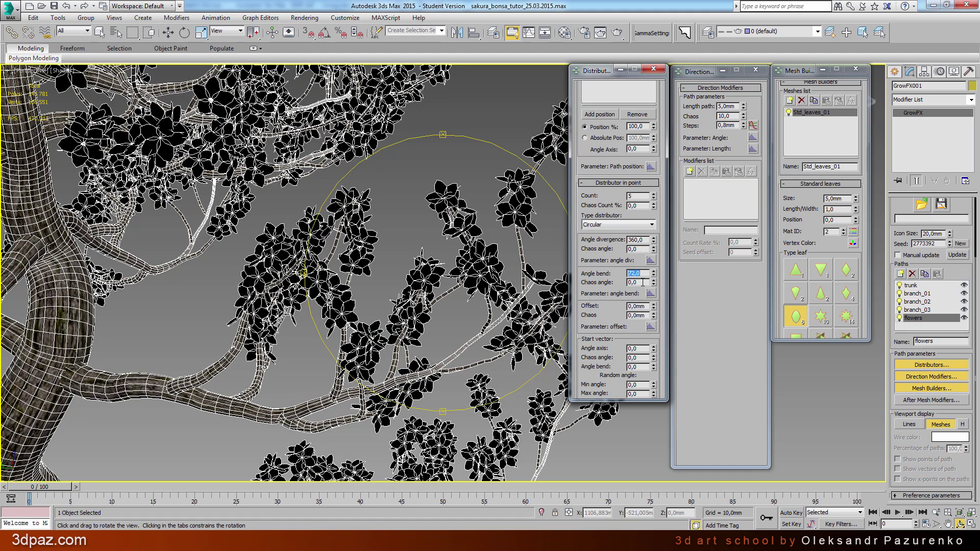
key("Tab")
type("7")
key("Return")
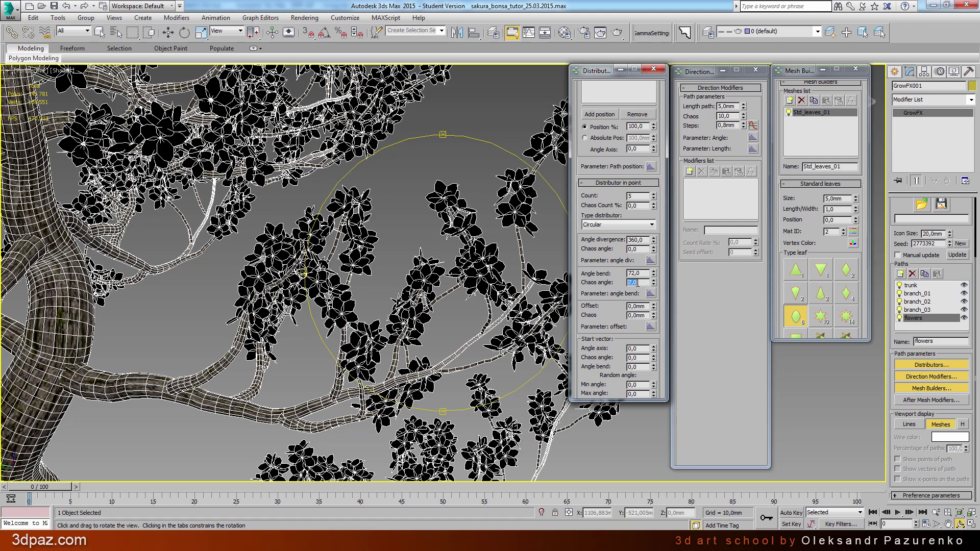
left_click(699, 137)
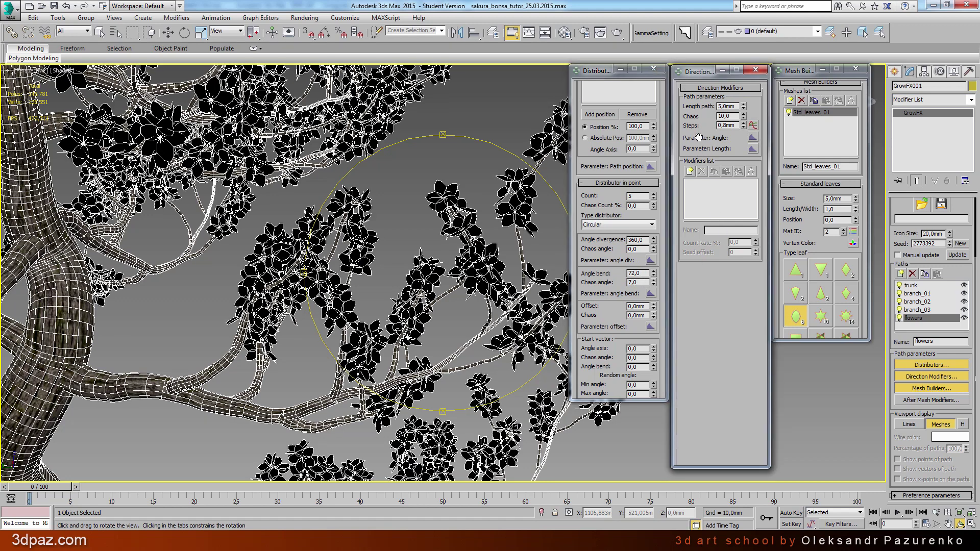
left_click(691, 172)
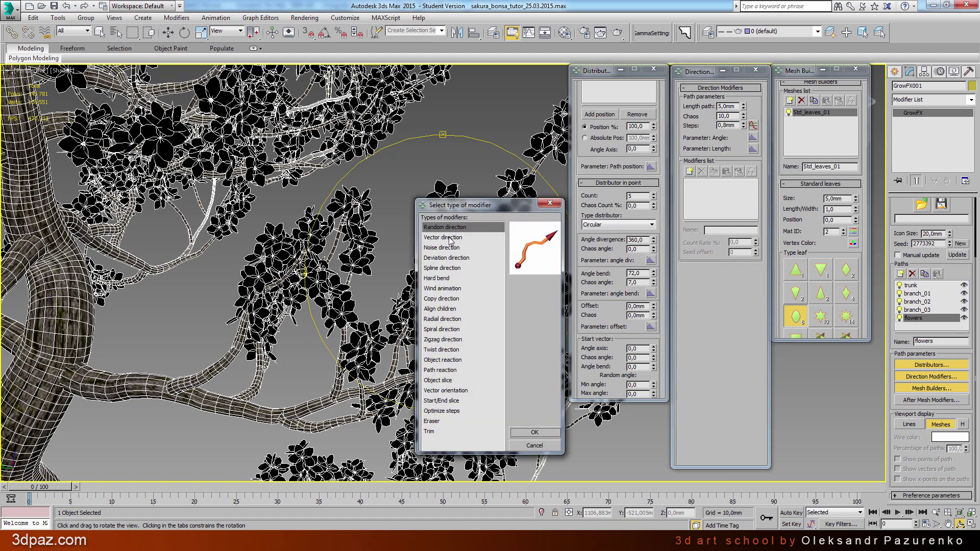
Step: Add a Vector direction modifier to the flowers with strength -55
left_click(439, 238)
left_click(555, 432)
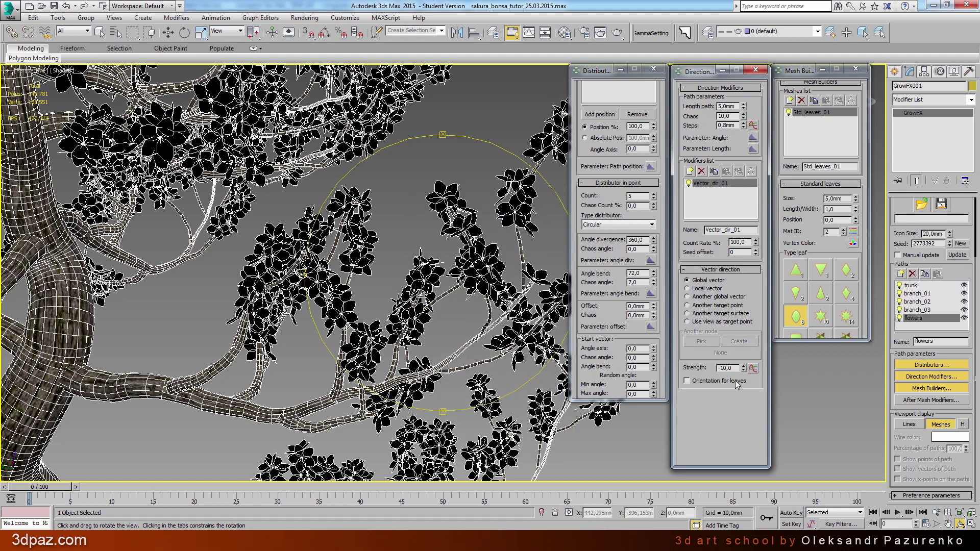
left_click_drag(734, 368, 702, 365)
type("-55")
key("Return")
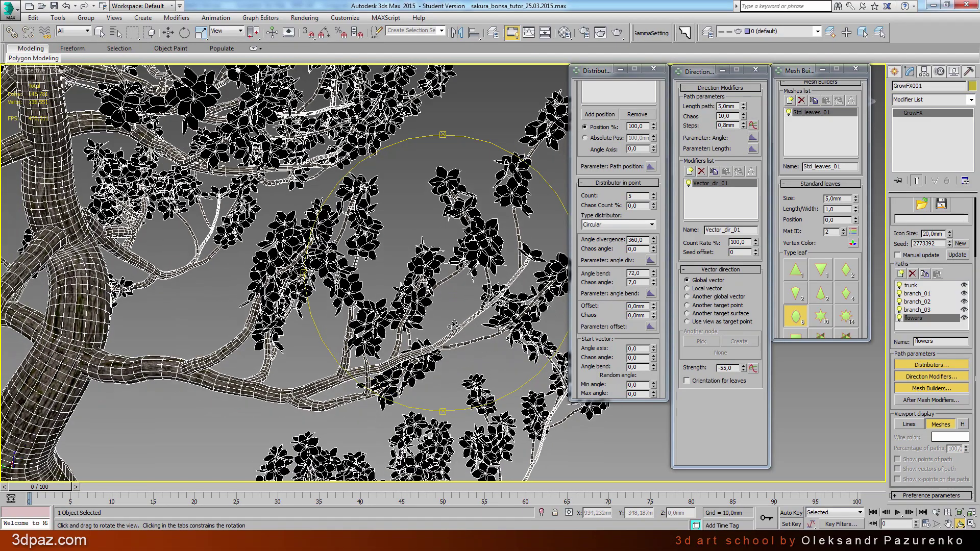
left_click_drag(454, 325, 436, 341)
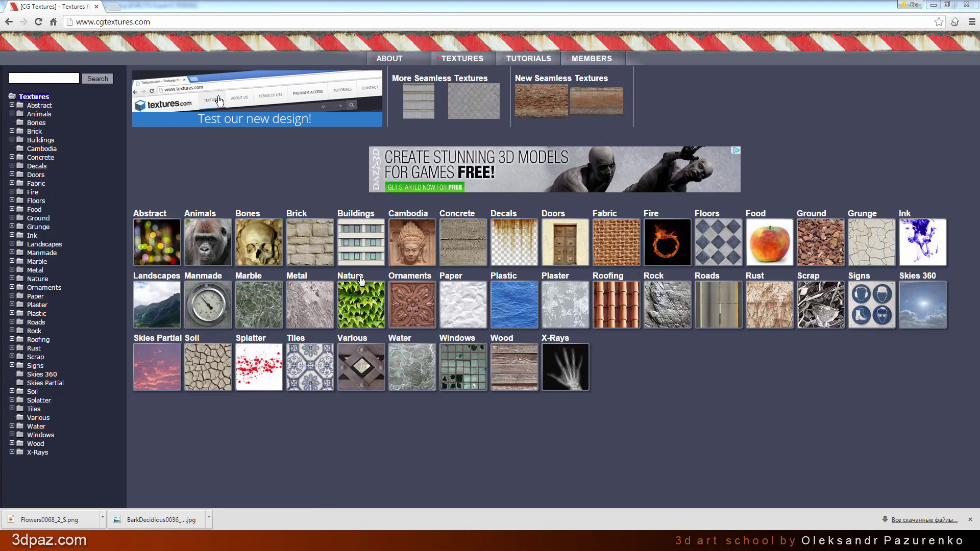
Step: Browse Nature > Flowers to page 3 and open the pink five-petal Flowers0068 texture
left_click(362, 307)
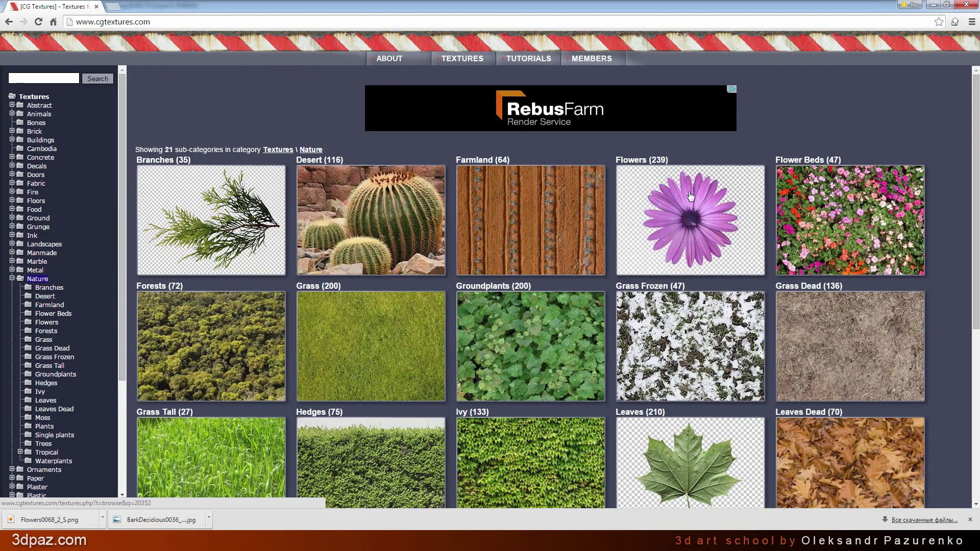
left_click(697, 221)
scroll(662, 316, "down", 10)
scroll(664, 326, "down", 3)
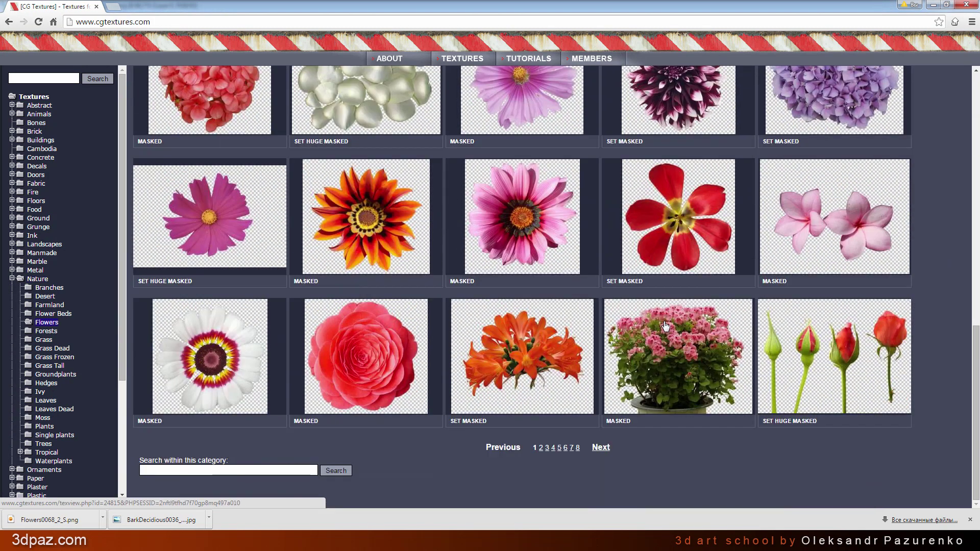
left_click(547, 449)
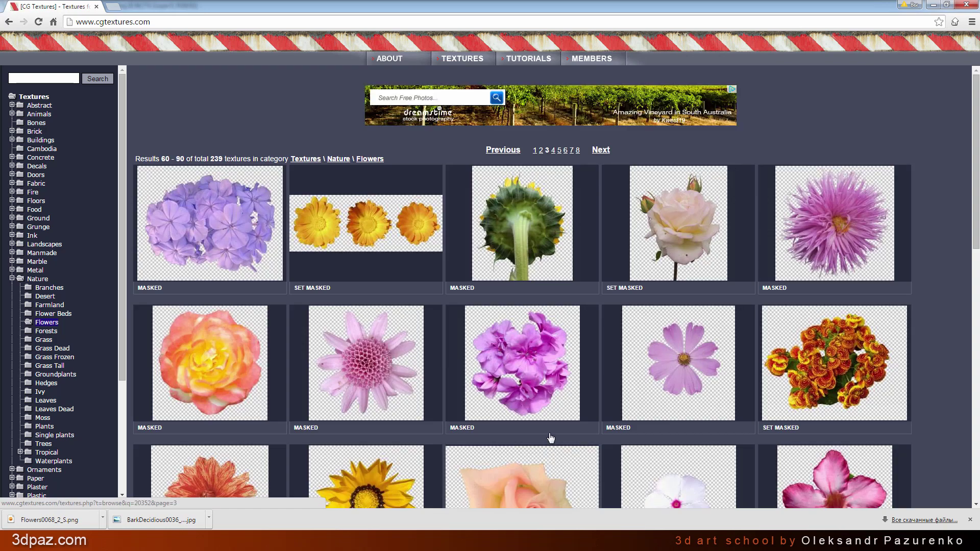
scroll(554, 398, "down", 3)
left_click(835, 350)
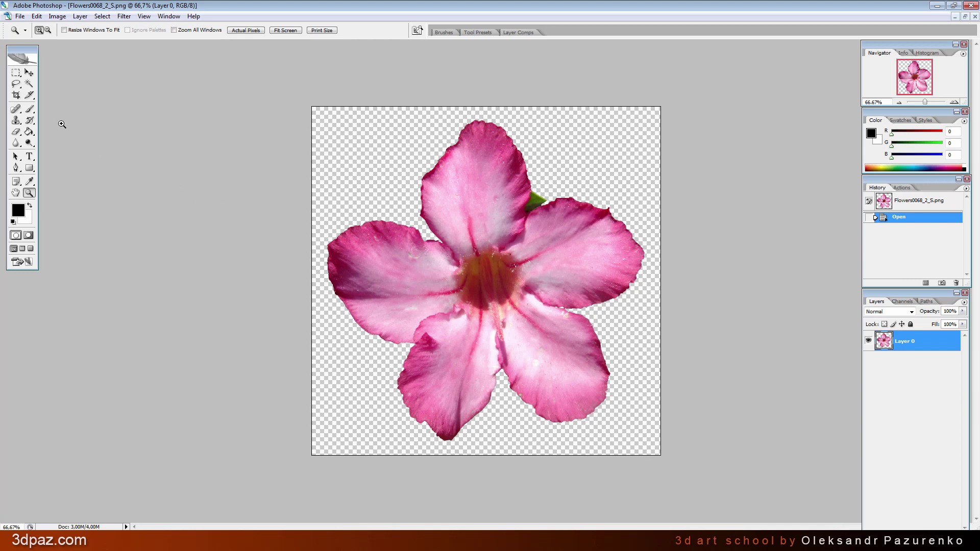
Step: Rotate the flower layer and view the image at actual size
left_click(29, 73)
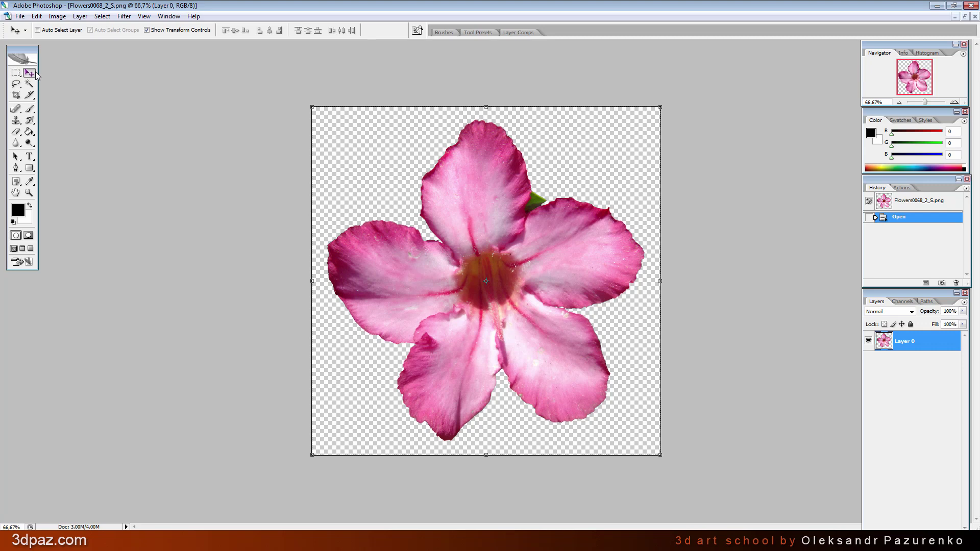
mouse_move(663, 461)
left_mouse_down()
mouse_move(580, 142)
mouse_move(567, 177)
mouse_move(294, 158)
left_mouse_up()
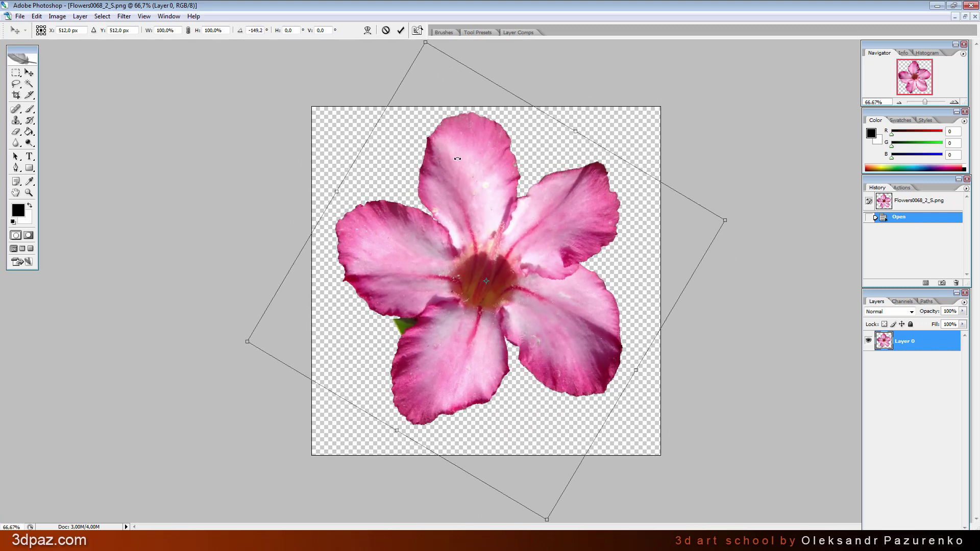
left_click(15, 72)
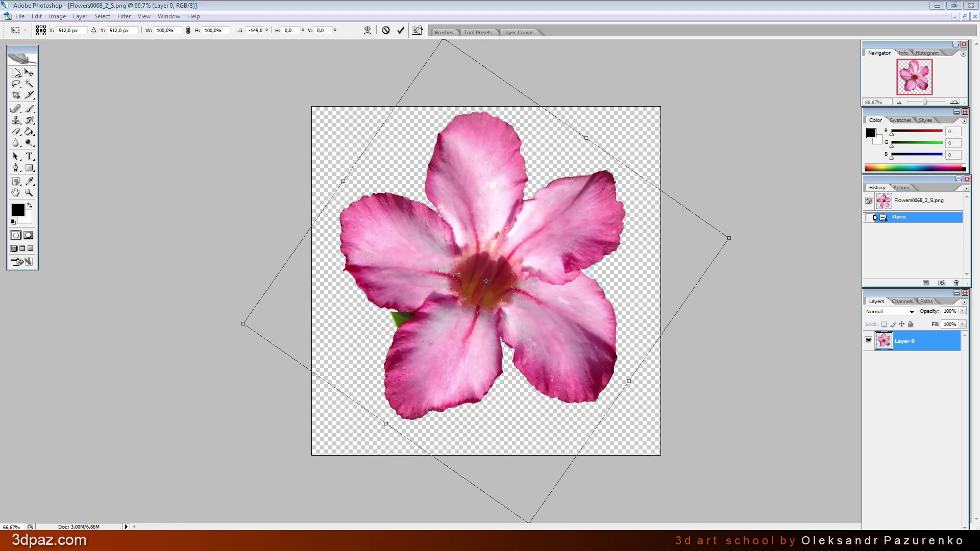
key("Return")
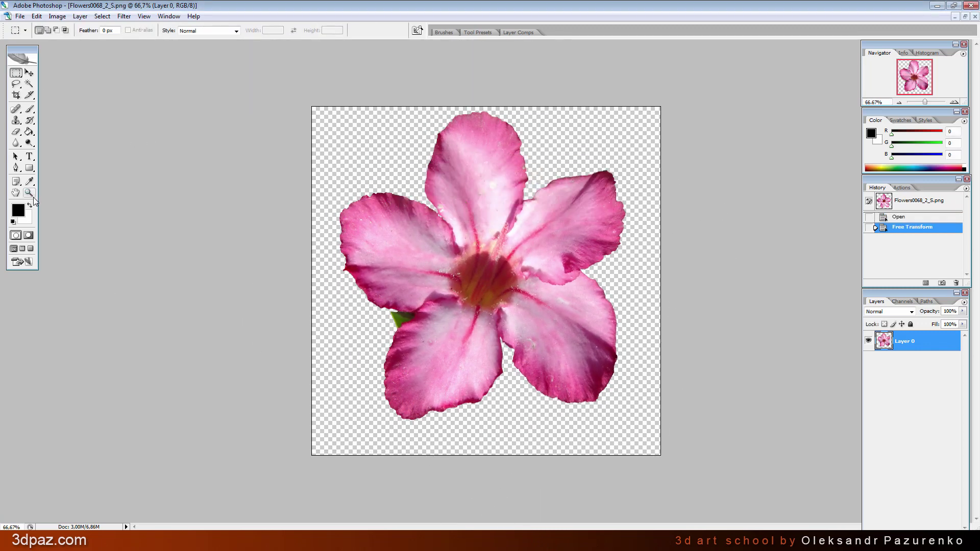
left_click(30, 193)
left_click(477, 176)
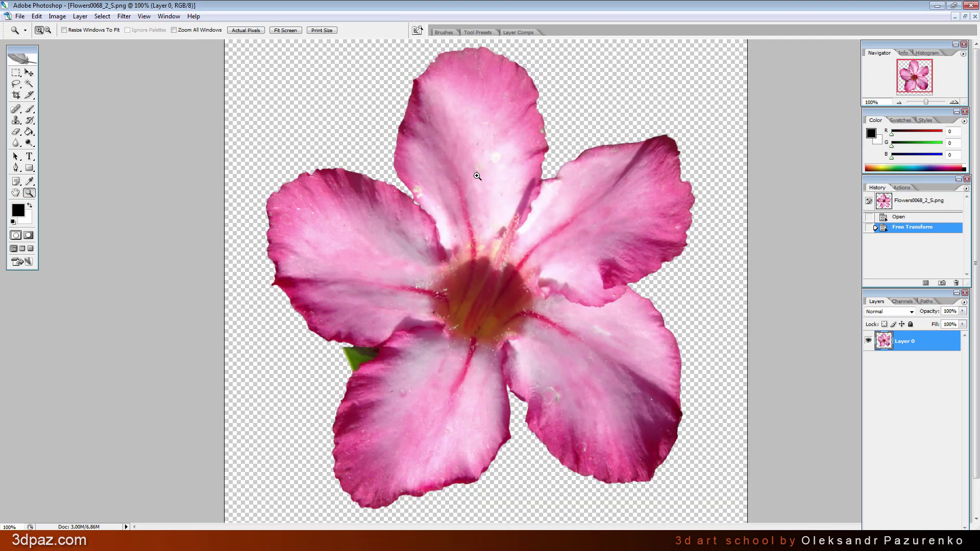
Step: Crop the image tightly around the upper petal, from its tip to its base
left_click(17, 96)
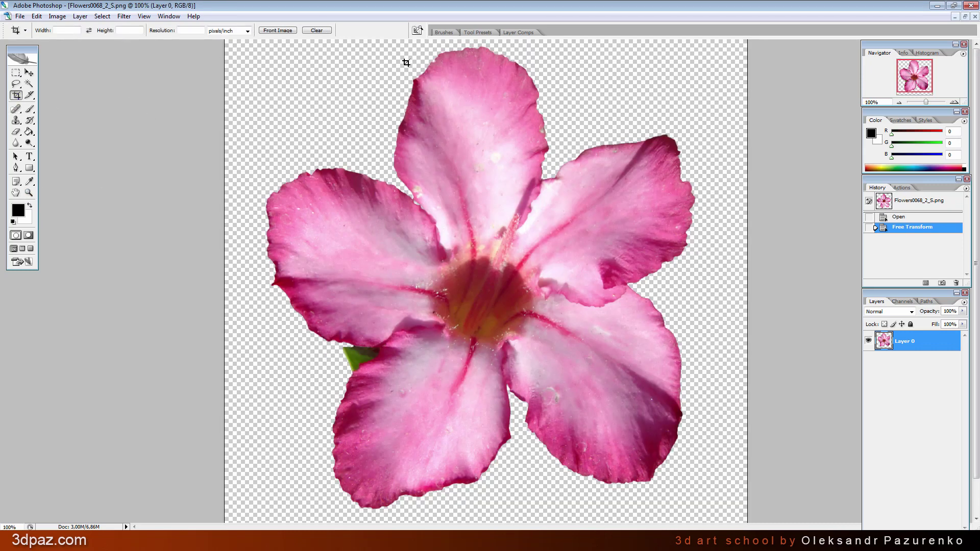
left_click_drag(406, 63, 534, 252)
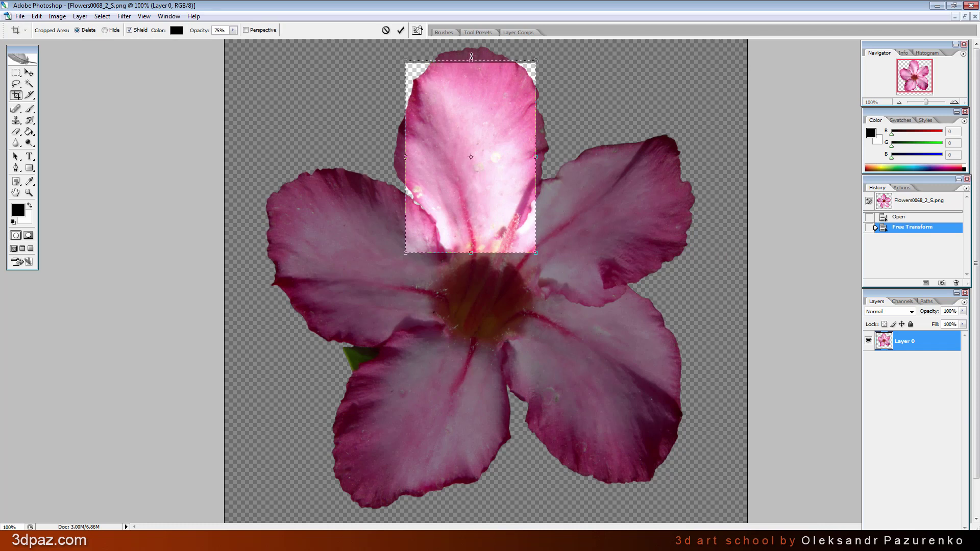
left_click_drag(470, 63, 471, 46)
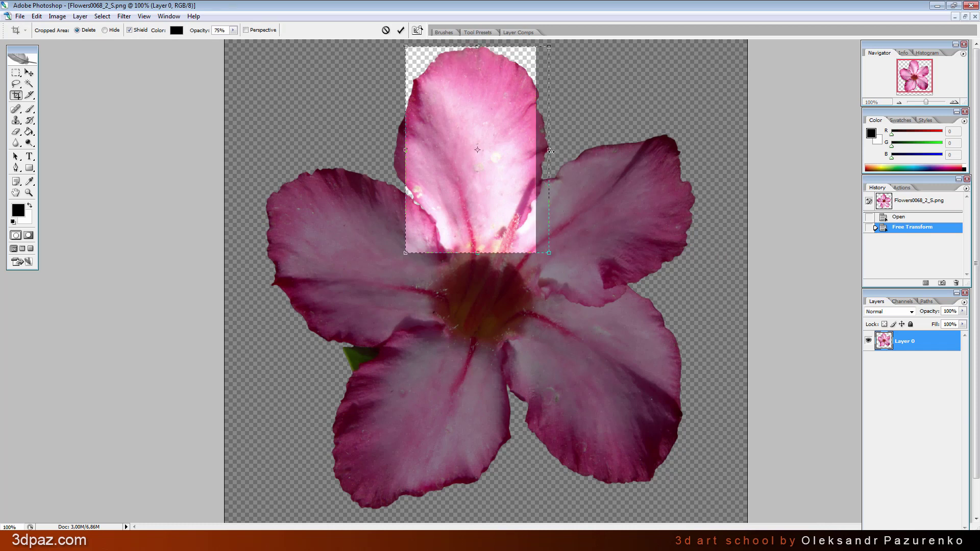
left_click_drag(545, 160, 557, 160)
left_click_drag(409, 150, 397, 150)
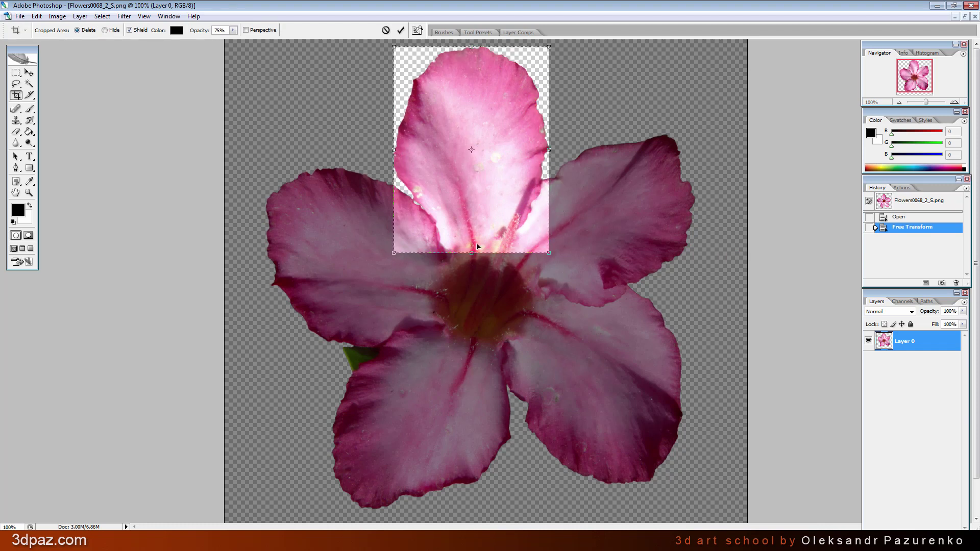
left_click_drag(473, 254, 473, 260)
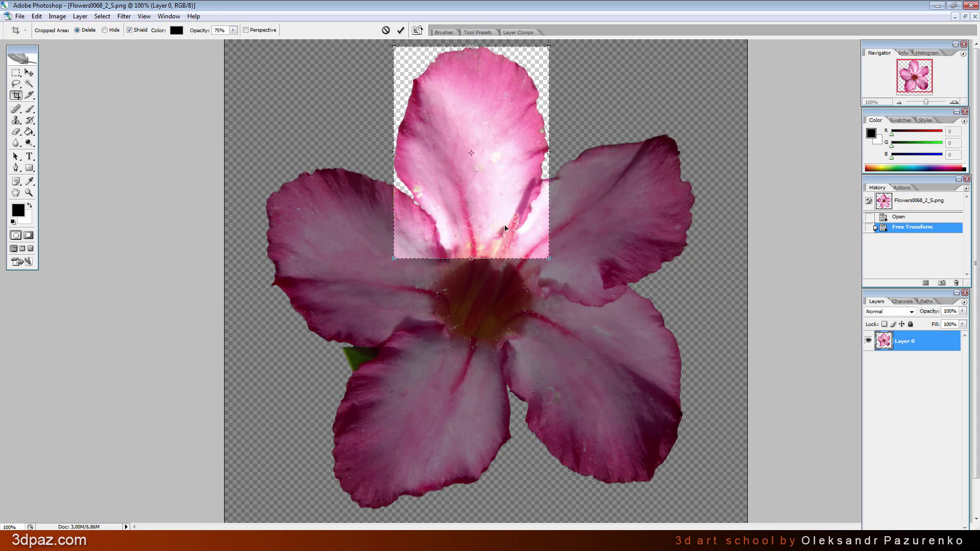
key("Return")
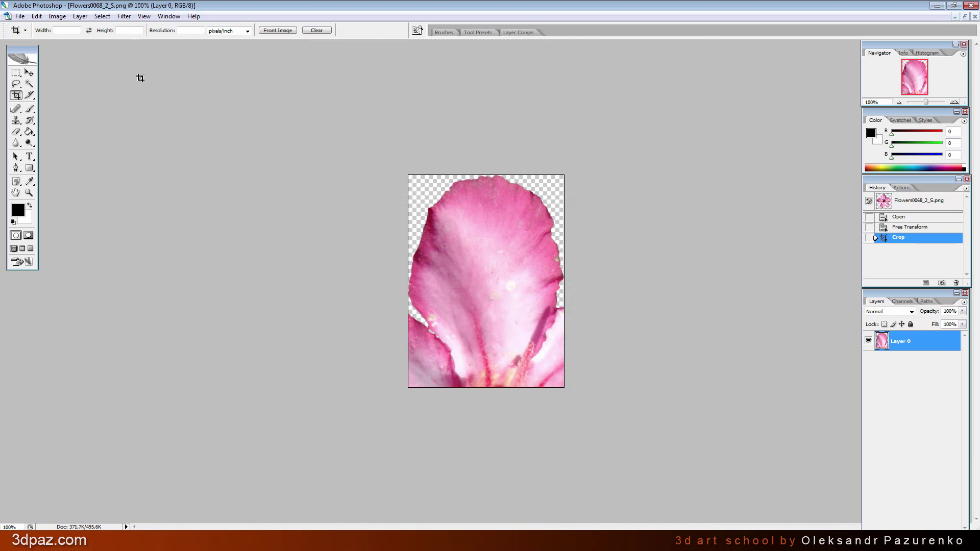
Step: Add a new layer filled with the petal's sampled pink and place it beneath the petal
left_click(80, 16)
mouse_move(131, 26)
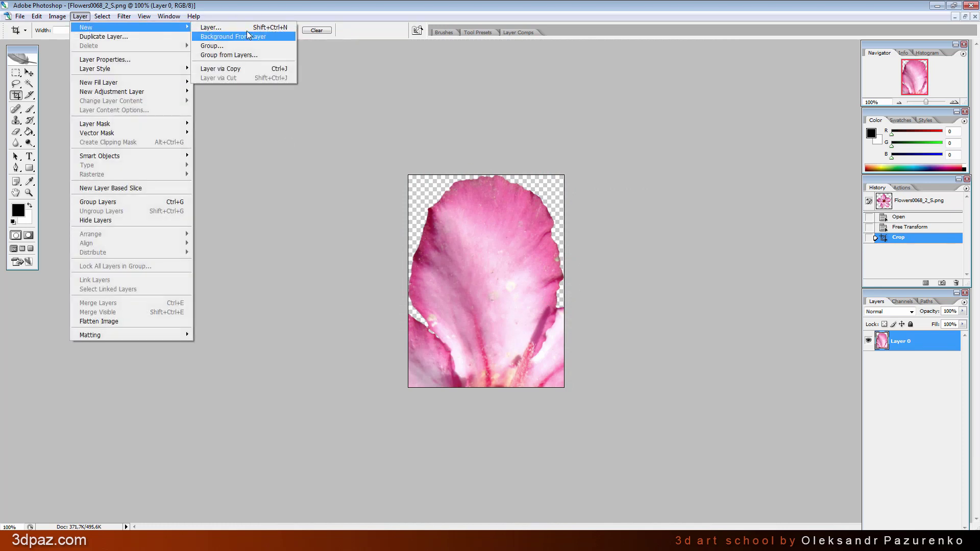
left_click(210, 27)
left_click(567, 169)
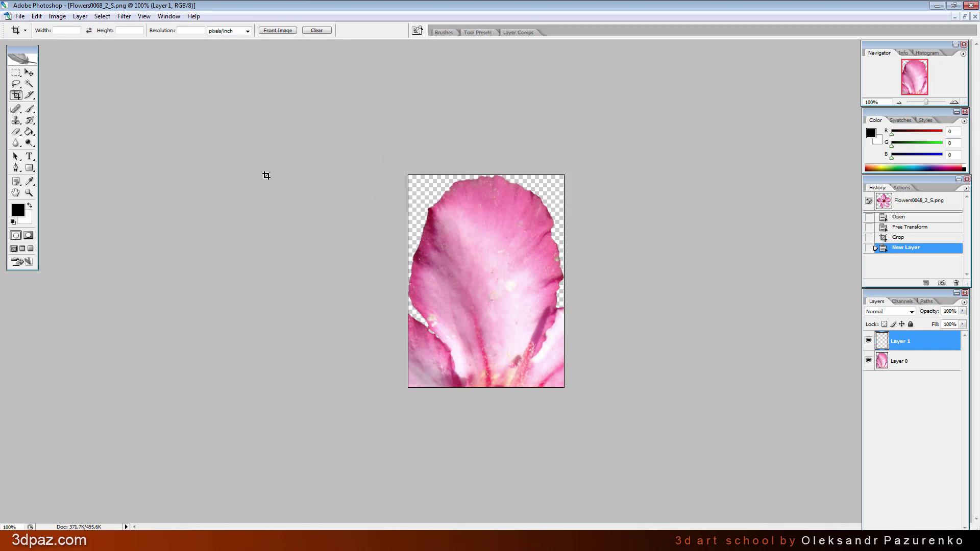
left_click(30, 181)
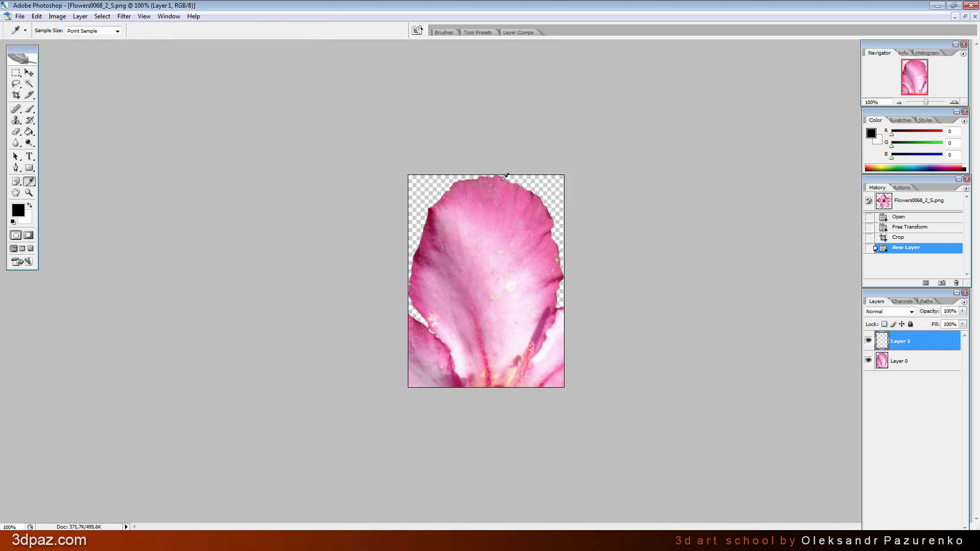
left_click(504, 178)
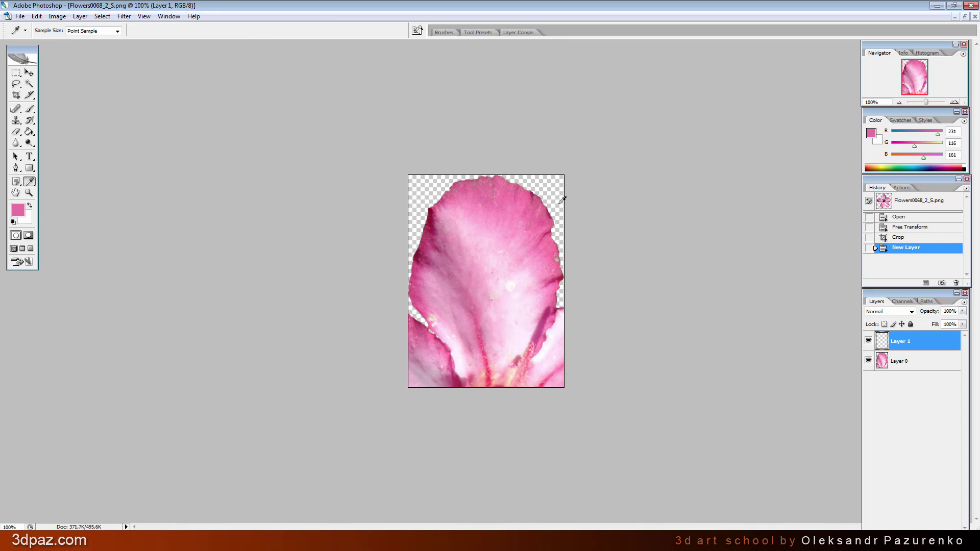
left_click(29, 131)
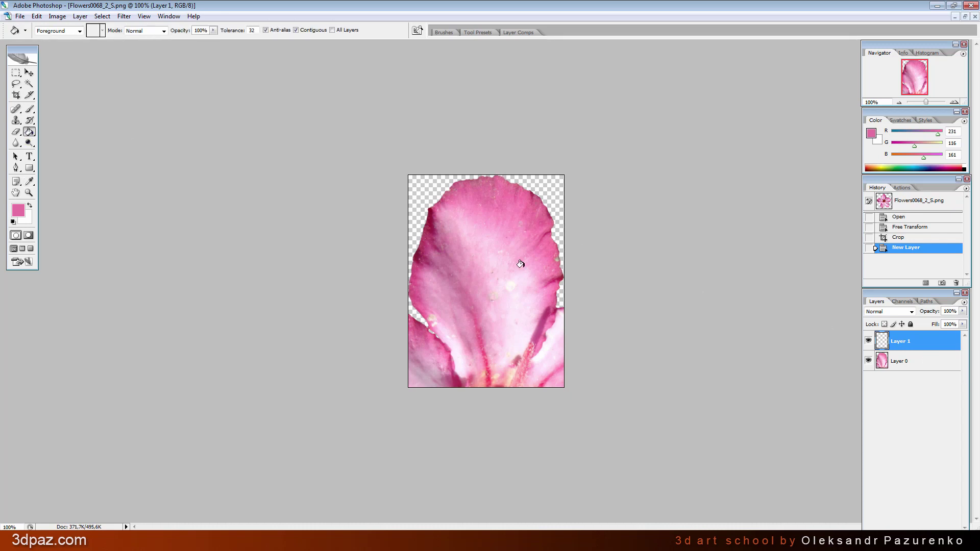
left_click(504, 213)
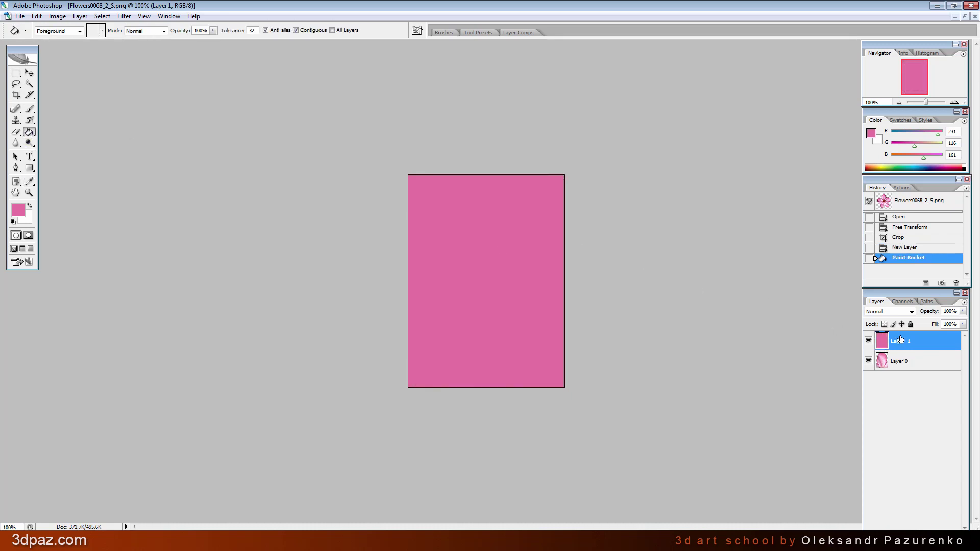
left_click_drag(901, 340, 925, 367)
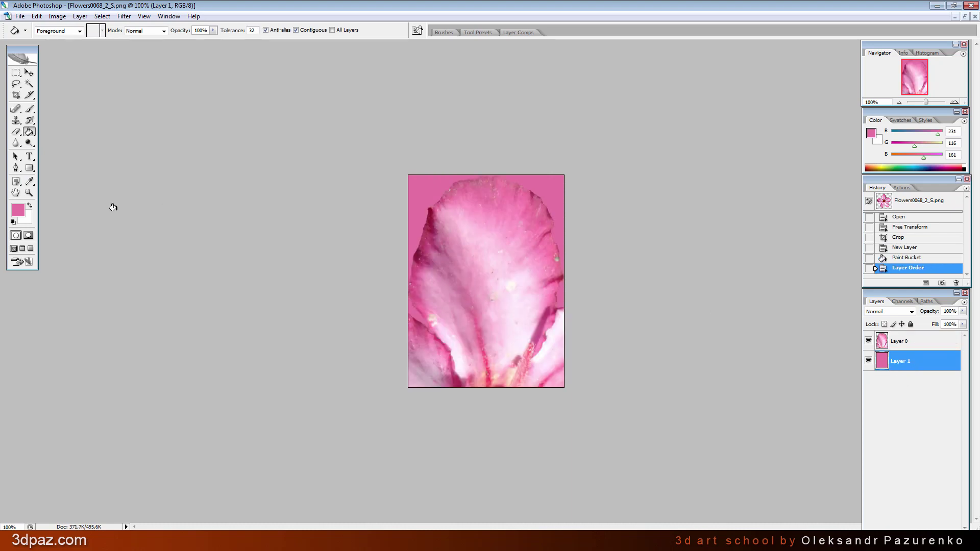
Step: Lower the pink layer's brightness to -4, then select the petal layer
left_click(29, 192)
left_click(285, 30)
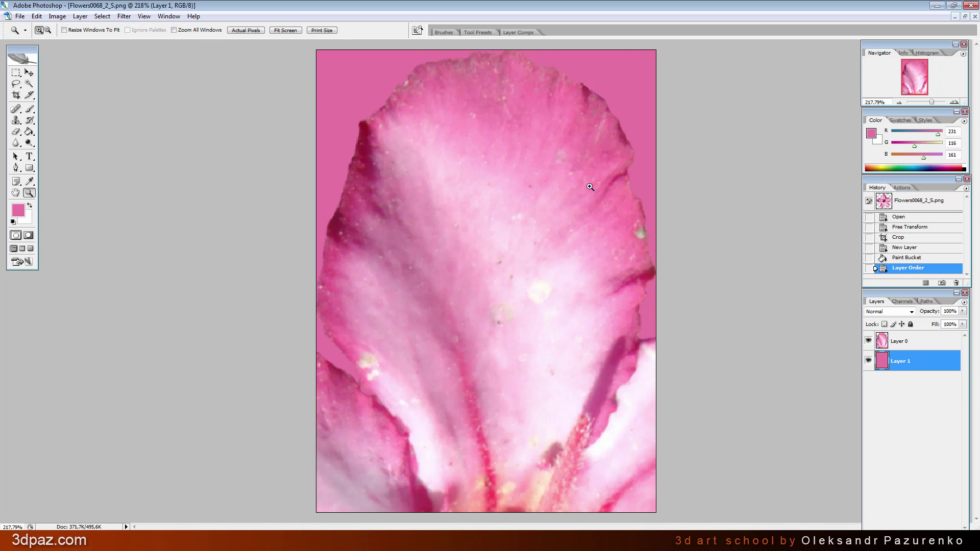
left_click(58, 15)
mouse_move(74, 41)
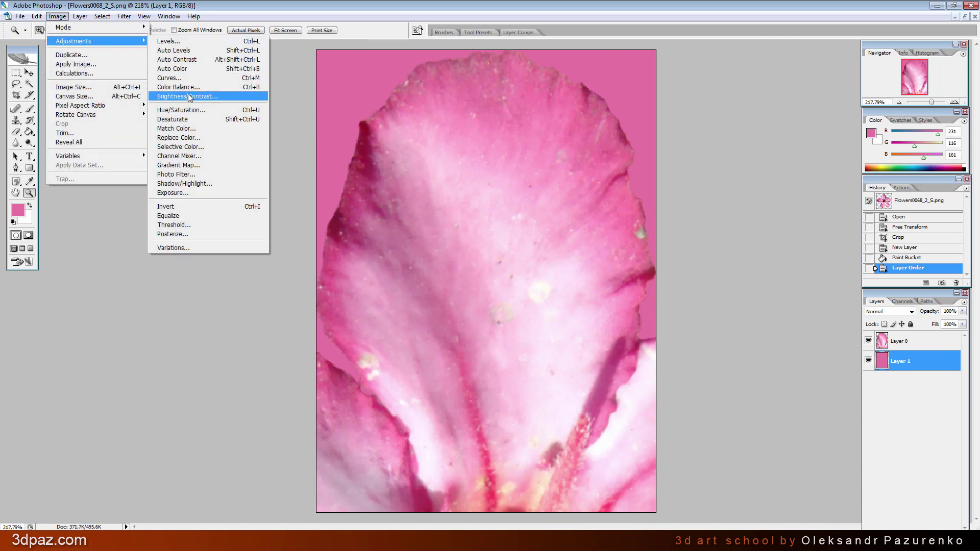
left_click(187, 96)
left_click_drag(522, 55, 519, 55)
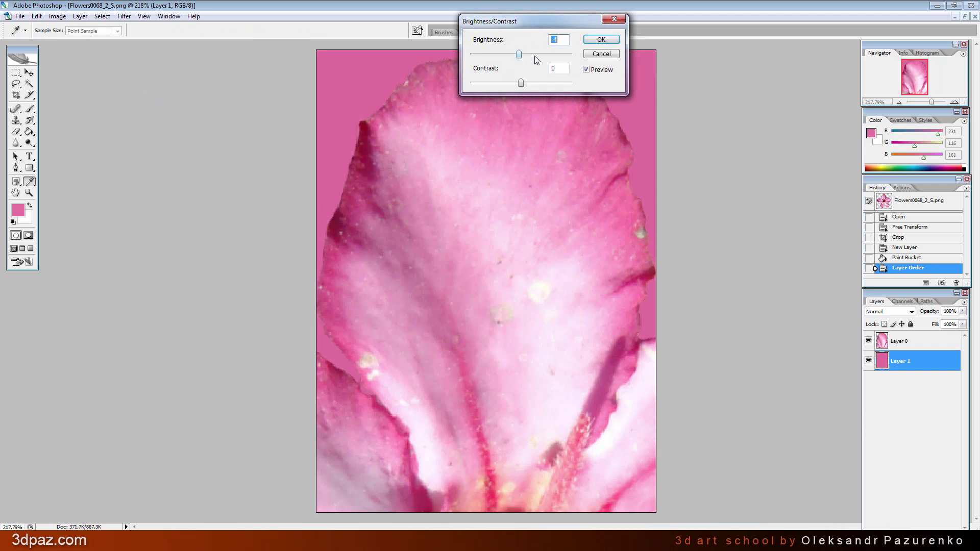
left_click(601, 39)
key("z")
left_click(924, 351)
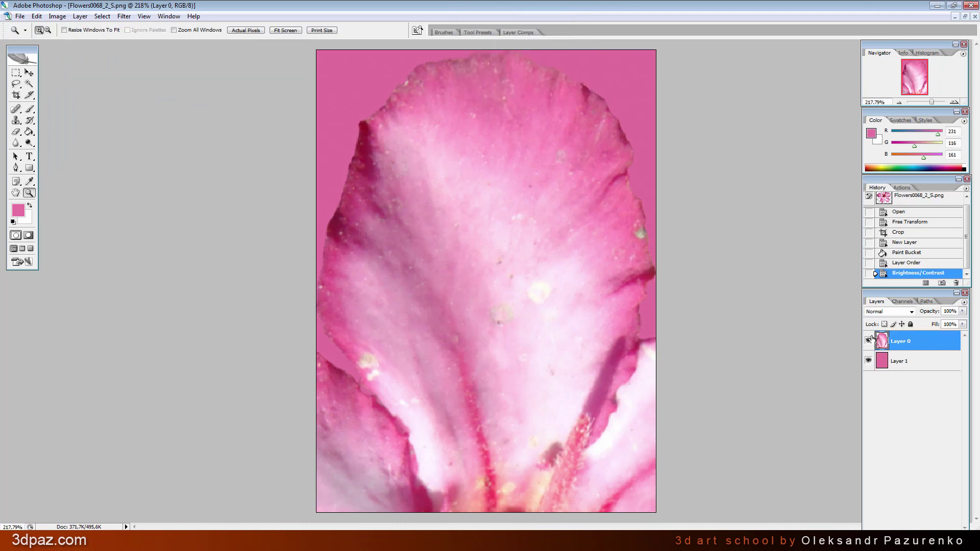
Step: Erase the petal's top and left edges with a soft 53 px eraser
left_click(867, 341)
left_click(16, 132)
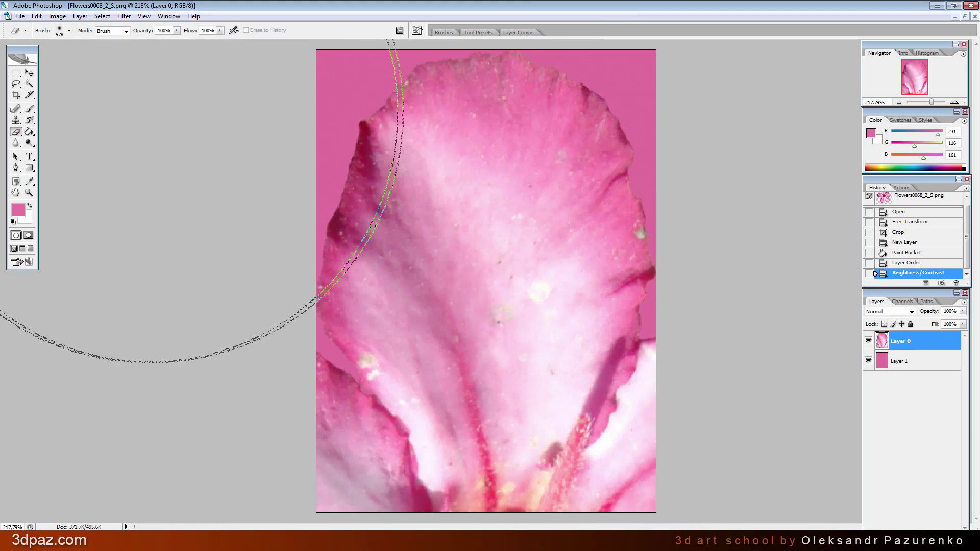
right_click(514, 225)
left_click_drag(515, 222, 501, 226)
key("Return")
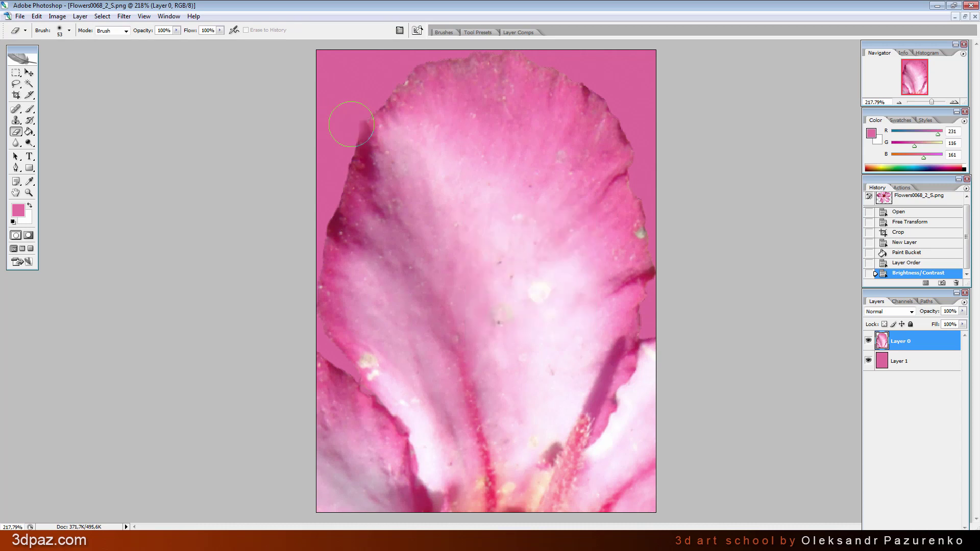
mouse_move(417, 64)
left_mouse_down()
mouse_move(637, 128)
mouse_move(656, 164)
mouse_move(652, 204)
mouse_move(671, 265)
mouse_move(671, 319)
mouse_move(674, 282)
left_mouse_up()
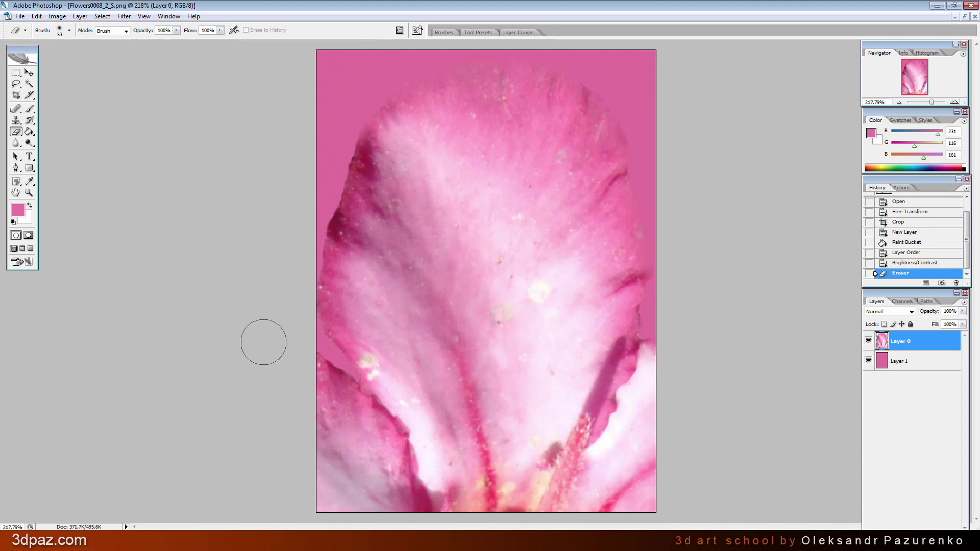
mouse_move(313, 335)
left_mouse_down()
mouse_move(306, 192)
mouse_move(332, 146)
left_mouse_up()
Step: Soften the petal's upper-left and lower edges with a 98 px eraser
right_click(395, 113)
left_click_drag(432, 131, 458, 132)
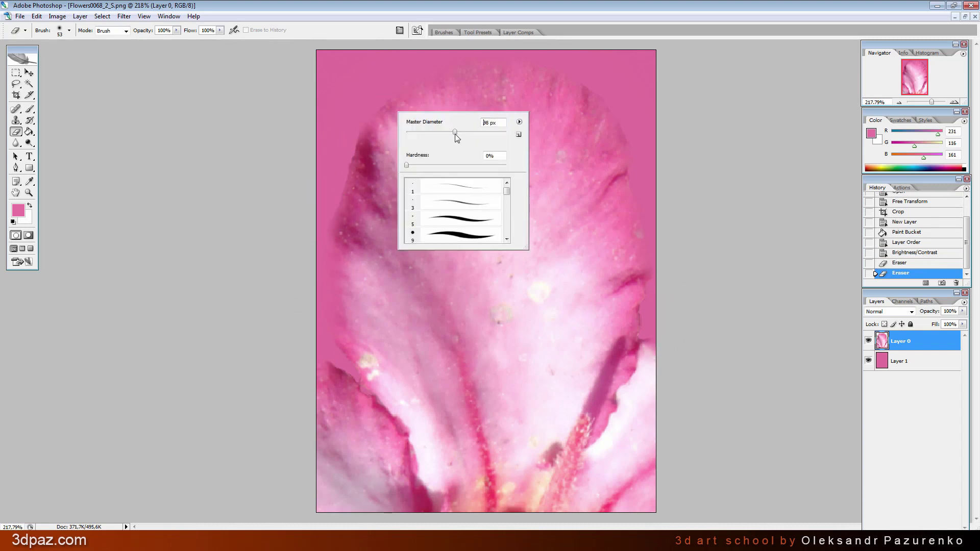
key("Return")
mouse_move(330, 123)
left_mouse_down()
mouse_move(306, 175)
mouse_move(306, 135)
mouse_move(328, 98)
mouse_move(503, 40)
mouse_move(619, 81)
mouse_move(656, 186)
mouse_move(689, 343)
mouse_move(678, 498)
left_mouse_up()
mouse_move(697, 414)
left_mouse_down()
mouse_move(656, 438)
mouse_move(634, 507)
left_mouse_up()
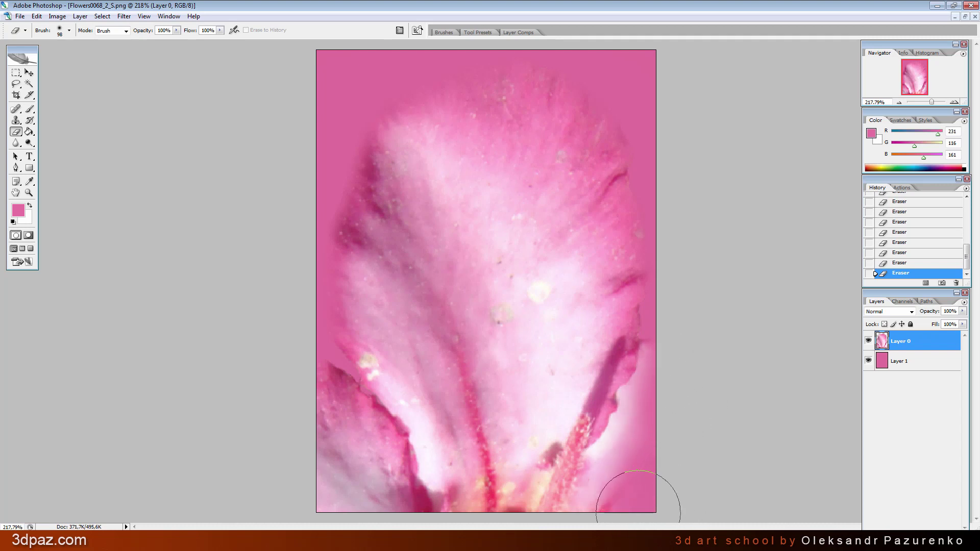
mouse_move(313, 400)
left_mouse_down()
mouse_move(313, 452)
mouse_move(339, 470)
mouse_move(313, 416)
mouse_move(360, 518)
mouse_move(327, 400)
mouse_move(328, 459)
left_mouse_up()
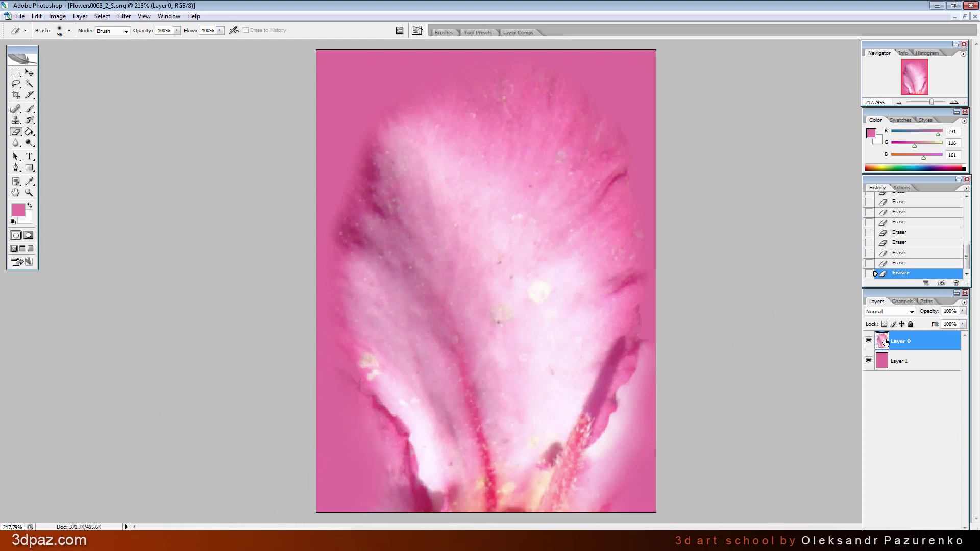
Step: Merge the petal down onto the pink layer and save the texture
left_click(80, 16)
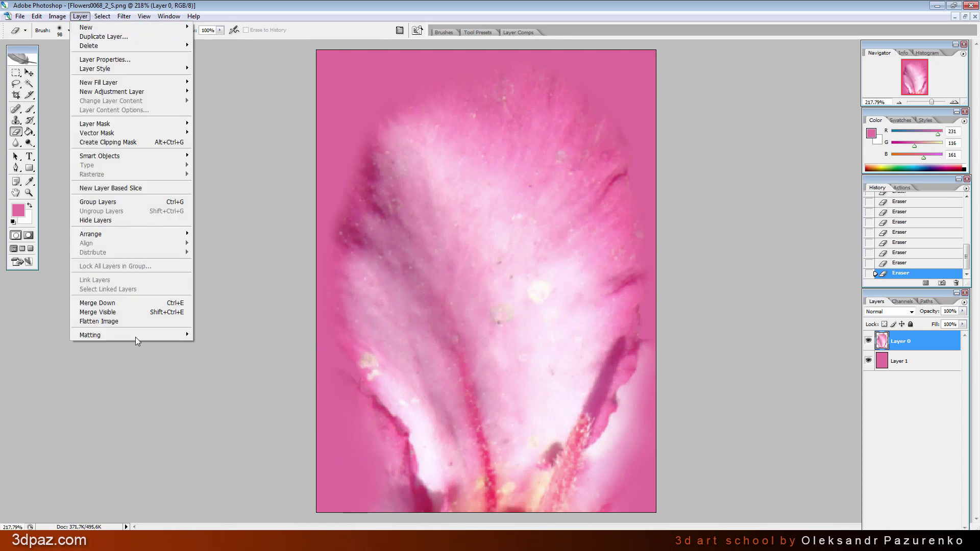
left_click(113, 304)
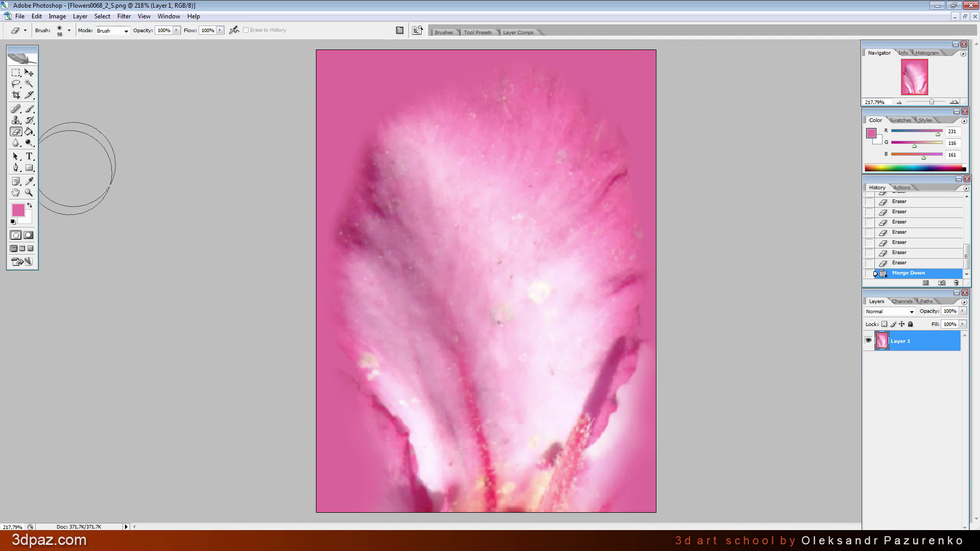
left_click(20, 16)
left_click(41, 120)
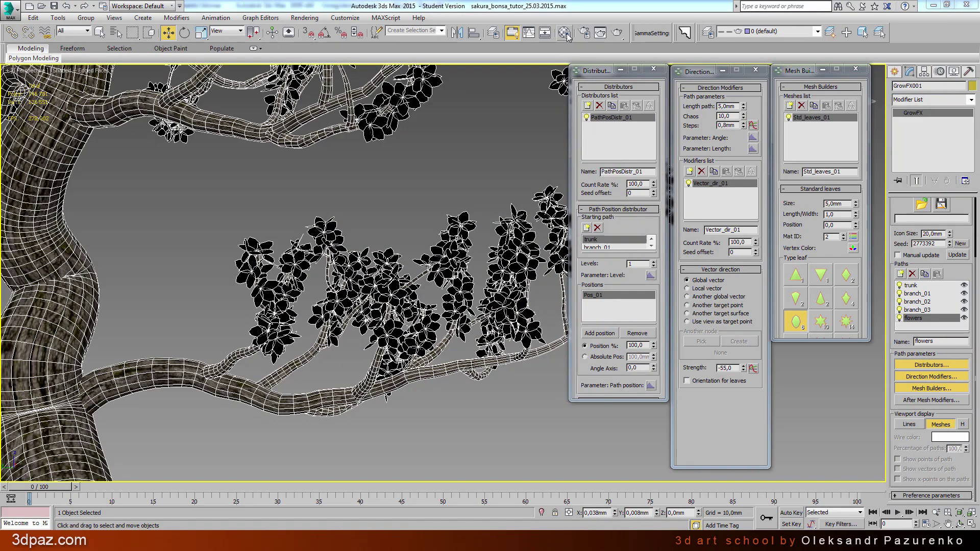
Step: Assign a VRayMtl to the sakura material's empty second slot
left_click(565, 32)
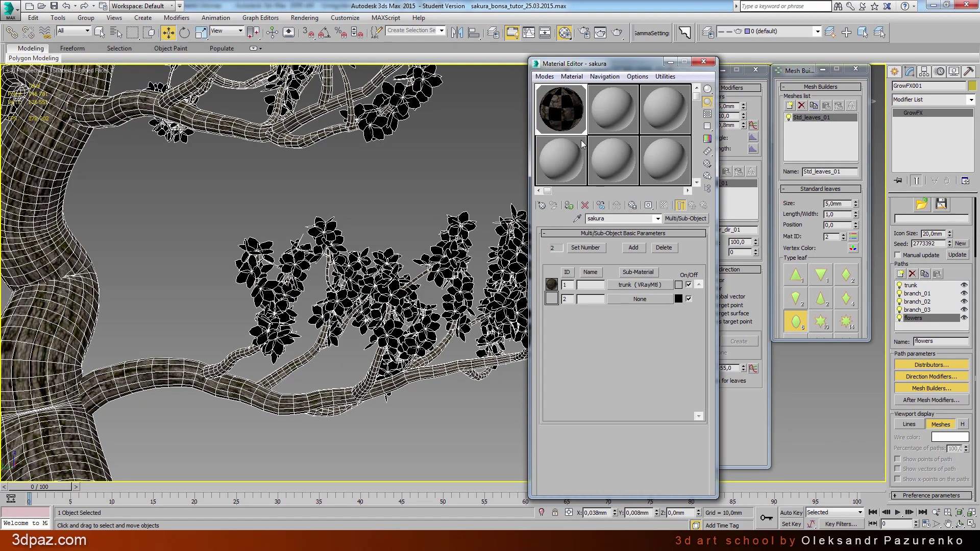
left_click(639, 300)
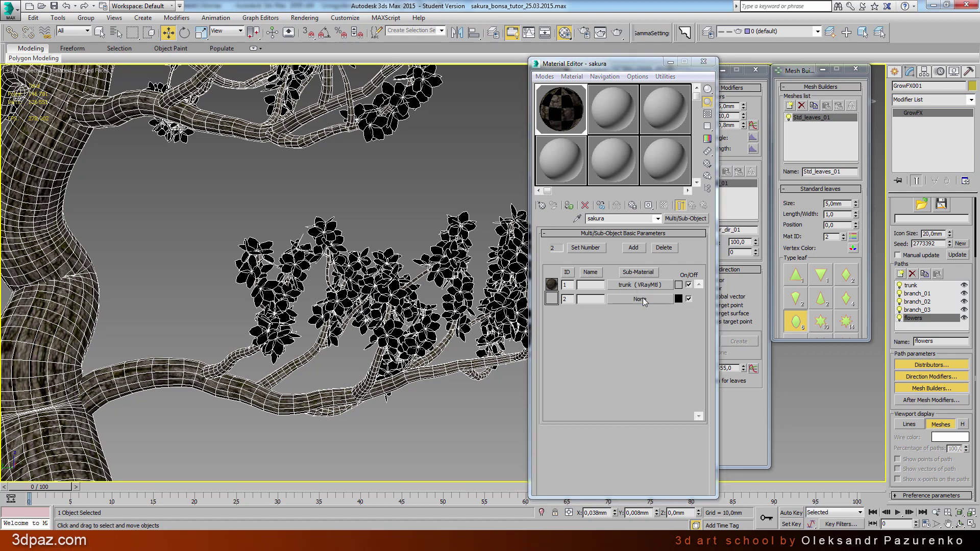
scroll(556, 182, "down", 1)
scroll(558, 183, "down", 1)
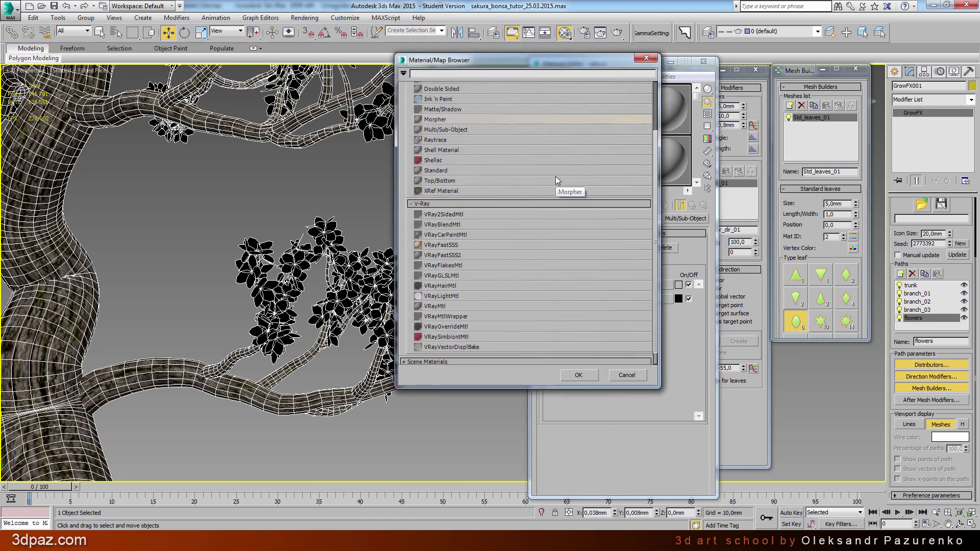
scroll(453, 306, "down", 1)
double_click(434, 291)
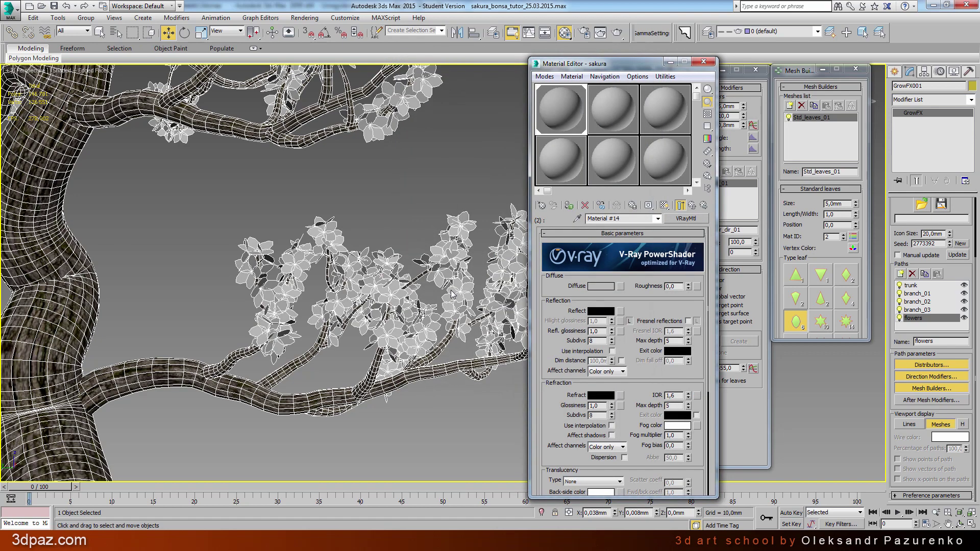
Step: Load Flowers0068_2_S.png as a Bitmap in the VRayMtl's Diffuse map
left_click(621, 288)
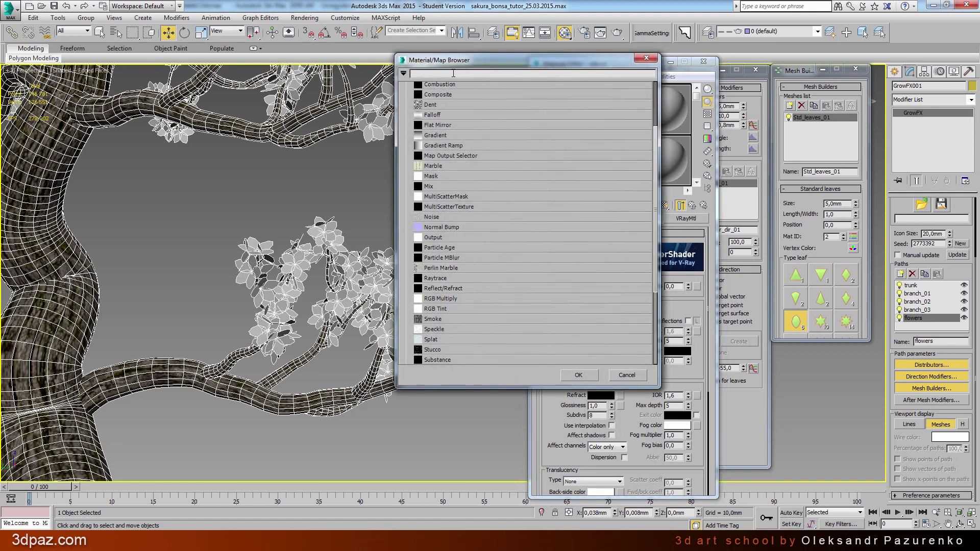
left_click_drag(653, 185, 656, 118)
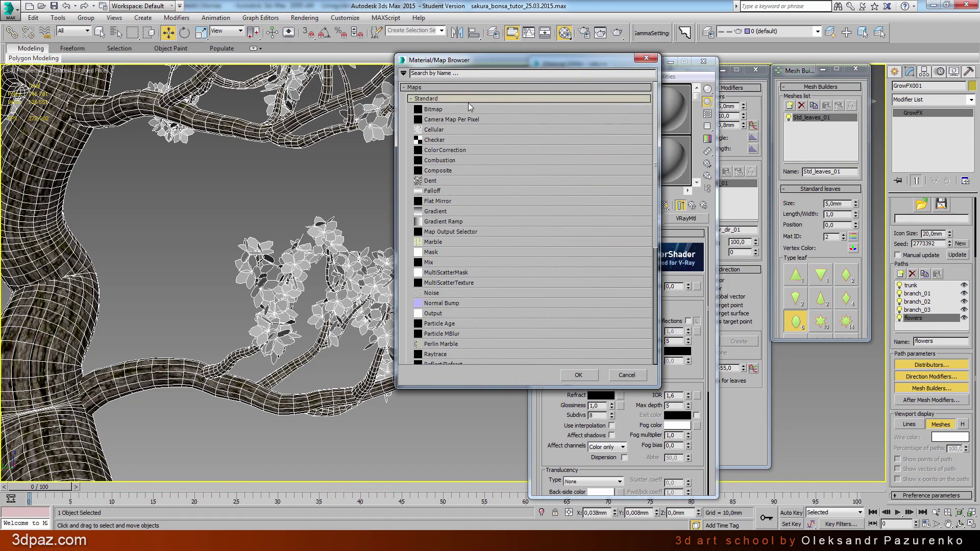
double_click(452, 111)
double_click(148, 105)
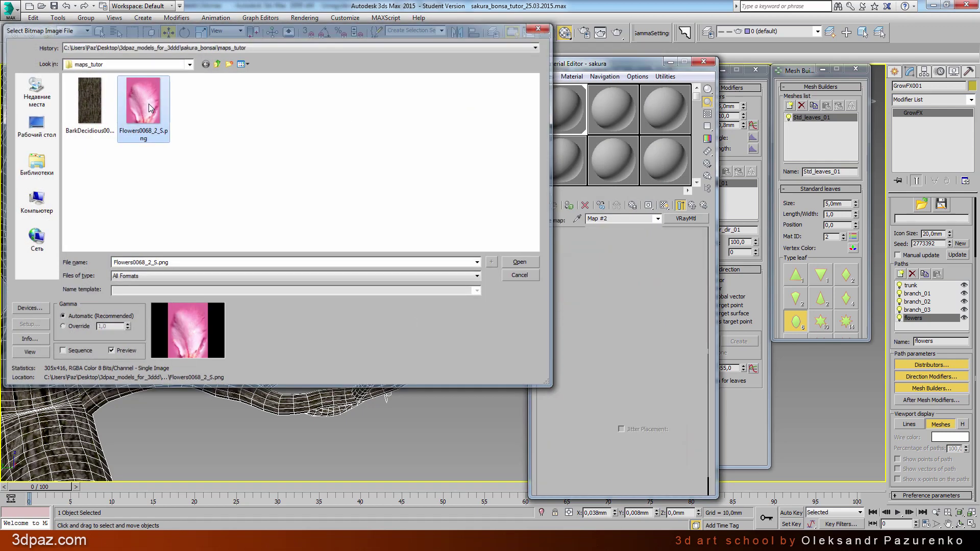
Step: Show the petal texture in the viewport and zoom in on the blossoms
left_click(668, 209)
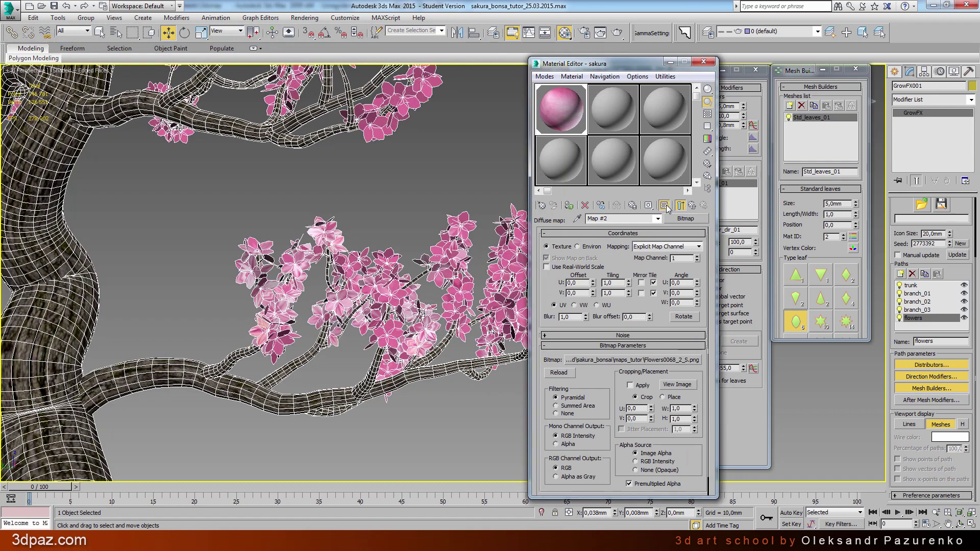
left_click(470, 186)
scroll(449, 262, "up", 2)
scroll(449, 263, "up", 2)
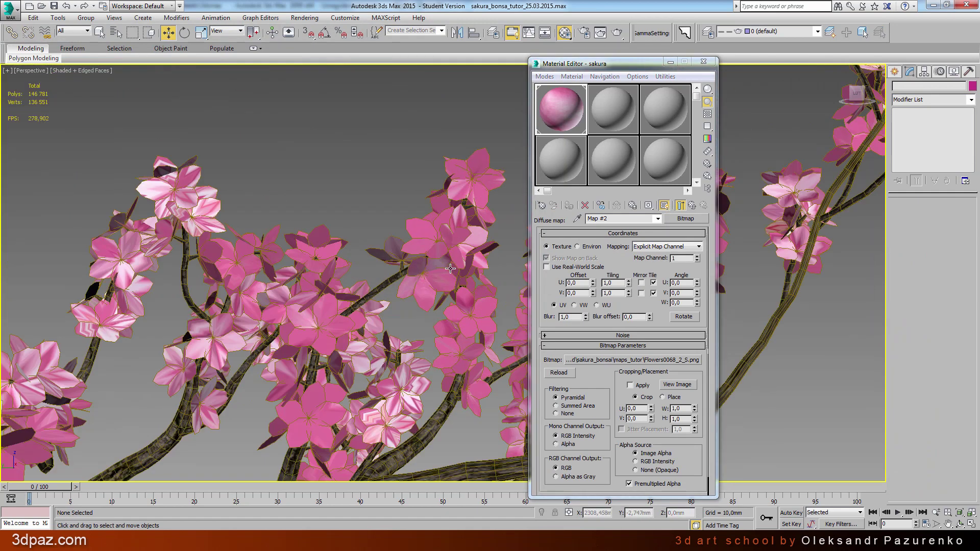
scroll(451, 268, "up", 2)
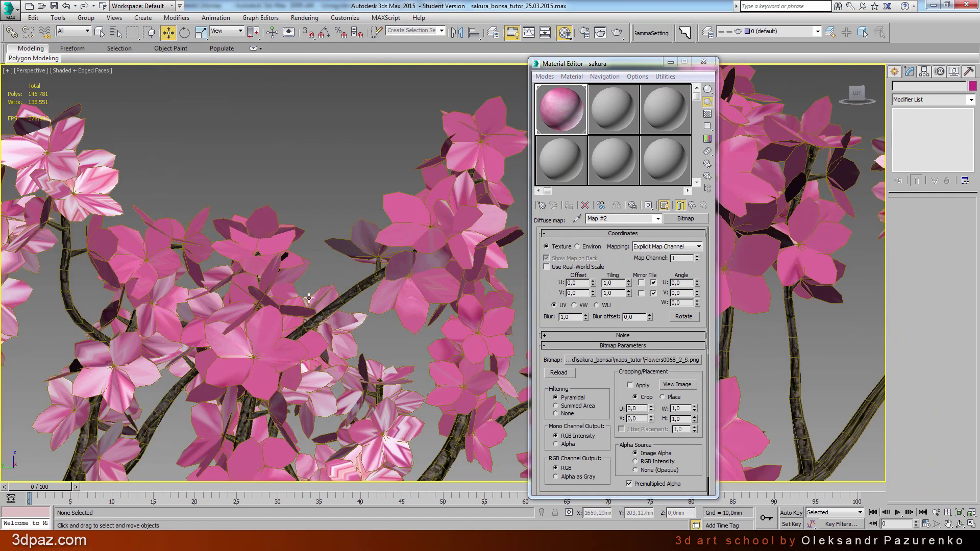
middle_click_drag(309, 297, 290, 221)
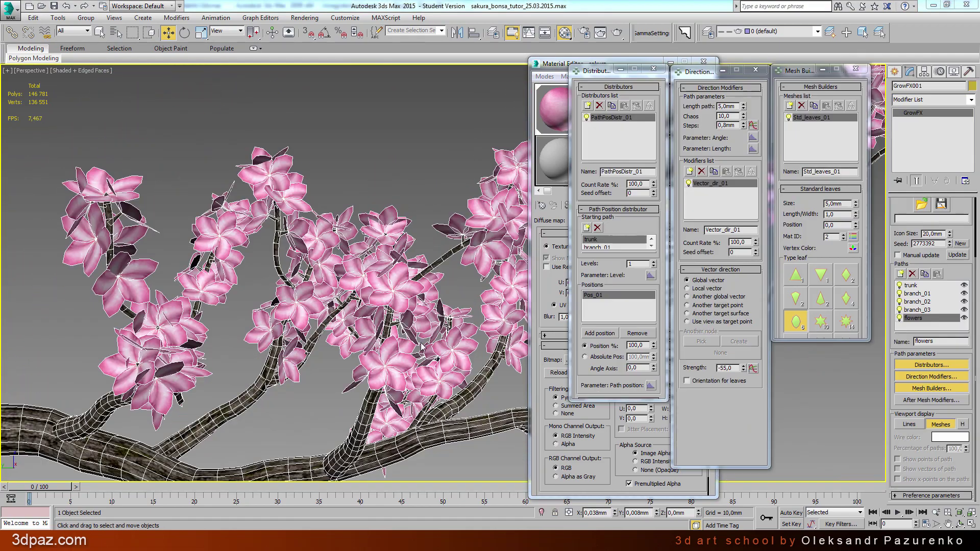
scroll(354, 289, "up", 3)
middle_click_drag(326, 255, 354, 288)
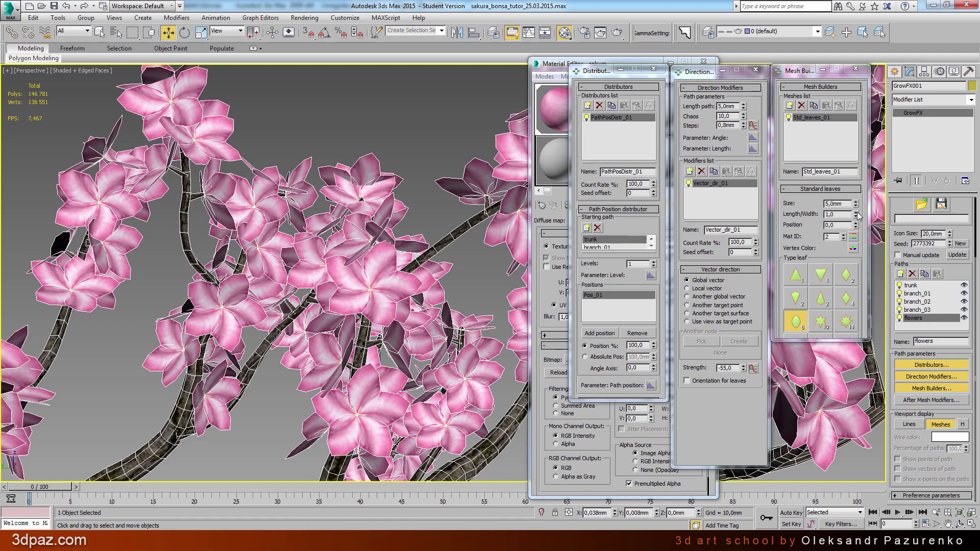
Step: Set the flower leaves' Length/Width to 0,8
left_click_drag(856, 214, 864, 218)
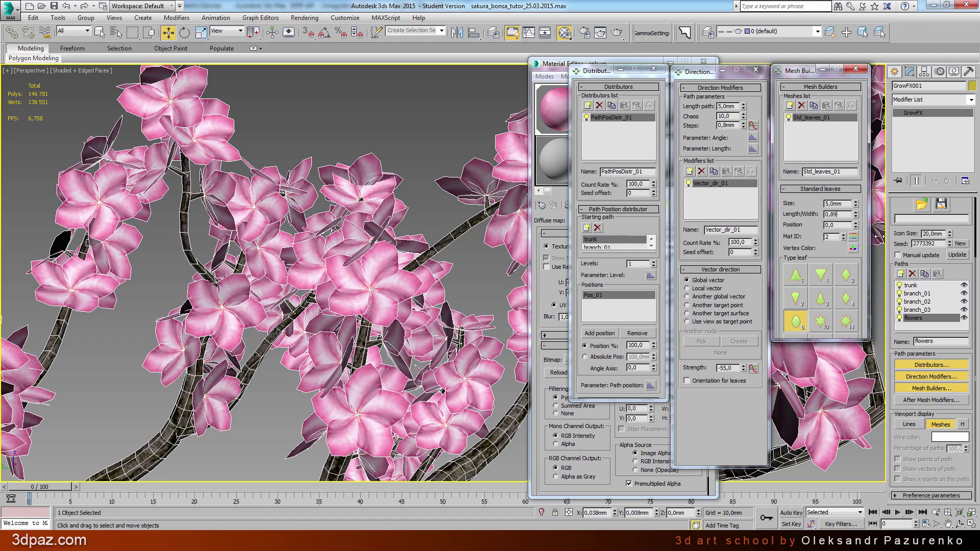
key("BackSpace")
key("Return")
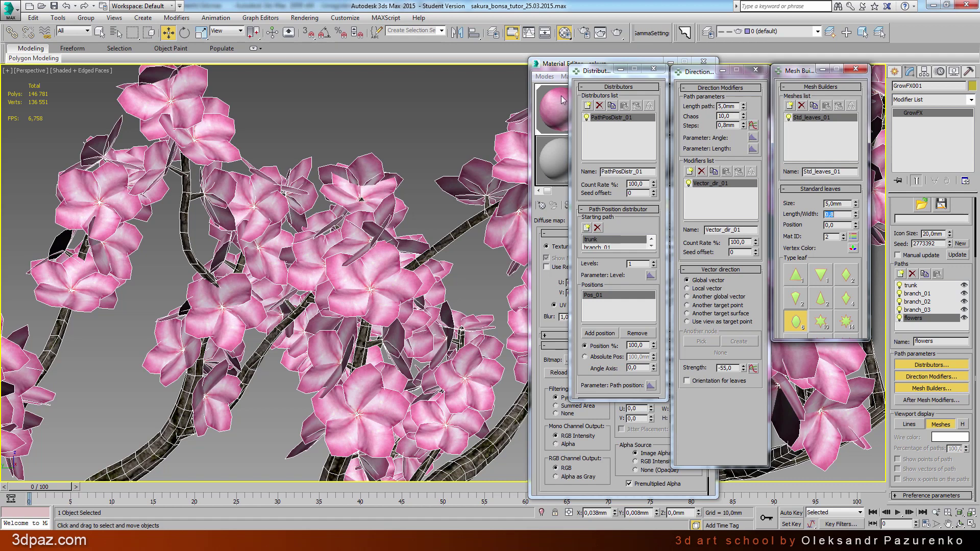
Step: Rename the VRayMtl 'flowers' and return to the parent sakura multi-material
left_click_drag(560, 69, 575, 64)
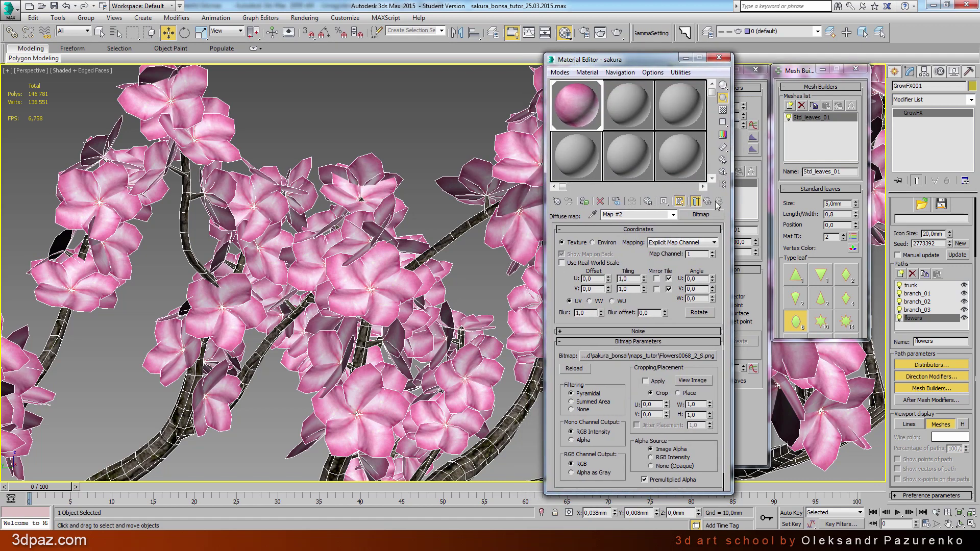
left_click(708, 202)
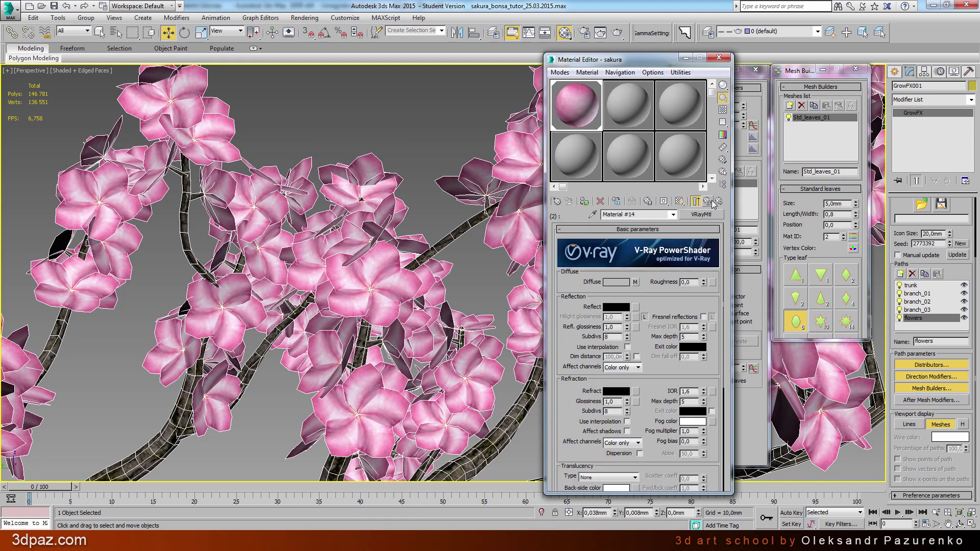
left_click_drag(641, 217, 518, 211)
type("flowers")
left_click(707, 203)
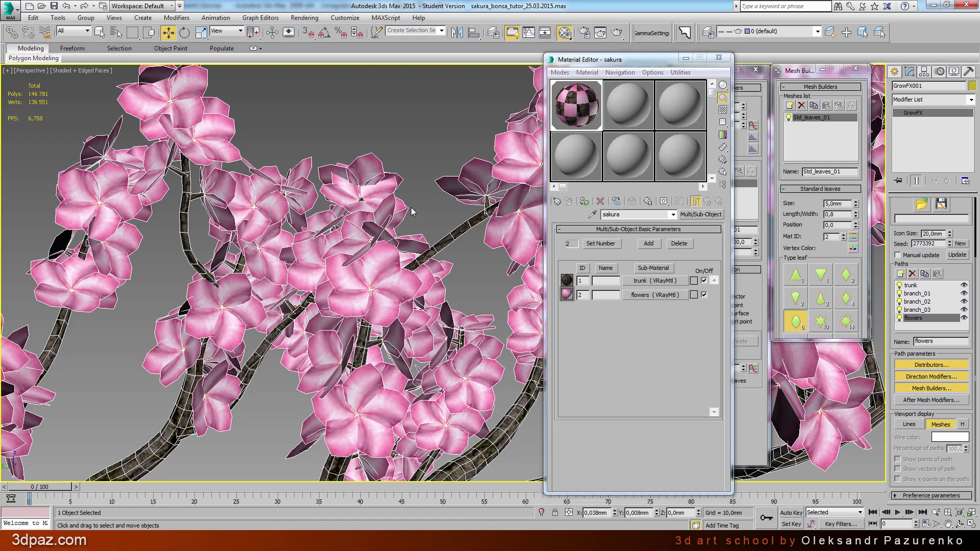
scroll(414, 207, "down", 4)
scroll(413, 206, "down", 4)
scroll(414, 208, "down", 5)
scroll(414, 208, "down", 3)
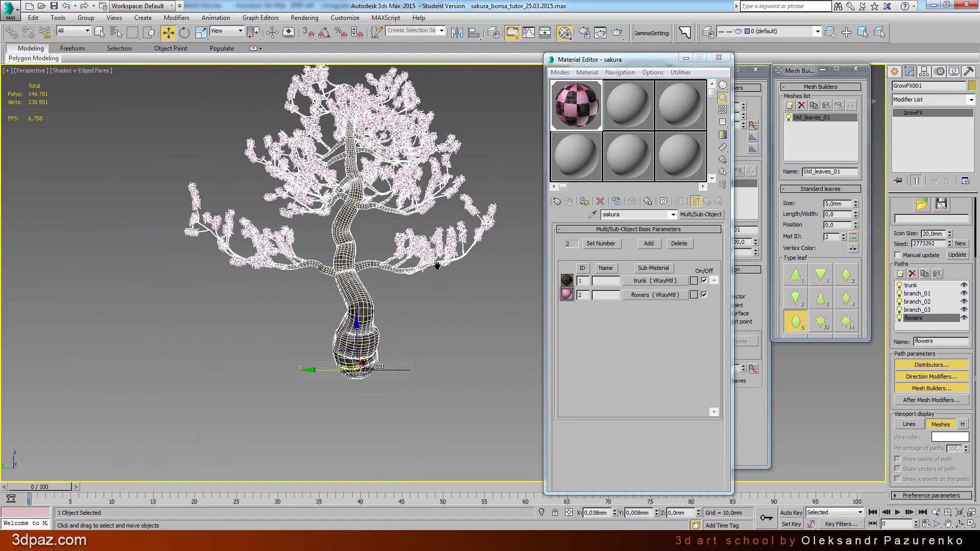
Step: Select the GrowFX tree and try five new random seeds
left_click(448, 343)
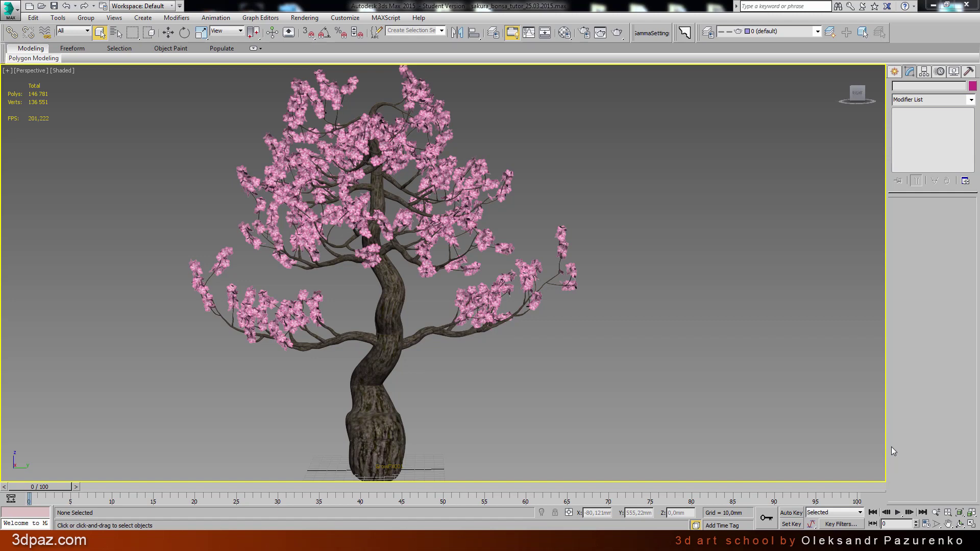
left_click(382, 397)
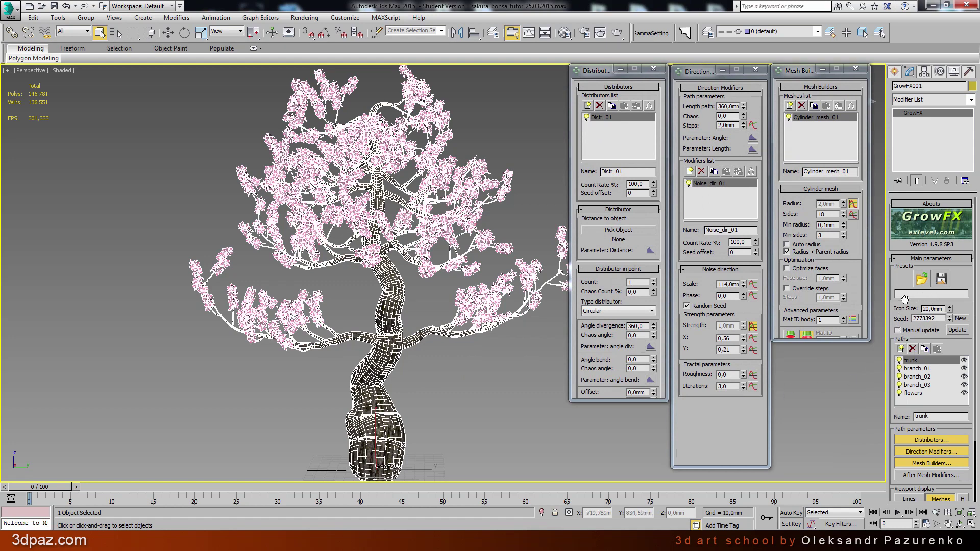
left_click(960, 319)
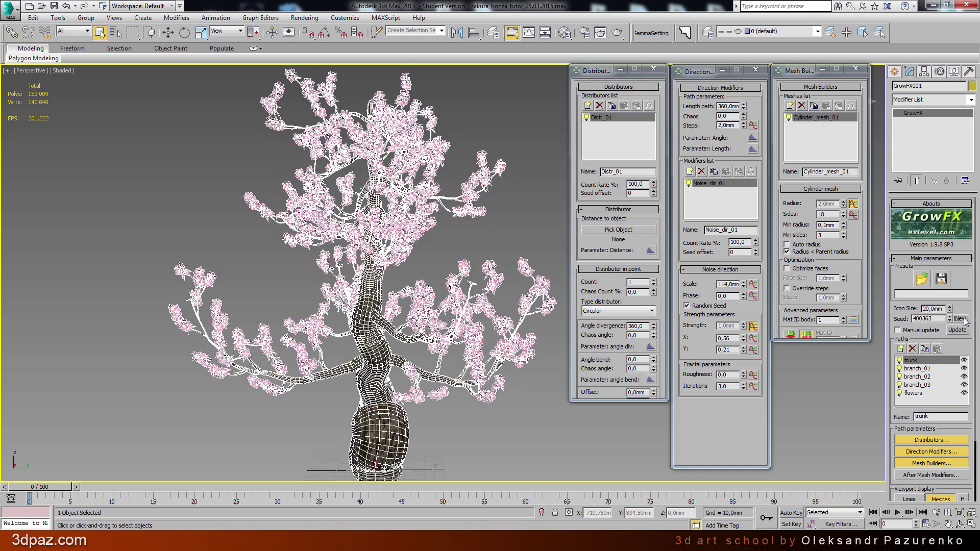
left_click(960, 318)
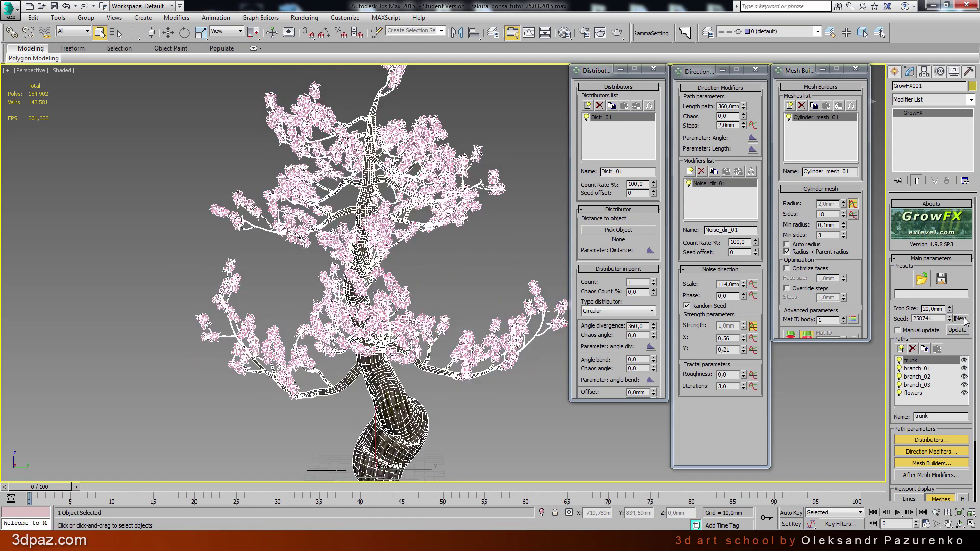
left_click(962, 318)
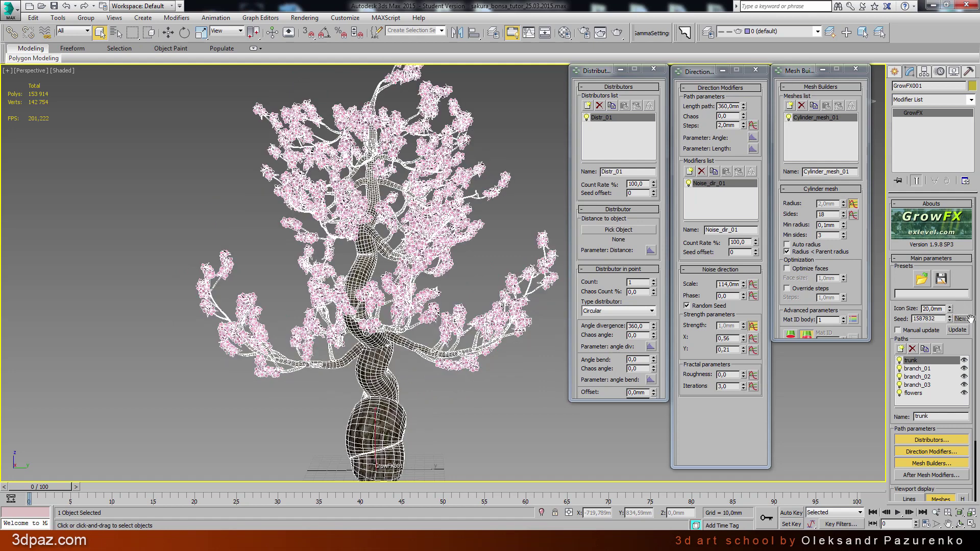
left_click(962, 319)
left_click(961, 319)
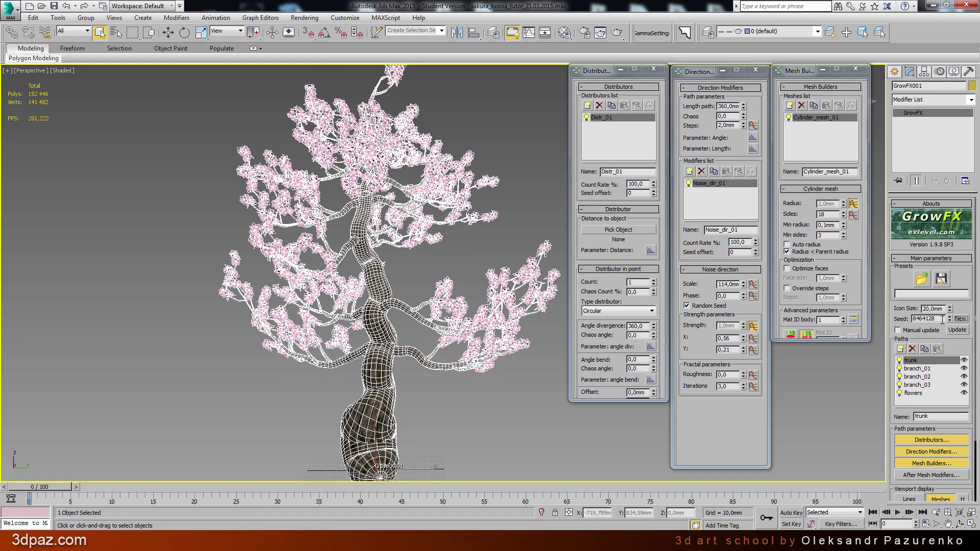
Step: Set the GrowFX seed to 8959804
double_click(942, 320)
type("8959804")
key("Return")
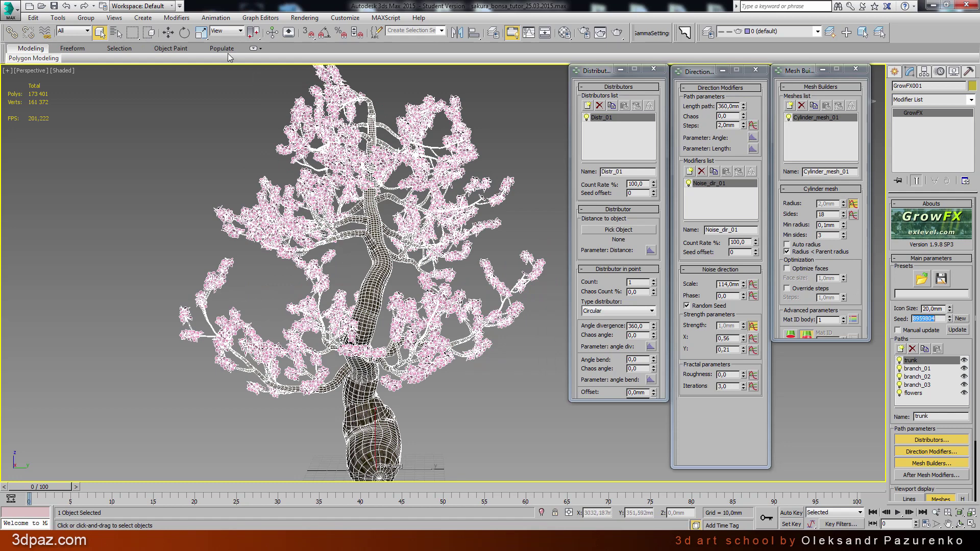
Step: Rotate the GrowFX tree about -94° on Z to present another side of the trunk
left_click(184, 34)
middle_click_drag(403, 352, 423, 382, "alt")
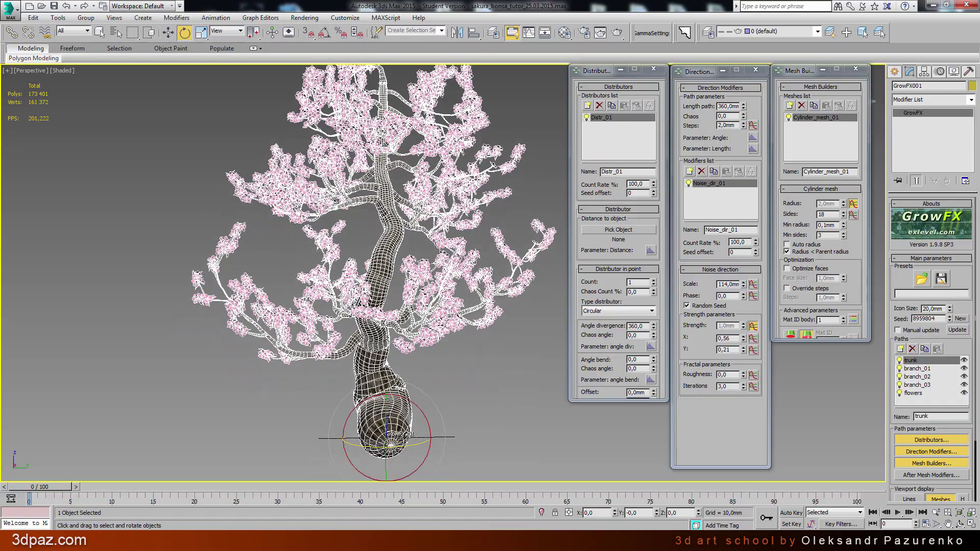
left_click_drag(403, 445, 309, 443)
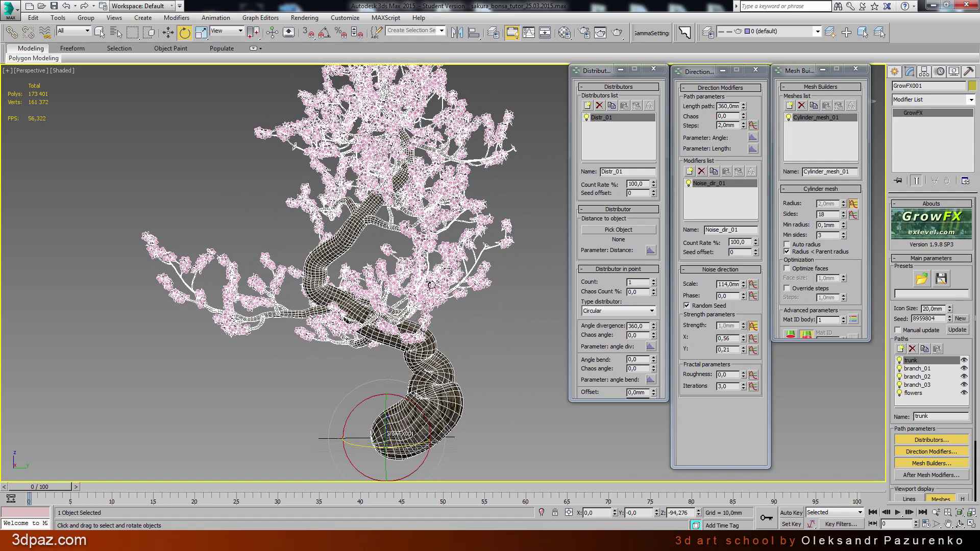
middle_click_drag(431, 285, 434, 295, "alt")
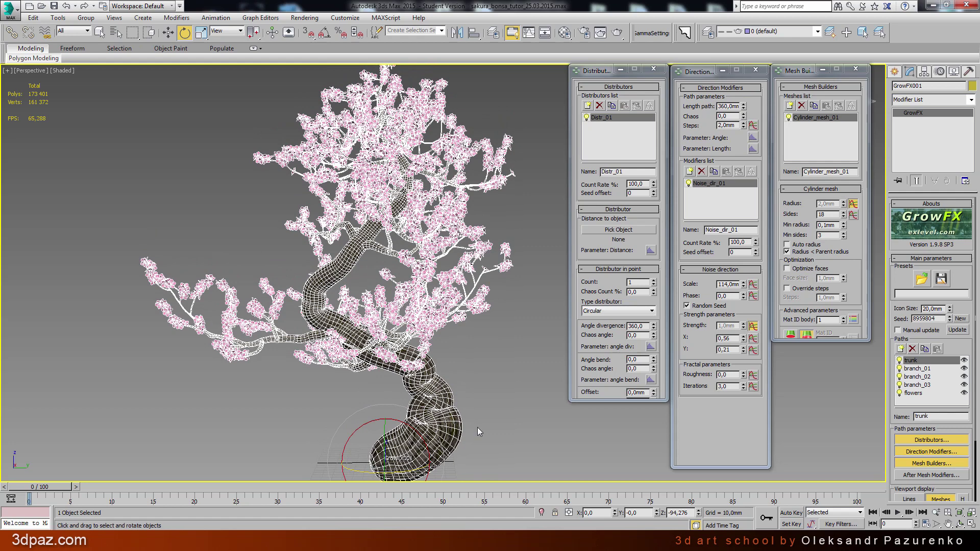
Step: Set branch_01's Start vector Angle axis to 22 in the Distributors floater
left_click(934, 369)
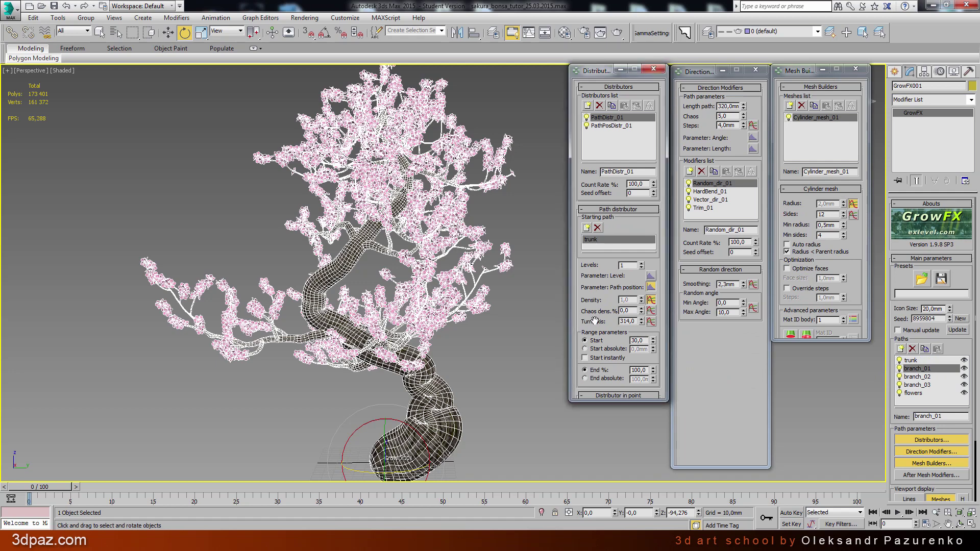
scroll(594, 320, "down", 3)
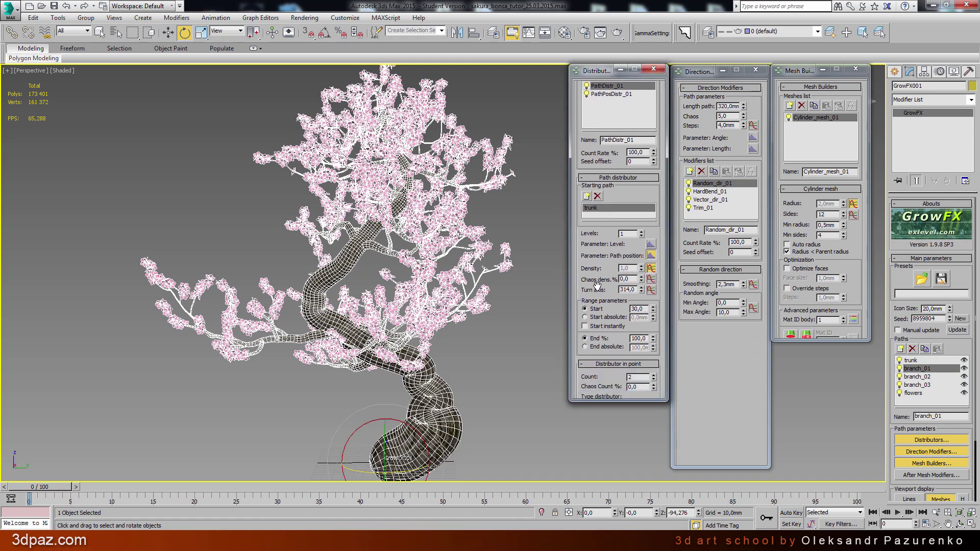
scroll(592, 327, "down", 2)
scroll(591, 332, "down", 2)
scroll(590, 337, "down", 2)
scroll(590, 337, "down", 2)
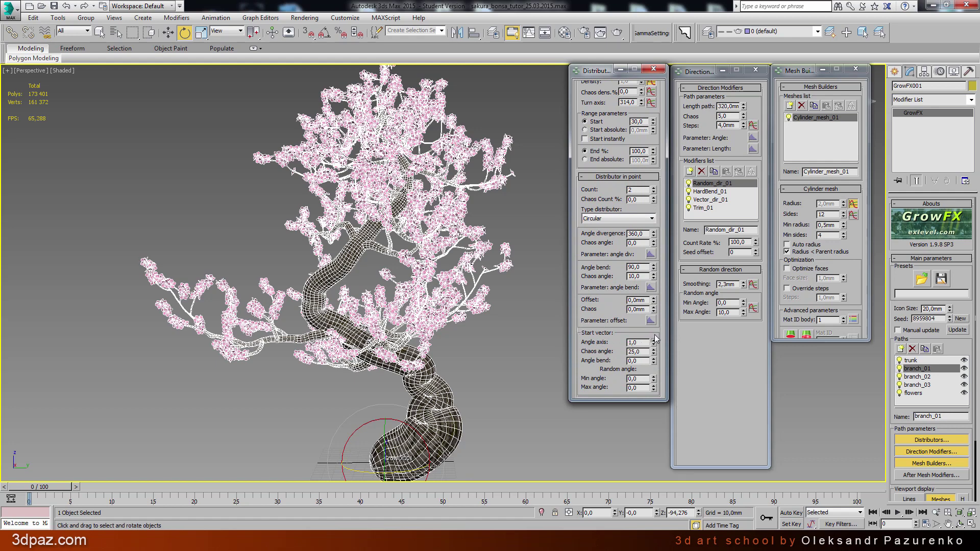
left_click_drag(656, 339, 656, 327)
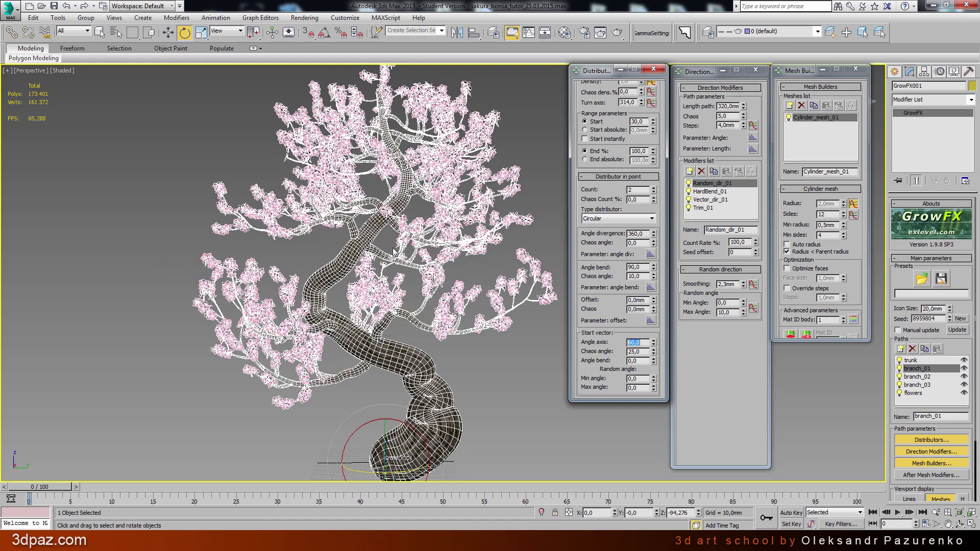
scroll(608, 245, "up", 3)
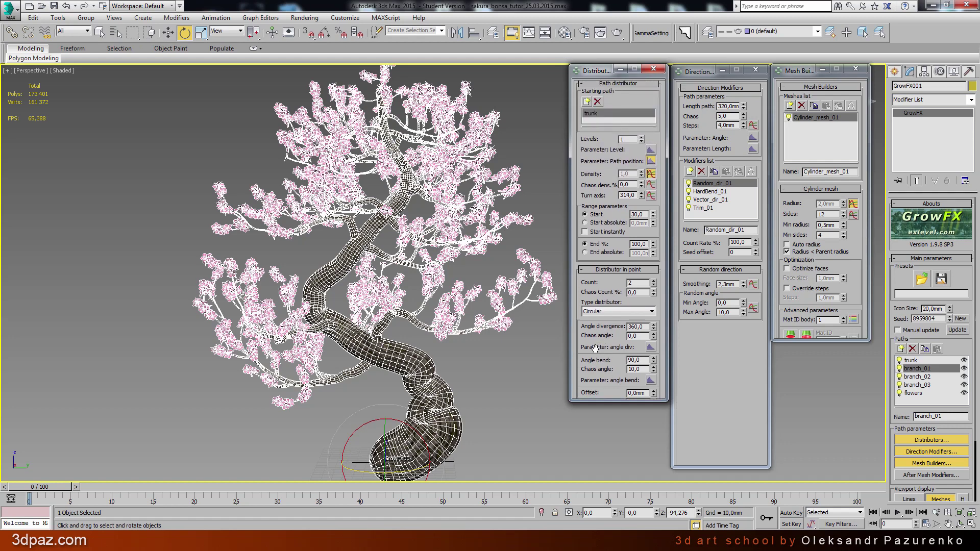
scroll(615, 227, "up", 2)
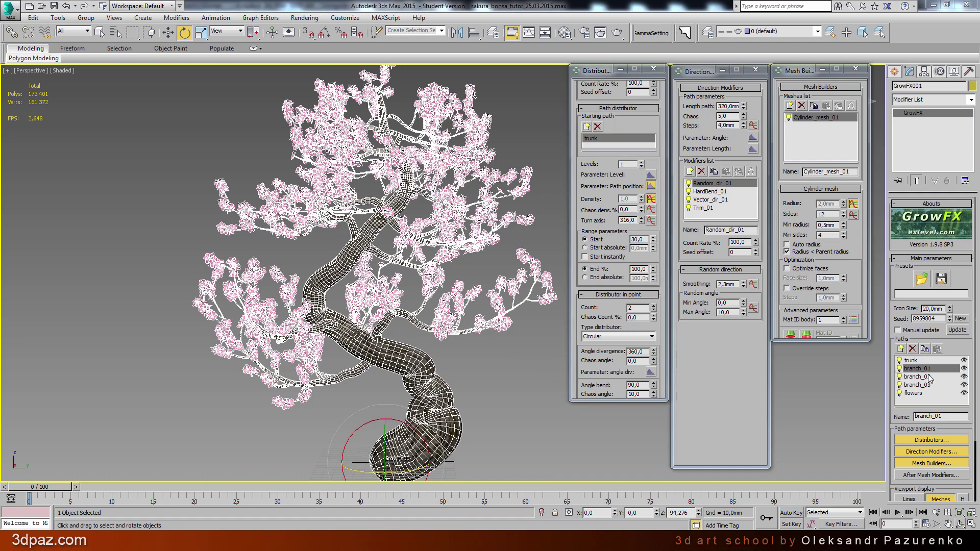
Step: Open the trunk path's Radius Graph and switch to moving curve points
left_click(911, 360)
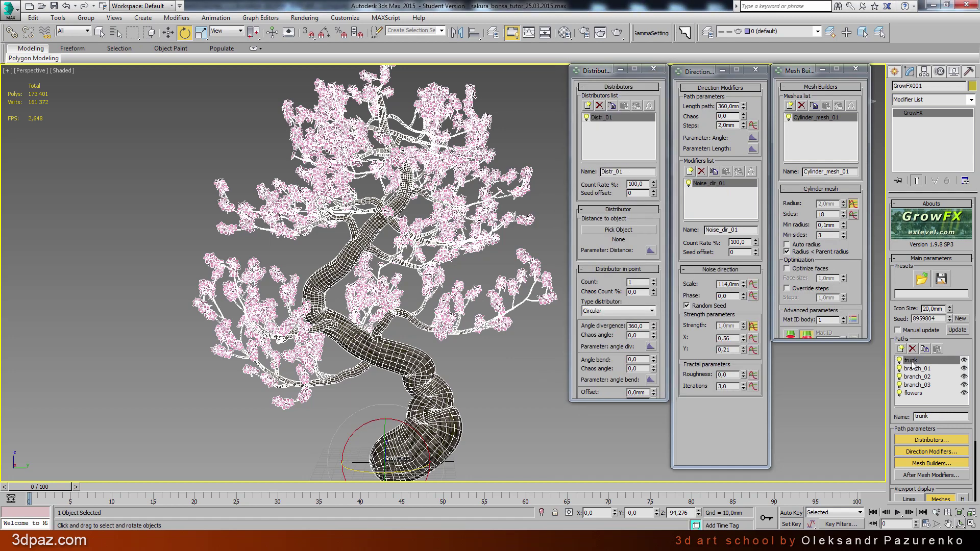
left_click(854, 206)
left_click_drag(469, 177, 682, 174)
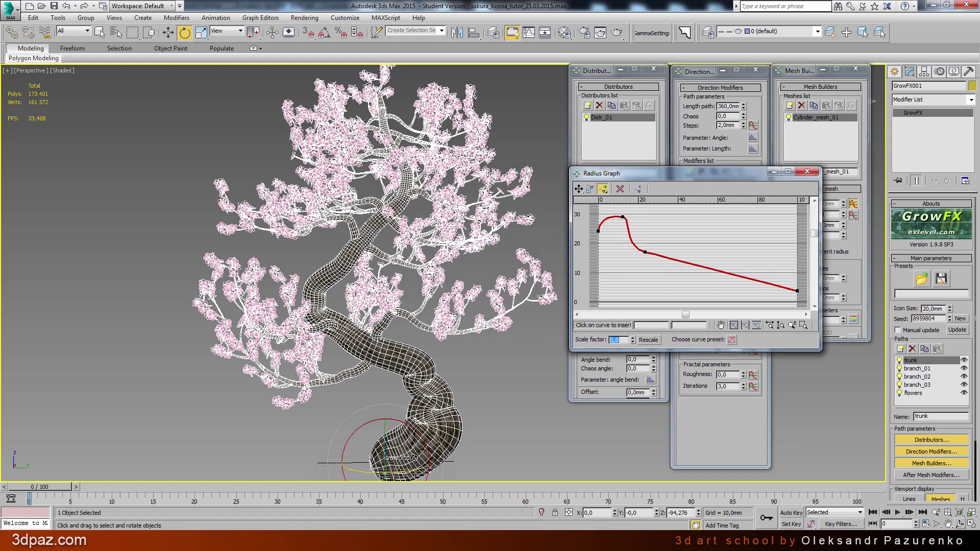
left_click(579, 191)
Step: Lower the left points of the trunk radius curve slightly, then close the graph
left_click(644, 253)
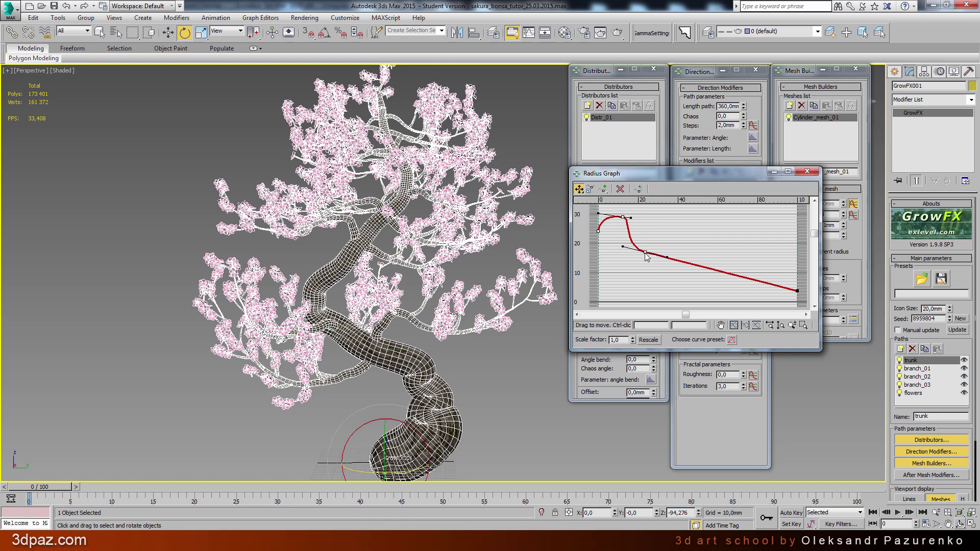
left_click_drag(646, 257, 646, 258)
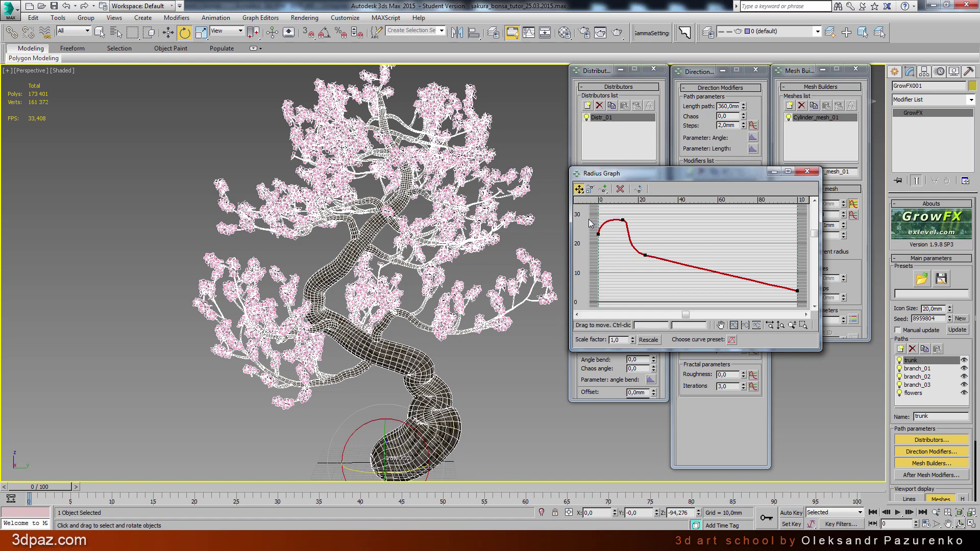
left_click_drag(588, 210, 644, 247)
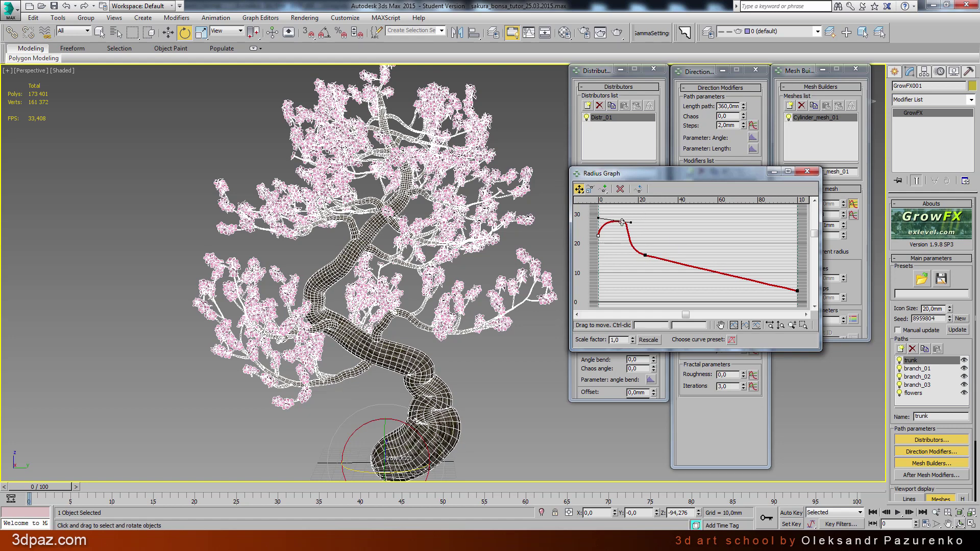
left_click_drag(622, 222, 623, 225)
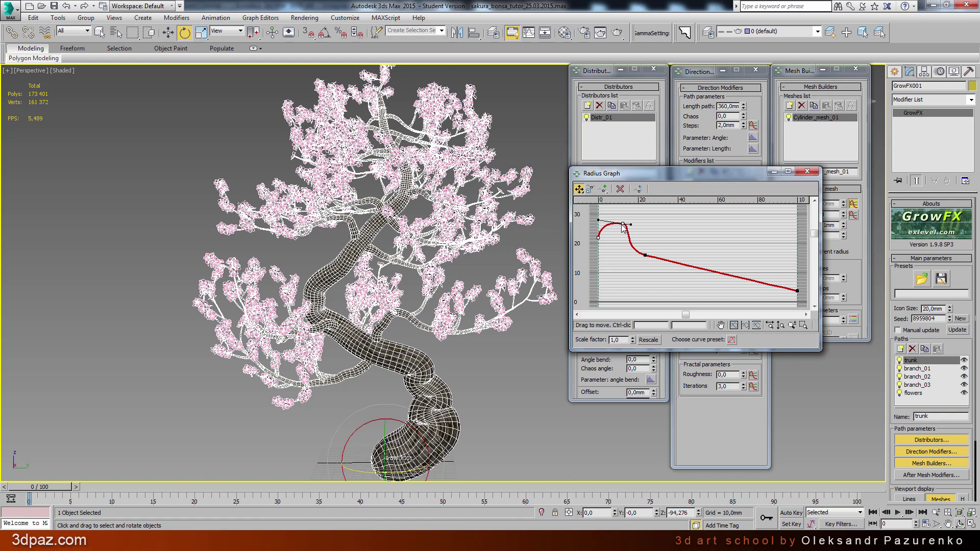
left_click_drag(623, 227, 623, 229)
left_click(714, 228)
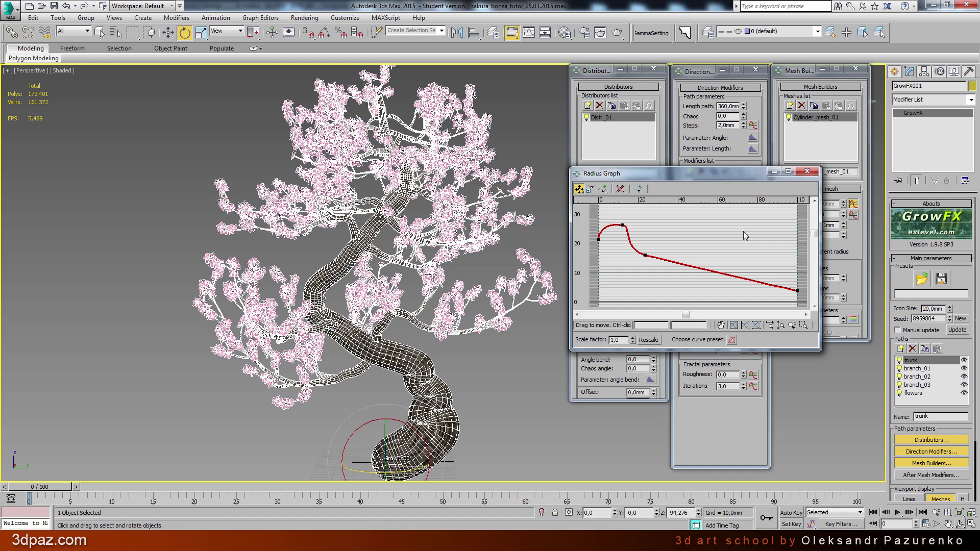
left_click(807, 173)
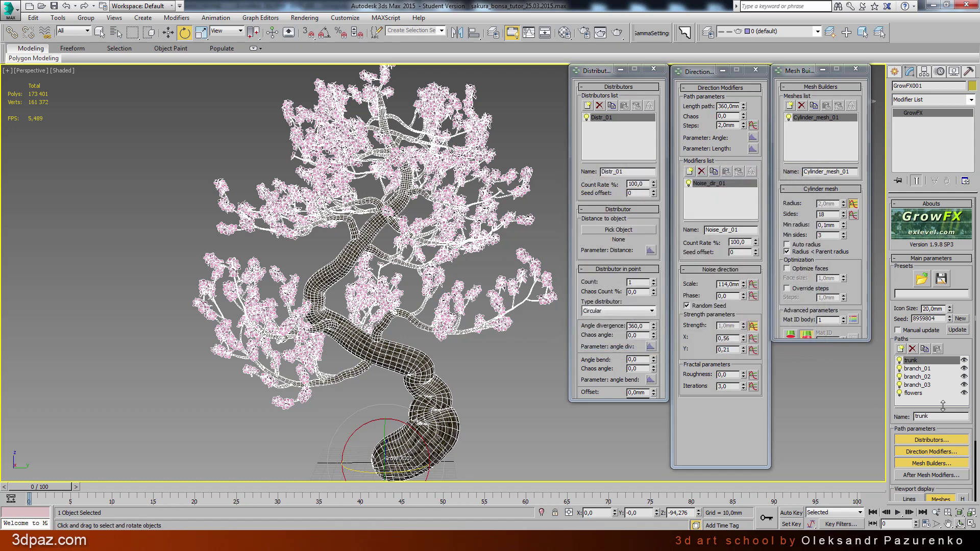
Step: Select branch_02 and toggle its Start instantly option on and back off
left_click(929, 380)
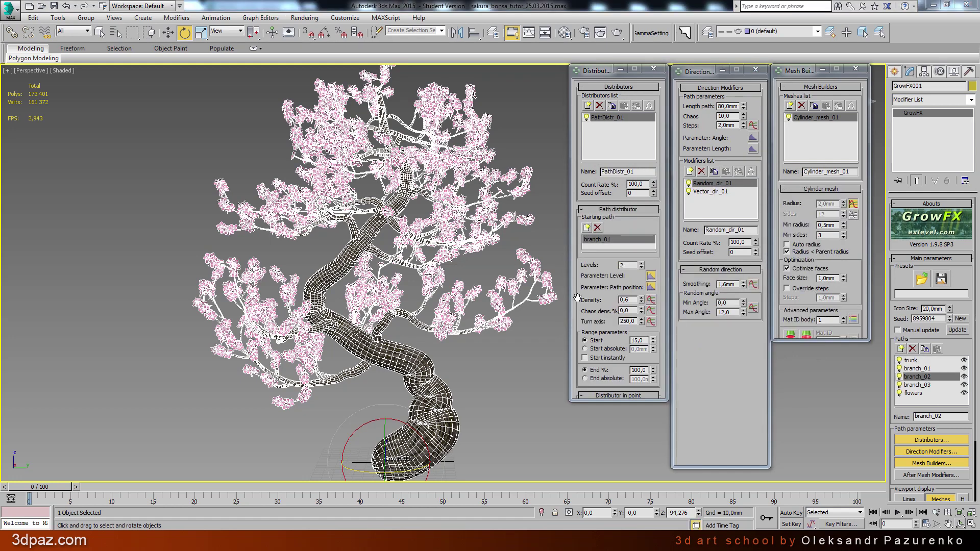
left_click_drag(587, 311, 587, 225)
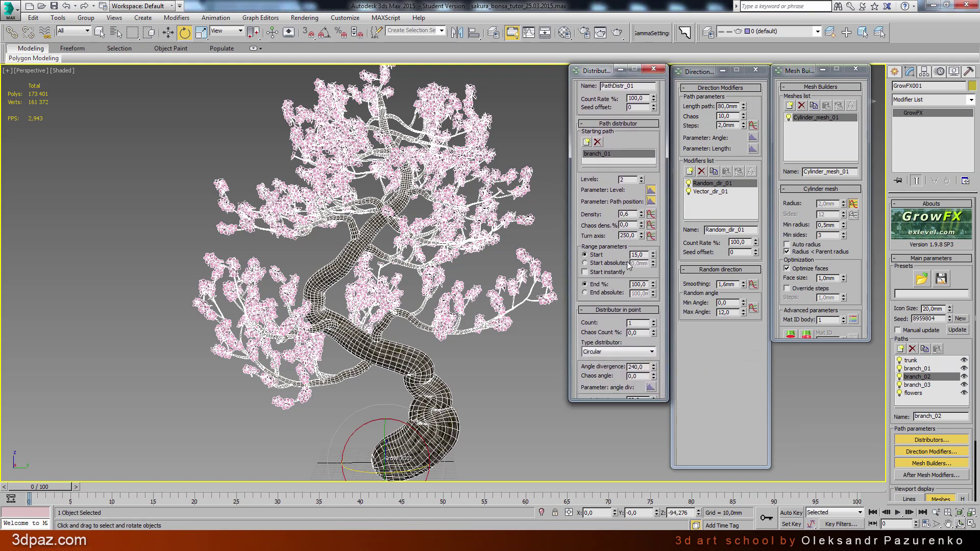
left_click(586, 272)
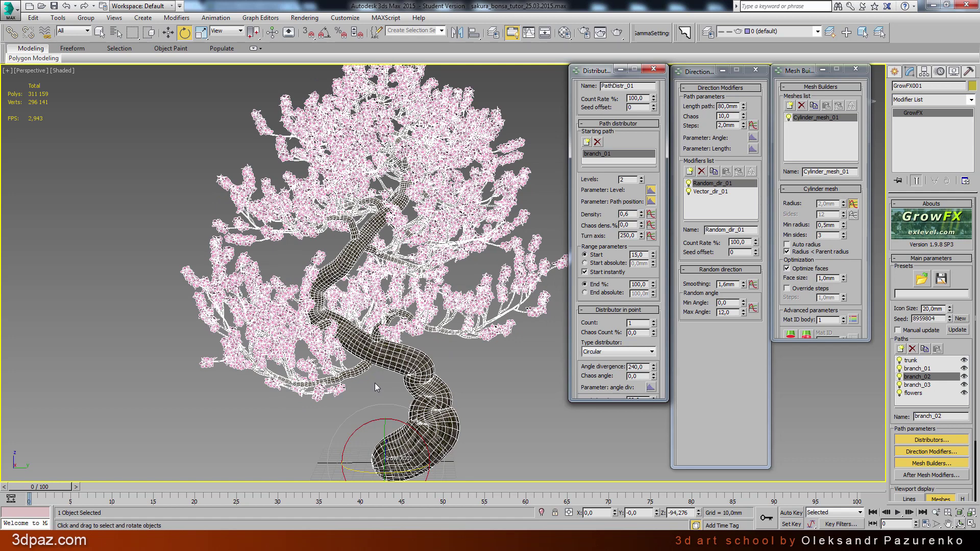
left_click(587, 273)
Step: Select branch_03 in the Paths list and orbit the close-up of the blossoms
left_click(928, 385)
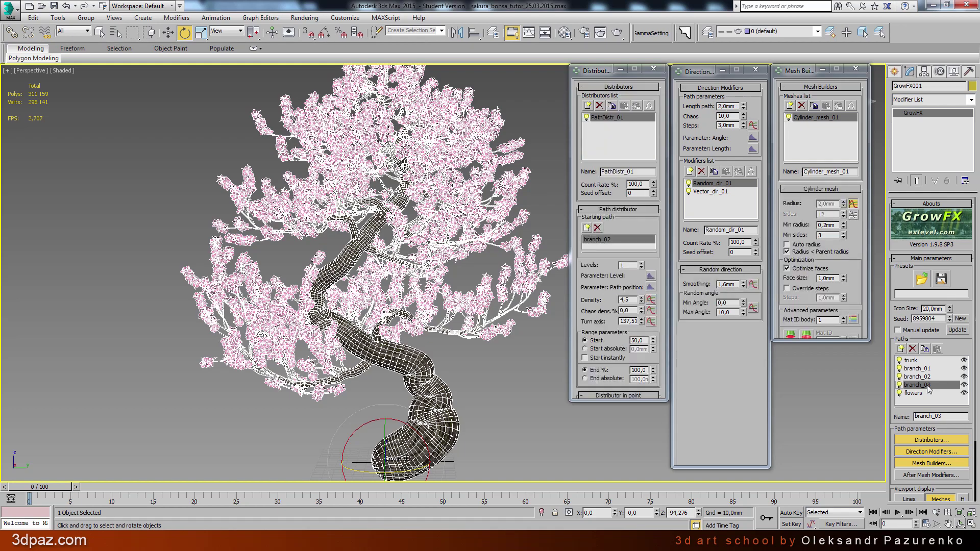
scroll(492, 322, "up", 3)
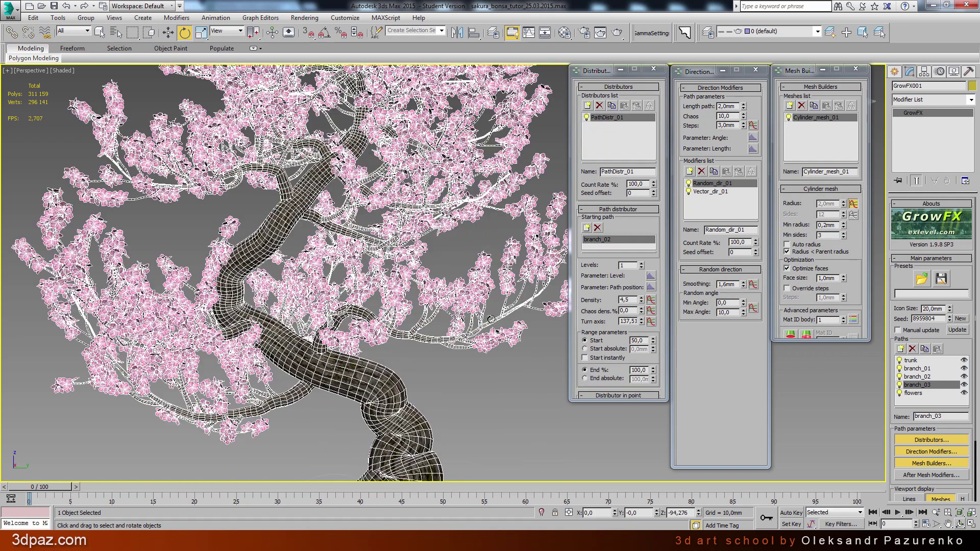
scroll(492, 323, "up", 4)
scroll(492, 323, "up", 2)
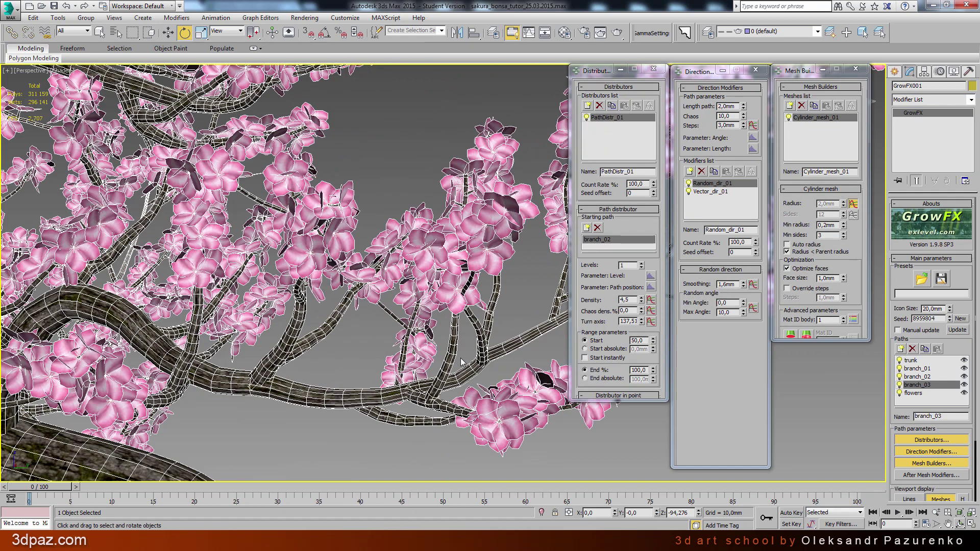
middle_click_drag(443, 342, 441, 338, "alt")
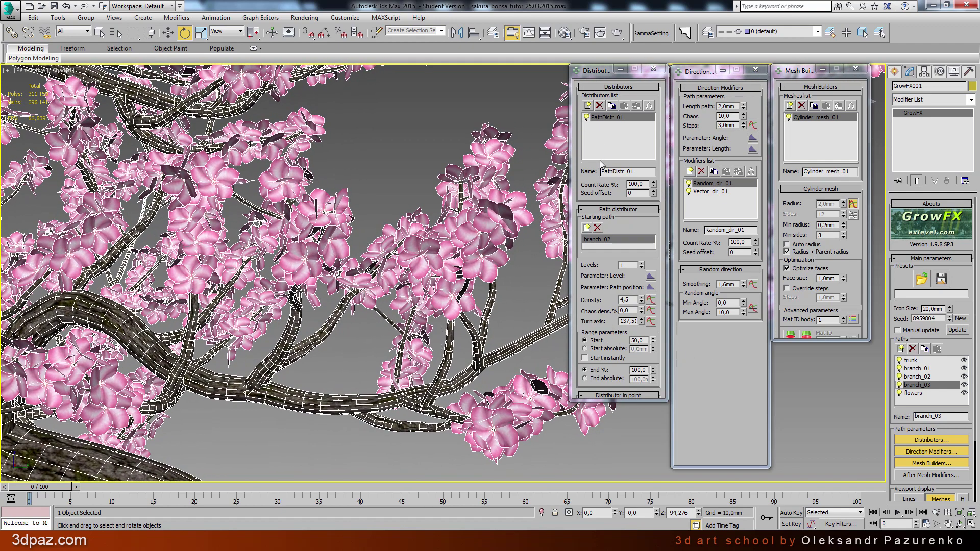
Step: Change branch_03's Range Start from 50 to 20%
left_click_drag(609, 314, 584, 250)
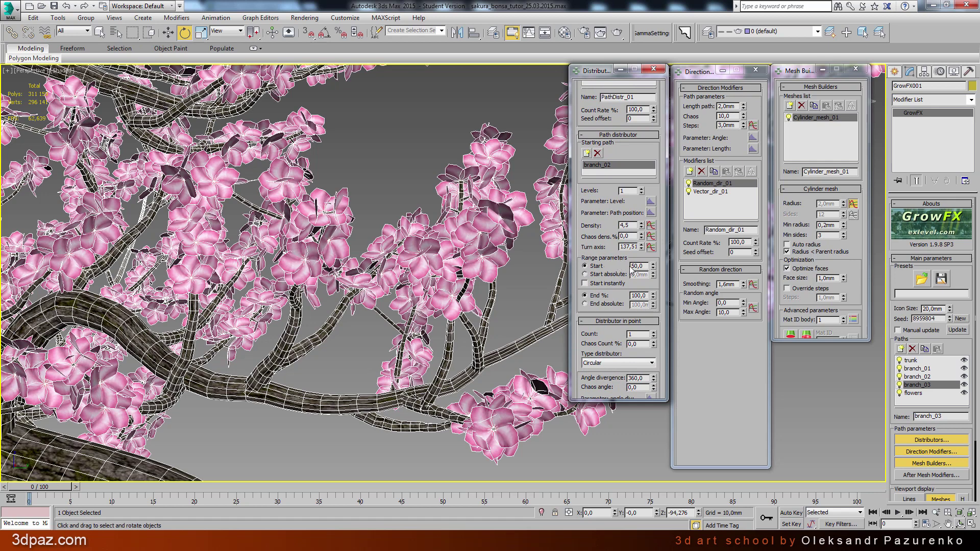
left_click_drag(644, 265, 622, 263)
type("20")
key("Return")
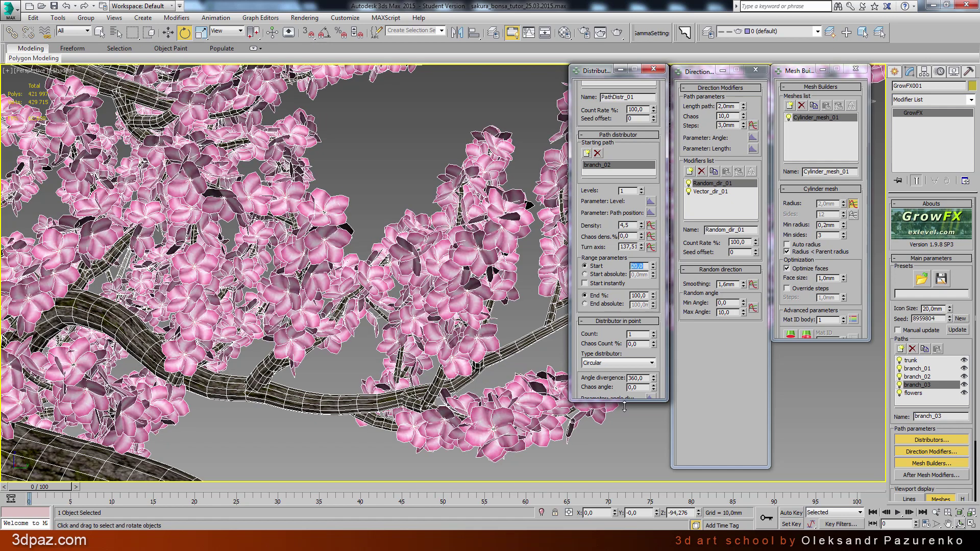
key("Return")
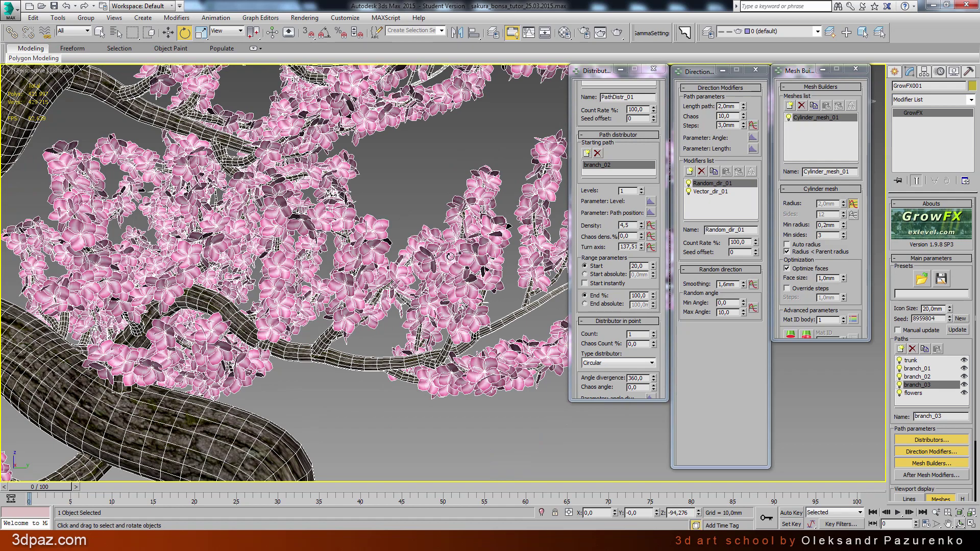
scroll(423, 263, "down", 3)
scroll(429, 261, "down", 4)
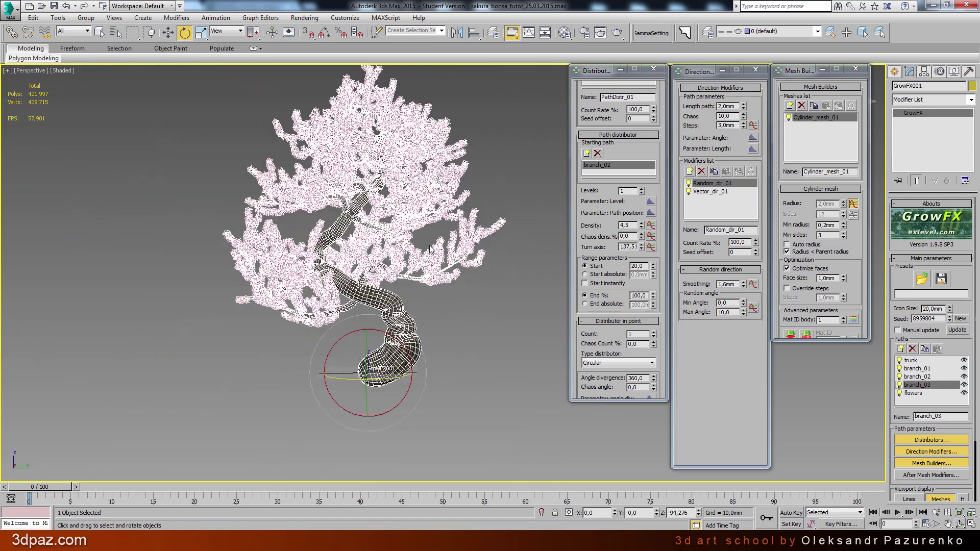
scroll(430, 249, "up", 2)
scroll(452, 273, "up", 2)
Step: Orbit around the bonsai and deselect it to see it shaded
key("ctrl+r")
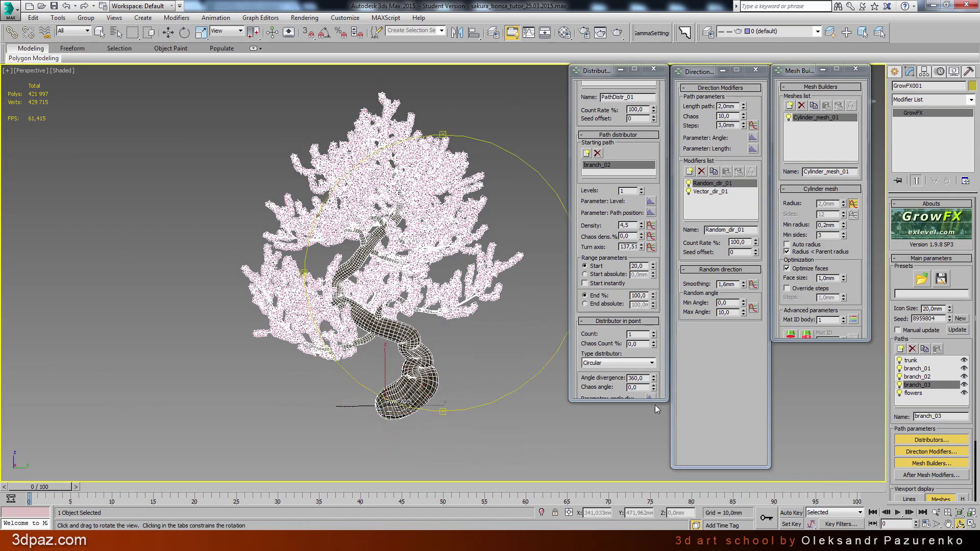
left_click_drag(470, 295, 495, 302)
left_click_drag(427, 288, 447, 305)
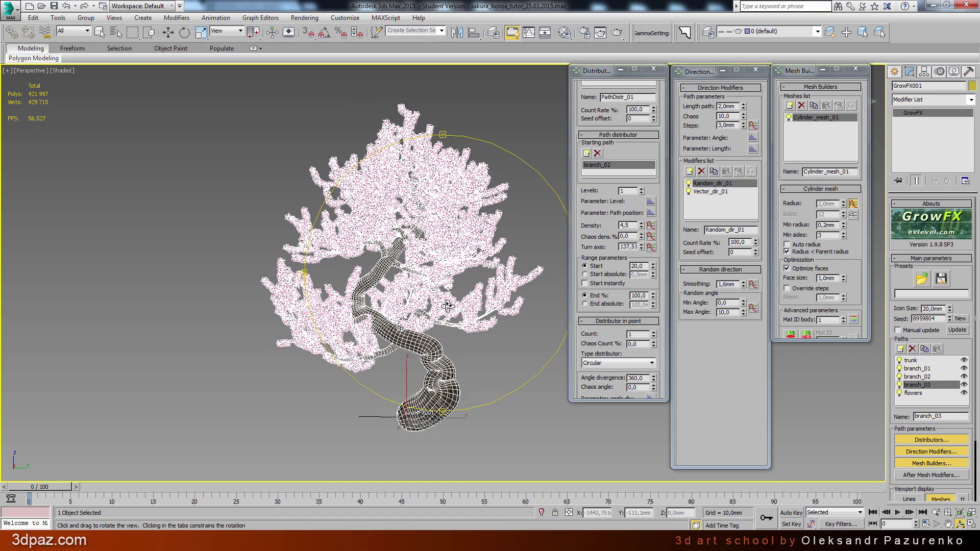
left_click(185, 32)
left_click(229, 204)
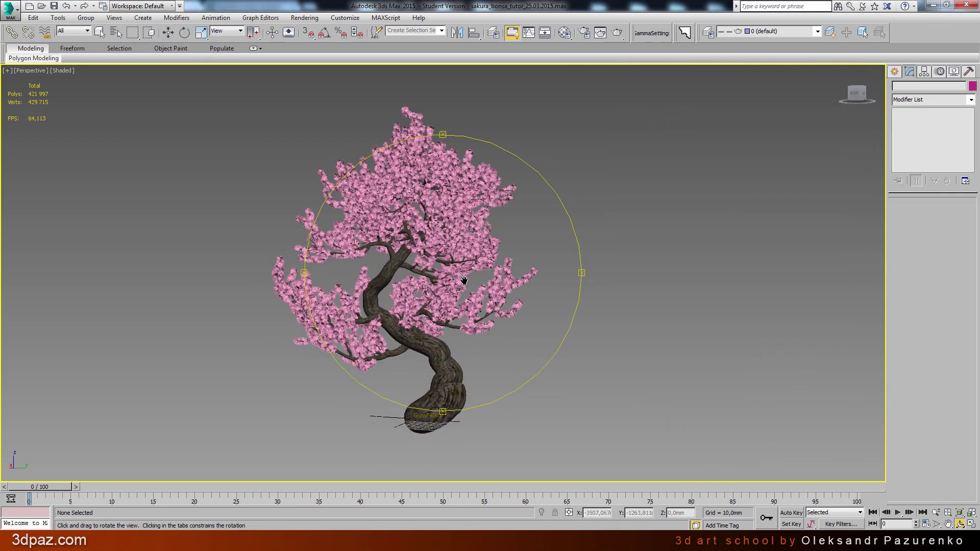
Step: Orbit and reposition the view to inspect the bonsai from other sides
mouse_move(464, 280)
left_mouse_down()
mouse_move(520, 307)
mouse_move(407, 333)
mouse_move(455, 338)
mouse_move(123, 160)
left_mouse_up()
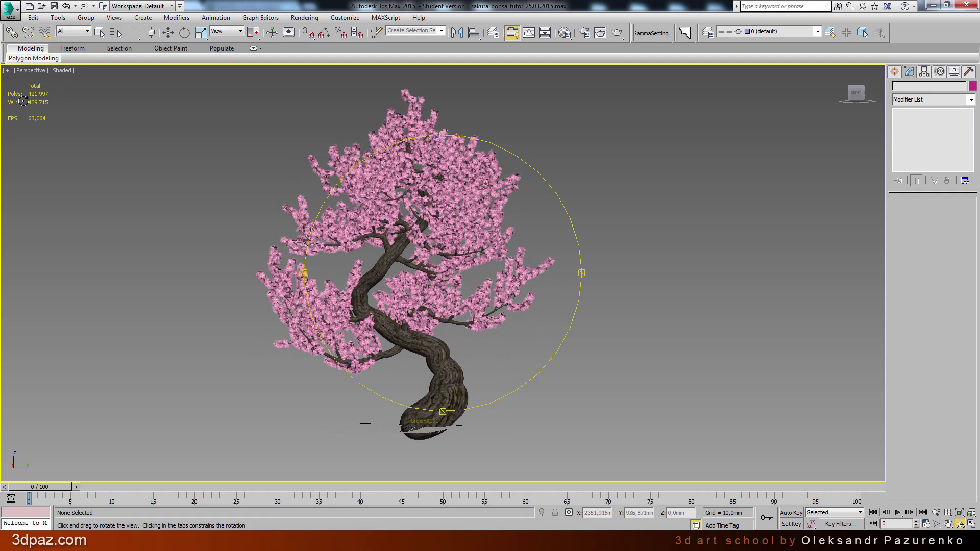
mouse_move(433, 327)
left_mouse_down()
mouse_move(464, 338)
mouse_move(494, 320)
mouse_move(482, 289)
left_mouse_up()
middle_click_drag(485, 279, 488, 290)
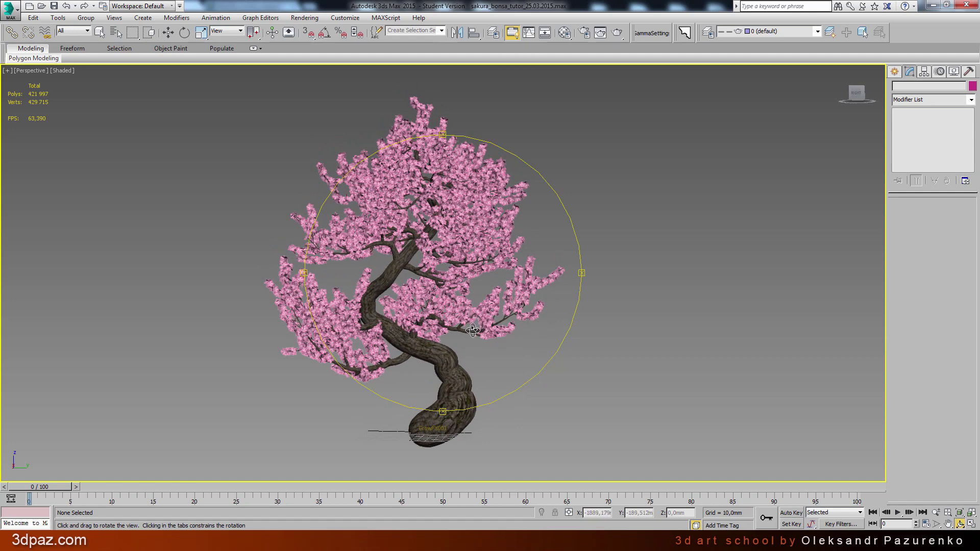
left_click_drag(473, 330, 474, 331)
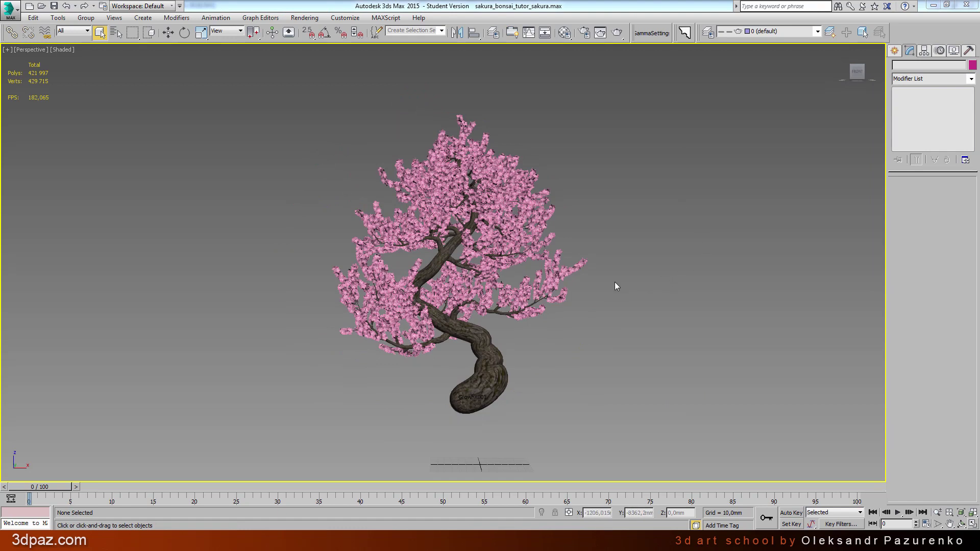
middle_click_drag(615, 282, 608, 285, "alt")
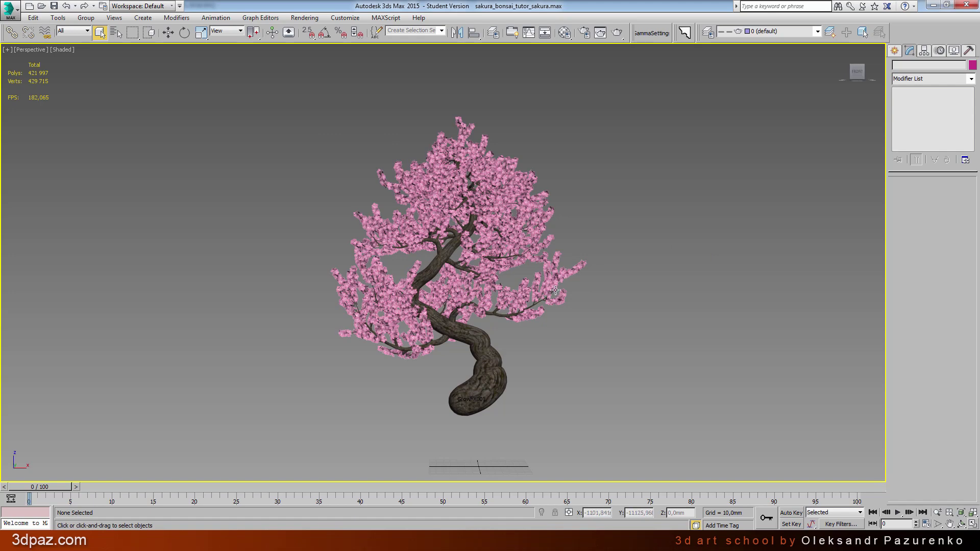
Step: Open sakura_bonsai_tutor_scene.max and switch the viewport to Camera001
left_click(42, 7)
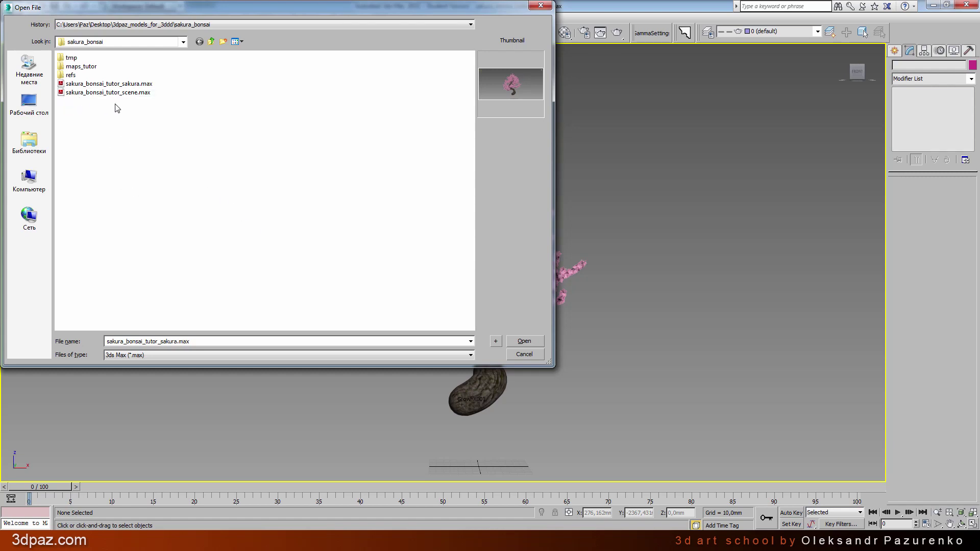
left_click(135, 95)
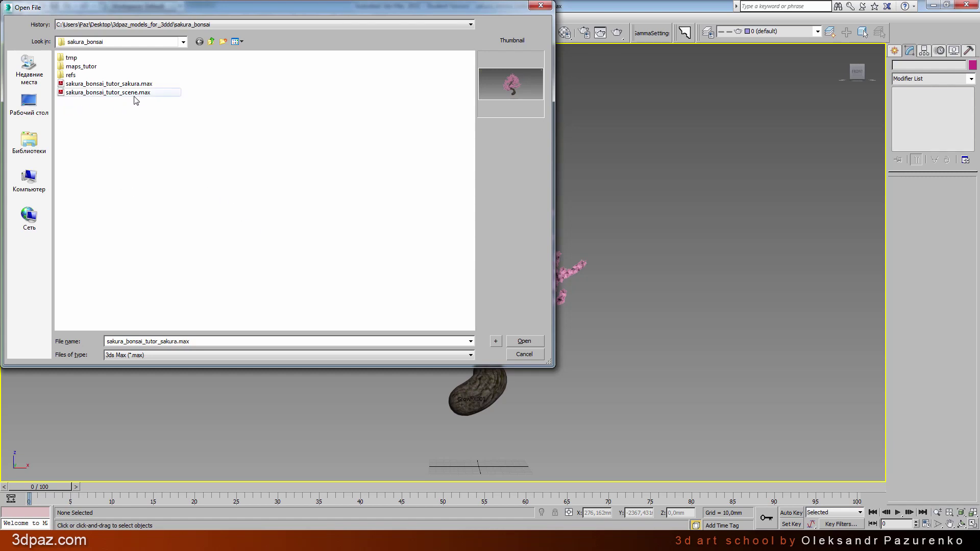
left_click(534, 342)
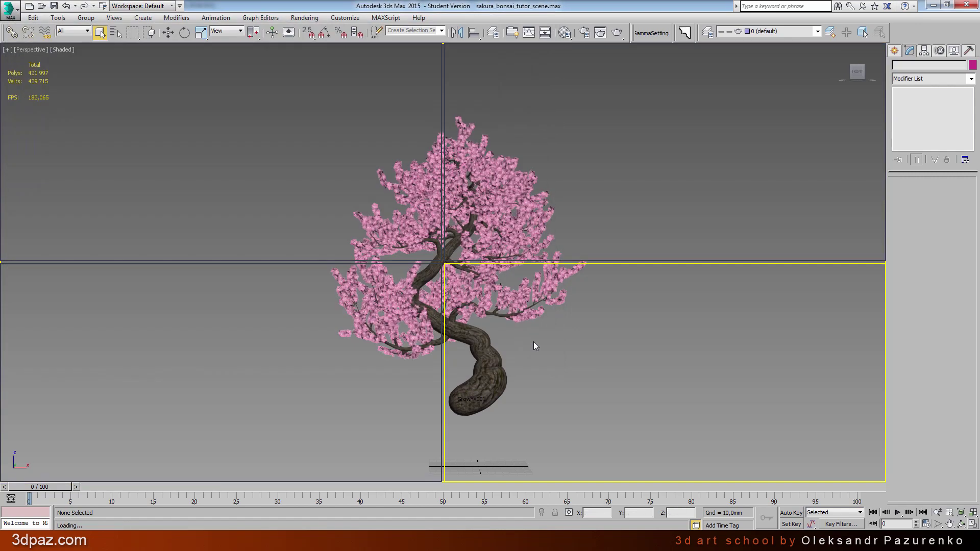
key("c")
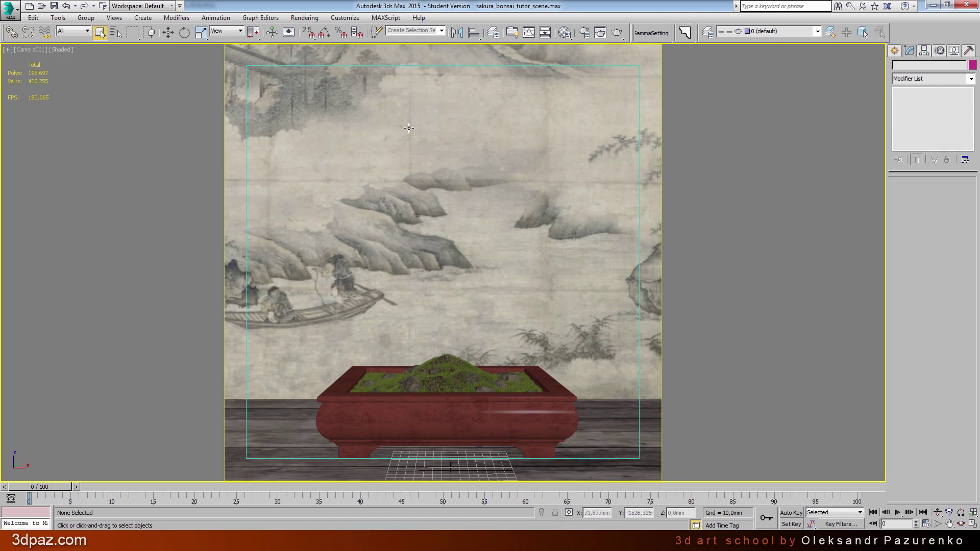
left_click(345, 19)
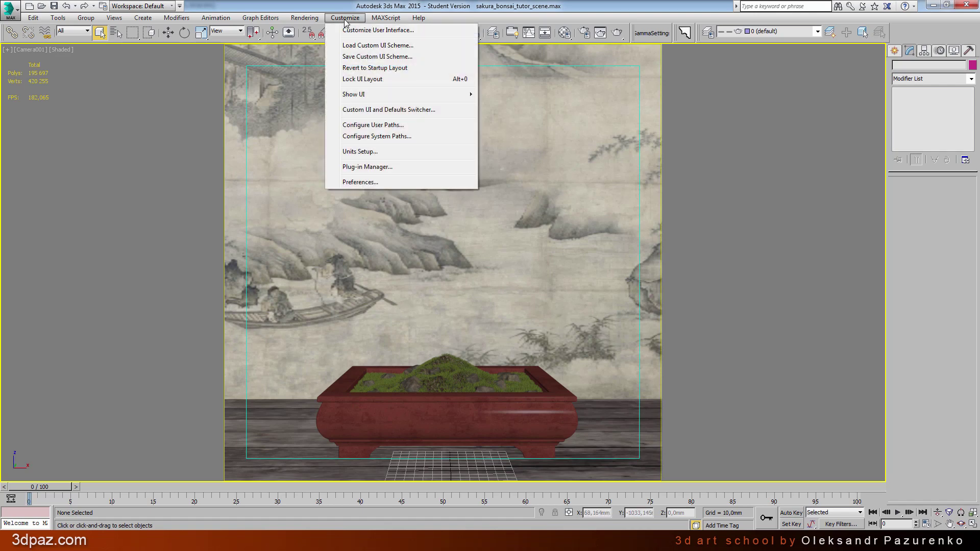
left_click(360, 182)
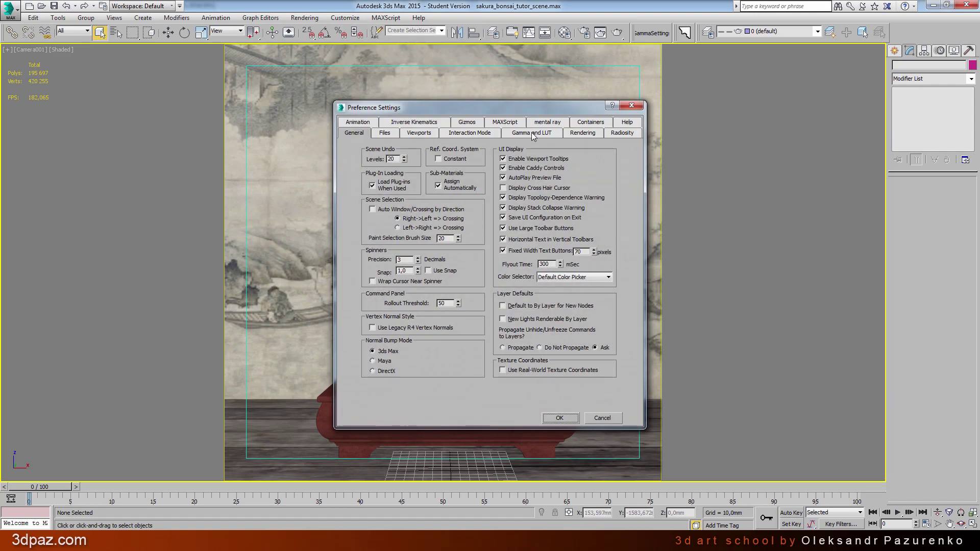
left_click(532, 133)
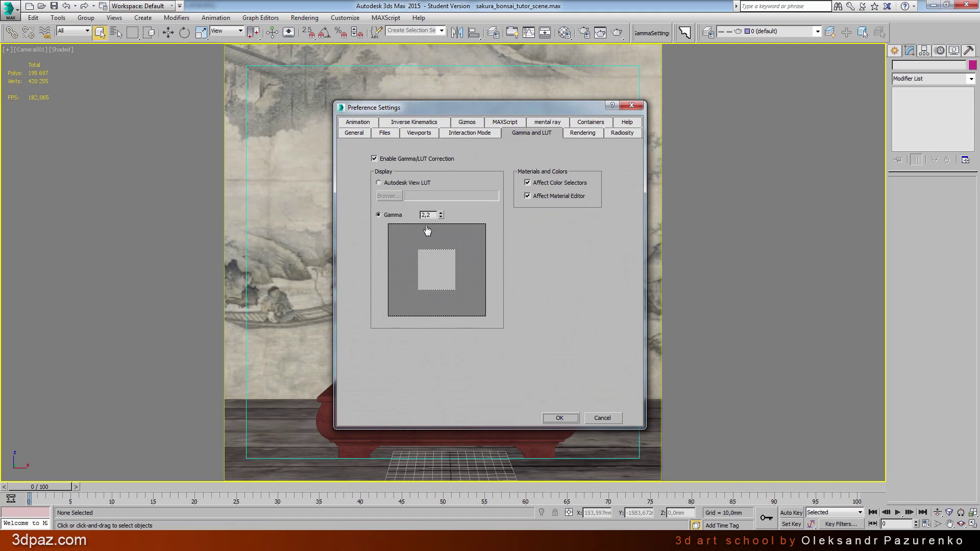
left_click(631, 106)
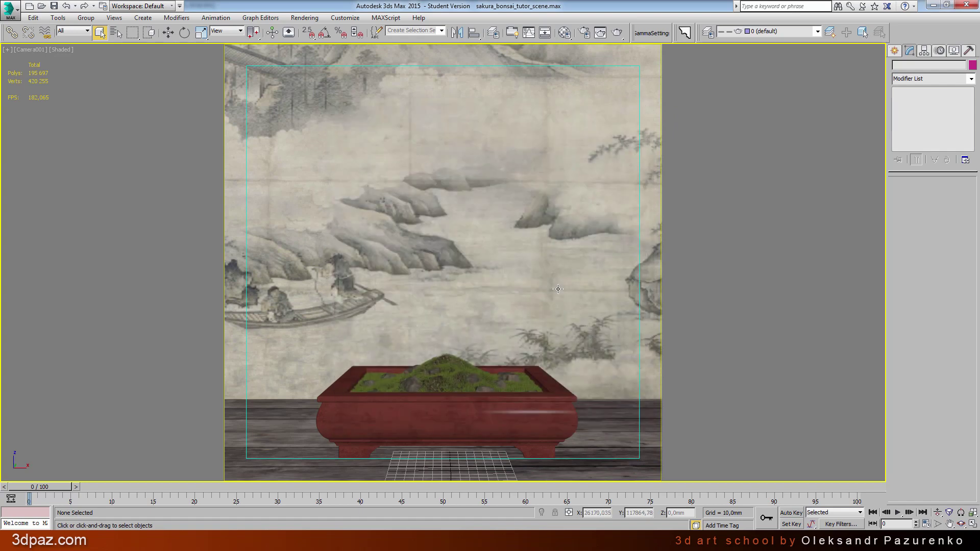
key("p")
Step: Orbit and zoom out to view the whole staged set
left_click(961, 524)
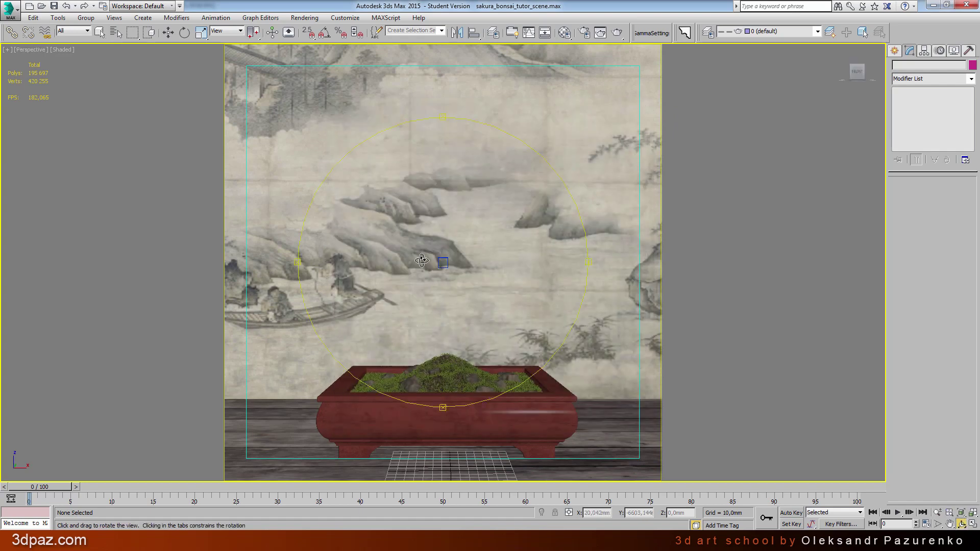
mouse_move(470, 306)
left_mouse_down()
mouse_move(523, 316)
mouse_move(478, 261)
mouse_move(498, 261)
left_mouse_up()
scroll(523, 316, "down", 10)
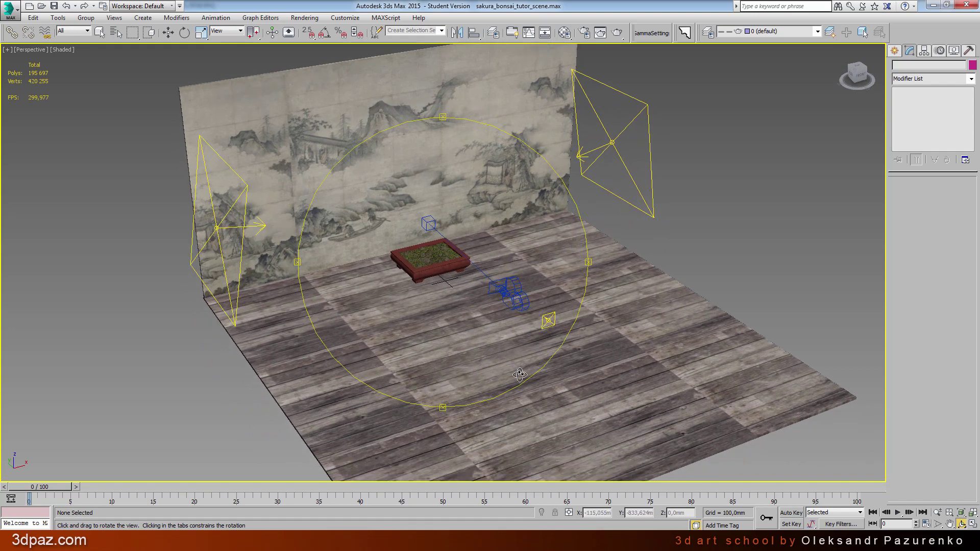
left_click_drag(502, 295, 484, 301)
left_click_drag(515, 254, 485, 240)
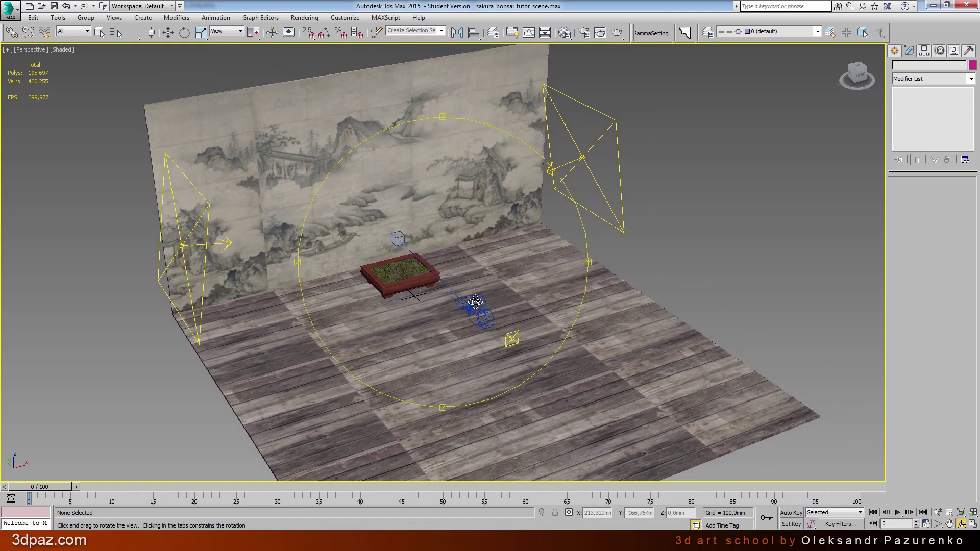
Step: Select the left and right plane lights, then zoom in on floor light VRayLight003
left_click(170, 33)
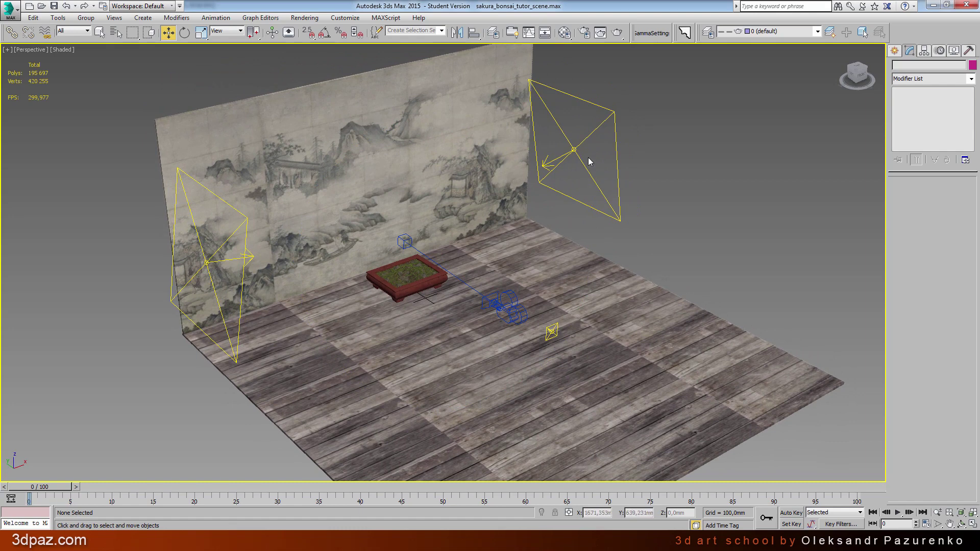
left_click(243, 250)
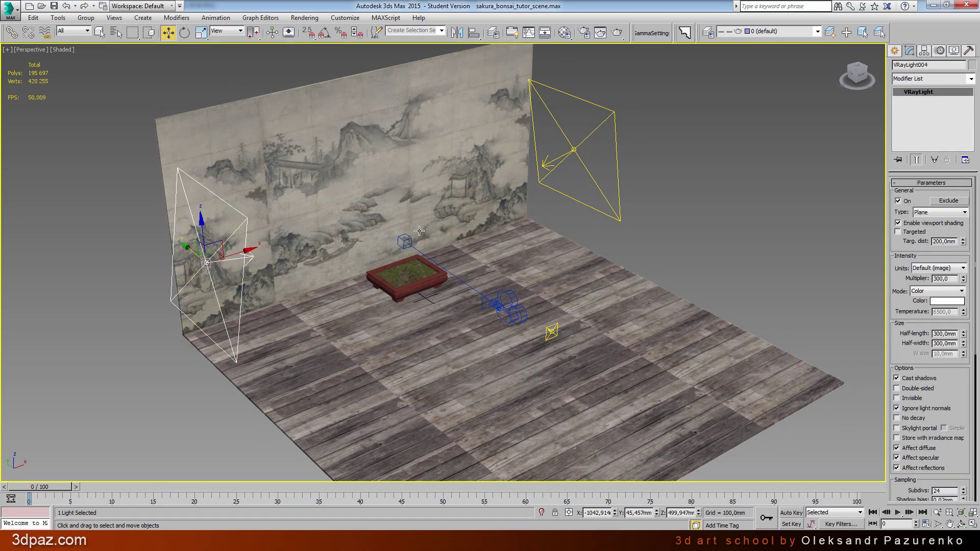
left_click(576, 153)
key("q")
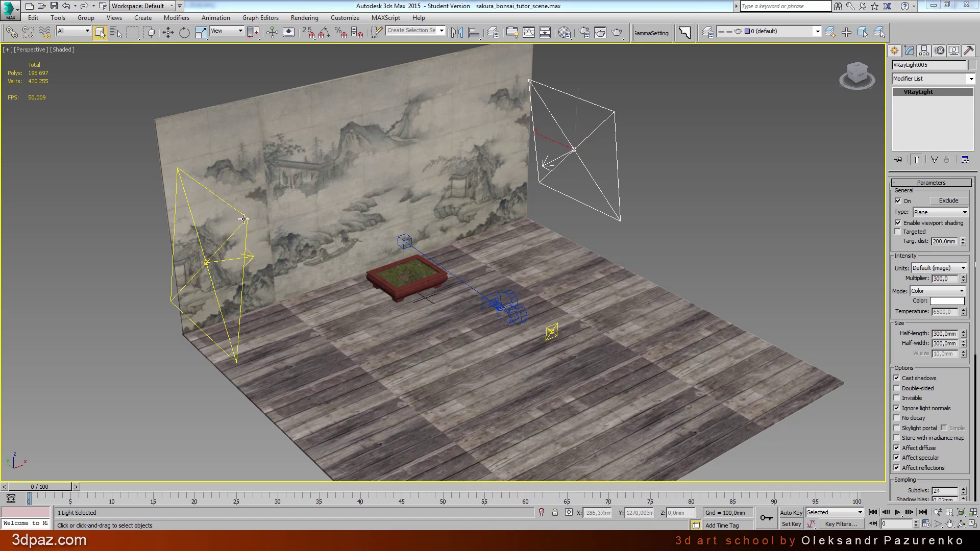
left_click(243, 217)
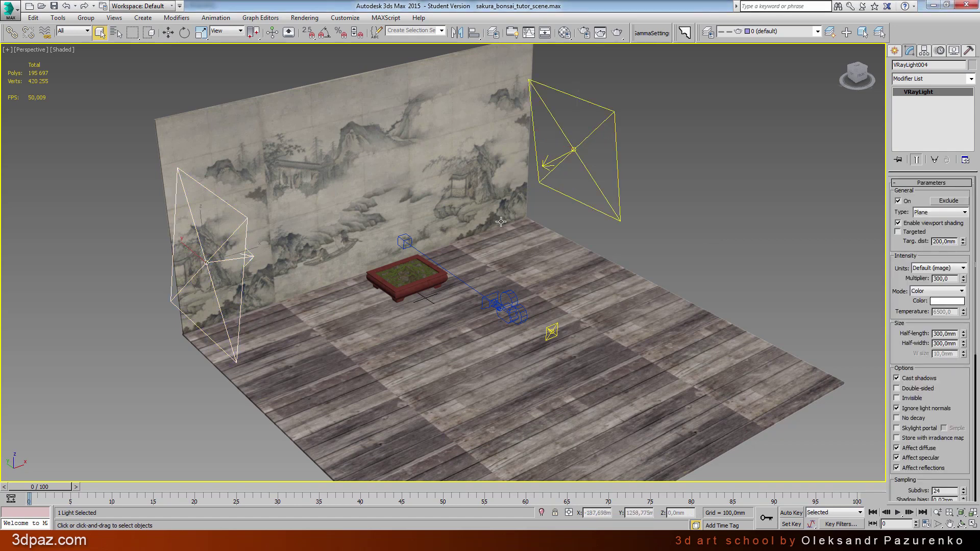
left_click(586, 168)
left_click(551, 331)
middle_click_drag(562, 331, 555, 313)
scroll(555, 312, "up", 2)
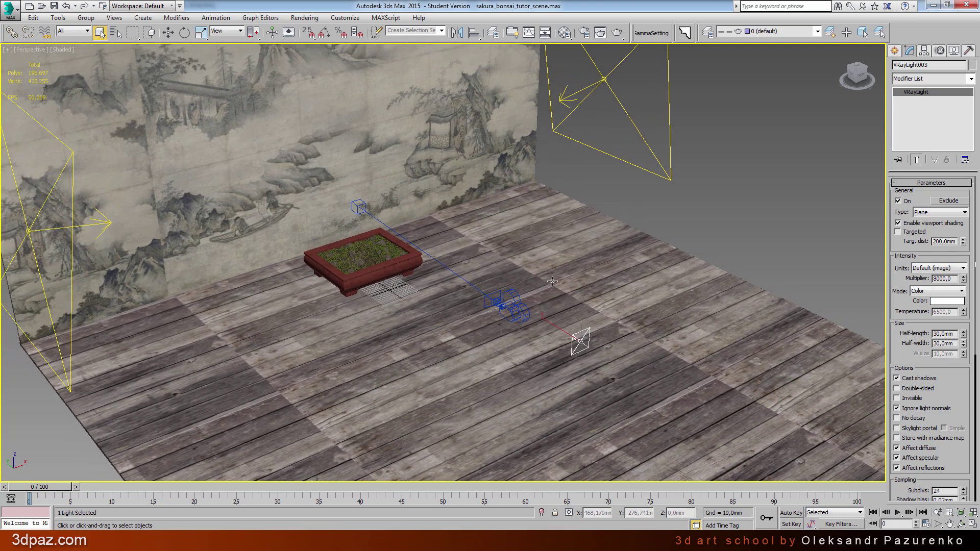
left_click(505, 310)
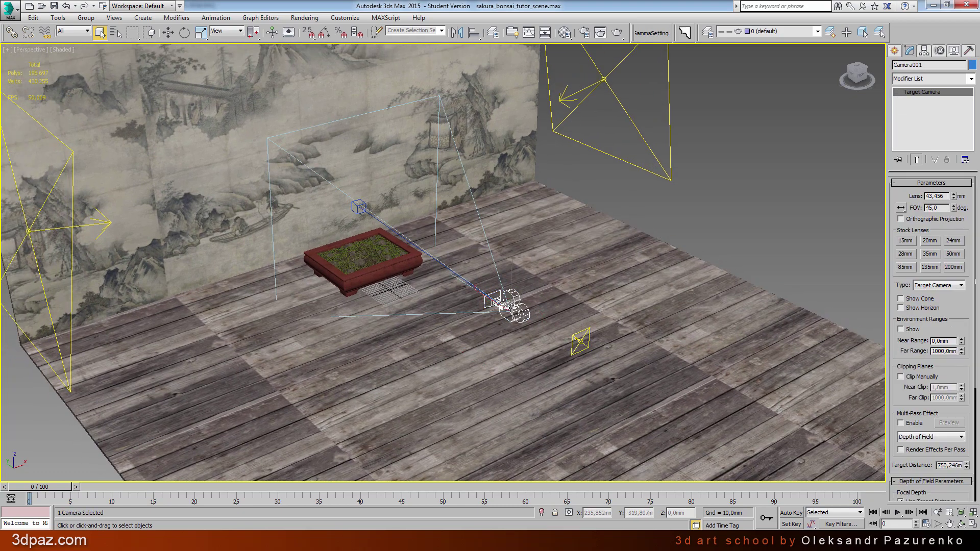
left_click(961, 524)
mouse_move(536, 265)
left_mouse_down()
mouse_move(401, 252)
mouse_move(459, 226)
mouse_move(434, 240)
left_mouse_up()
scroll(459, 226, "down", 3)
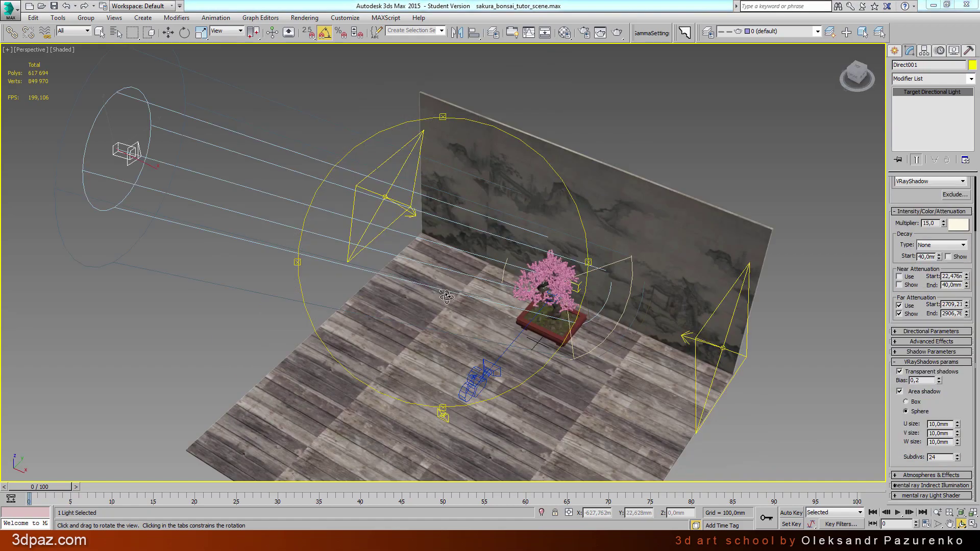
mouse_move(443, 293)
left_mouse_down()
mouse_move(450, 302)
mouse_move(550, 304)
left_mouse_up()
mouse_move(483, 274)
left_mouse_down()
mouse_move(373, 277)
mouse_move(440, 218)
mouse_move(454, 223)
left_mouse_up()
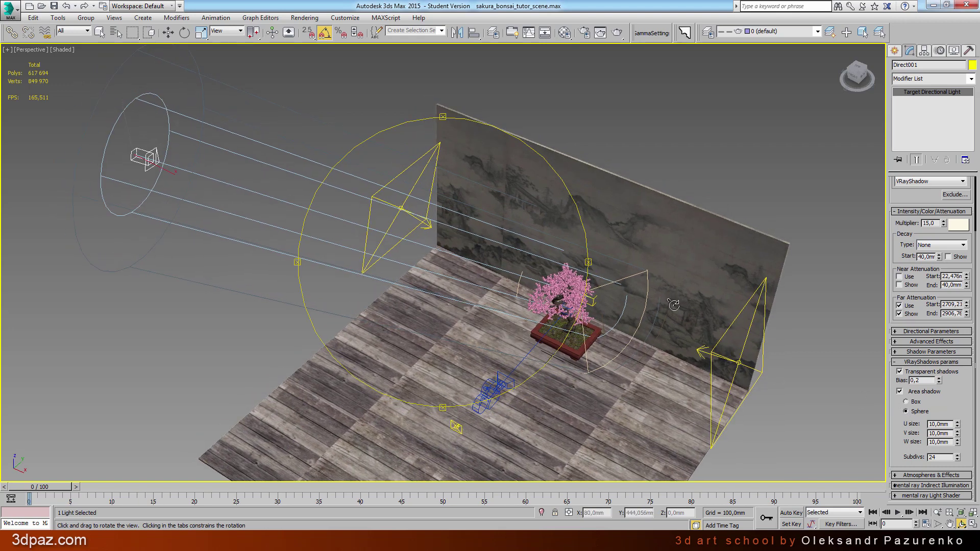
mouse_move(503, 317)
left_mouse_down()
mouse_move(470, 318)
mouse_move(482, 319)
left_mouse_up()
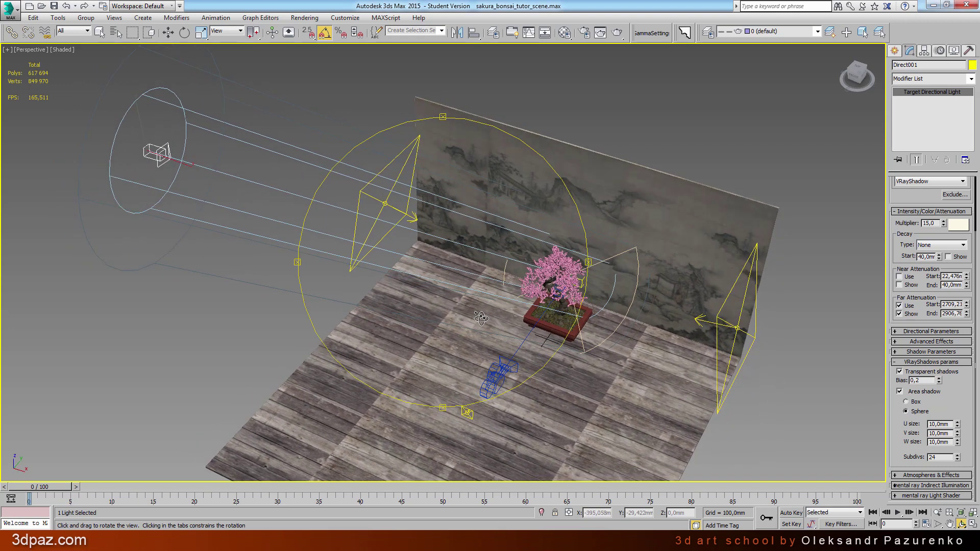
left_click_drag(550, 292, 533, 297)
left_click_drag(890, 232, 892, 265)
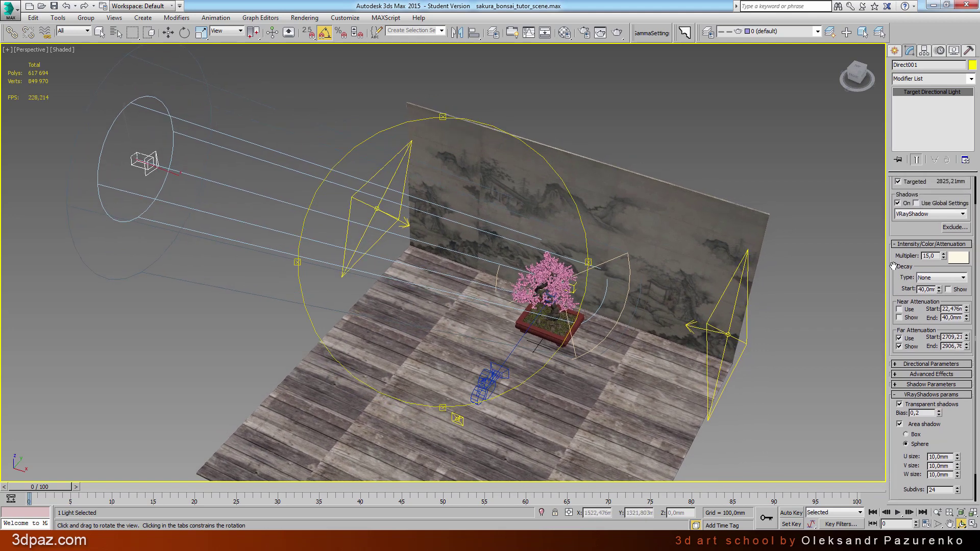
left_click(963, 259)
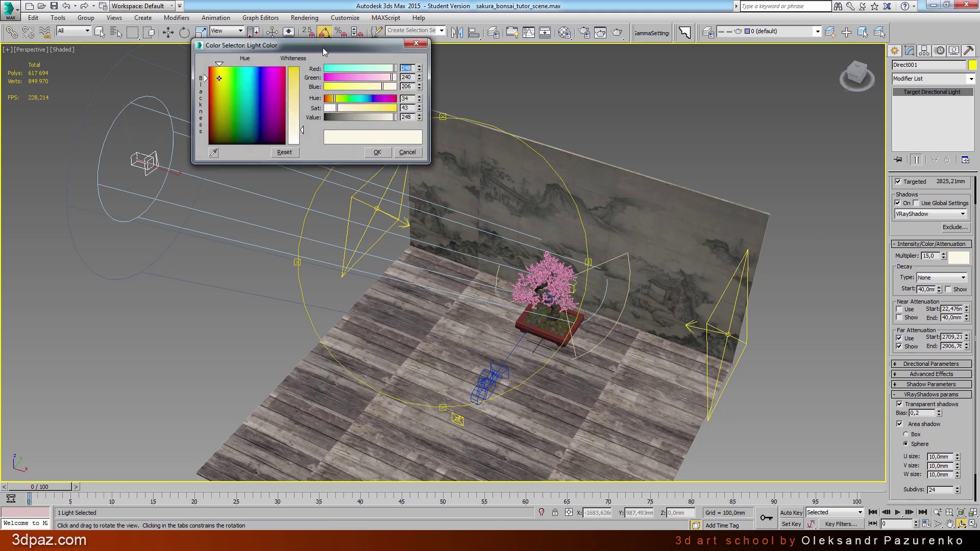
left_click_drag(325, 50, 386, 95)
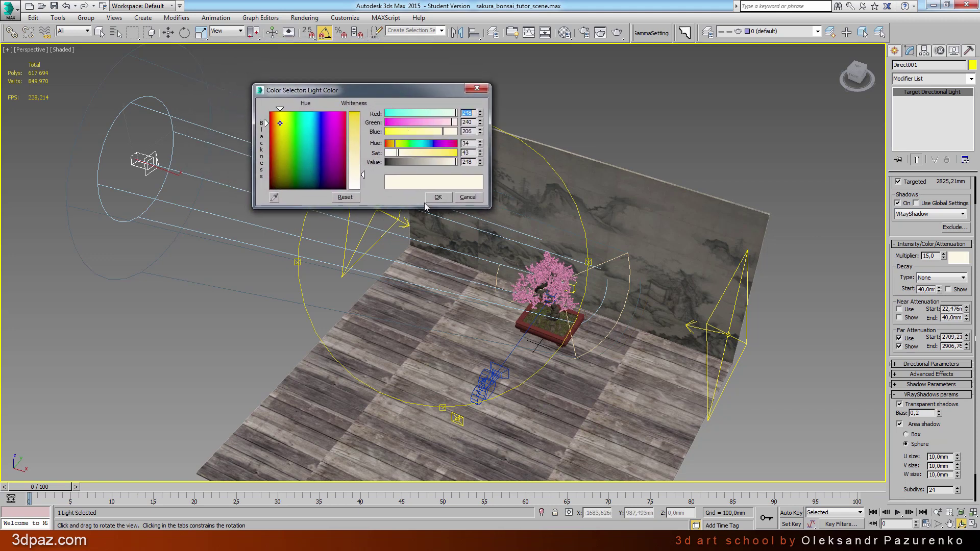
left_click(476, 87)
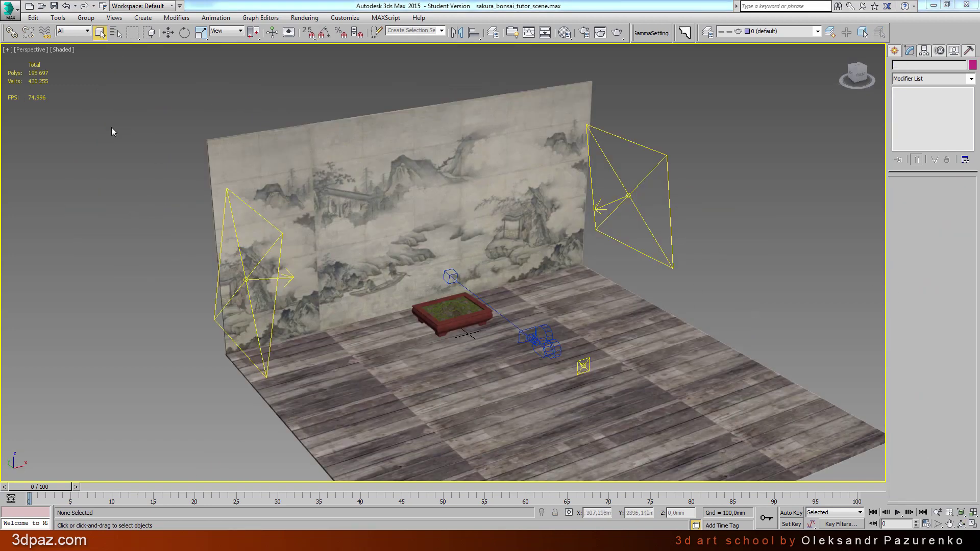
Step: Merge GrowFX001 from sakura_bonsai_tutor_sakura.max into the scene
left_click(17, 14)
mouse_move(35, 145)
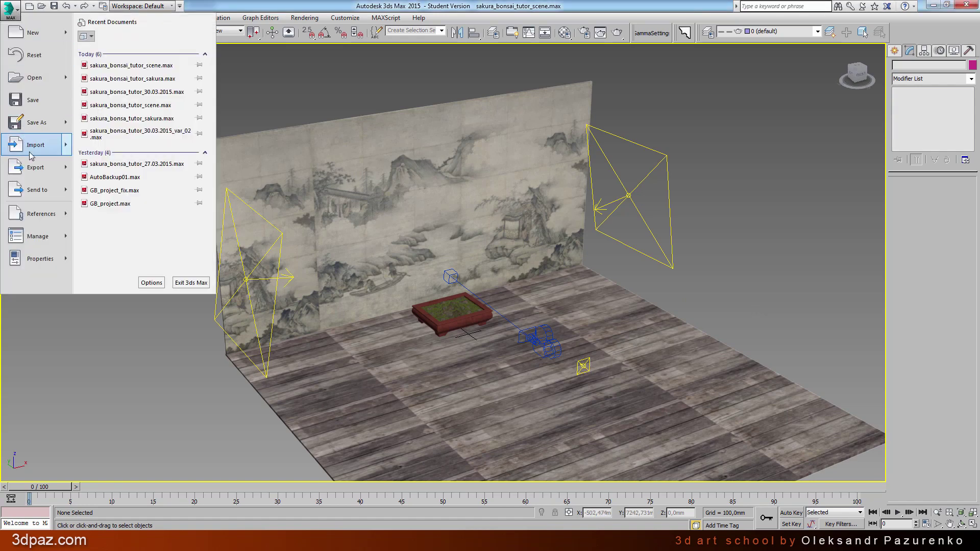
left_click(165, 85)
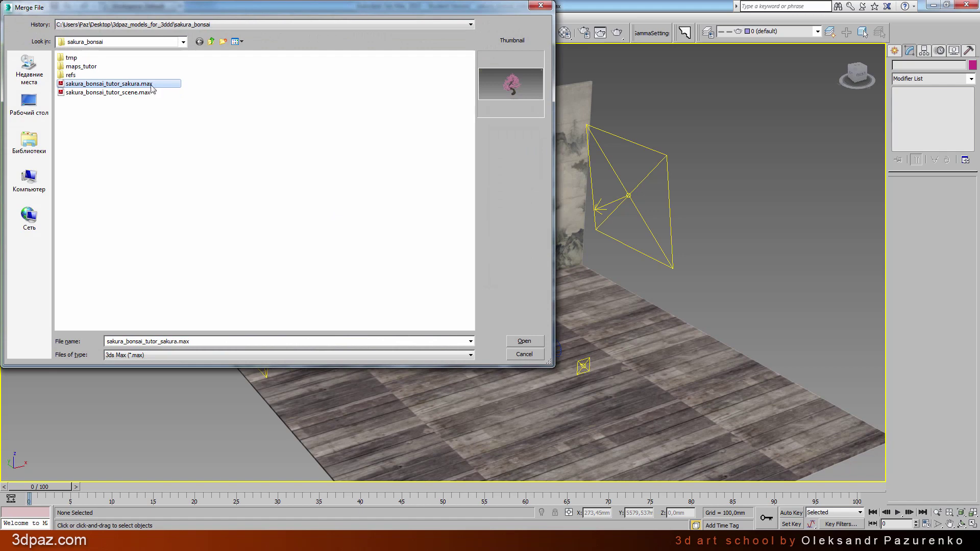
left_click(522, 341)
left_click(419, 192)
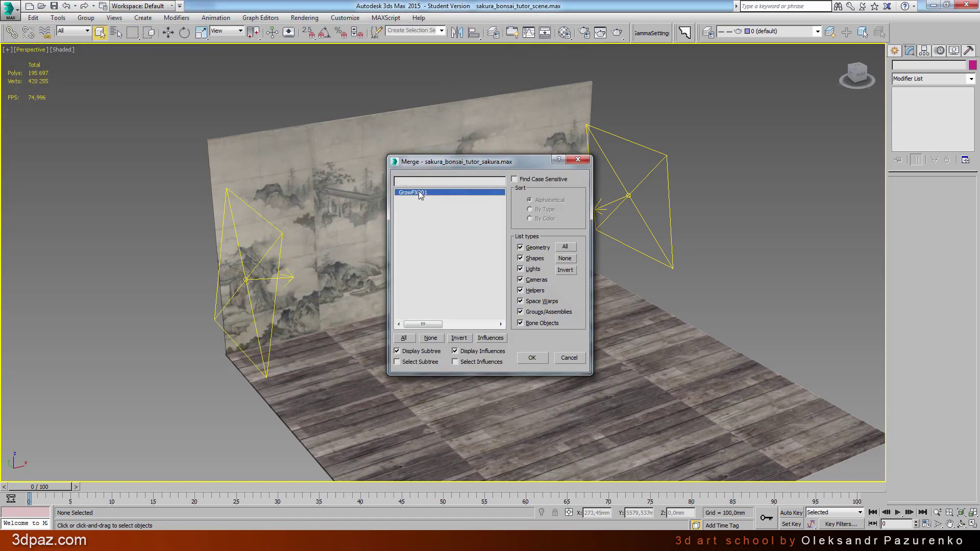
left_click(532, 357)
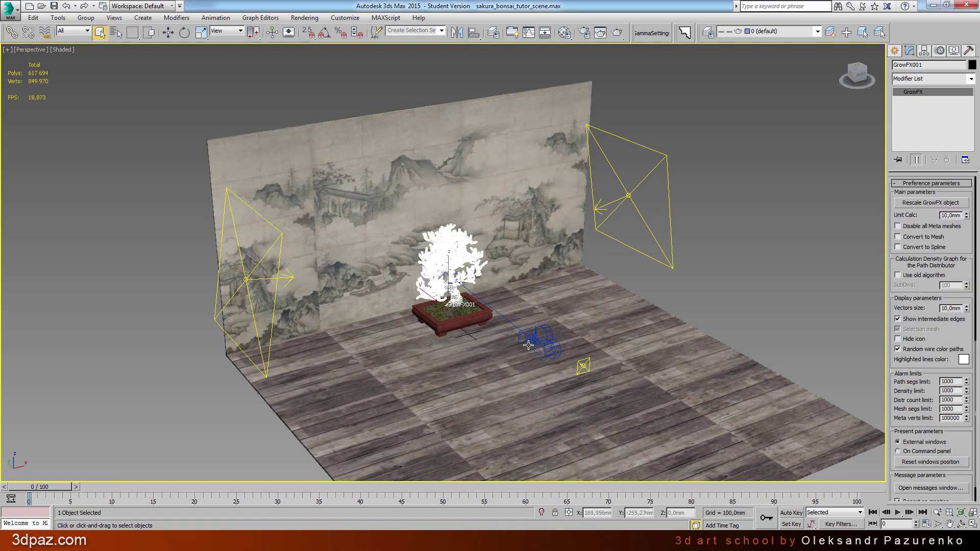
Step: Undo an accidental move so the tree stays in the pot, and frame it
left_click(168, 32)
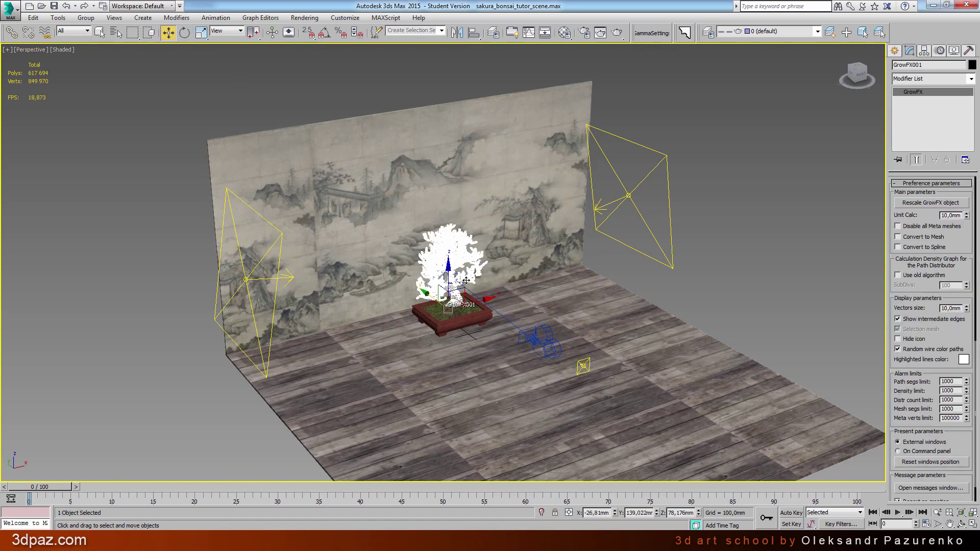
mouse_move(440, 302)
left_mouse_down()
mouse_move(527, 355)
mouse_move(433, 296)
left_mouse_up()
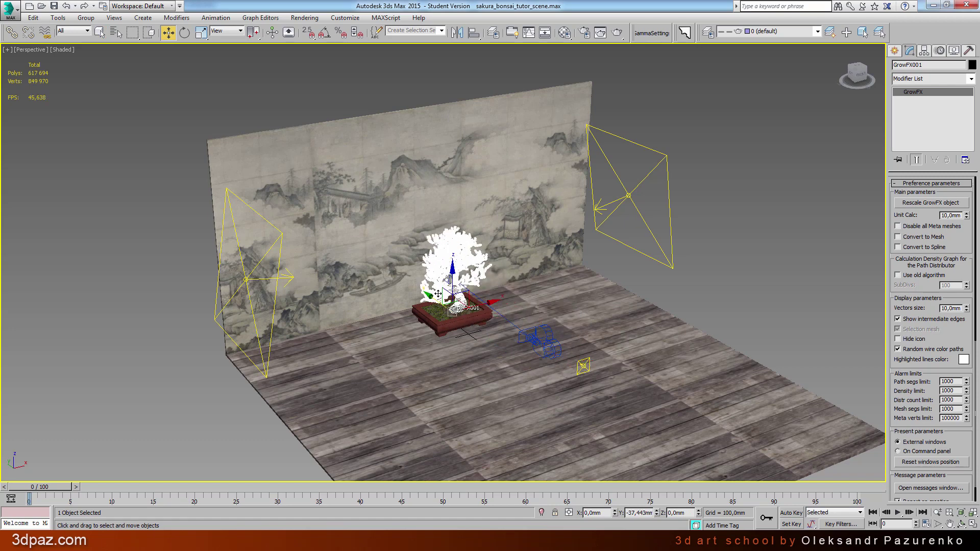
left_click(67, 6)
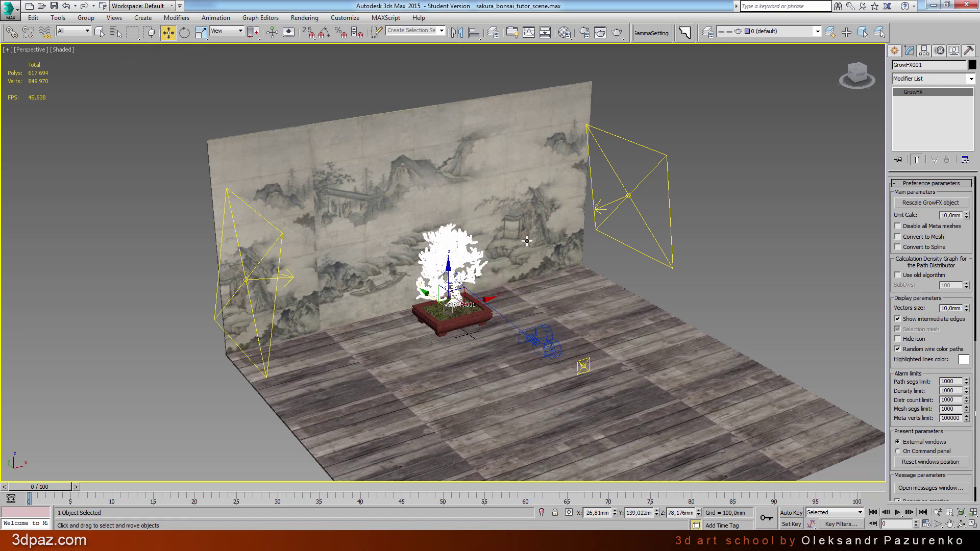
key("z")
left_click(962, 522)
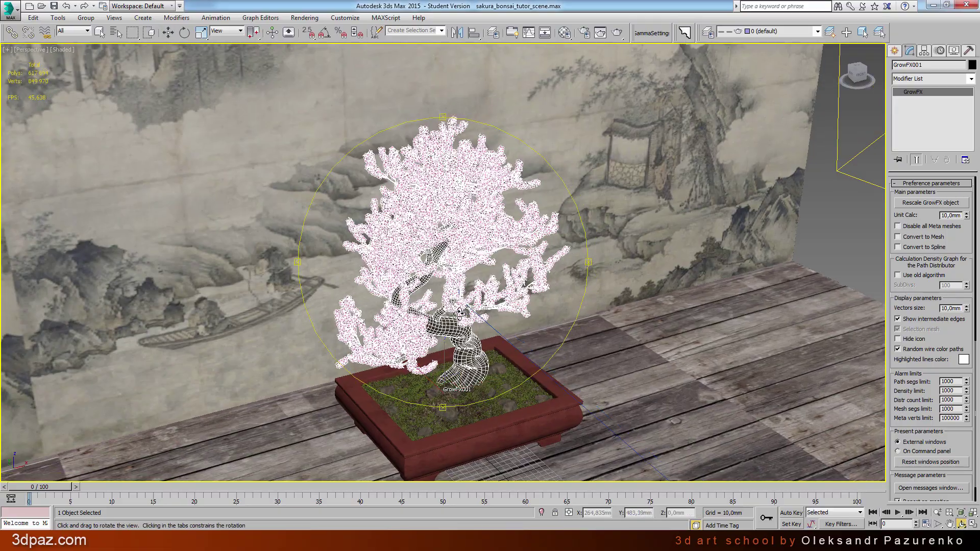
Step: Orbit around the bonsai, then view through Camera001 with Safe Frame on
mouse_move(459, 229)
left_mouse_down()
mouse_move(399, 315)
mouse_move(479, 314)
mouse_move(470, 332)
mouse_move(496, 297)
left_mouse_up()
scroll(479, 314, "down", 3)
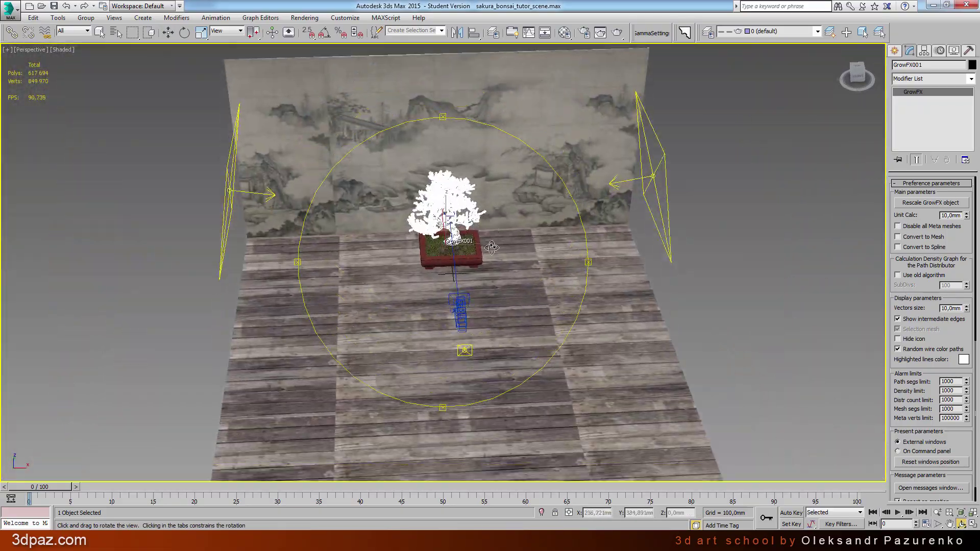
key("c")
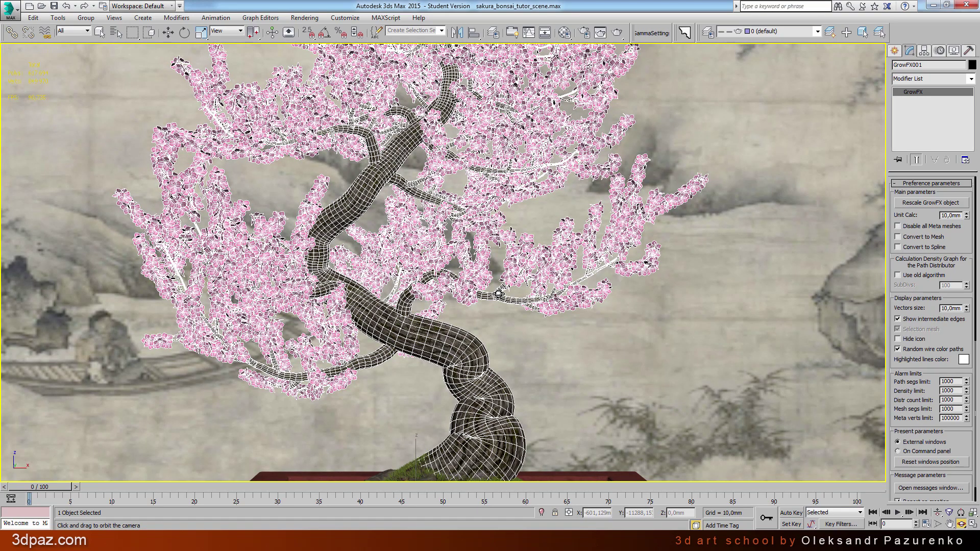
key("shift+f")
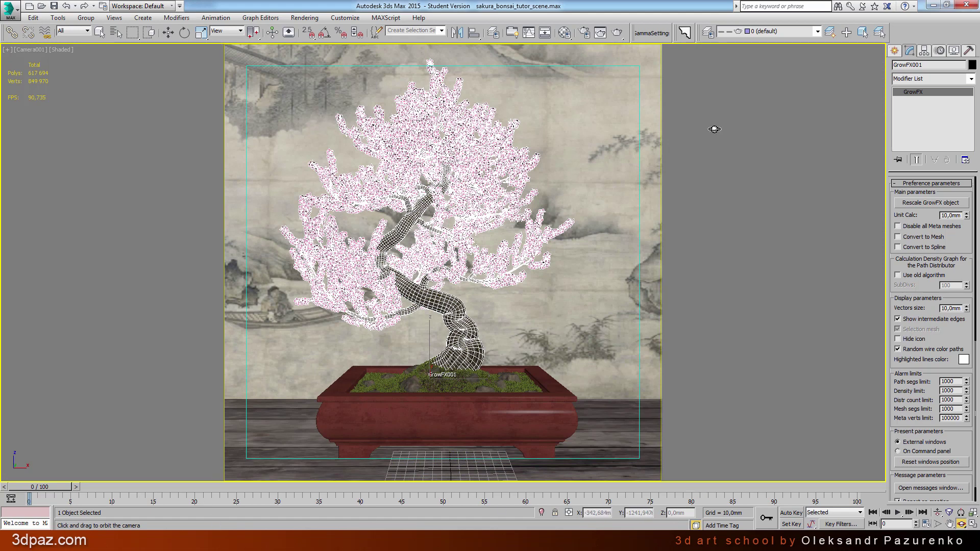
Step: Confirm the Render Setup output size is 1000×1000
left_click(584, 33)
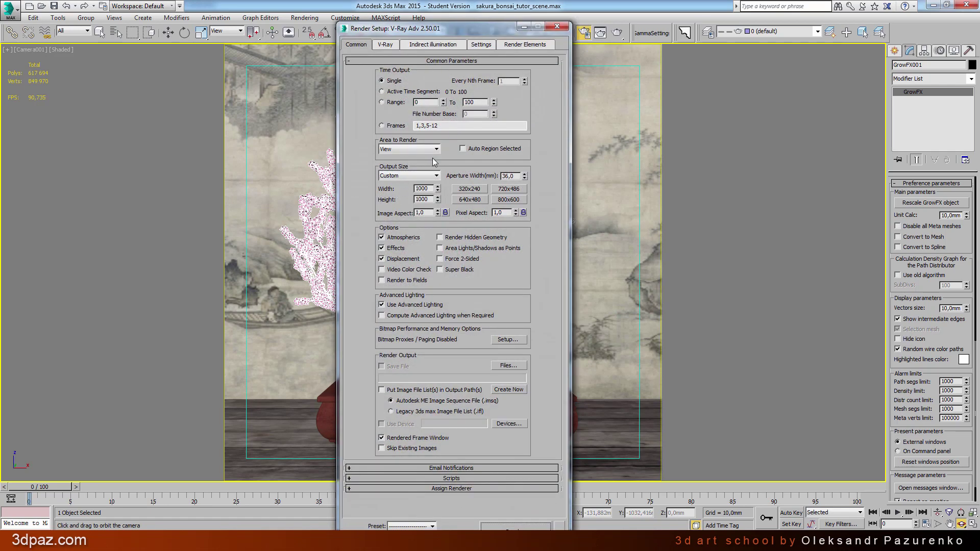
left_click(428, 189)
double_click(431, 187)
double_click(431, 199)
left_click(557, 26)
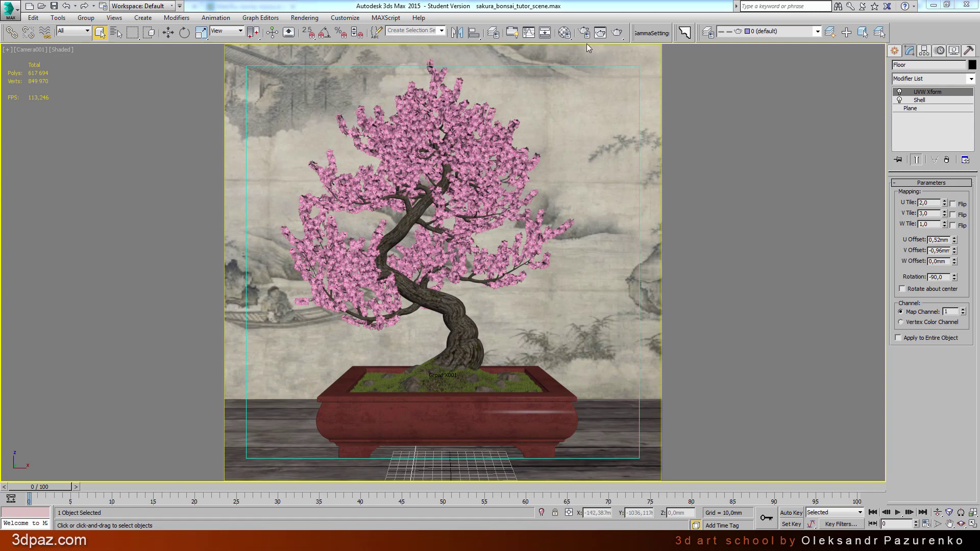
Step: Load the pot's vase_sakura_bonsai material into the Material Editor with the eyedropper
left_click(564, 32)
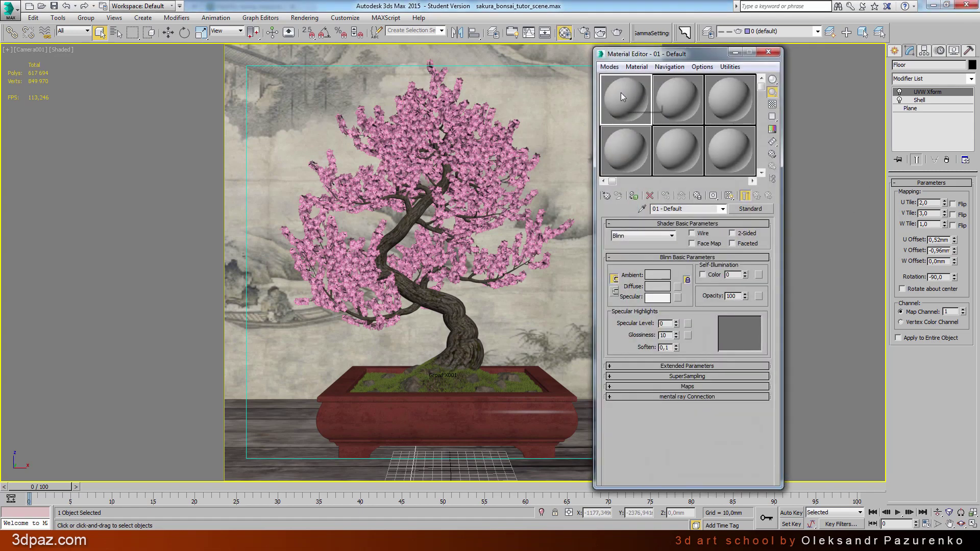
left_click(642, 209)
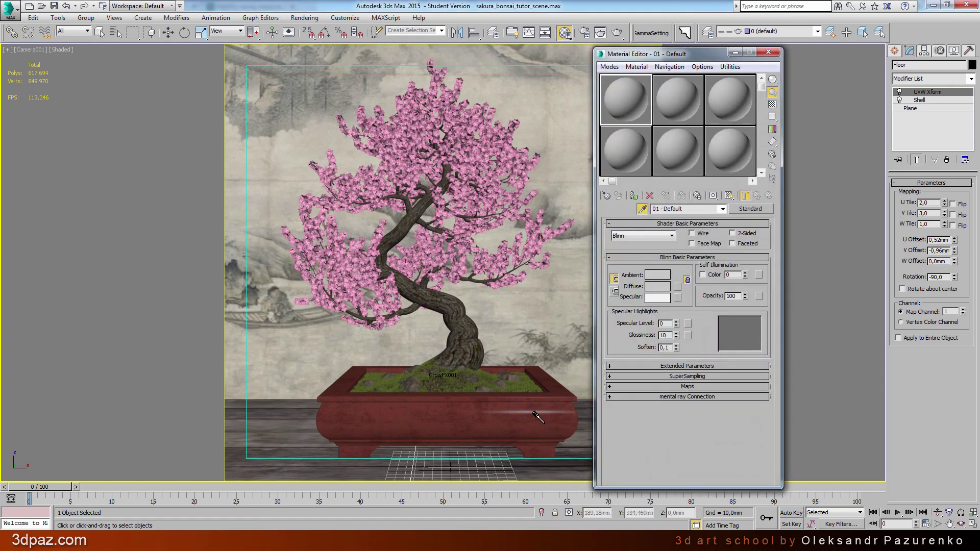
left_click(450, 413)
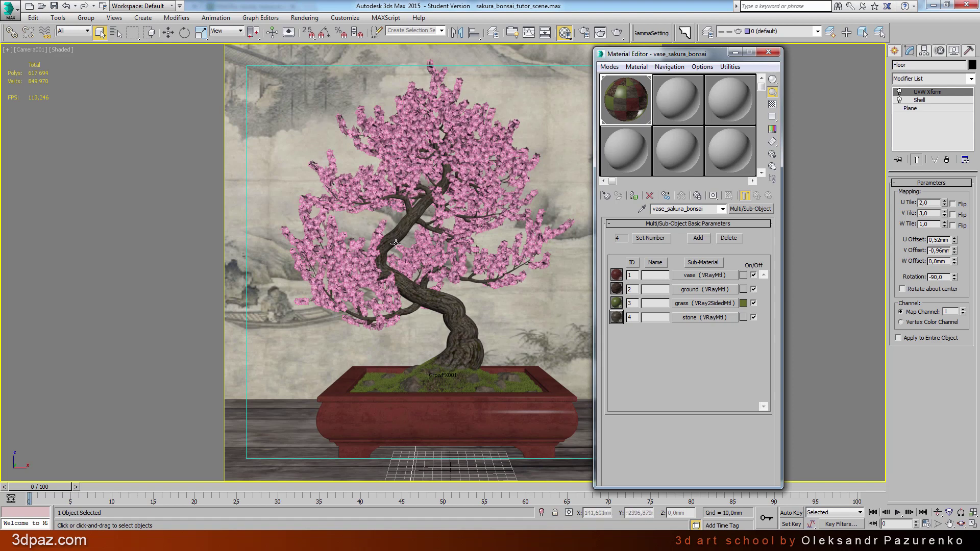
Step: Pick the tree's sakura material into the second sample slot with the eyedropper
left_click(672, 100)
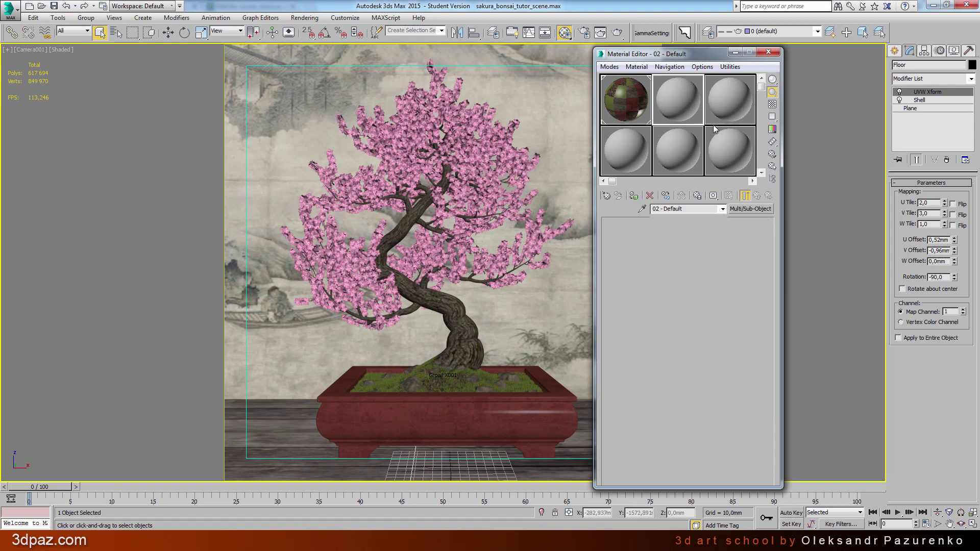
left_click(642, 209)
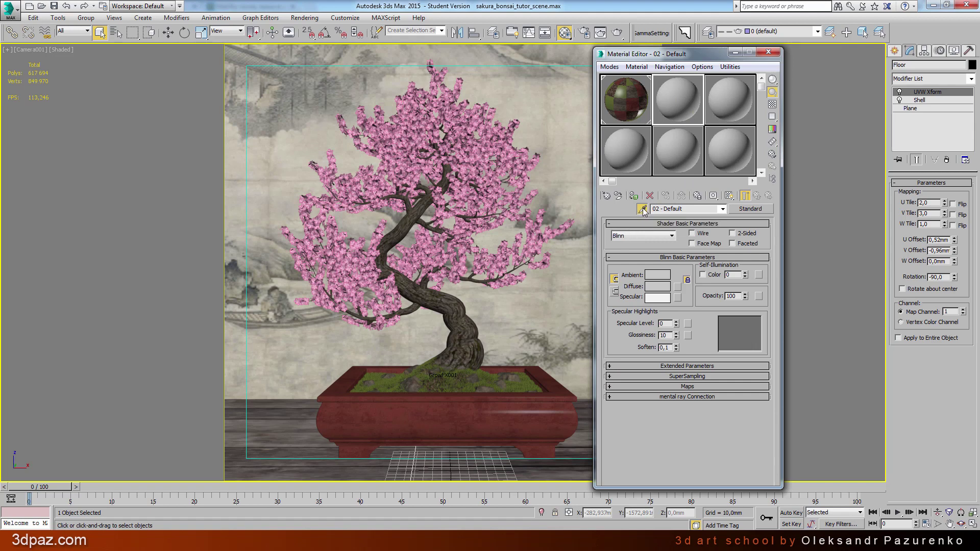
left_click(440, 302)
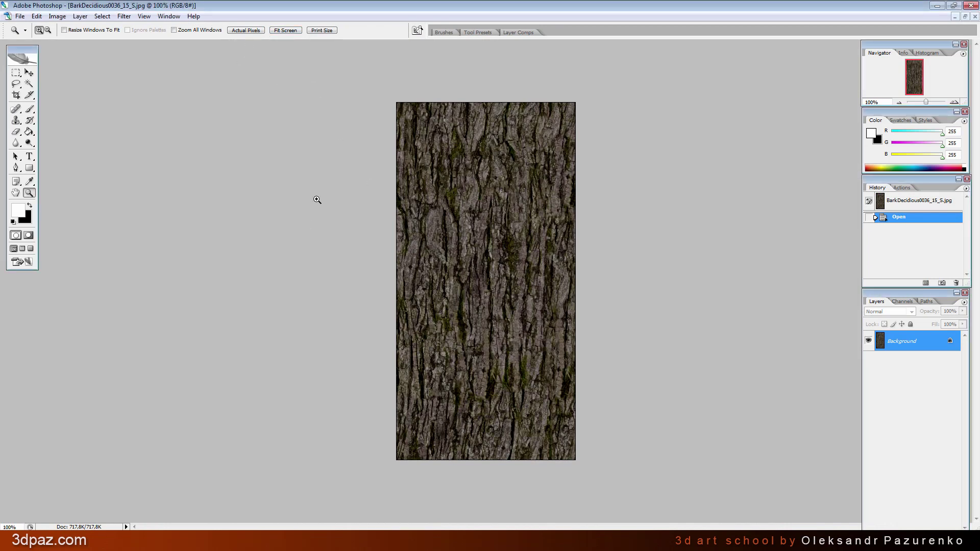
Step: Desaturate the bark texture and apply Brightness/Contrast of 15 and 5
left_click(57, 17)
mouse_move(74, 41)
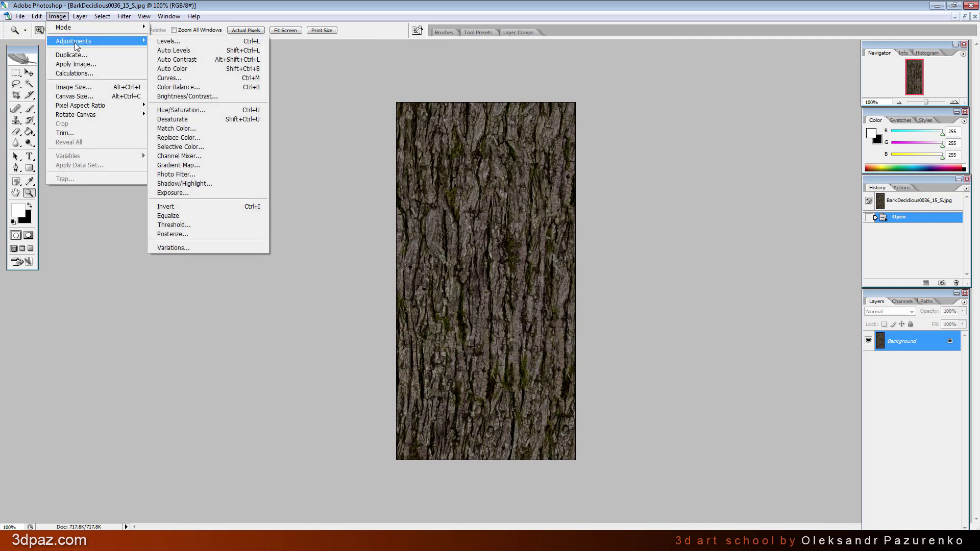
left_click(186, 120)
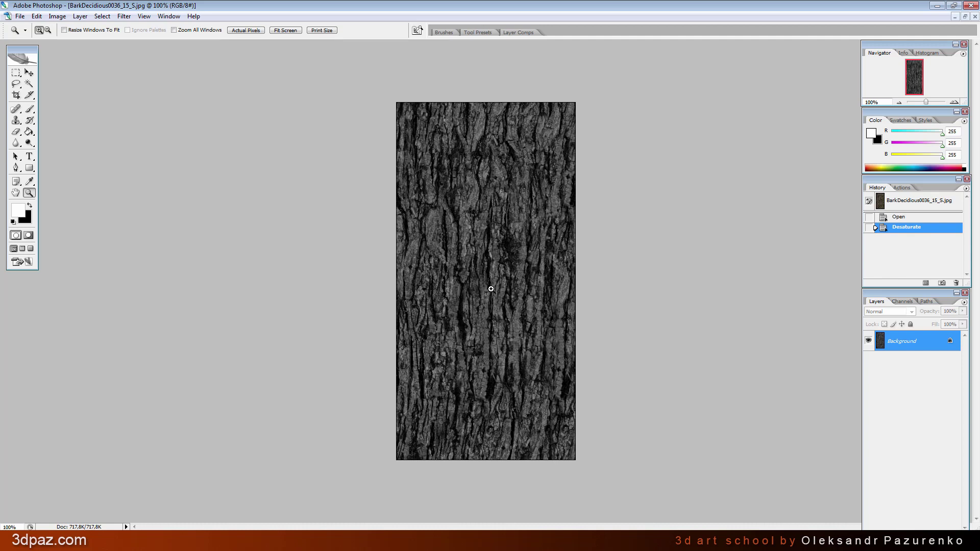
left_click(58, 16)
mouse_move(73, 40)
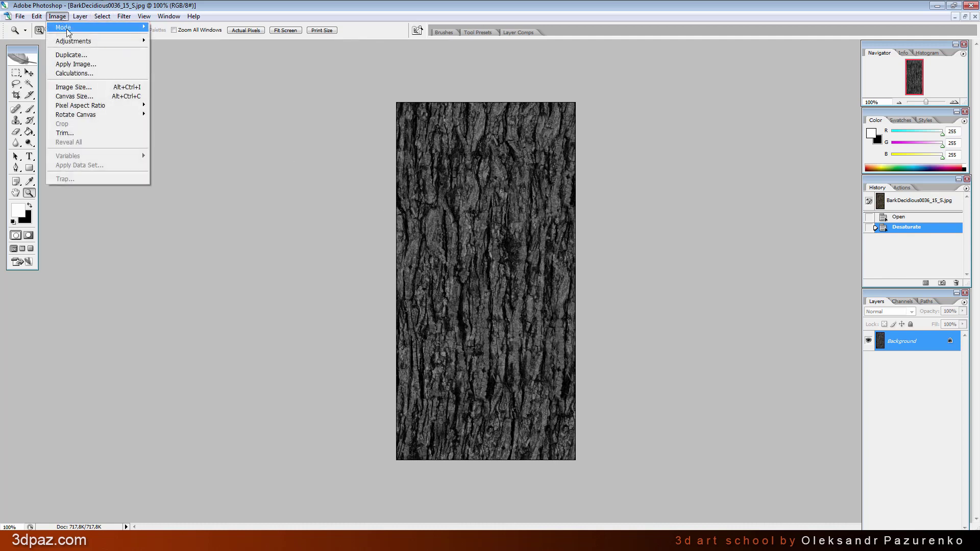
left_click(199, 96)
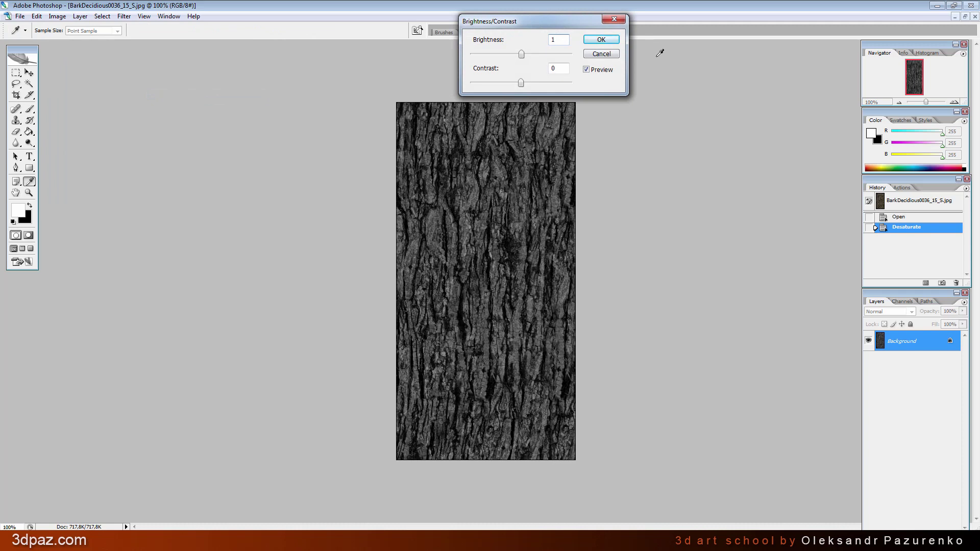
type("5")
double_click(564, 71)
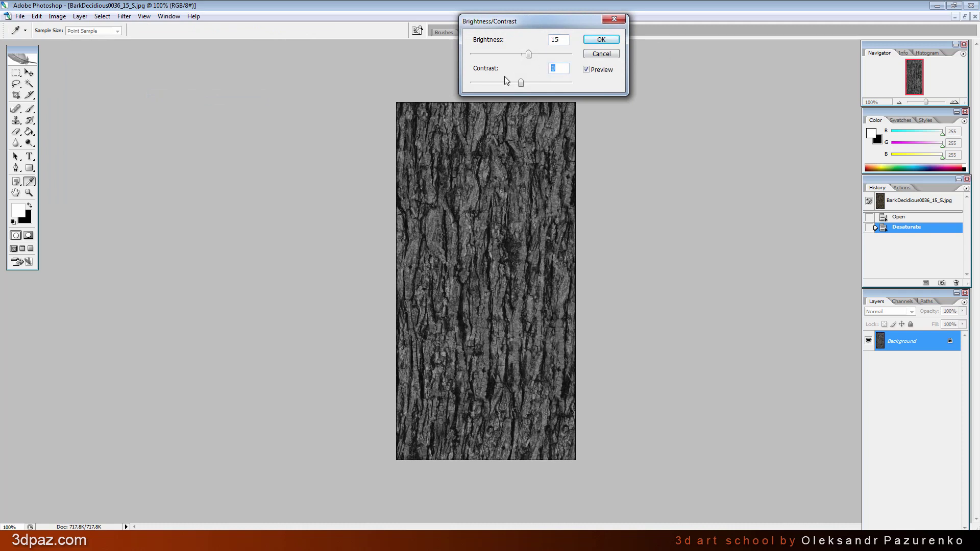
type("5")
left_click(601, 39)
key("z")
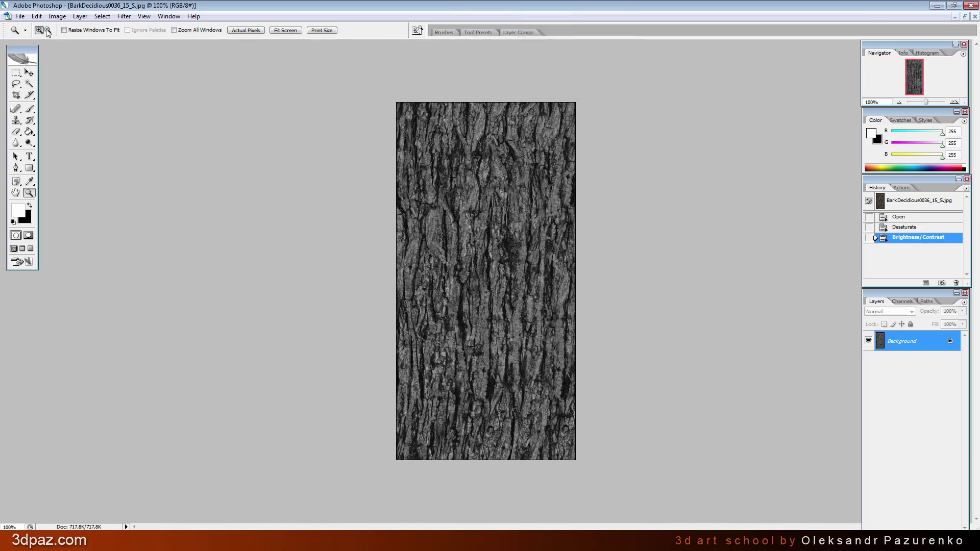
Step: Save the texture as a JPEG named BarkDecidious0036_15_S_bump.jpg
left_click(20, 16)
left_click(56, 129)
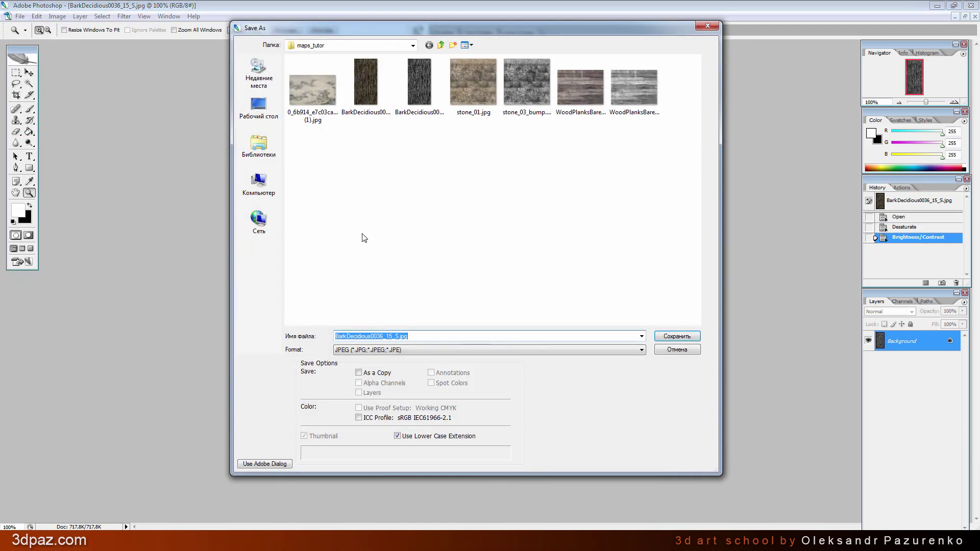
left_click(386, 351)
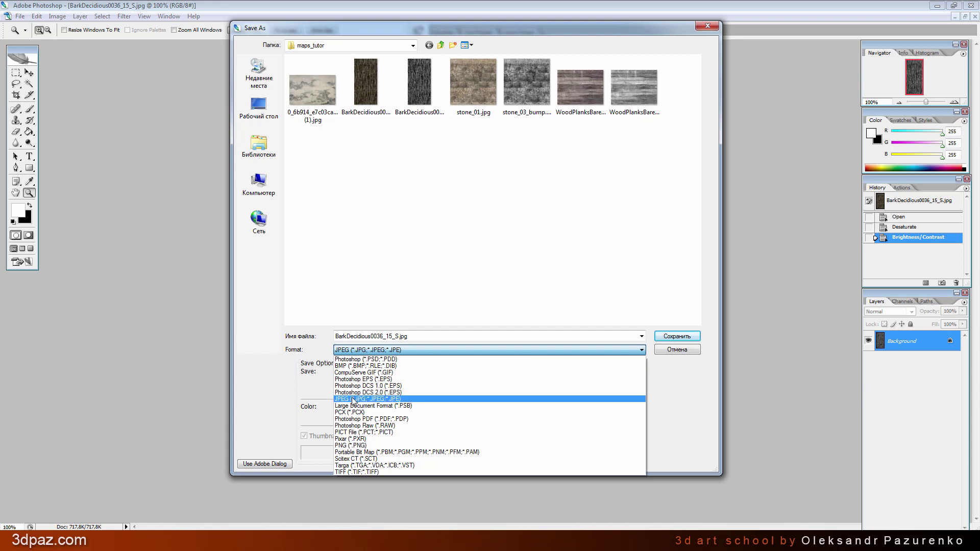
left_click(356, 399)
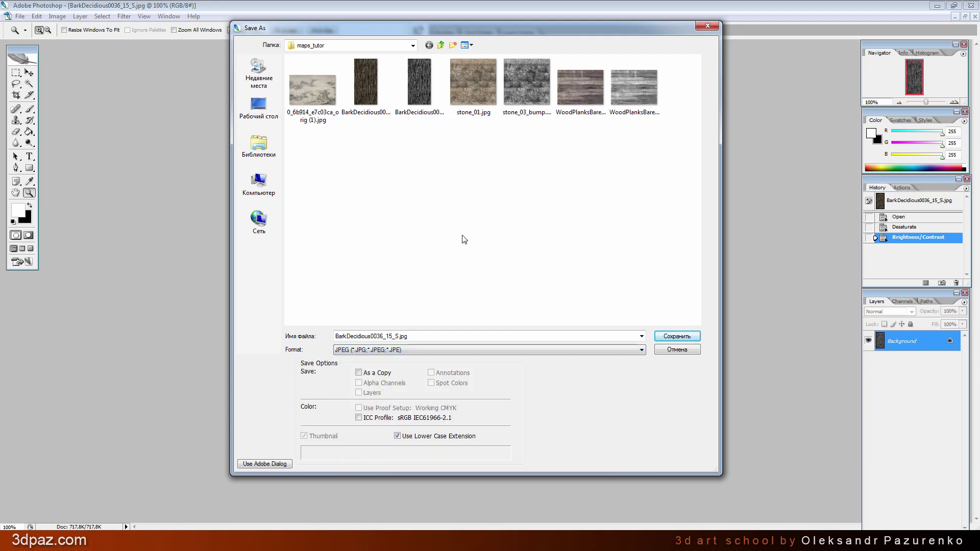
left_click(420, 84)
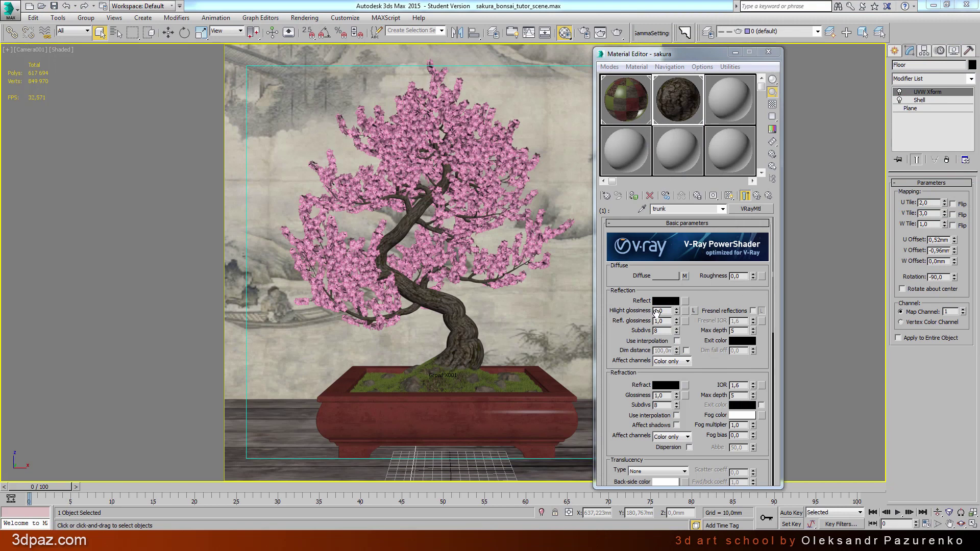
Step: Load BarkDecidious0036_15_S_bump.jpg as a Bitmap in the trunk material's Reflect map slot
left_click(684, 301)
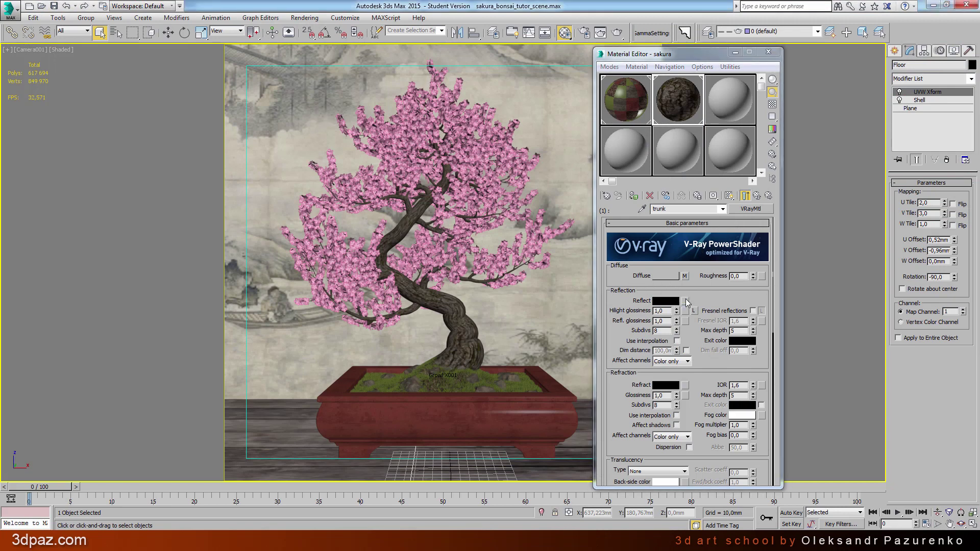
left_click(443, 100)
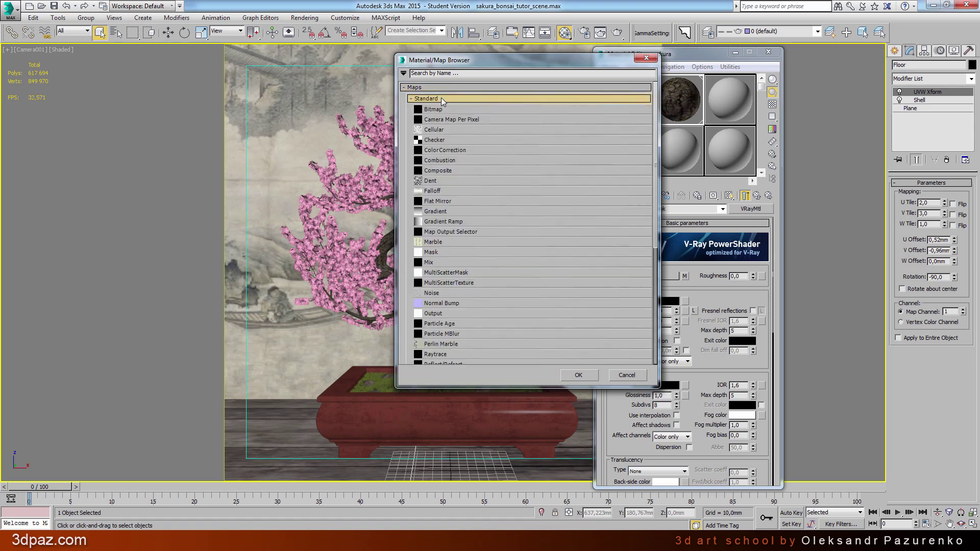
double_click(441, 97)
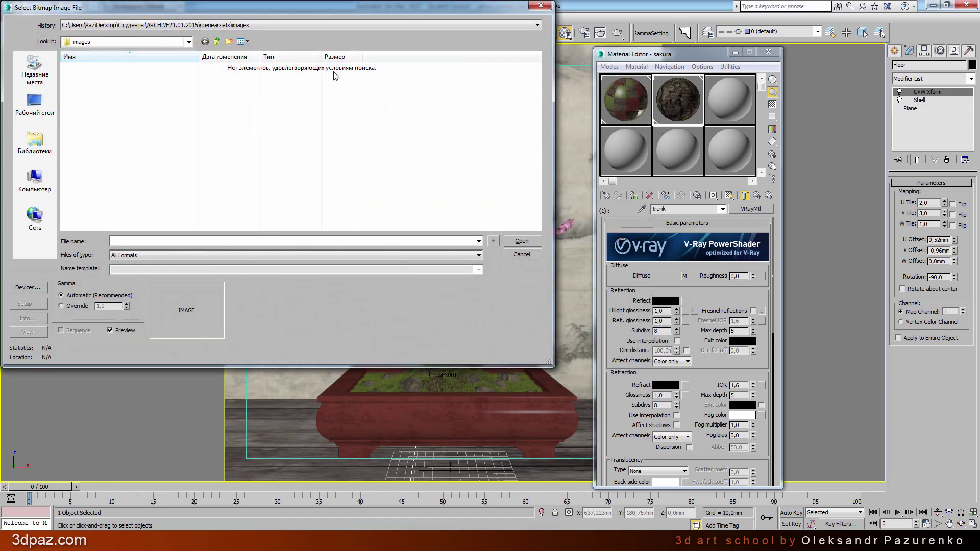
left_click(289, 25)
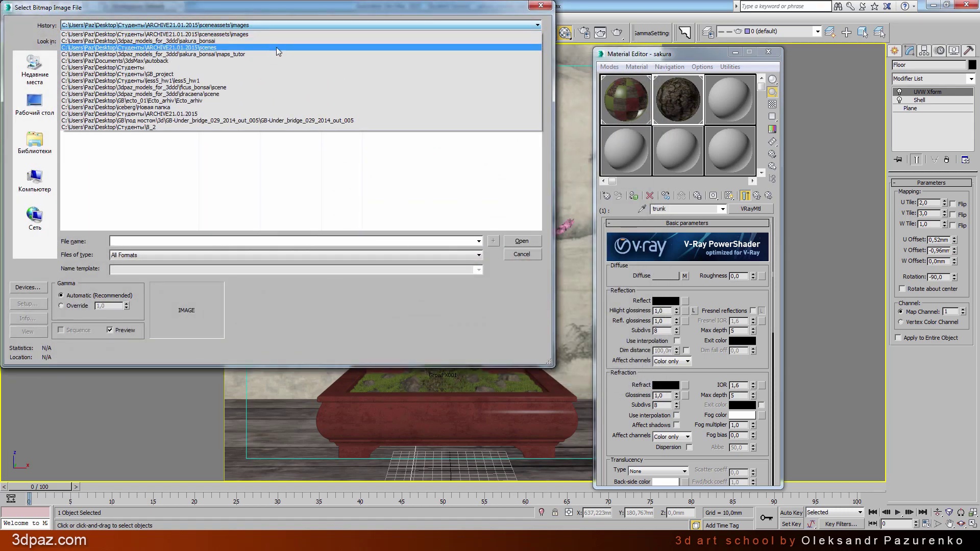
left_click(273, 53)
left_click(203, 95)
double_click(203, 96)
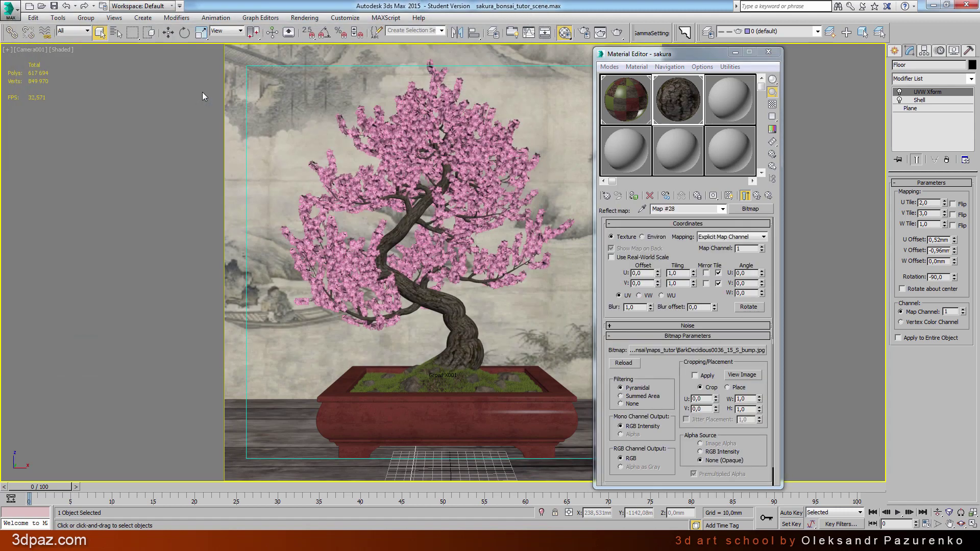
left_click(757, 196)
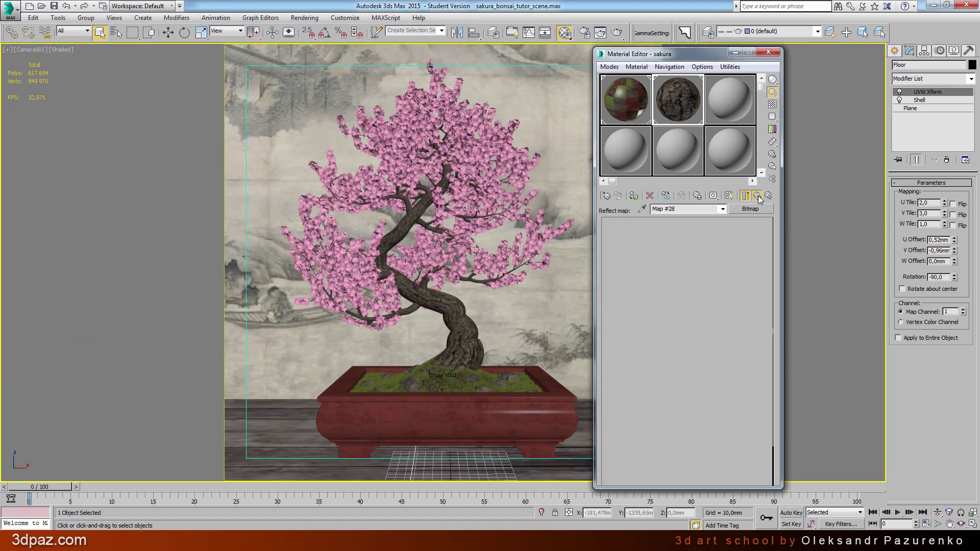
Step: Set highlight glossiness 0.7, reflection glossiness 0.75, Fresnel on and reflection subdivs 24
left_click_drag(619, 311, 619, 291)
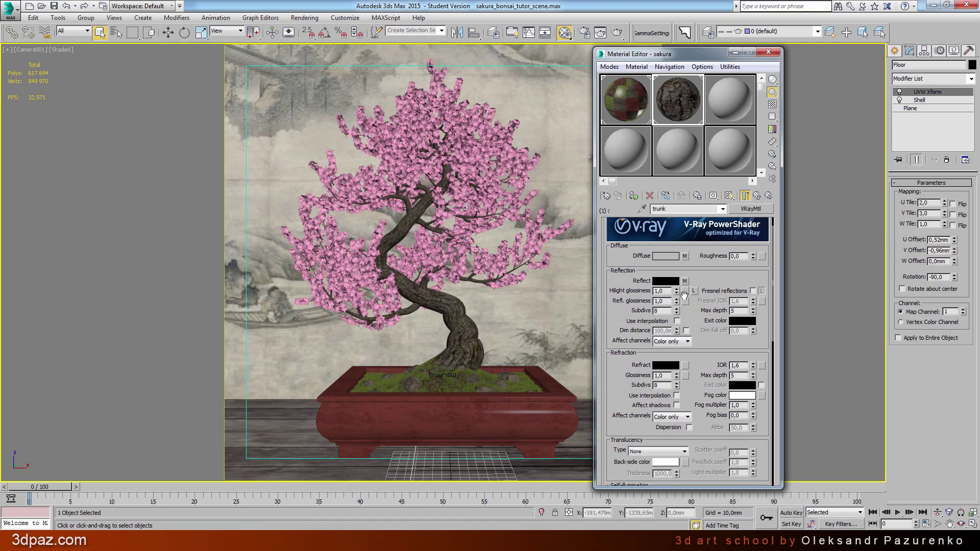
left_click(676, 293)
double_click(663, 291)
key("Return")
left_click(677, 303)
type("0,75")
key("Return")
left_click(753, 292)
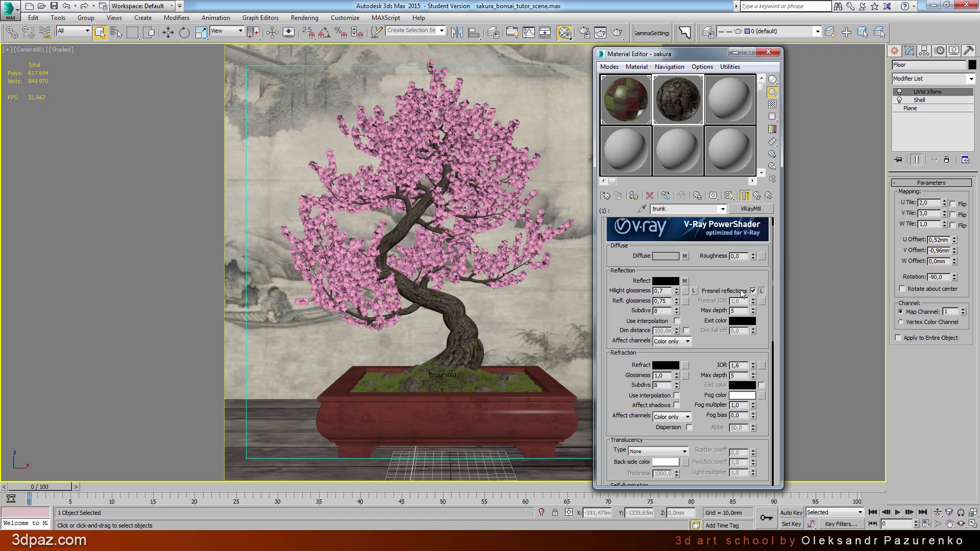
double_click(661, 312)
type("24")
Step: Instance the bark reflection map into the Bump slot and set bump strength to 10
scroll(641, 349, "down", 5)
scroll(679, 308, "down", 5)
scroll(679, 307, "down", 3)
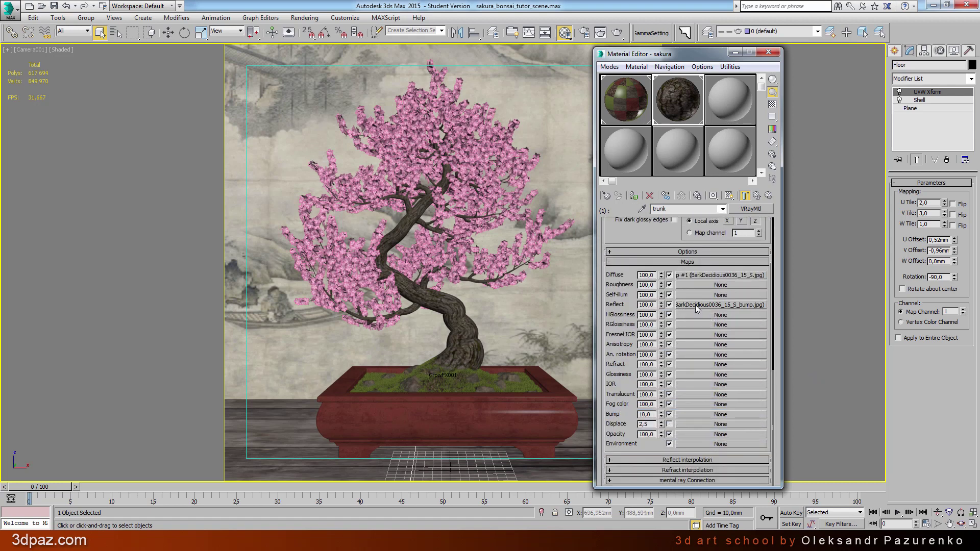
left_click_drag(700, 305, 697, 376)
left_click_drag(687, 415, 687, 415)
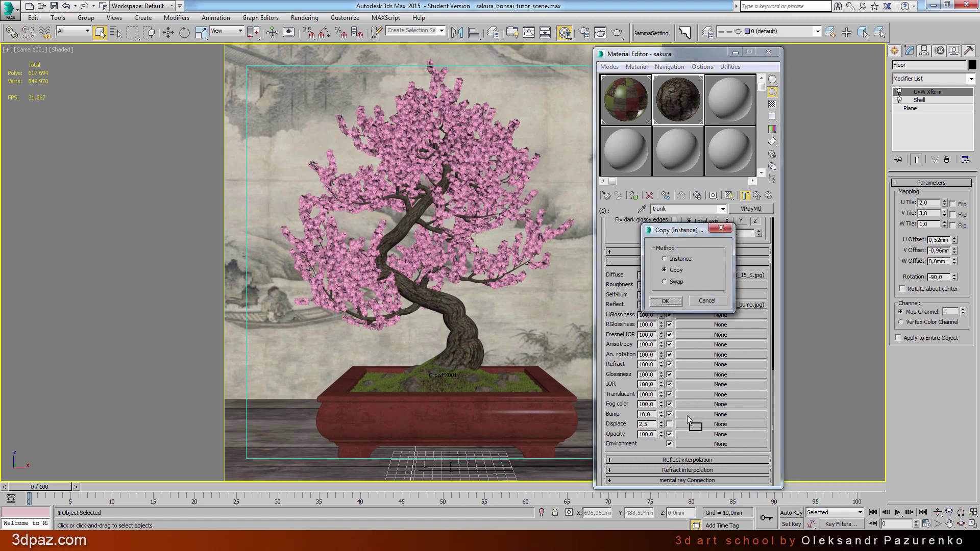
left_click(664, 259)
left_click(665, 301)
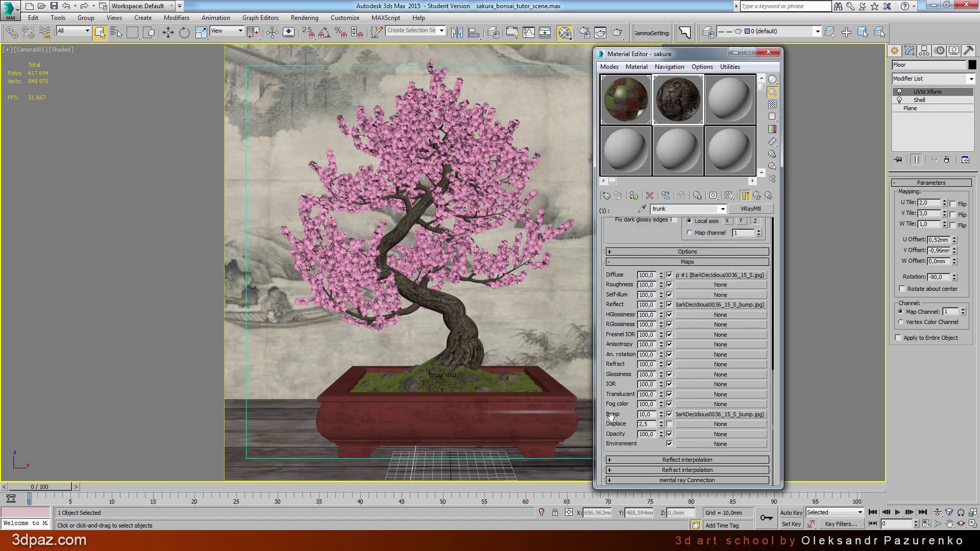
left_click_drag(651, 414, 631, 414)
key("Return")
Step: Preview the trunk material enlarged, then return to the sakura Multi/Sub-Object material
left_click_drag(612, 352, 615, 436)
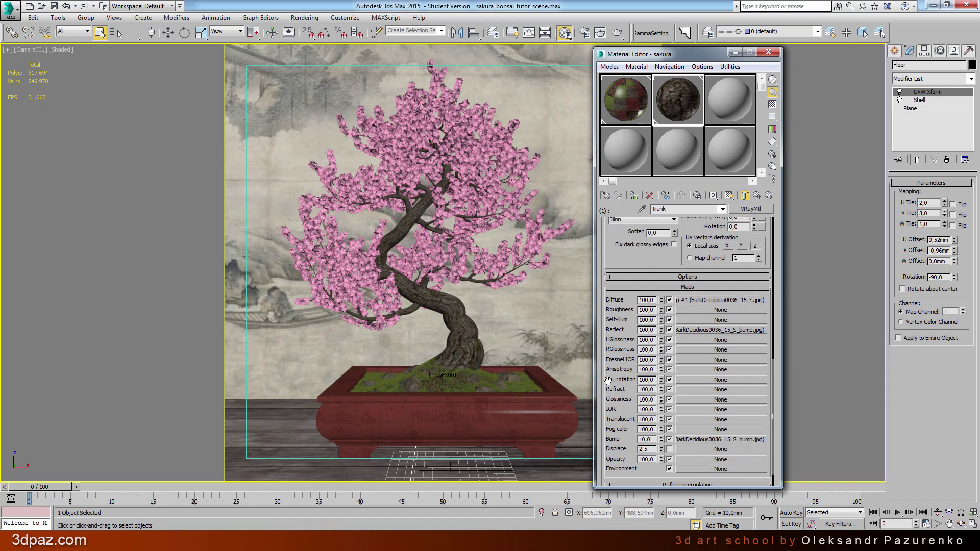
double_click(692, 105)
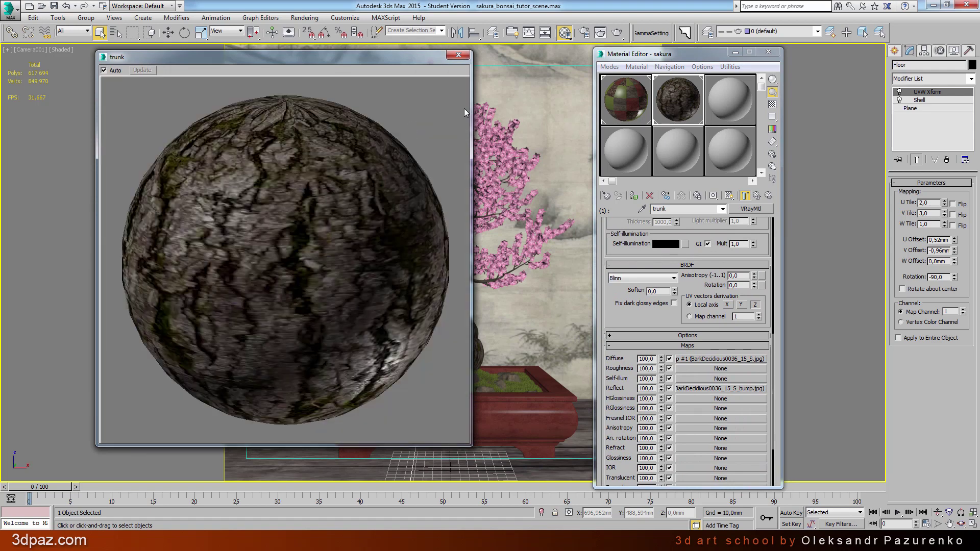
left_click(458, 56)
left_click(758, 196)
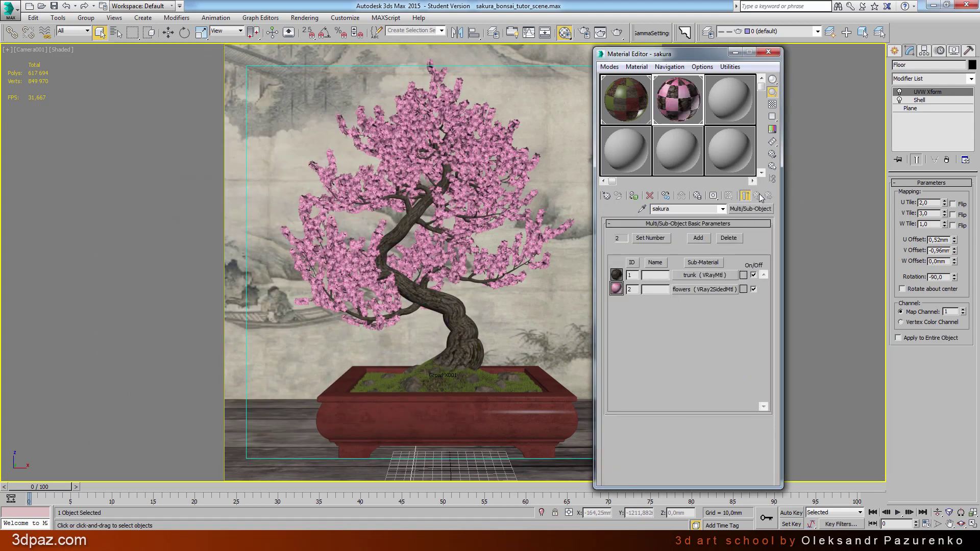
Step: Open the flowers sub-material, review its reflection colour, glossiness and subdivs, and list material types
left_click(715, 291)
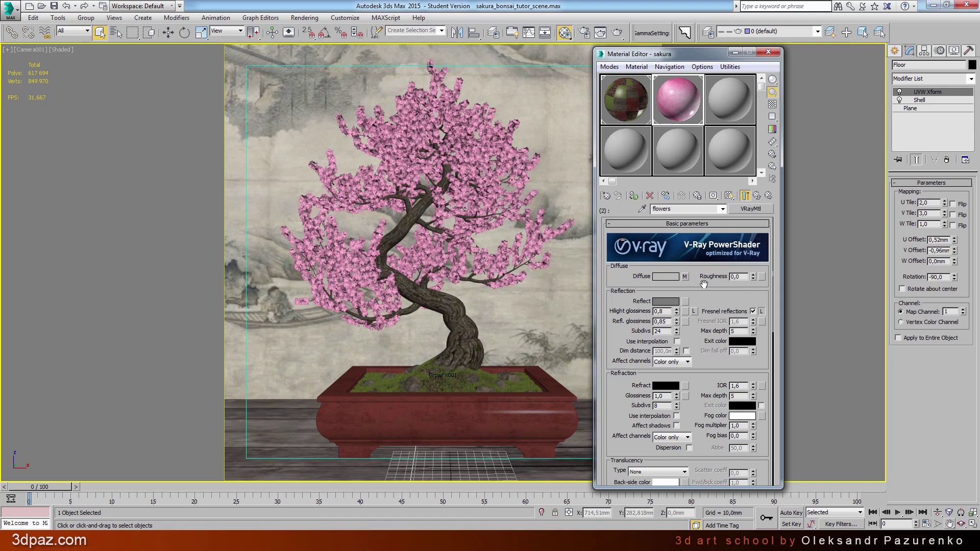
scroll(619, 305, "down", 2)
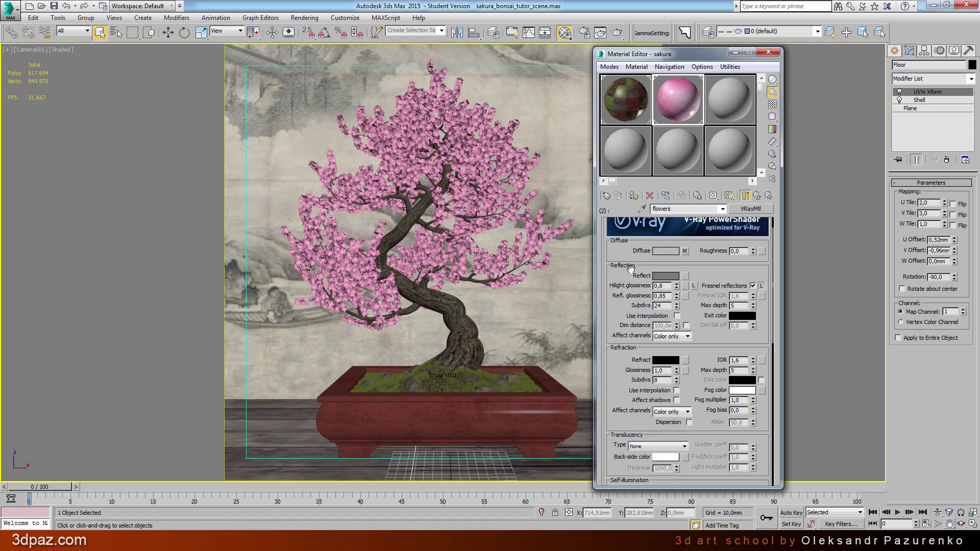
left_click(673, 277)
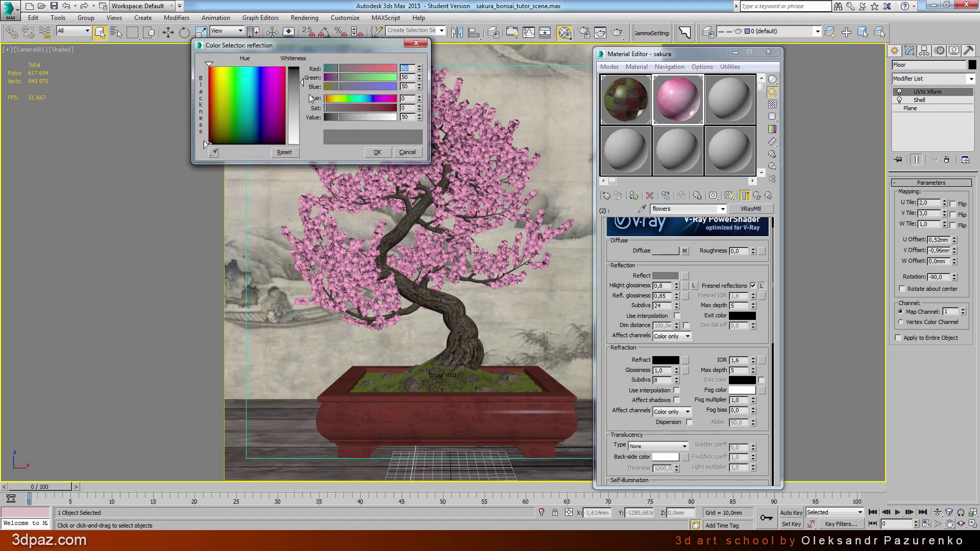
double_click(404, 117)
left_click(378, 152)
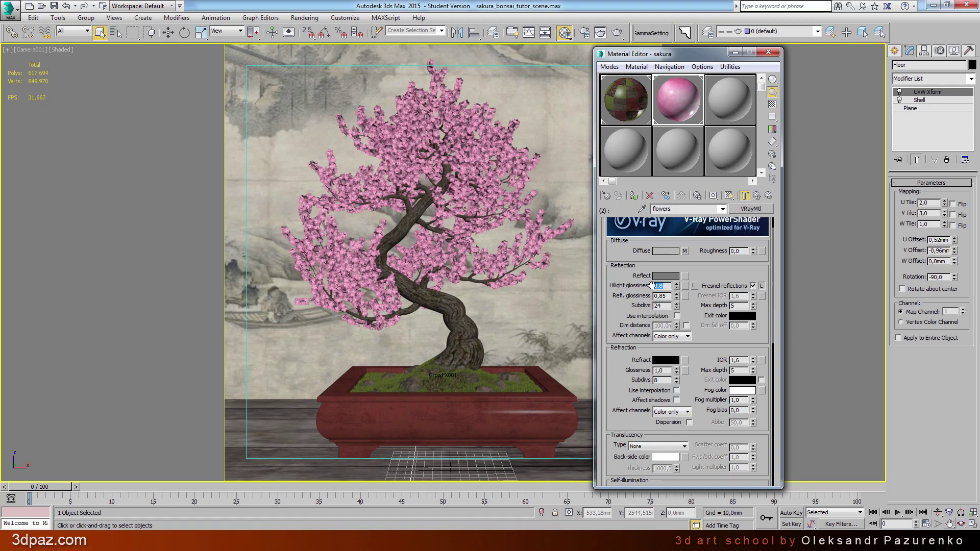
type("0,8")
double_click(660, 296)
double_click(664, 306)
mouse_move(621, 308)
left_mouse_down()
mouse_move(613, 290)
mouse_move(607, 357)
left_mouse_up()
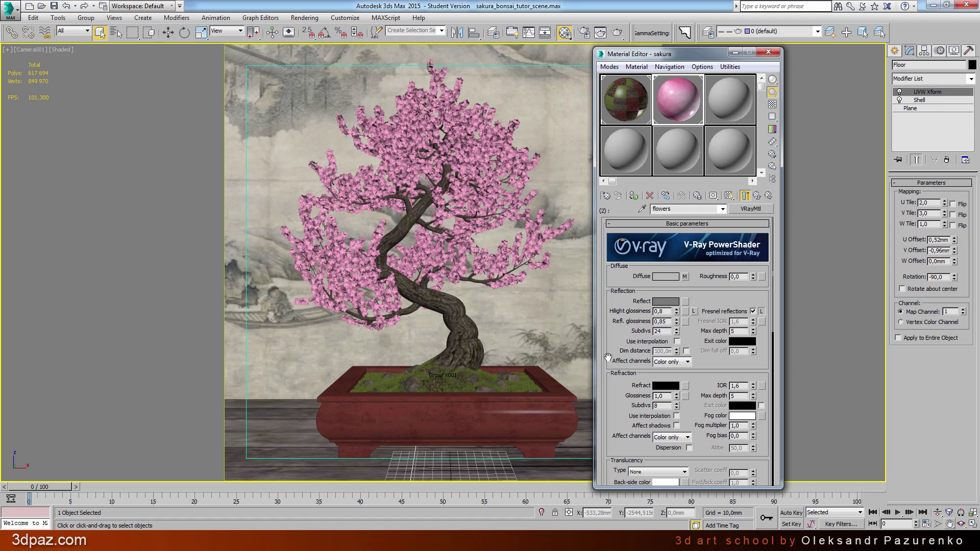
left_click(752, 210)
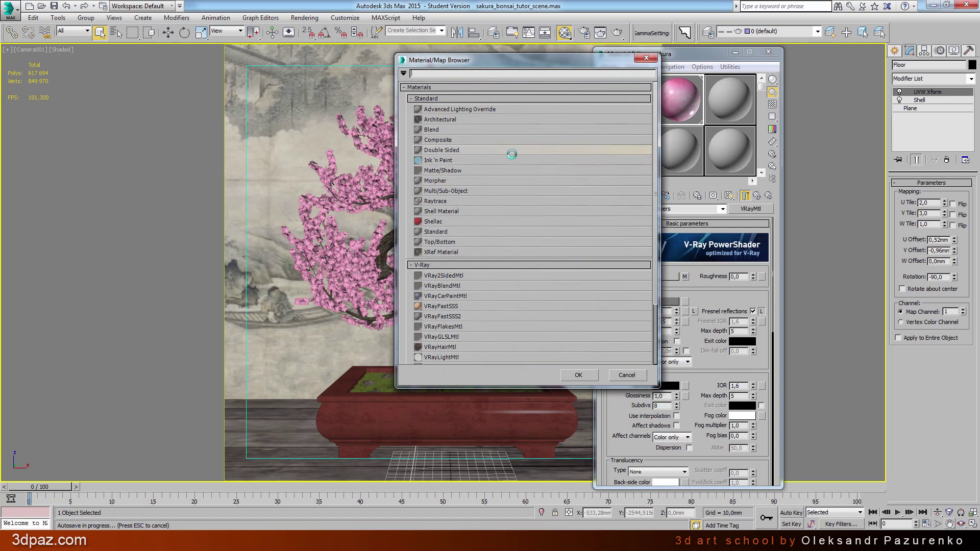
scroll(469, 276, "down", 1)
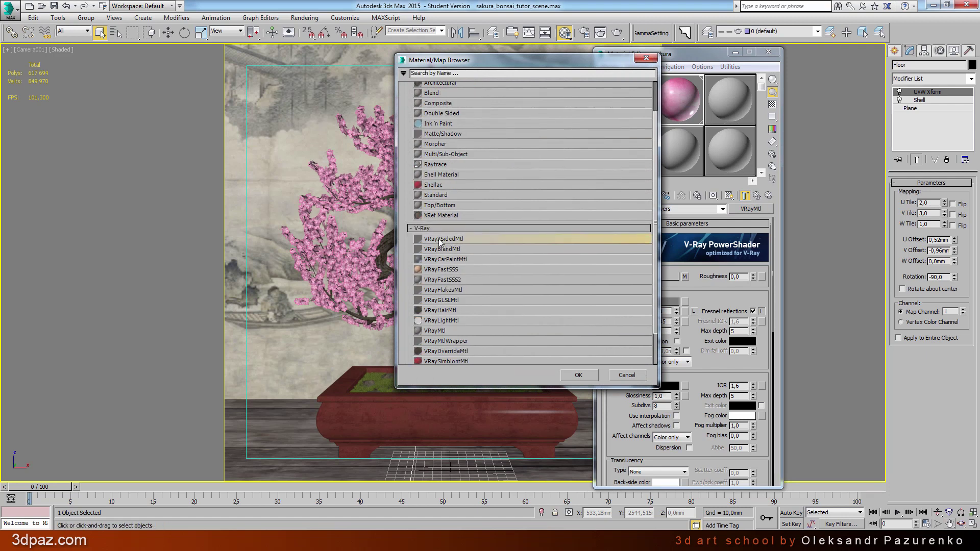
Step: Replace flowers with a VRay2SidedMtl, keeping the old material, and set its translucency colour
left_click(586, 378)
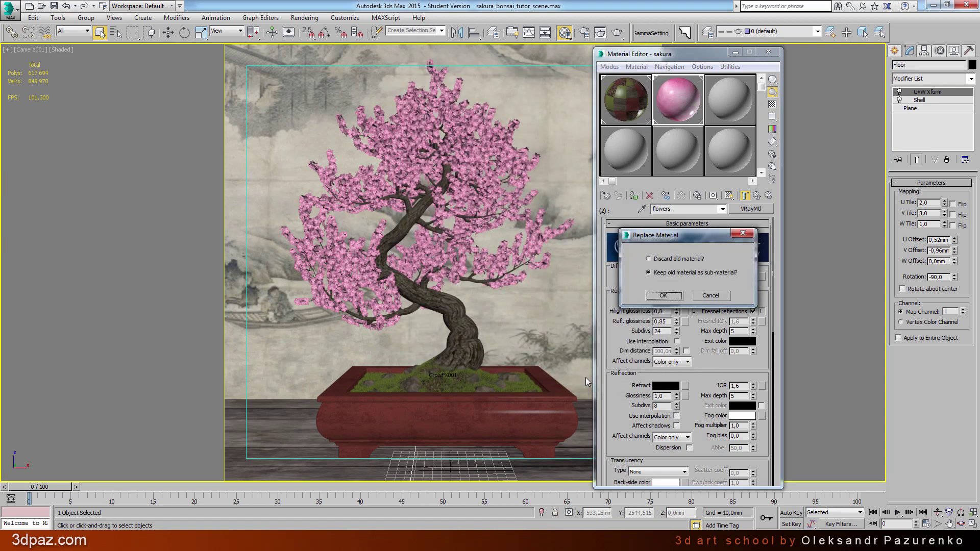
left_click(662, 275)
left_click(665, 297)
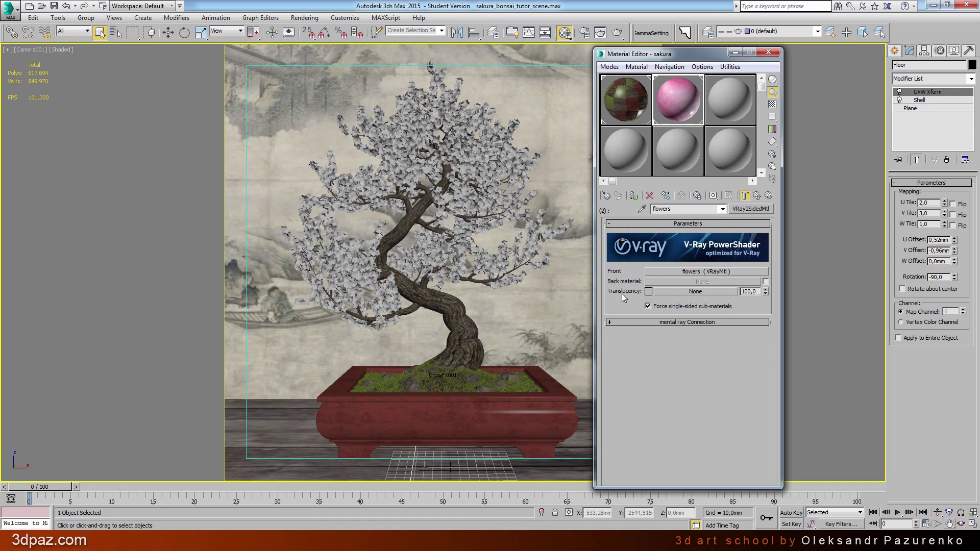
left_click(648, 291)
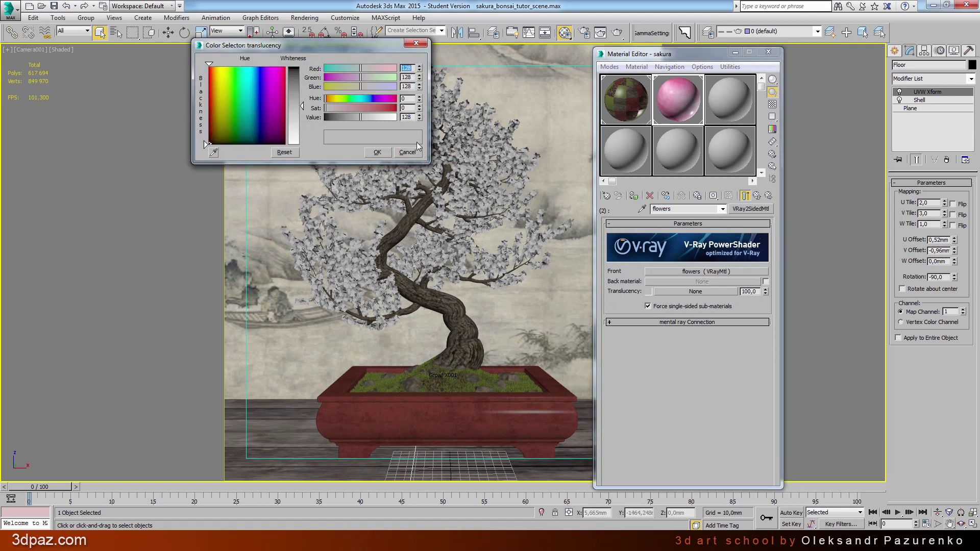
double_click(412, 116)
left_click(380, 153)
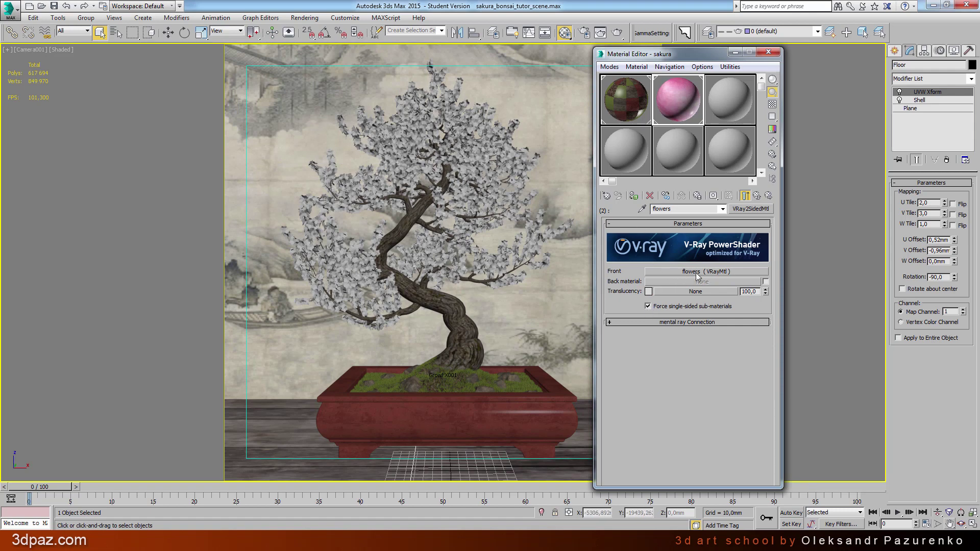
Step: Show the front flowers material's pink texture in the viewport and return to the sakura material
left_click(674, 270)
left_click(729, 198)
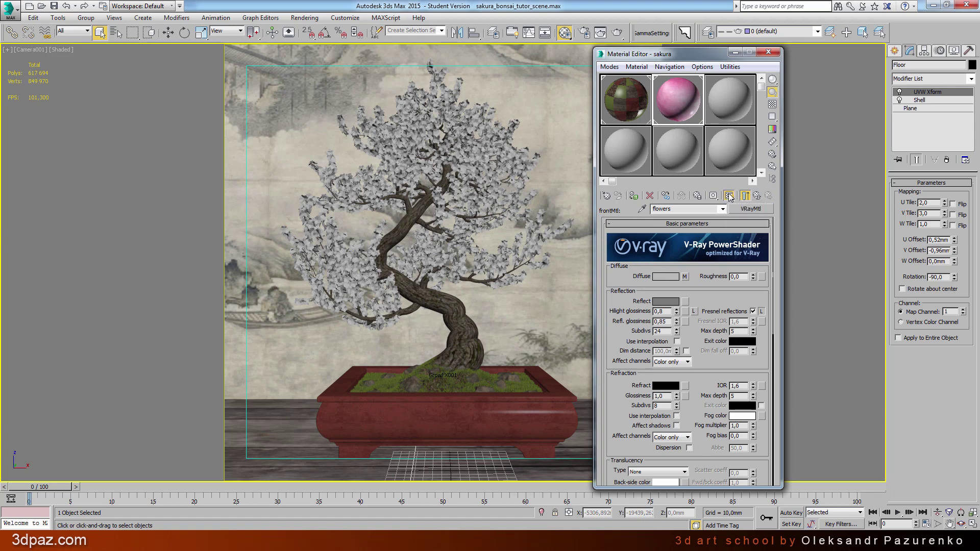
left_click(759, 197)
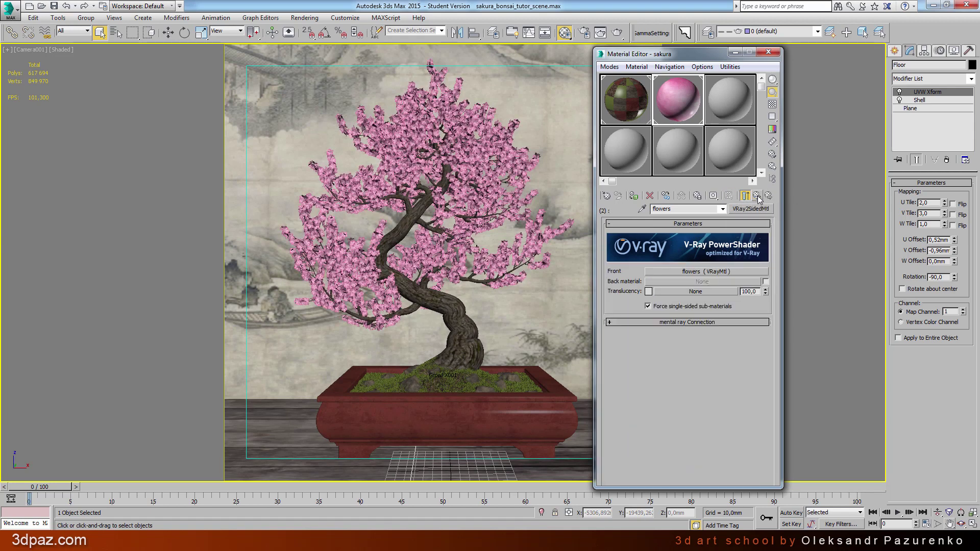
left_click(758, 196)
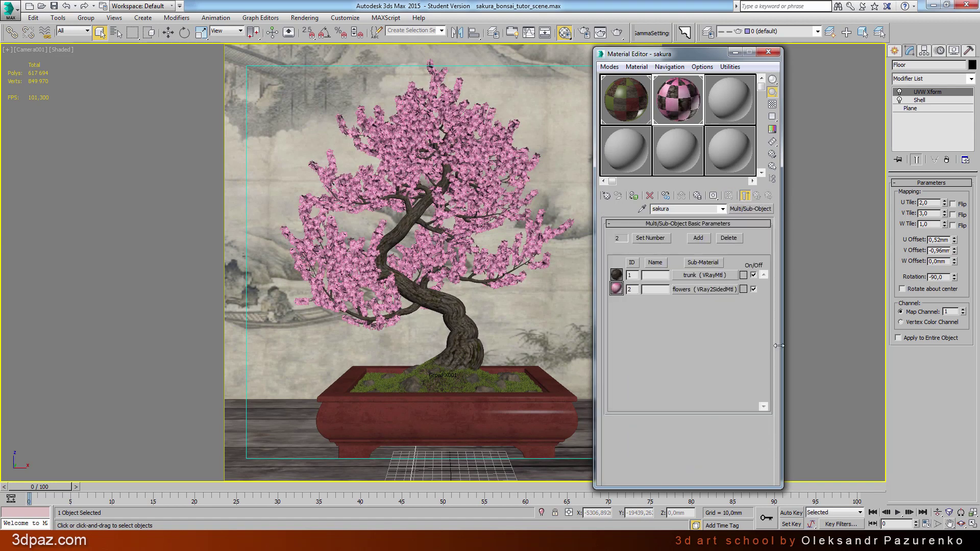
Step: Close the material editor and review the V-Ray irradiance map and light cache GI settings
left_click(772, 55)
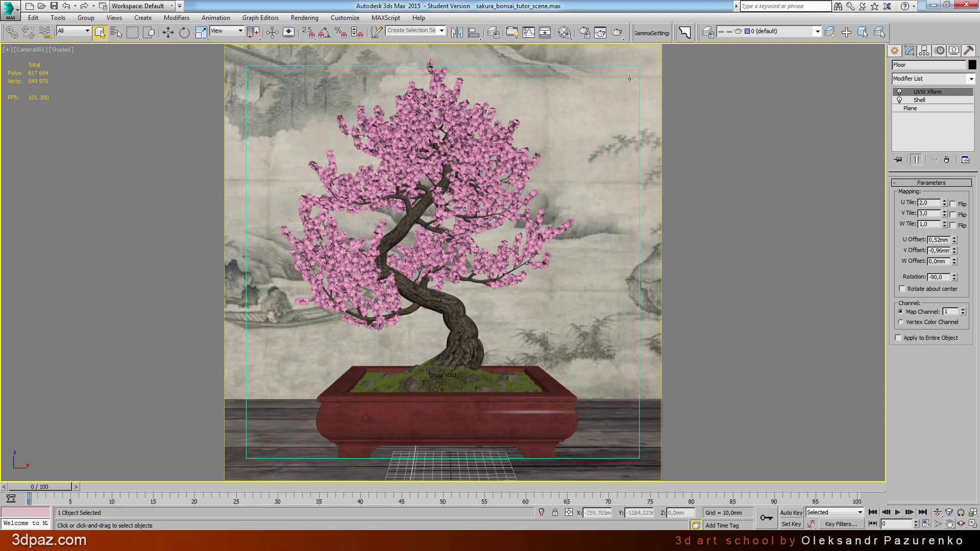
left_click(585, 34)
left_click(382, 45)
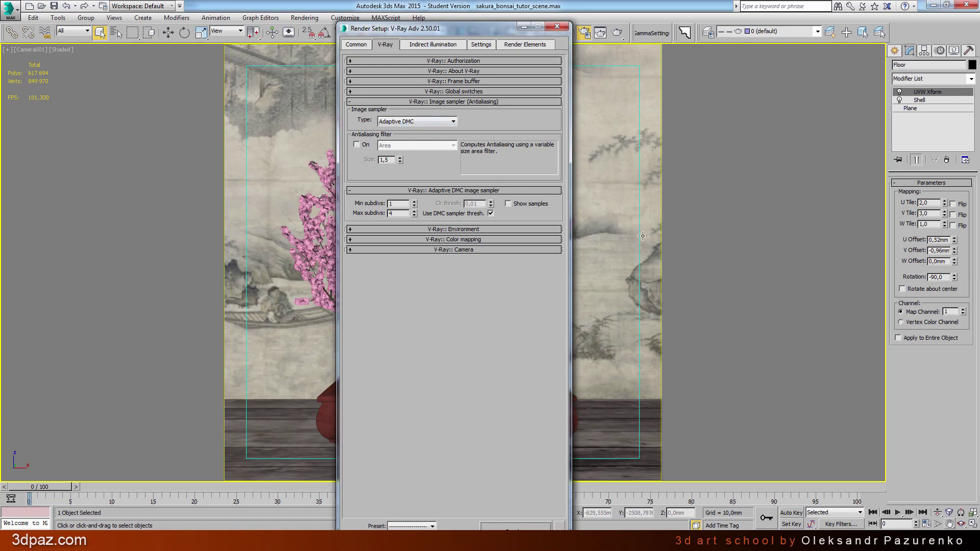
left_click(437, 48)
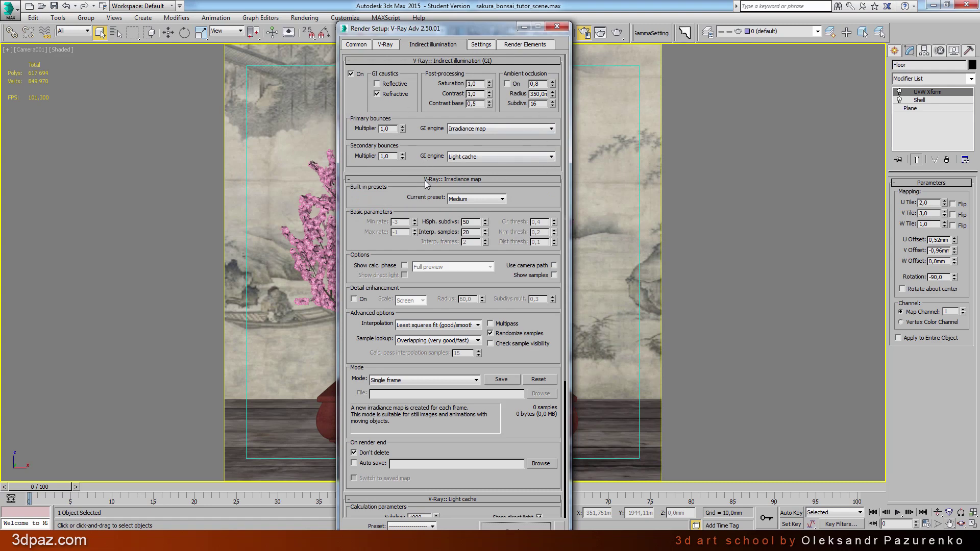
left_click_drag(357, 201, 376, 103)
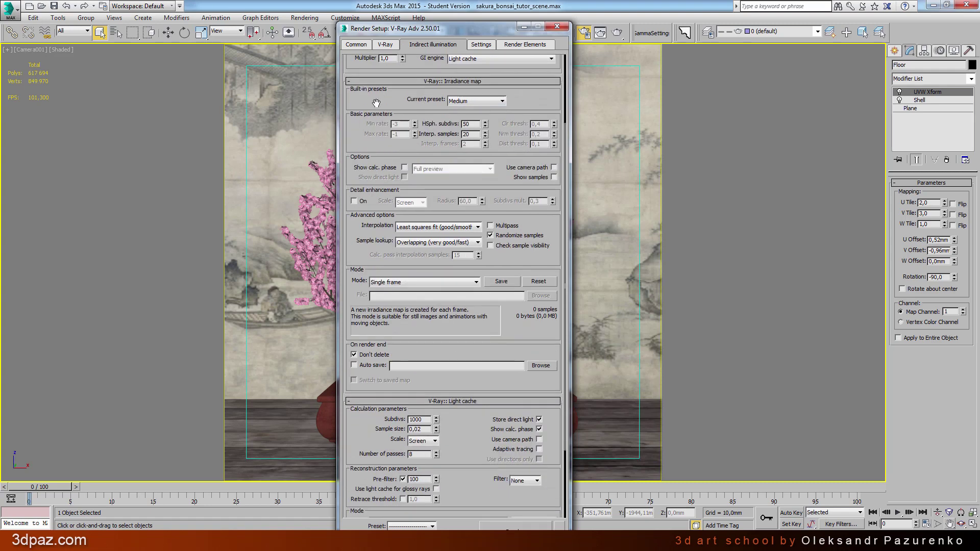
scroll(376, 103, "down", 3)
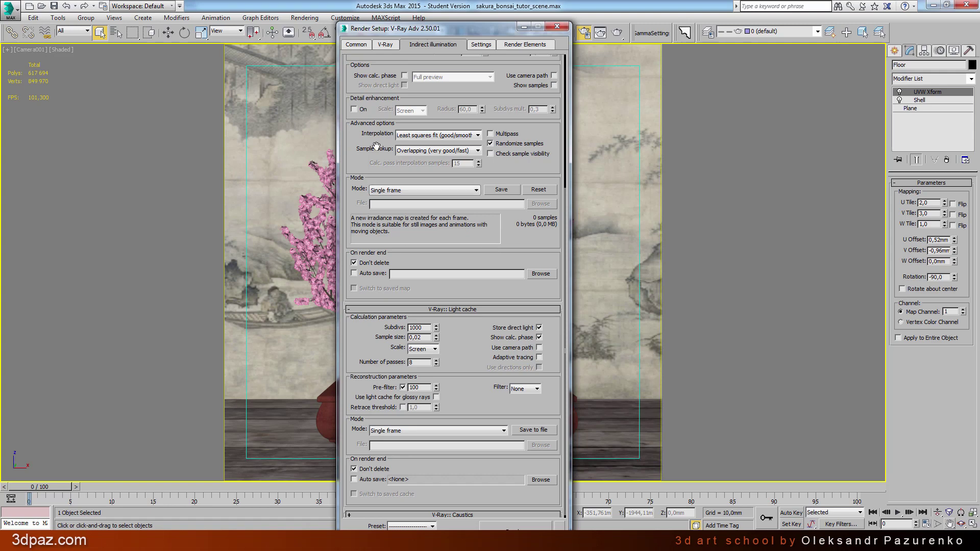
scroll(376, 146, "up", 5)
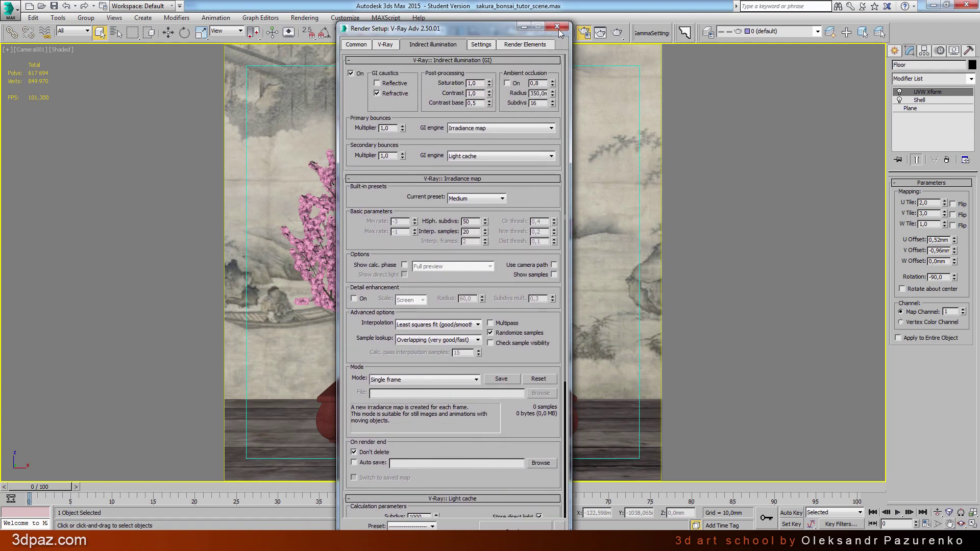
left_click(557, 28)
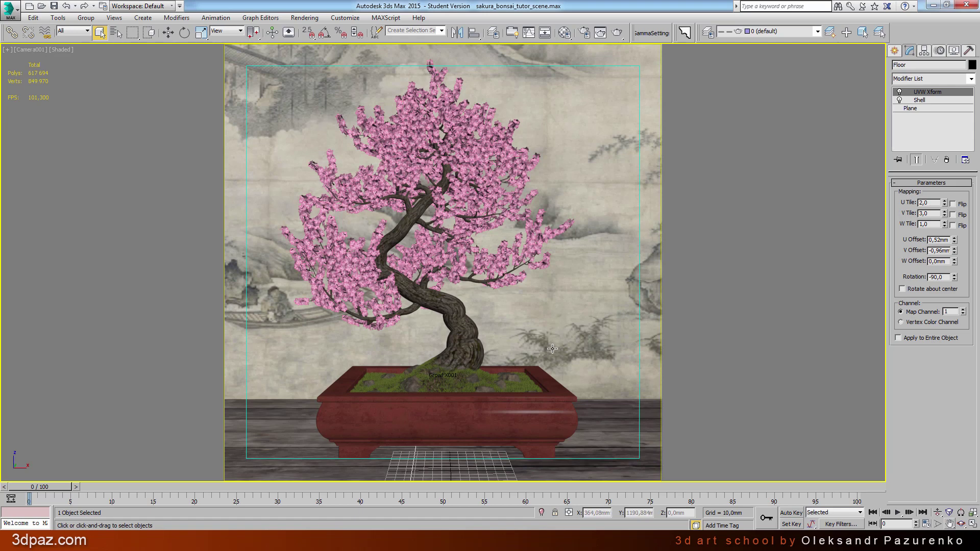
key("8")
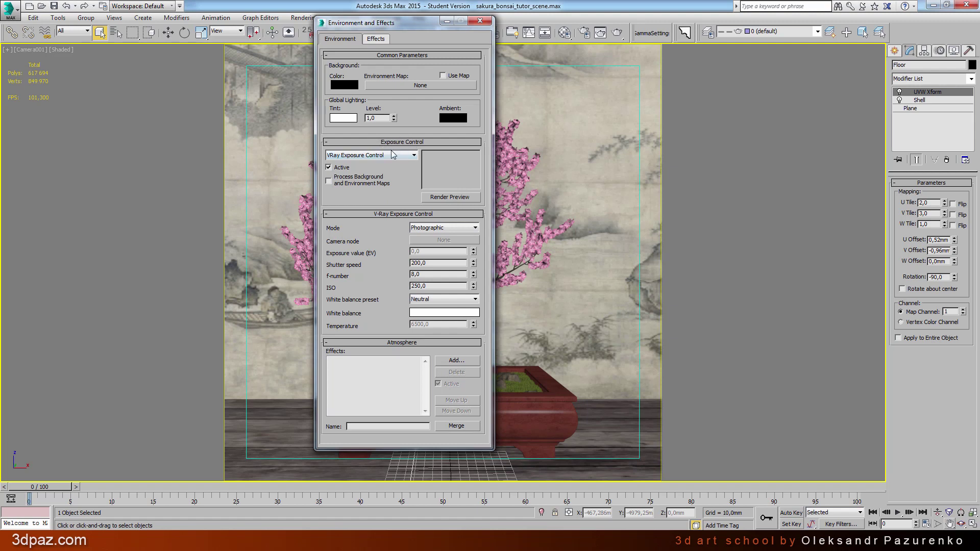
left_click(414, 156)
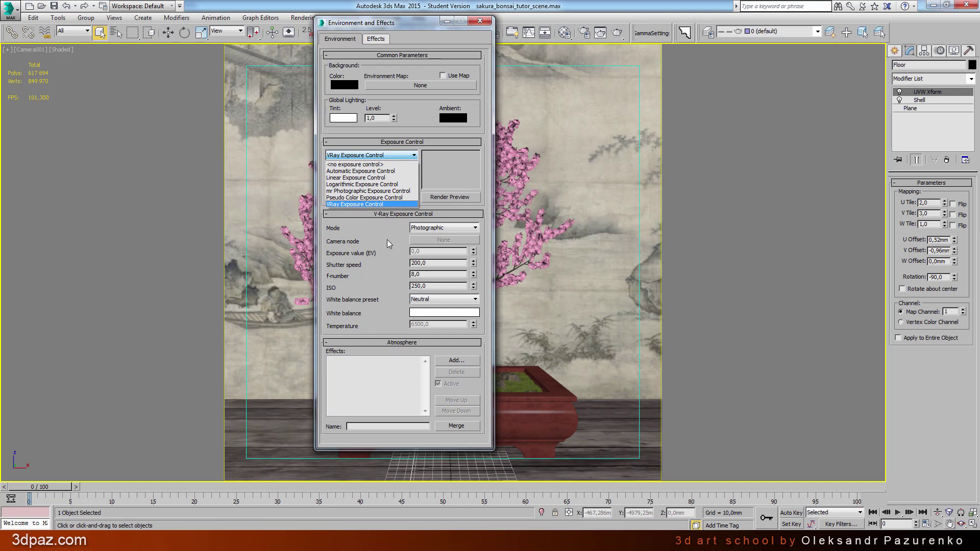
left_click(377, 293)
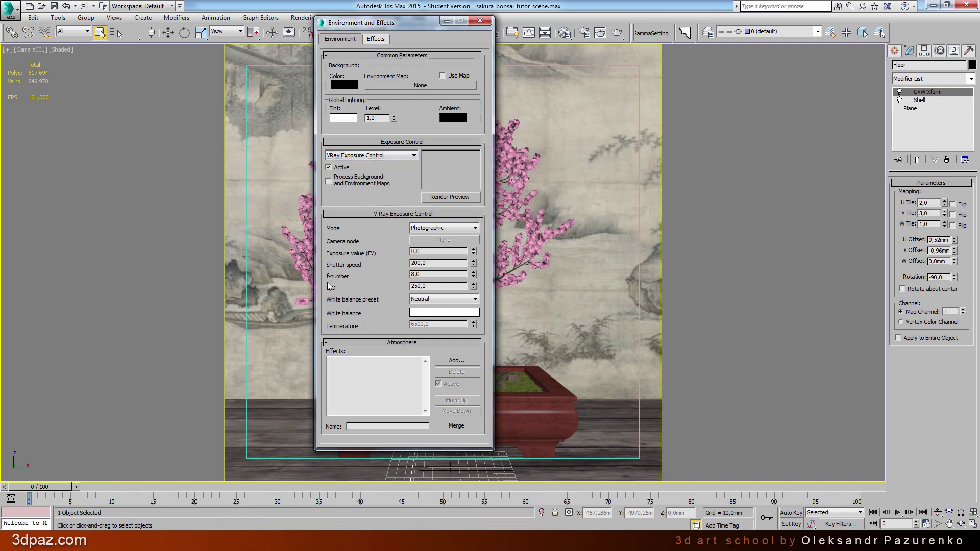
left_click_drag(438, 285, 385, 284)
left_click(442, 302)
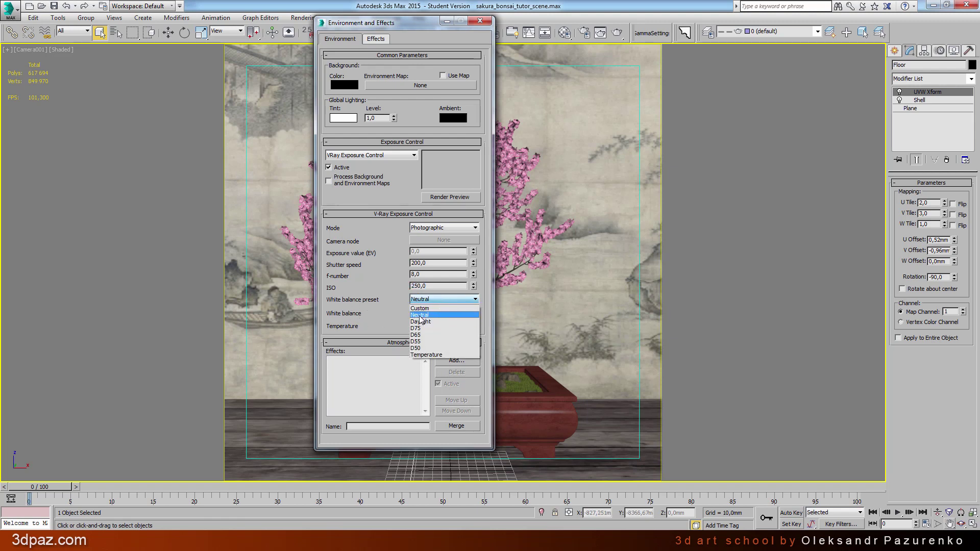
left_click(429, 314)
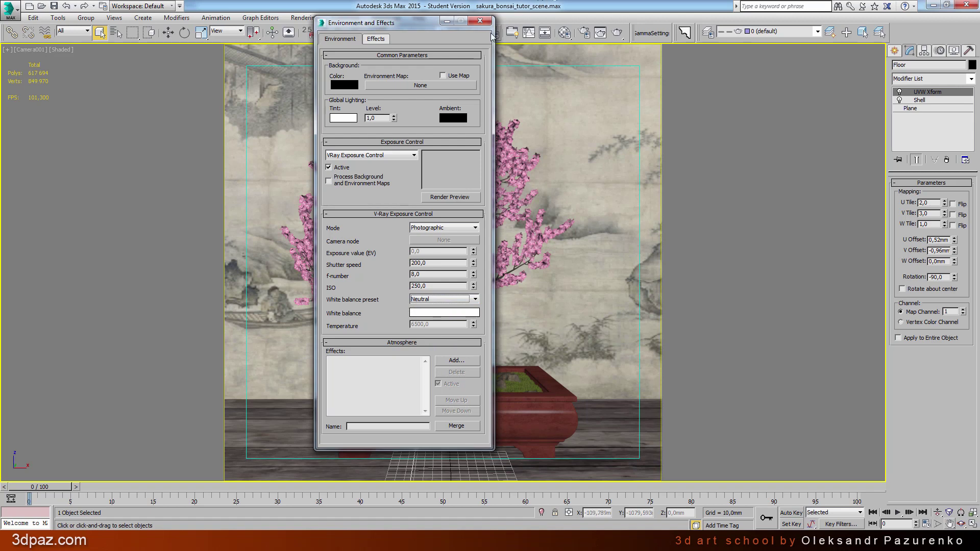
left_click(480, 20)
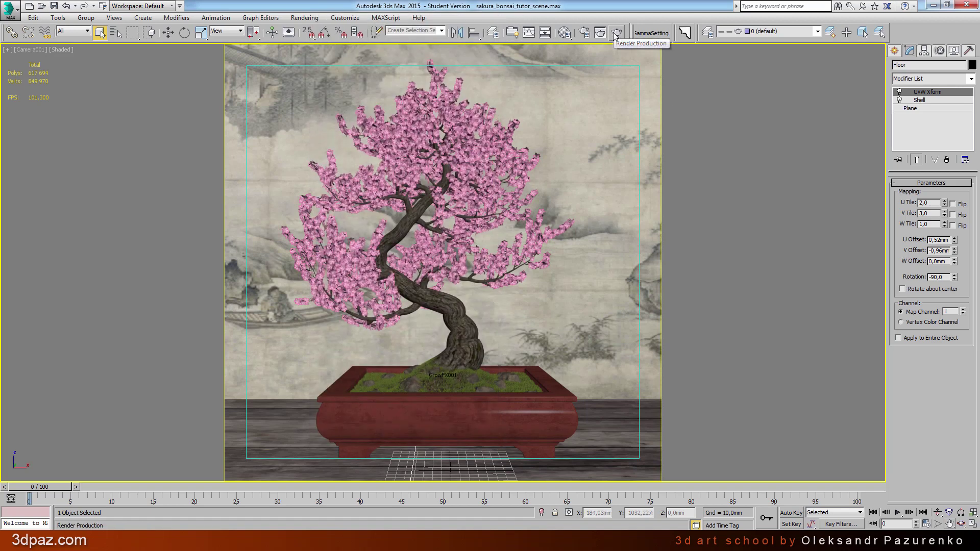
Step: Render the camera view with V-Ray, inspect it in sRGB at 100%, then close the frame buffer
left_click(617, 34)
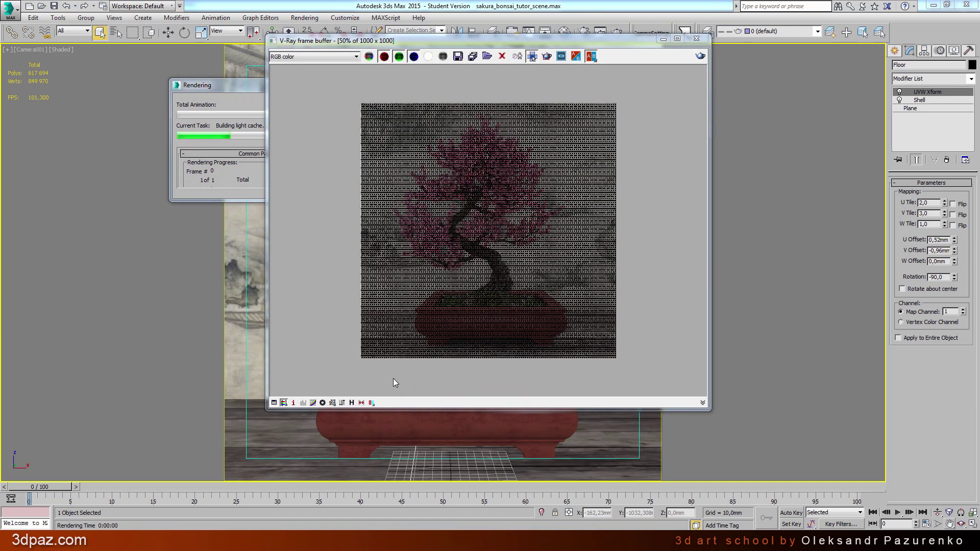
left_click(333, 405)
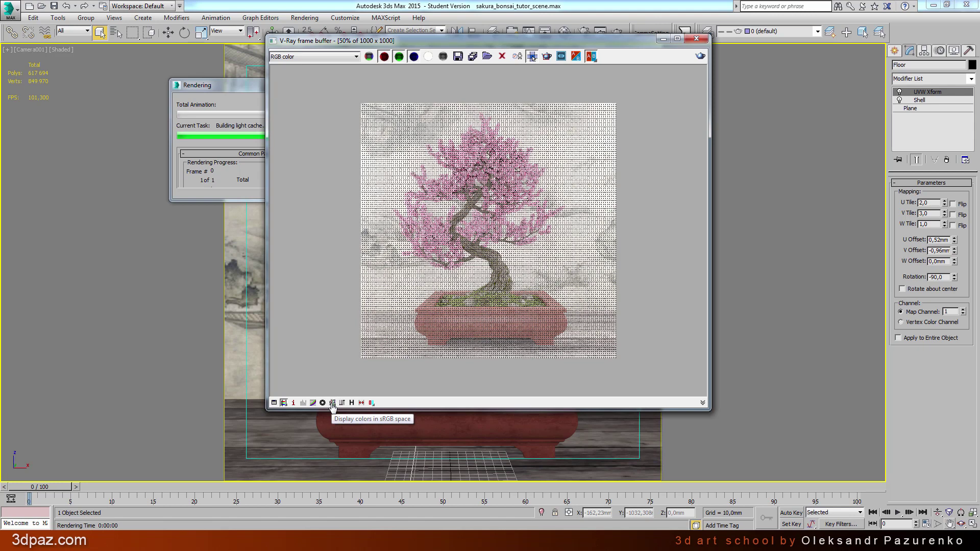
double_click(552, 245)
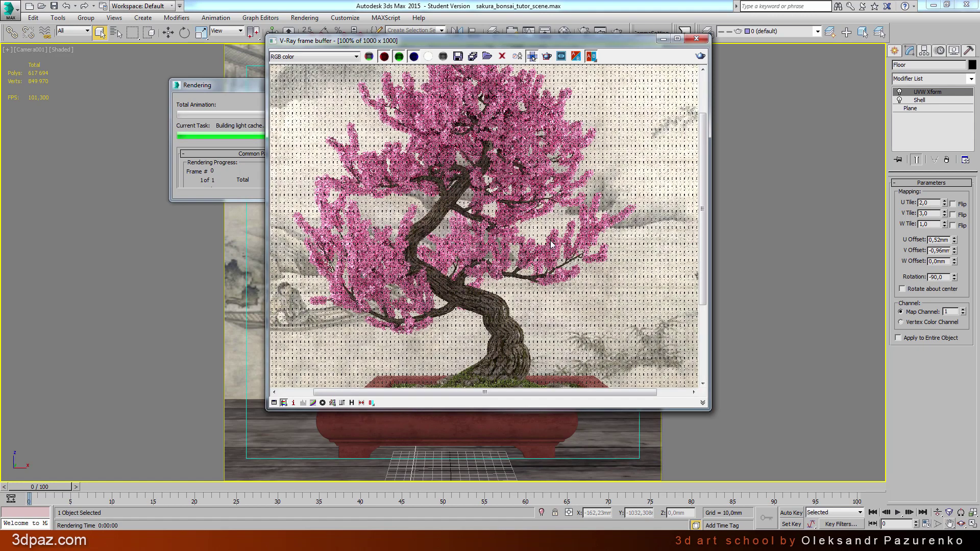
scroll(566, 255, "down", 1)
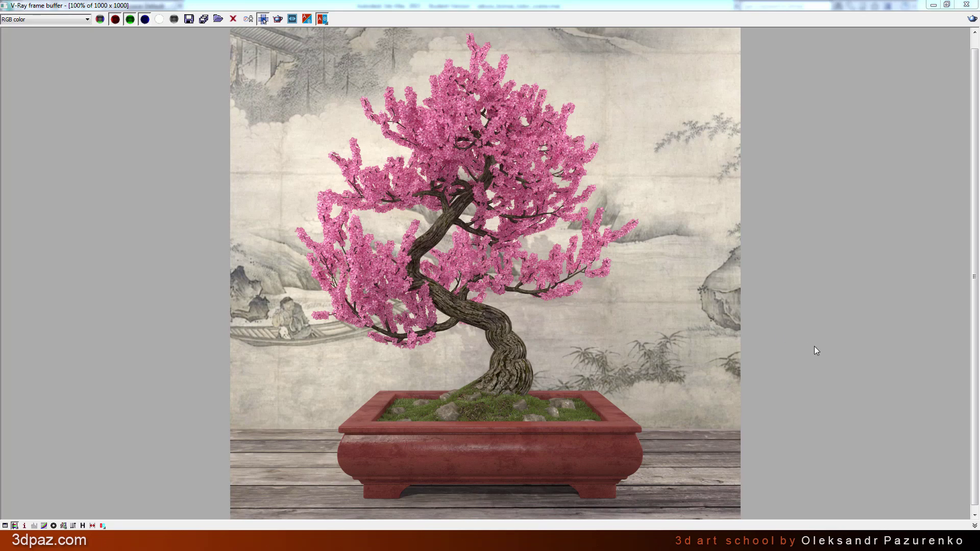
left_click(973, 5)
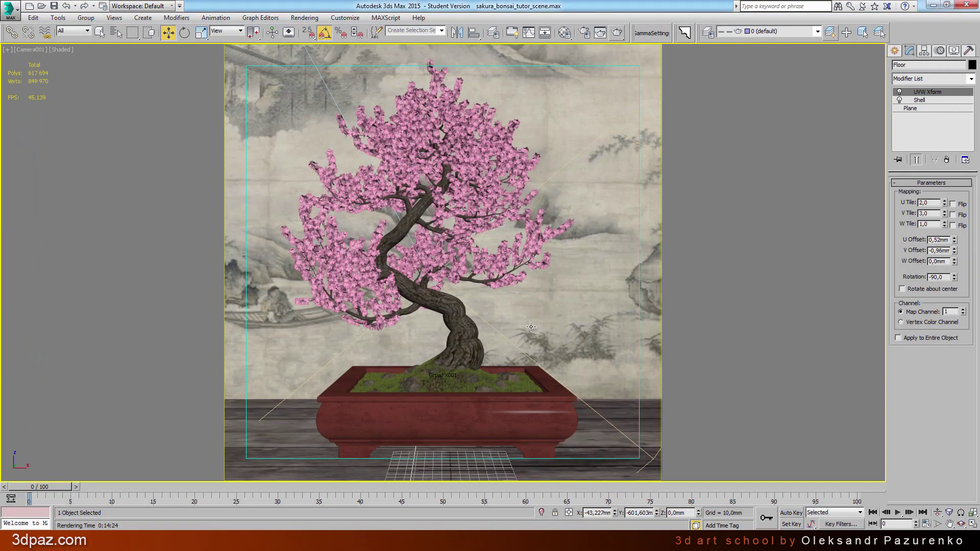
Step: Tick Convert to Mesh on GrowFX001, convert it to Editable Mesh, then select the Floor
left_click(463, 347)
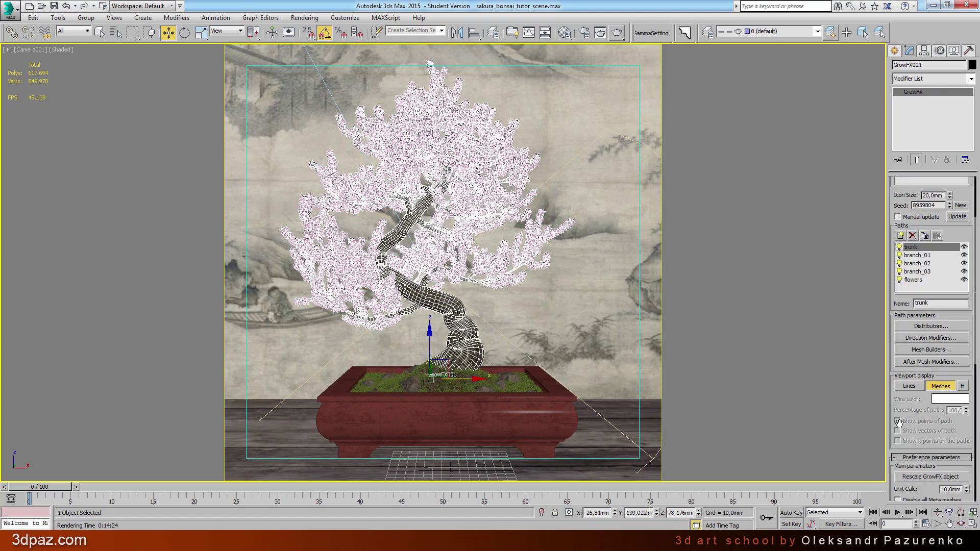
left_click_drag(898, 422, 896, 284)
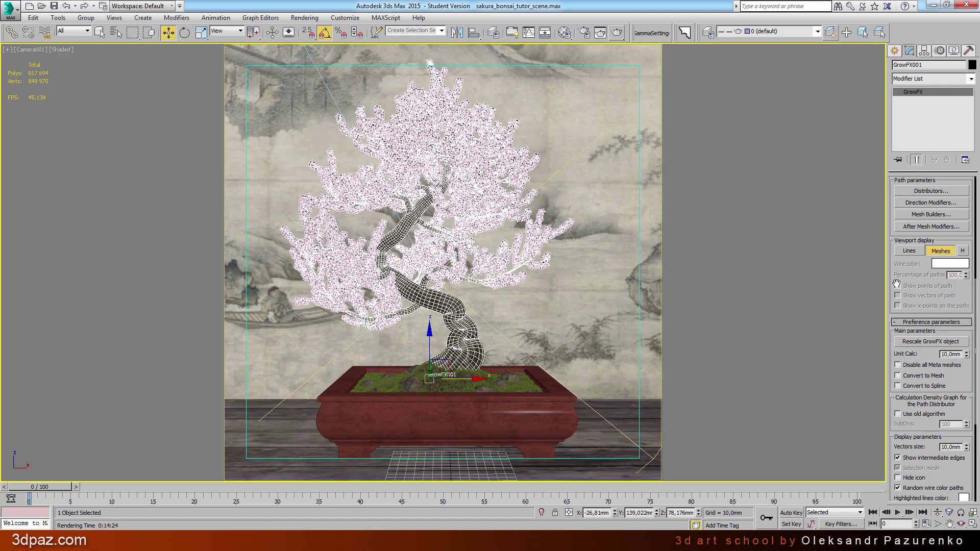
left_click_drag(897, 284, 898, 257)
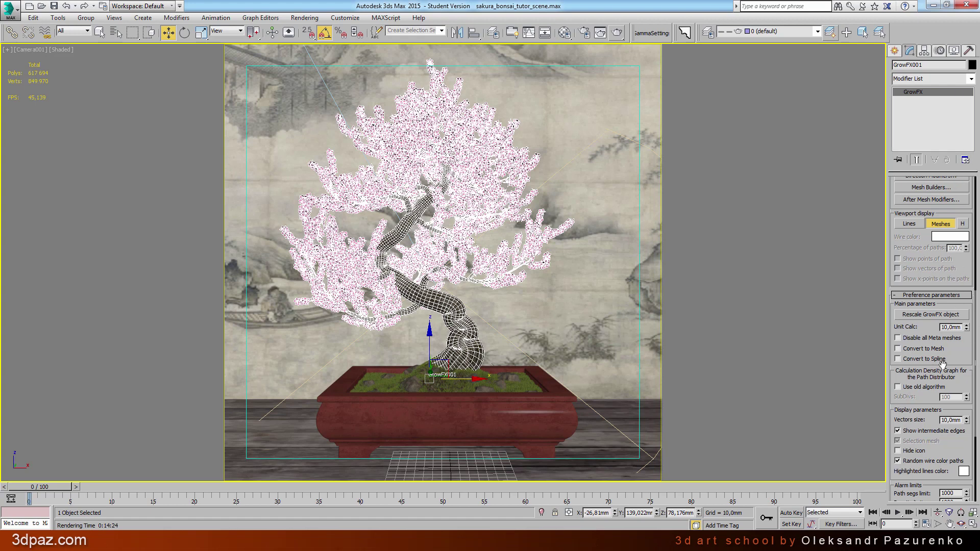
left_click(900, 350)
right_click(434, 300)
mouse_move(452, 397)
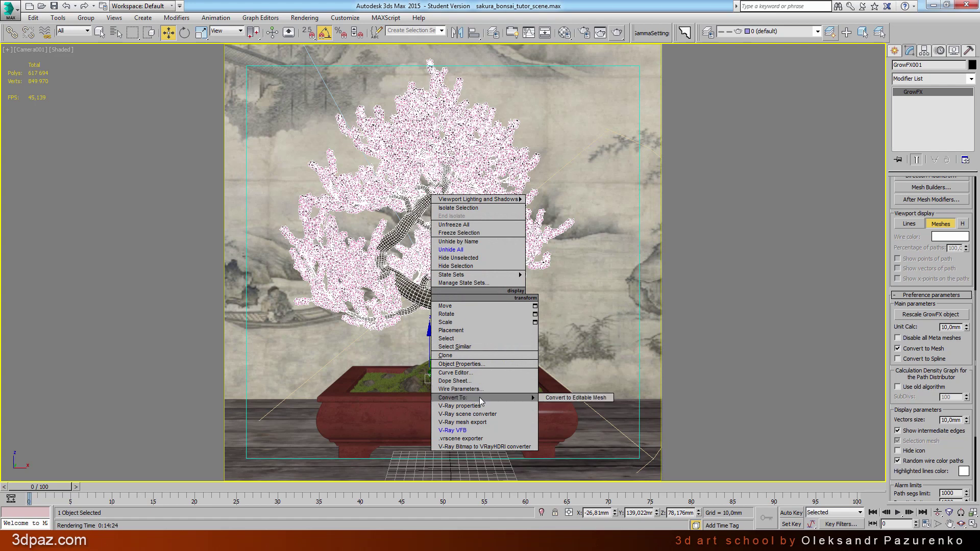
left_click(574, 399)
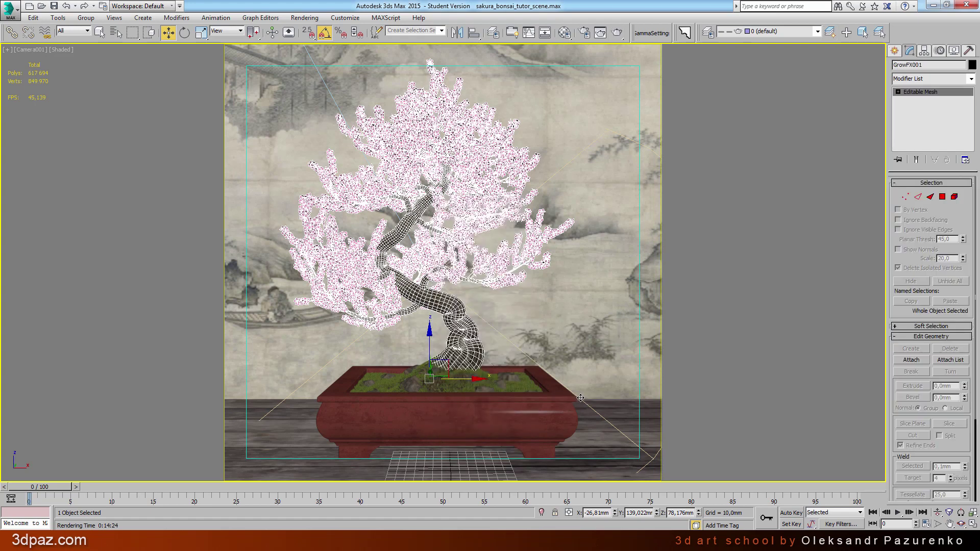
left_click(565, 470)
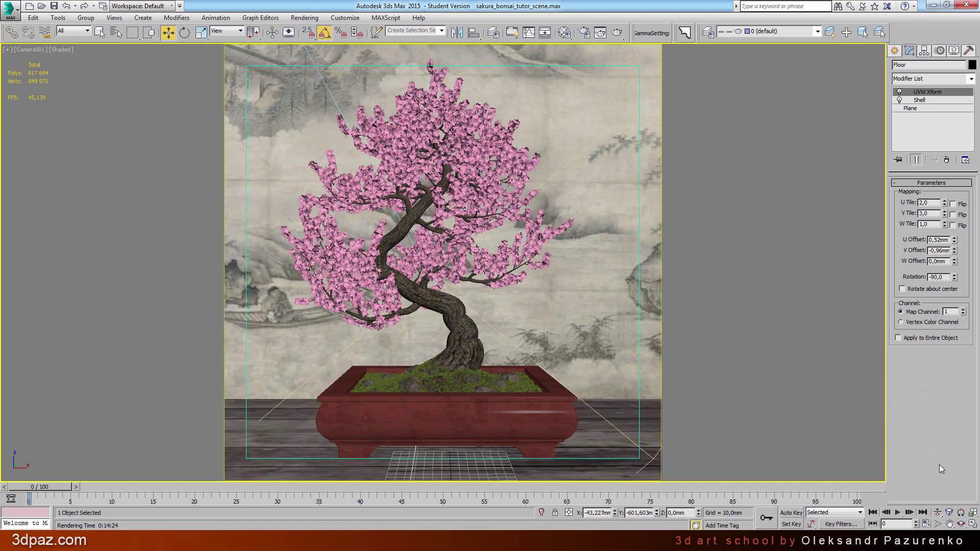